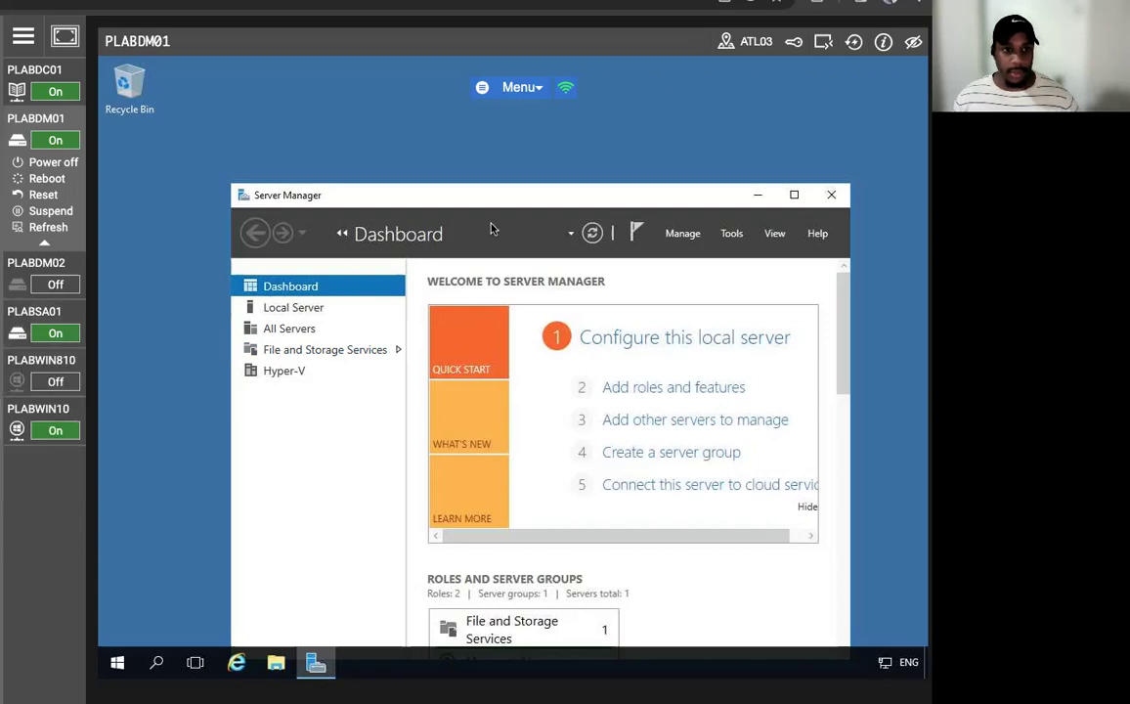
- From Server Manager's PowerShell, run Add-WindowsFeature for ADCS-Cert-Authority and ADCS-Web-Enrollment with management tools
{"action": "left_click_drag", "start_coordinate": [500, 194], "coordinate": [448, 129]}
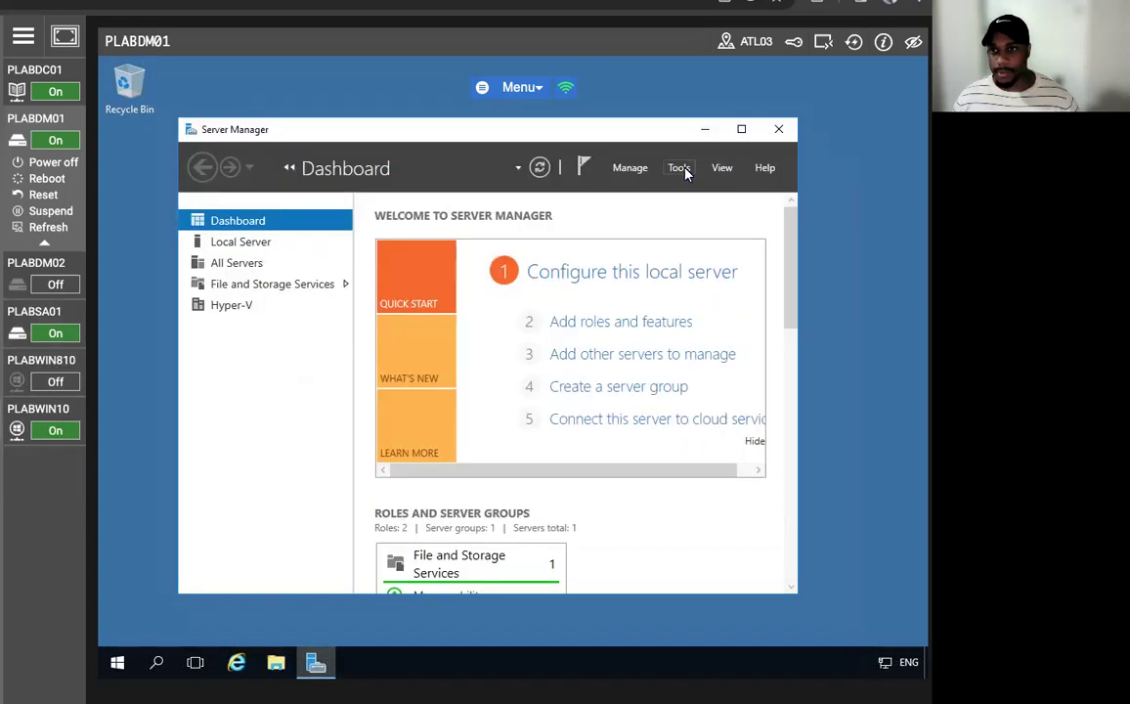
{"action": "left_click", "coordinate": [684, 169]}
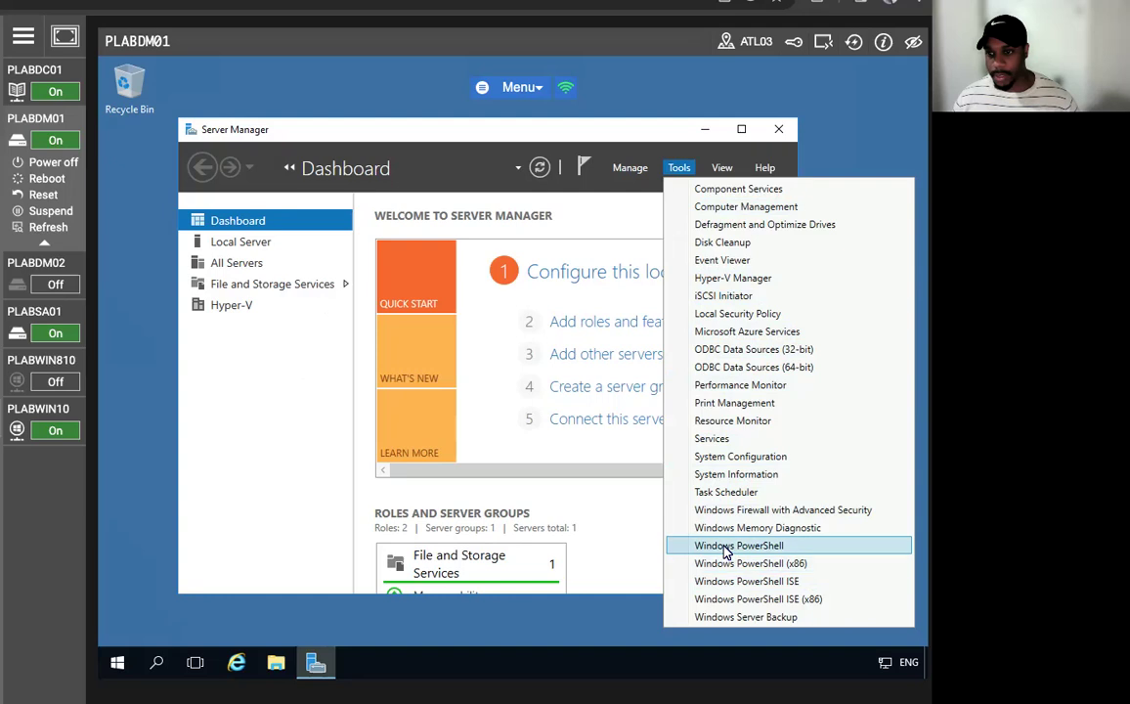
{"action": "left_click", "coordinate": [728, 546]}
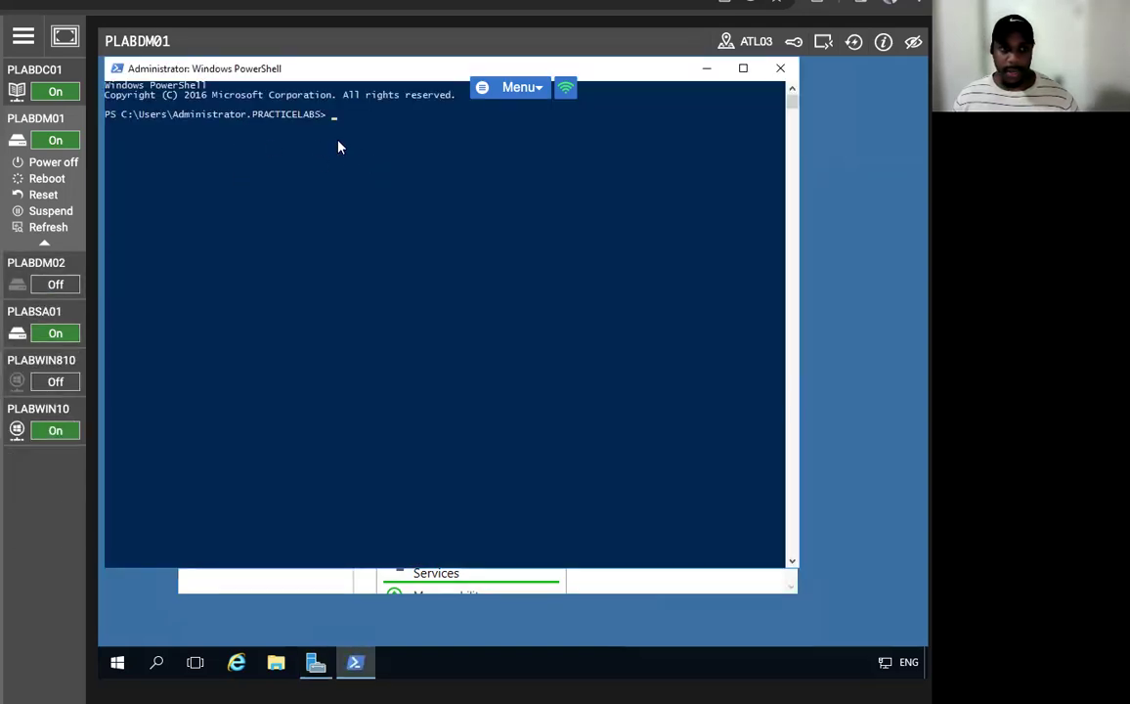
{"action": "type", "text": "Add-Windows"}
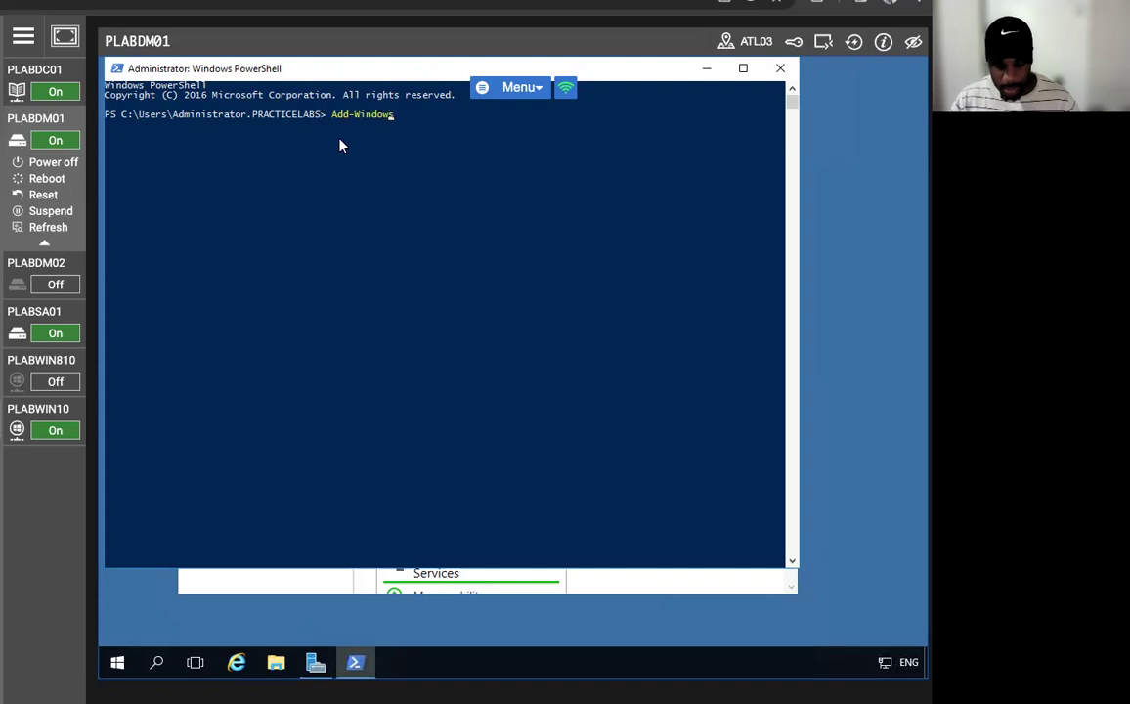
{"action": "type", "text": "Feature "}
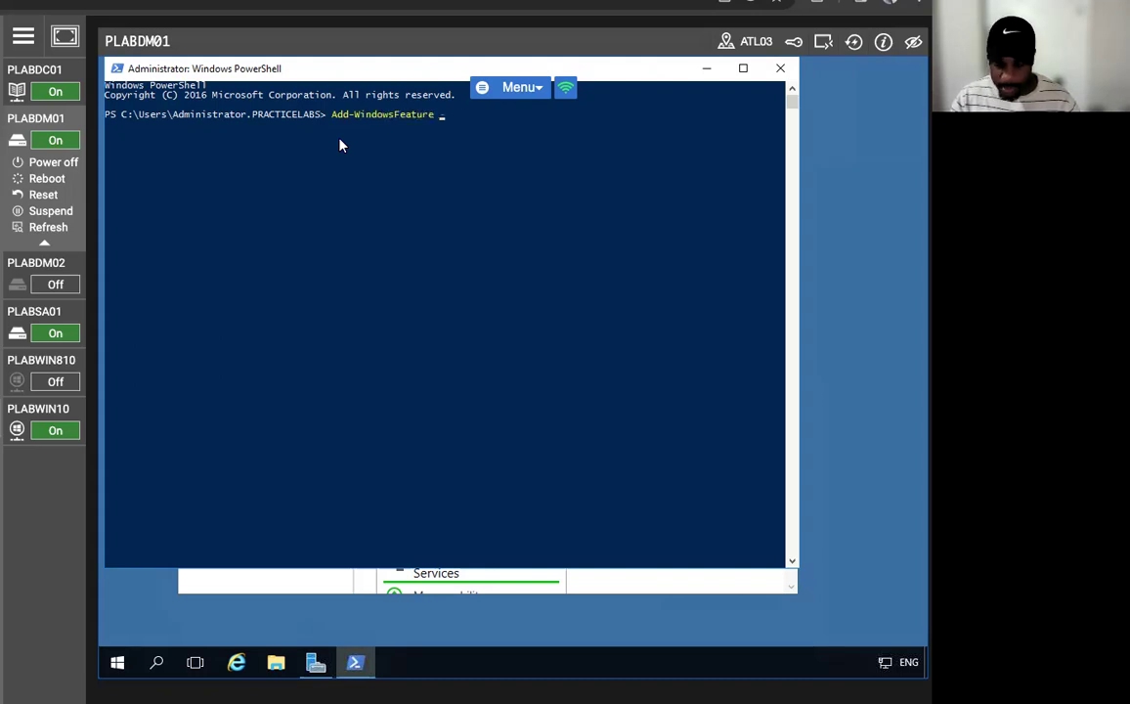
{"action": "type", "text": "-Name AD"}
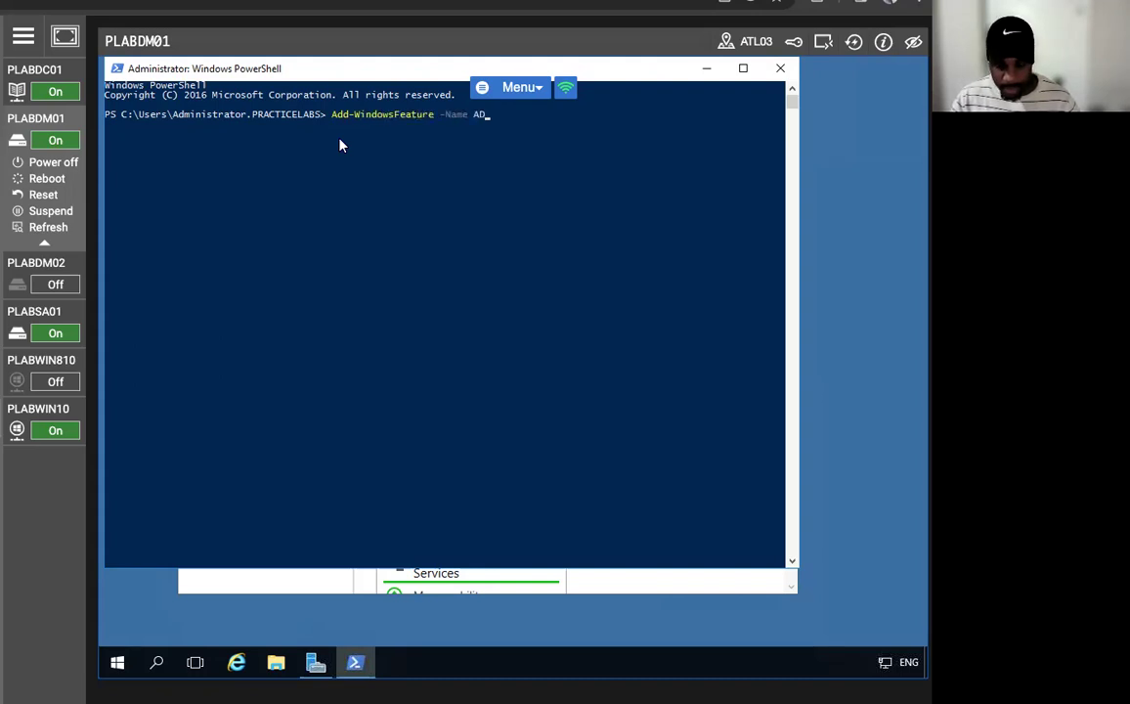
{"action": "type", "text": "CS-C"}
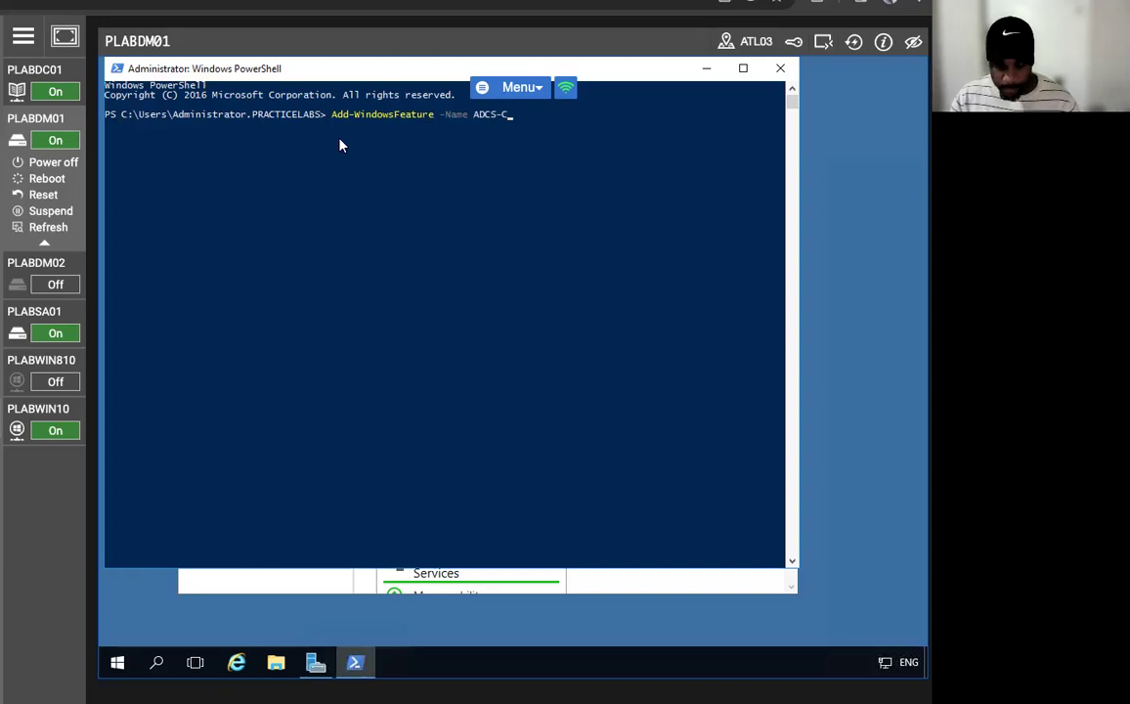
{"action": "type", "text": "ert"}
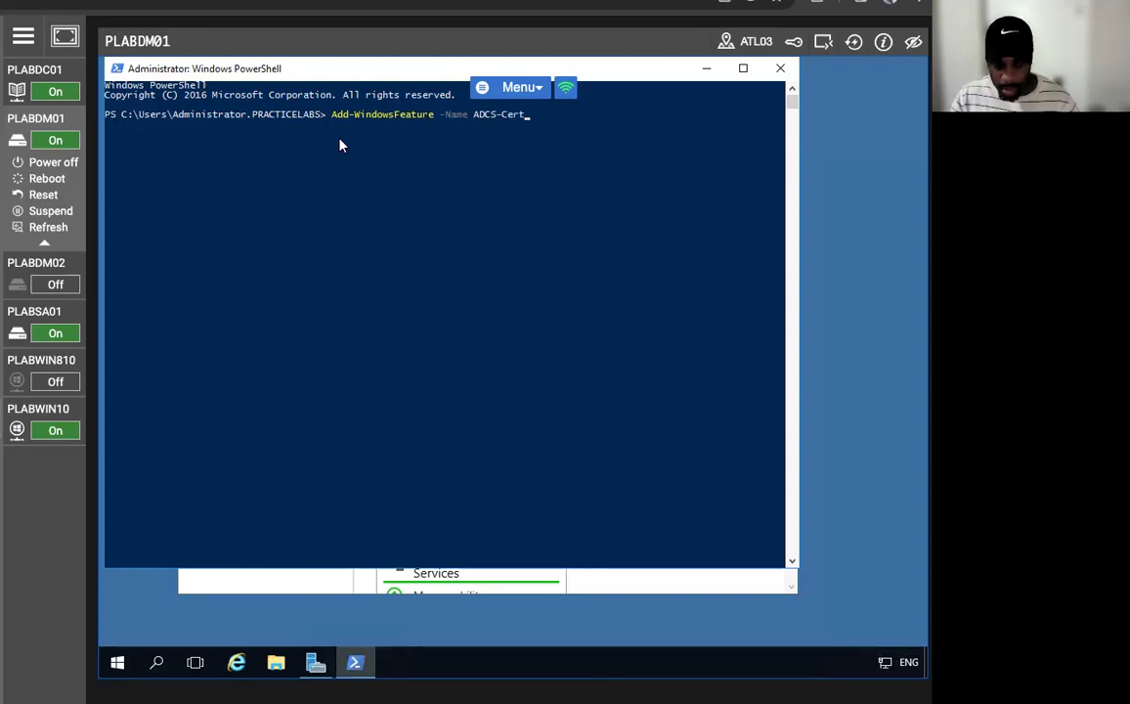
{"action": "type", "text": "-Author"}
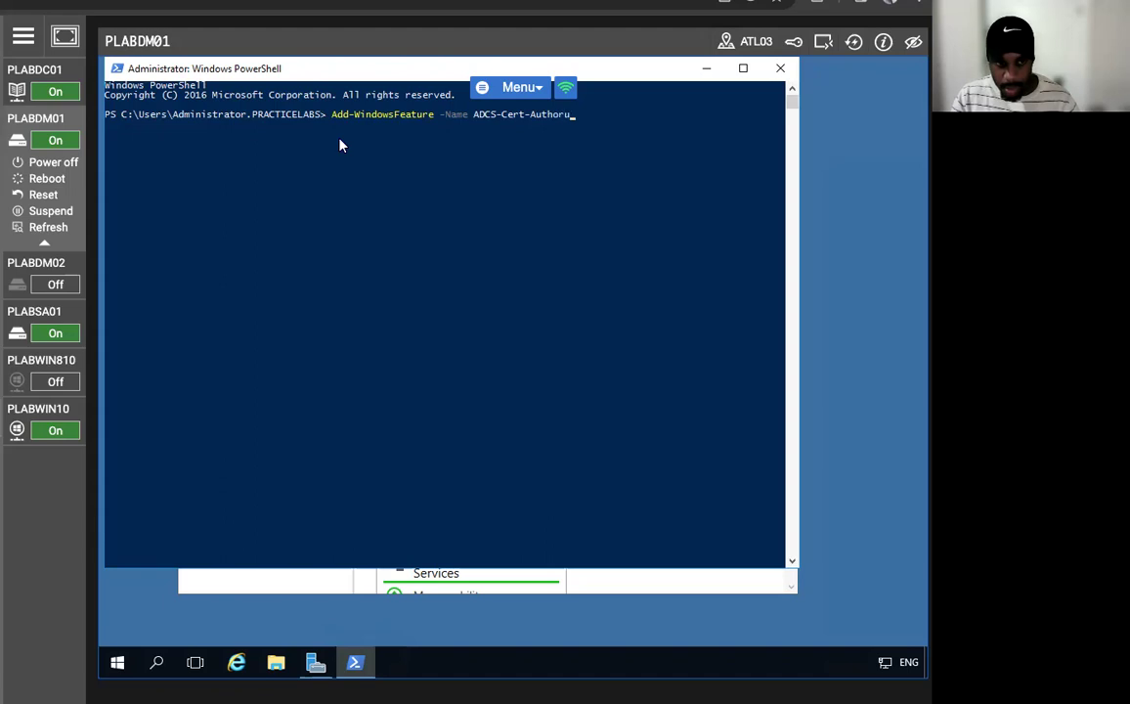
{"action": "type", "text": "ity"}
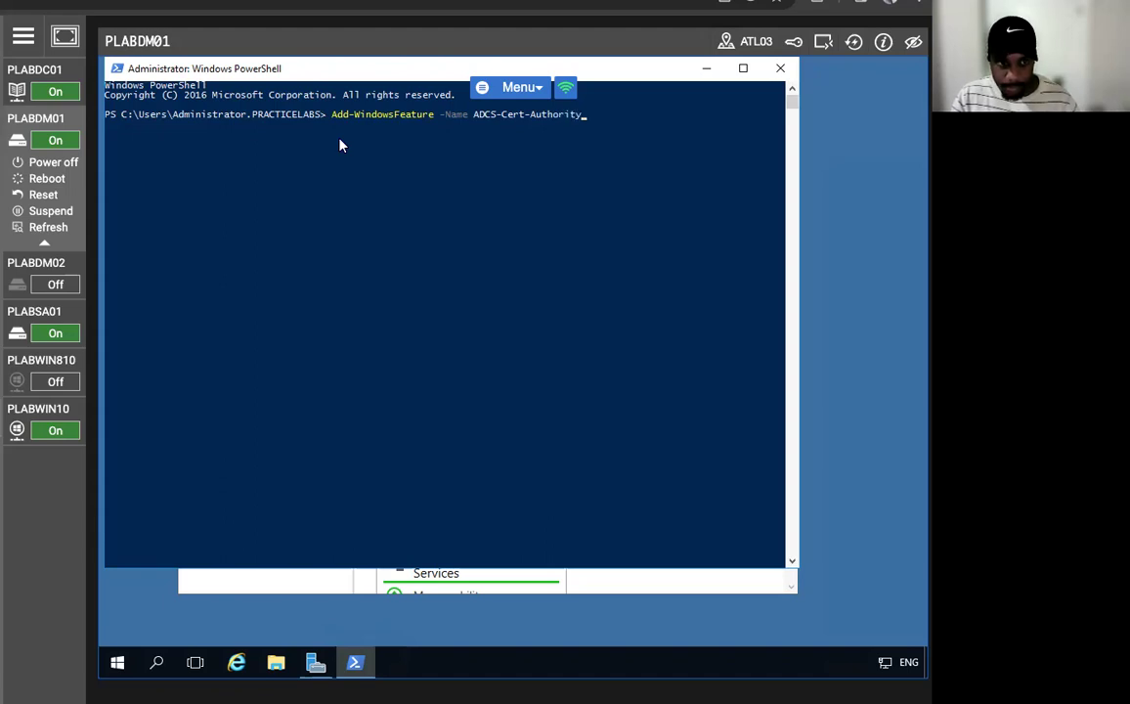
{"action": "type", "text": ",ADCS-Web-Enrol"}
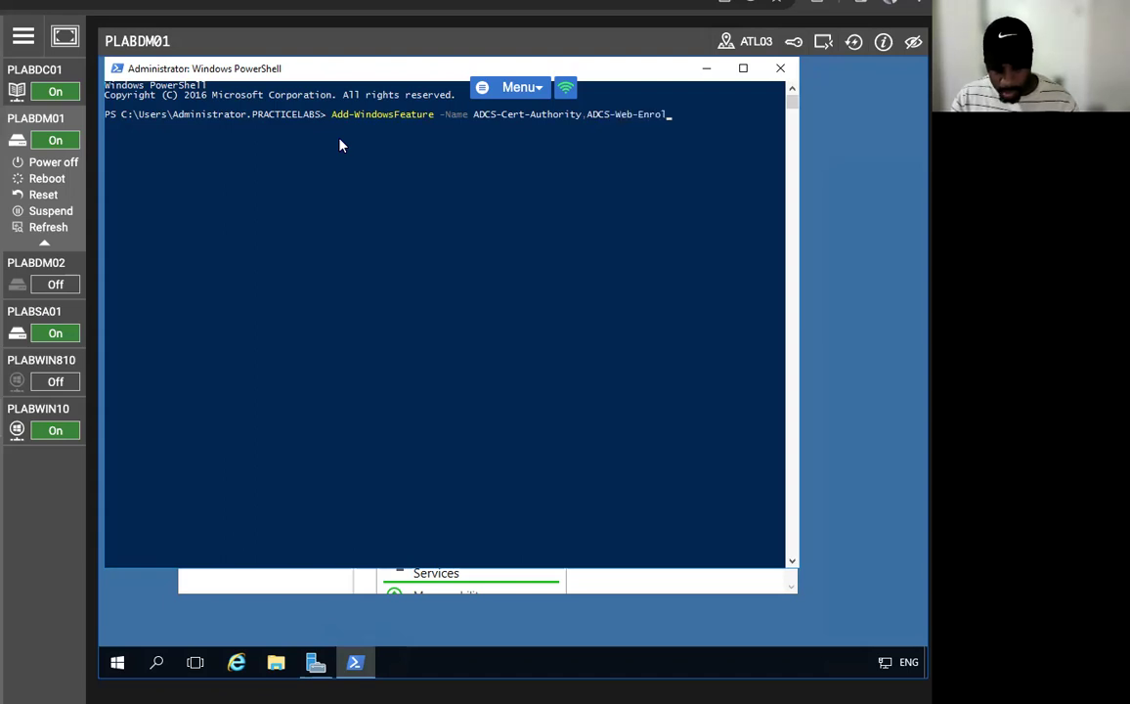
{"action": "type", "text": "lment -Inc"}
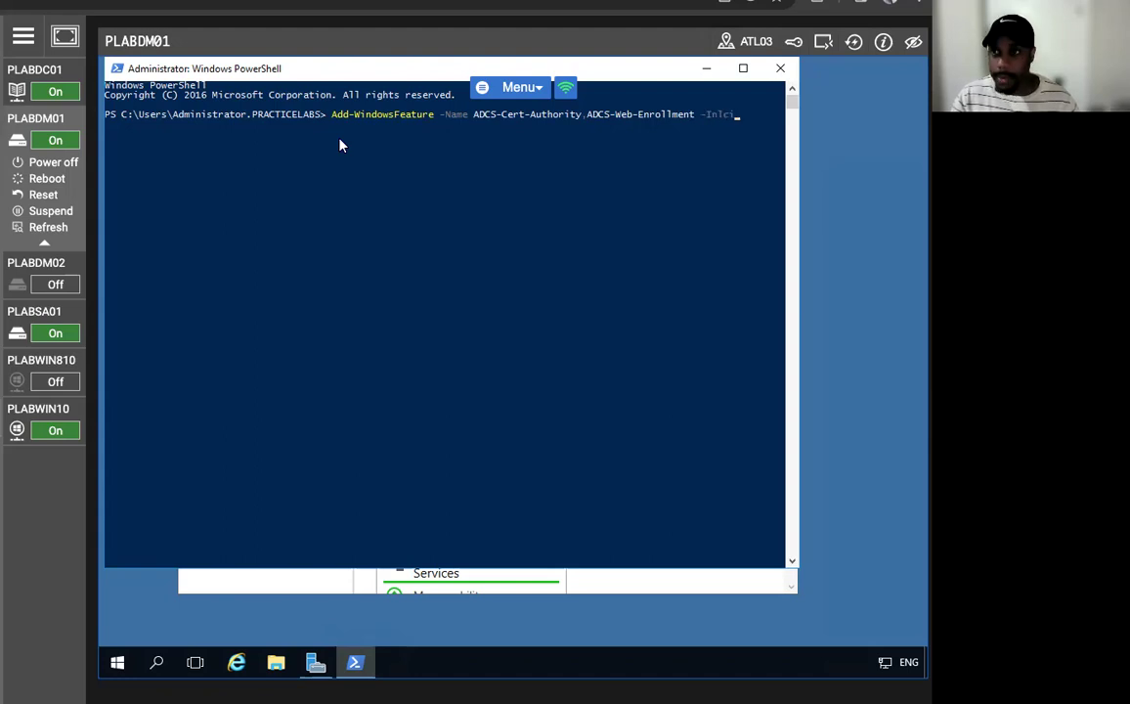
{"action": "type", "text": "ludeManagement"}
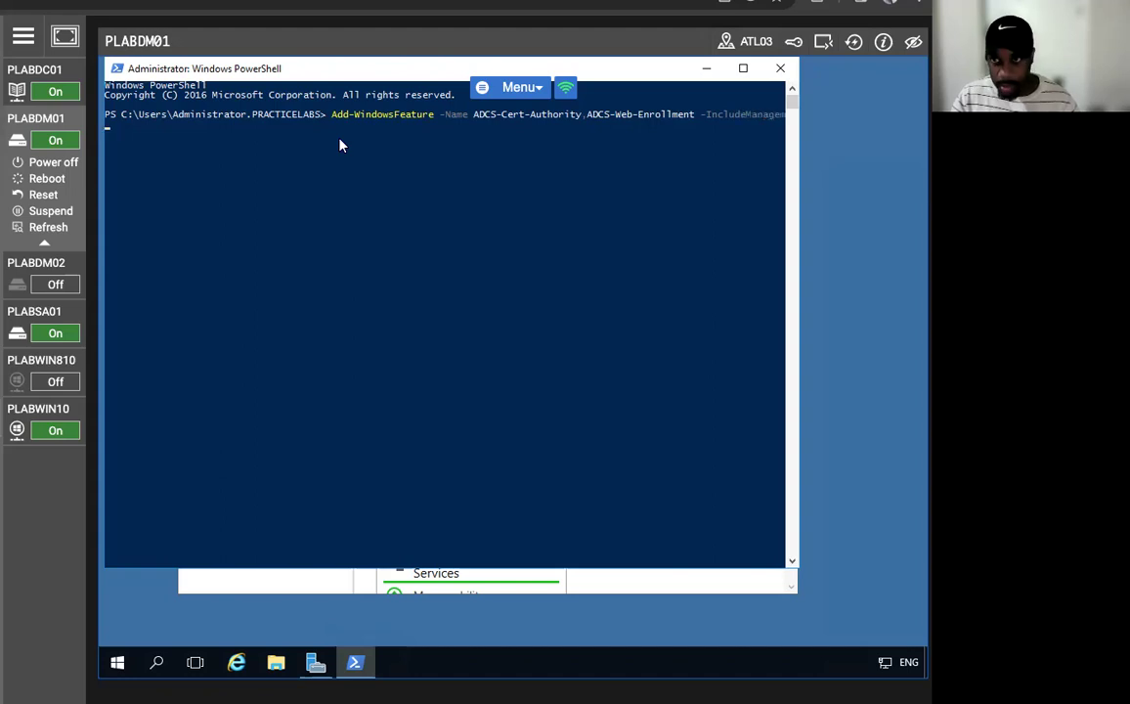
{"action": "key", "text": "Return"}
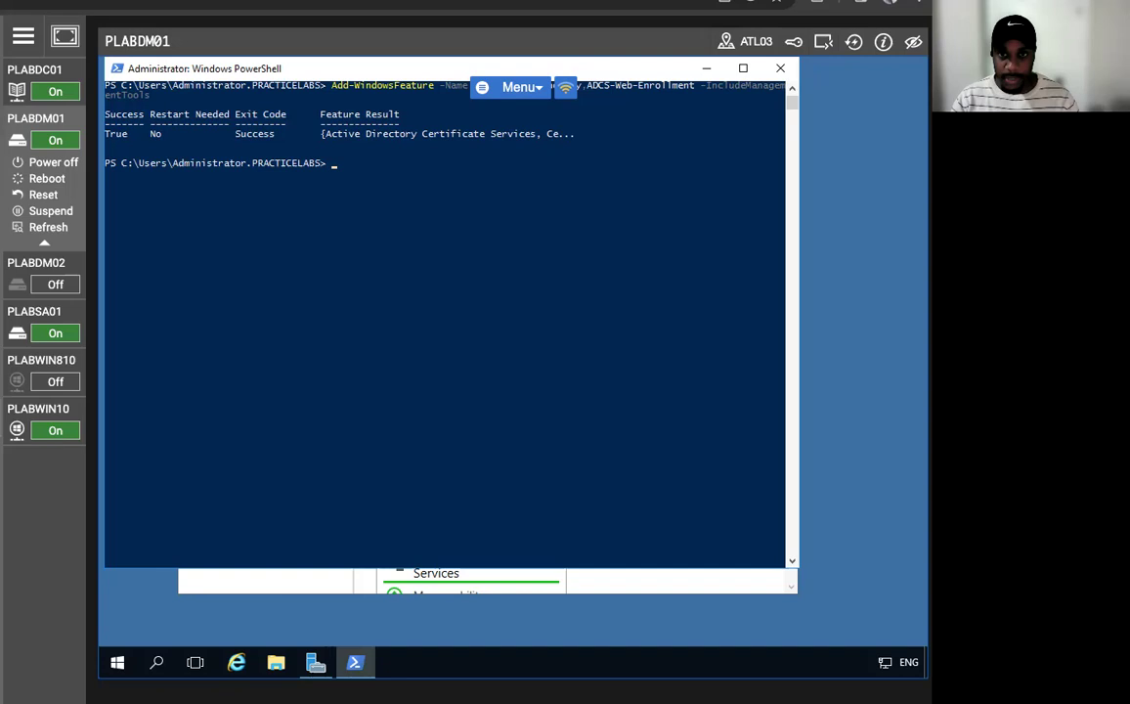
- Once the install reports Success True with no restart needed, return focus to the PowerShell prompt
{"action": "left_click", "coordinate": [333, 165]}
- Run Install-AdcsCertificationAuthority -CAType EnterpriseRootCA and answer Yes to All (A) at the confirmation
{"action": "type", "text": "Install"}
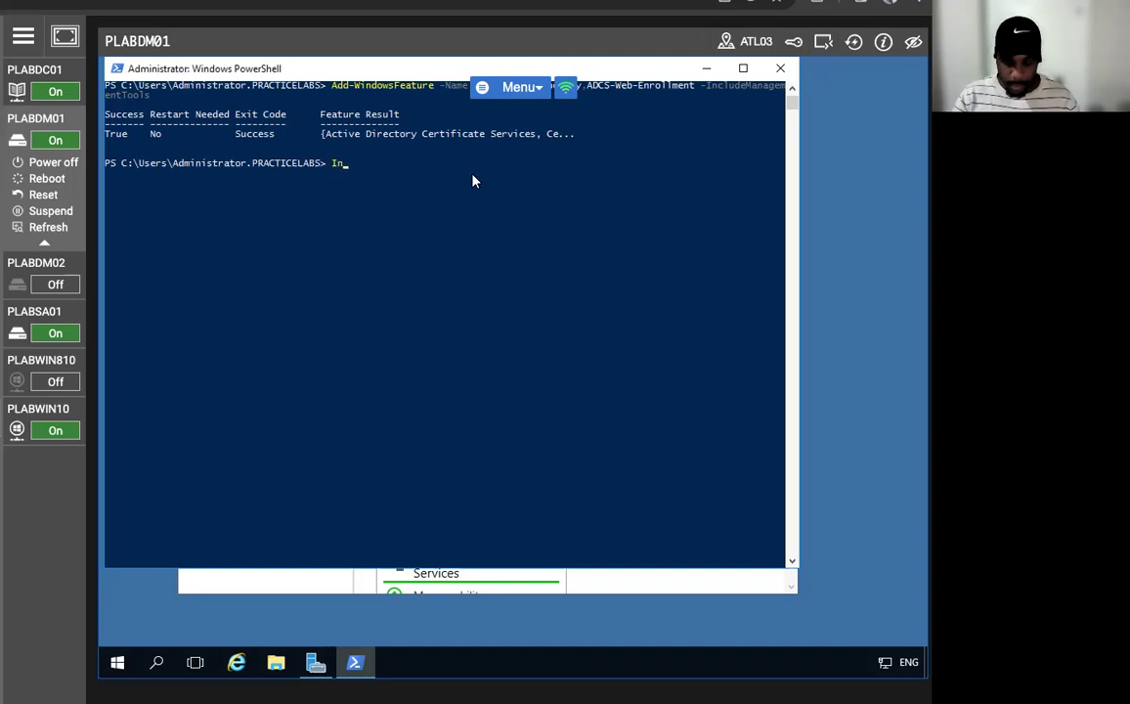
{"action": "type", "text": "-ADS"}
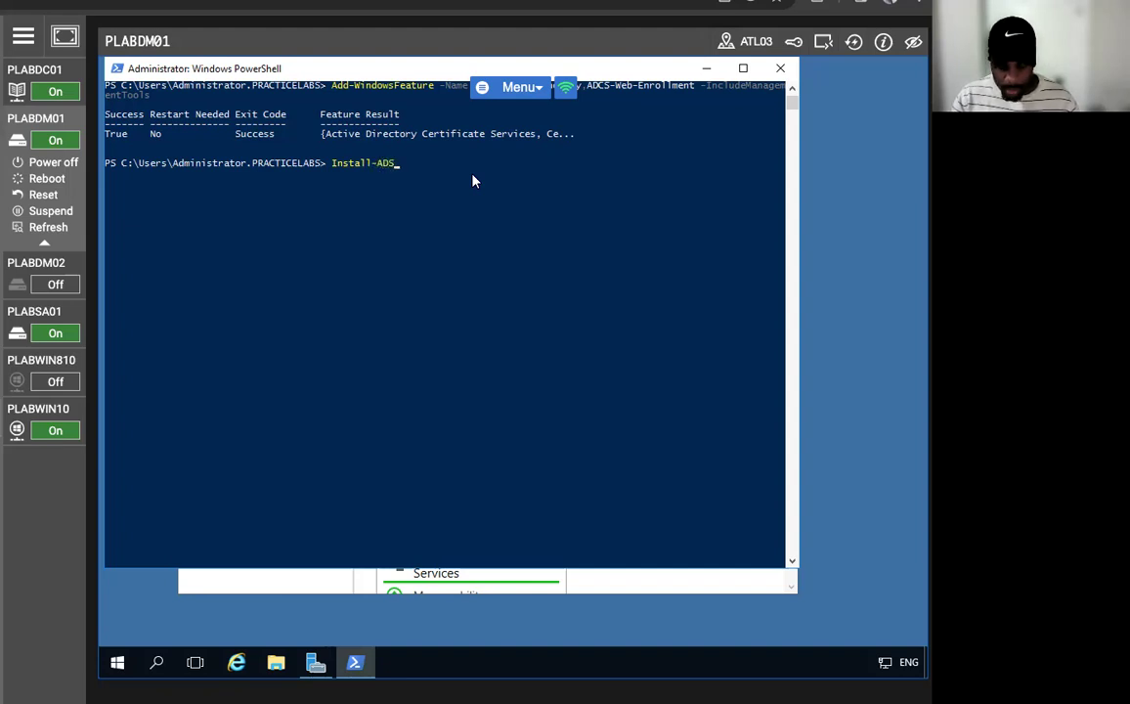
{"action": "key", "text": "BackSpace"}
{"action": "key", "text": "BackSpace"}
{"action": "type", "text": "dcsCertificatio"}
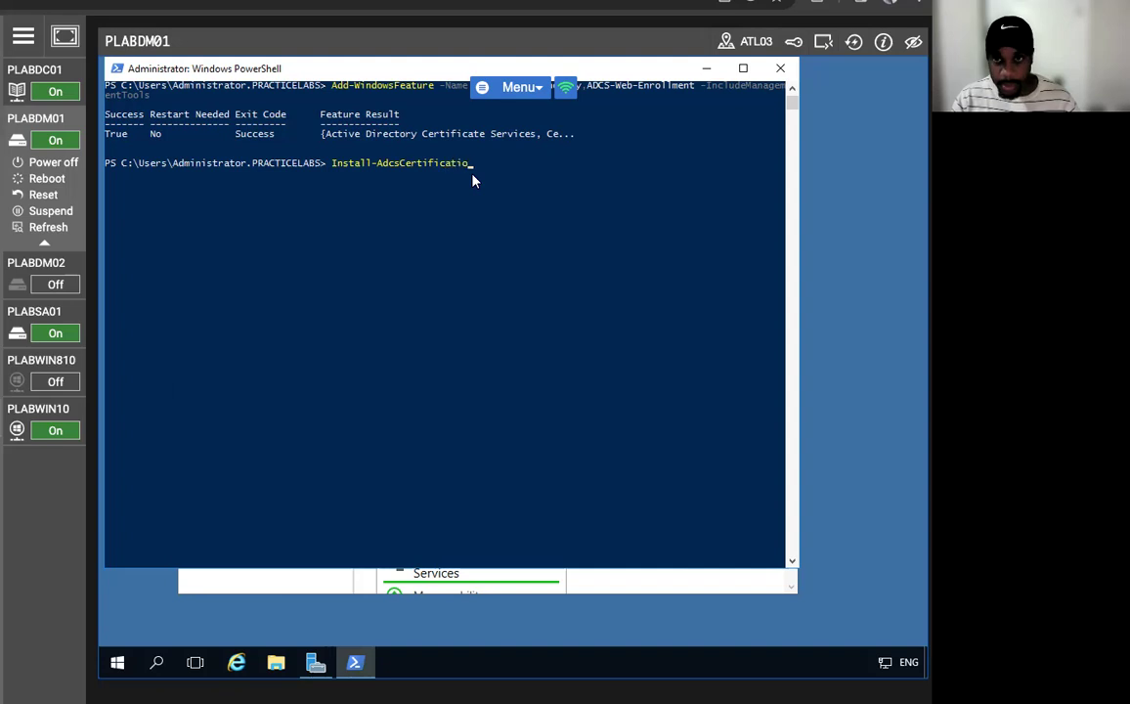
{"action": "type", "text": "nAuthor"}
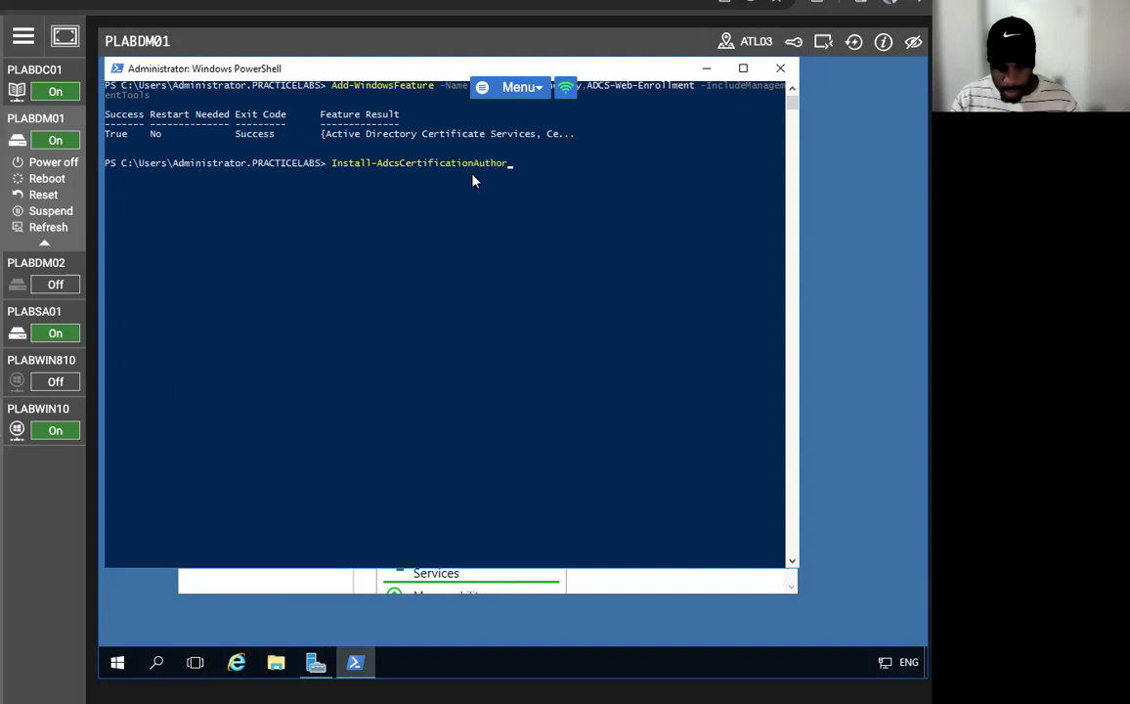
{"action": "type", "text": "ity CA"}
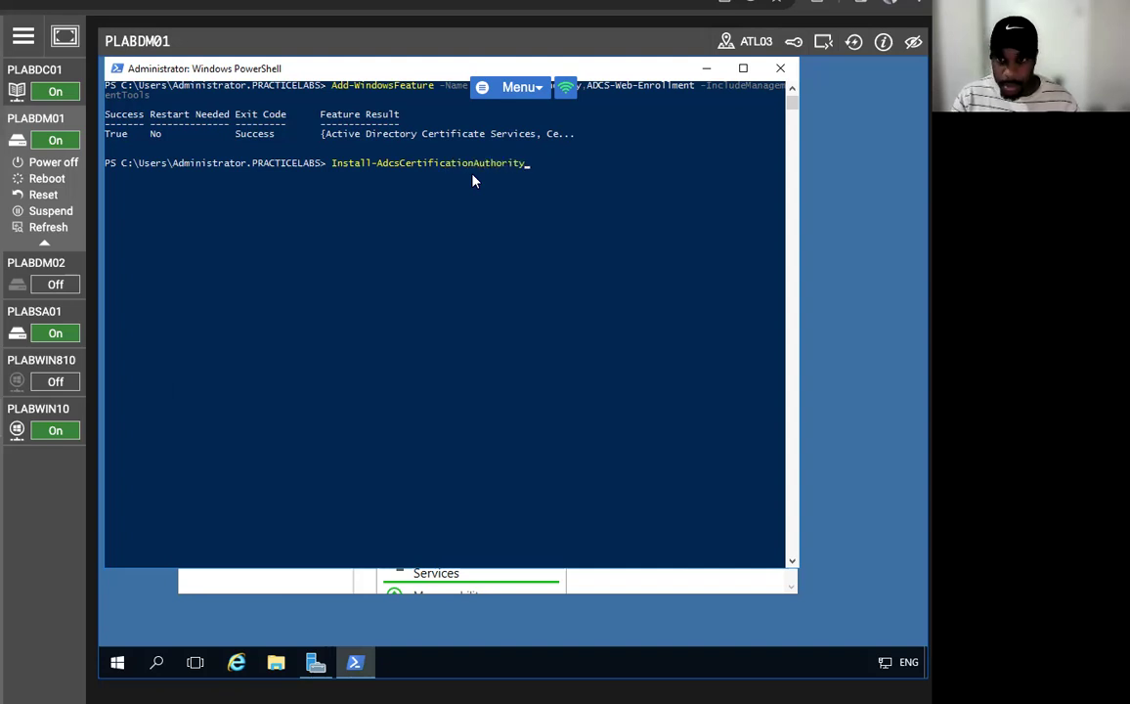
{"action": "key", "text": "BackSpace"}
{"action": "key", "text": "BackSpace"}
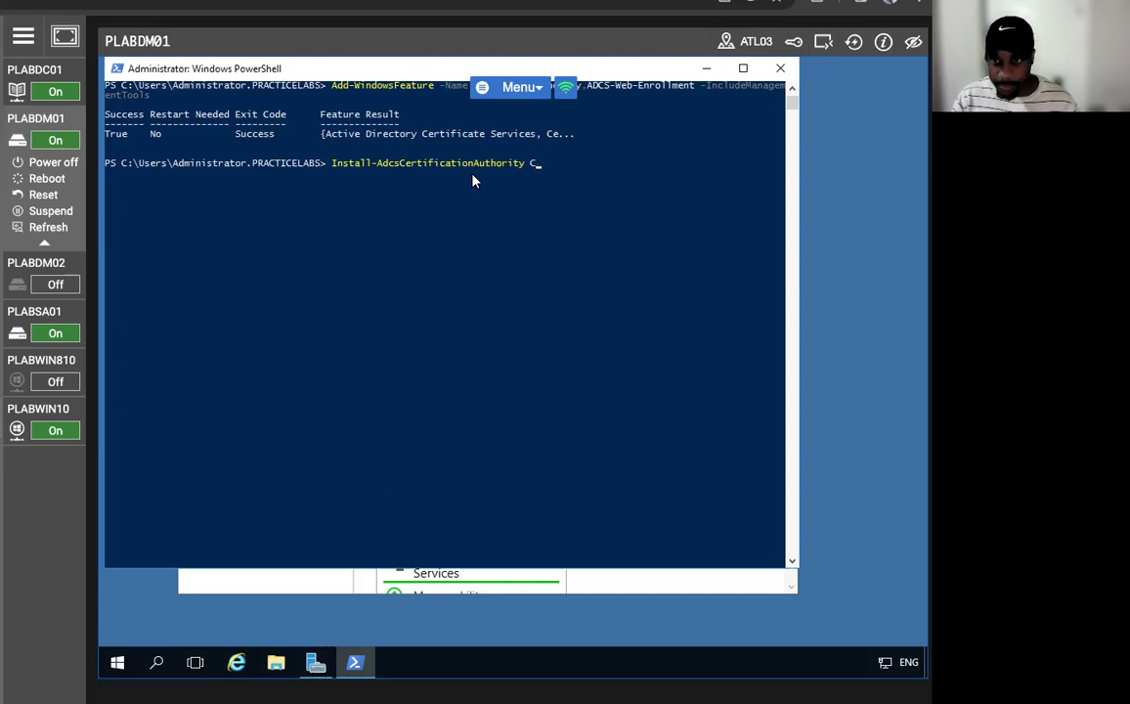
{"action": "type", "text": "-CA"}
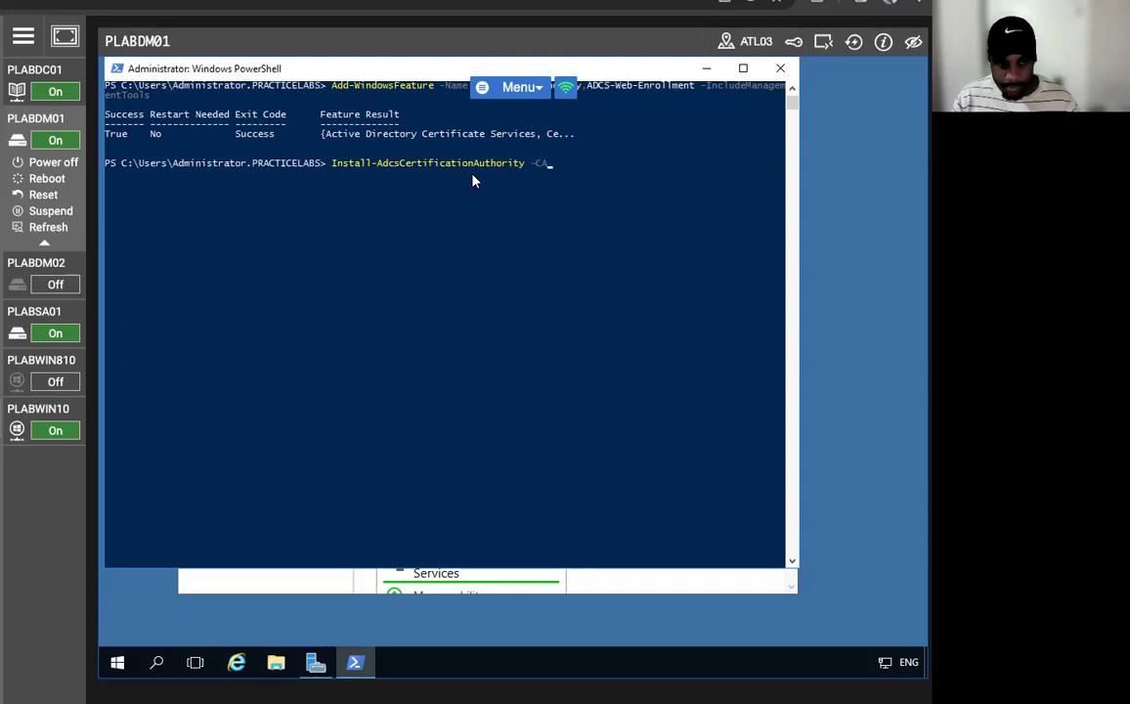
{"action": "type", "text": "Typre"}
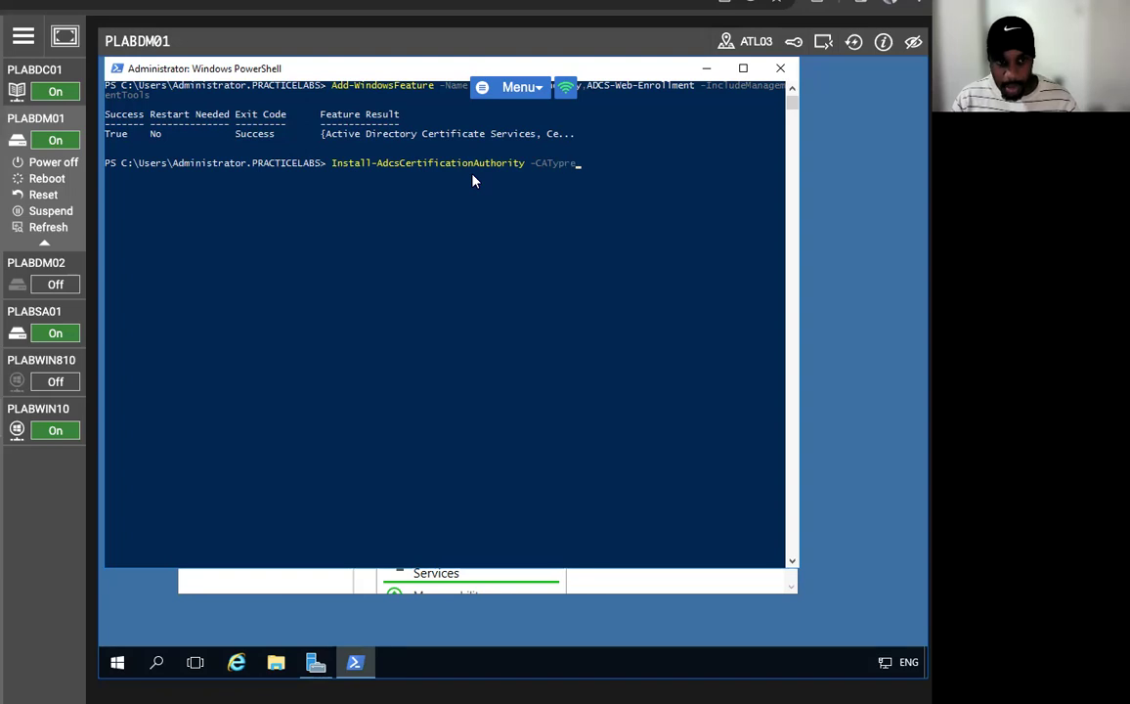
{"action": "key", "text": "BackSpace"}
{"action": "key", "text": "BackSpace"}
{"action": "type", "text": "e EnterpriseRootCA"}
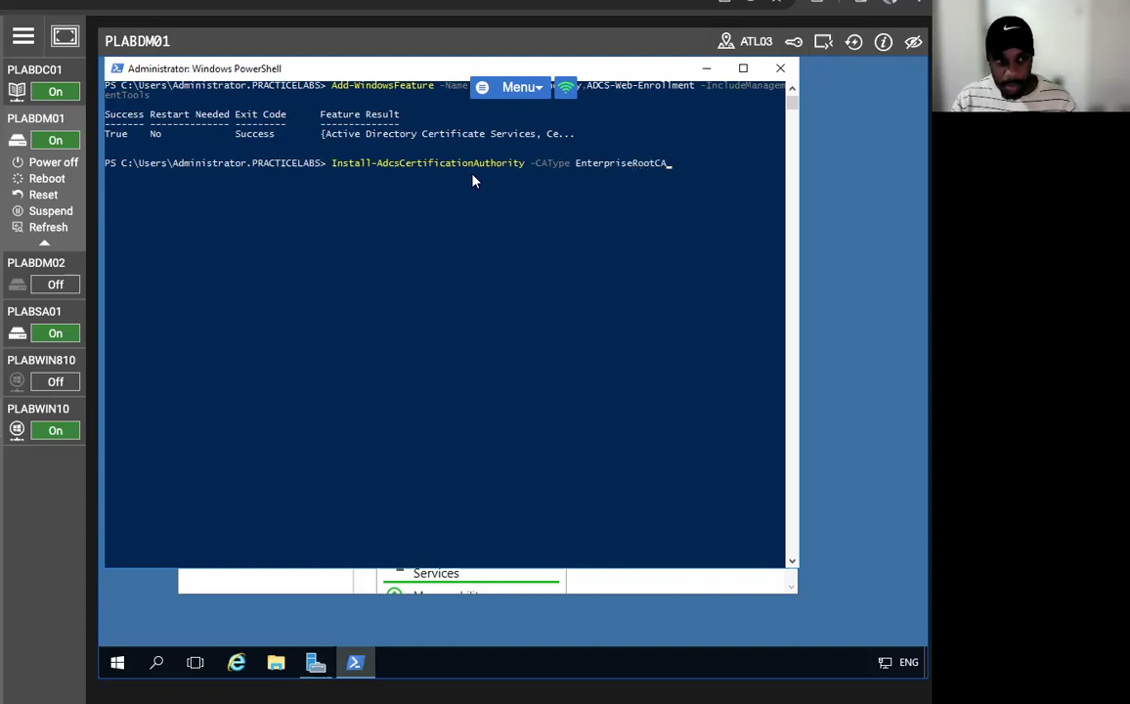
{"action": "key", "text": "Return"}
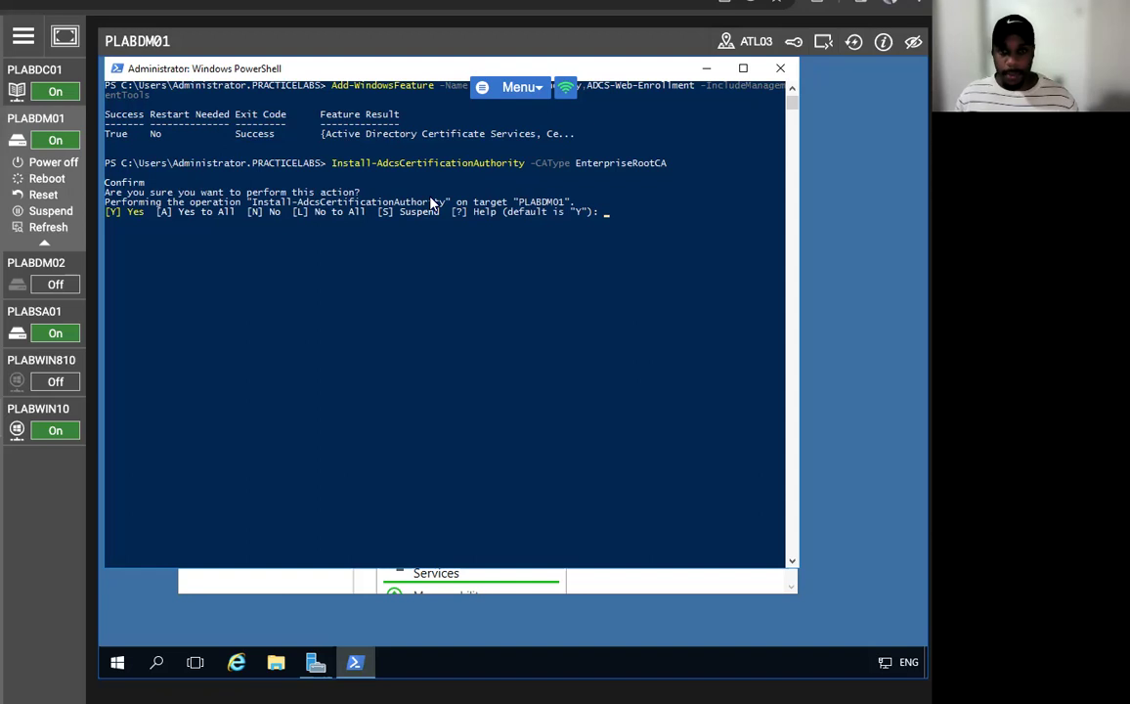
{"action": "type", "text": "a"}
{"action": "key", "text": "Return"}
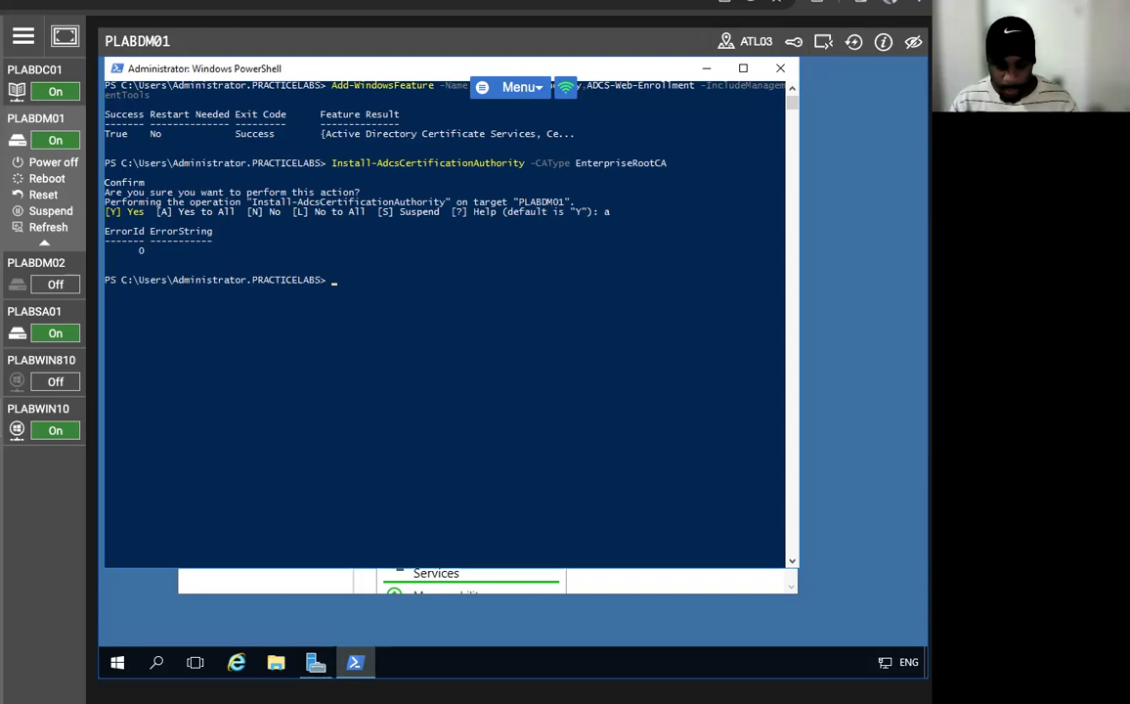
- Run Install-AdcsWebEnrollment, confirm with Yes to All (a), then minimize PowerShell
{"action": "type", "text": "Instal"}
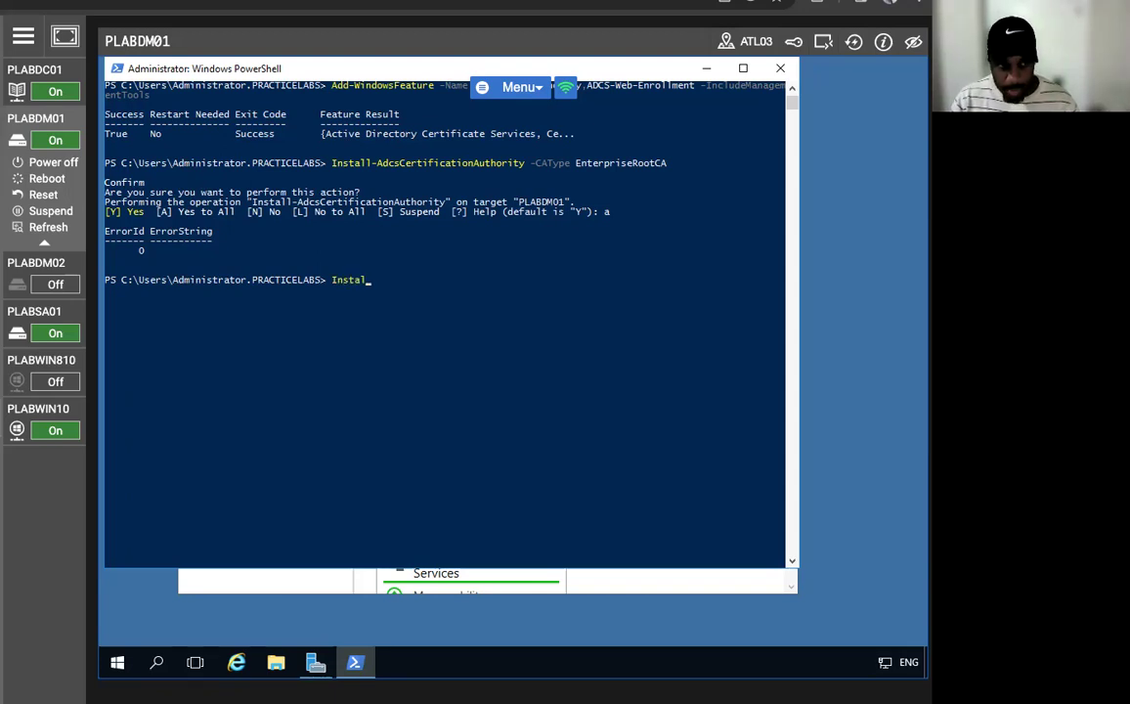
{"action": "type", "text": "l-Ad"}
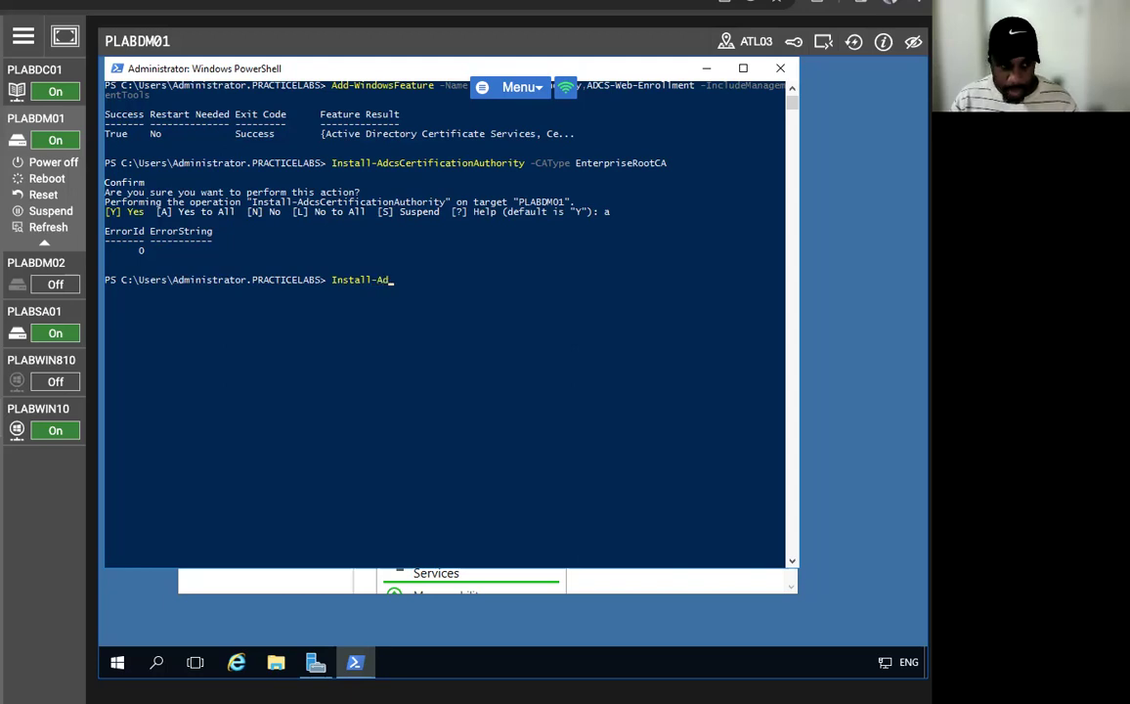
{"action": "type", "text": "cs"}
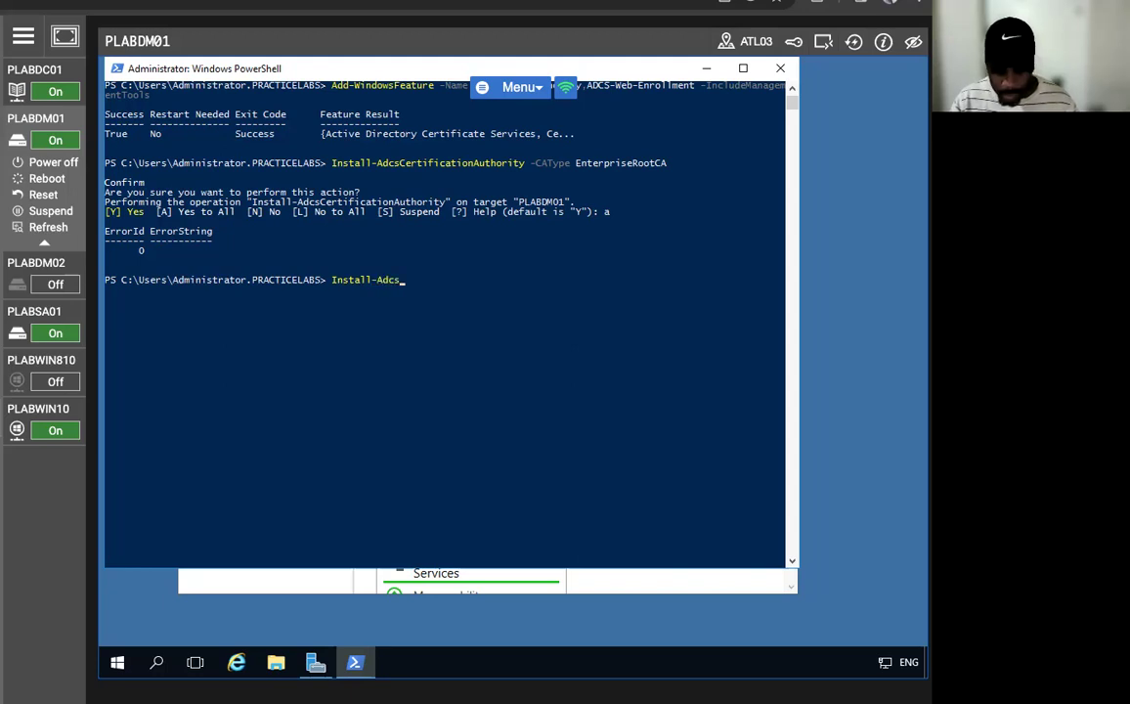
{"action": "type", "text": "WebEn"}
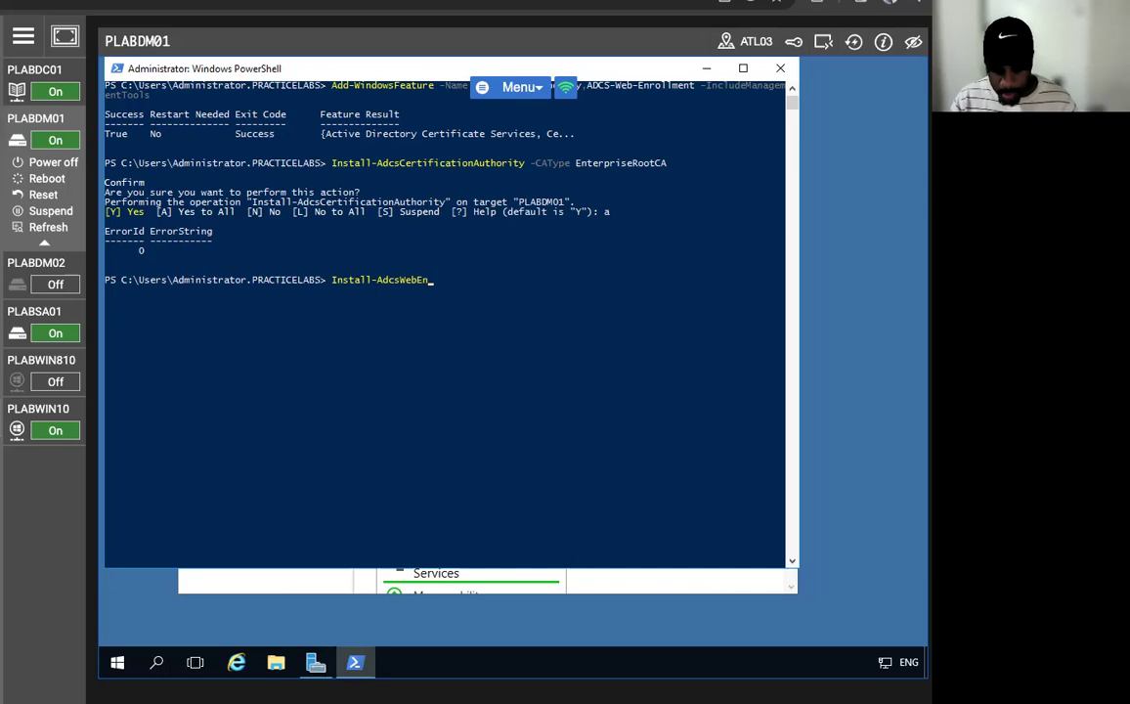
{"action": "type", "text": "rollmen"}
{"action": "key", "text": "BackSpace"}
{"action": "key", "text": "BackSpace"}
{"action": "key", "text": "BackSpace"}
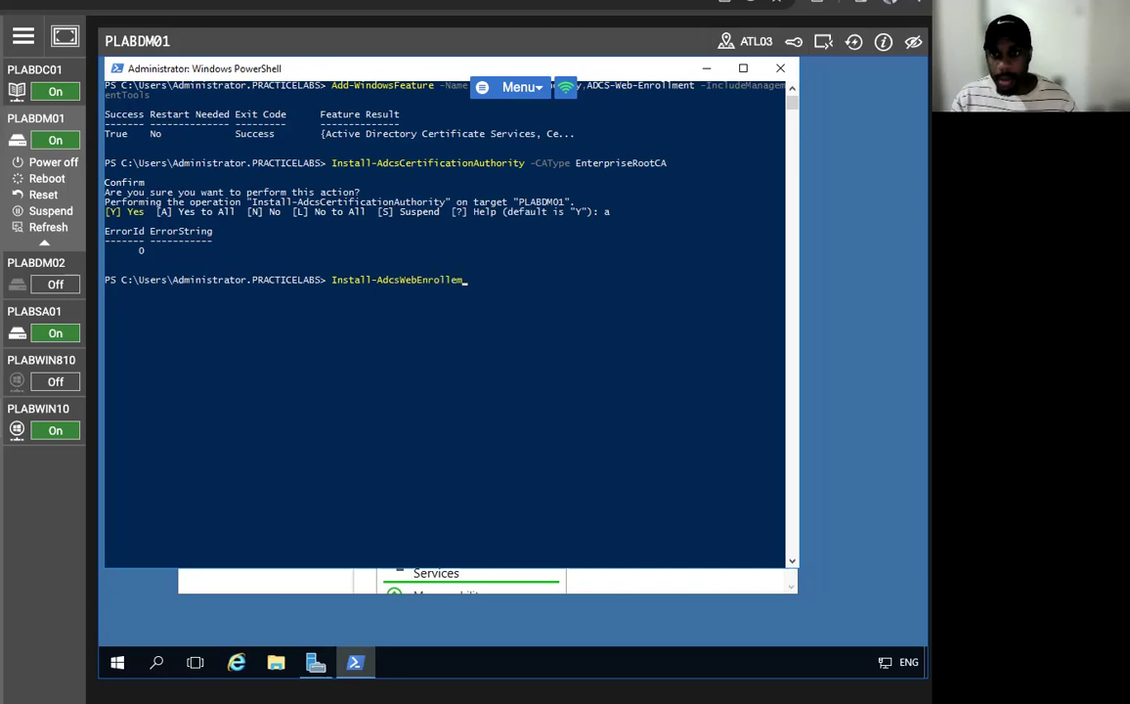
{"action": "type", "text": "ment"}
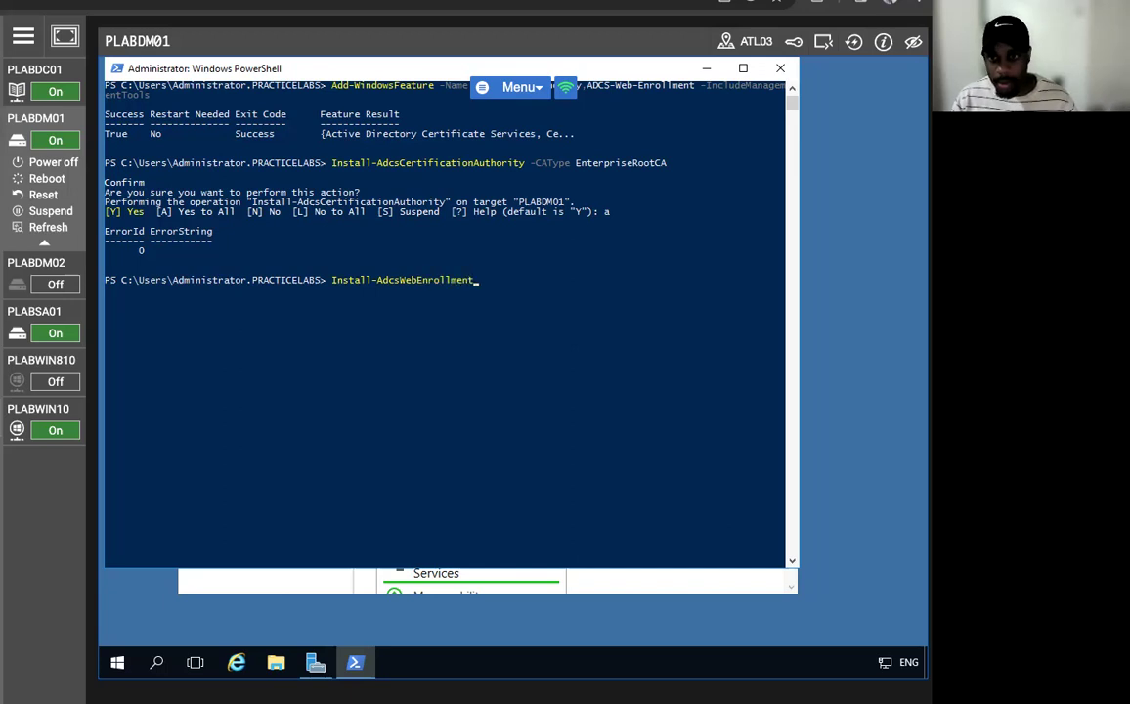
{"action": "key", "text": "Return"}
{"action": "type", "text": "a"}
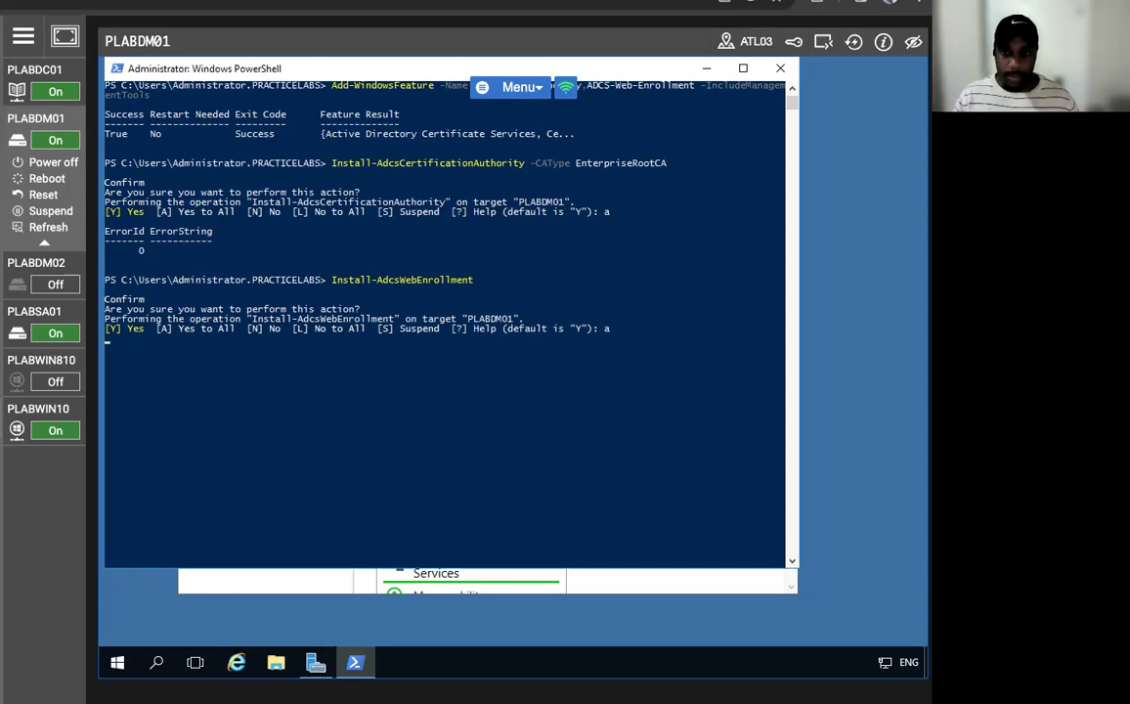
{"action": "key", "text": "Return"}
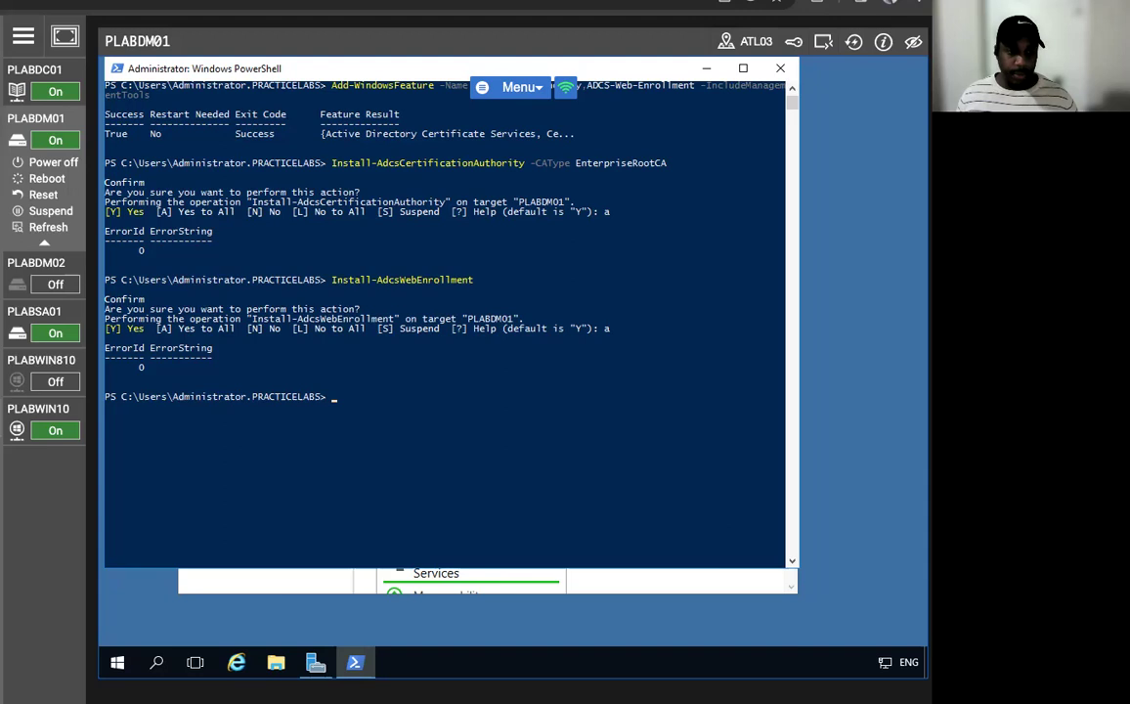
{"action": "left_click", "coordinate": [705, 69]}
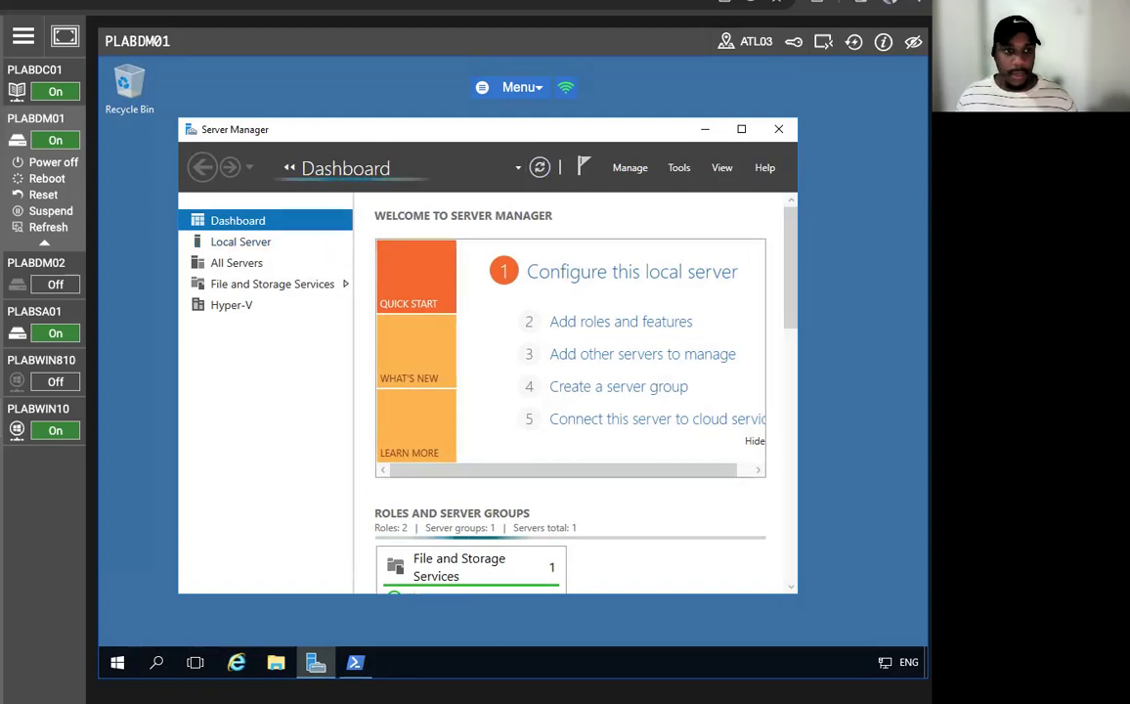
- Launch the Certification Authority console and show PRACTICELABS-PLABDM01-CA's Certificate Templates folder
{"action": "left_click", "coordinate": [682, 172]}
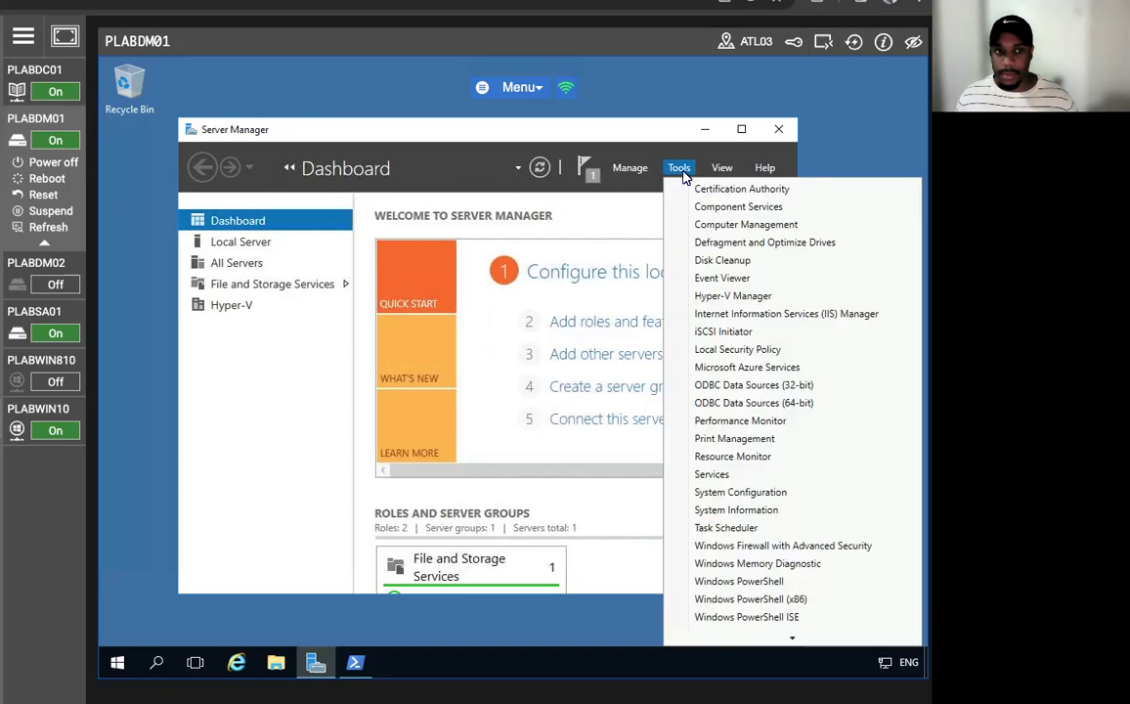
{"action": "left_click", "coordinate": [743, 188]}
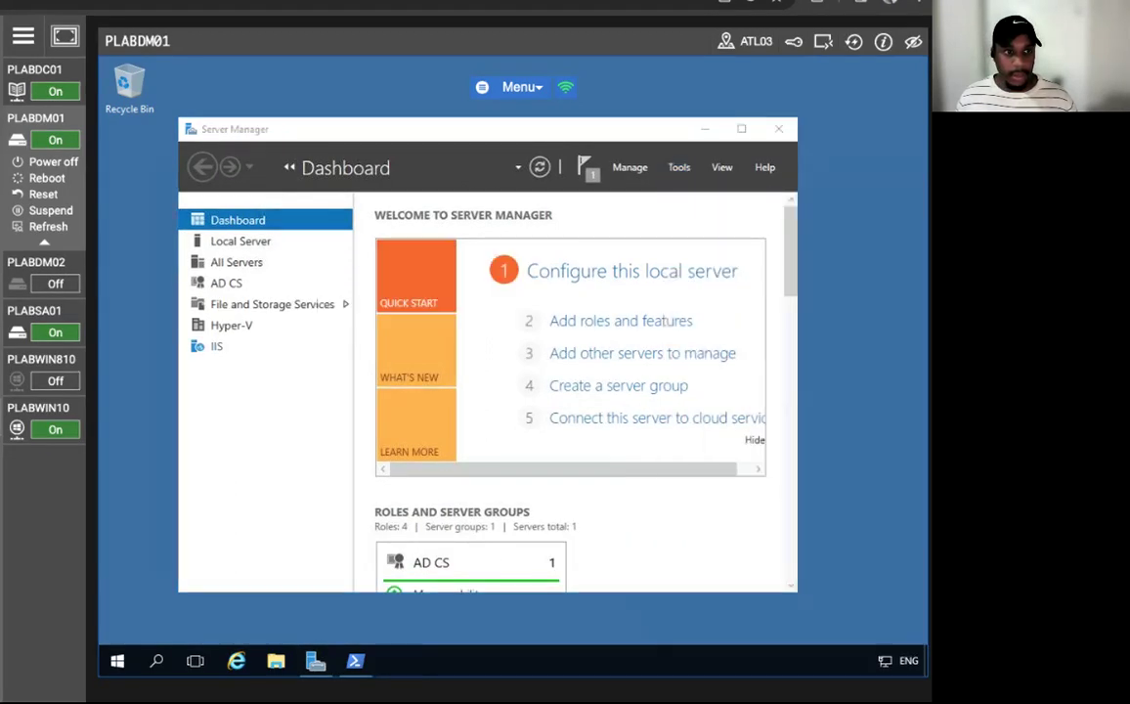
{"action": "left_click_drag", "start_coordinate": [454, 230], "coordinate": [397, 154]}
{"action": "left_click", "coordinate": [182, 222]}
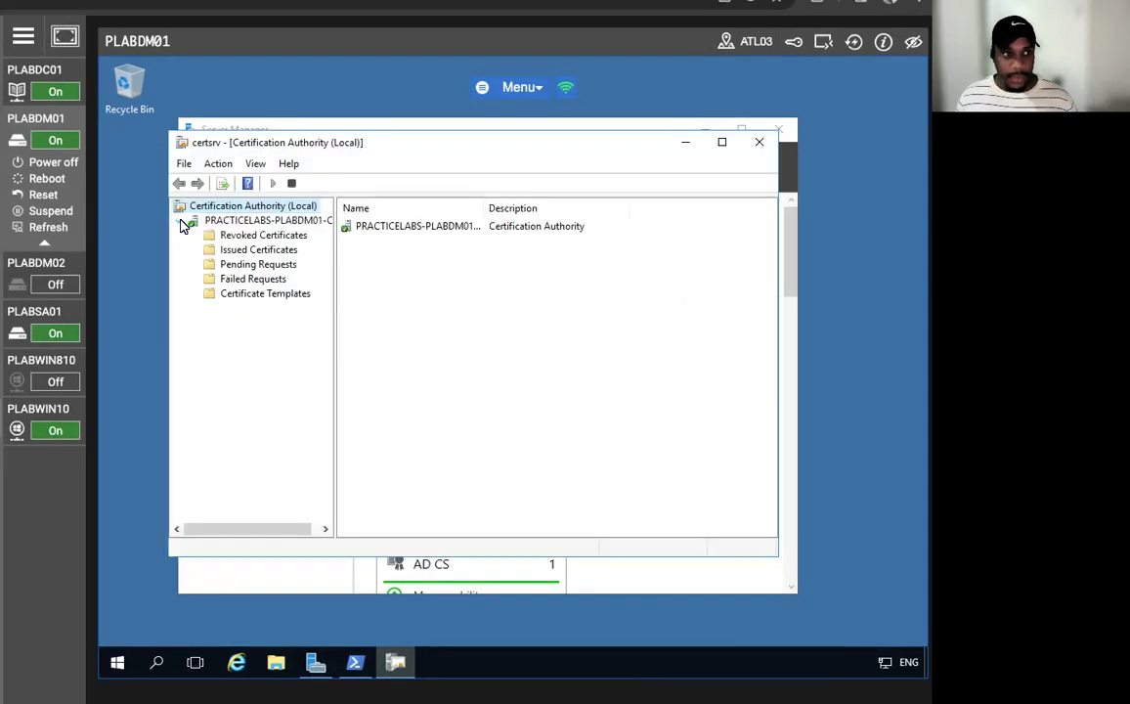
{"action": "left_click", "coordinate": [251, 293]}
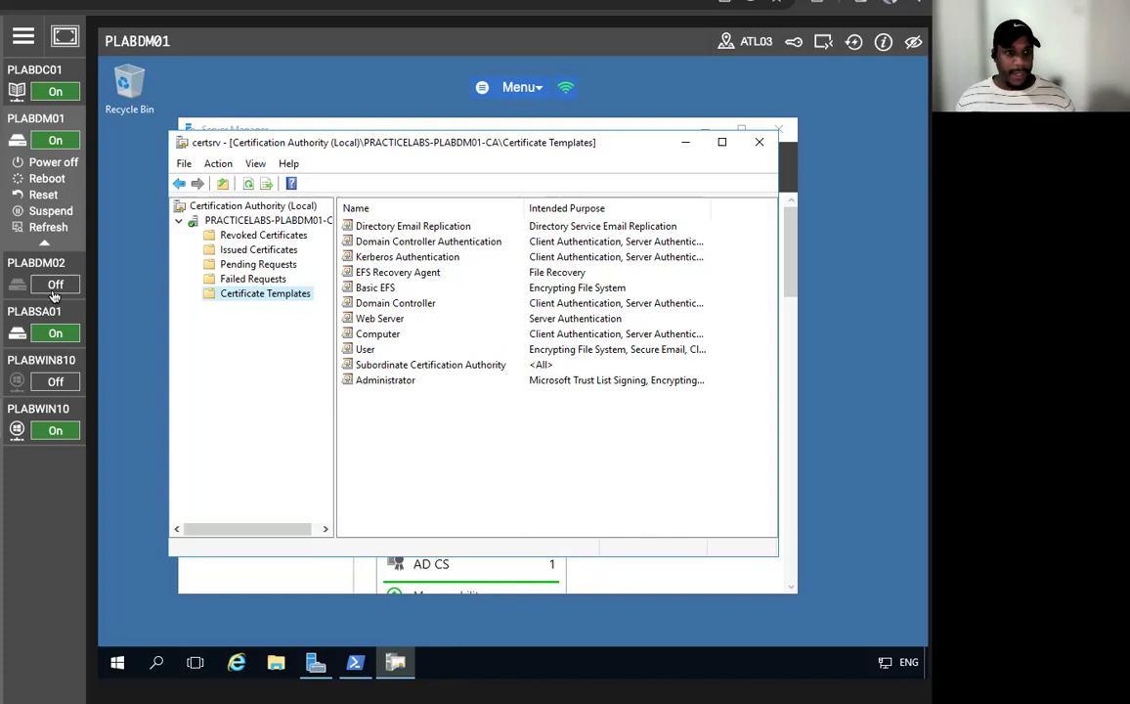
- Open Manage for Certificate Templates and duplicate the User template
{"action": "right_click", "coordinate": [262, 296]}
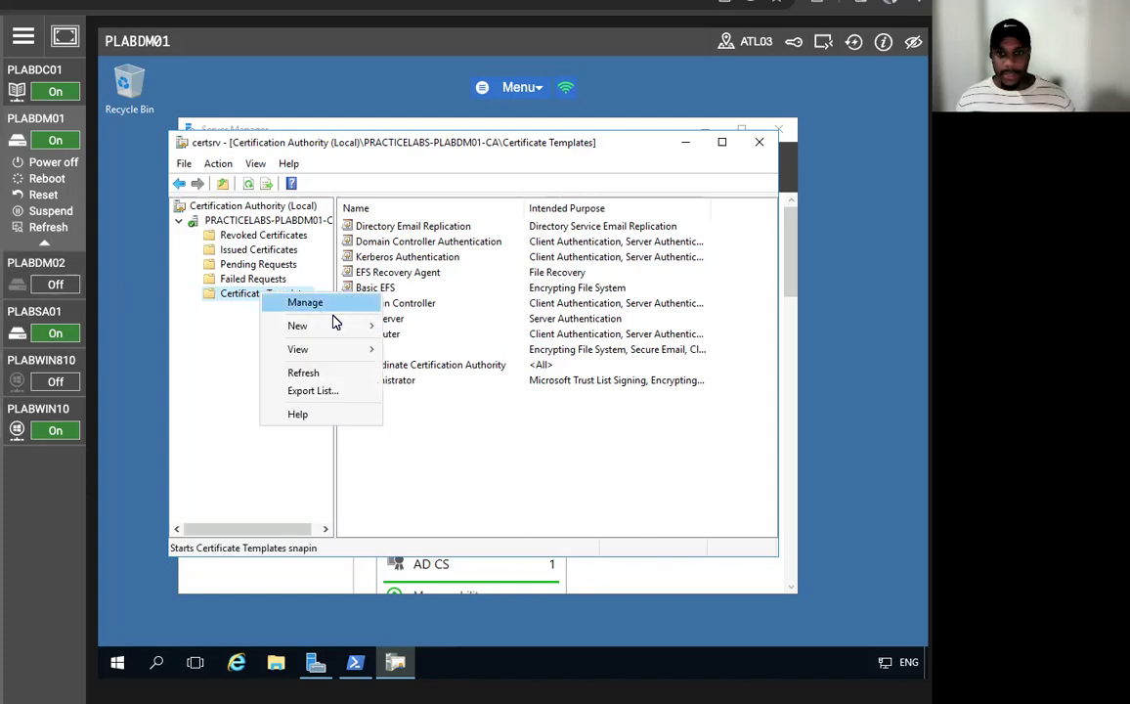
{"action": "left_click", "coordinate": [307, 303]}
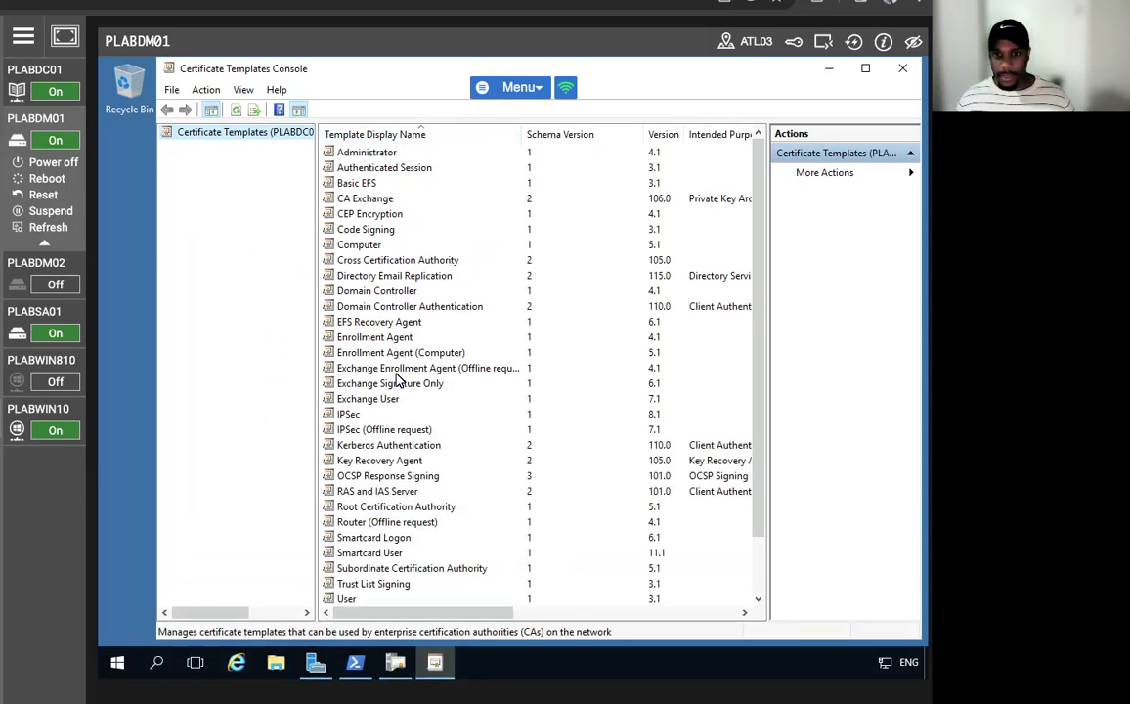
{"action": "scroll", "coordinate": [360, 343], "scroll_direction": "down", "scroll_amount": 2}
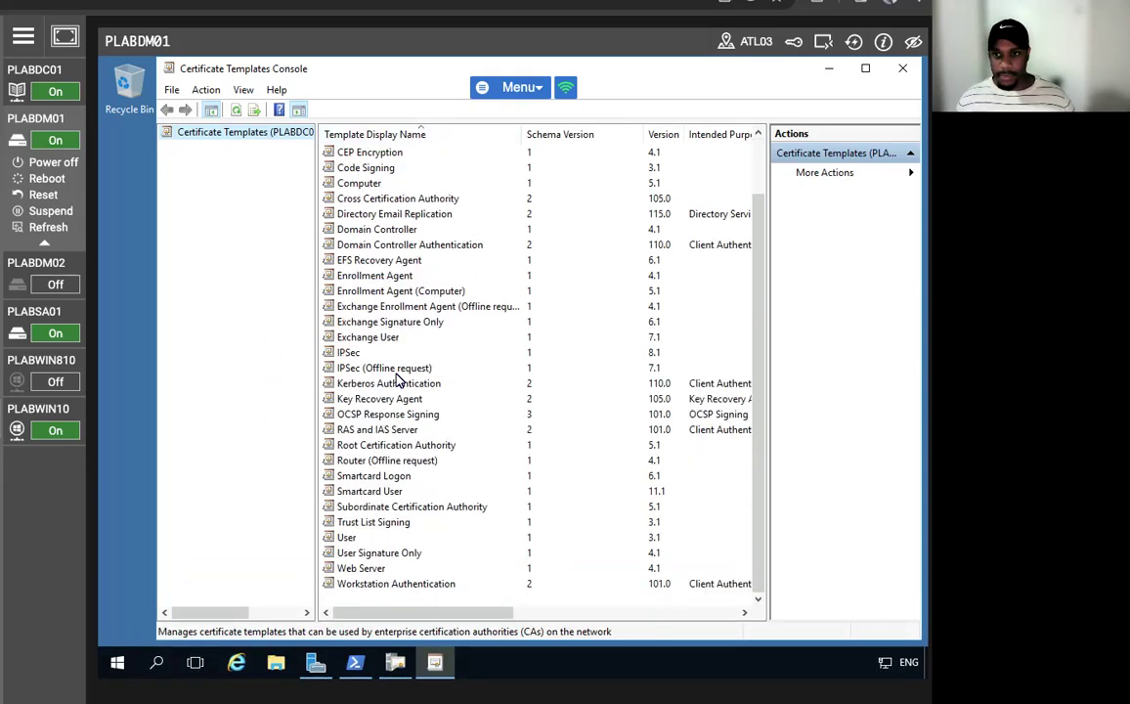
{"action": "left_click", "coordinate": [348, 537]}
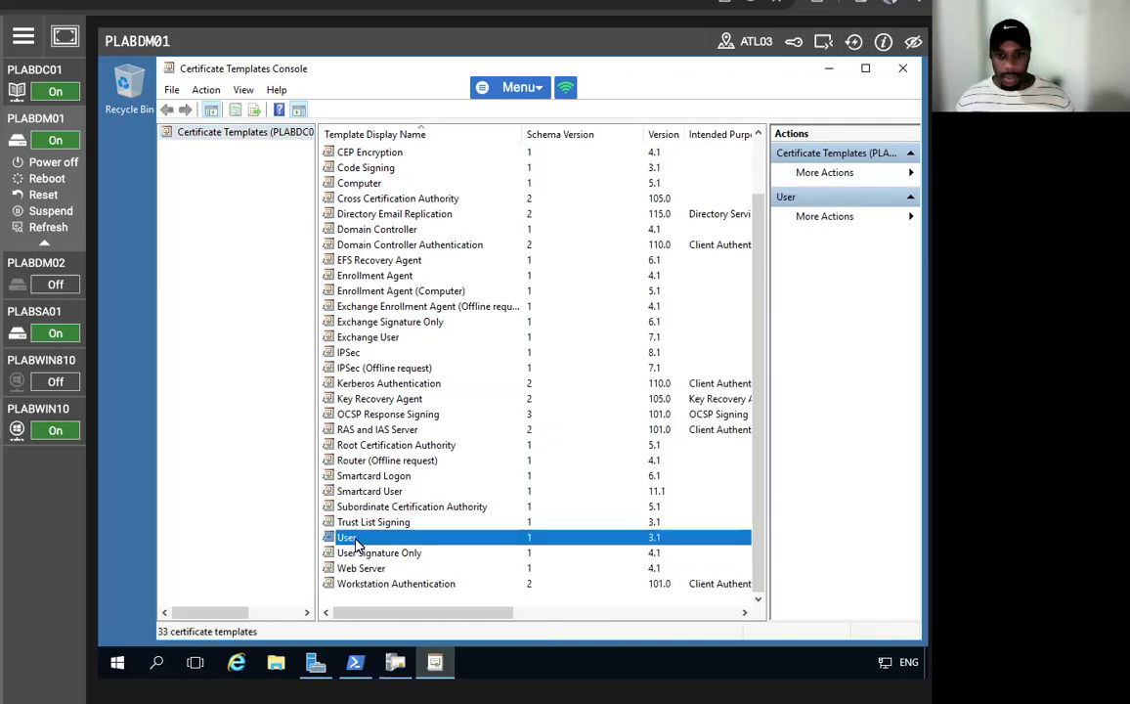
{"action": "right_click", "coordinate": [357, 546]}
{"action": "left_click", "coordinate": [383, 548]}
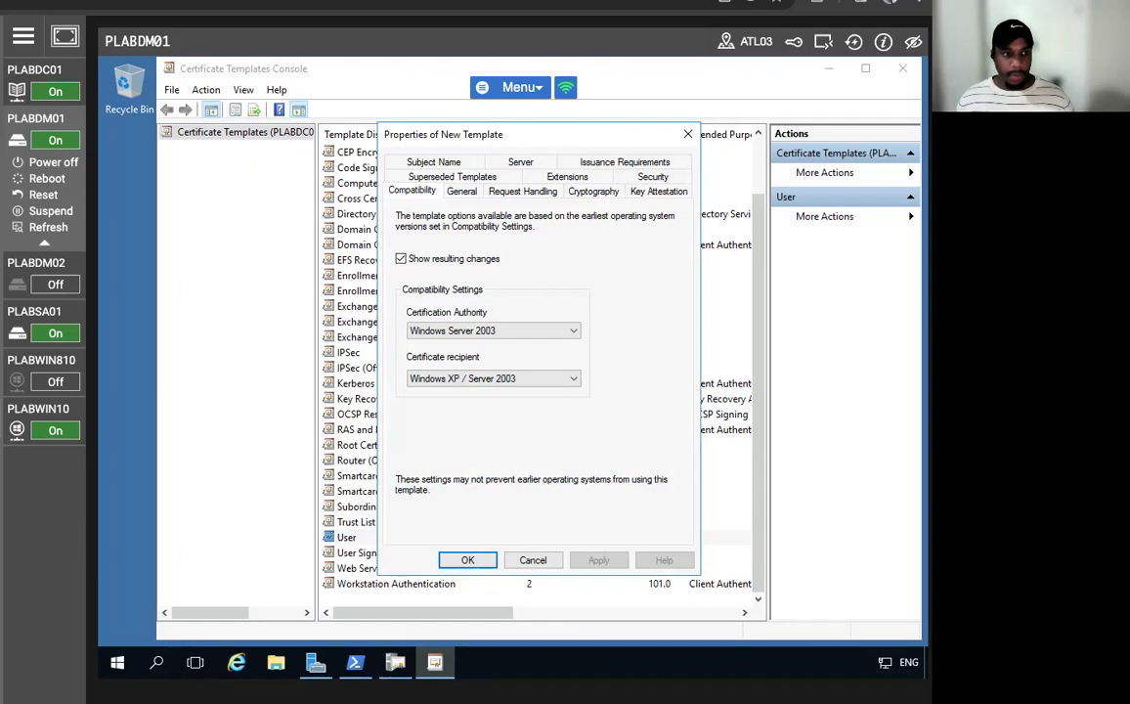
- Set the new template's display name to SecureUser on the General tab and apply it
{"action": "left_click", "coordinate": [461, 190]}
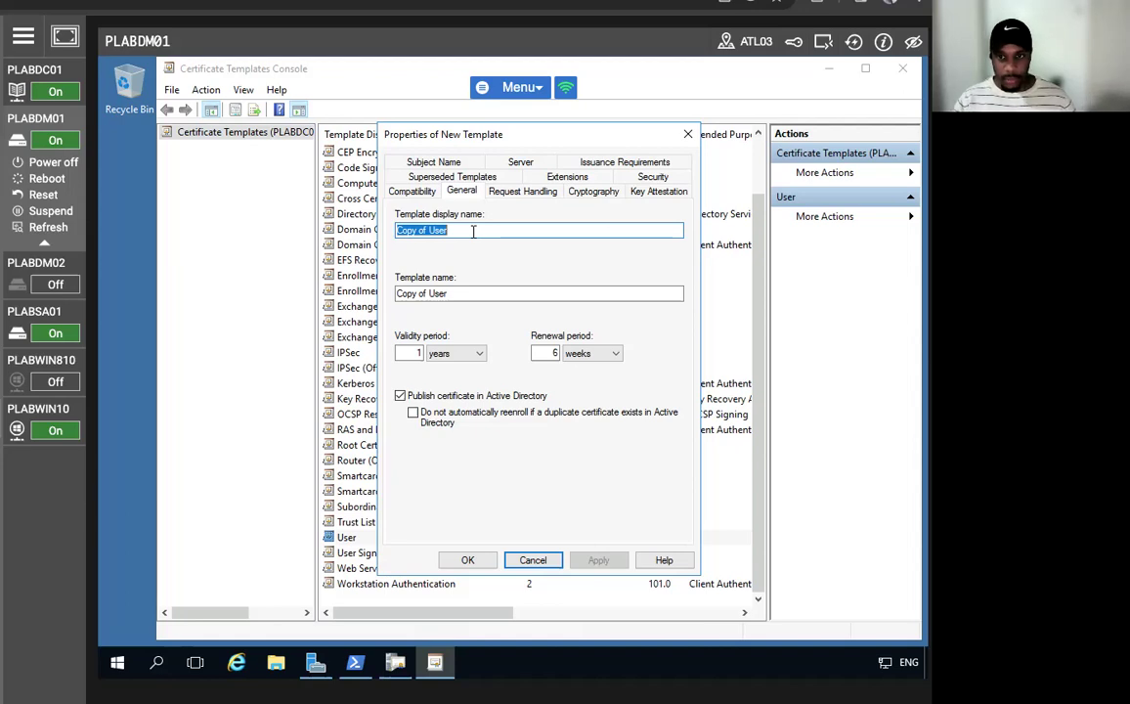
{"action": "type", "text": "Secure"}
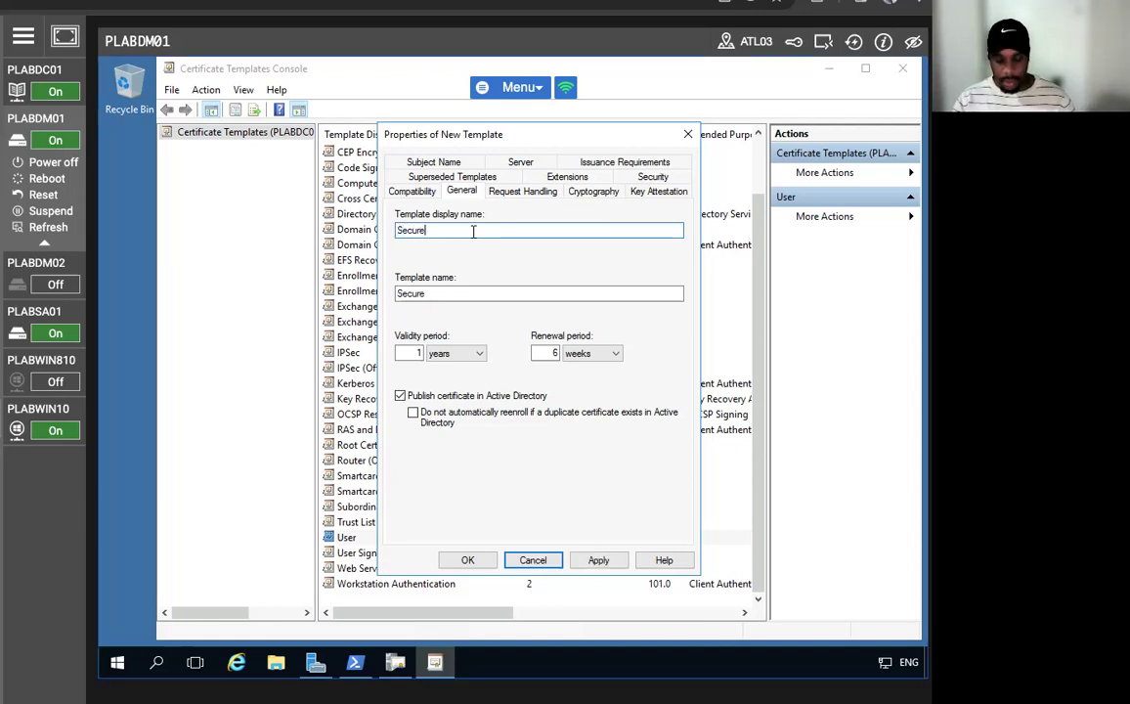
{"action": "type", "text": "User"}
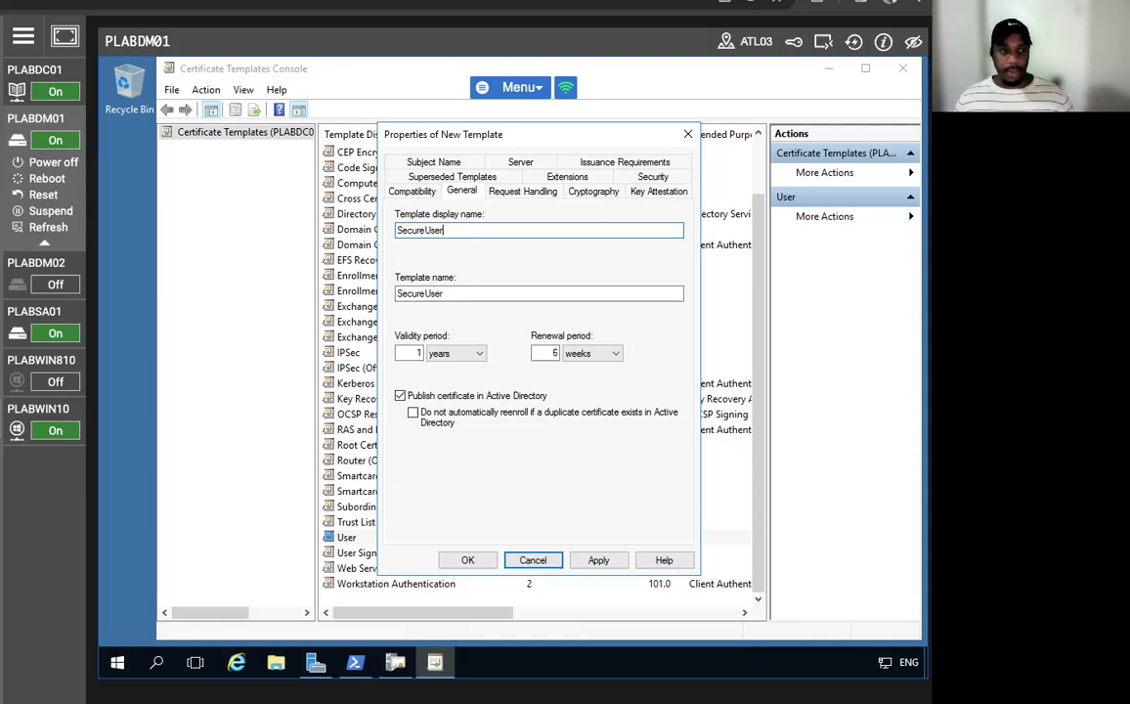
{"action": "left_click", "coordinate": [596, 560]}
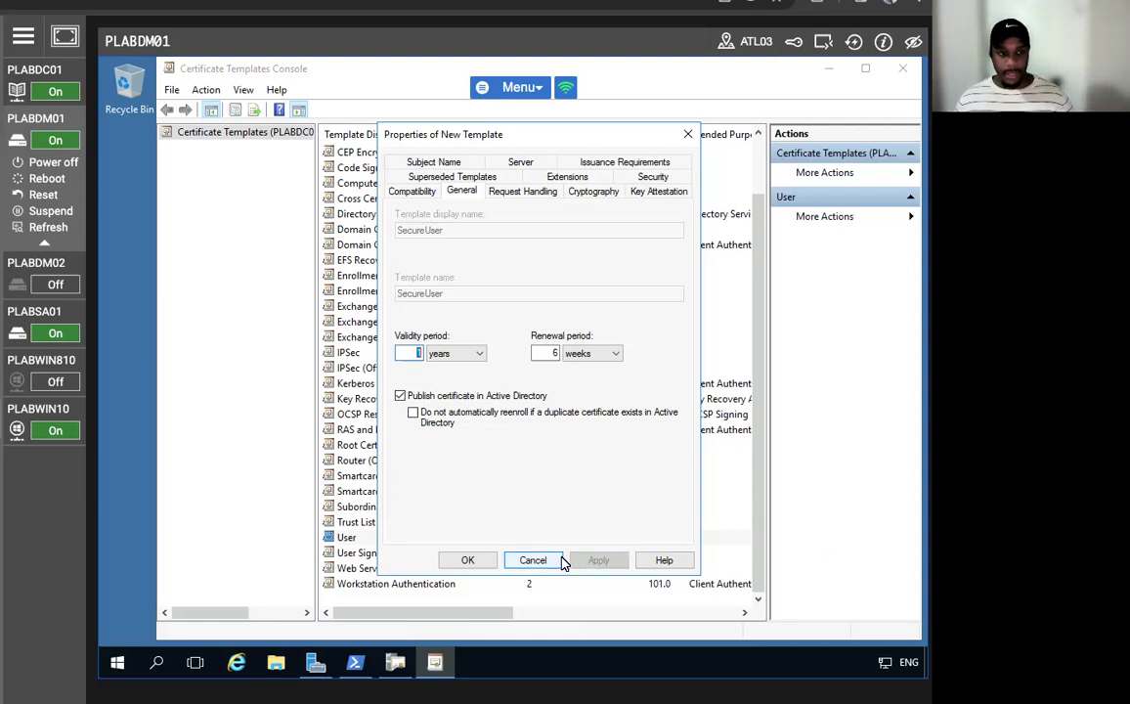
{"action": "left_click", "coordinate": [519, 192]}
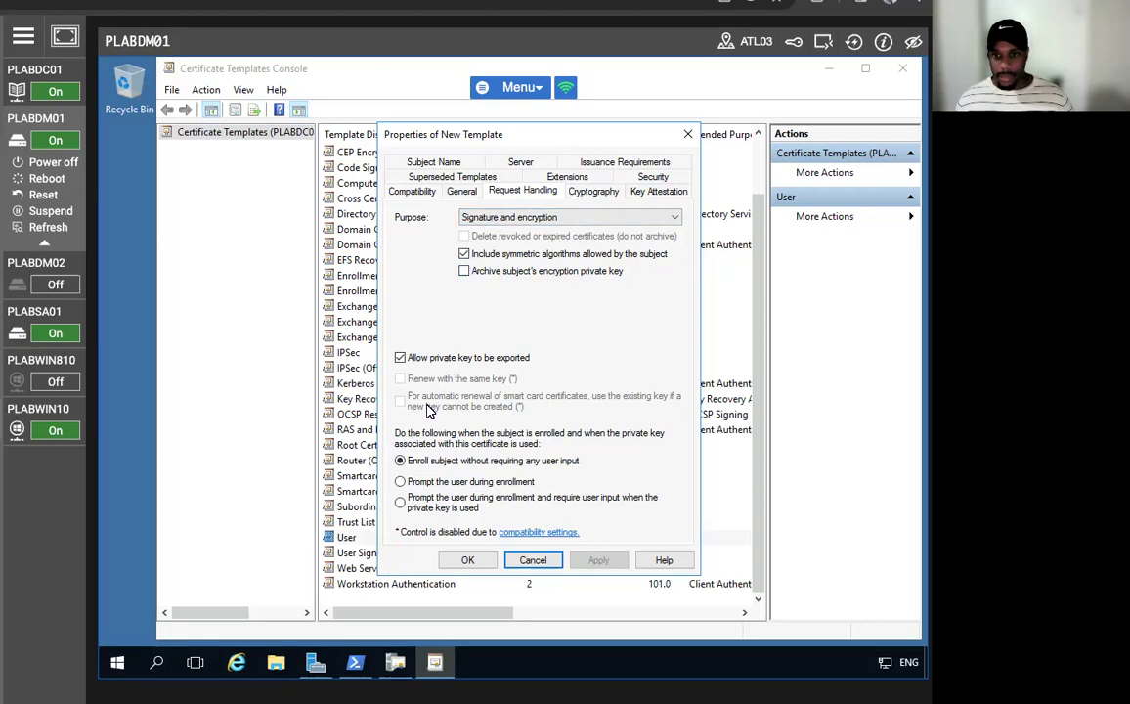
- Set Request Handling to 'Prompt the user during enrollment', apply, and view the Security tab
{"action": "left_click", "coordinate": [400, 482]}
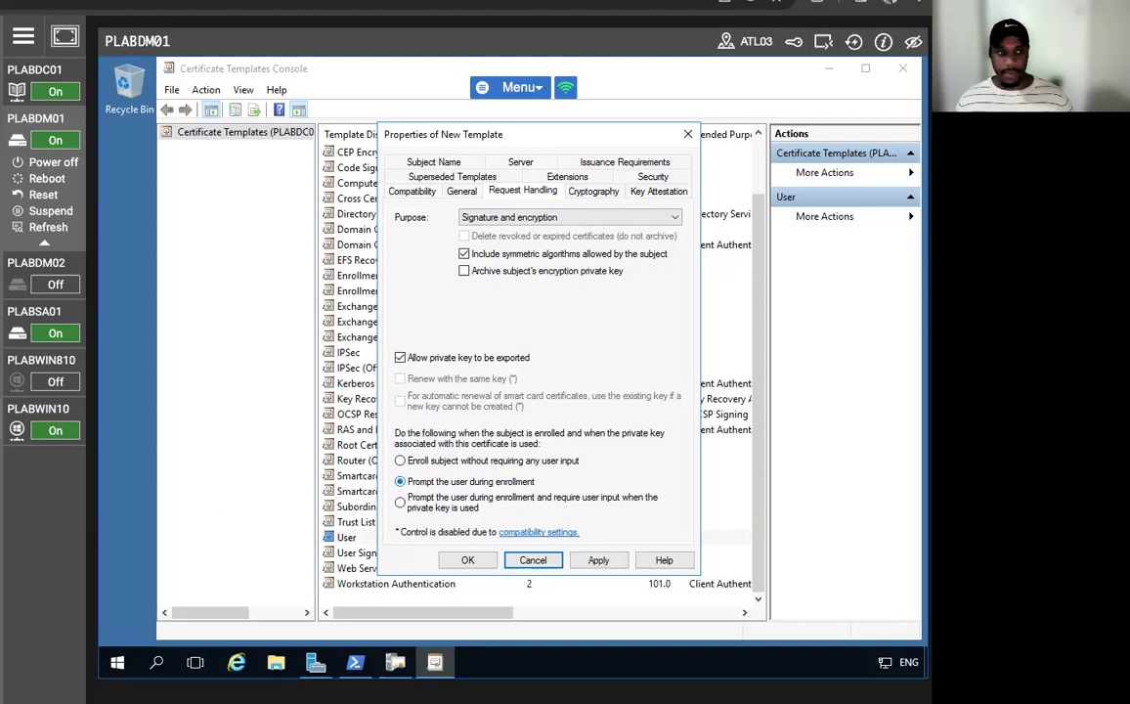
{"action": "left_click", "coordinate": [594, 561]}
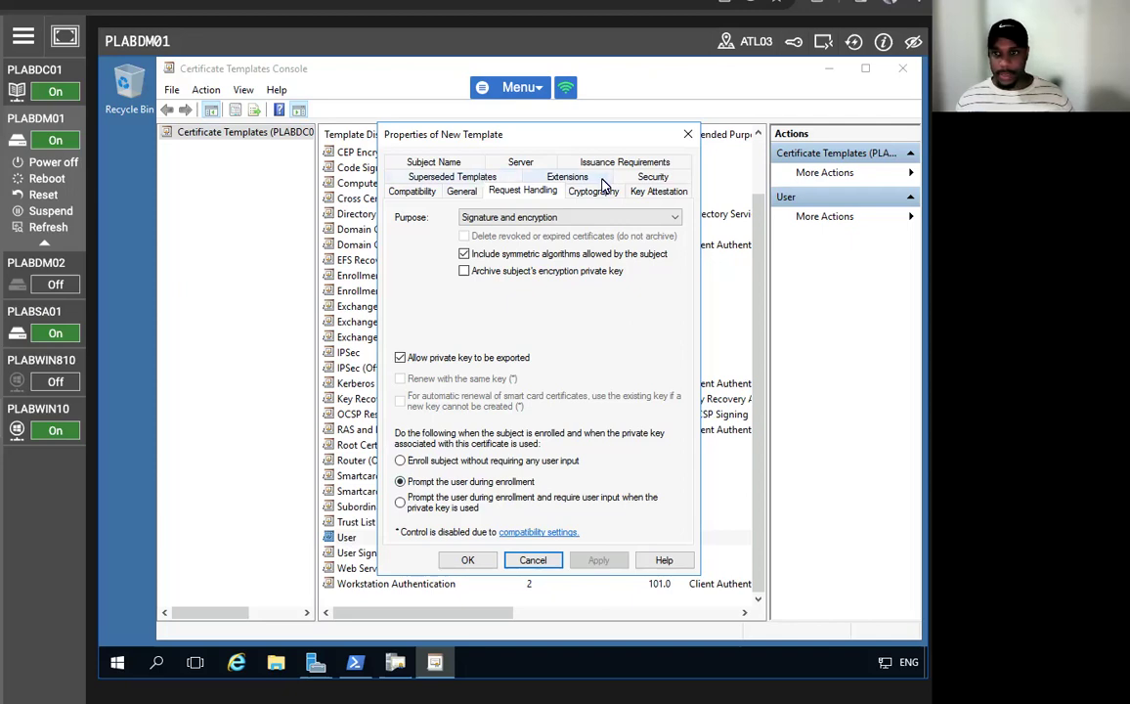
{"action": "left_click", "coordinate": [650, 176]}
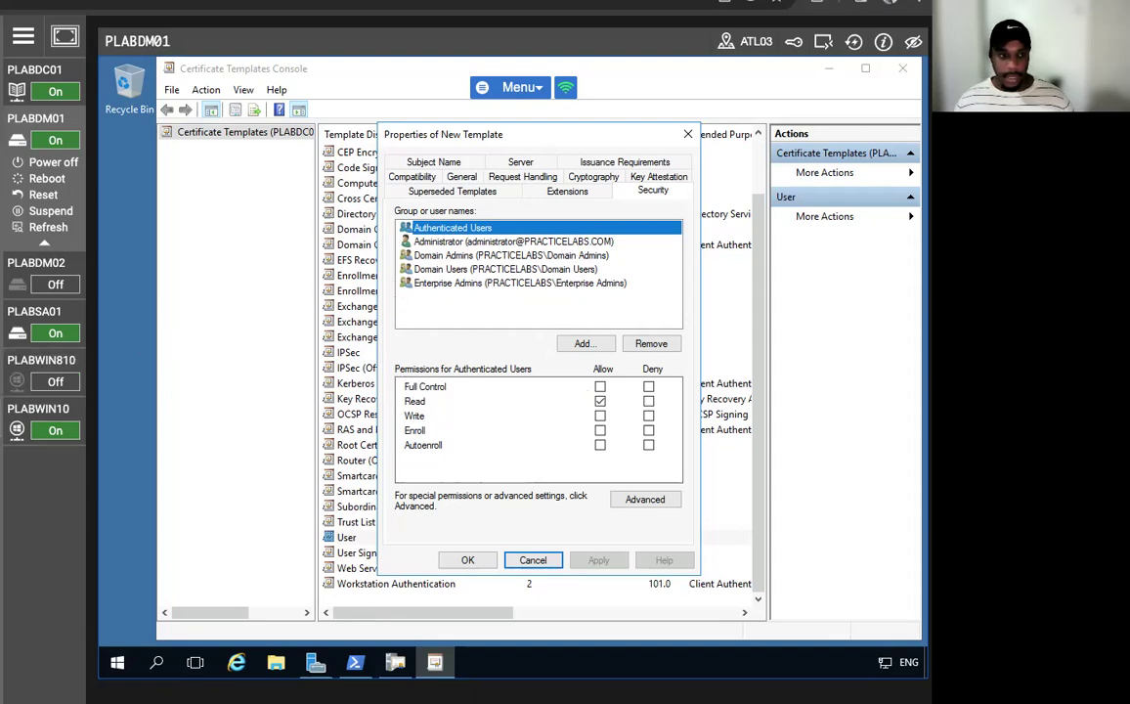
- Tick Allow Autoenroll for Authenticated Users and apply
{"action": "left_click", "coordinate": [602, 448]}
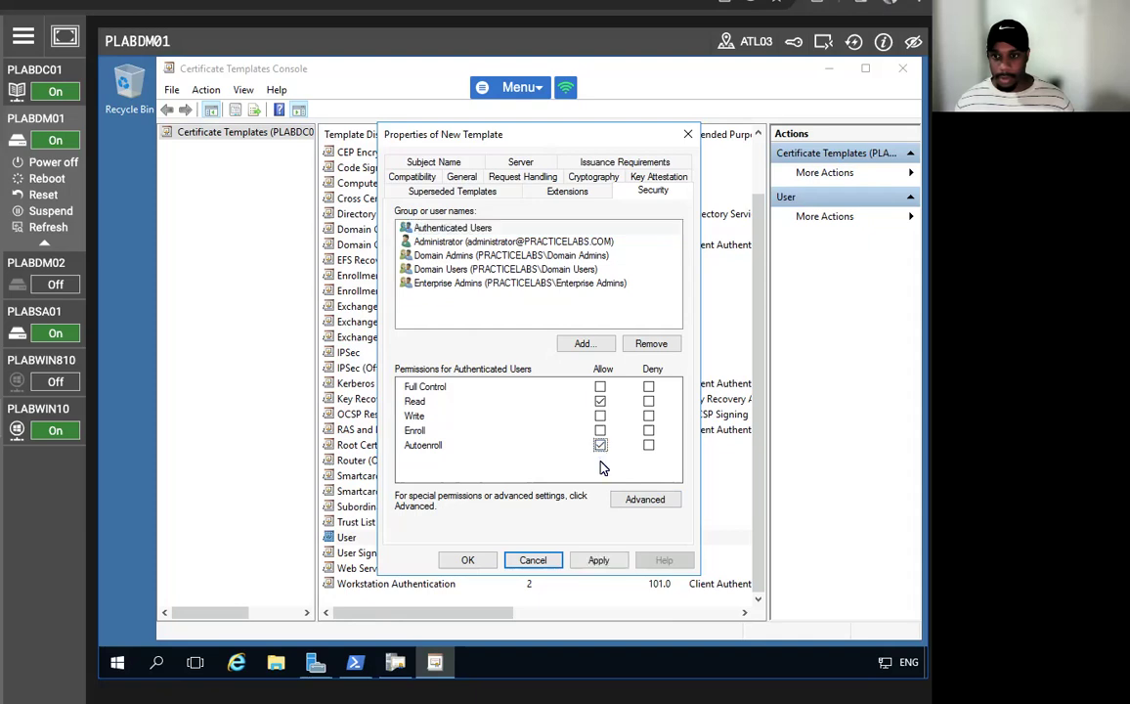
{"action": "left_click", "coordinate": [598, 560]}
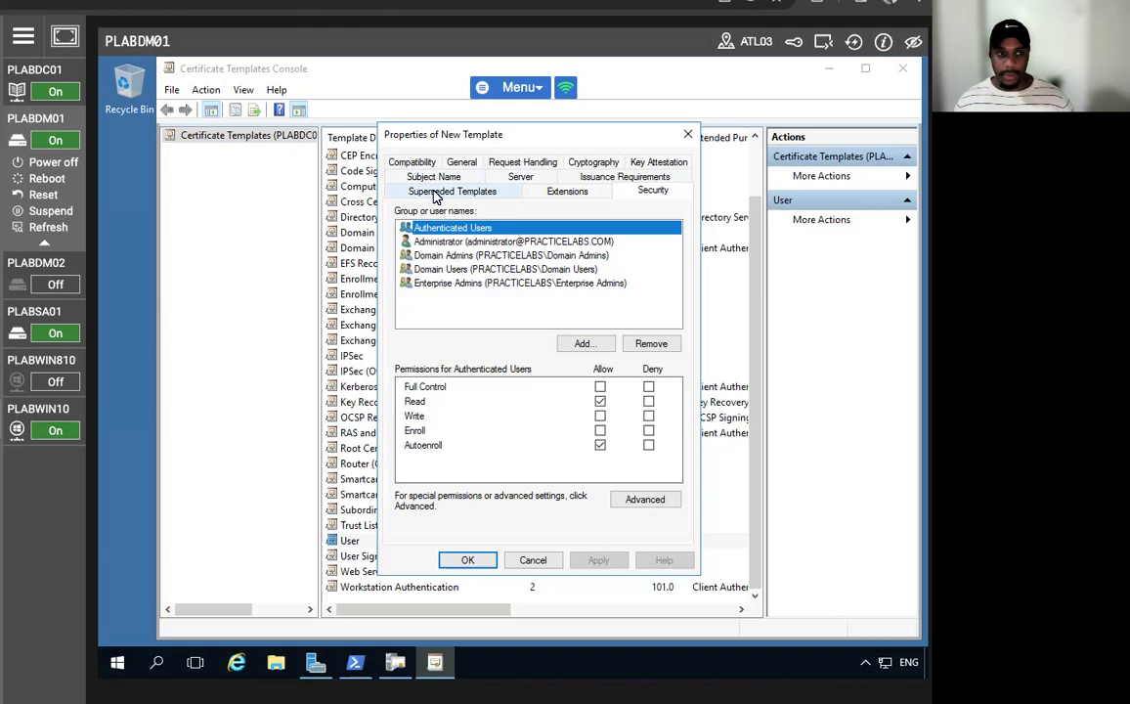
- Add User to the Superseded Templates list, apply, and view the Subject Name settings
{"action": "left_click", "coordinate": [437, 190]}
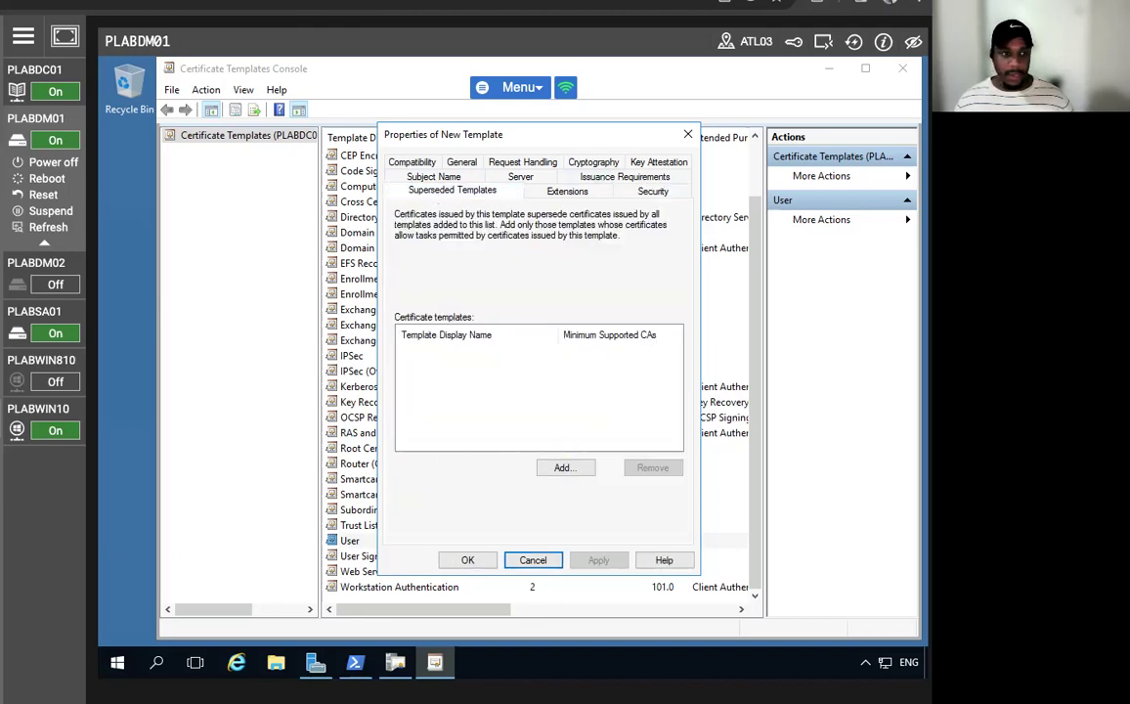
{"action": "left_click", "coordinate": [565, 467]}
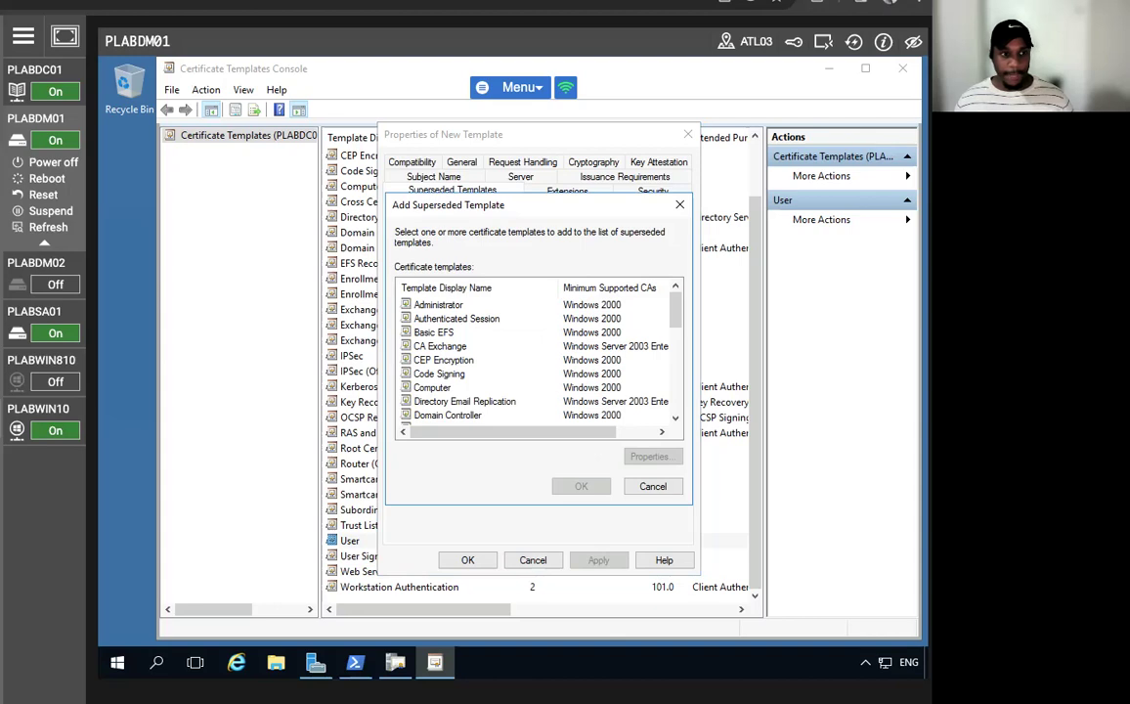
{"action": "scroll", "coordinate": [532, 364], "scroll_direction": "down", "scroll_amount": 8}
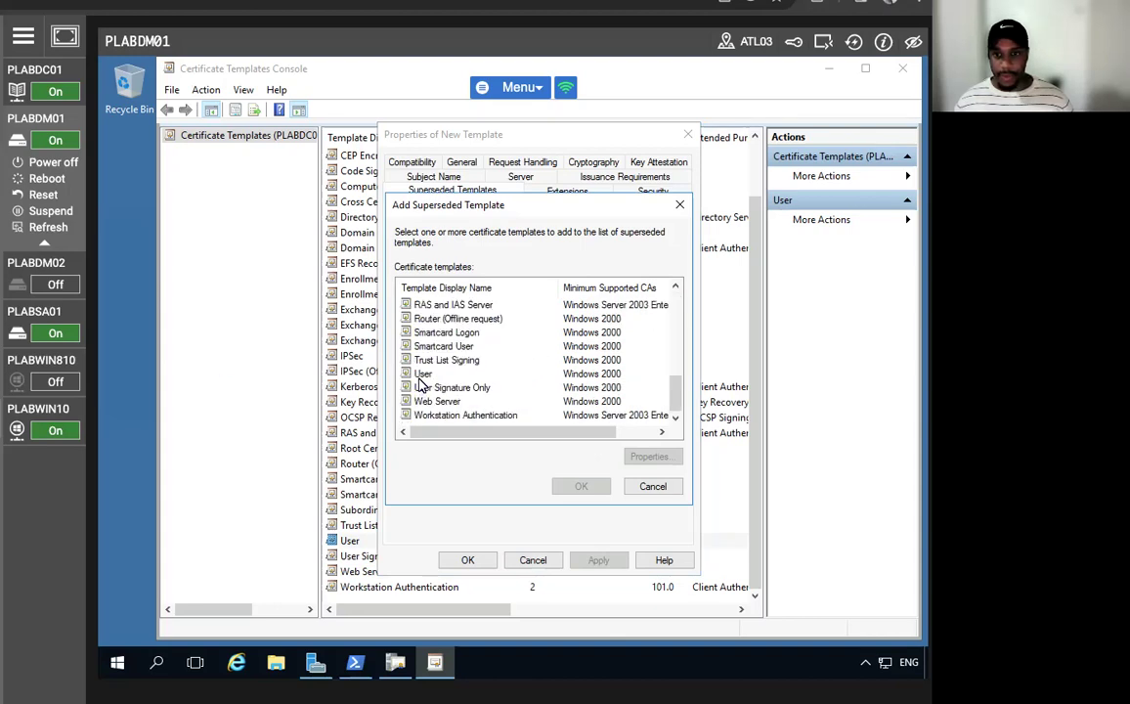
{"action": "left_click", "coordinate": [423, 374]}
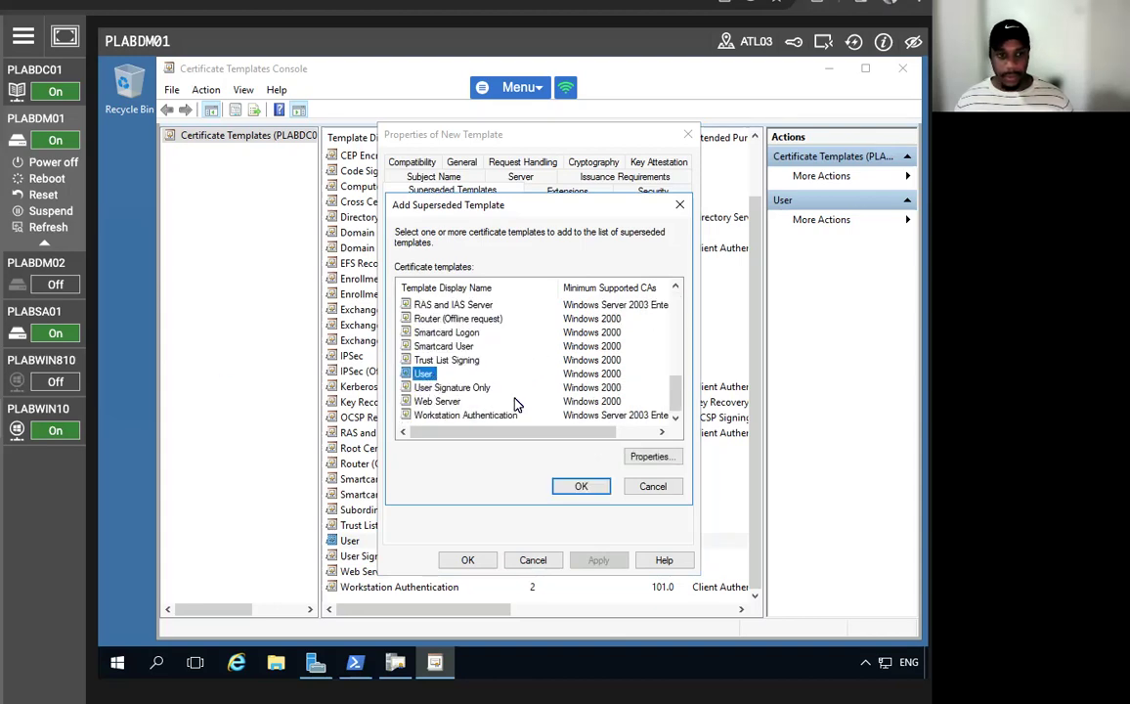
{"action": "left_click", "coordinate": [583, 488]}
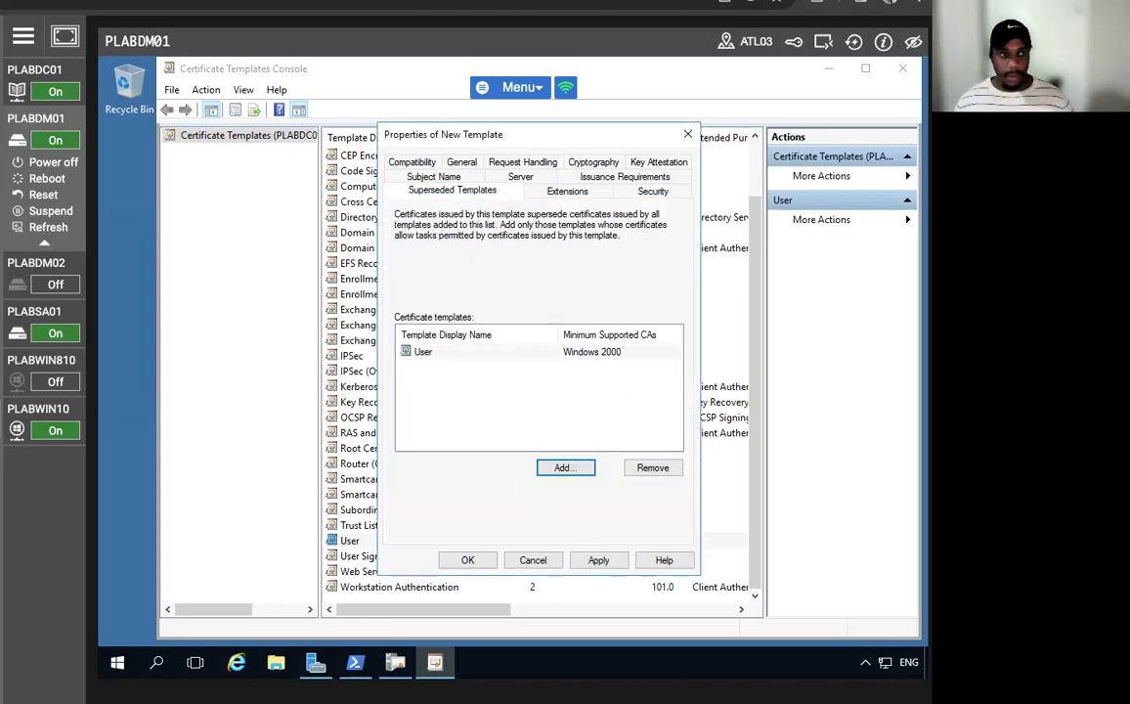
{"action": "left_click", "coordinate": [598, 560]}
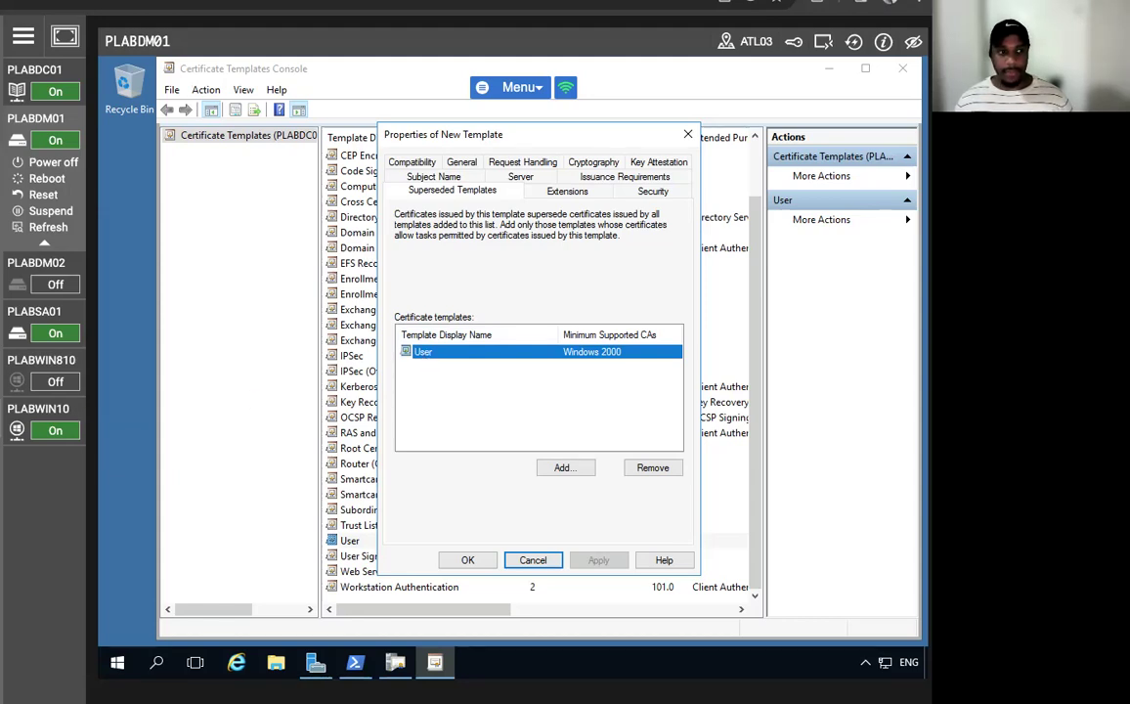
{"action": "left_click", "coordinate": [432, 177]}
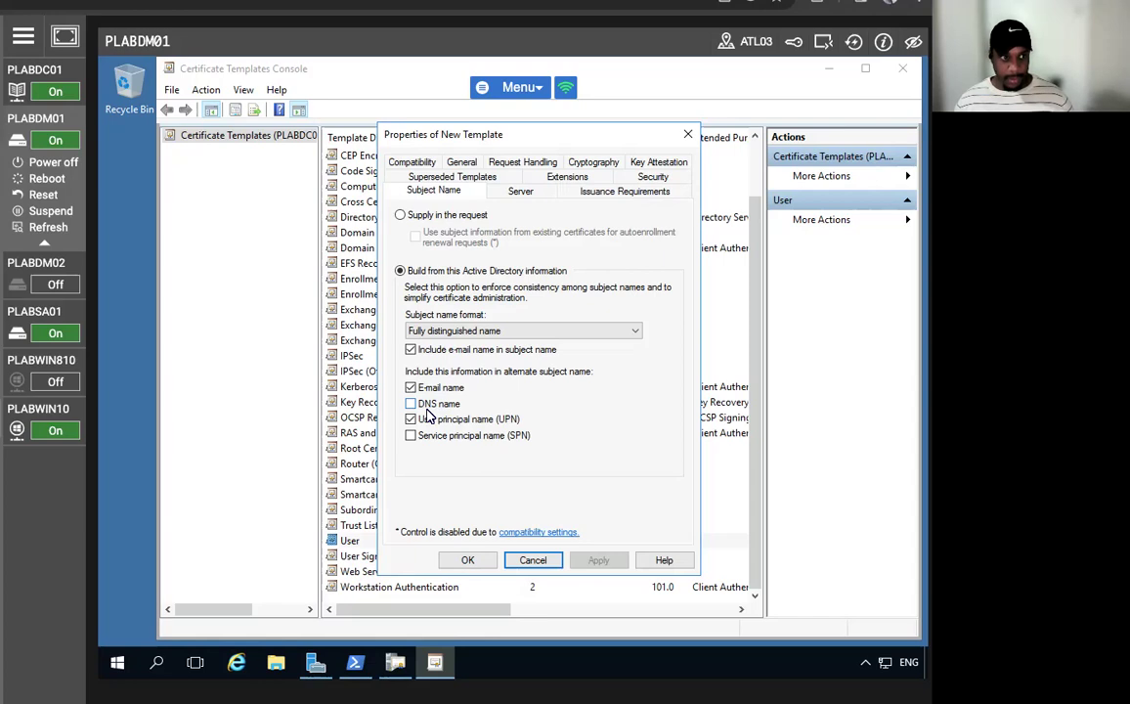
- Clear the e-mail name options from the subject, save the SecureUser template, and minimize the console
{"action": "left_click", "coordinate": [412, 387]}
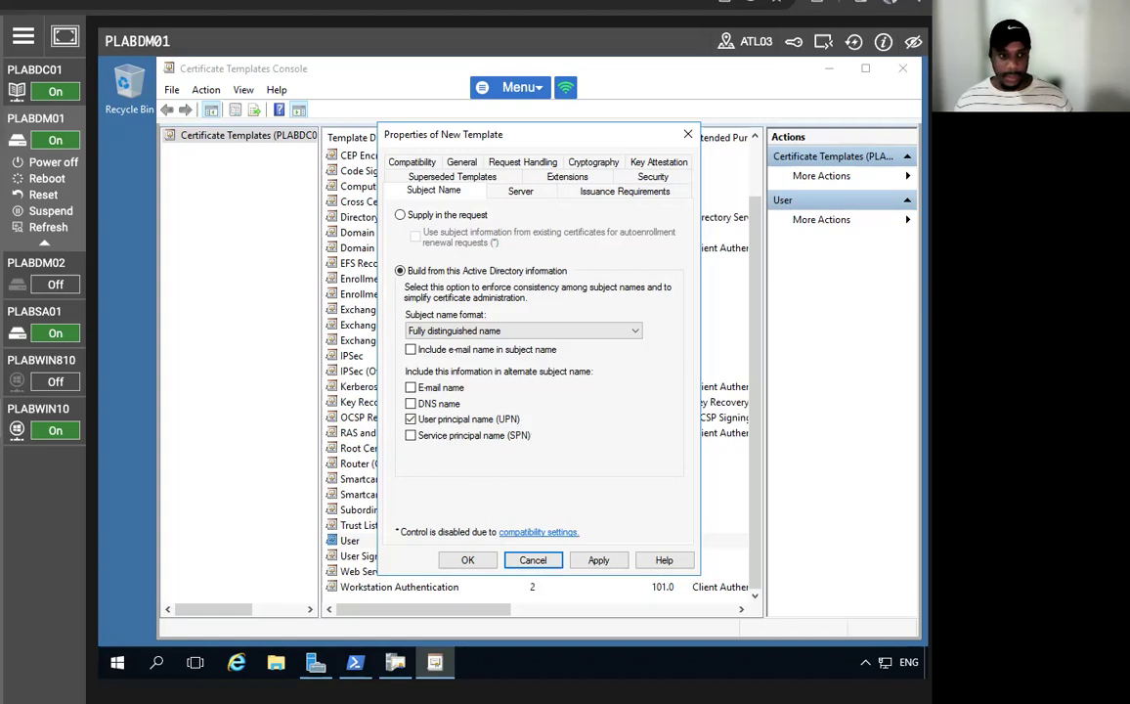
{"action": "left_click", "coordinate": [598, 560]}
{"action": "left_click", "coordinate": [468, 561]}
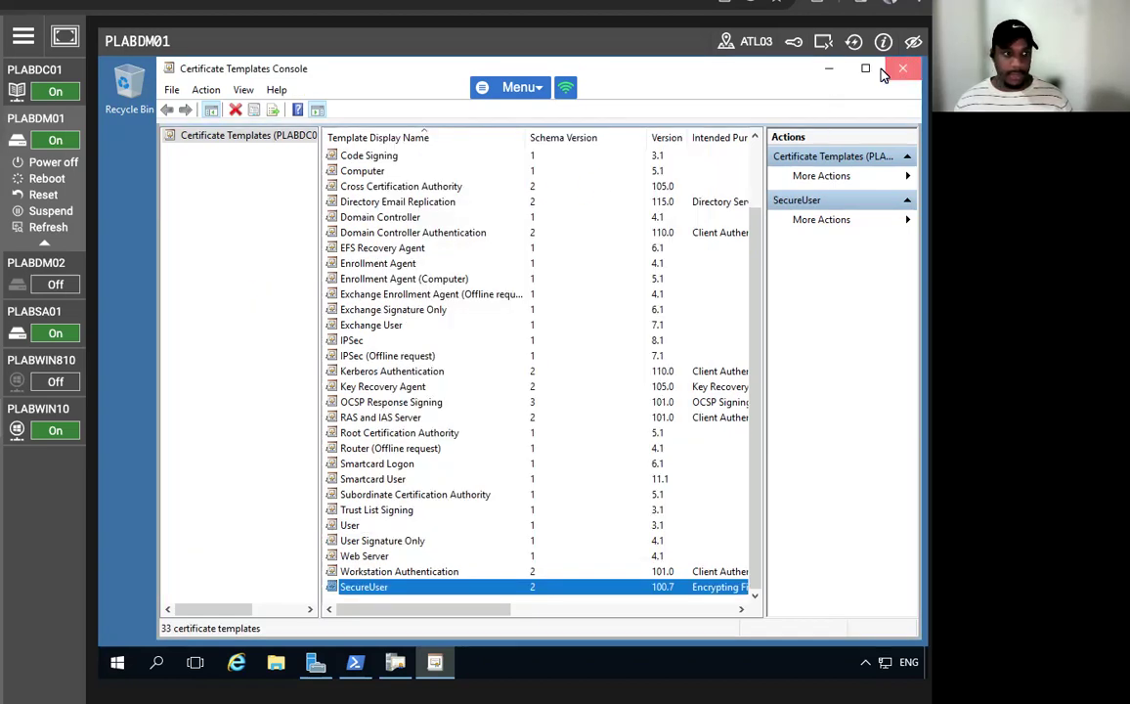
{"action": "left_click", "coordinate": [828, 67]}
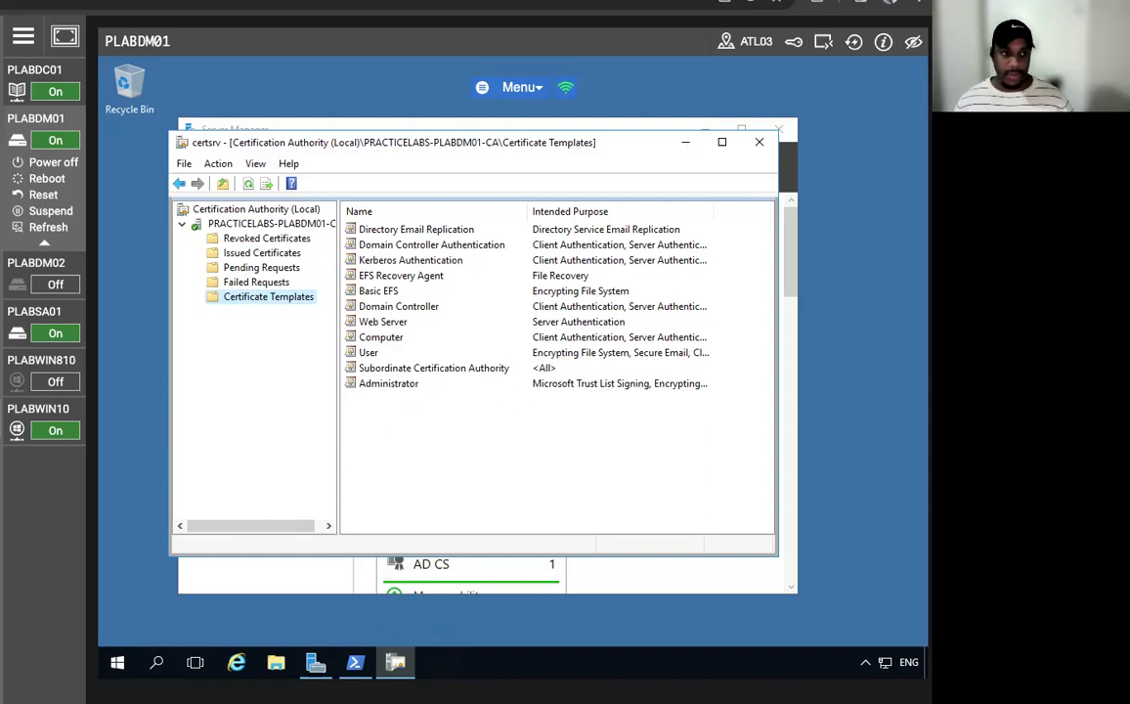
- Add SecureUser as a certificate template to issue on PRACTICELABS-PLABDM01-CA, then minimize certsrv
{"action": "left_click_drag", "start_coordinate": [347, 143], "coordinate": [345, 112]}
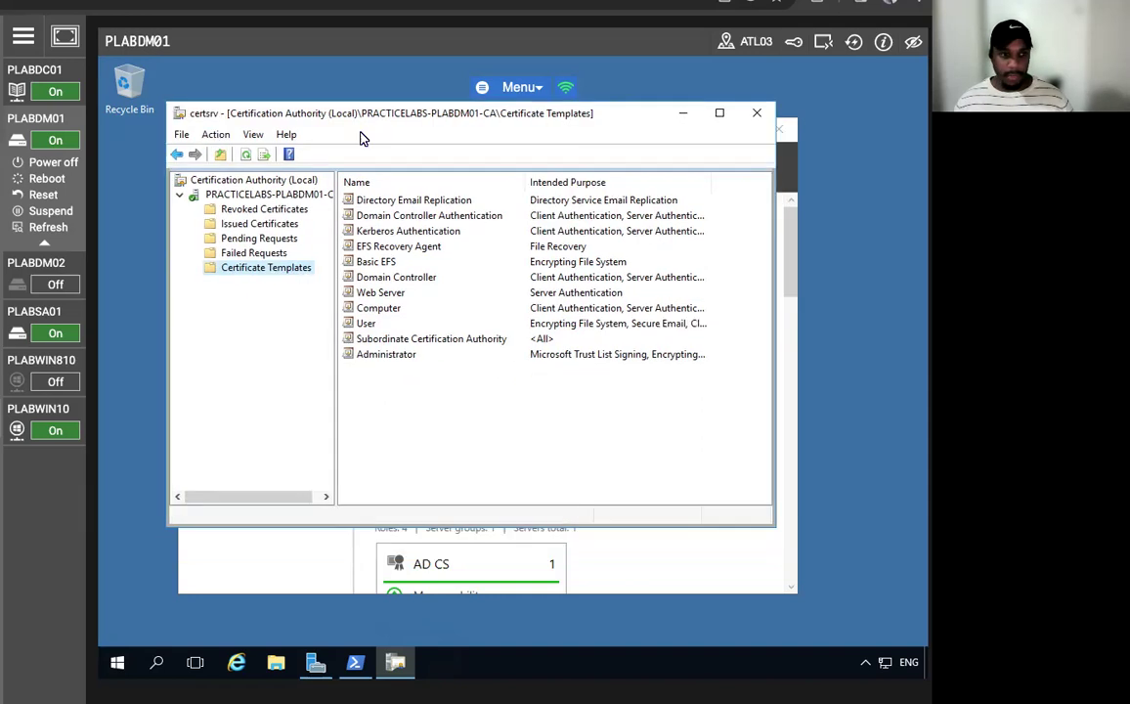
{"action": "right_click", "coordinate": [251, 269]}
{"action": "mouse_move", "coordinate": [298, 299]}
{"action": "left_click", "coordinate": [457, 302]}
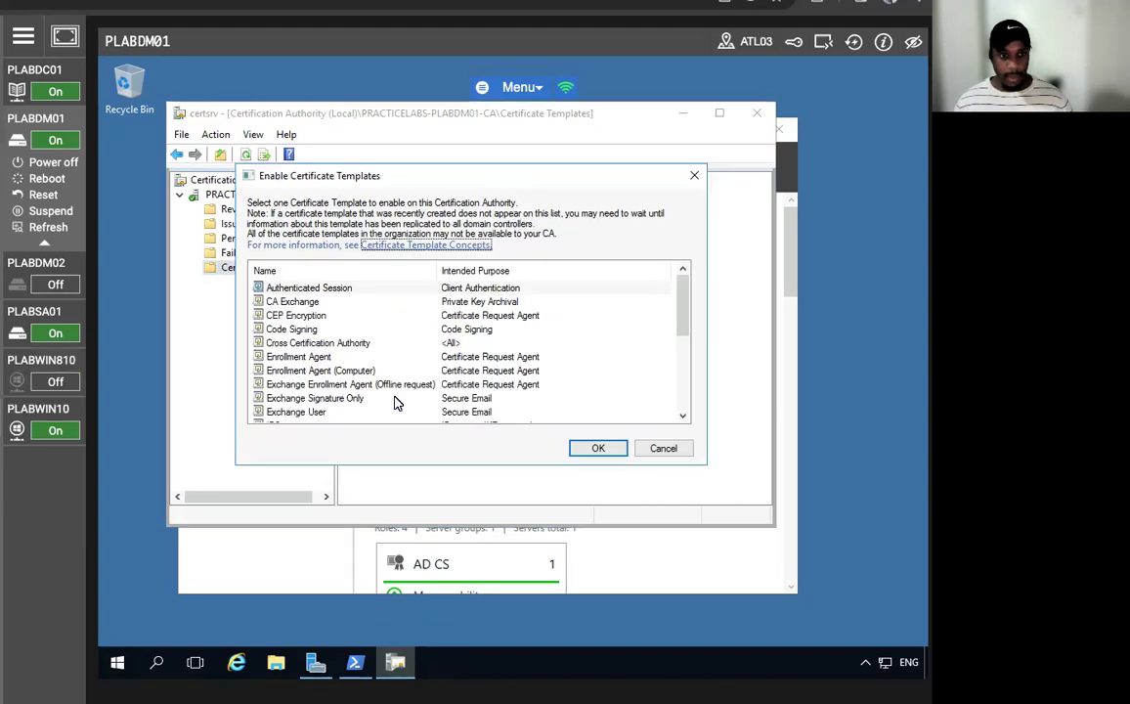
{"action": "scroll", "coordinate": [315, 318], "scroll_direction": "down", "scroll_amount": 5}
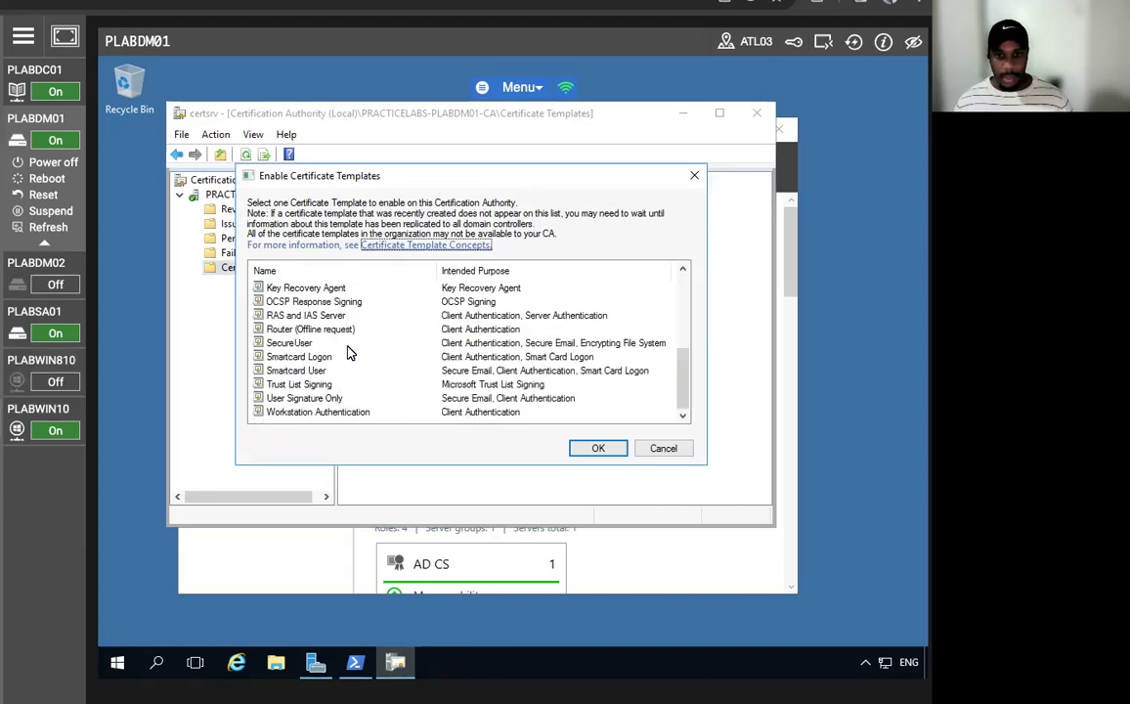
{"action": "left_click", "coordinate": [293, 344]}
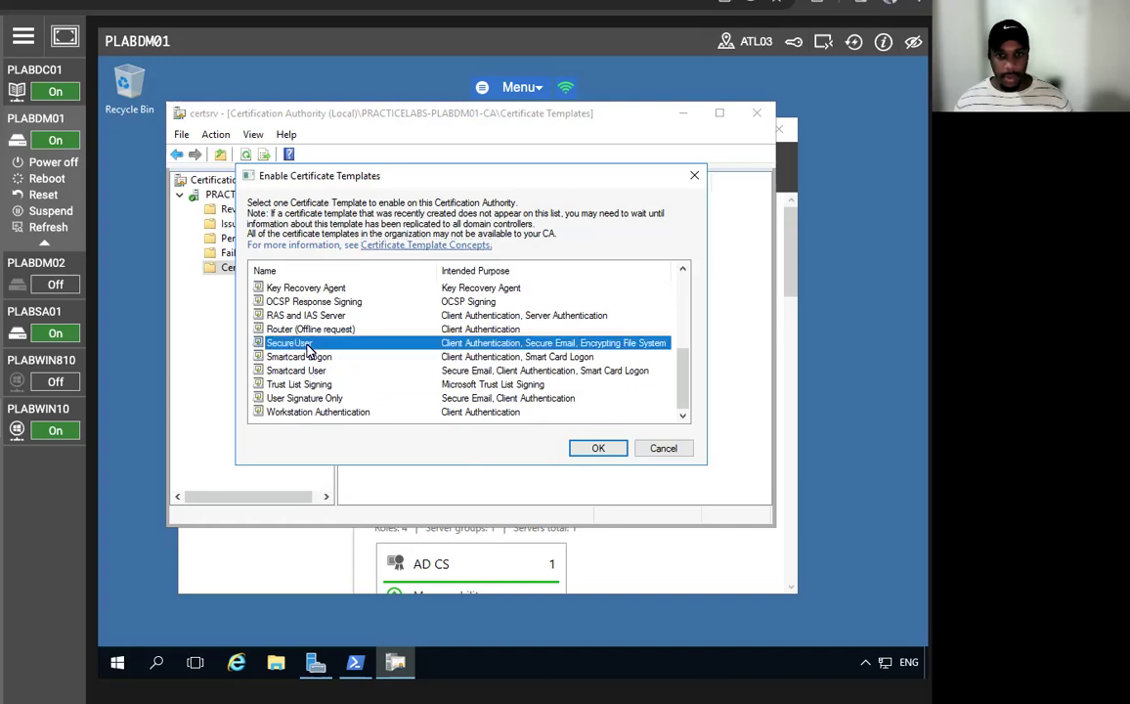
{"action": "left_click", "coordinate": [599, 448]}
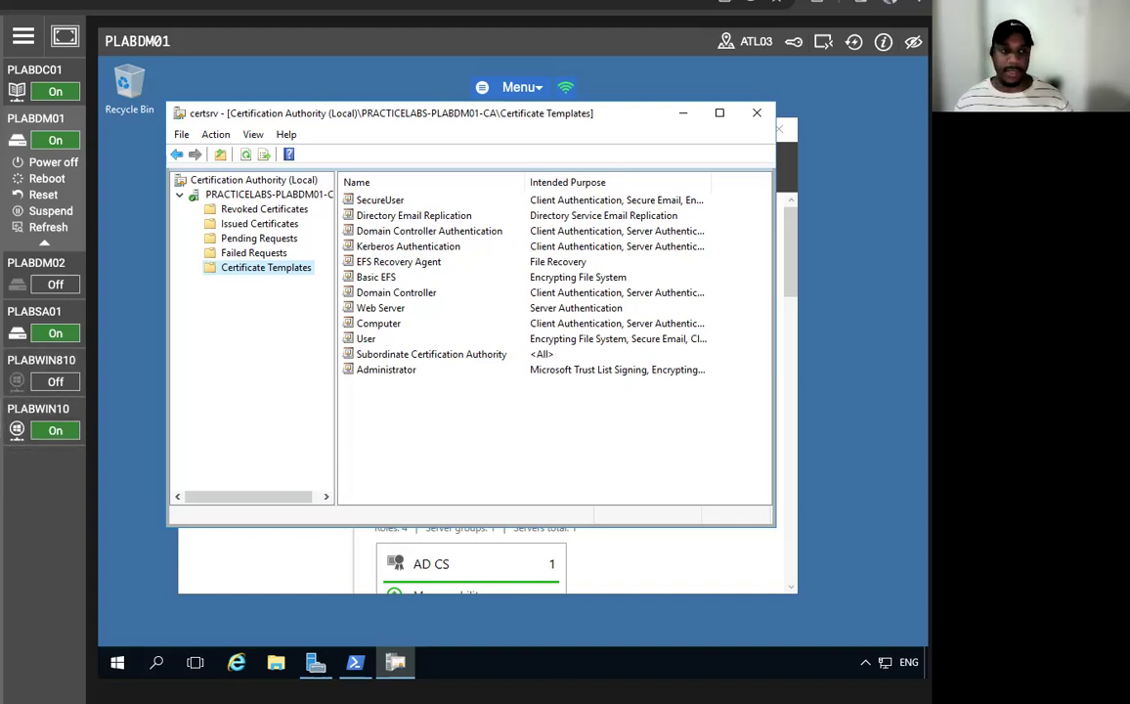
{"action": "left_click", "coordinate": [684, 114]}
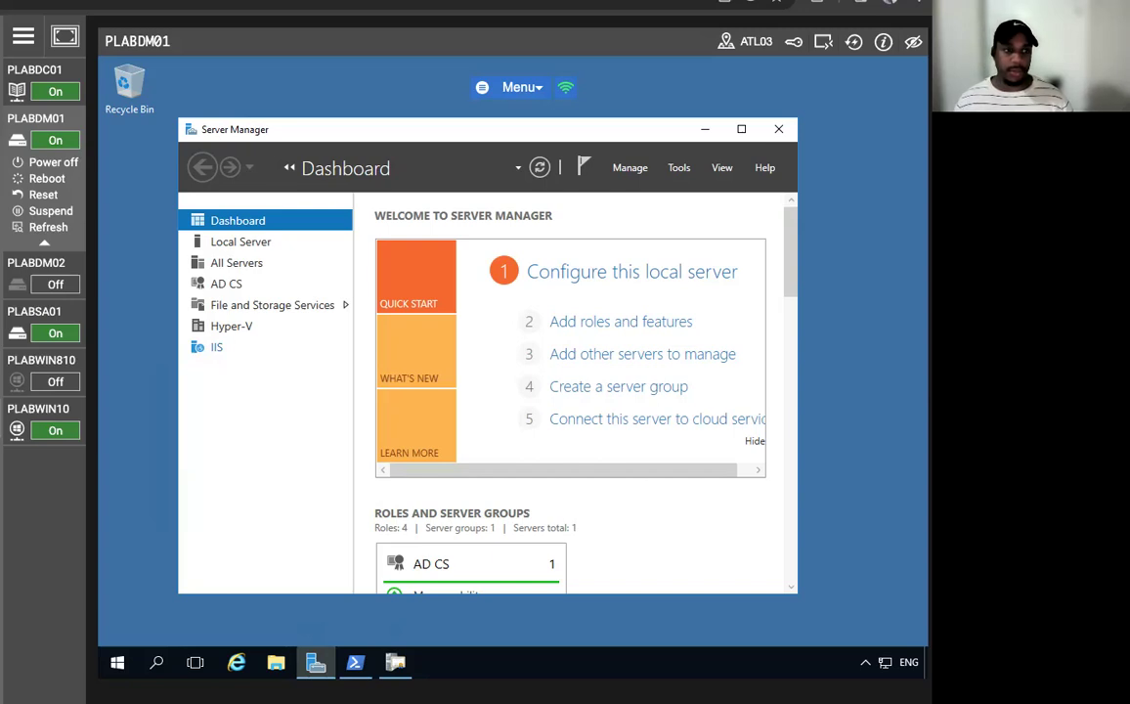
- Look through the Tools menu and refresh the Server Manager dashboard
{"action": "left_click", "coordinate": [678, 167]}
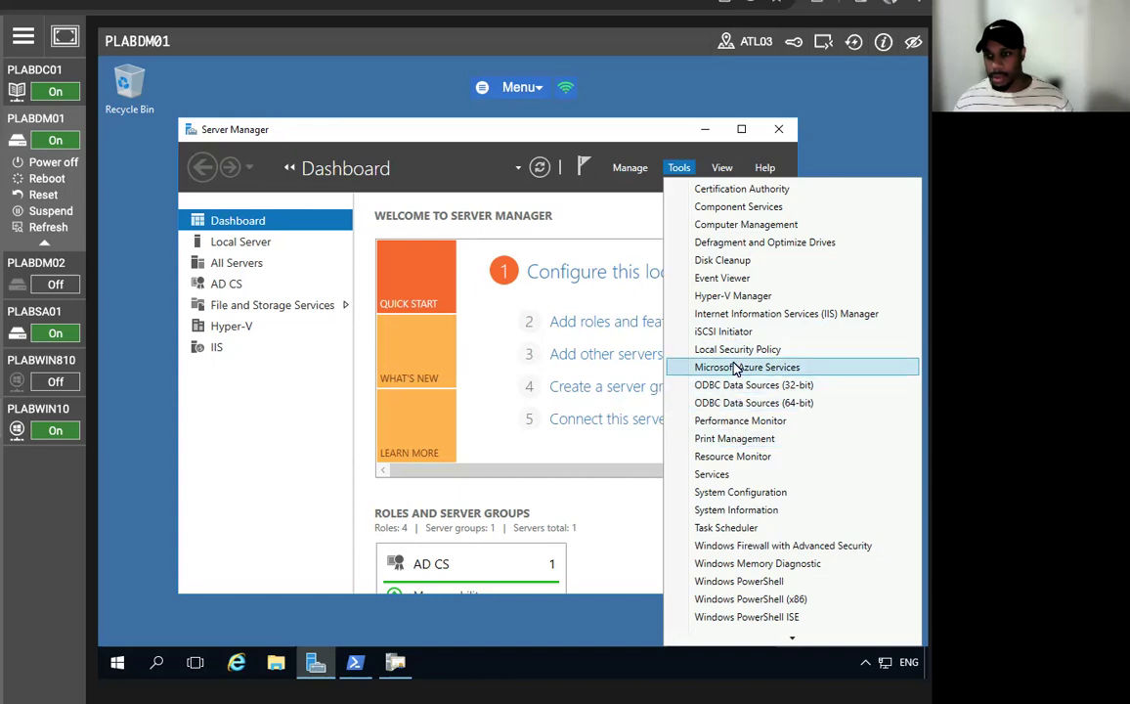
{"action": "mouse_move", "coordinate": [740, 638]}
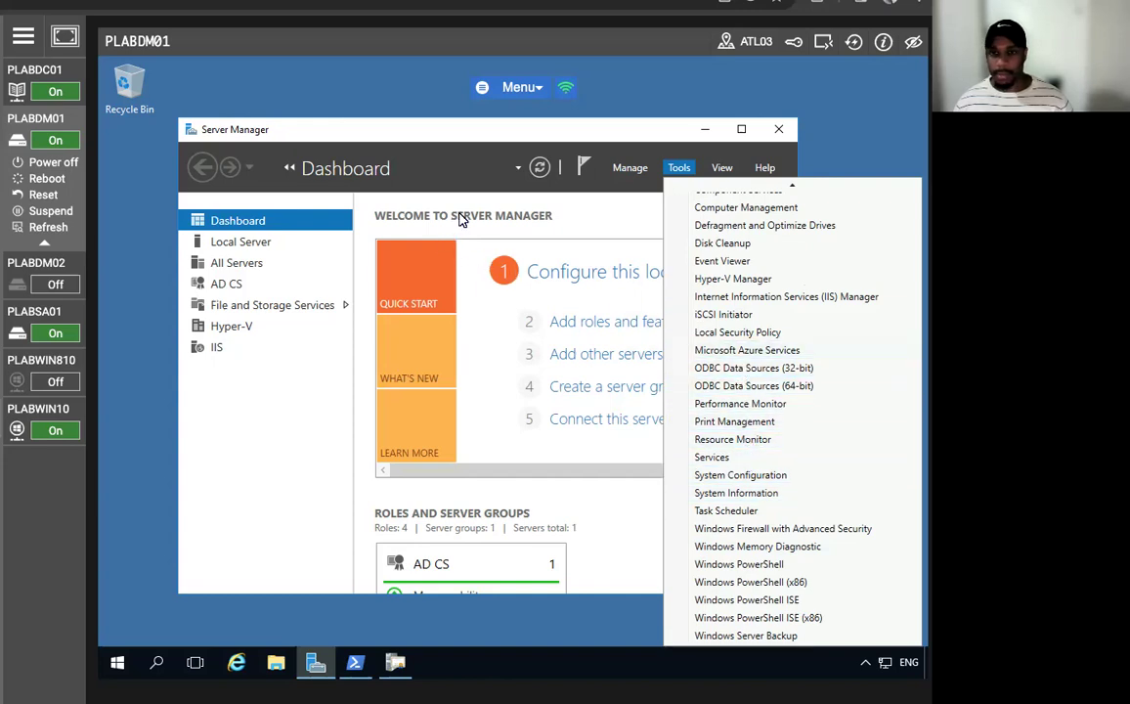
{"action": "left_click", "coordinate": [539, 168]}
{"action": "left_click", "coordinate": [540, 168]}
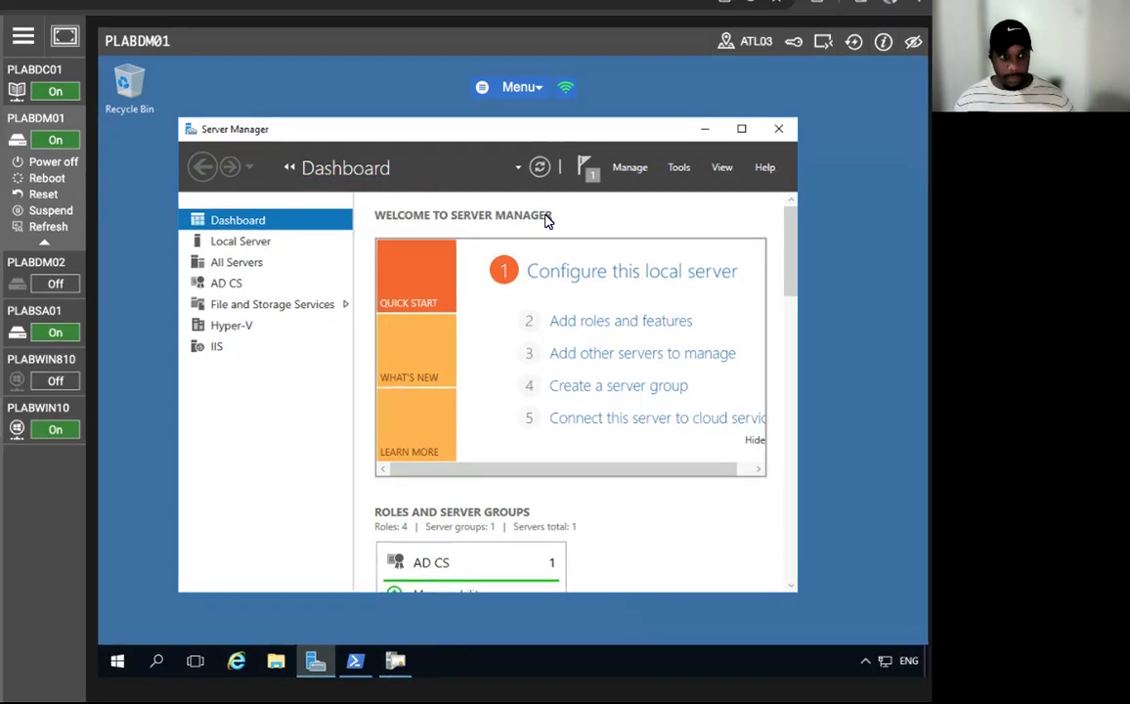
- Browse the Tools list again without choosing anything, then switch to the PLABDC01 server
{"action": "left_click", "coordinate": [676, 168]}
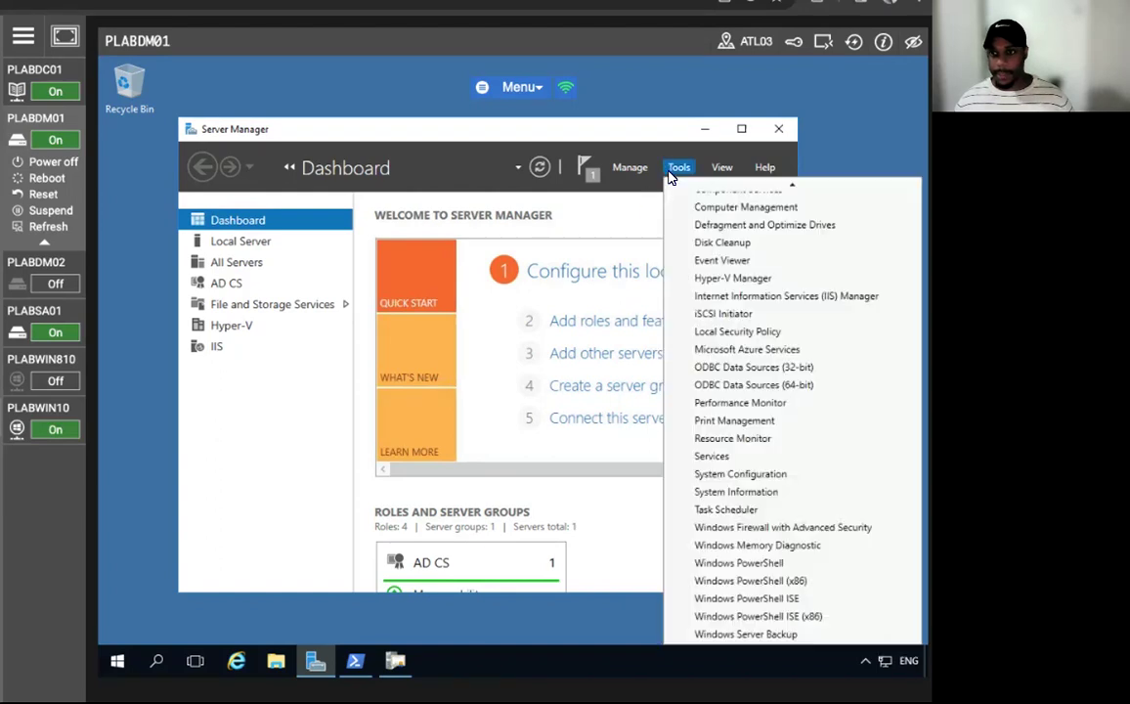
{"action": "scroll", "coordinate": [721, 401], "scroll_direction": "up", "scroll_amount": 1}
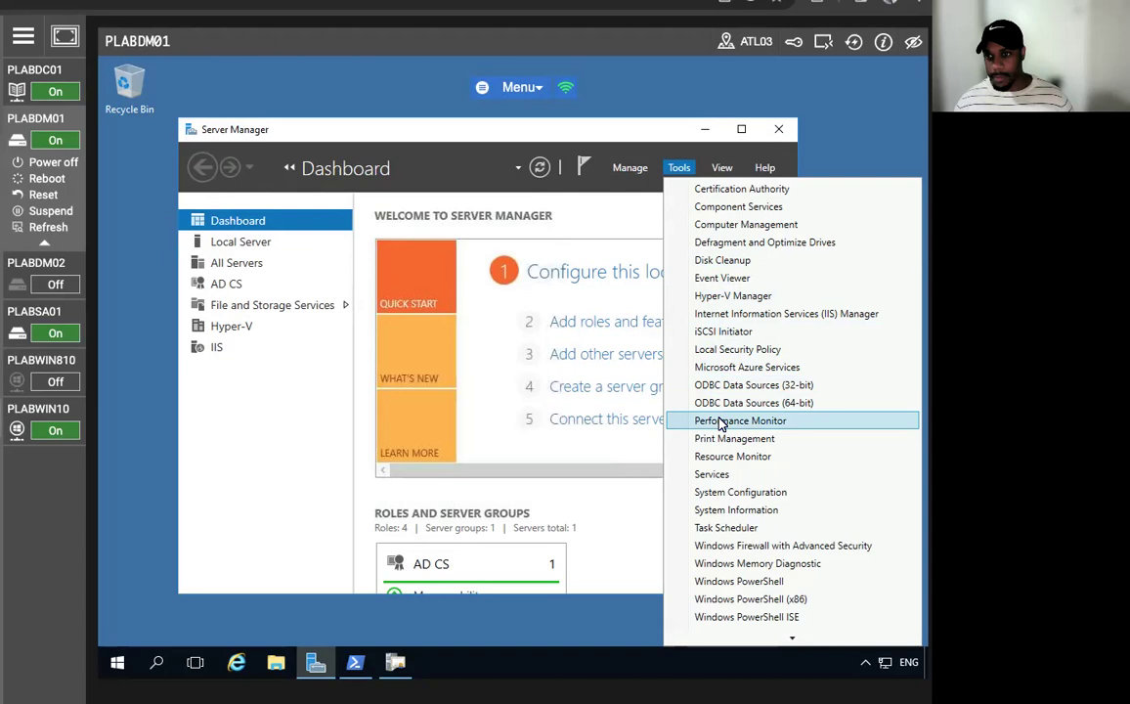
{"action": "scroll", "coordinate": [735, 513], "scroll_direction": "down", "scroll_amount": 1}
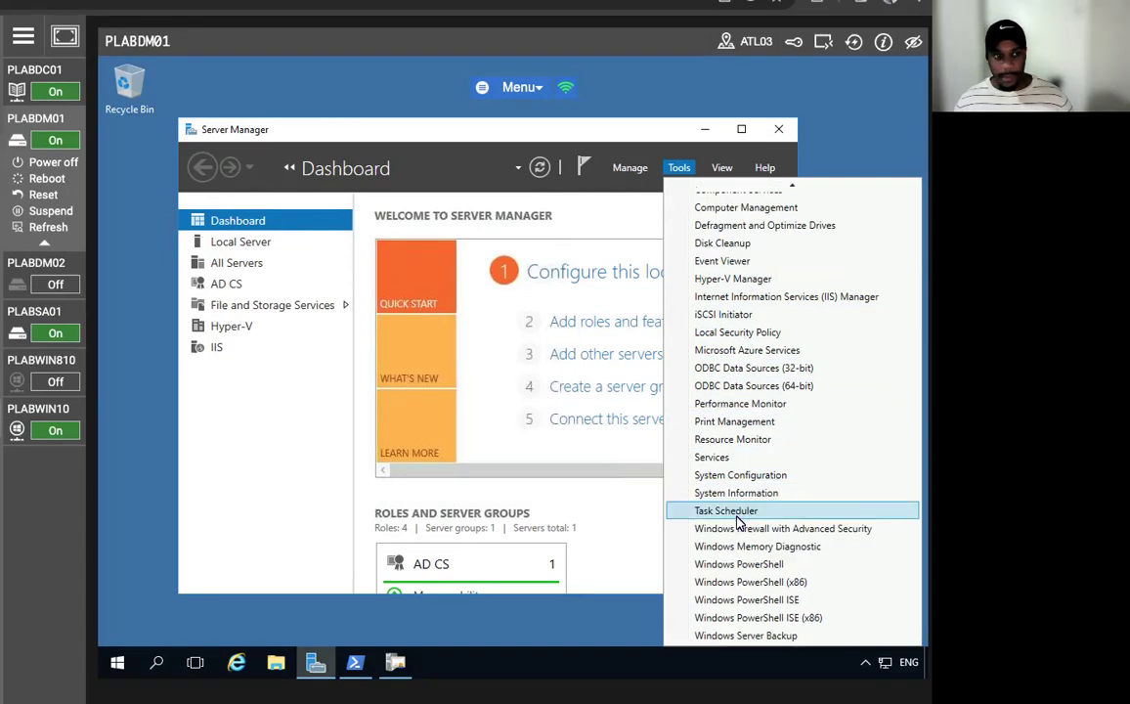
{"action": "left_click", "coordinate": [571, 211]}
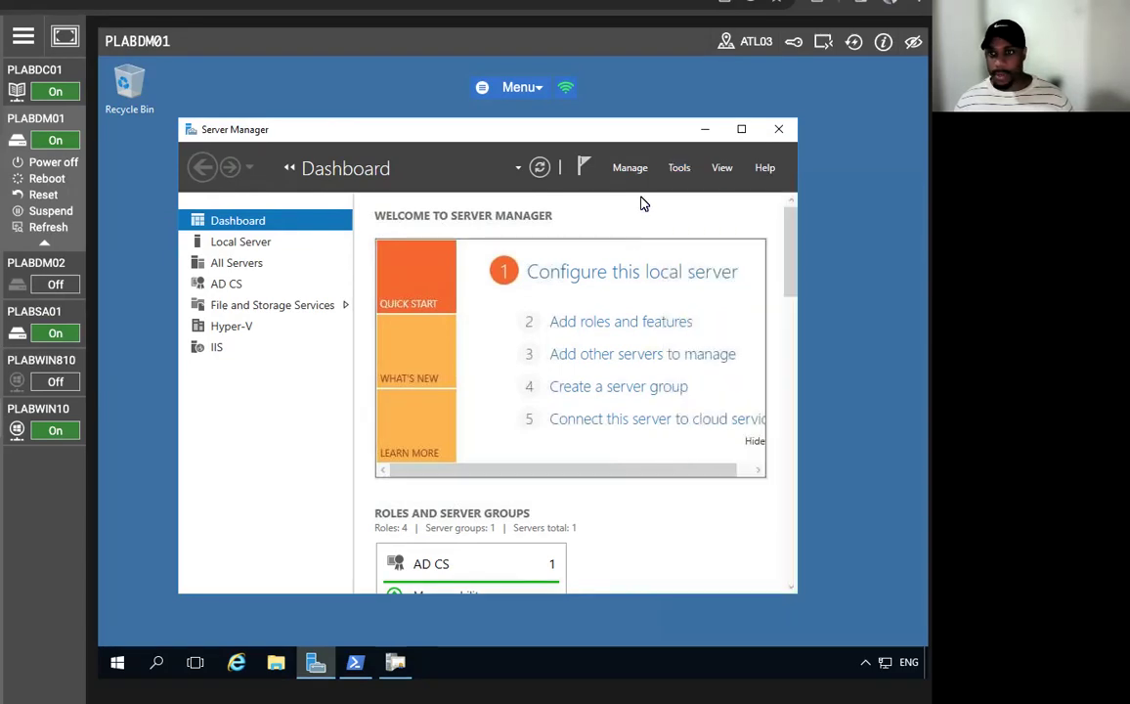
{"action": "left_click", "coordinate": [35, 70]}
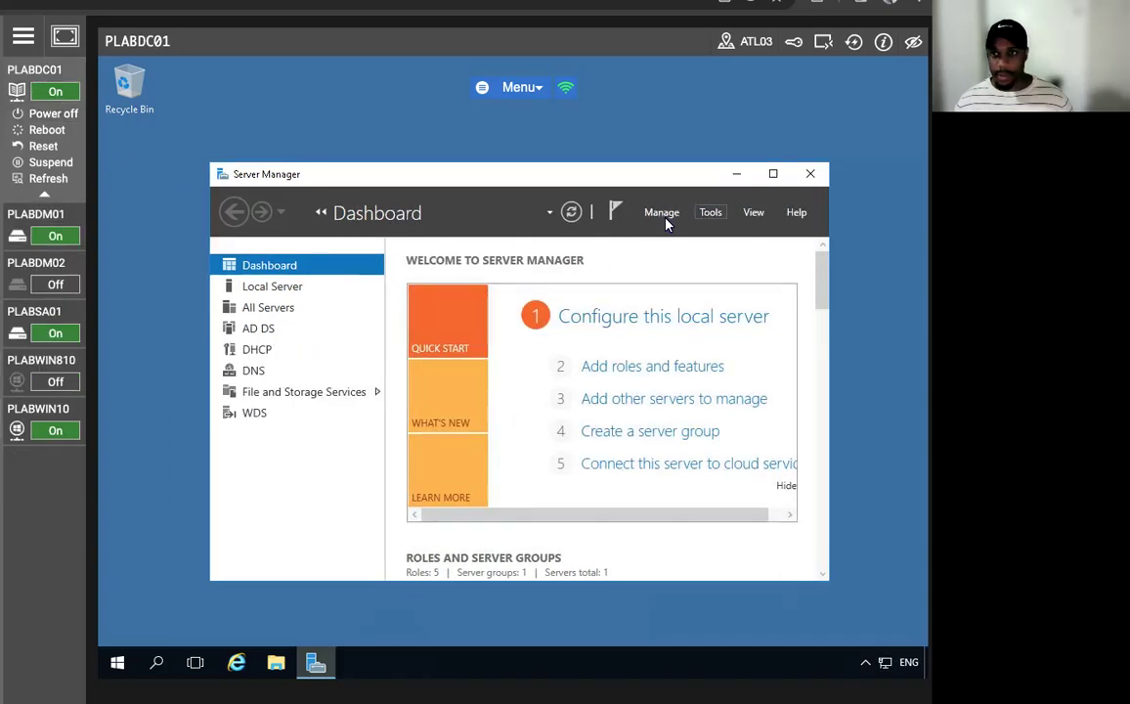
- Launch Group Policy Management and expand PRACTICELABS.COM down to the APAC IT OU
{"action": "left_click", "coordinate": [710, 213]}
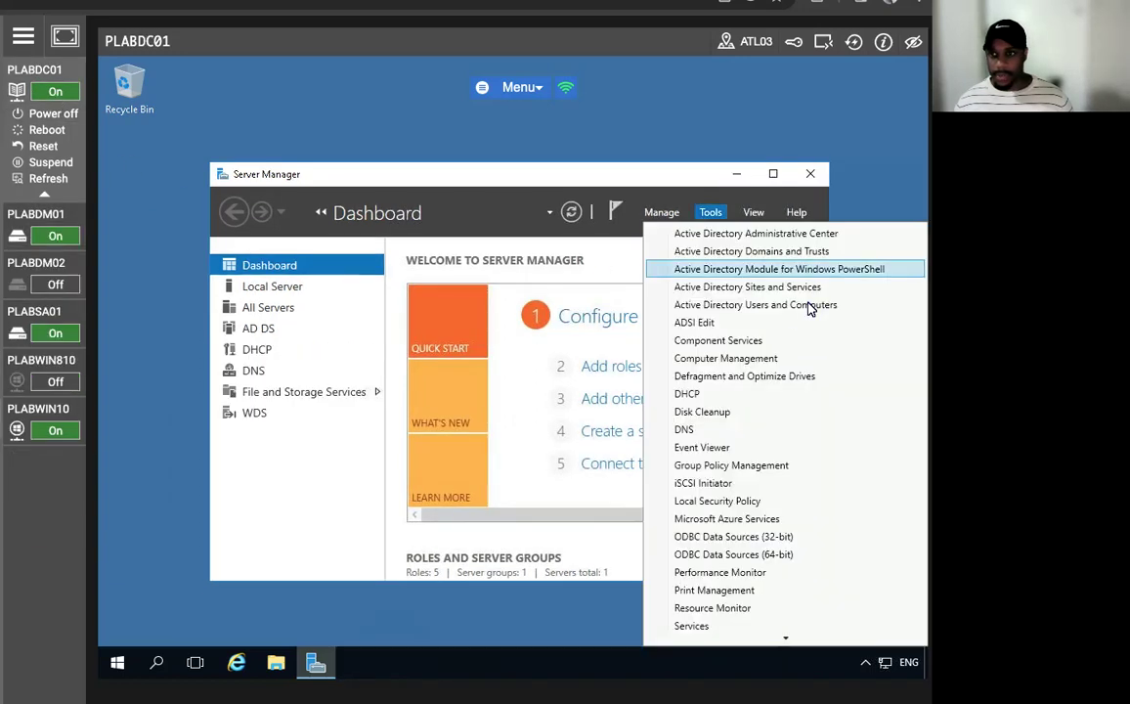
{"action": "left_click", "coordinate": [764, 468]}
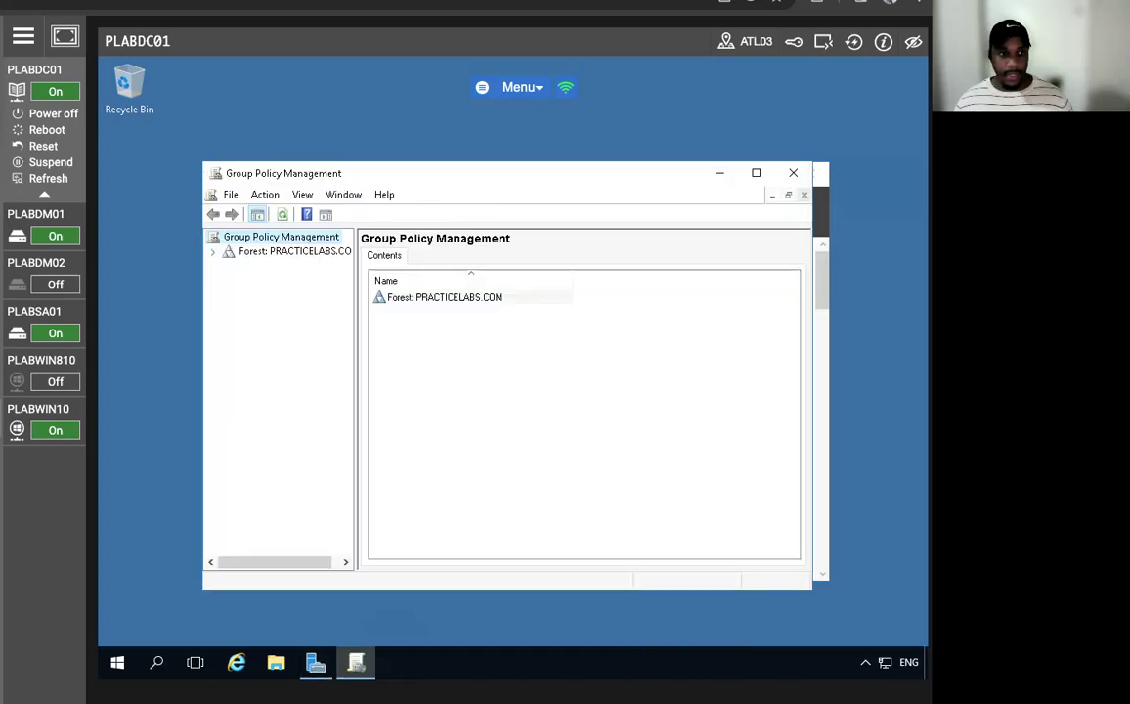
{"action": "double_click", "coordinate": [221, 254]}
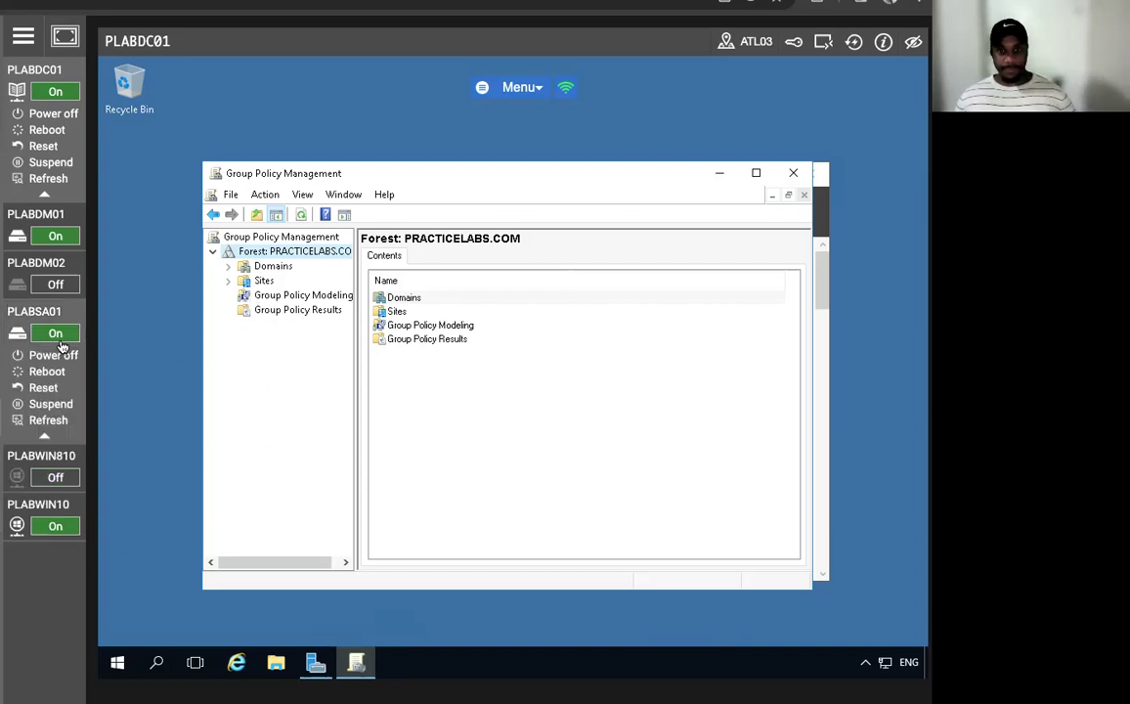
{"action": "left_click", "coordinate": [228, 267]}
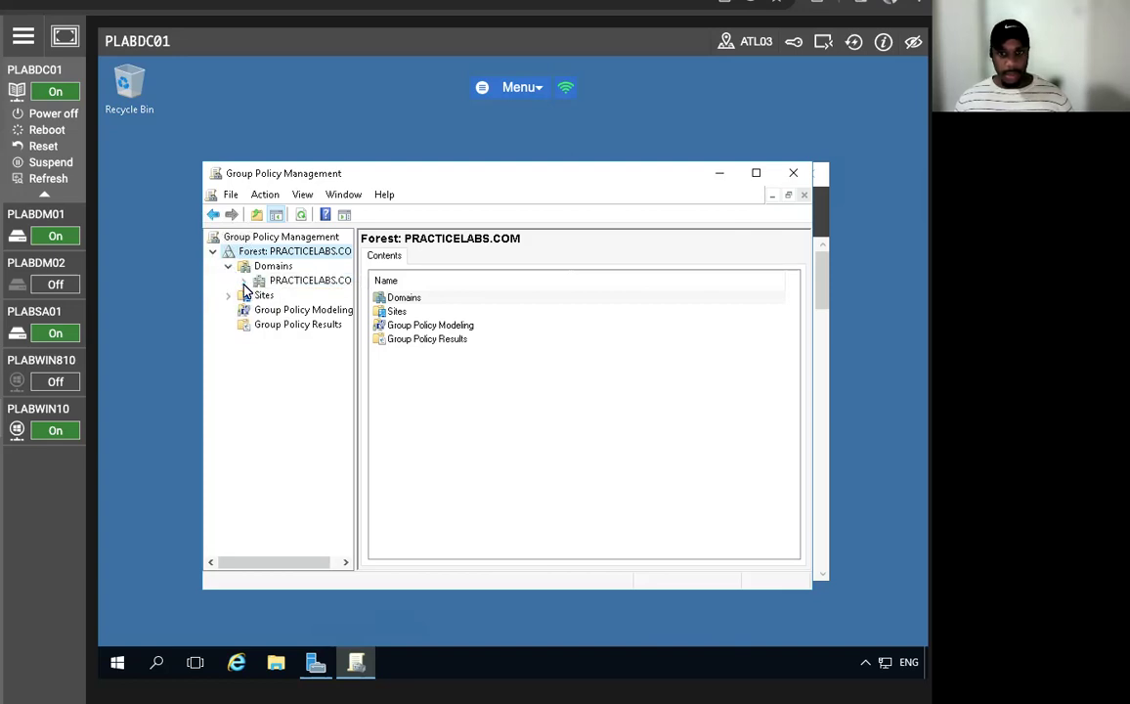
{"action": "left_click", "coordinate": [243, 281]}
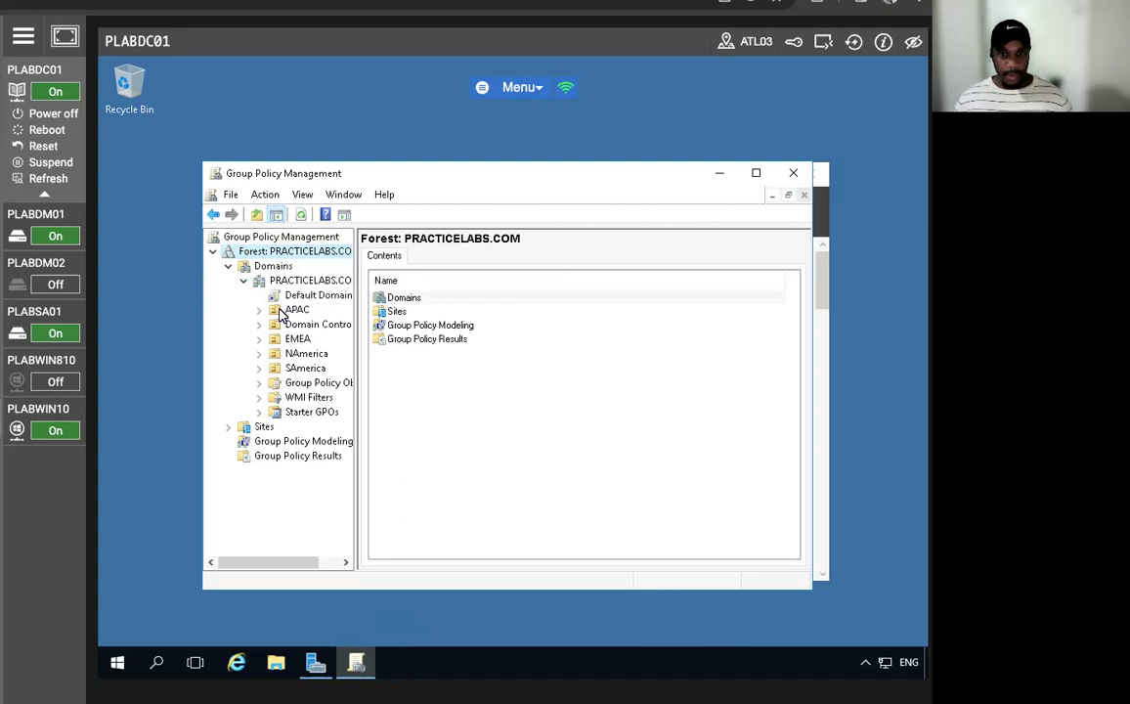
{"action": "left_click", "coordinate": [259, 310]}
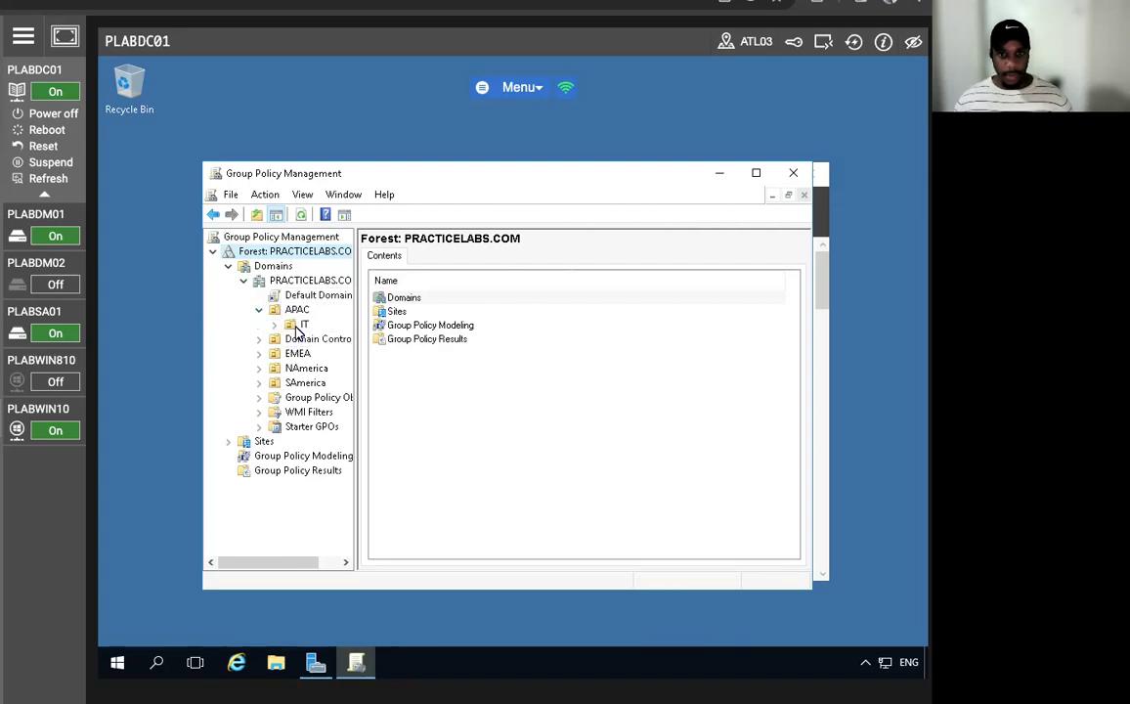
{"action": "left_click", "coordinate": [302, 325]}
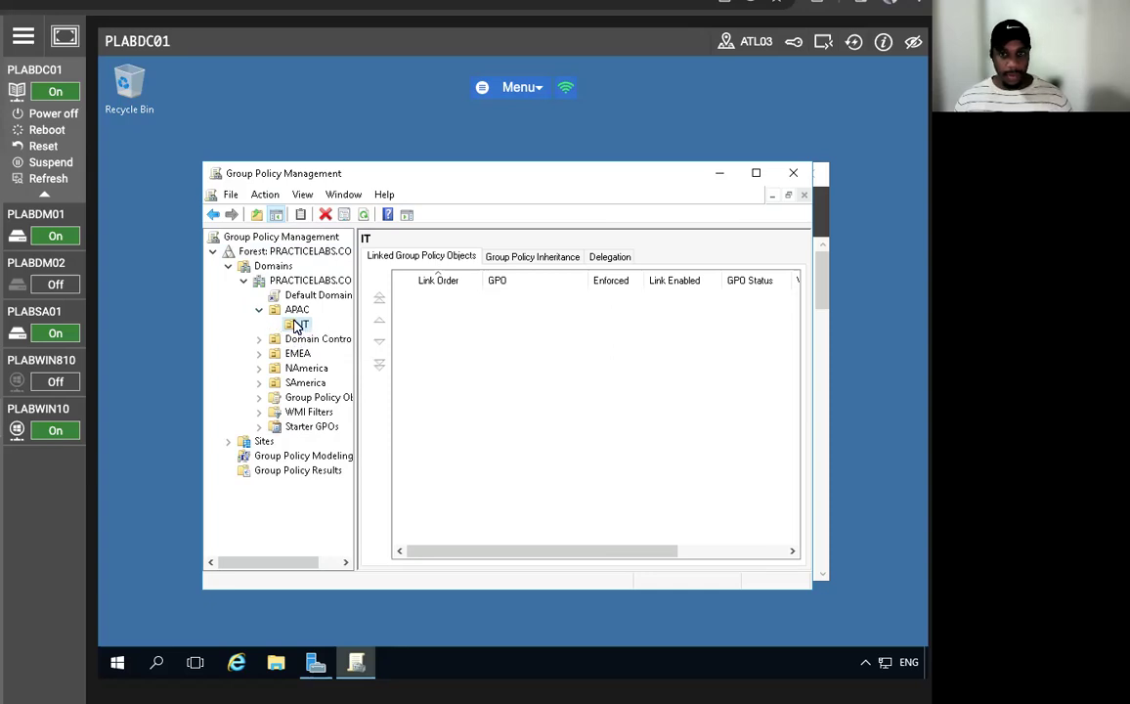
- Create a GPO named 'Certificate Auto Enrollment' linked to the IT OU and select it
{"action": "right_click", "coordinate": [297, 327]}
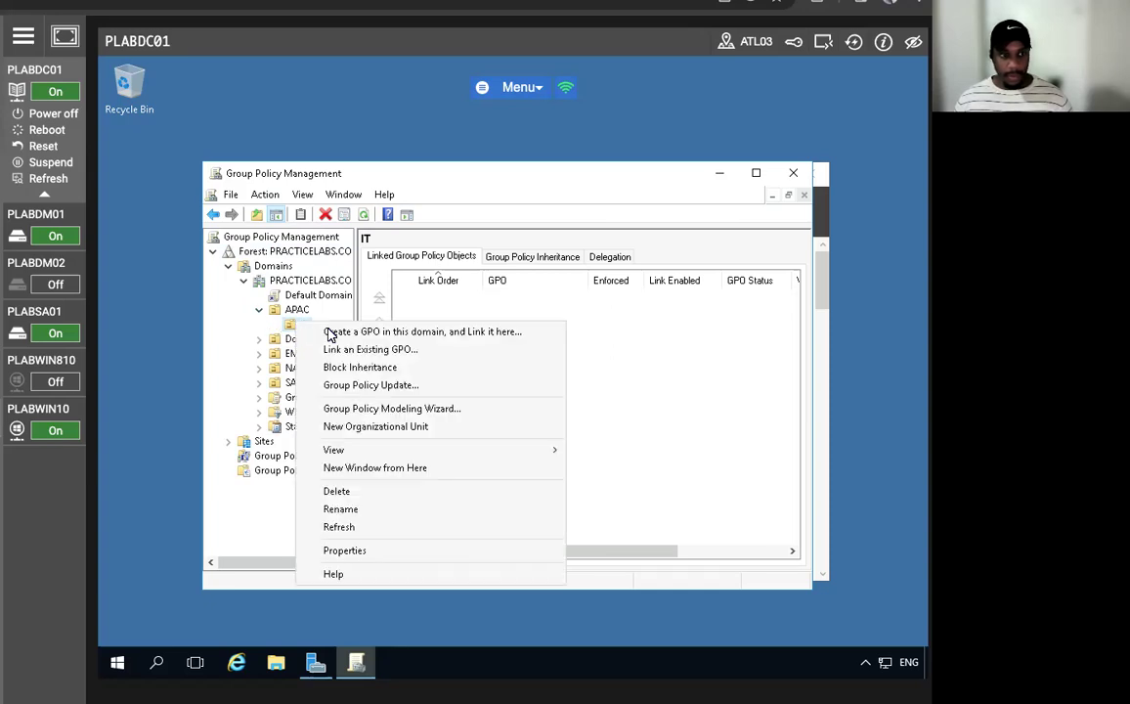
{"action": "left_click", "coordinate": [399, 332]}
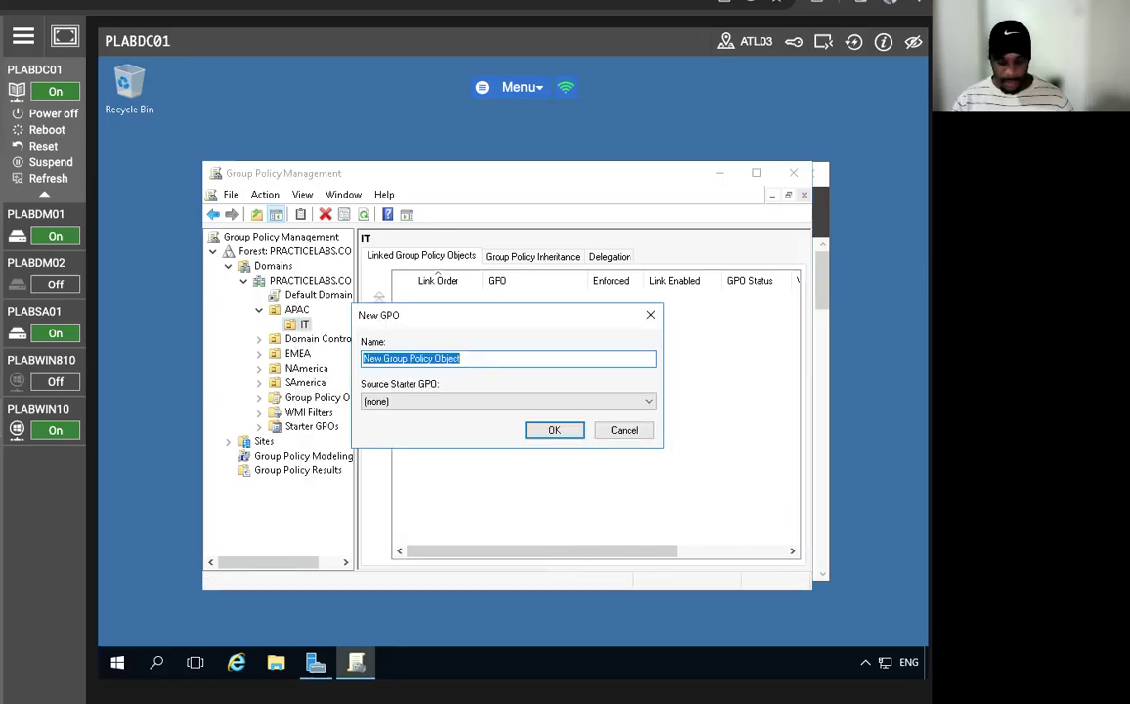
{"action": "type", "text": "Certifica"}
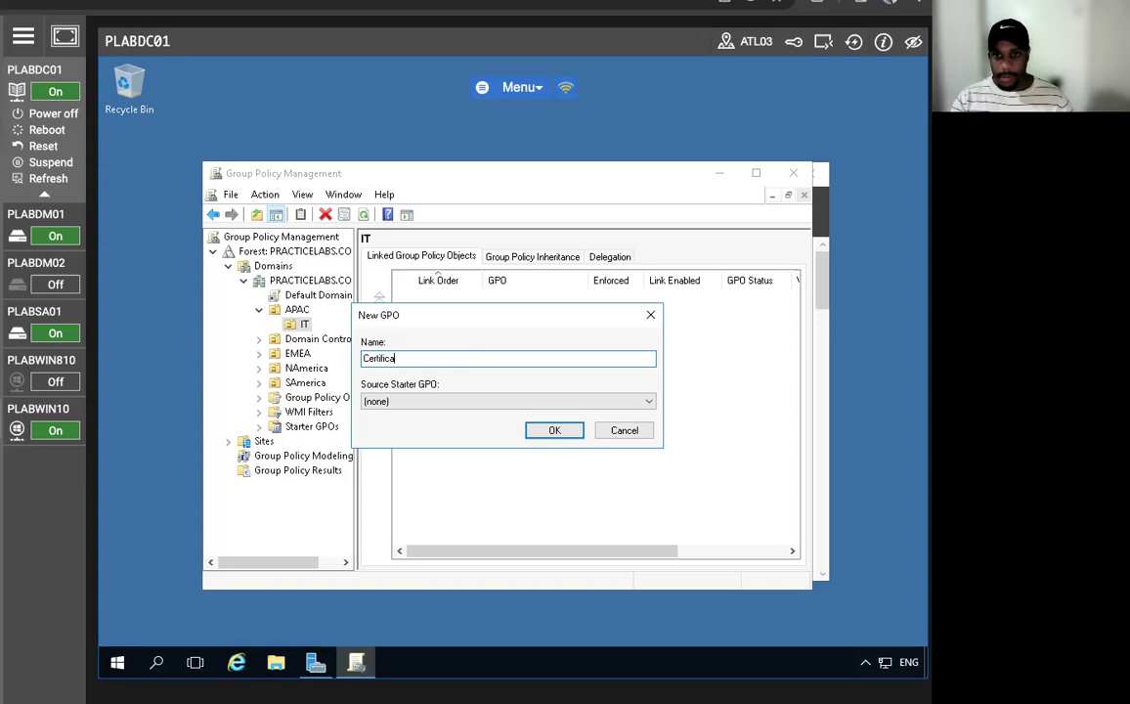
{"action": "key", "text": "BackSpace"}
{"action": "key", "text": "BackSpace"}
{"action": "key", "text": "BackSpace"}
{"action": "key", "text": "BackSpace"}
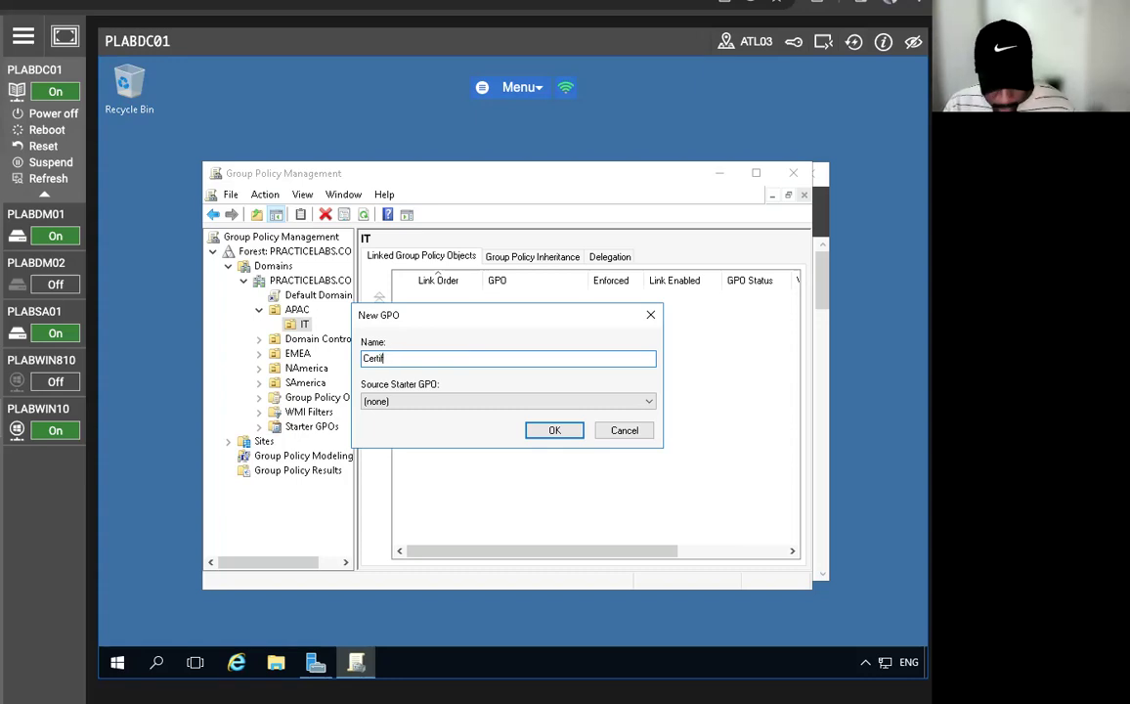
{"action": "type", "text": "ficate Auto Enr"}
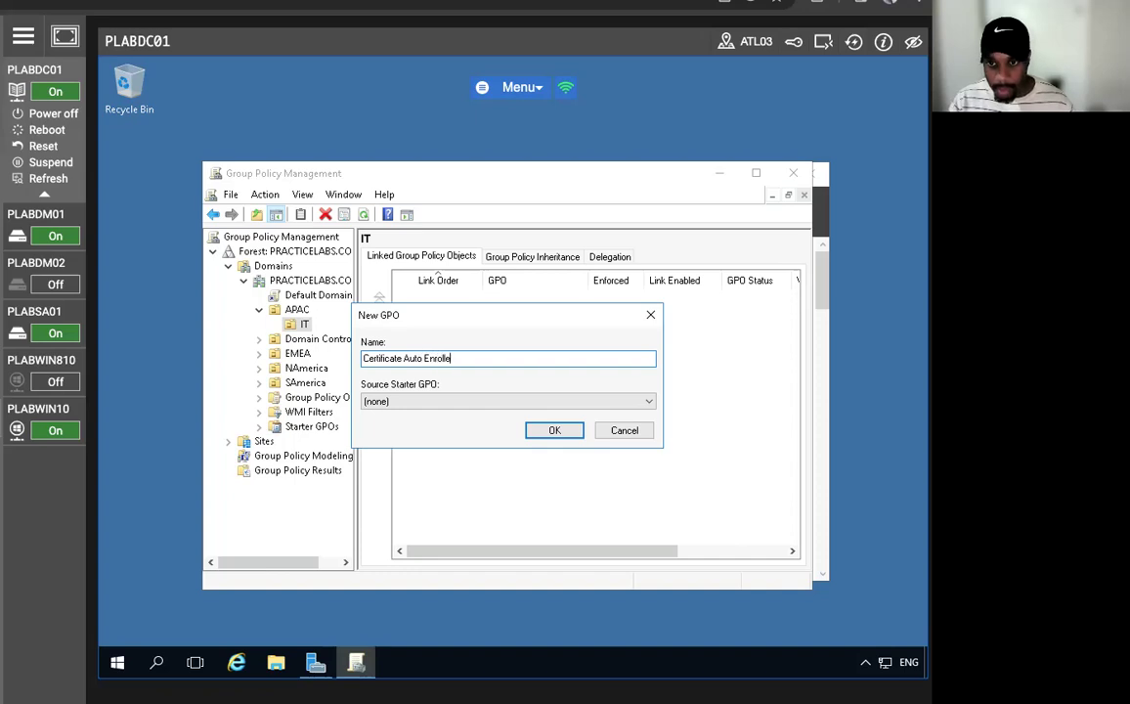
{"action": "type", "text": "ollment"}
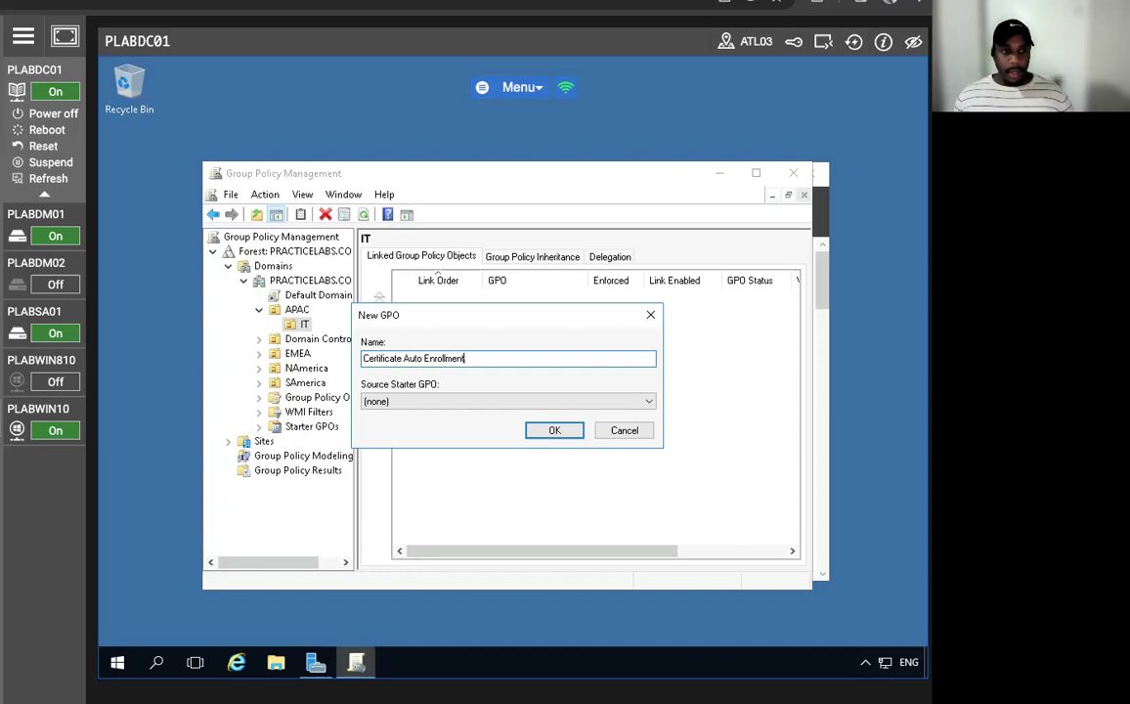
{"action": "left_click", "coordinate": [553, 430]}
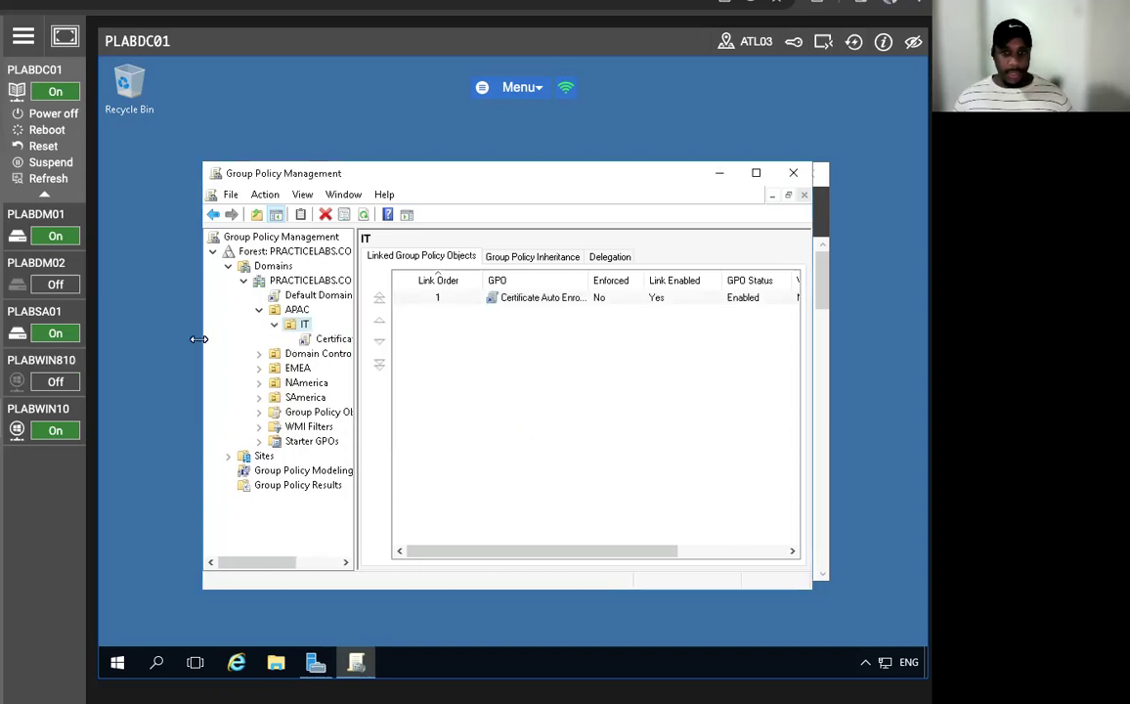
{"action": "left_click", "coordinate": [322, 338]}
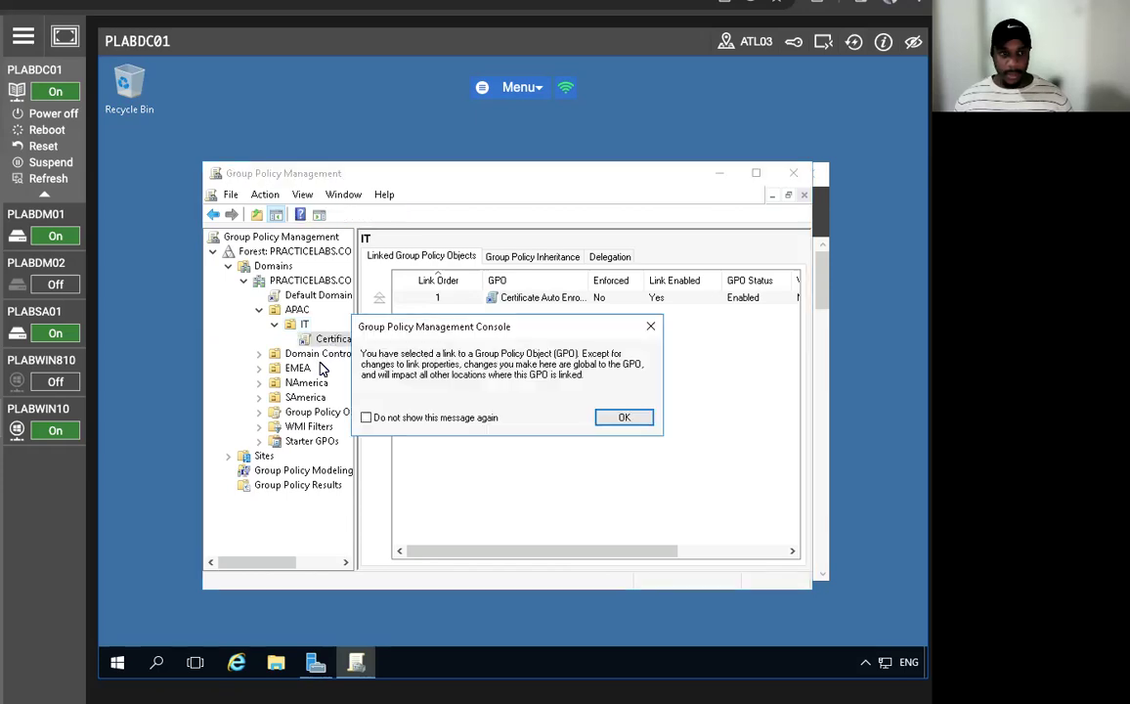
- Dismiss the link warning and open the Certificate Auto Enrollment GPO in the policy editor
{"action": "key", "text": "Return"}
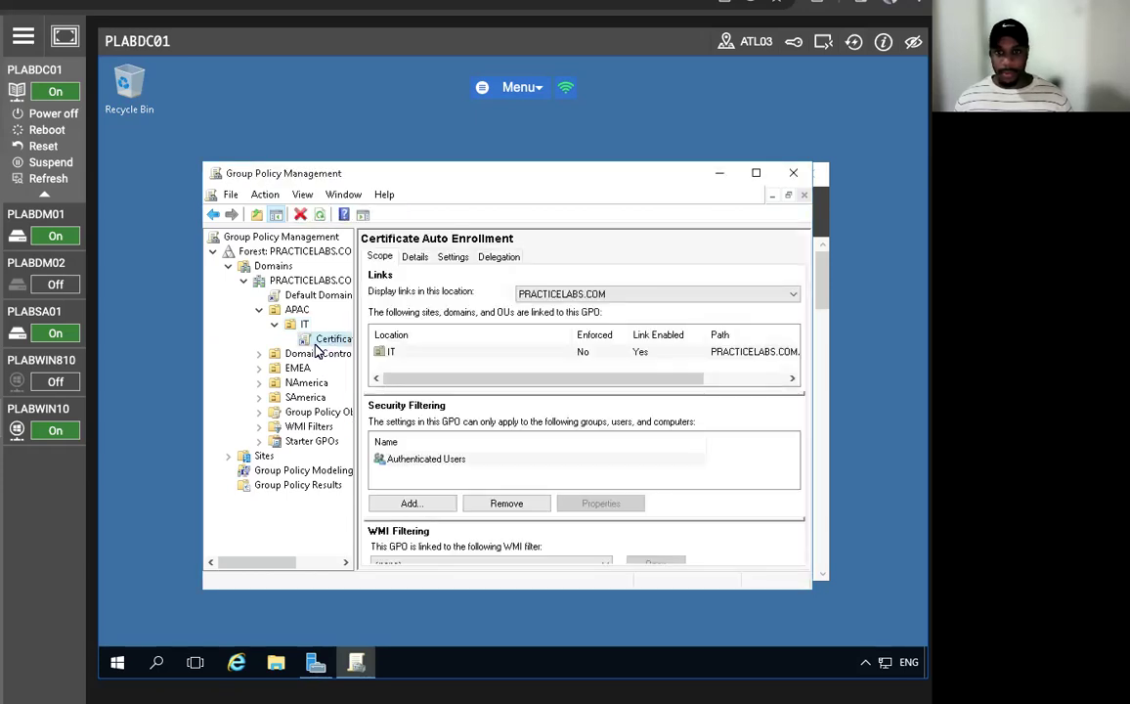
{"action": "right_click", "coordinate": [324, 339]}
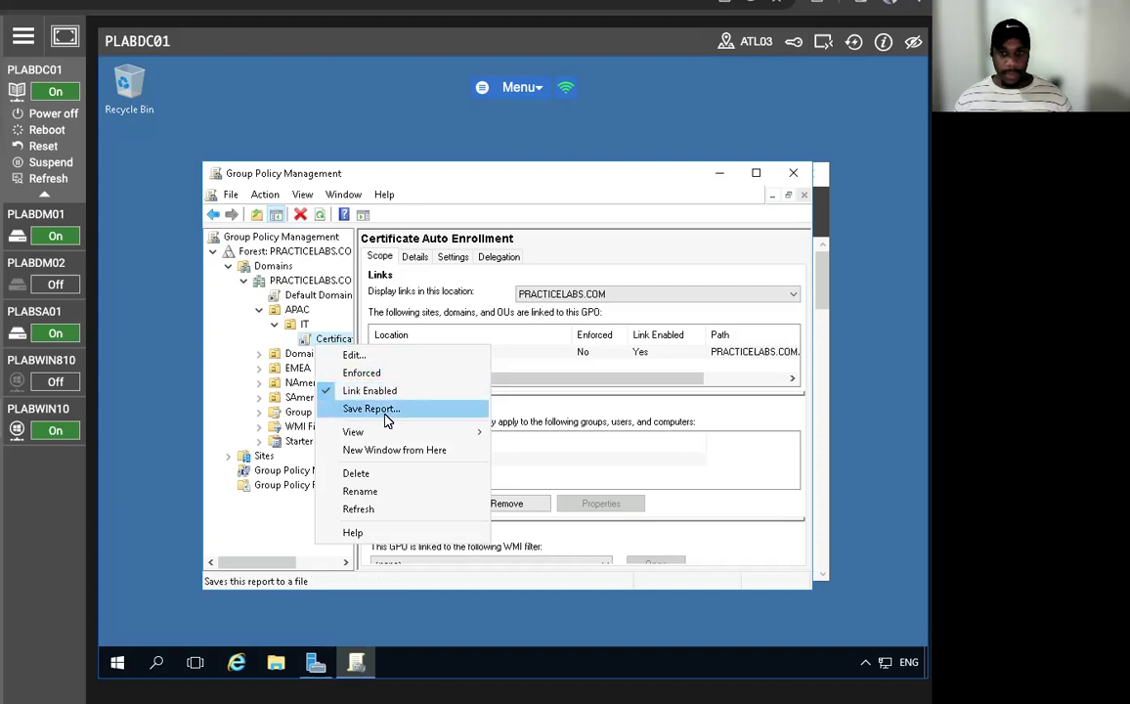
{"action": "left_click", "coordinate": [372, 373]}
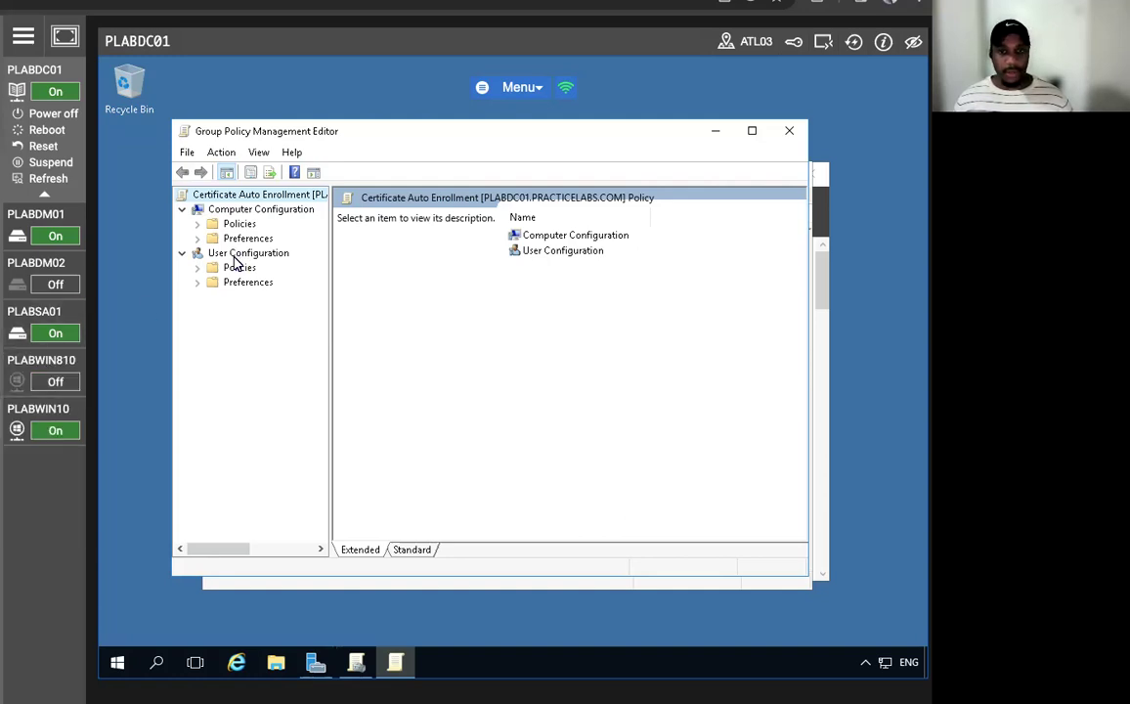
- Expand User Configuration > Policies > Windows Settings > Security Settings and select Public Key Policies
{"action": "left_click", "coordinate": [197, 267]}
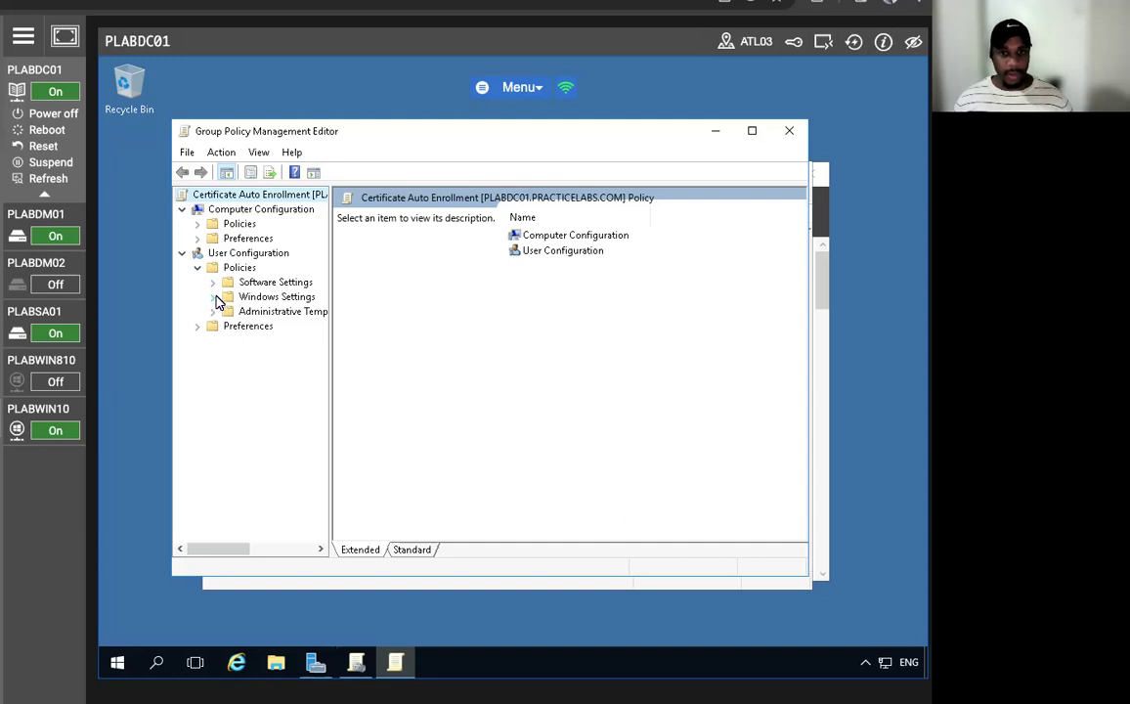
{"action": "left_click", "coordinate": [213, 296]}
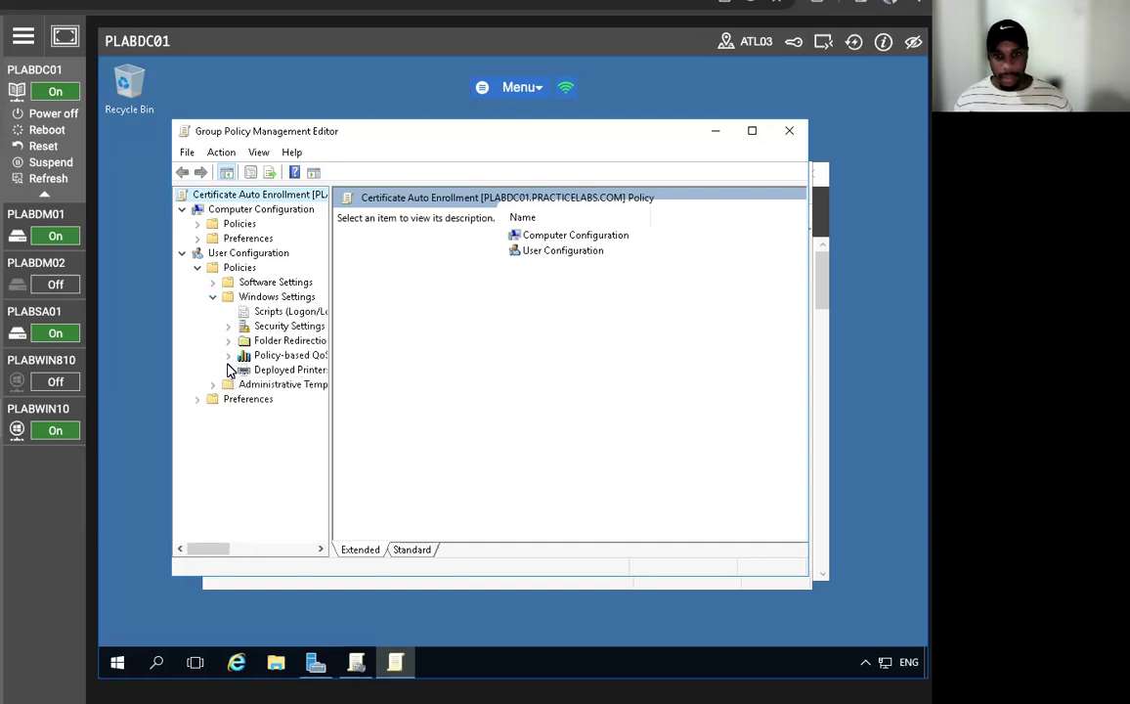
{"action": "left_click", "coordinate": [228, 326]}
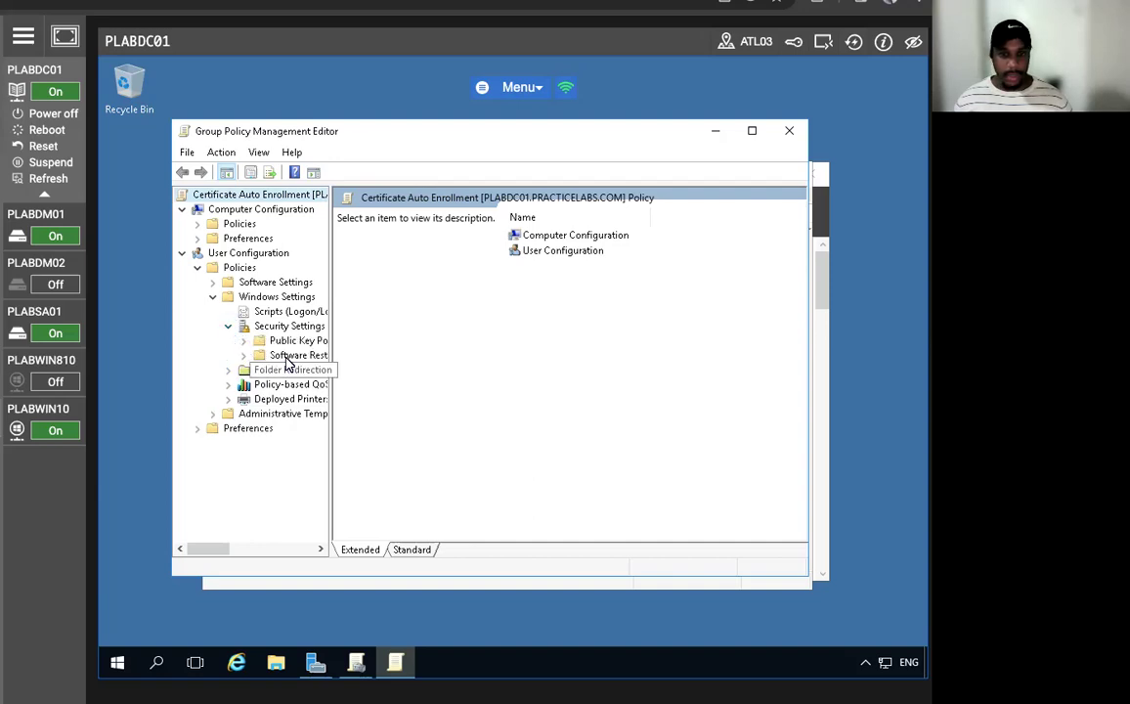
{"action": "left_click_drag", "start_coordinate": [329, 308], "coordinate": [389, 308]}
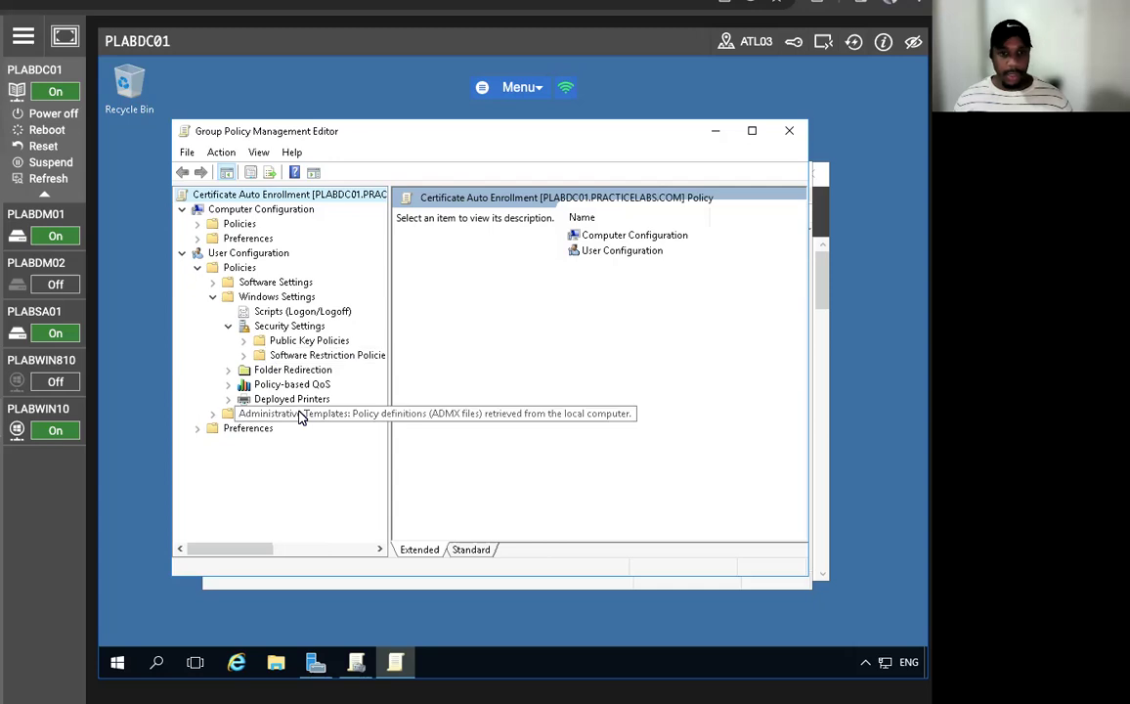
{"action": "left_click", "coordinate": [279, 342]}
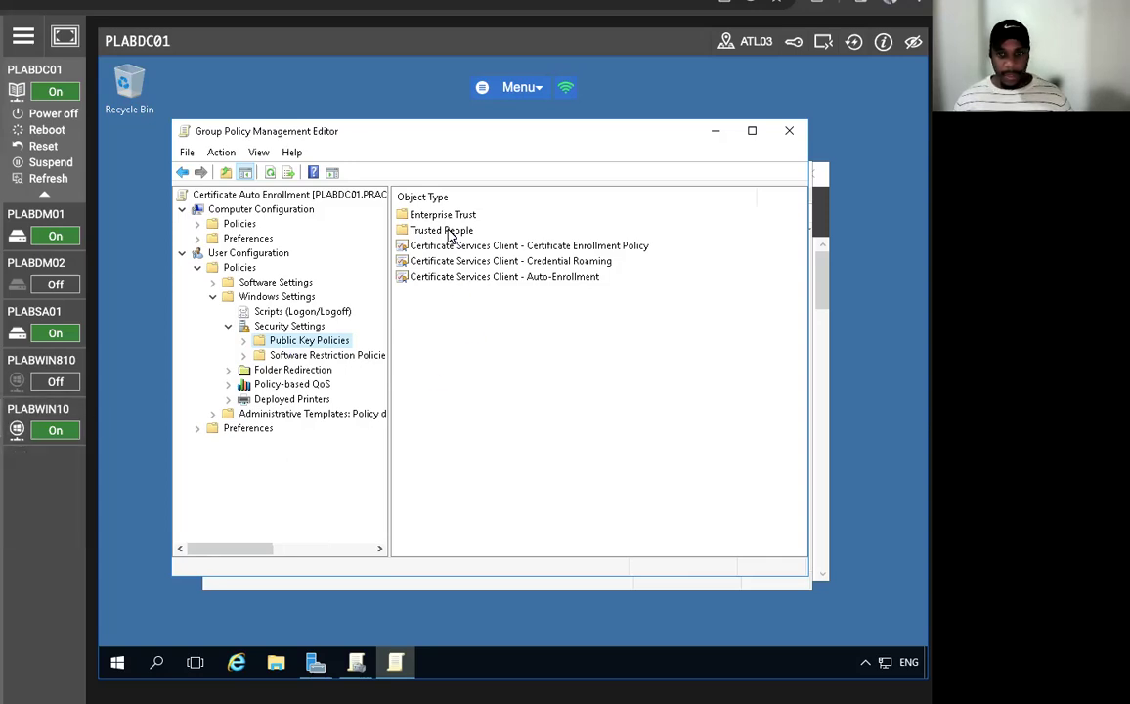
- Set Auto-Enrollment to Enabled with renewal, template updates and expiry notifications, then close the editor
{"action": "left_click", "coordinate": [457, 277]}
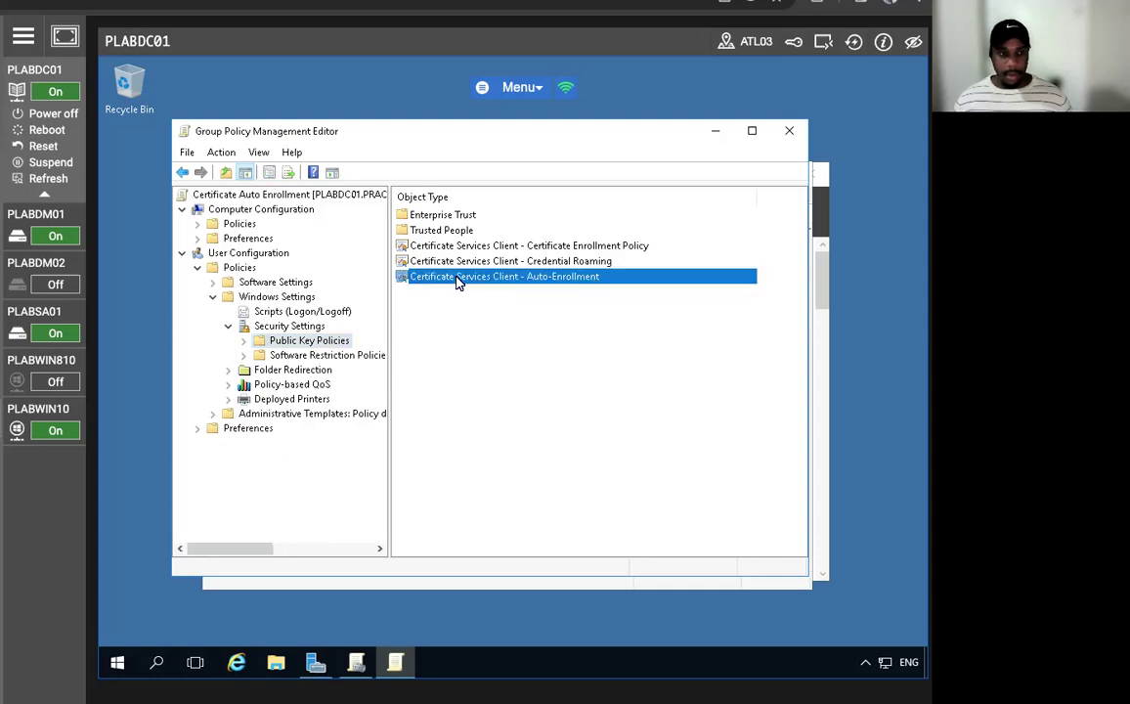
{"action": "right_click", "coordinate": [458, 278]}
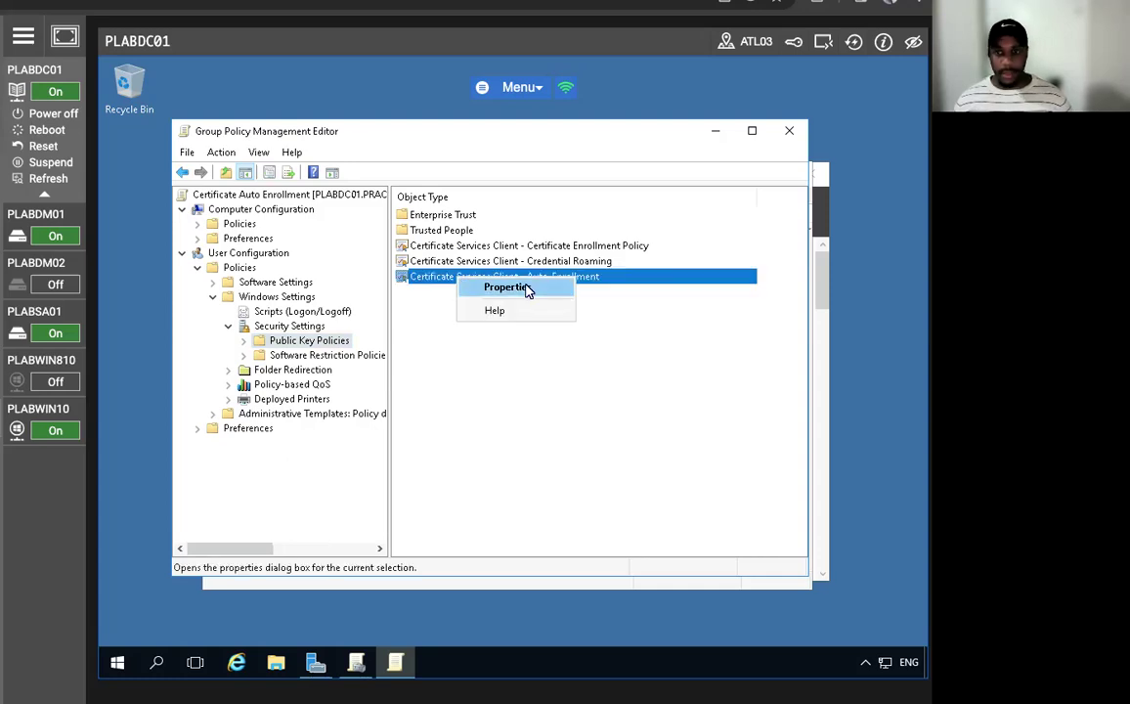
{"action": "left_click", "coordinate": [489, 285]}
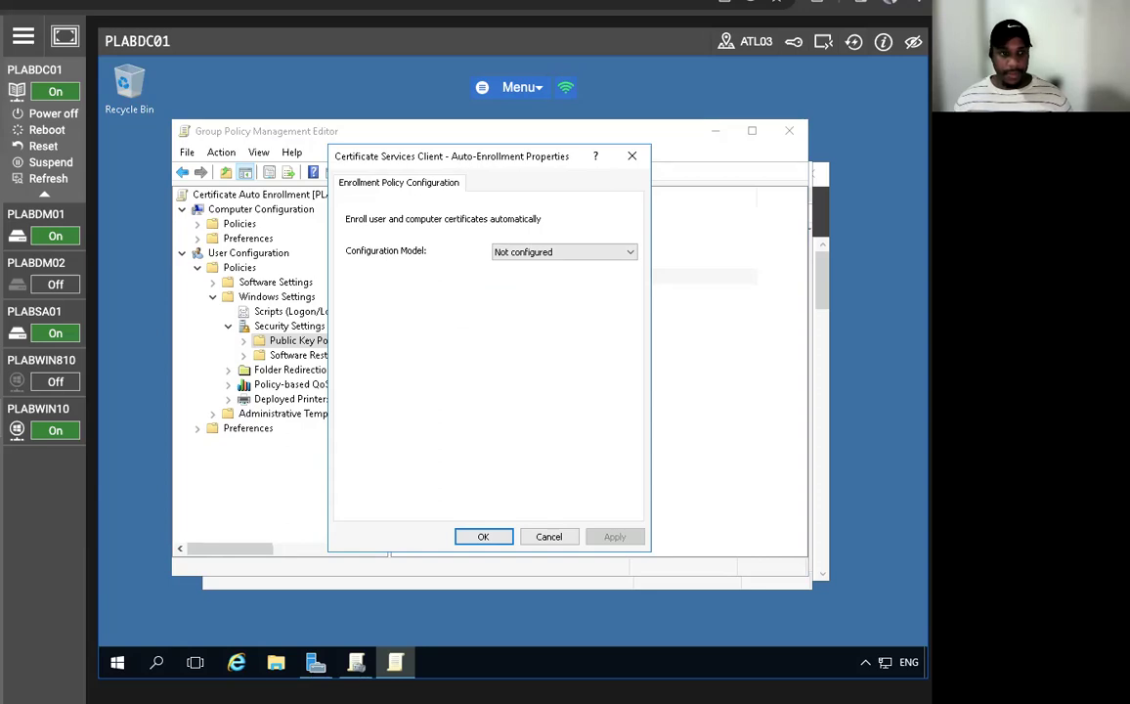
{"action": "left_click", "coordinate": [550, 253]}
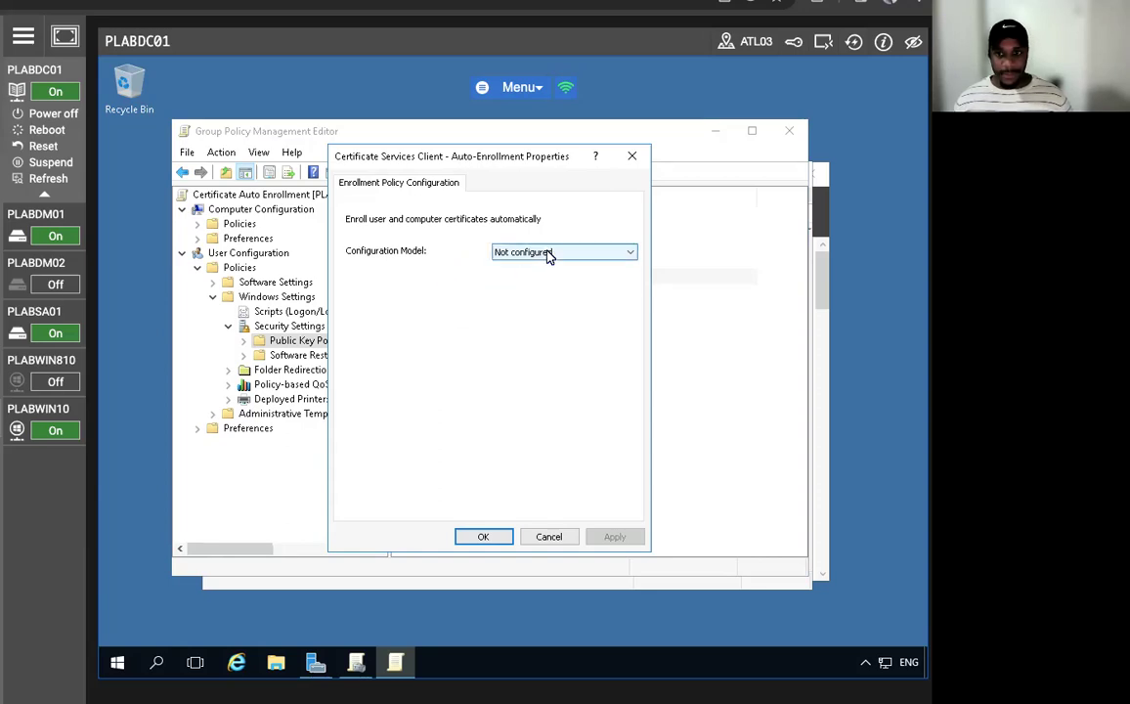
{"action": "left_click", "coordinate": [543, 277]}
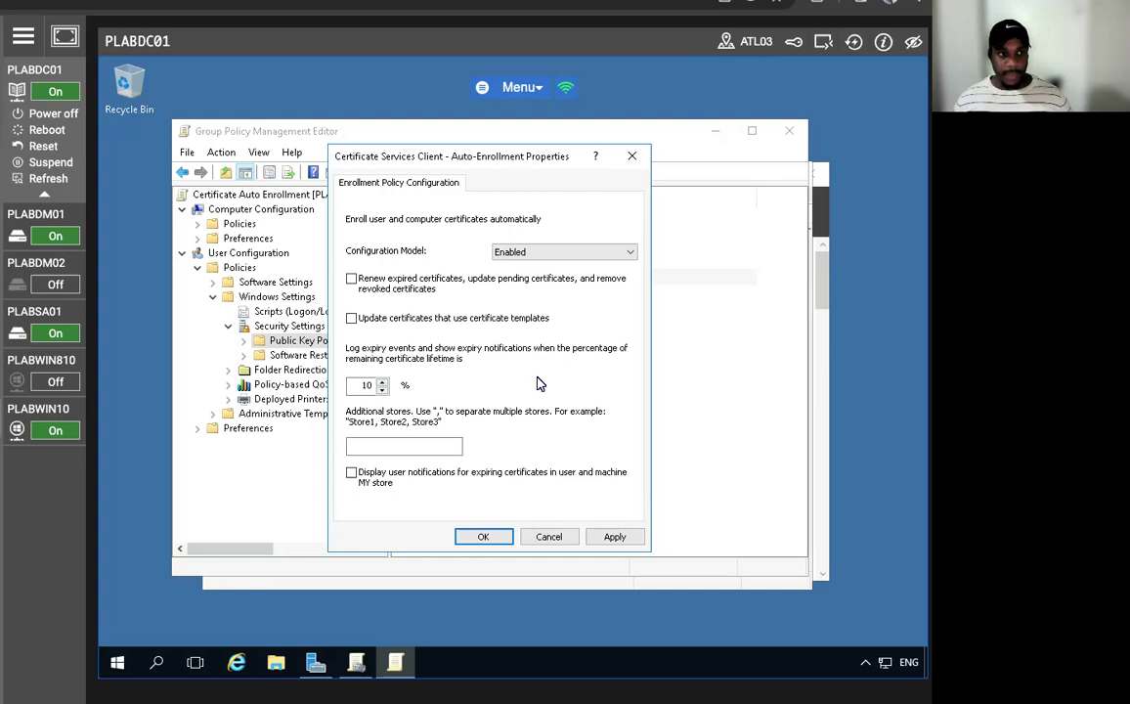
{"action": "left_click", "coordinate": [351, 280]}
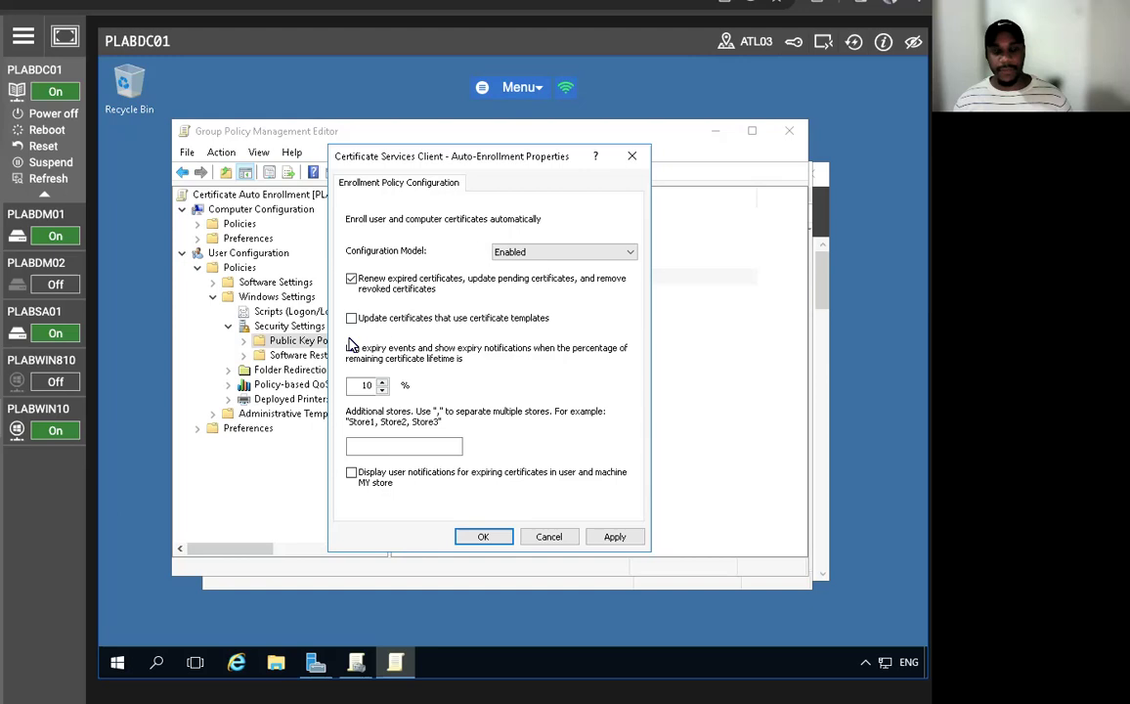
{"action": "left_click", "coordinate": [352, 319]}
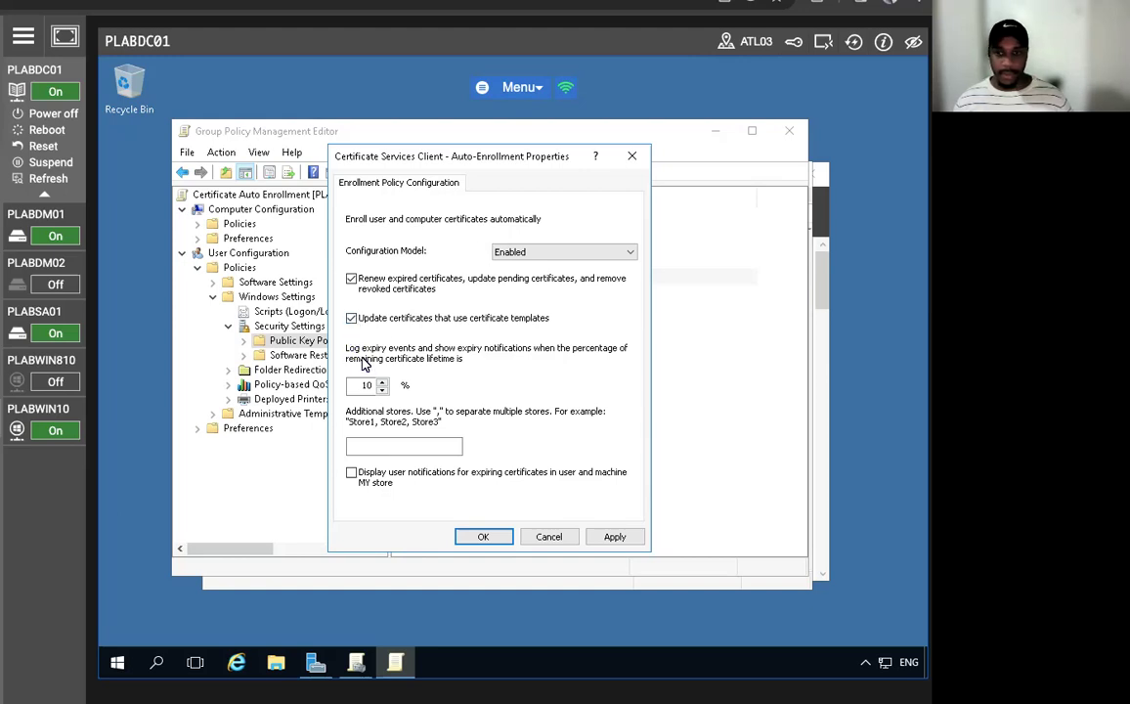
{"action": "left_click", "coordinate": [352, 472]}
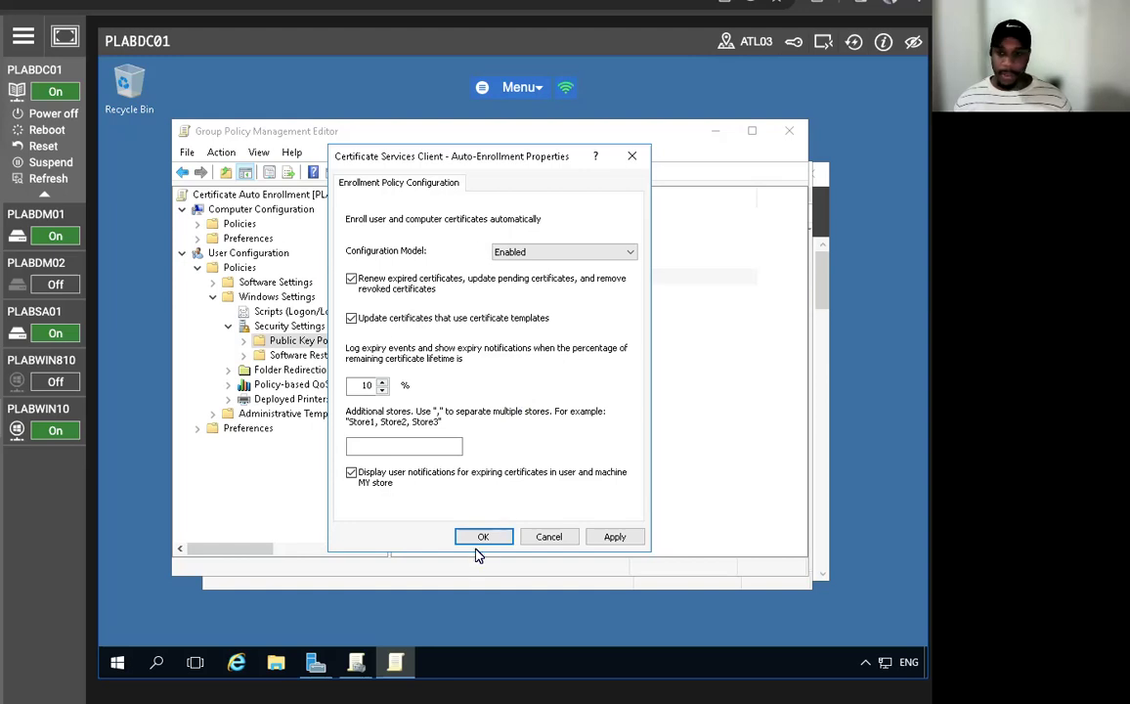
{"action": "key", "text": "Return"}
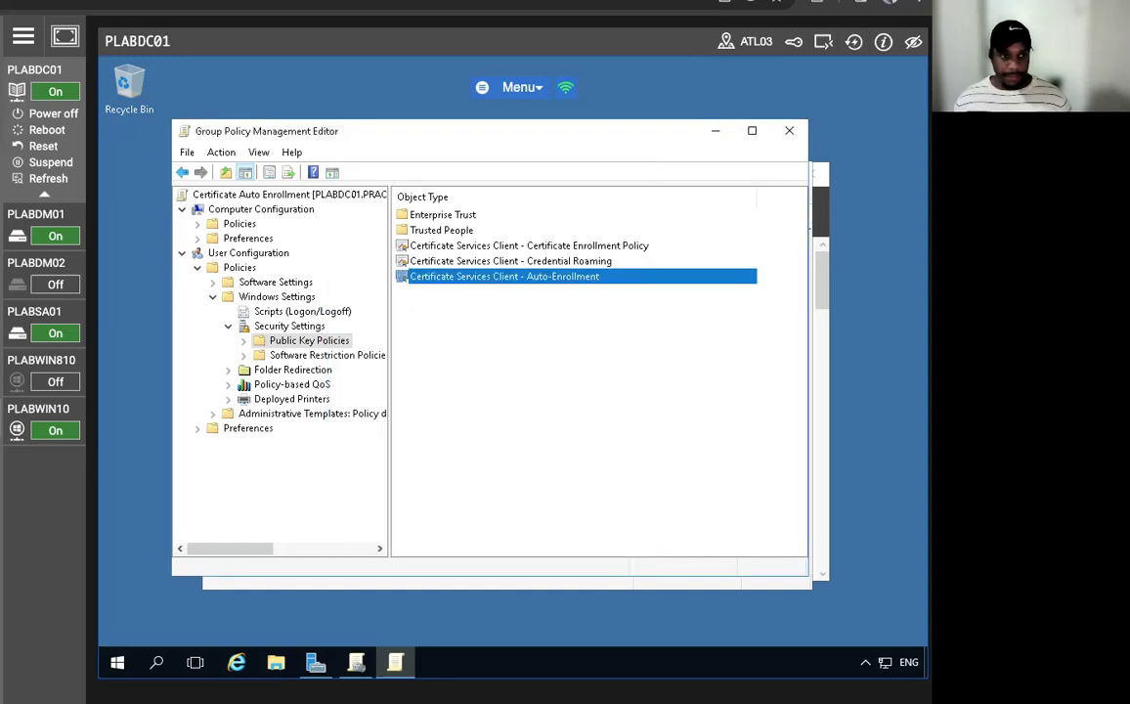
{"action": "left_click", "coordinate": [790, 132]}
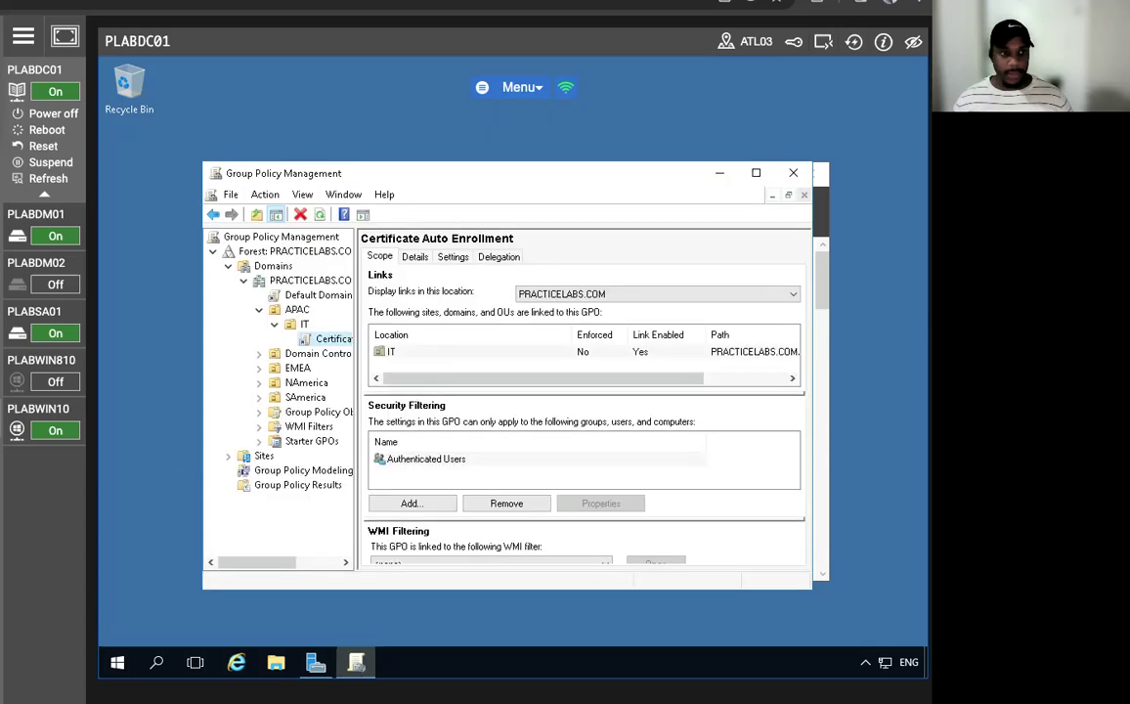
- Close Group Policy Management and open an administrator Command Prompt
{"action": "left_click", "coordinate": [793, 173]}
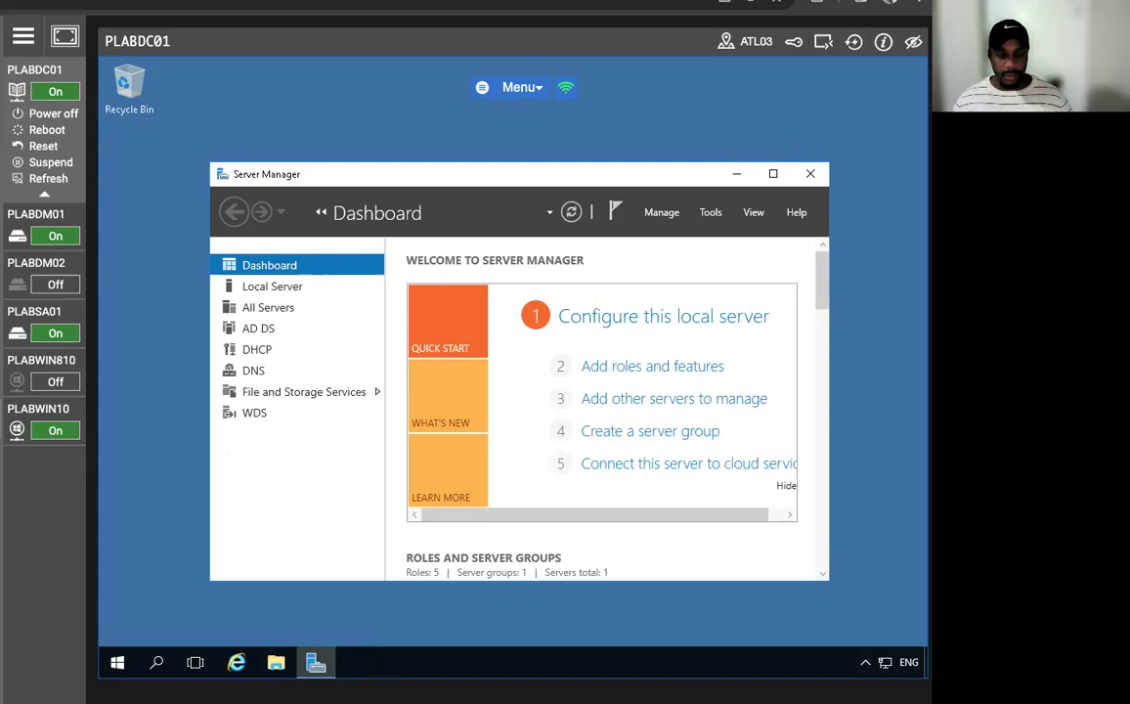
{"action": "right_click", "coordinate": [117, 663]}
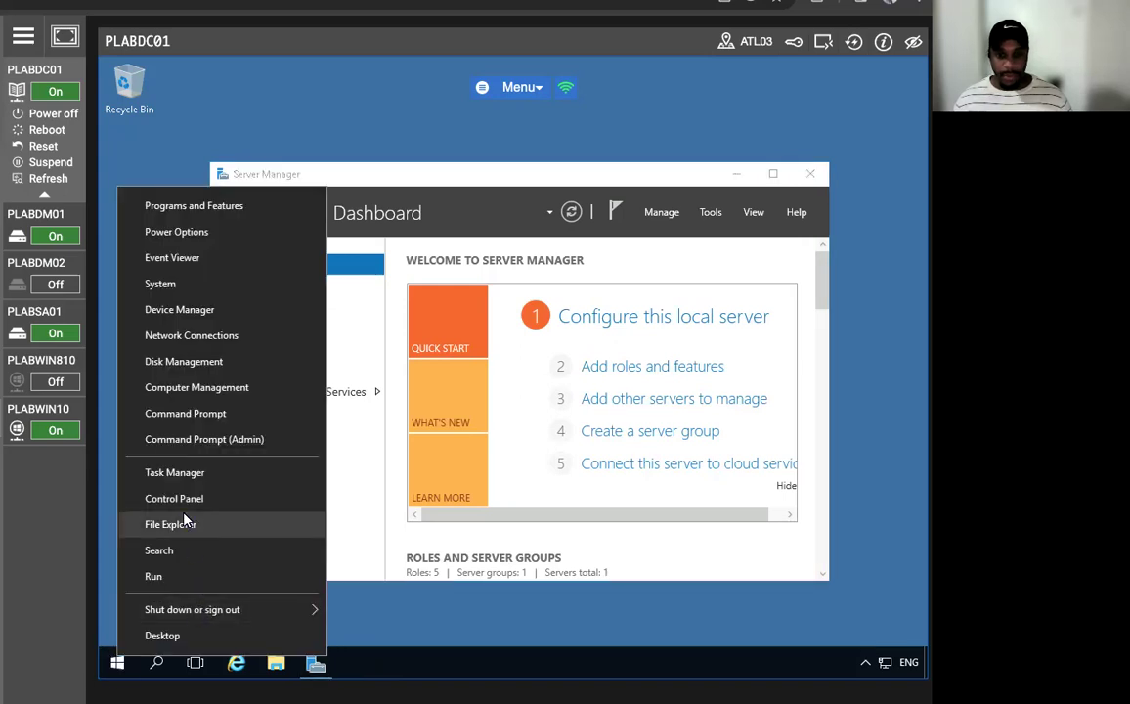
{"action": "left_click", "coordinate": [200, 438]}
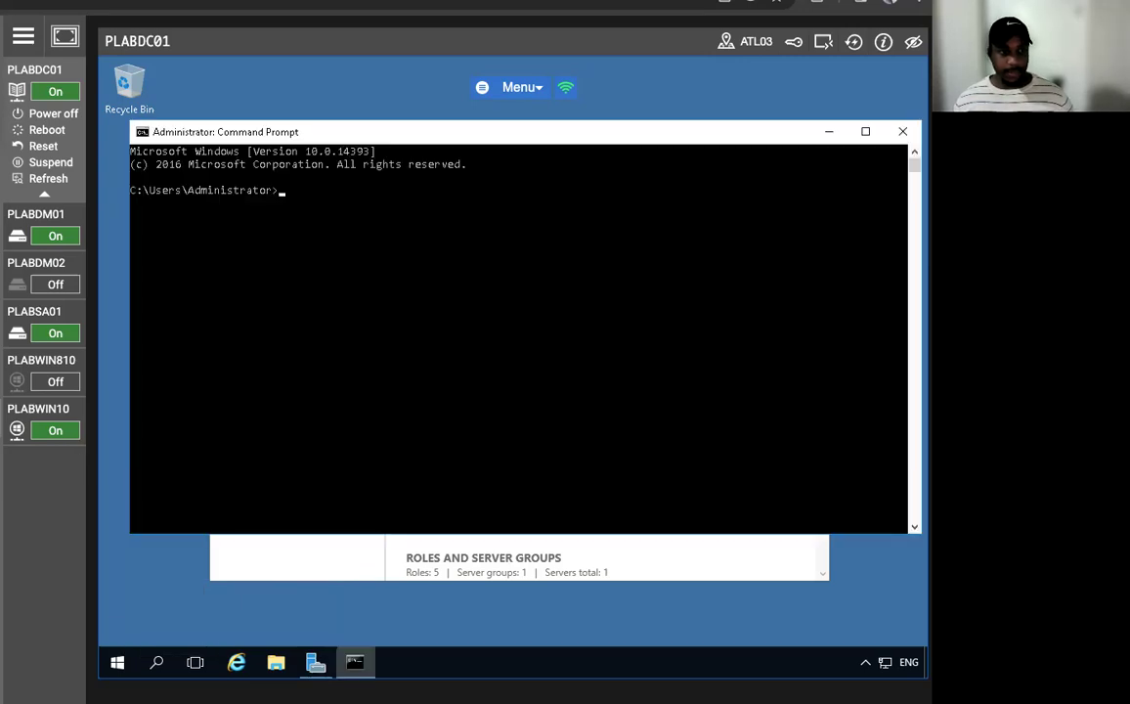
{"action": "left_click", "coordinate": [39, 410]}
- Run gpupdate /force on PLABDC01, then exit the Command Prompt
{"action": "type", "text": "gpupdate"}
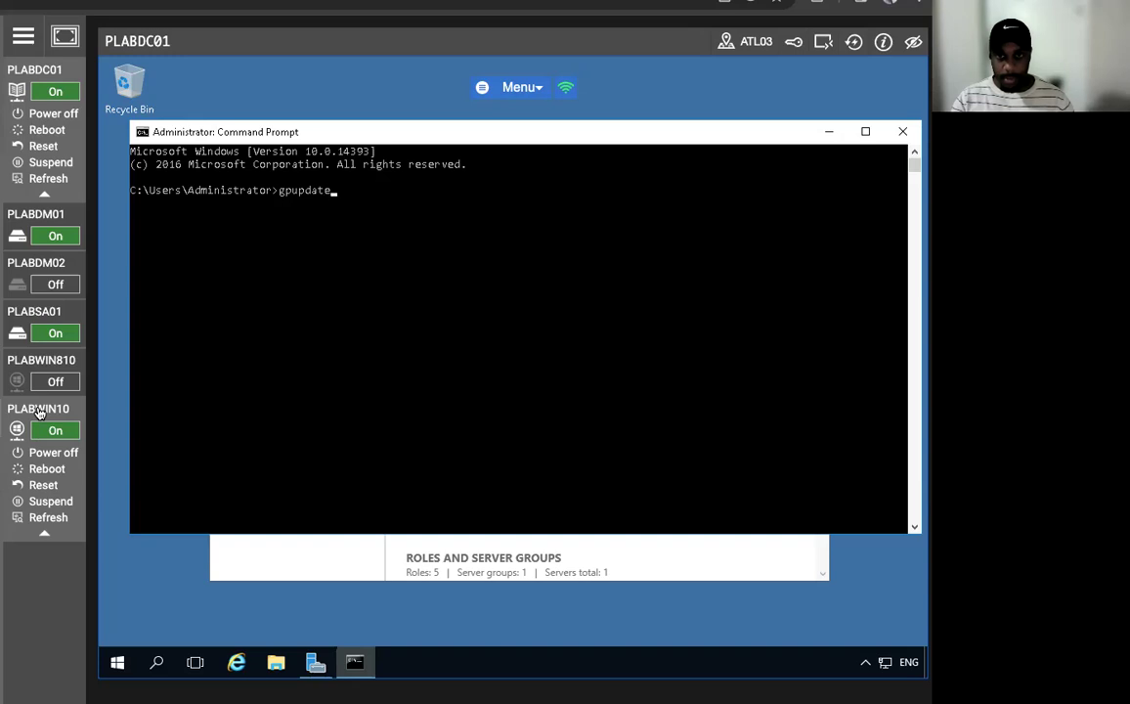
{"action": "type", "text": " /force"}
{"action": "key", "text": "Return"}
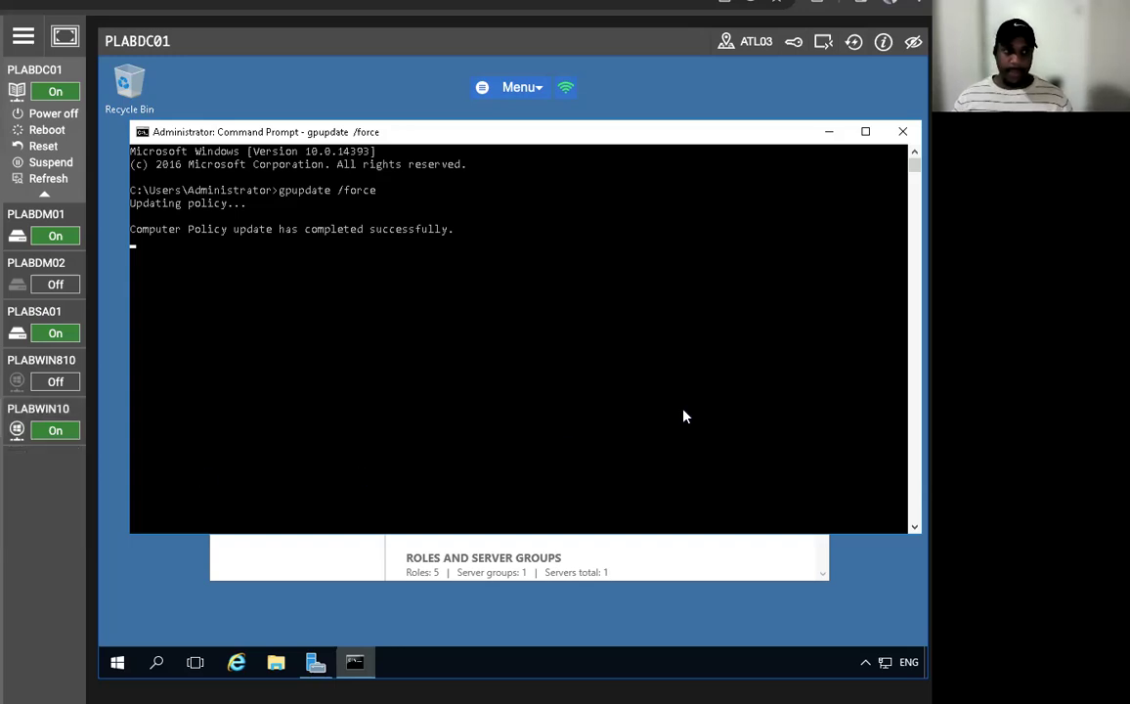
{"action": "type", "text": "exit"}
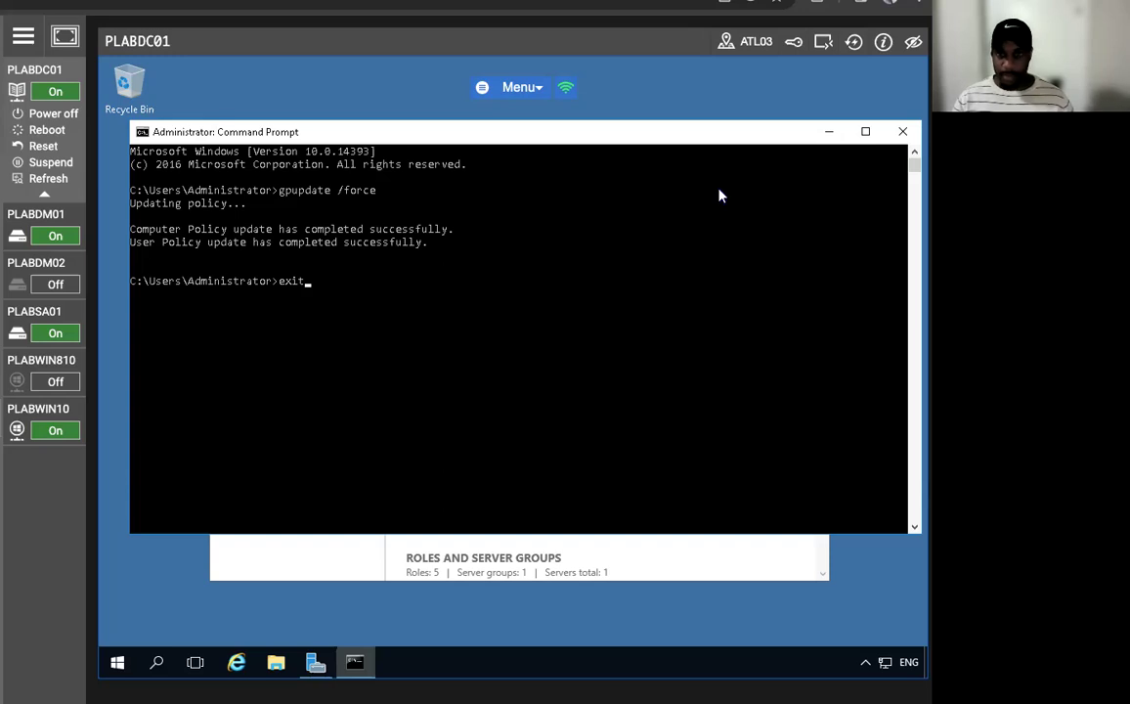
{"action": "key", "text": "Return"}
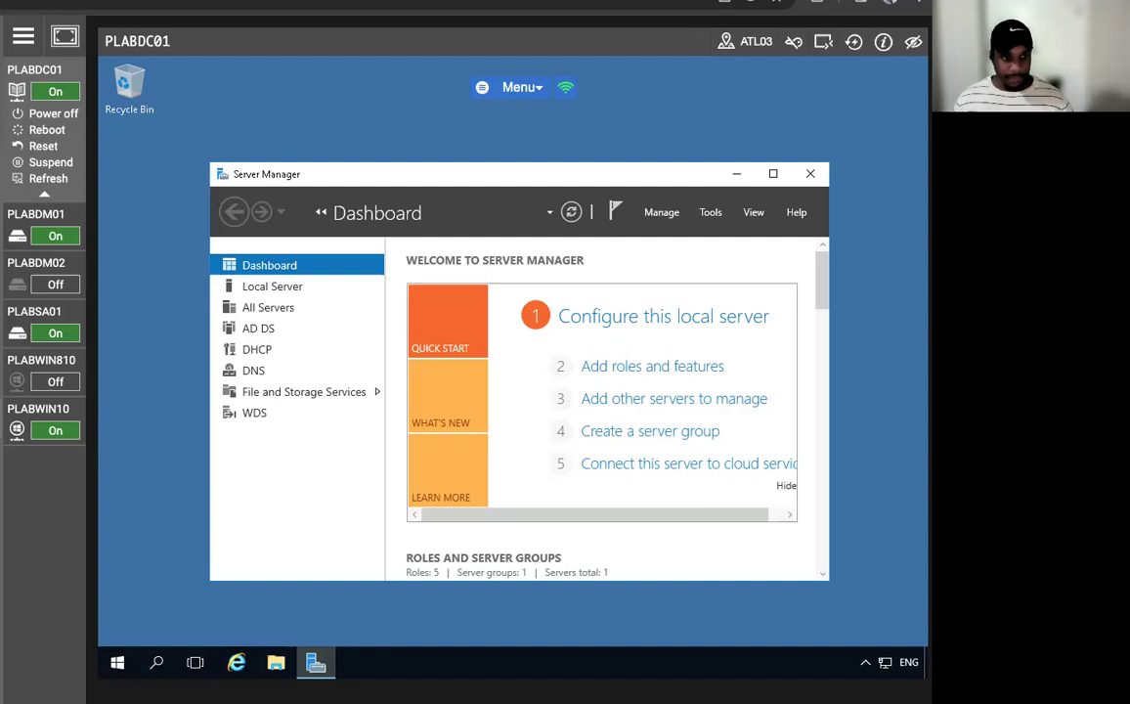
{"action": "mouse_move", "coordinate": [39, 382]}
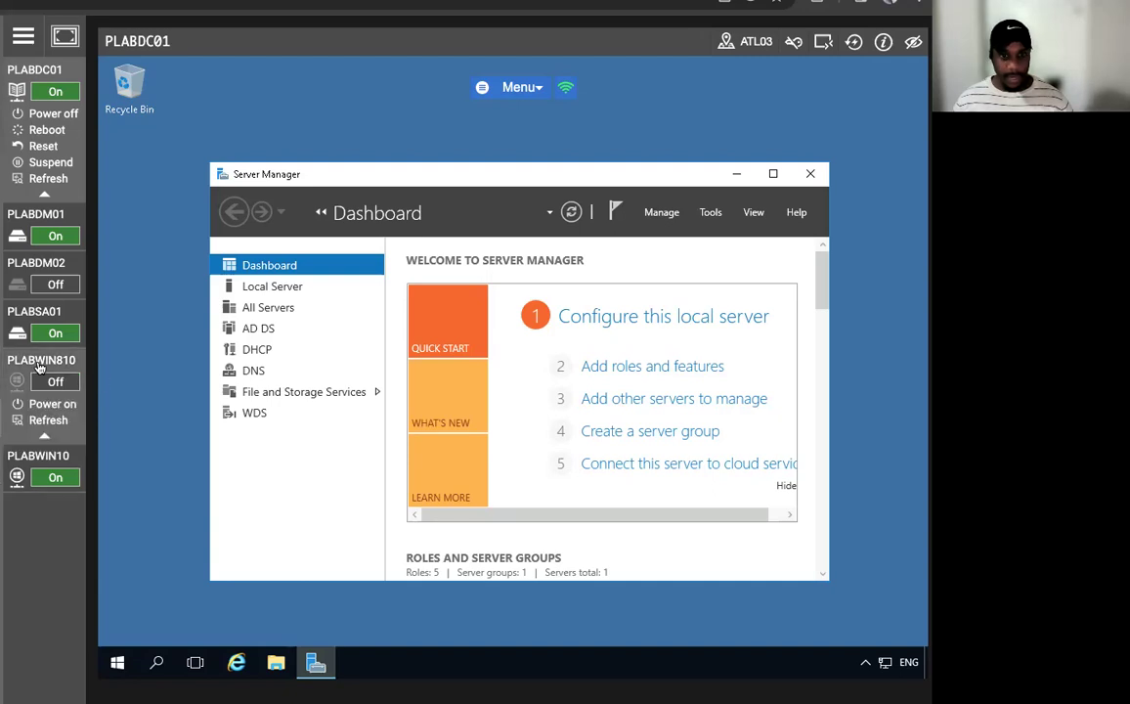
{"action": "mouse_move", "coordinate": [29, 411]}
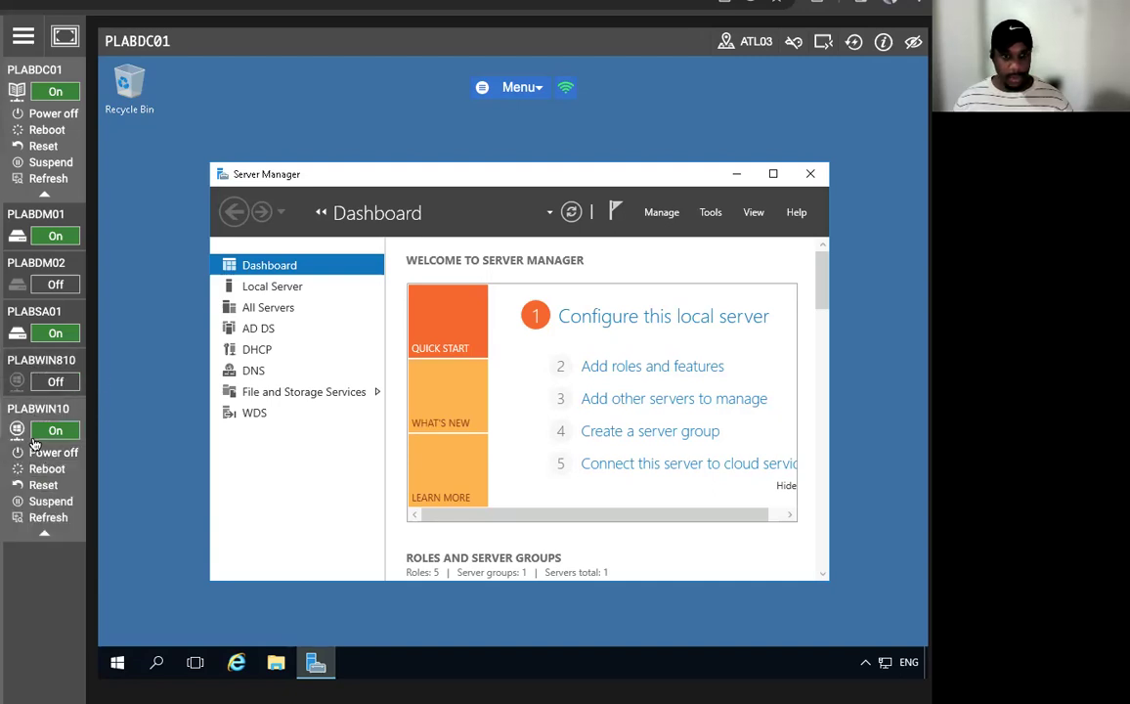
- Switch to PLABWIN10 and sign in as another PRACTICELABS domain user with their user name and password
{"action": "left_click", "coordinate": [40, 411]}
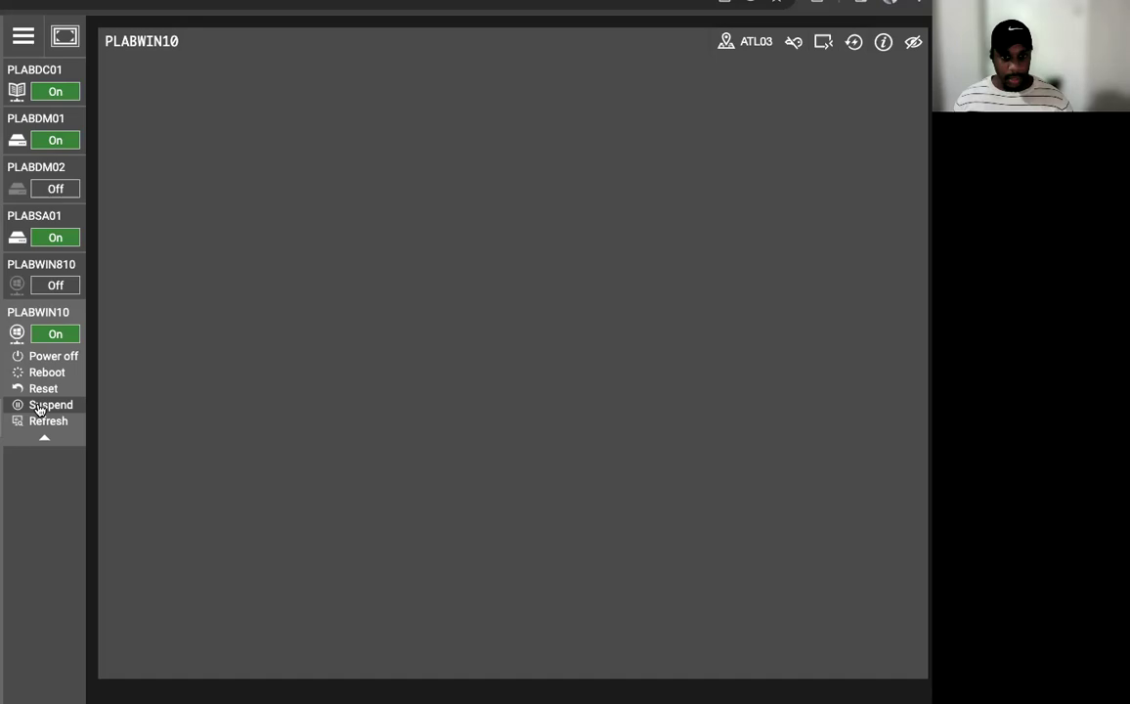
{"action": "left_click", "coordinate": [854, 44]}
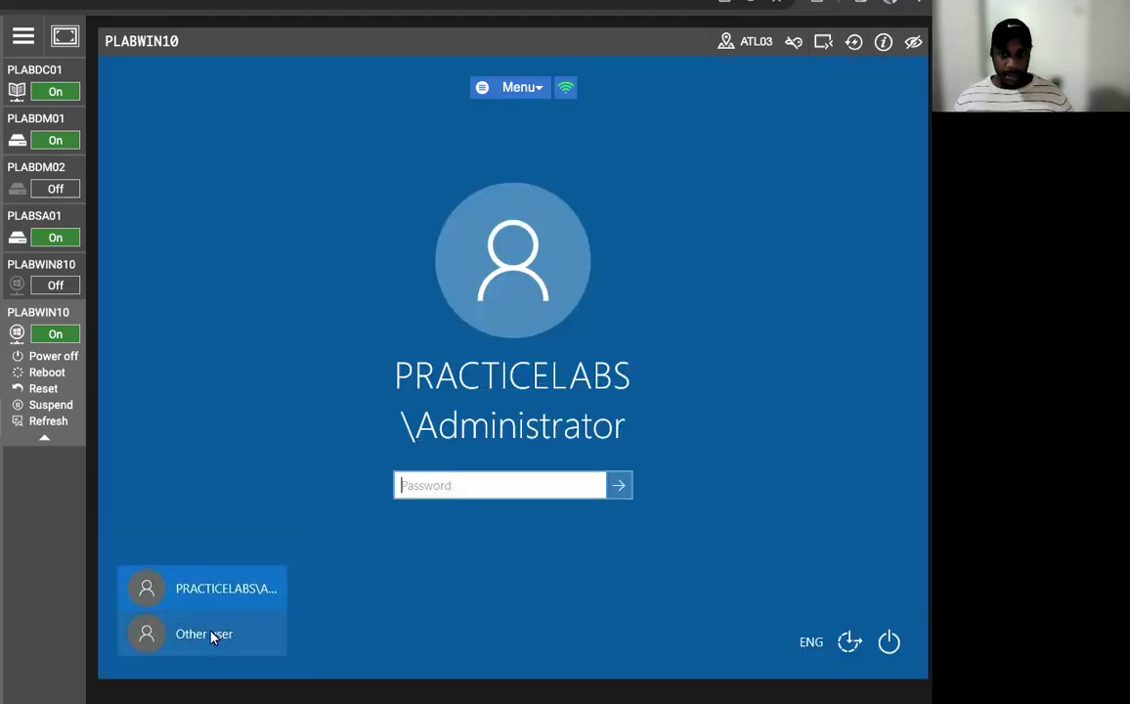
{"action": "left_click", "coordinate": [212, 636]}
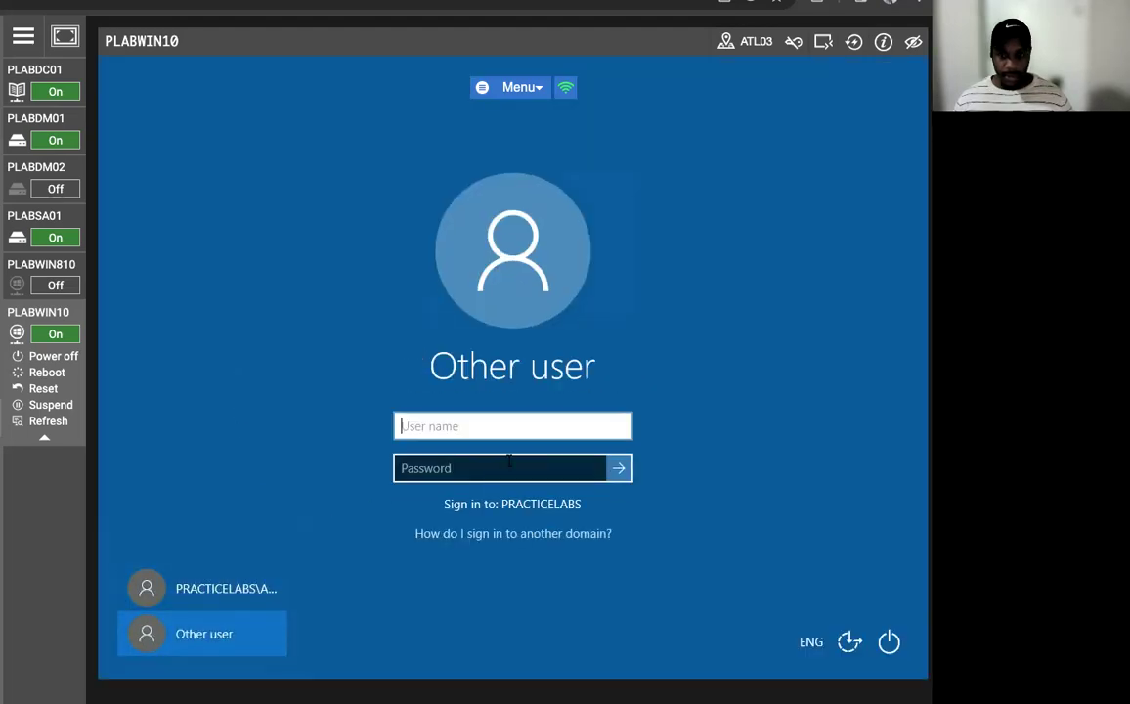
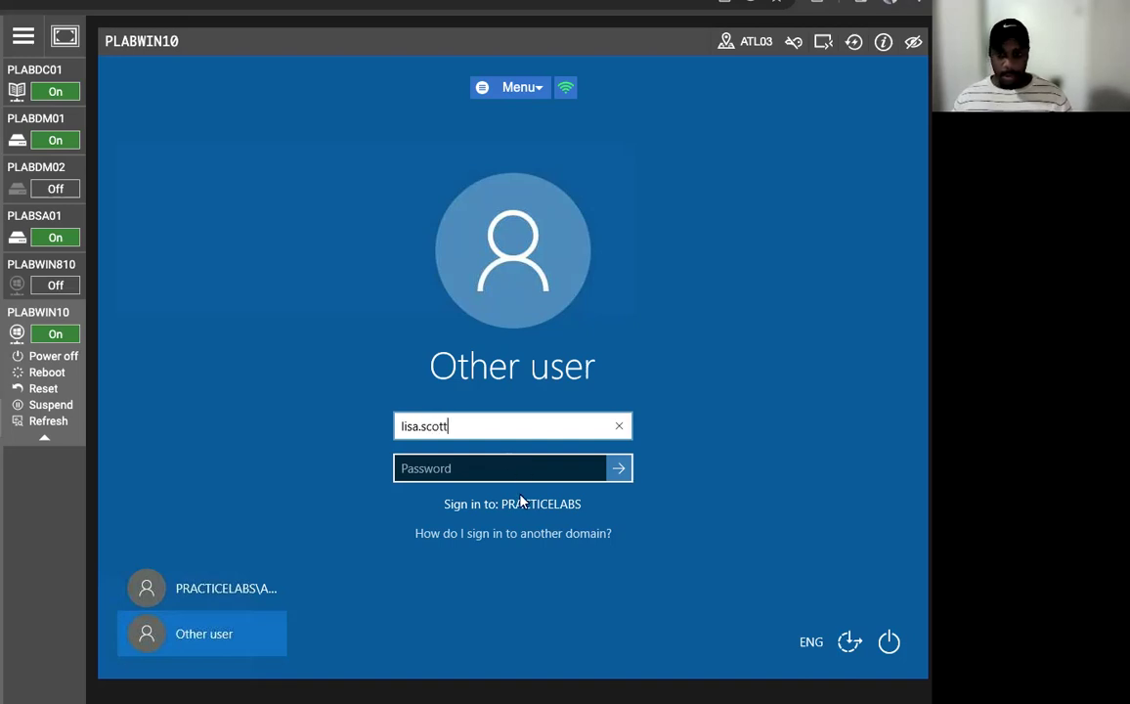
{"action": "left_click", "coordinate": [508, 470]}
{"action": "key", "text": "Caps_Lock"}
{"action": "type", "text": "Passw0rd"}
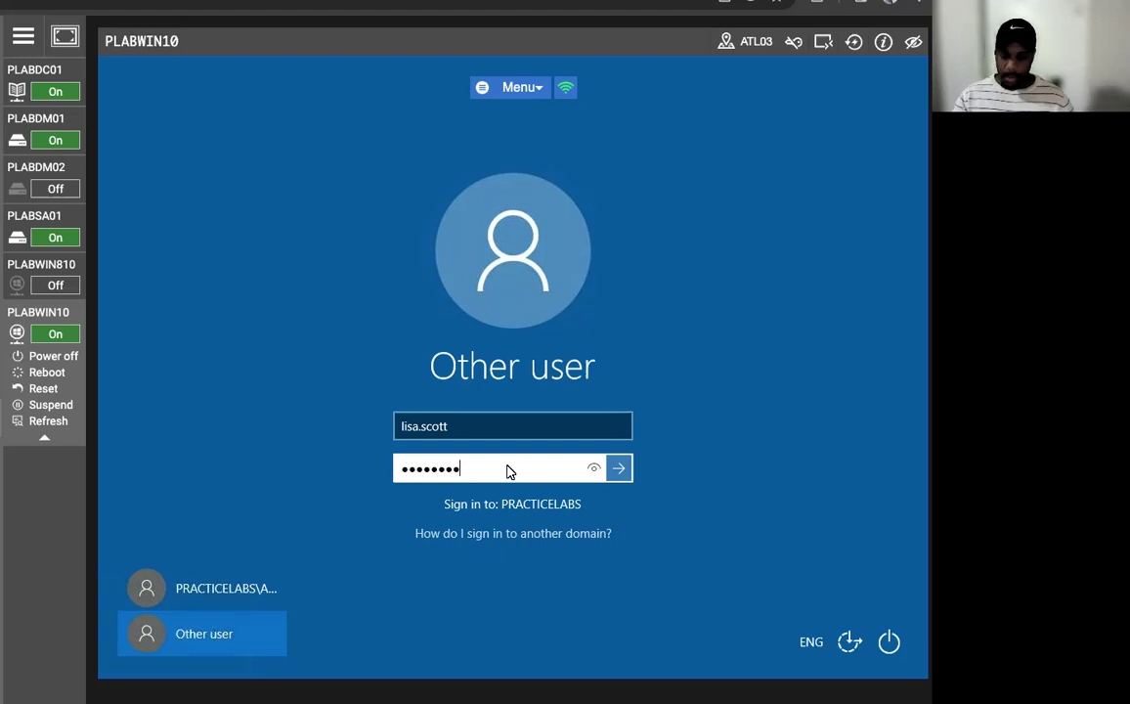
{"action": "key", "text": "Return"}
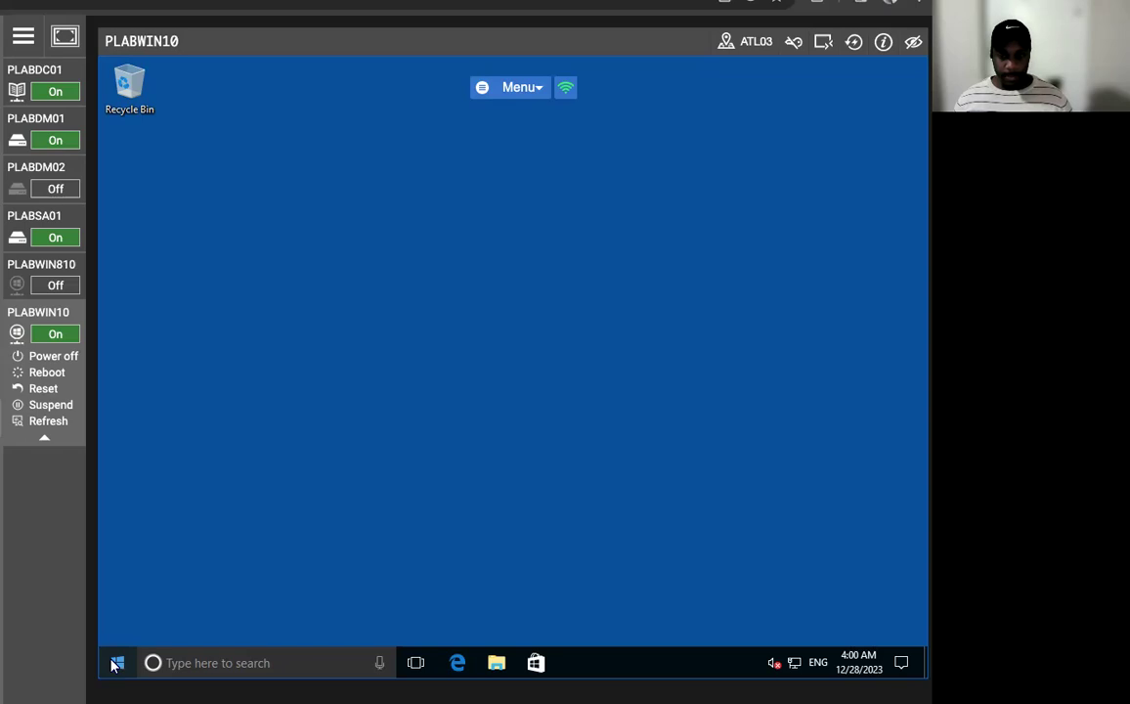
- Run gpupdate /force in a Command Prompt on PLABWIN10, then exit the console
{"action": "left_click", "coordinate": [115, 664]}
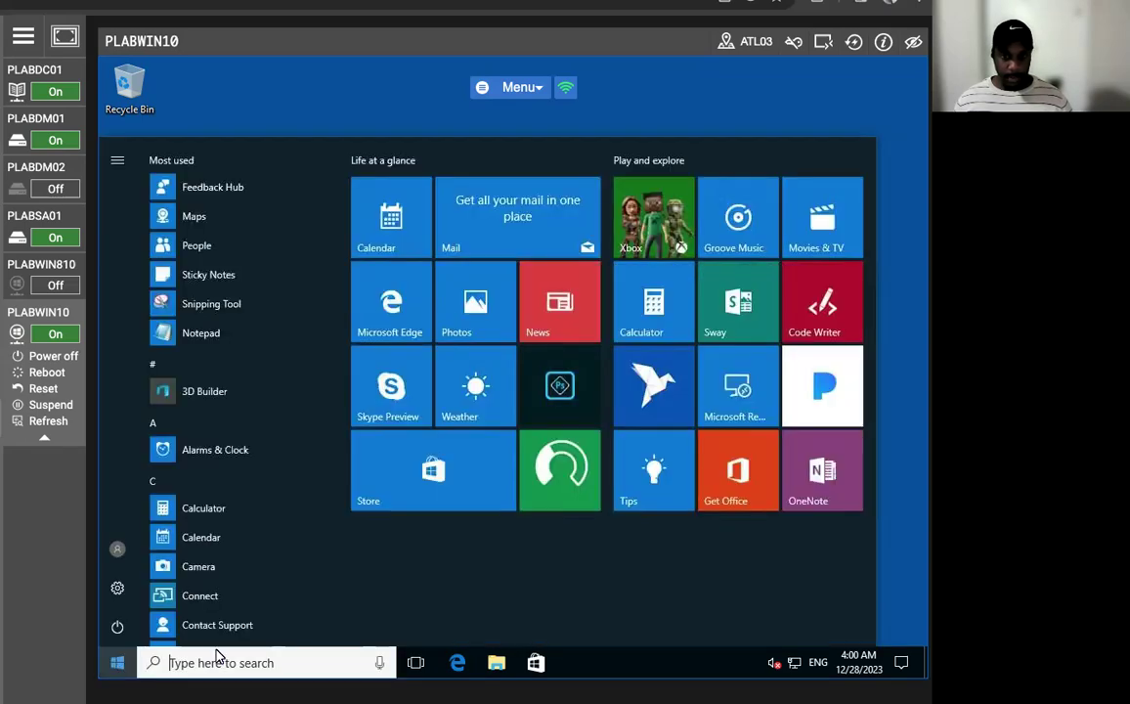
{"action": "type", "text": "cmd"}
{"action": "key", "text": "Return"}
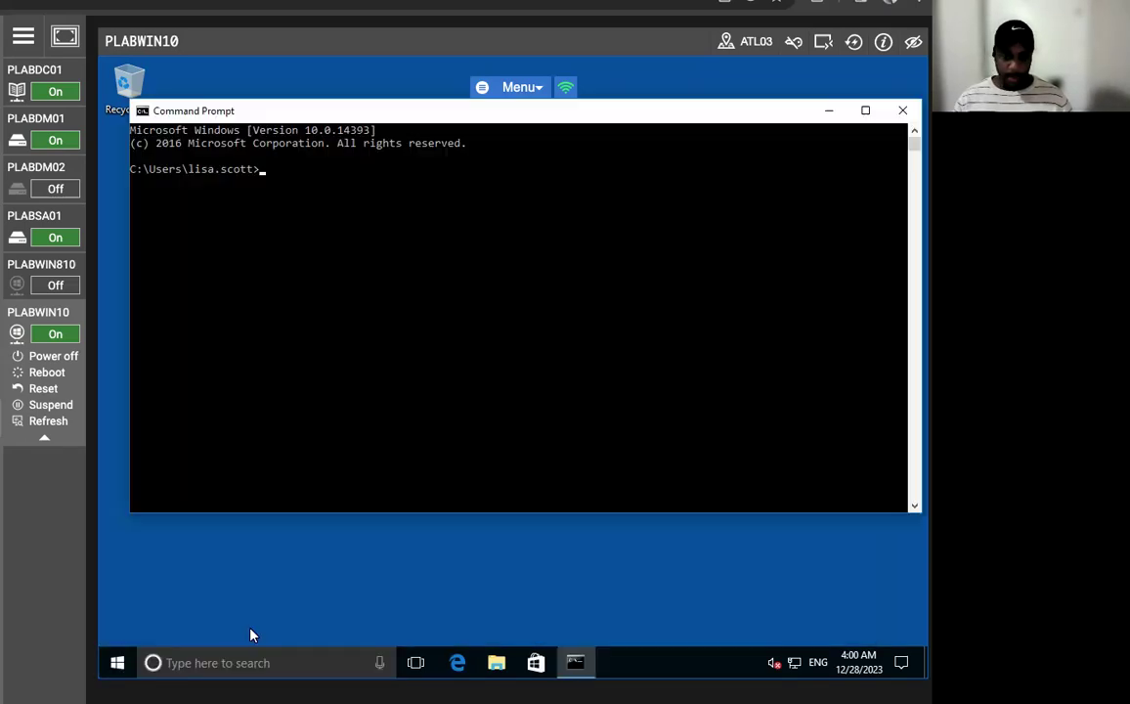
{"action": "type", "text": "gp"}
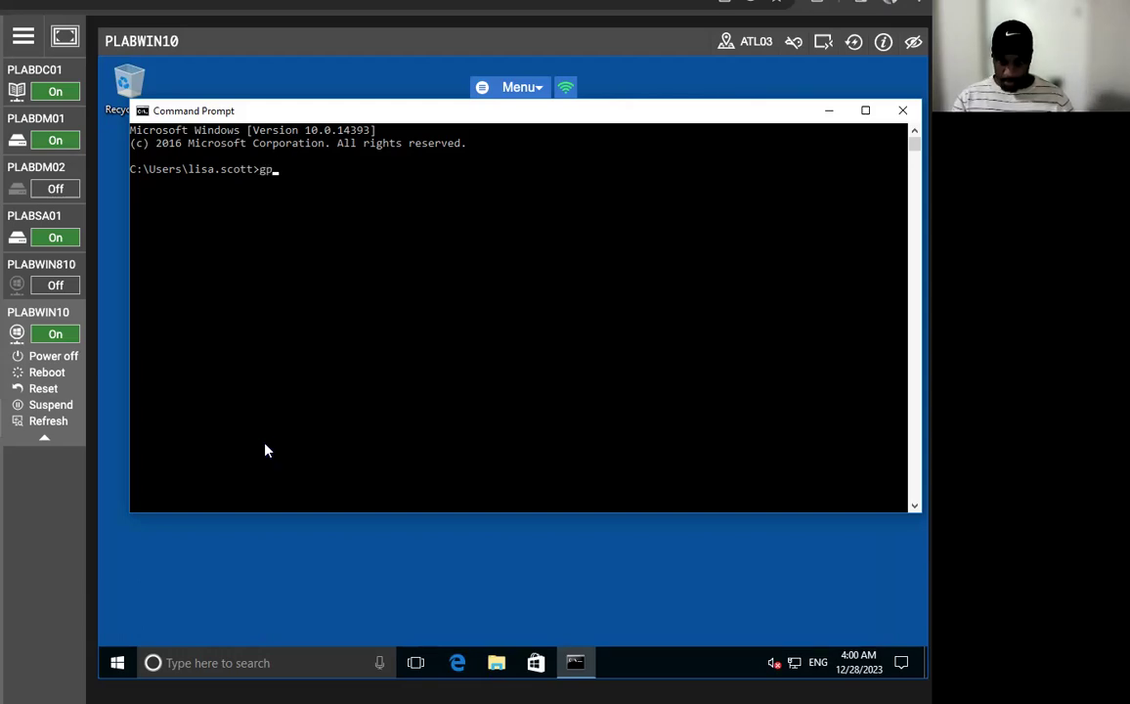
{"action": "type", "text": "update /force"}
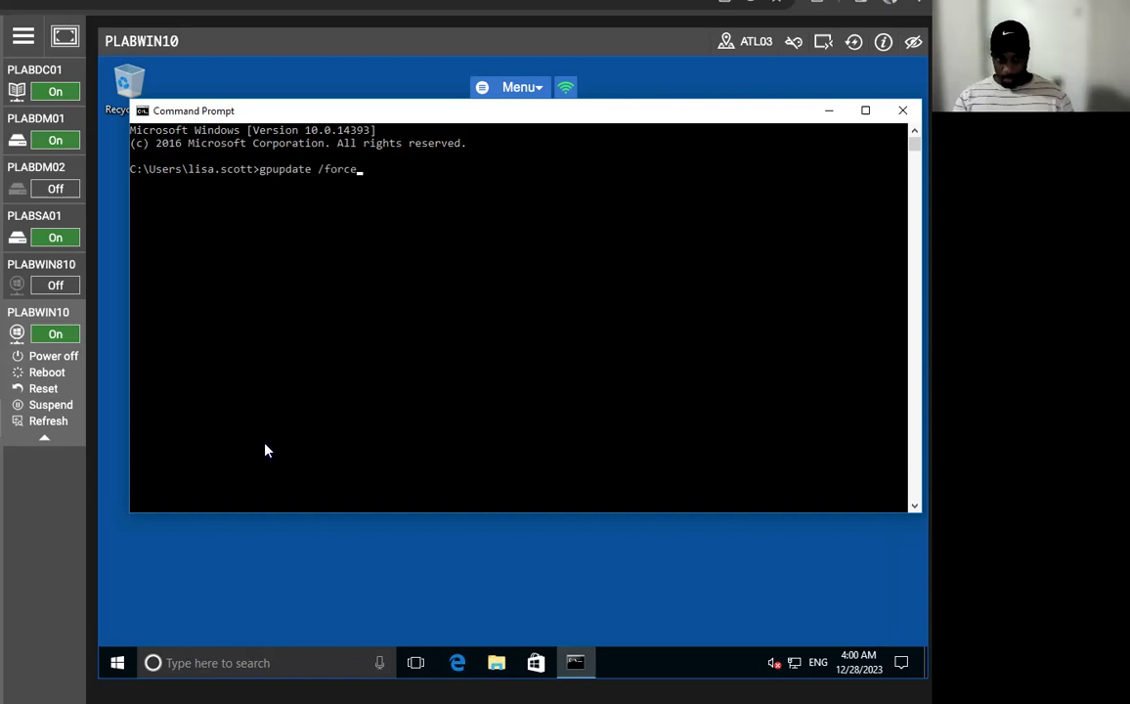
{"action": "key", "text": "Return"}
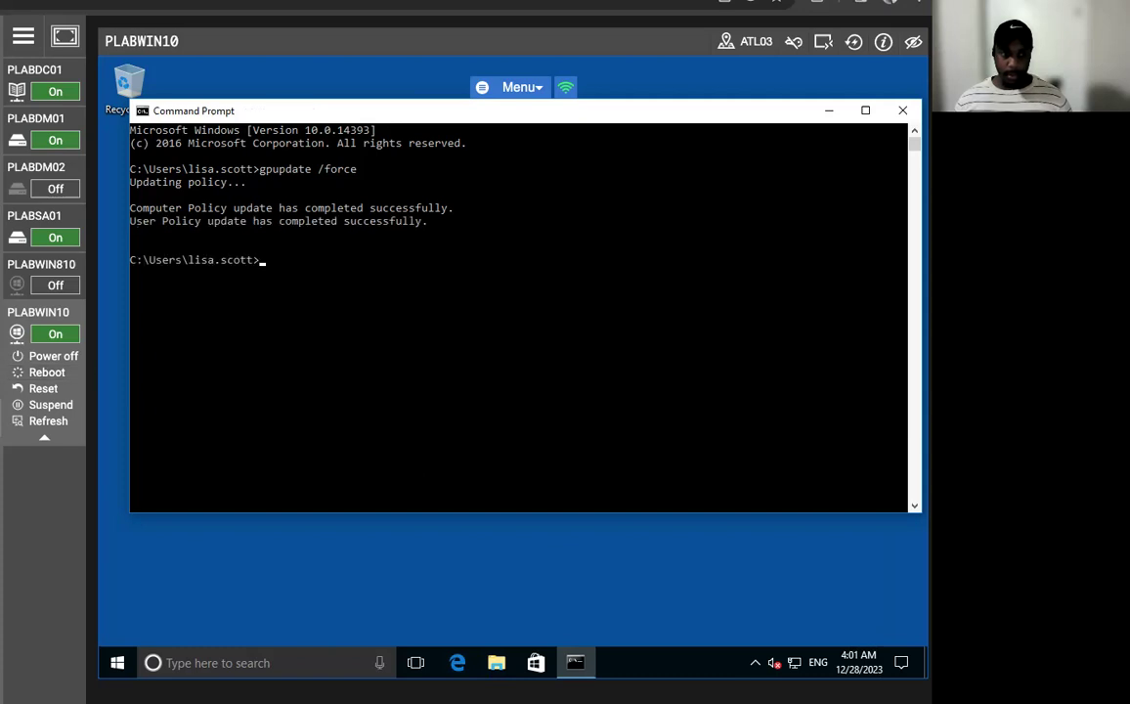
{"action": "type", "text": "exit"}
{"action": "key", "text": "Return"}
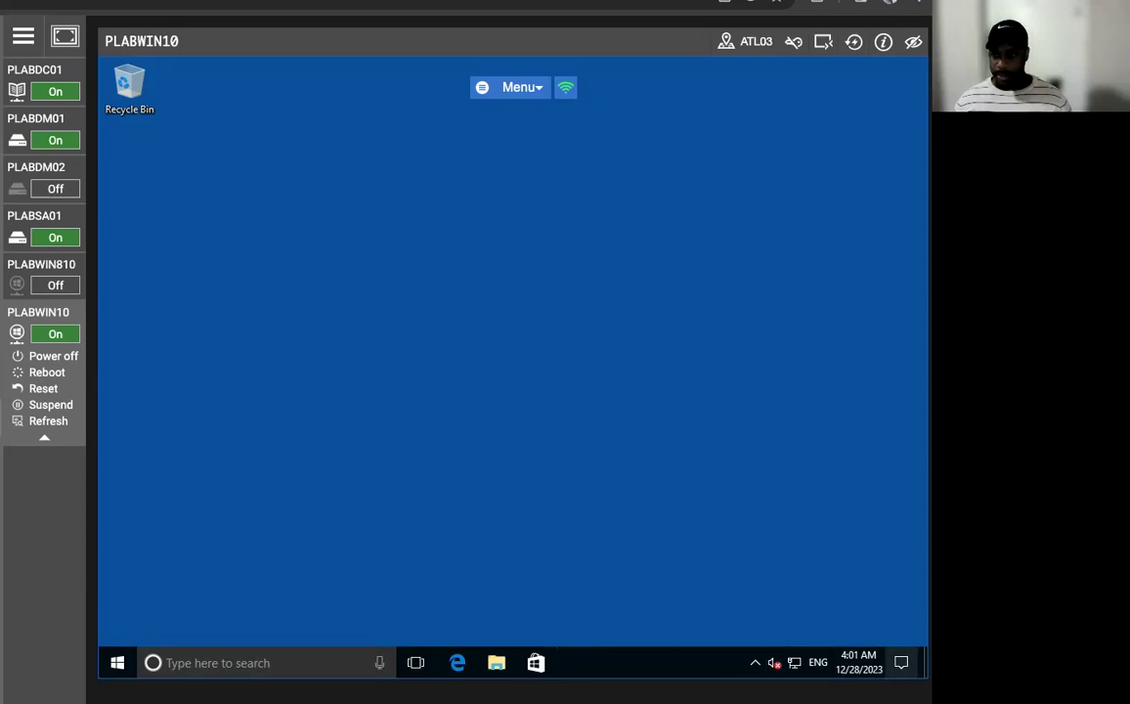
- Open Windows Settings from the Start menu
{"action": "left_click", "coordinate": [901, 663]}
{"action": "left_click", "coordinate": [902, 663]}
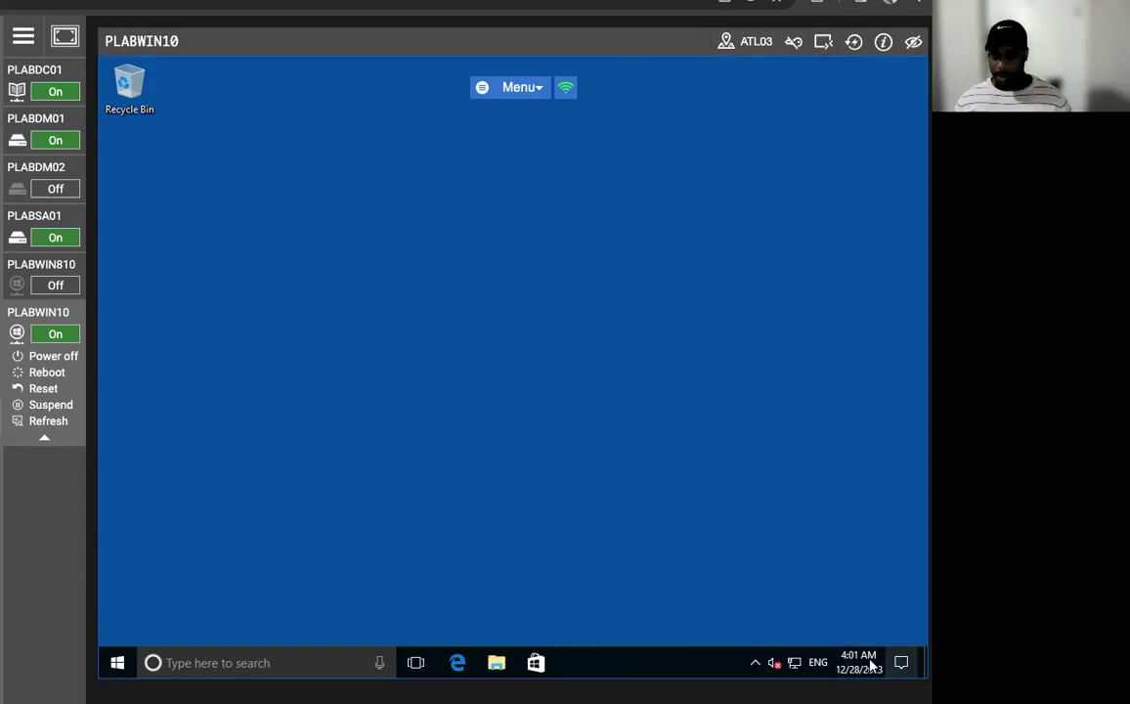
{"action": "left_click", "coordinate": [117, 662]}
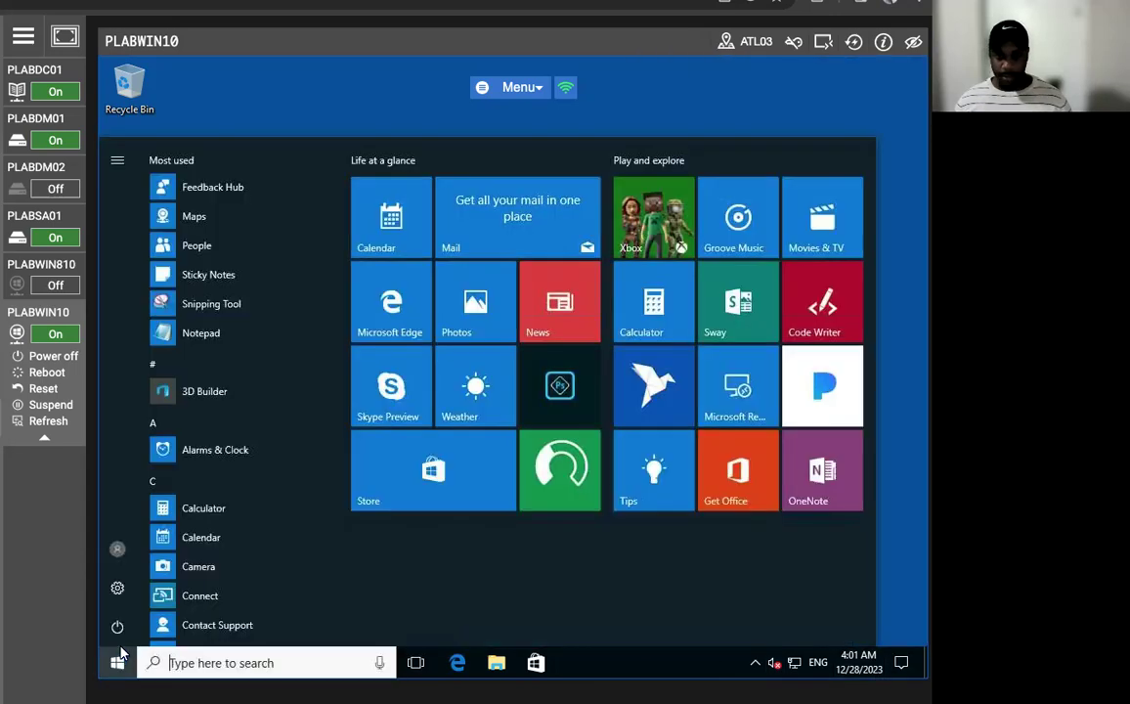
{"action": "left_click", "coordinate": [117, 588]}
- Disconnect the remote session from Start's power options
{"action": "left_click", "coordinate": [117, 663]}
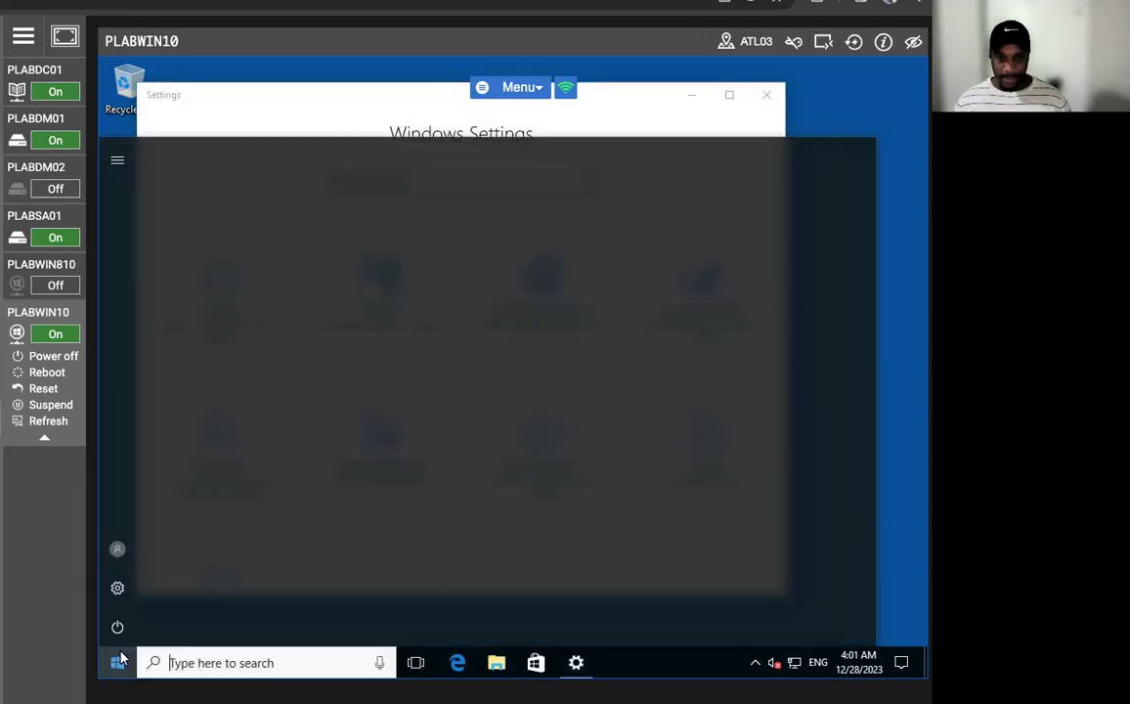
{"action": "left_click", "coordinate": [117, 626]}
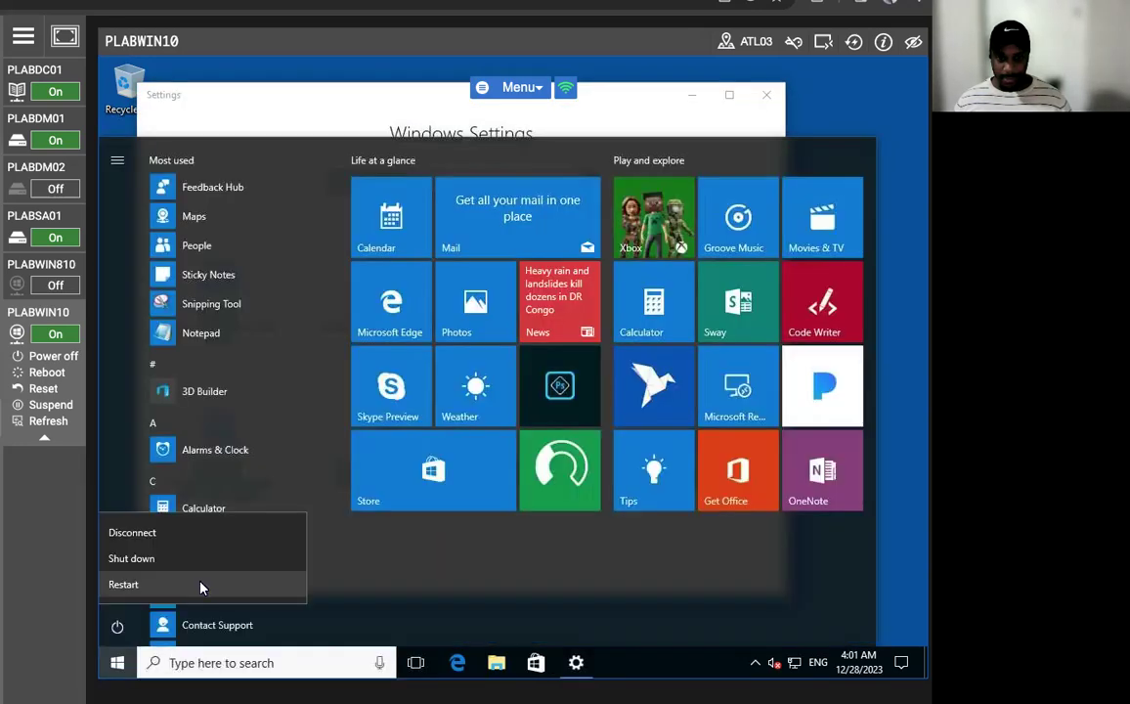
{"action": "left_click", "coordinate": [166, 533]}
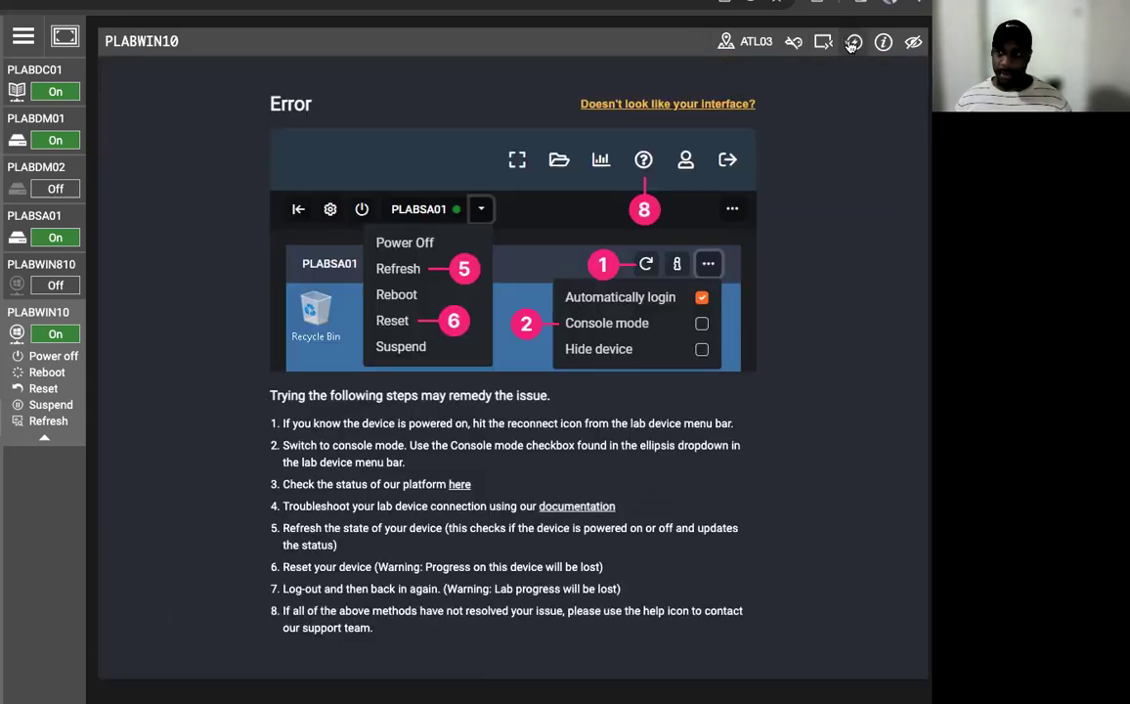
- Reconnect to the Windows 10 machine and sign in as the domain user with the account password
{"action": "left_click", "coordinate": [852, 44]}
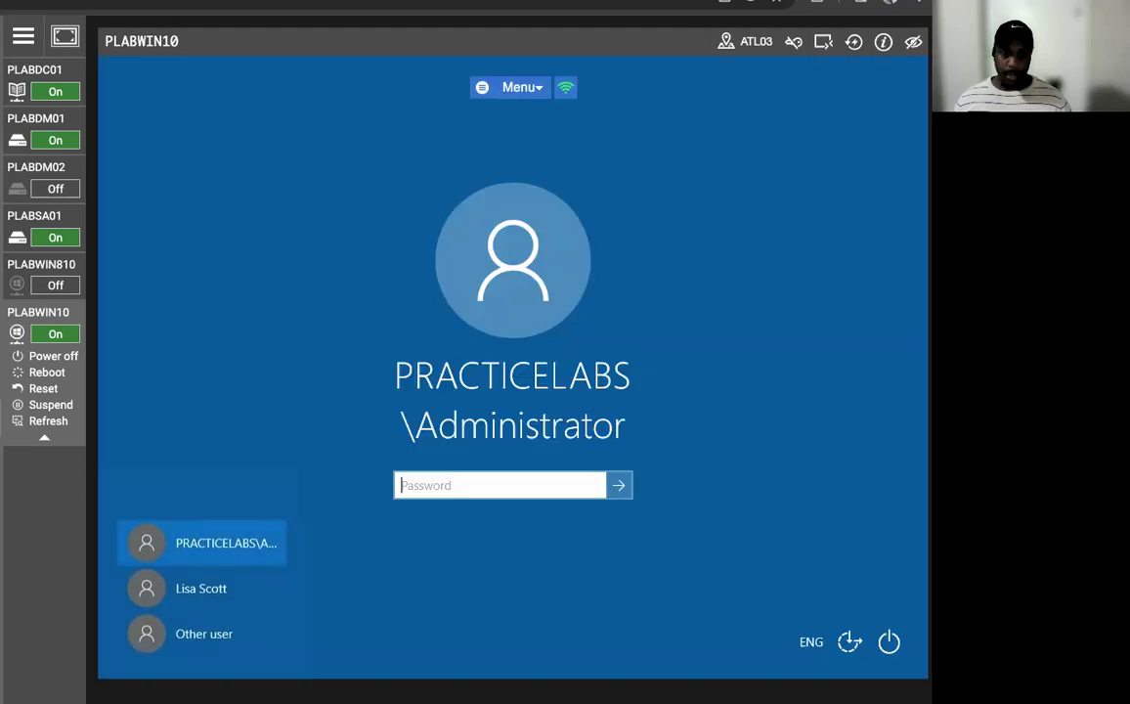
{"action": "left_click", "coordinate": [198, 591]}
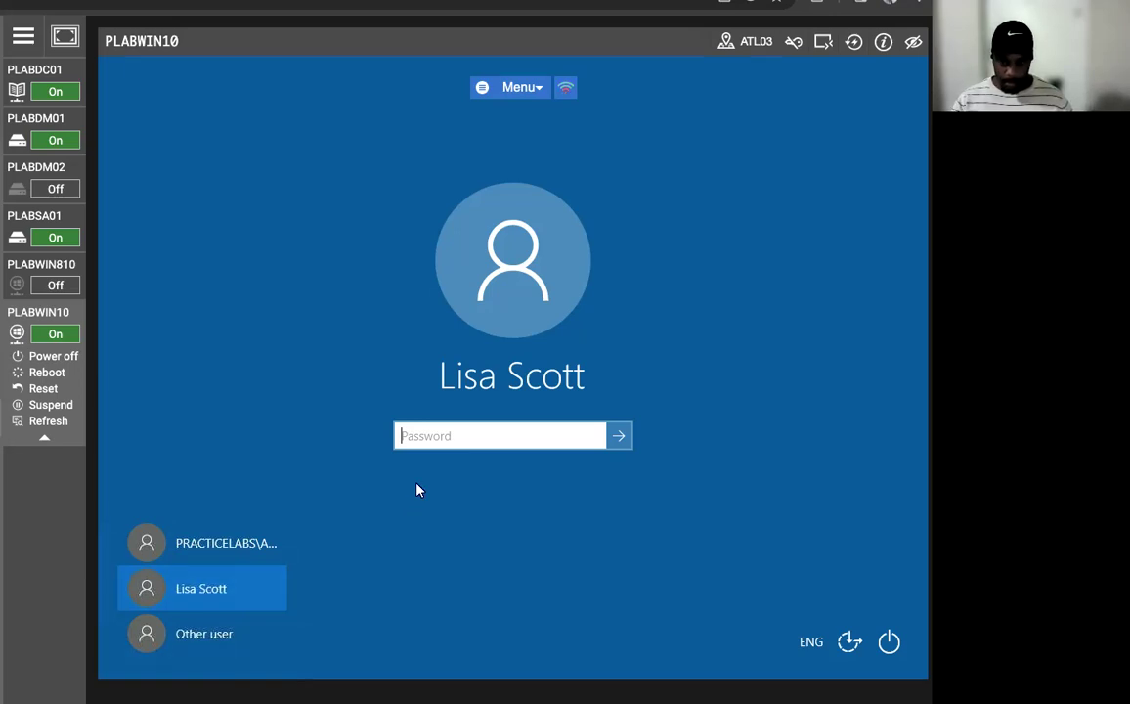
{"action": "key", "text": "Caps_Lock"}
{"action": "type", "text": "Passw0rd"}
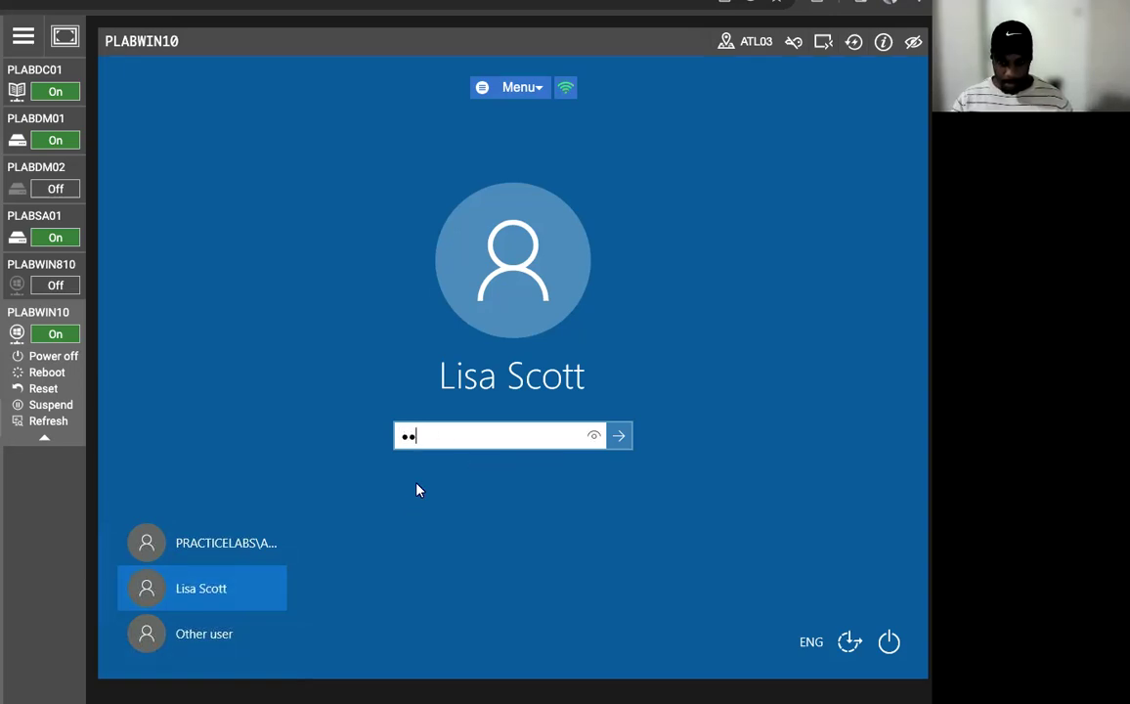
{"action": "key", "text": "Return"}
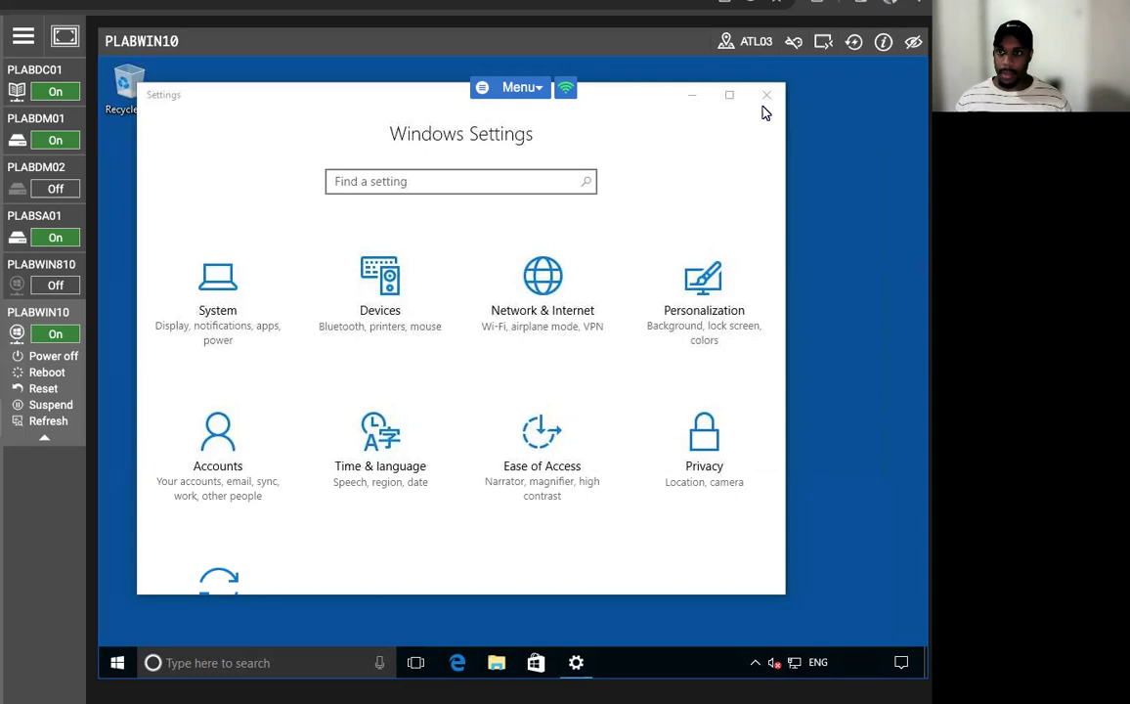
- Close Settings and search the notification area for the pending certificate enrollment notification
{"action": "left_click", "coordinate": [766, 94]}
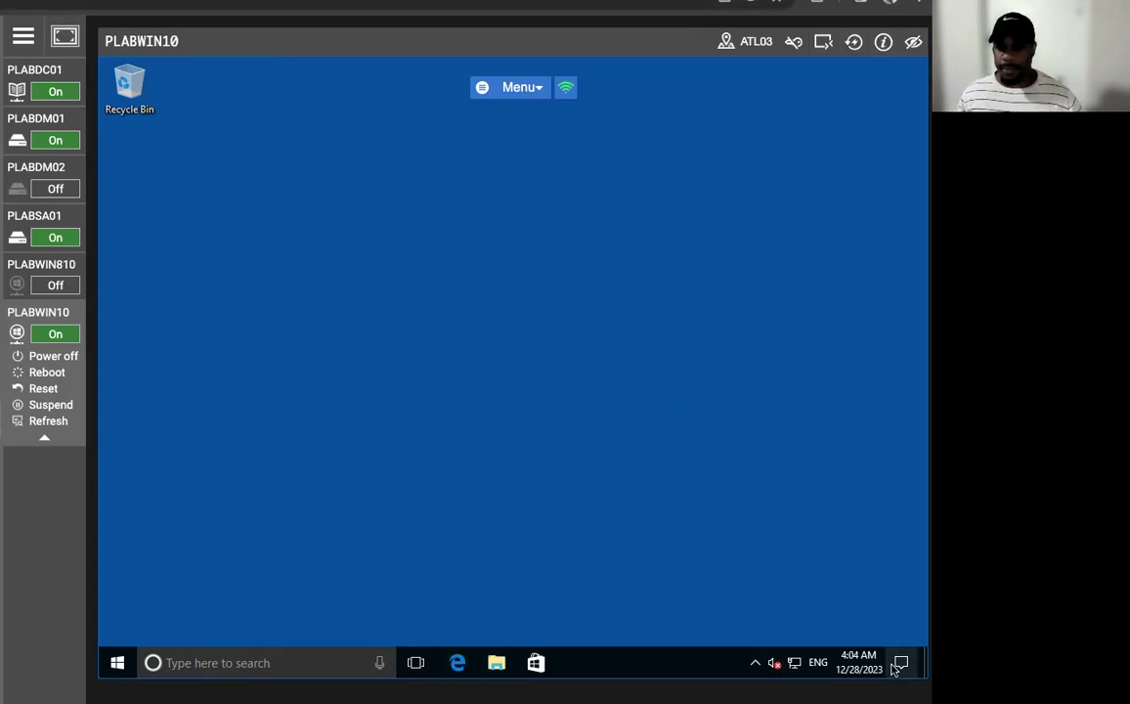
{"action": "key", "text": "super+a"}
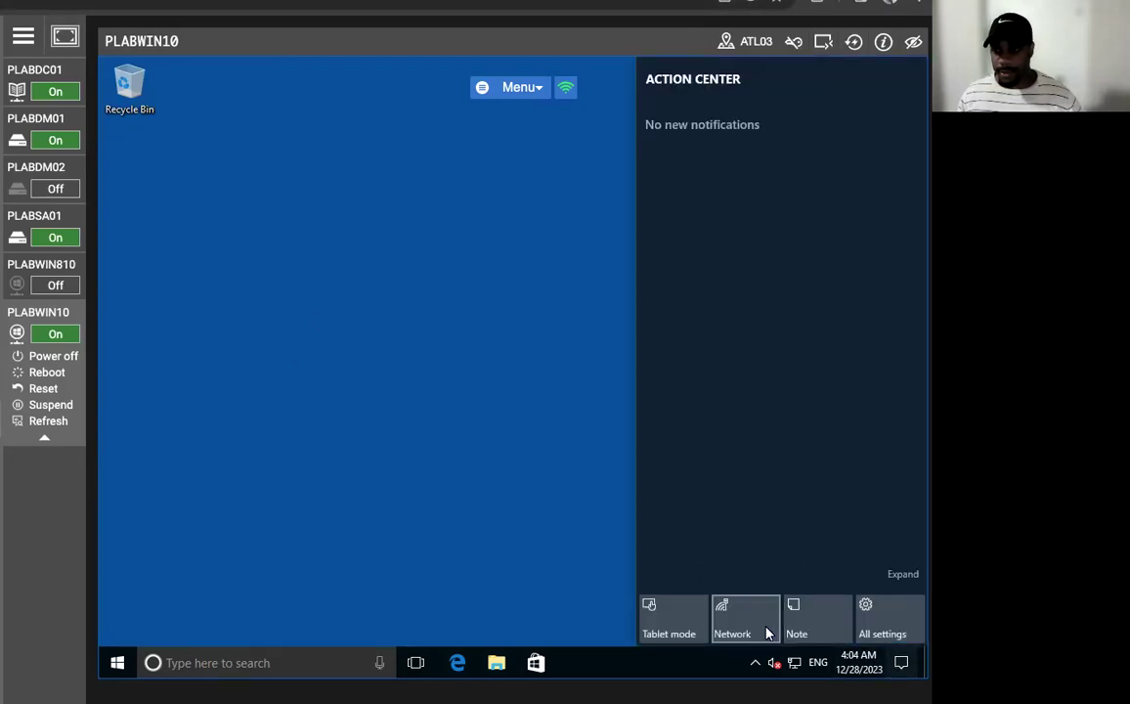
{"action": "left_click", "coordinate": [856, 660]}
{"action": "left_click", "coordinate": [856, 662]}
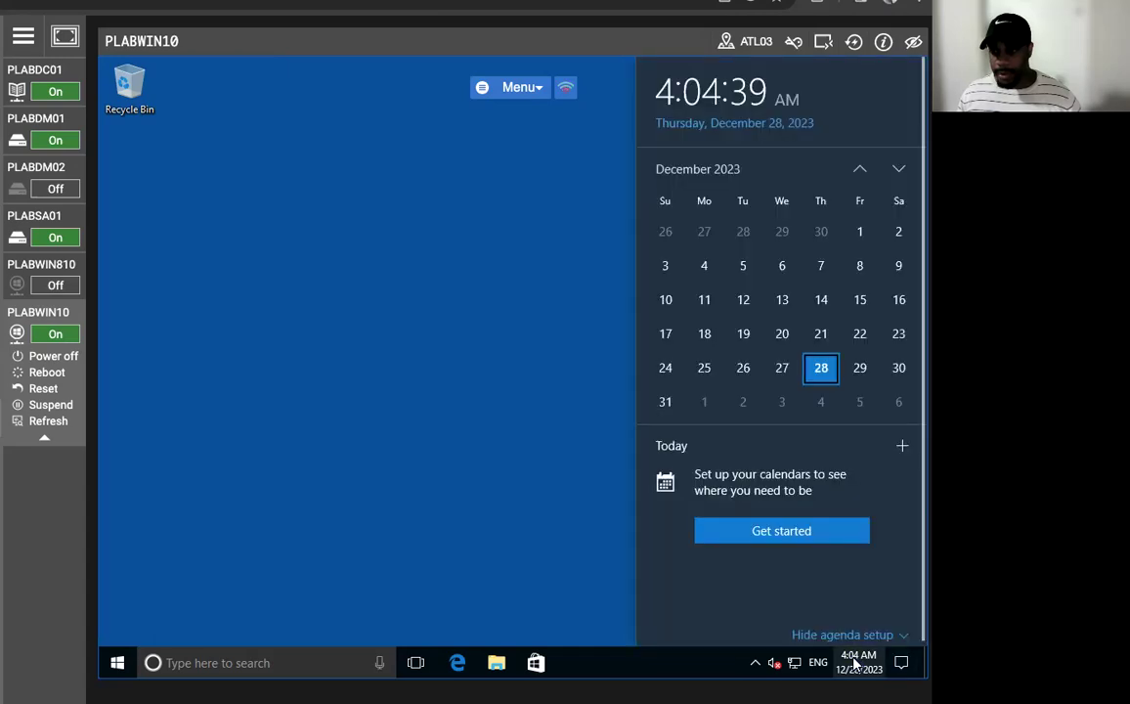
{"action": "left_click", "coordinate": [855, 662]}
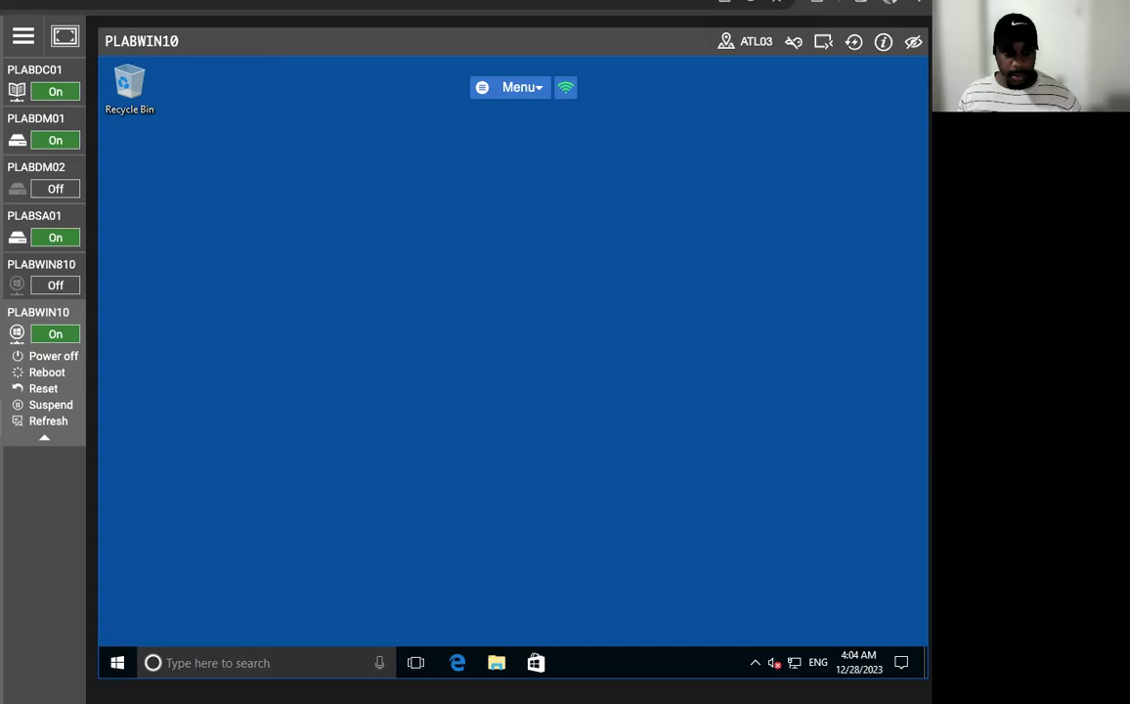
{"action": "left_click", "coordinate": [902, 663]}
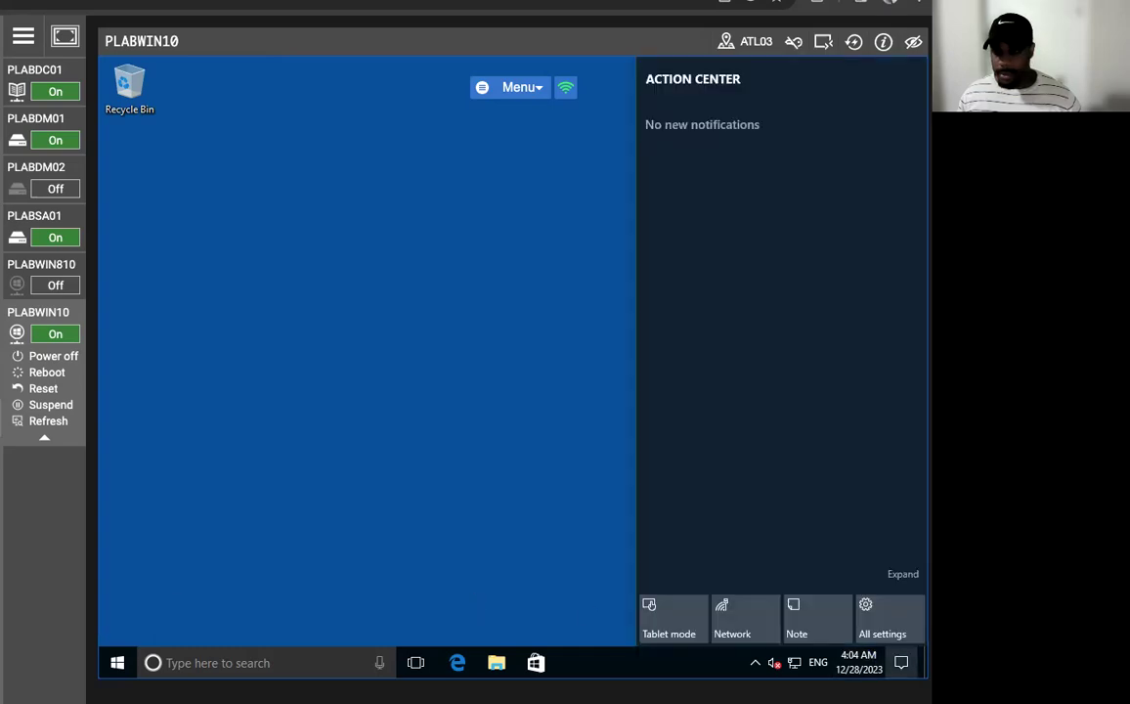
{"action": "left_click", "coordinate": [902, 663]}
{"action": "left_click", "coordinate": [753, 666]}
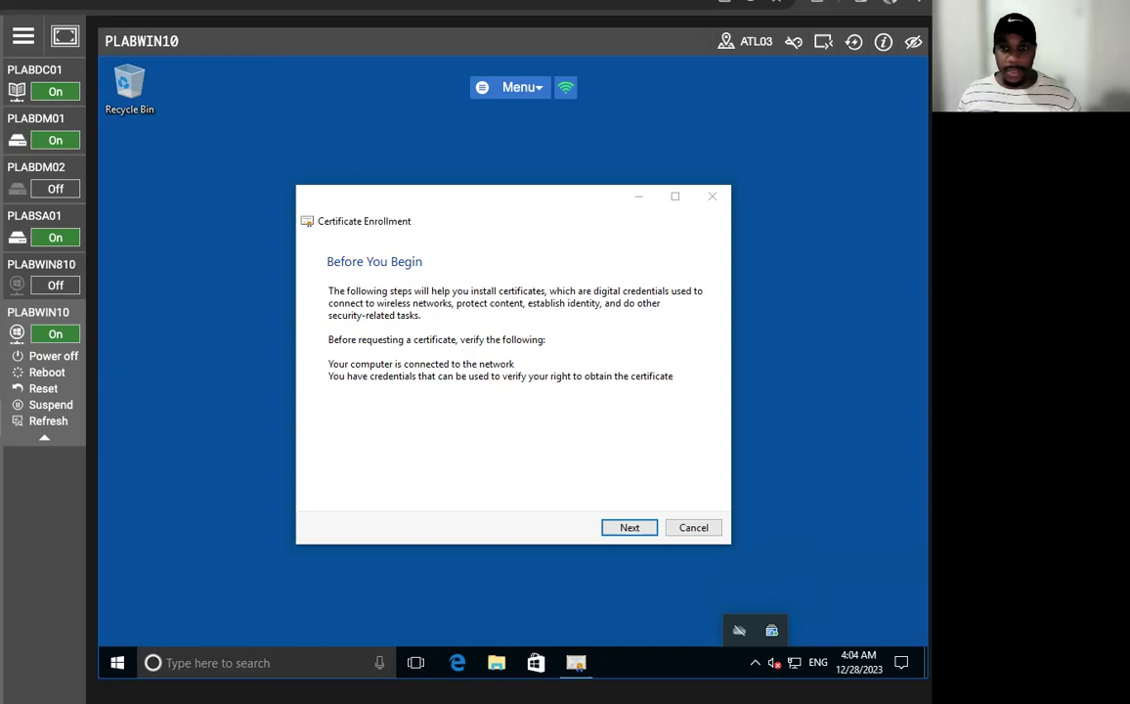
- Enroll the SecureUser certificate and close the wizard once it reports success
{"action": "left_click", "coordinate": [627, 527]}
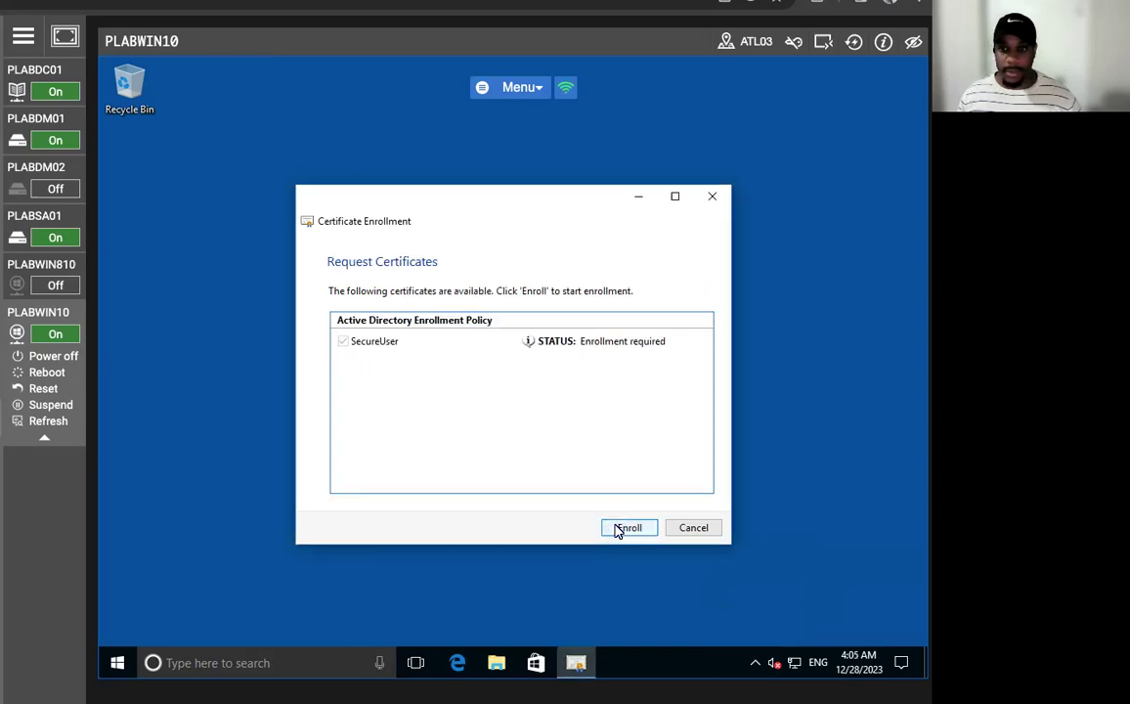
{"action": "left_click", "coordinate": [618, 529]}
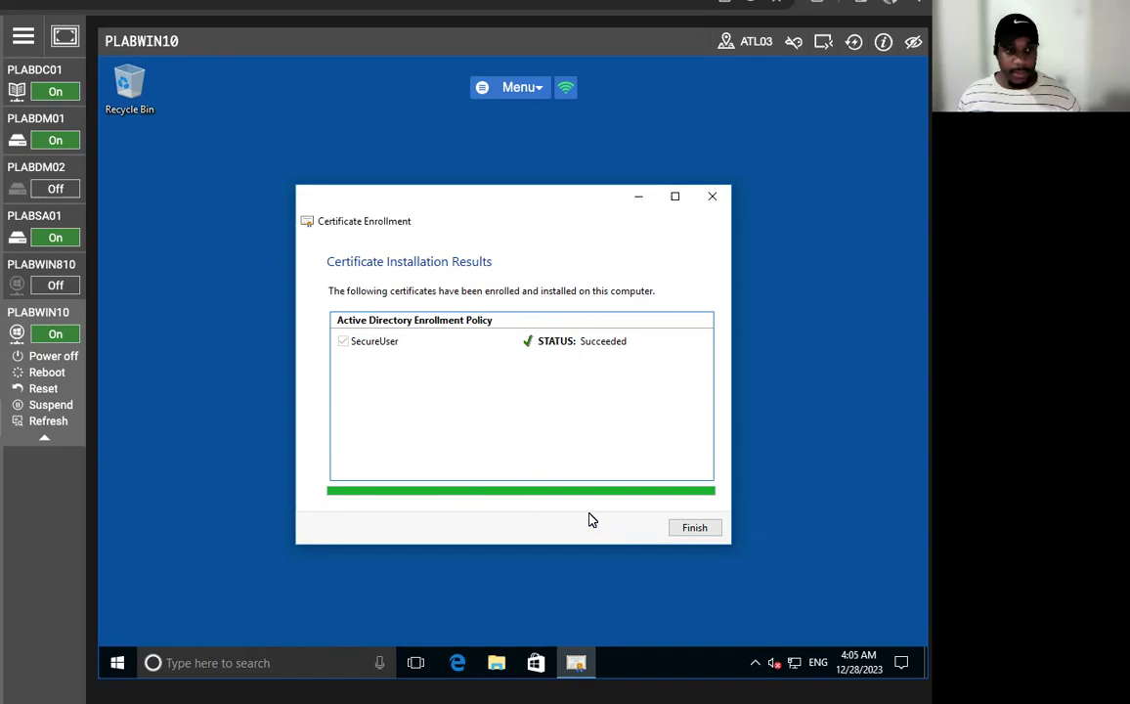
{"action": "left_click", "coordinate": [681, 527]}
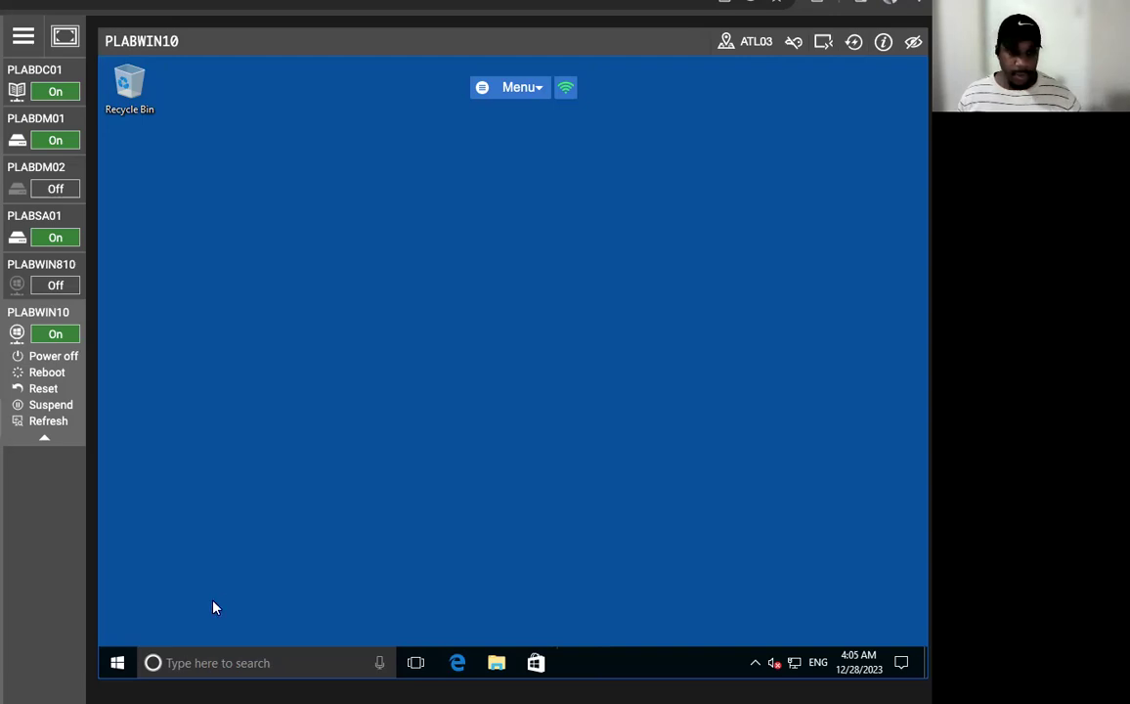
- Sign out of Windows 10, then reconnect to PLABWIN10 until the sign-in screen appears
{"action": "right_click", "coordinate": [117, 662]}
{"action": "mouse_move", "coordinate": [224, 618]}
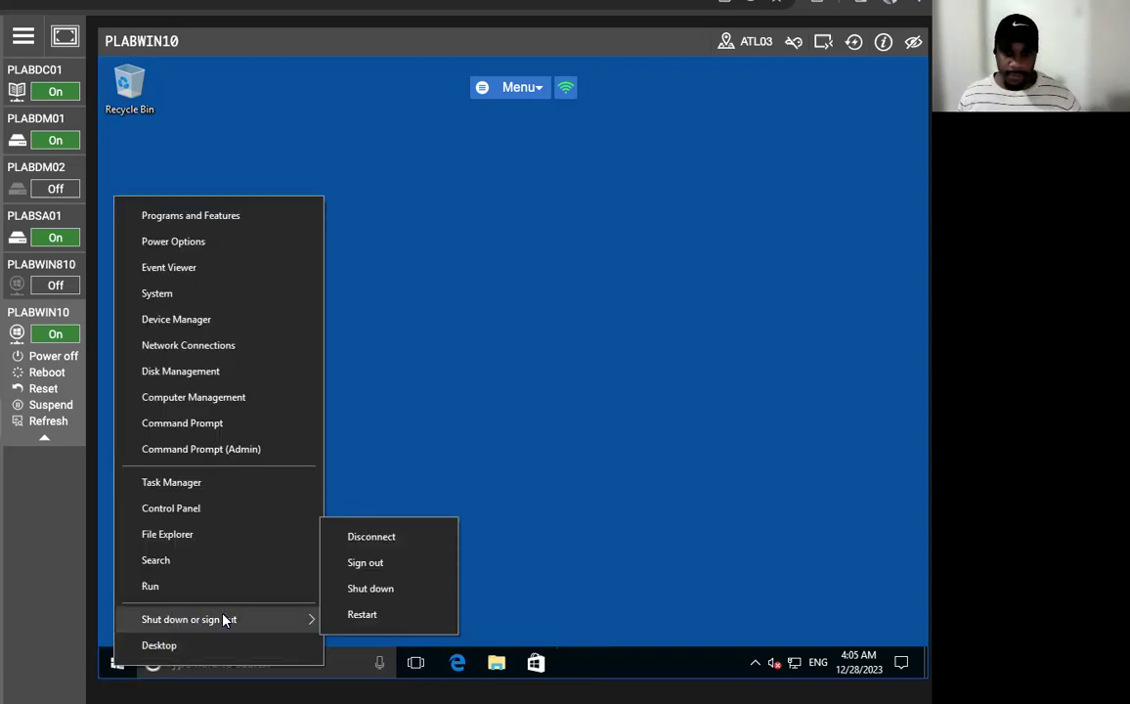
{"action": "left_click", "coordinate": [396, 562]}
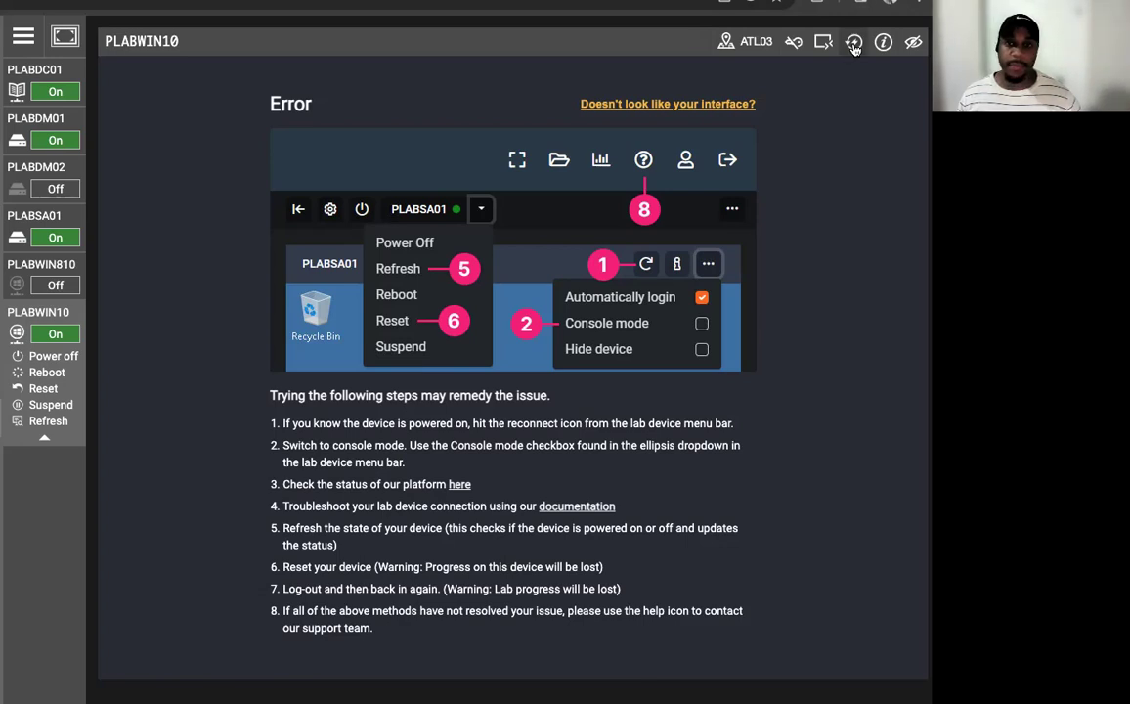
{"action": "left_click", "coordinate": [853, 45]}
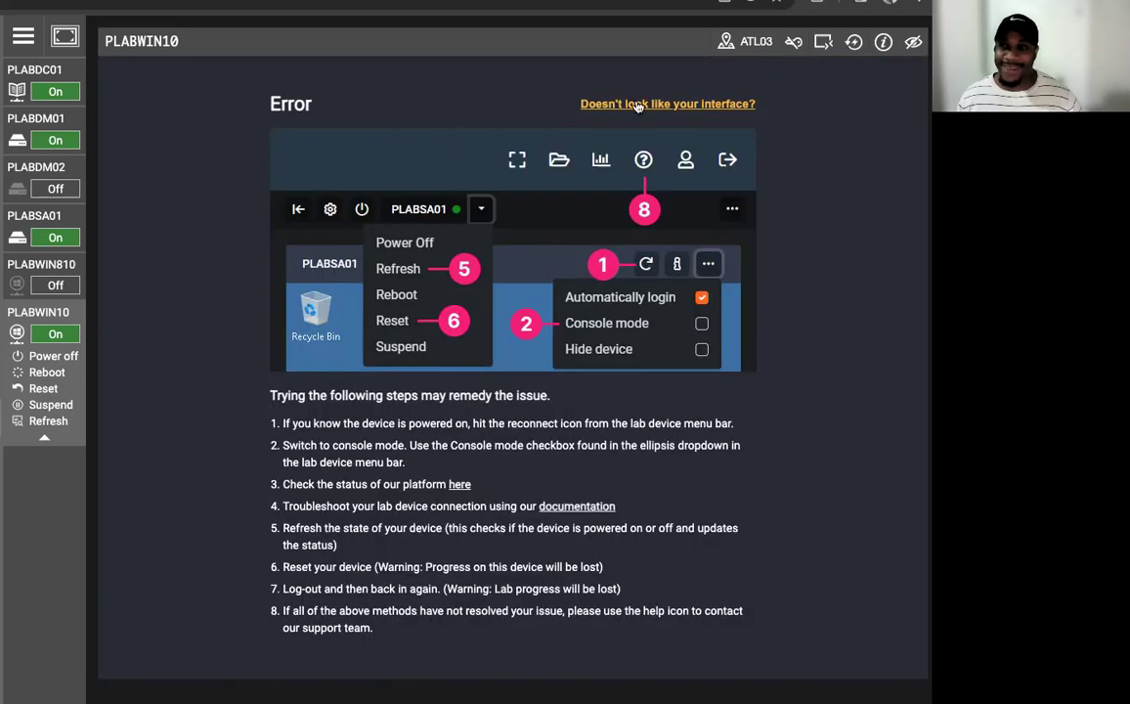
{"action": "left_click", "coordinate": [853, 45]}
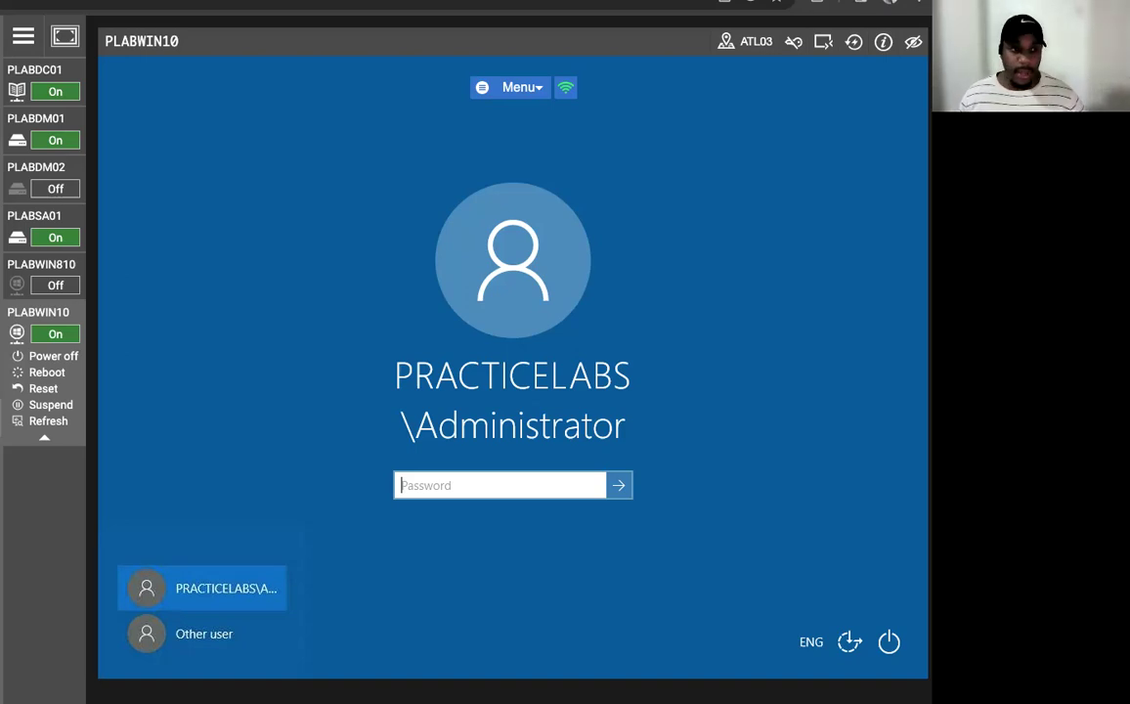
- On PLABDM01, issue the Key Recovery Agent template in the Certification Authority console, then minimize it
{"action": "left_click", "coordinate": [36, 130]}
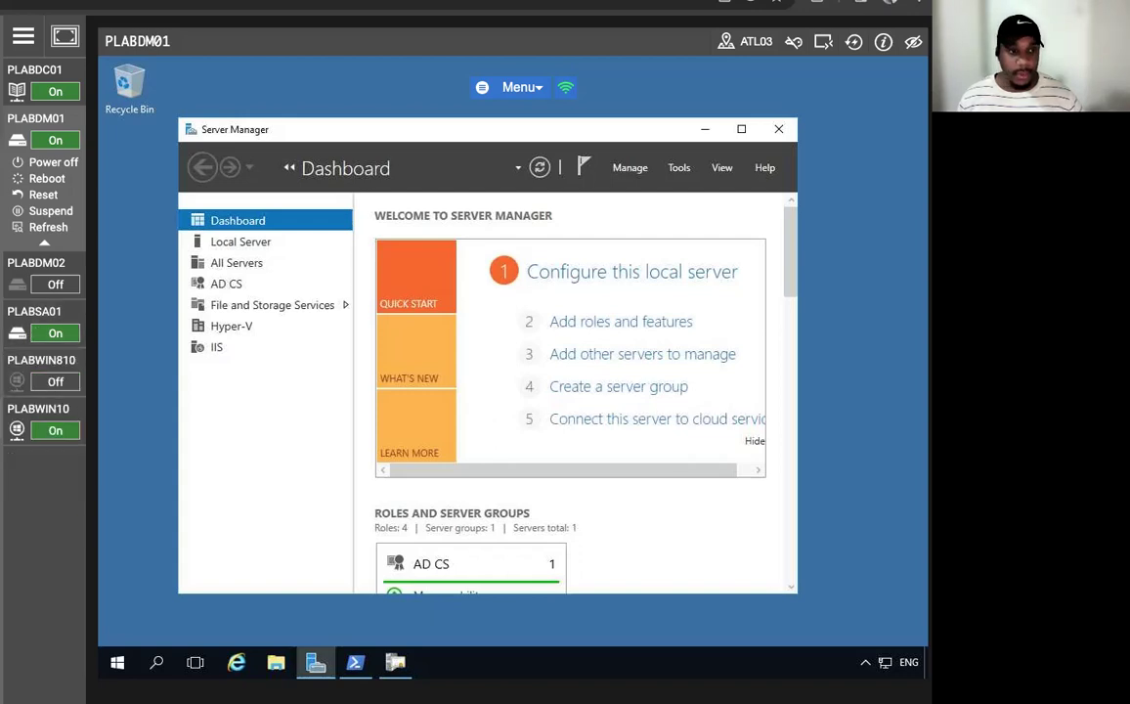
{"action": "left_click", "coordinate": [395, 664]}
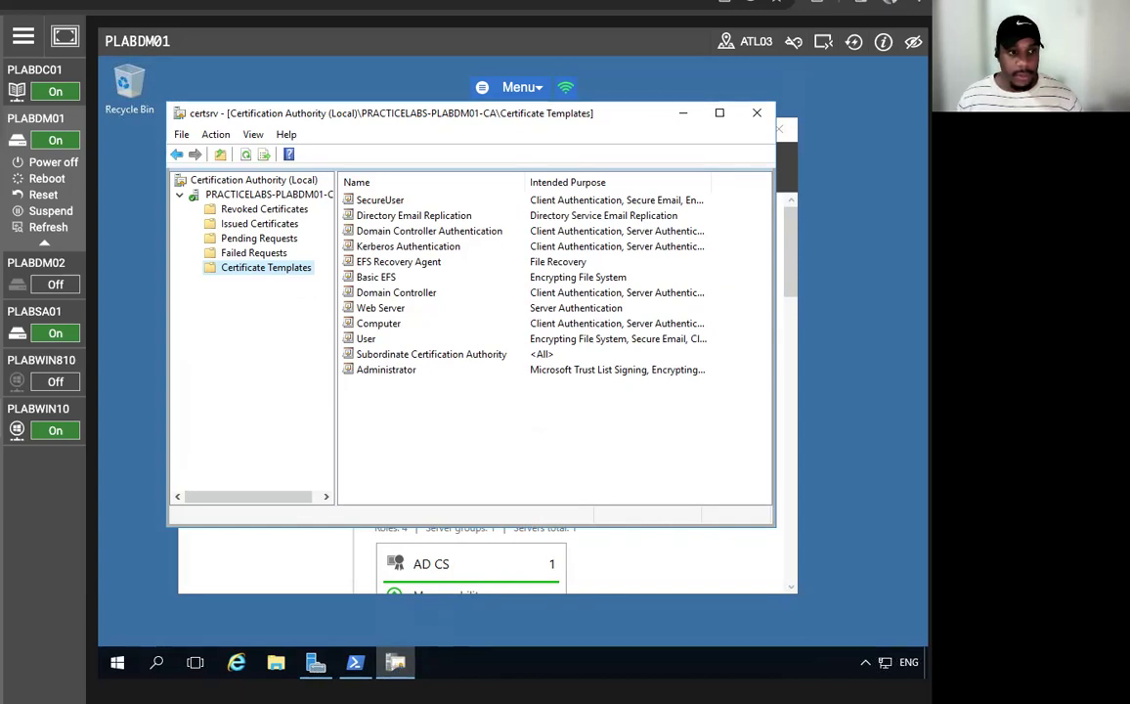
{"action": "right_click", "coordinate": [270, 269]}
{"action": "mouse_move", "coordinate": [323, 301]}
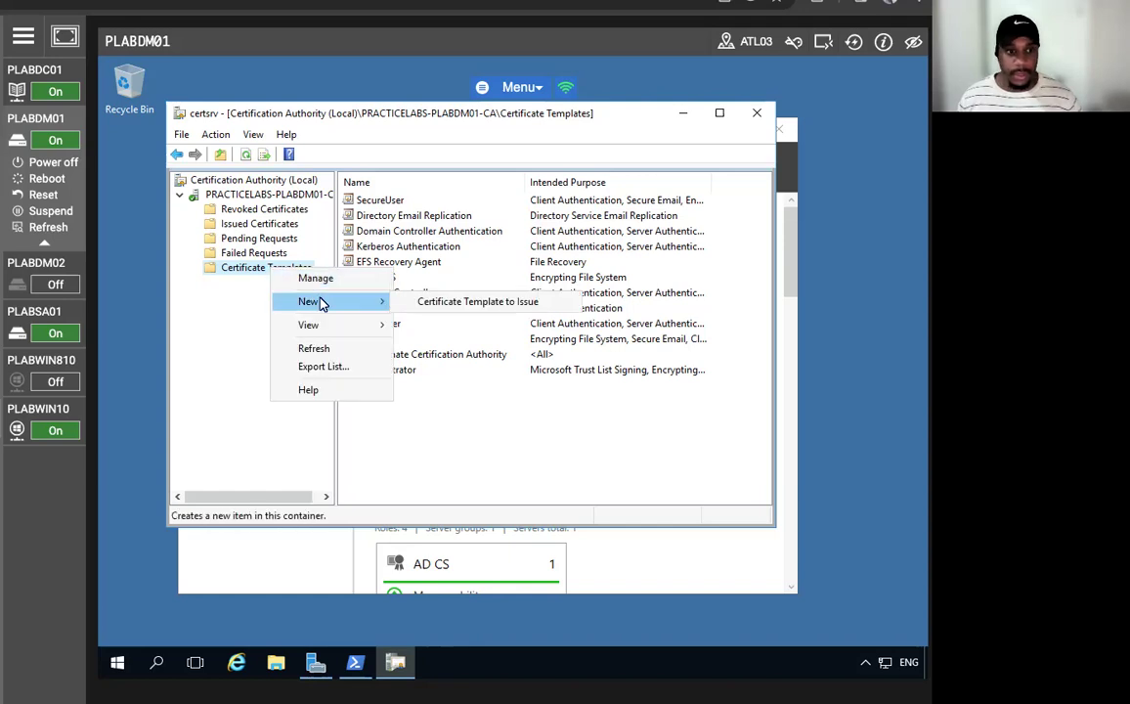
{"action": "left_click", "coordinate": [421, 302]}
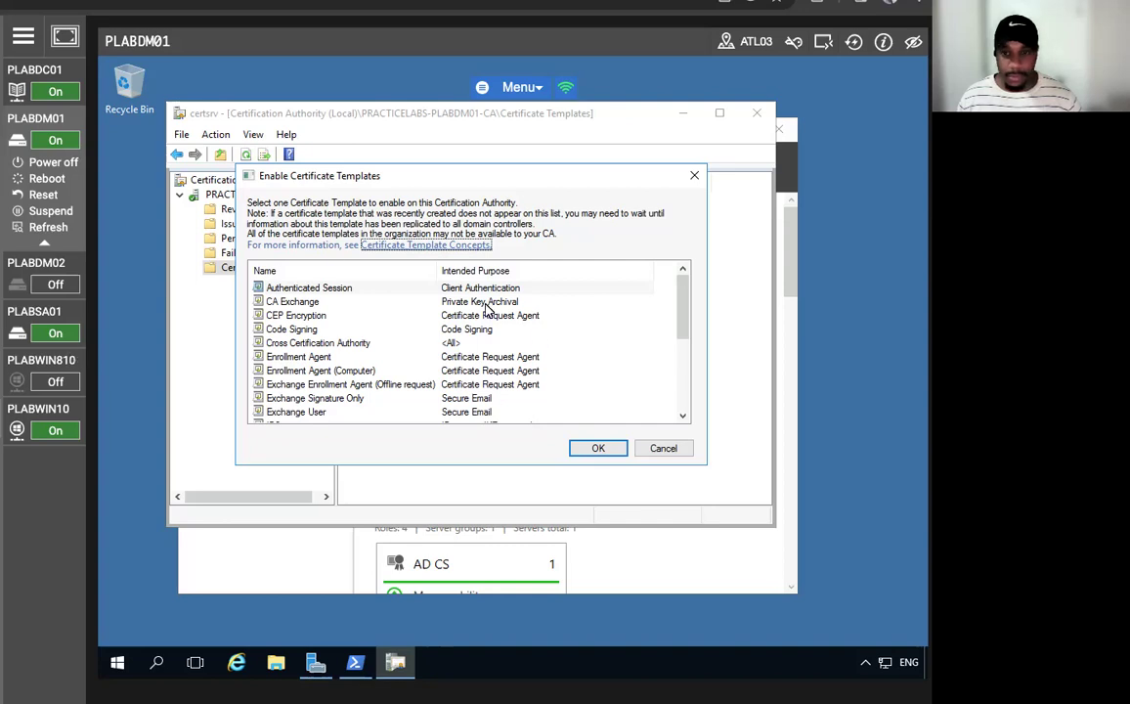
{"action": "scroll", "coordinate": [285, 332], "scroll_direction": "down", "scroll_amount": 1}
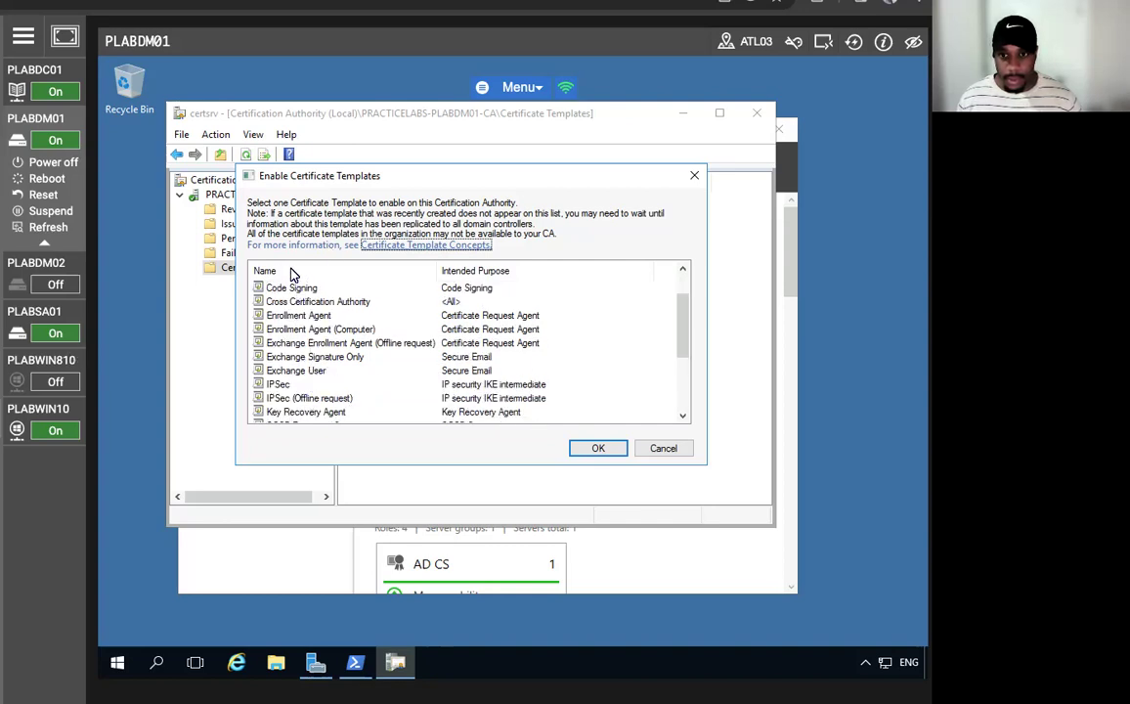
{"action": "scroll", "coordinate": [288, 322], "scroll_direction": "down", "scroll_amount": 3}
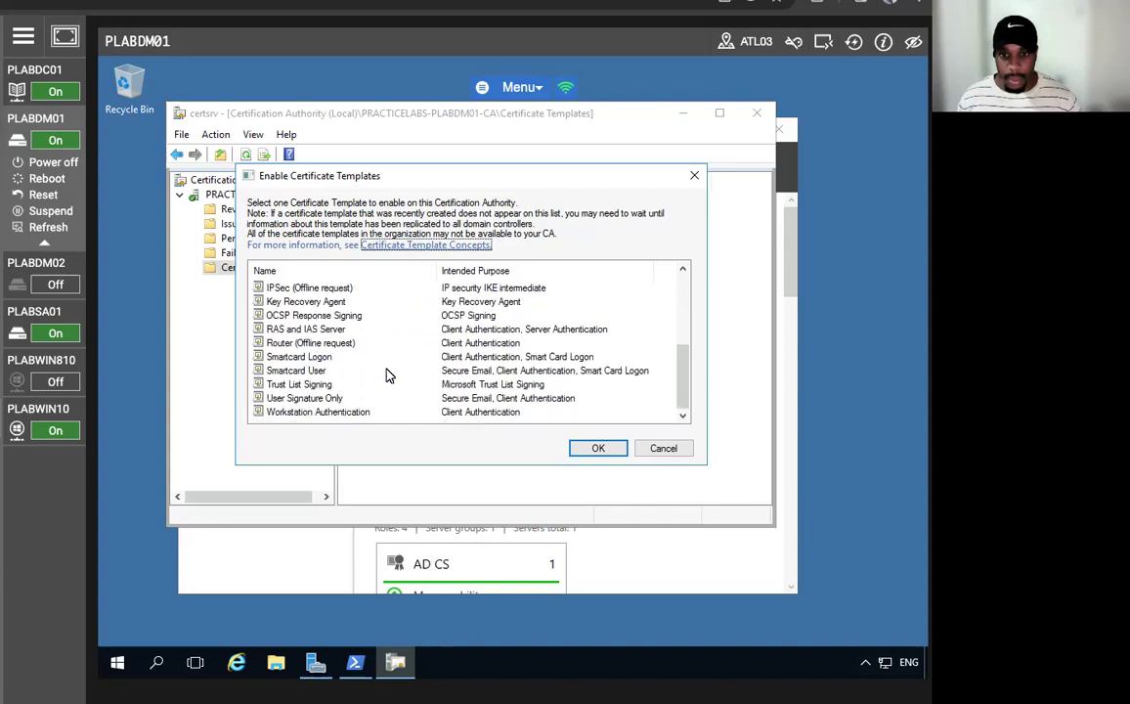
{"action": "left_click_drag", "start_coordinate": [682, 383], "coordinate": [685, 360]}
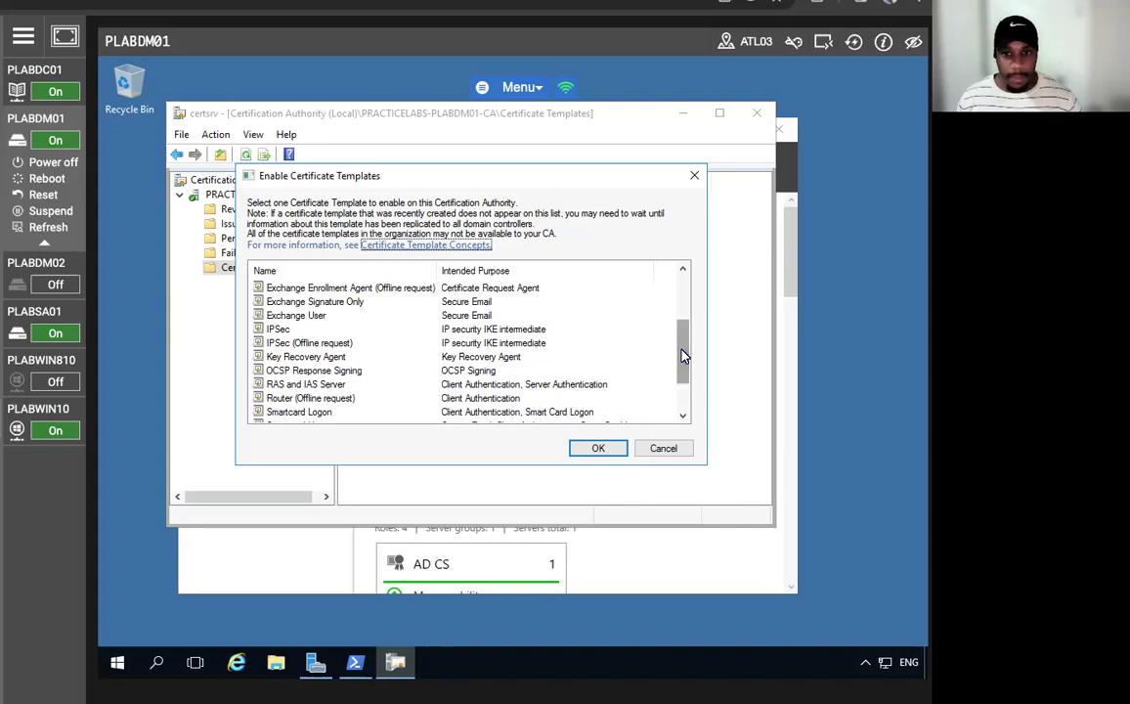
{"action": "left_click", "coordinate": [332, 358]}
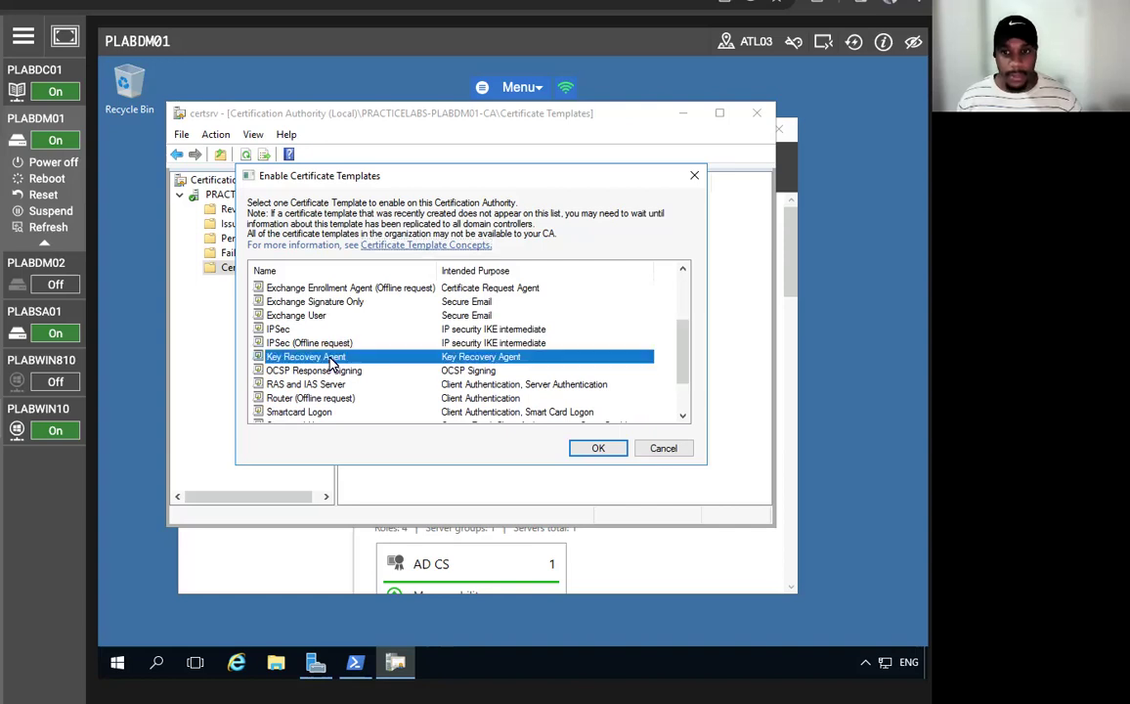
{"action": "left_click", "coordinate": [598, 449]}
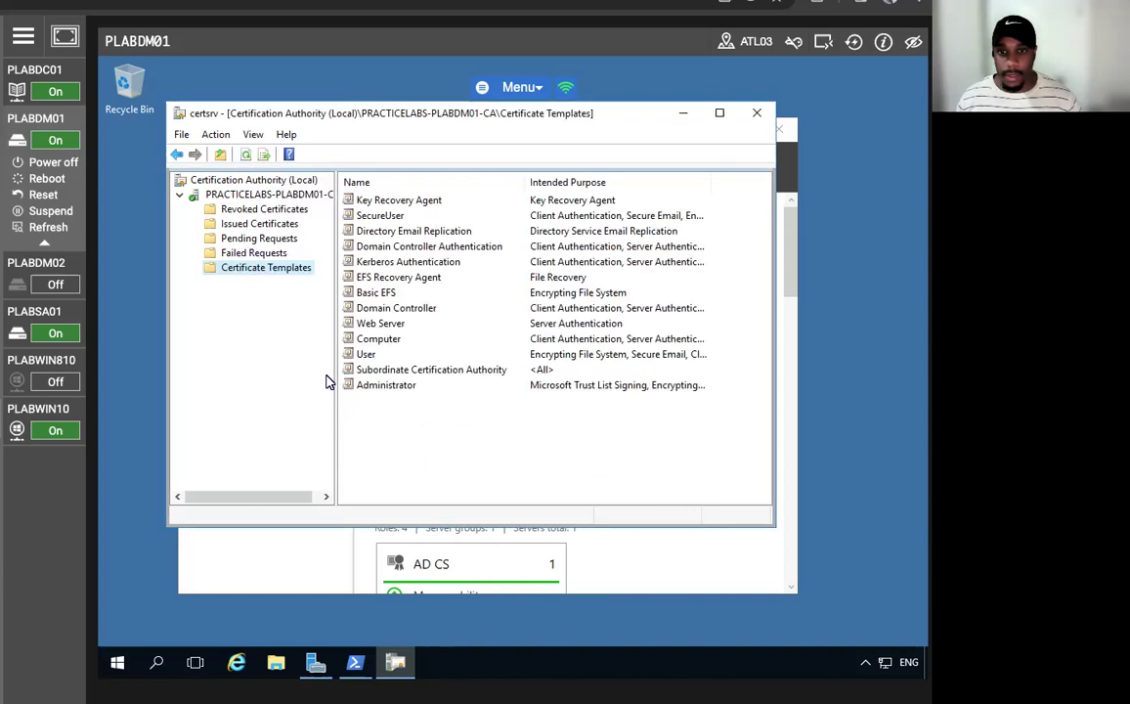
{"action": "left_click", "coordinate": [686, 115]}
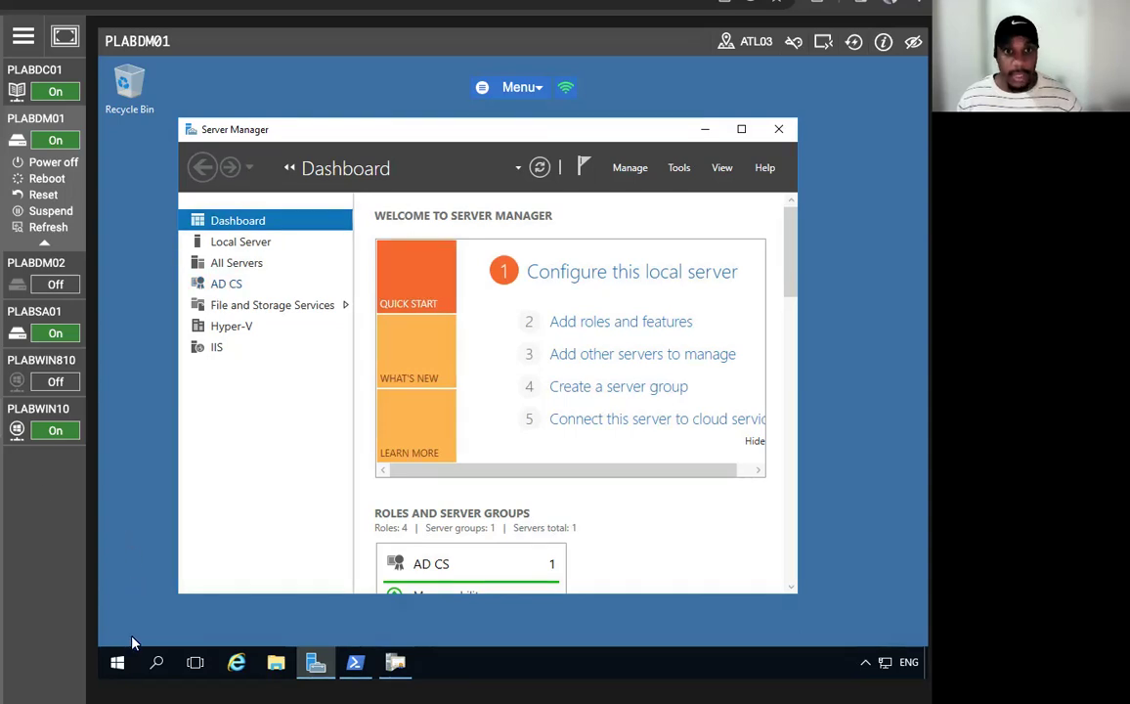
- Launch a new management console with mmc from the Run dialog
{"action": "right_click", "coordinate": [116, 662]}
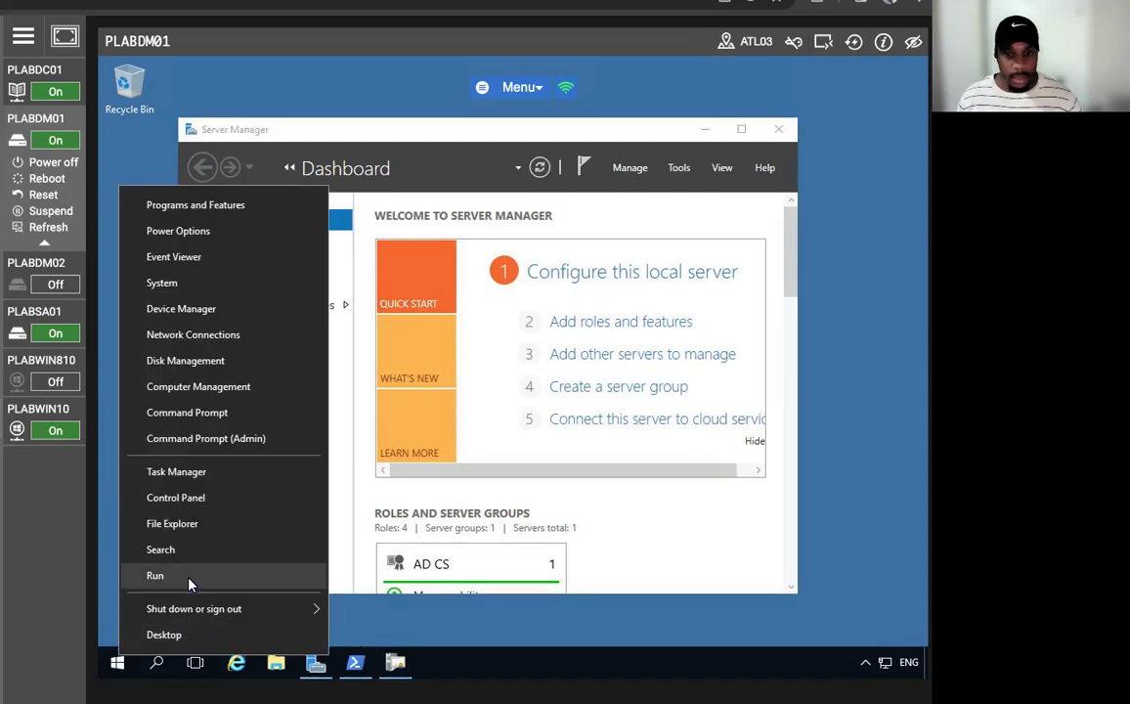
{"action": "left_click", "coordinate": [154, 575]}
{"action": "type", "text": "mmc"}
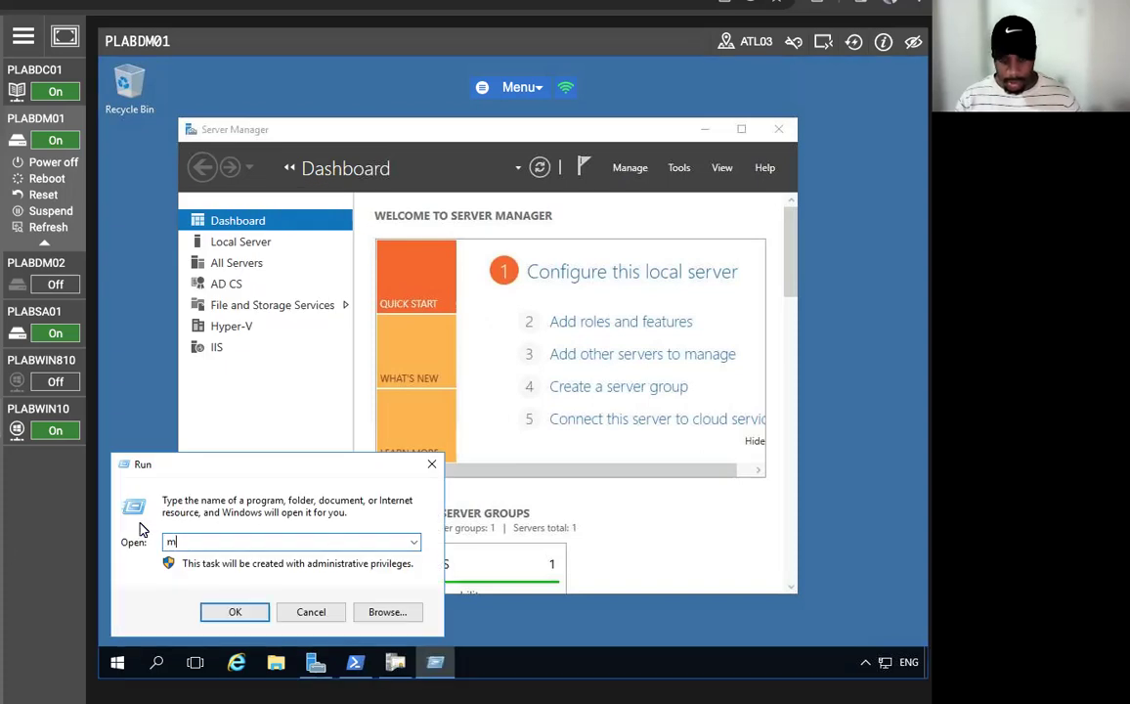
{"action": "key", "text": "Return"}
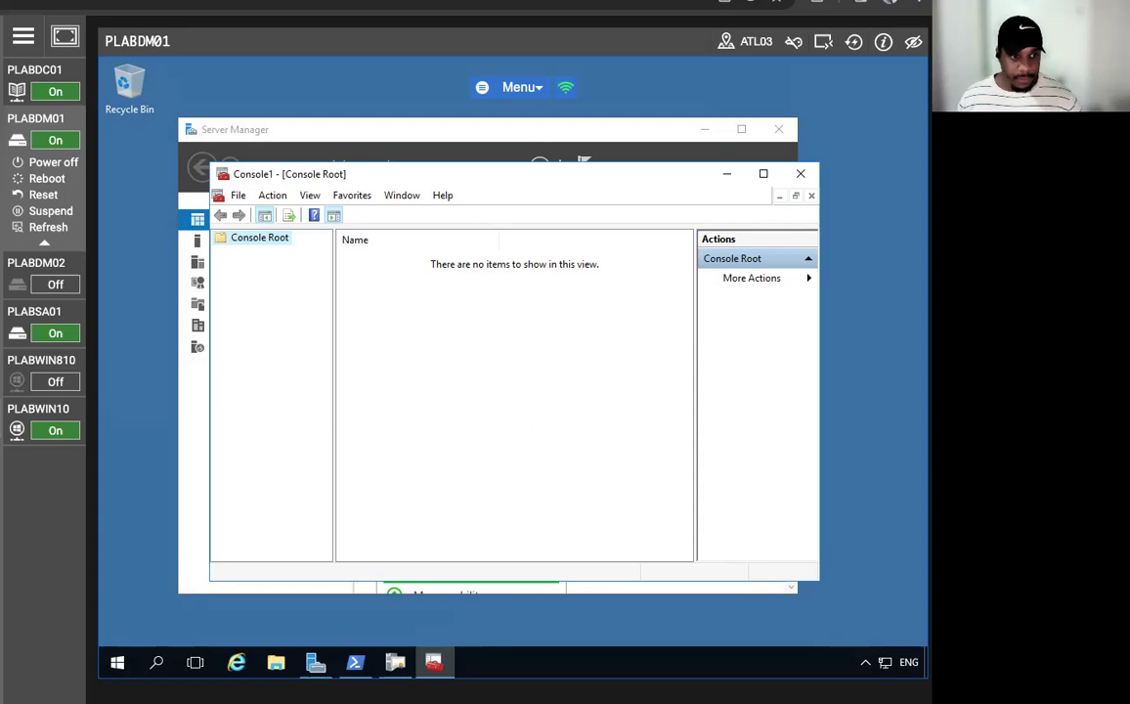
- Add the Certificates snap-in for My user account and expand Certificates - Current User
{"action": "left_click", "coordinate": [239, 195]}
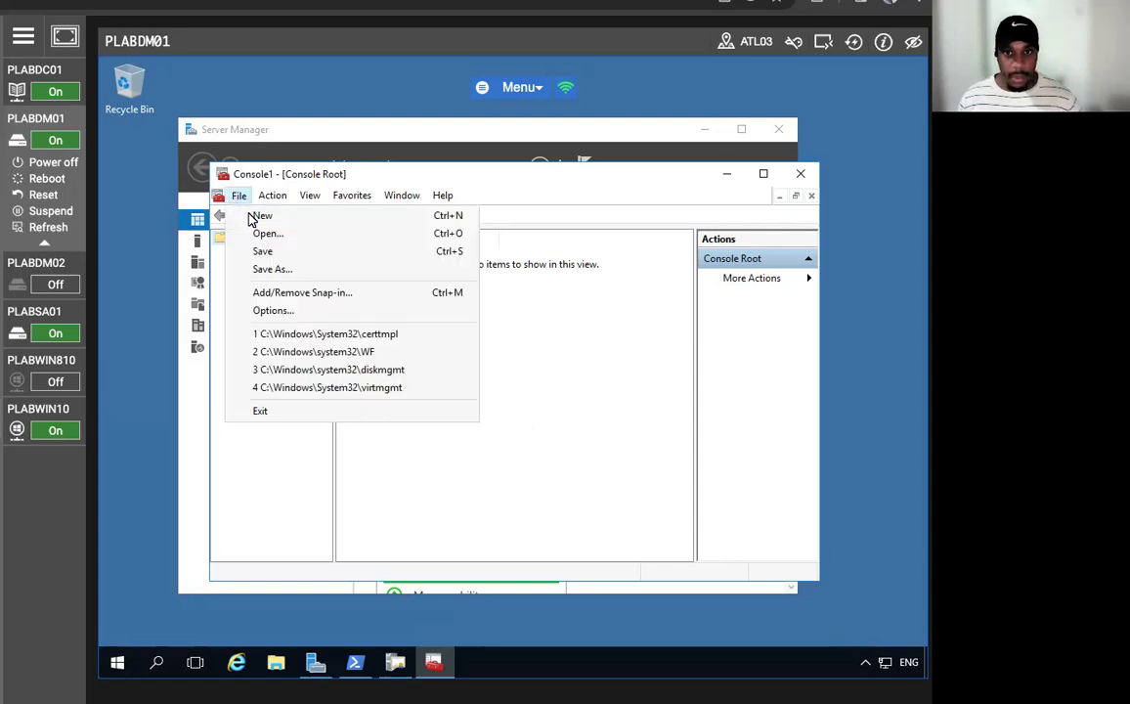
{"action": "left_click", "coordinate": [285, 294]}
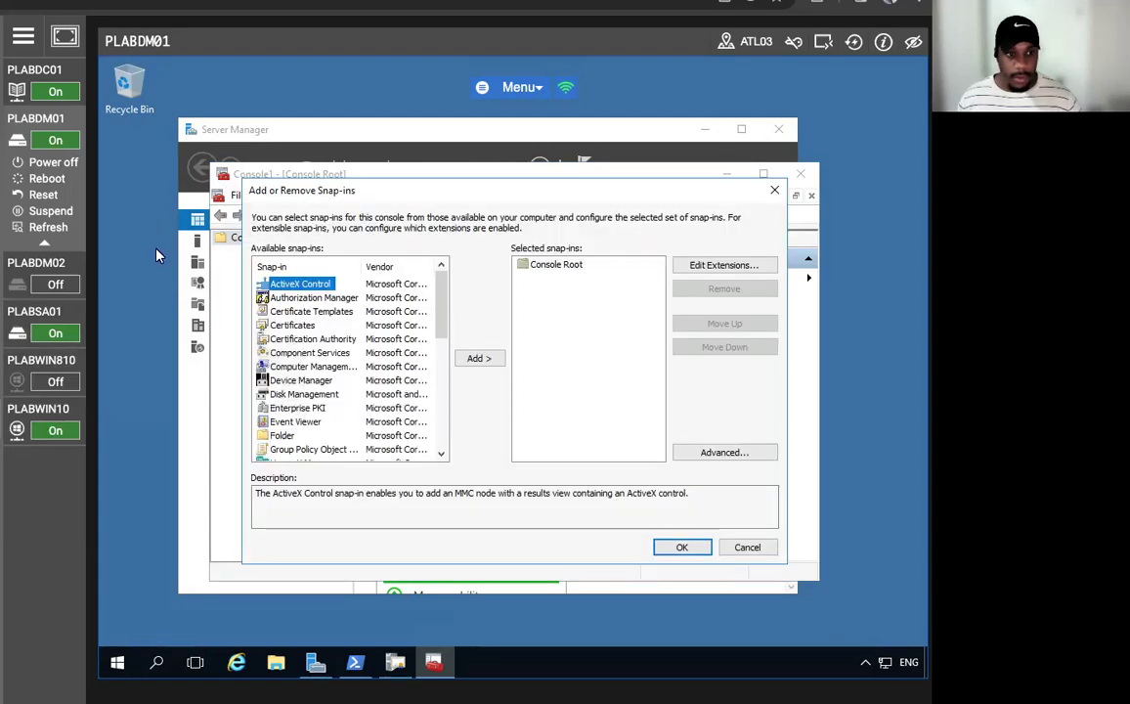
{"action": "left_click", "coordinate": [291, 324]}
{"action": "left_click", "coordinate": [478, 358]}
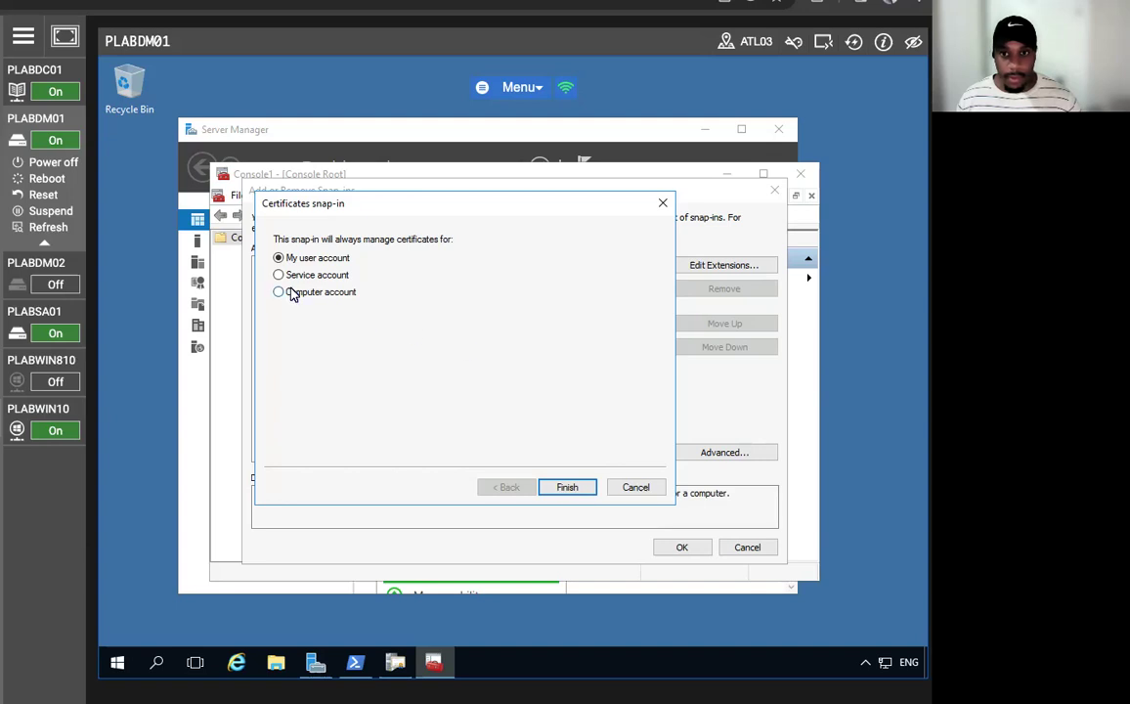
{"action": "left_click", "coordinate": [564, 489]}
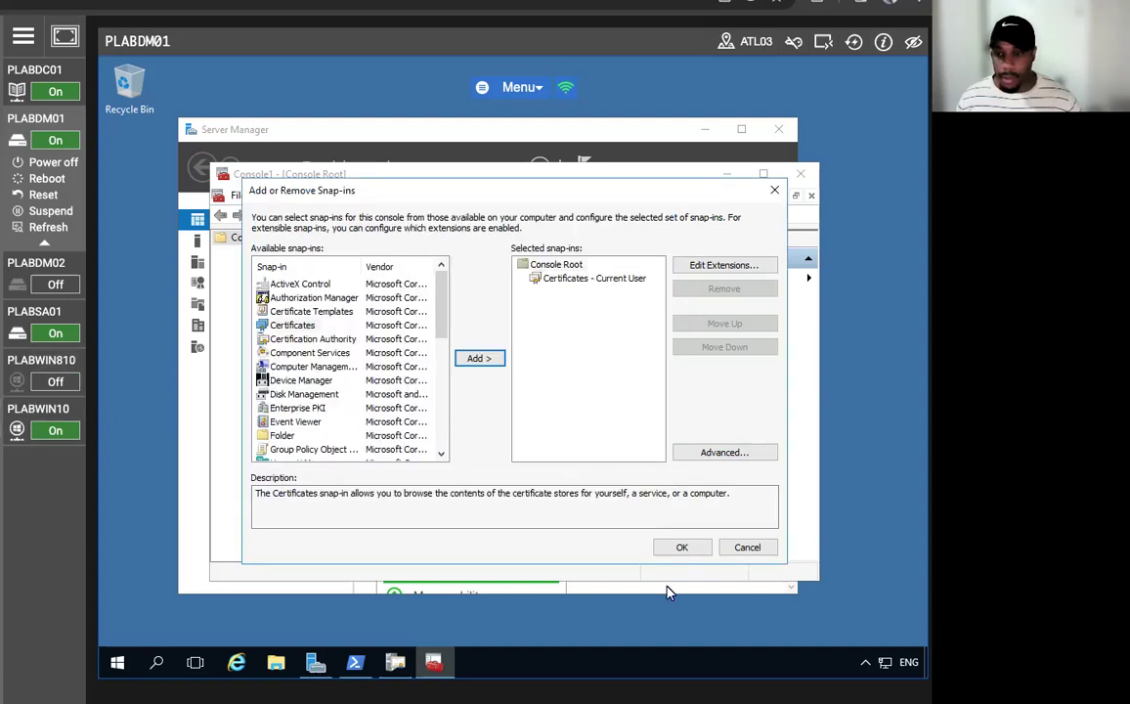
{"action": "left_click", "coordinate": [683, 547]}
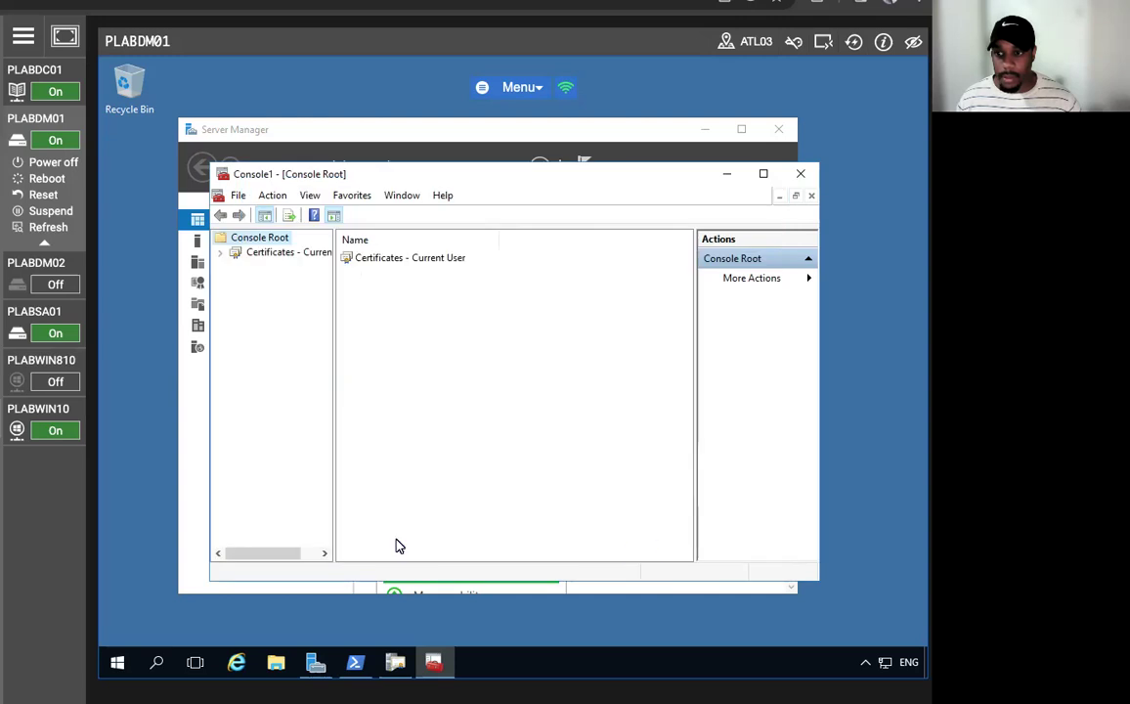
{"action": "left_click", "coordinate": [221, 252]}
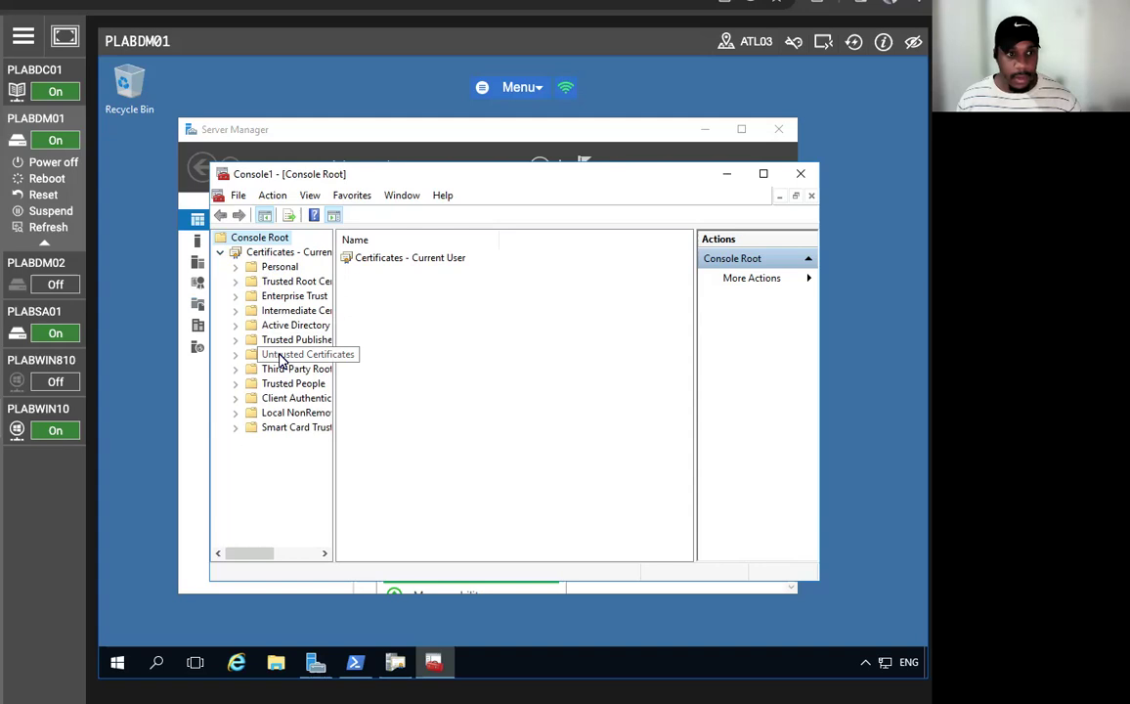
- Request a Key Recovery Agent certificate from the Personal store via Active Directory Enrollment Policy
{"action": "right_click", "coordinate": [280, 267]}
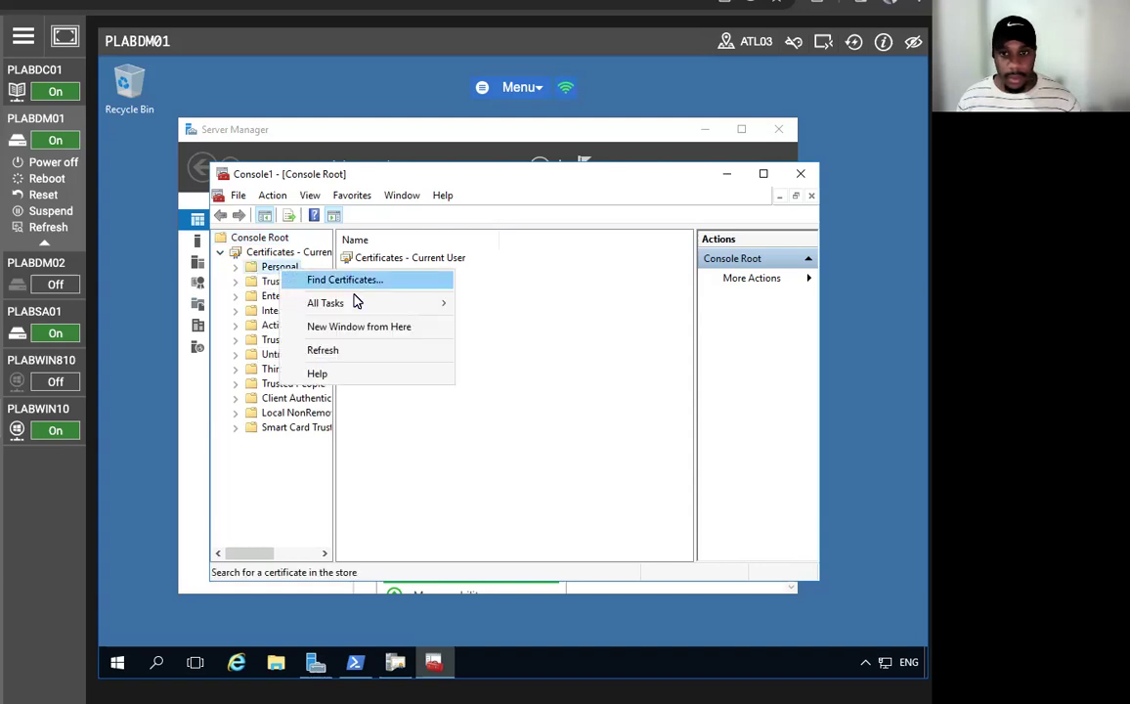
{"action": "mouse_move", "coordinate": [353, 307]}
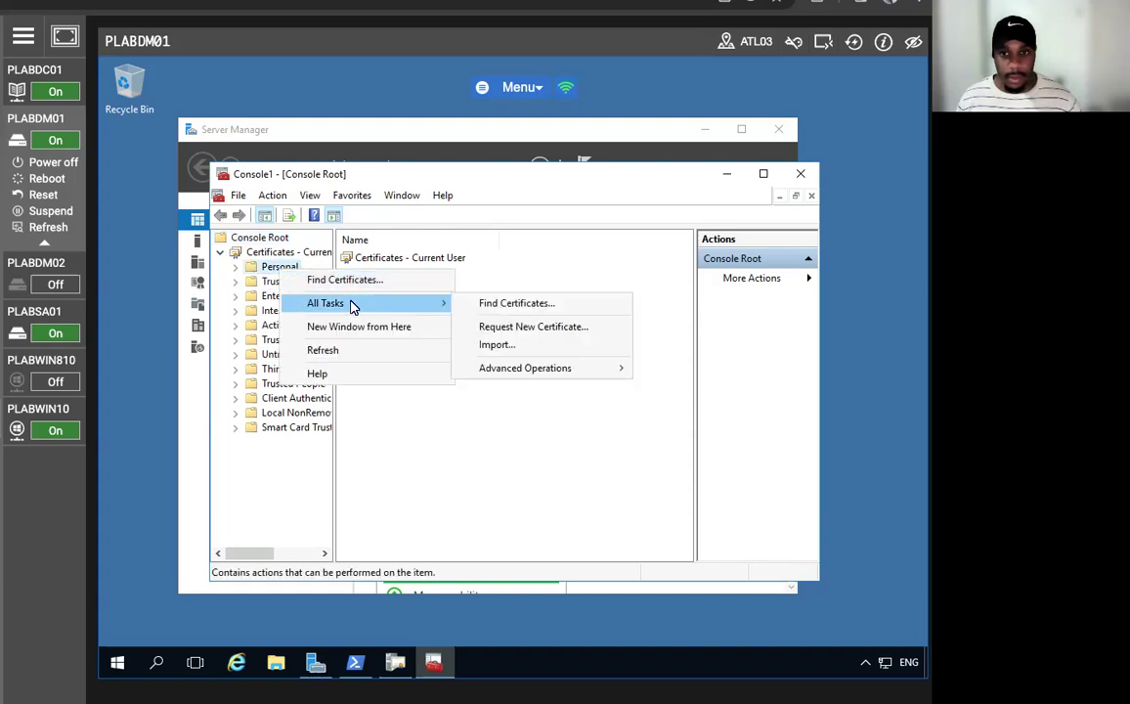
{"action": "left_click", "coordinate": [536, 327]}
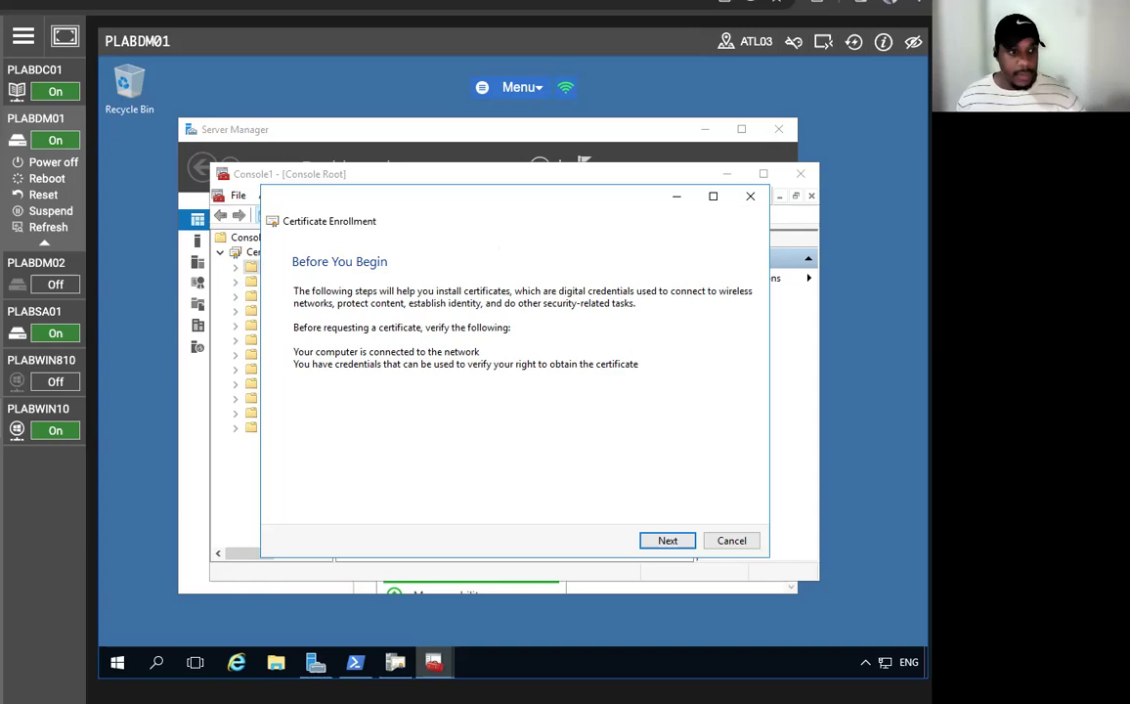
{"action": "left_click", "coordinate": [659, 541]}
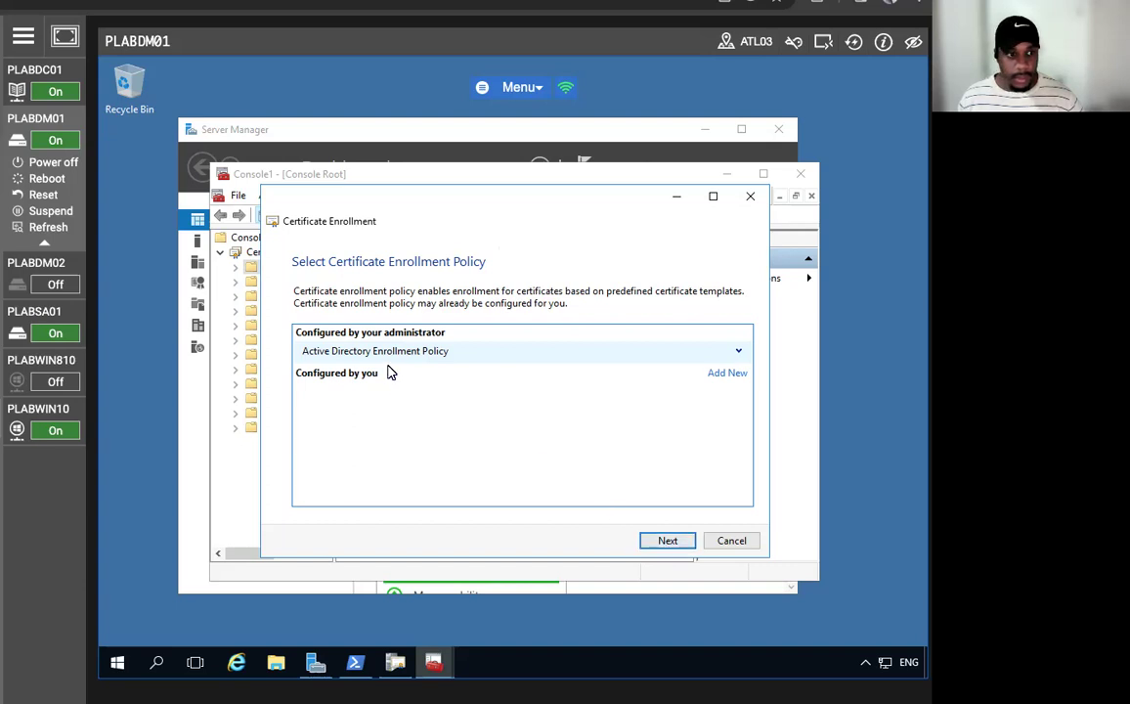
{"action": "left_click", "coordinate": [668, 542]}
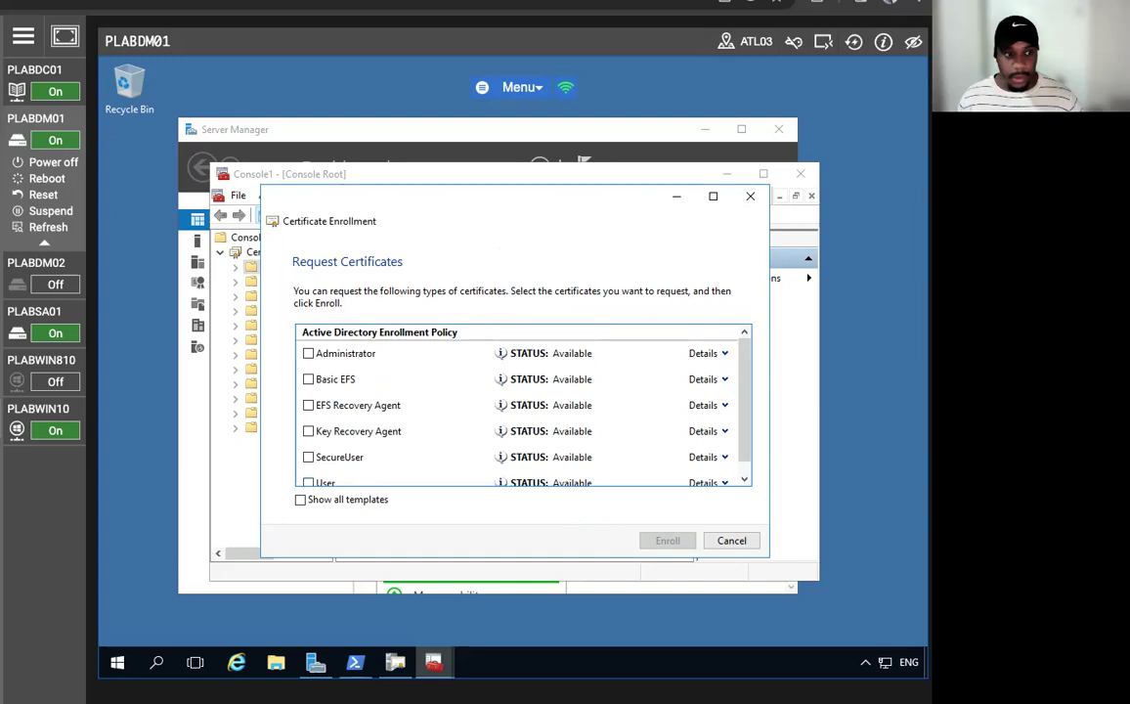
{"action": "scroll", "coordinate": [354, 449], "scroll_direction": "down", "scroll_amount": 1}
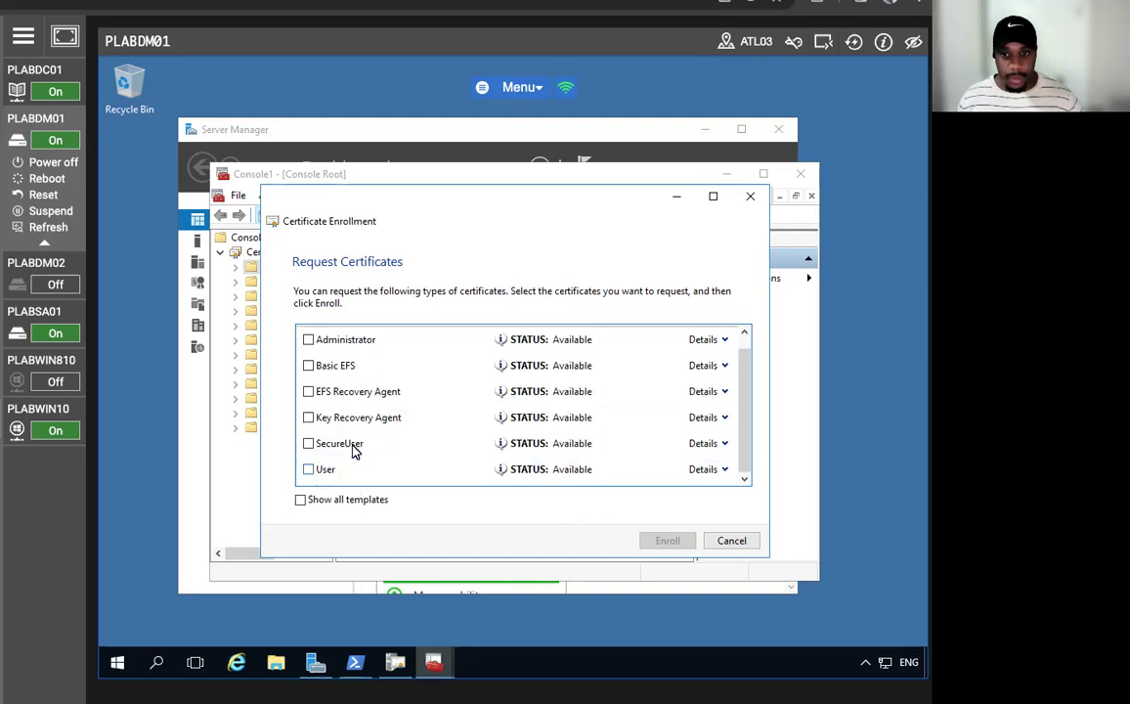
{"action": "left_click", "coordinate": [309, 418]}
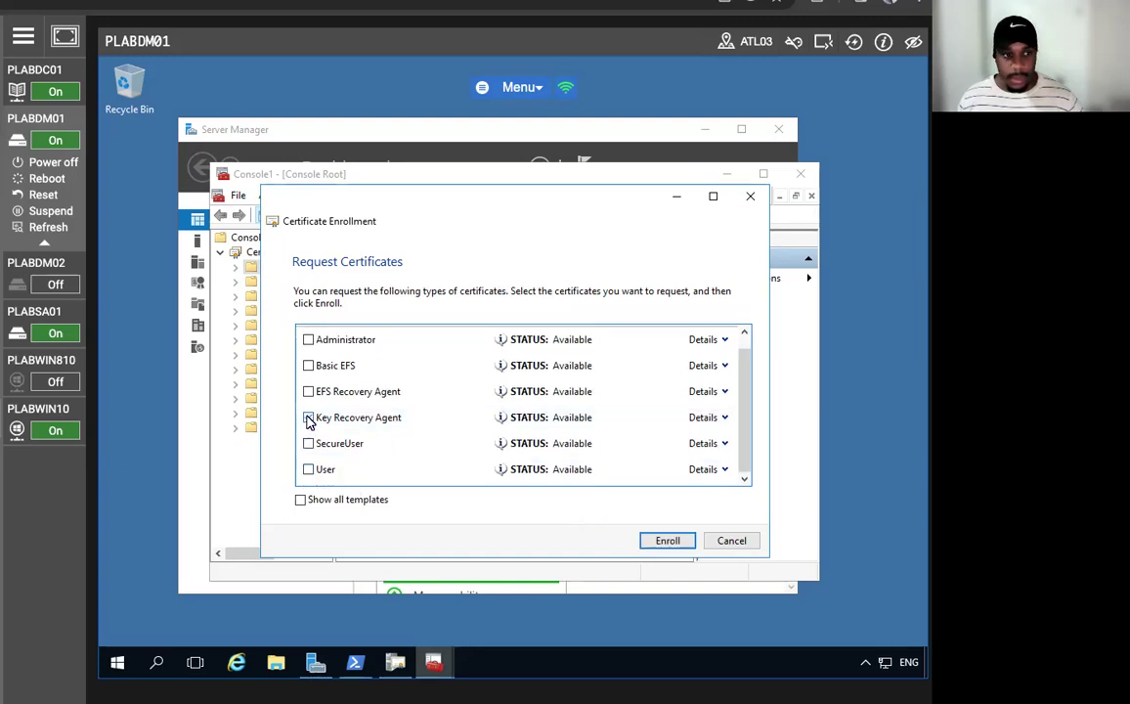
{"action": "left_click", "coordinate": [664, 540]}
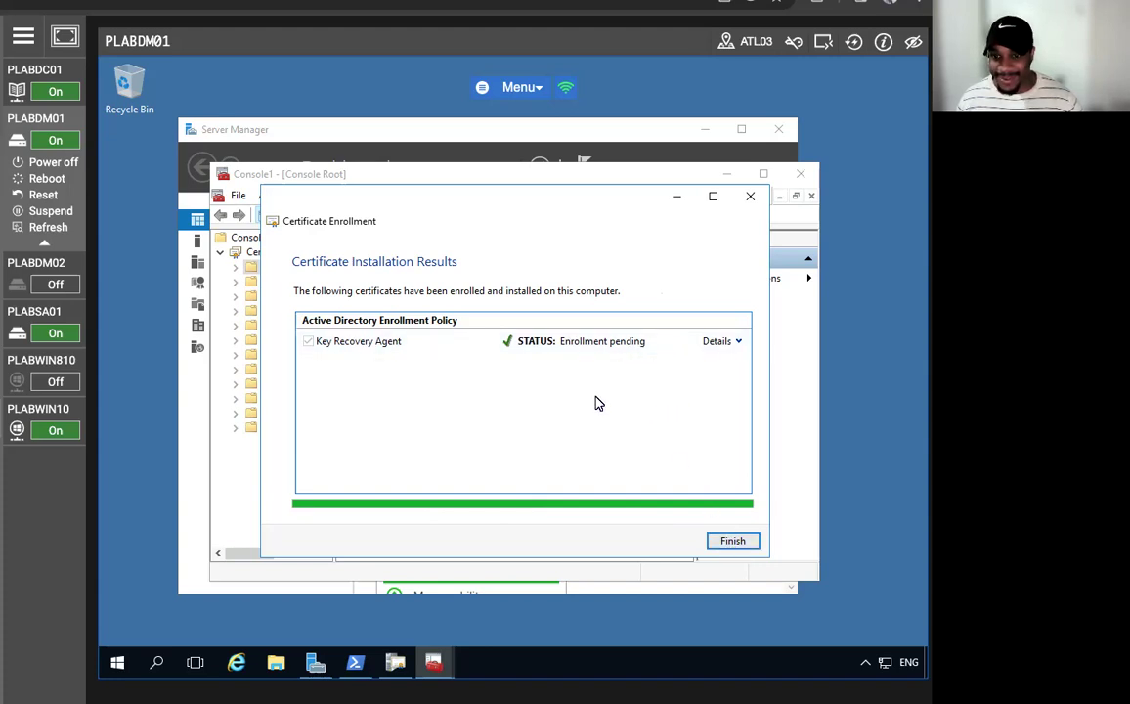
{"action": "left_click_drag", "start_coordinate": [497, 234], "coordinate": [433, 189]}
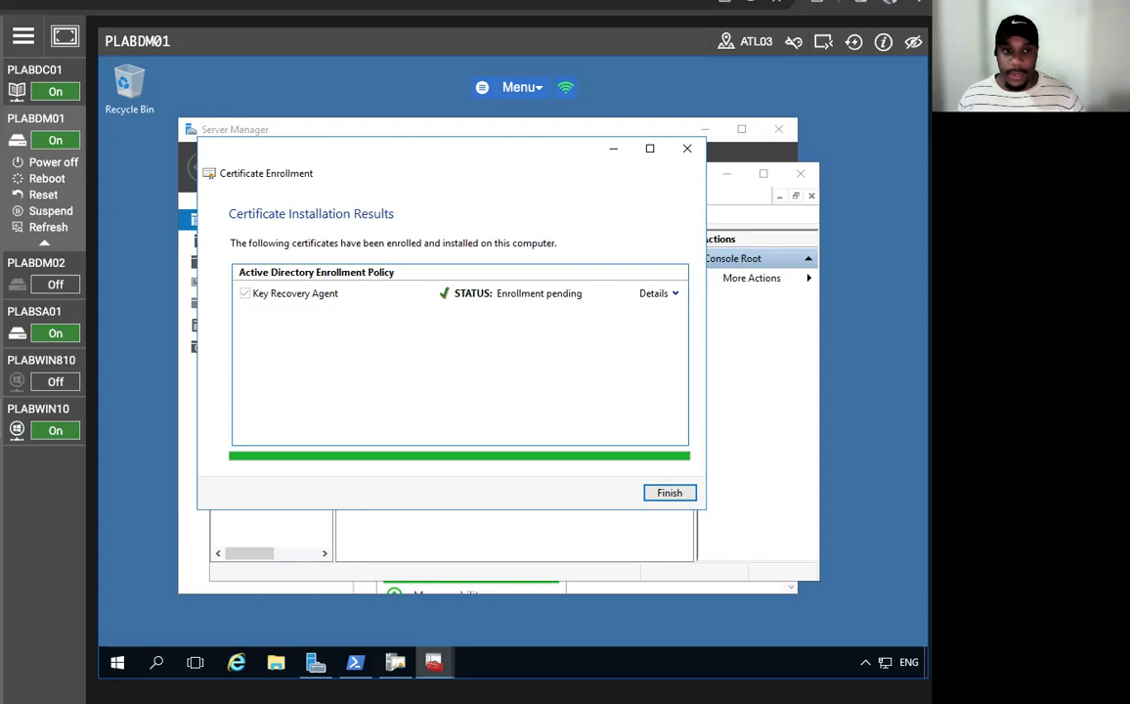
{"action": "left_click", "coordinate": [669, 494]}
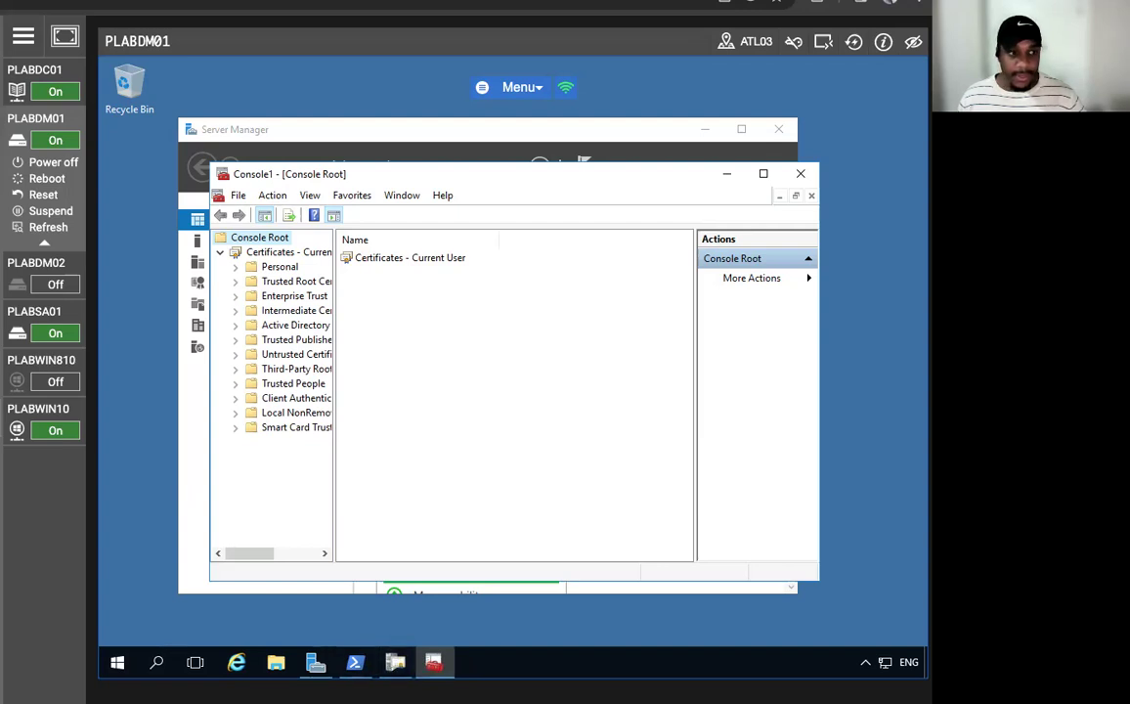
- In the Certification Authority console, issue pending request 4 and check Issued Certificates
{"action": "left_click", "coordinate": [726, 173]}
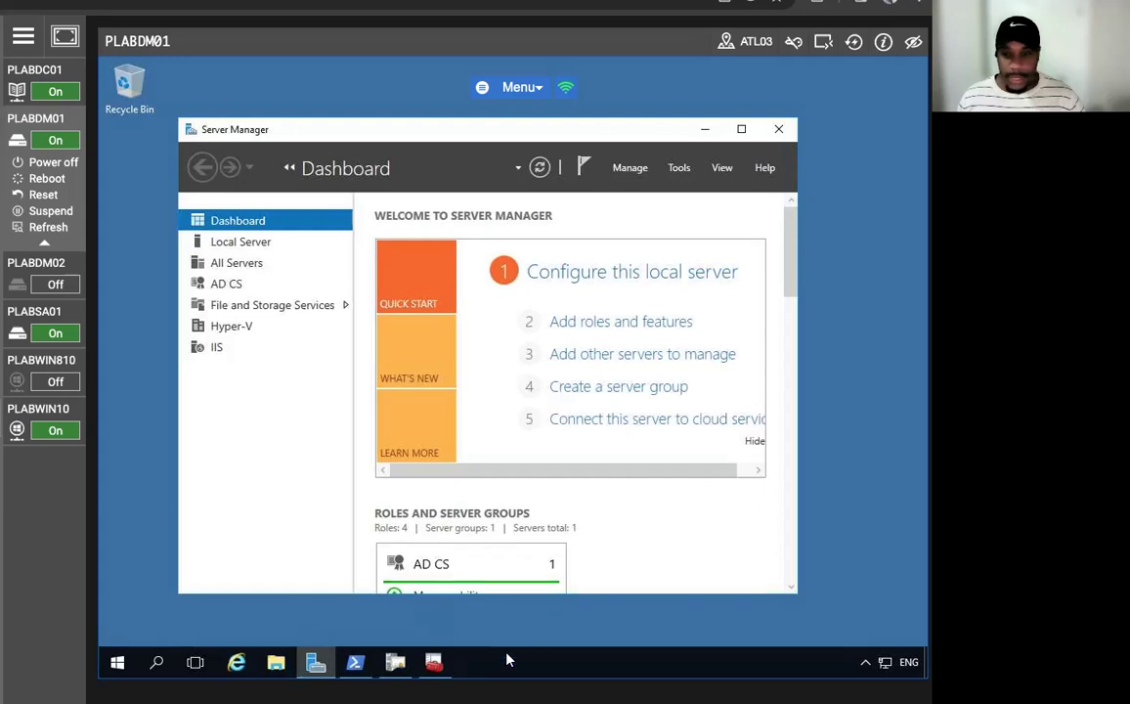
{"action": "left_click", "coordinate": [394, 663]}
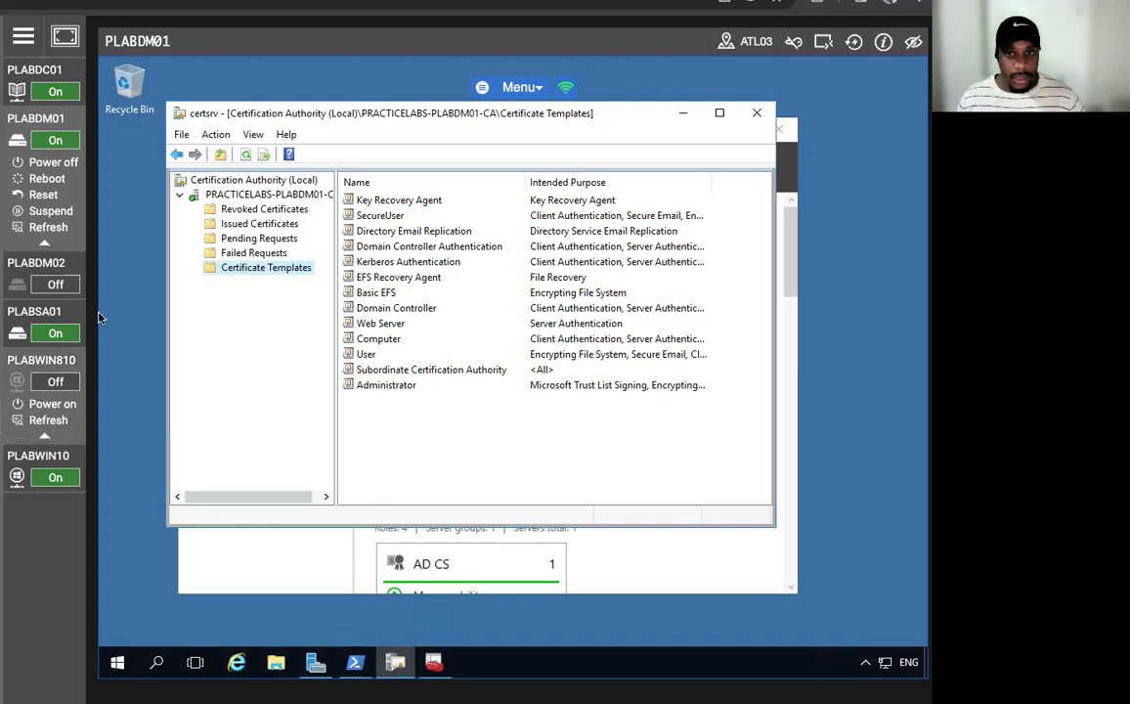
{"action": "left_click", "coordinate": [245, 157]}
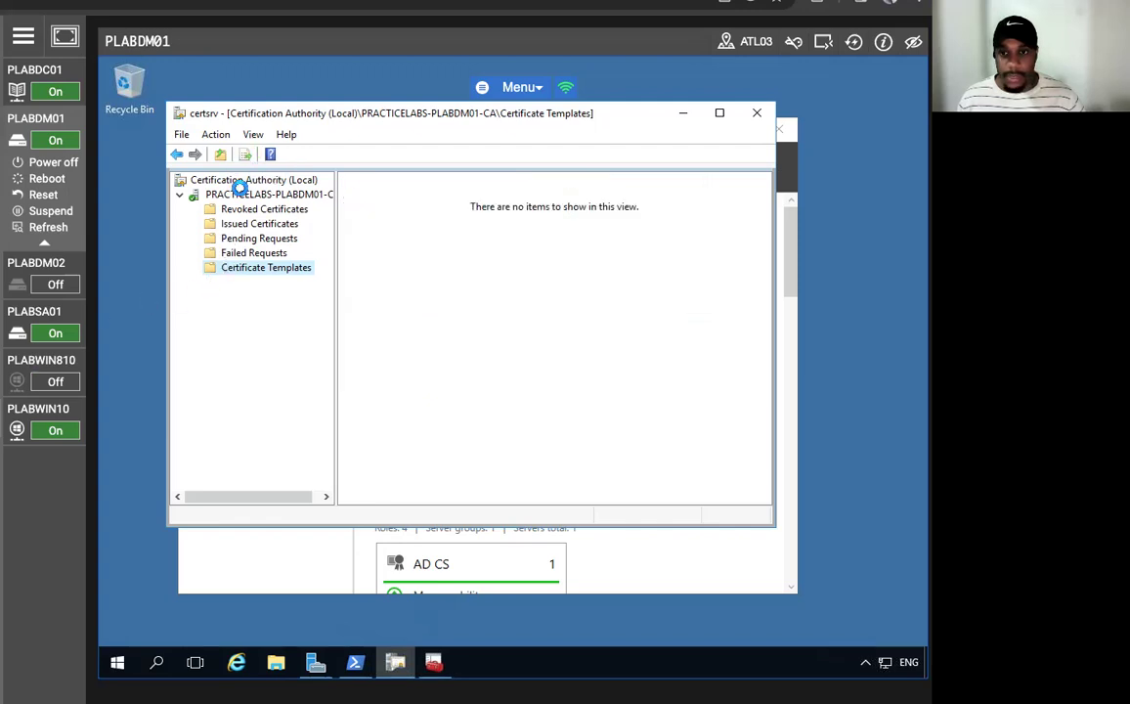
{"action": "left_click", "coordinate": [230, 238]}
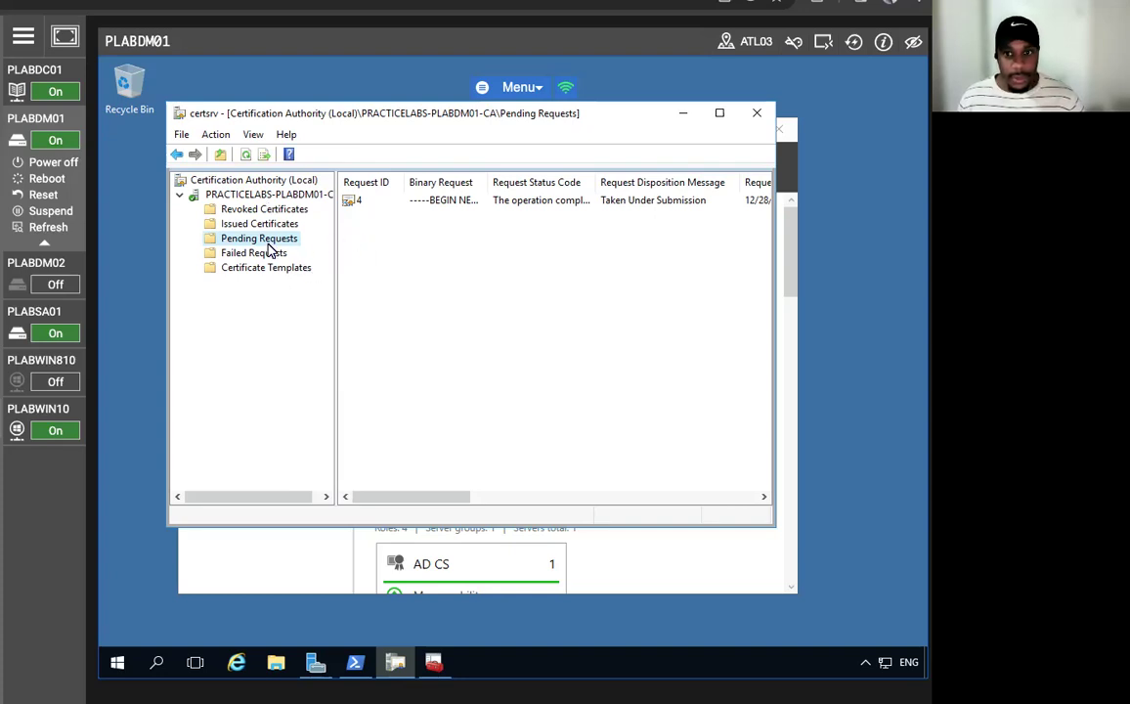
{"action": "right_click", "coordinate": [369, 205]}
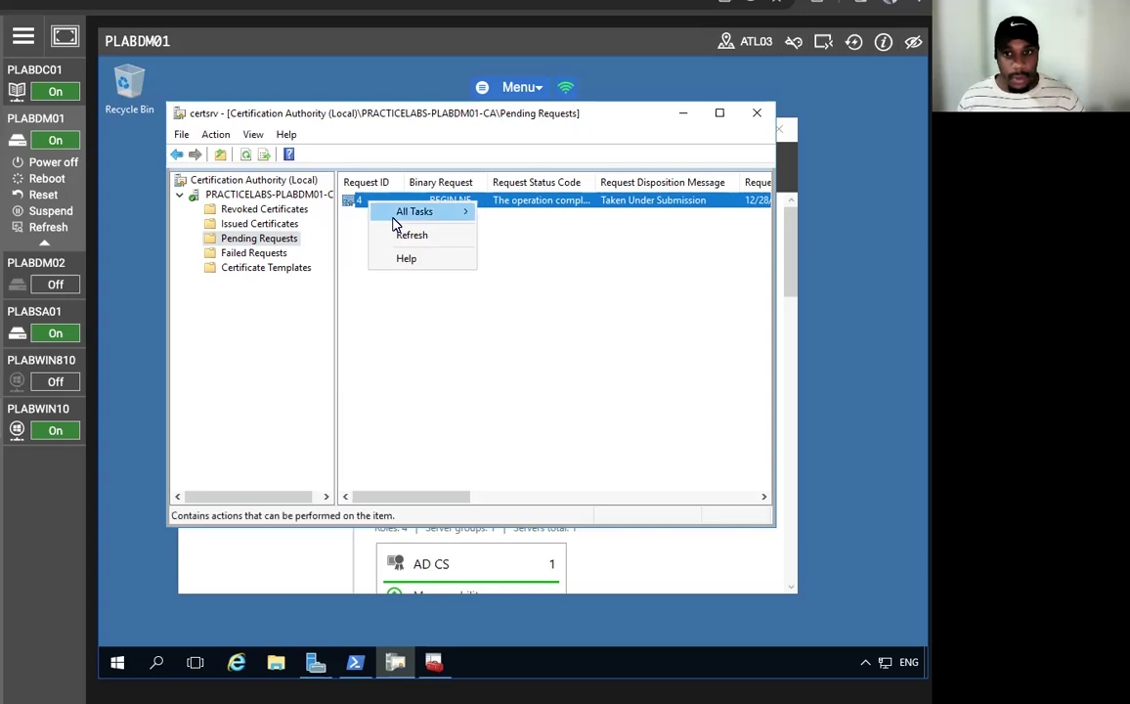
{"action": "mouse_move", "coordinate": [460, 213]}
{"action": "left_click", "coordinate": [535, 254]}
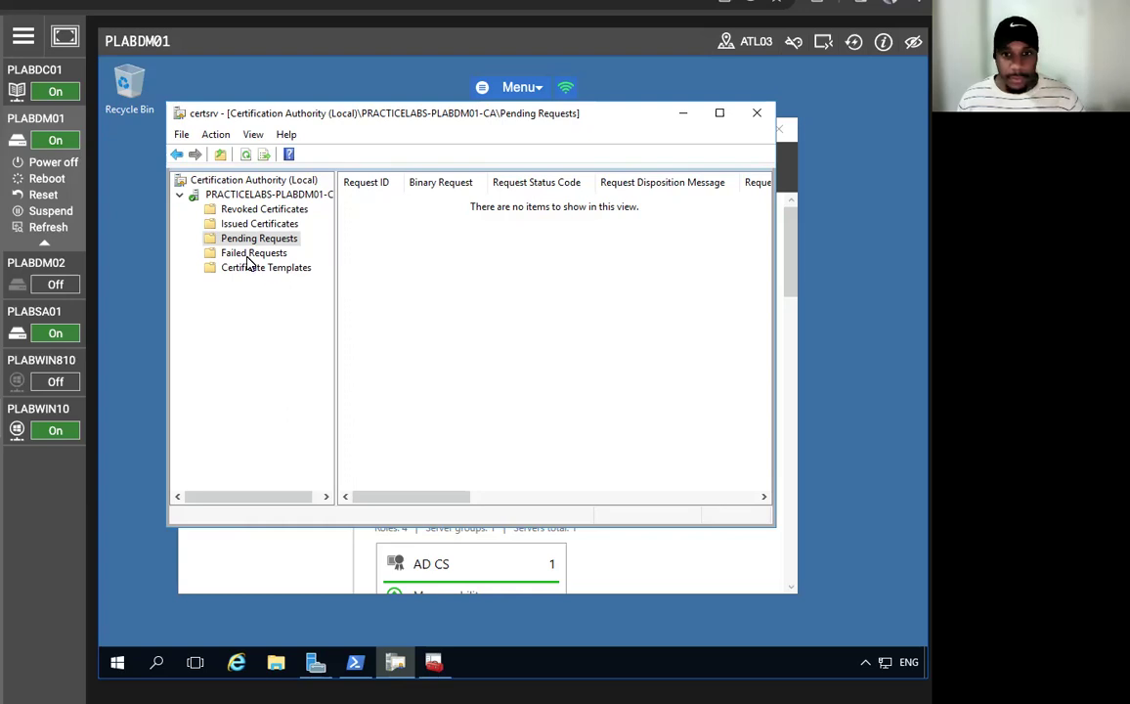
{"action": "left_click", "coordinate": [244, 226]}
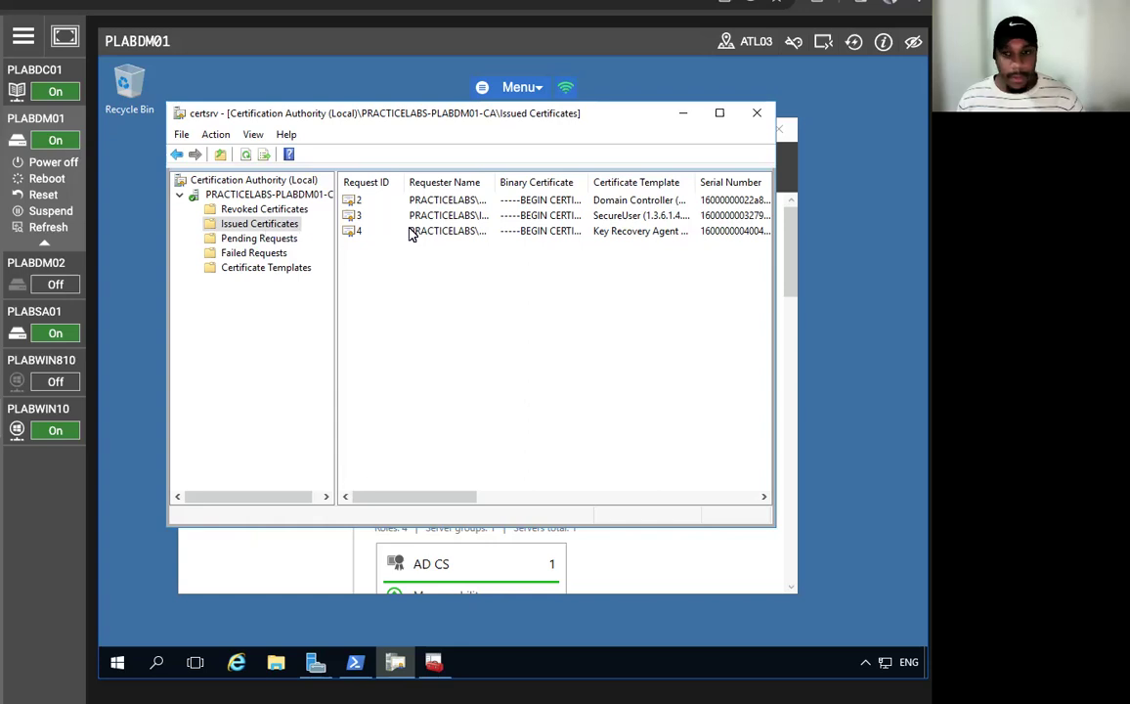
- Open the issued Key Recovery Agent certificate (request 4) and show its Details
{"action": "left_click", "coordinate": [629, 233]}
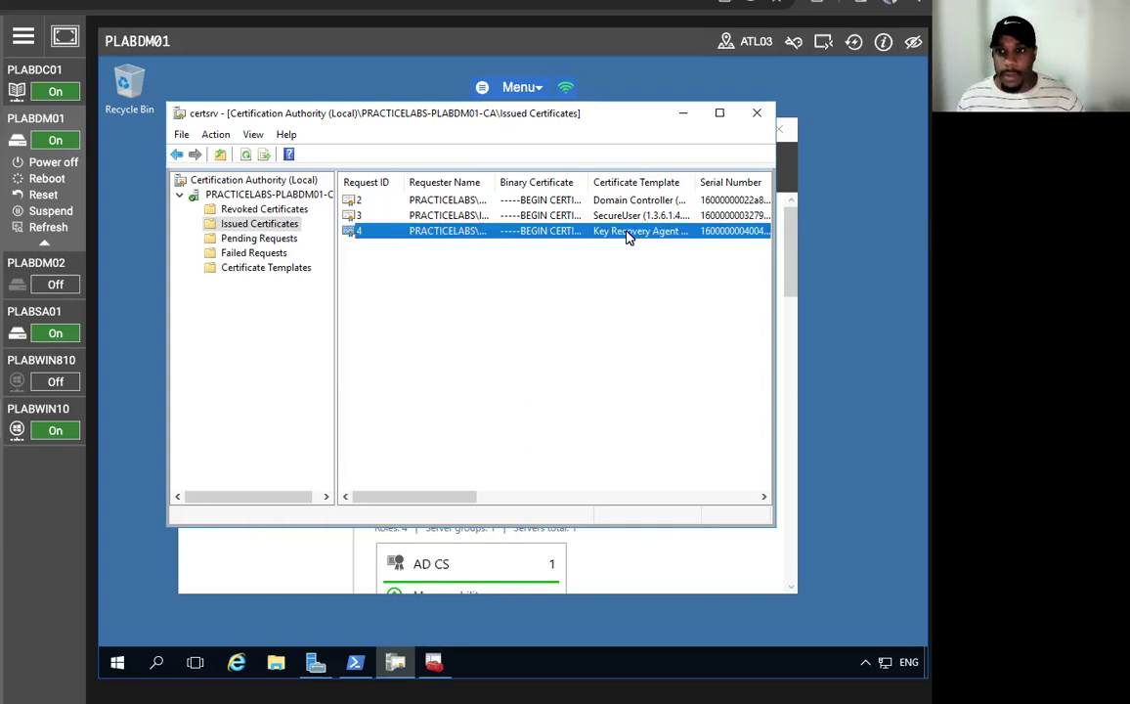
{"action": "right_click", "coordinate": [434, 239]}
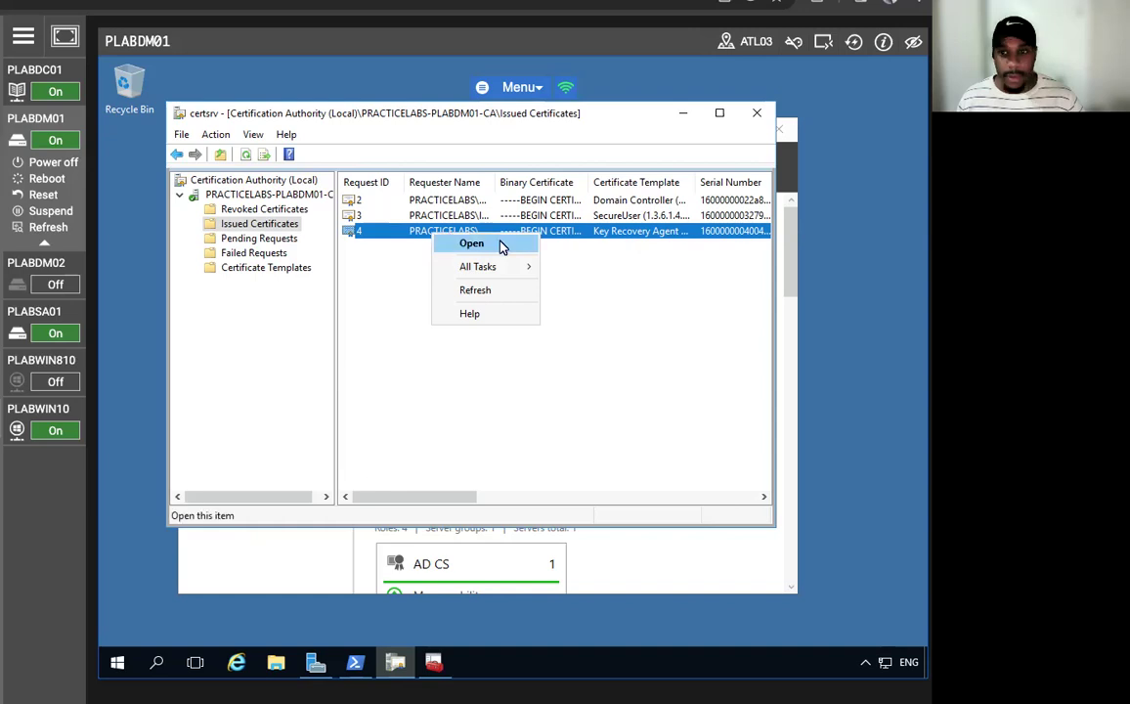
{"action": "left_click", "coordinate": [494, 243]}
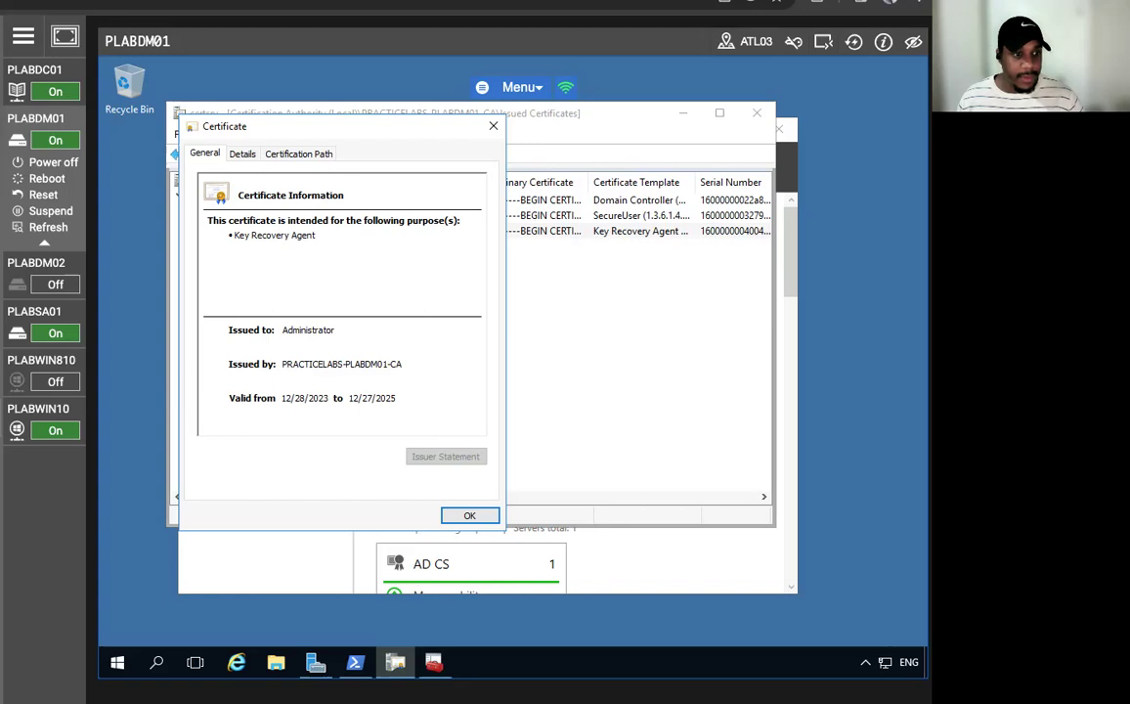
{"action": "left_click", "coordinate": [240, 155]}
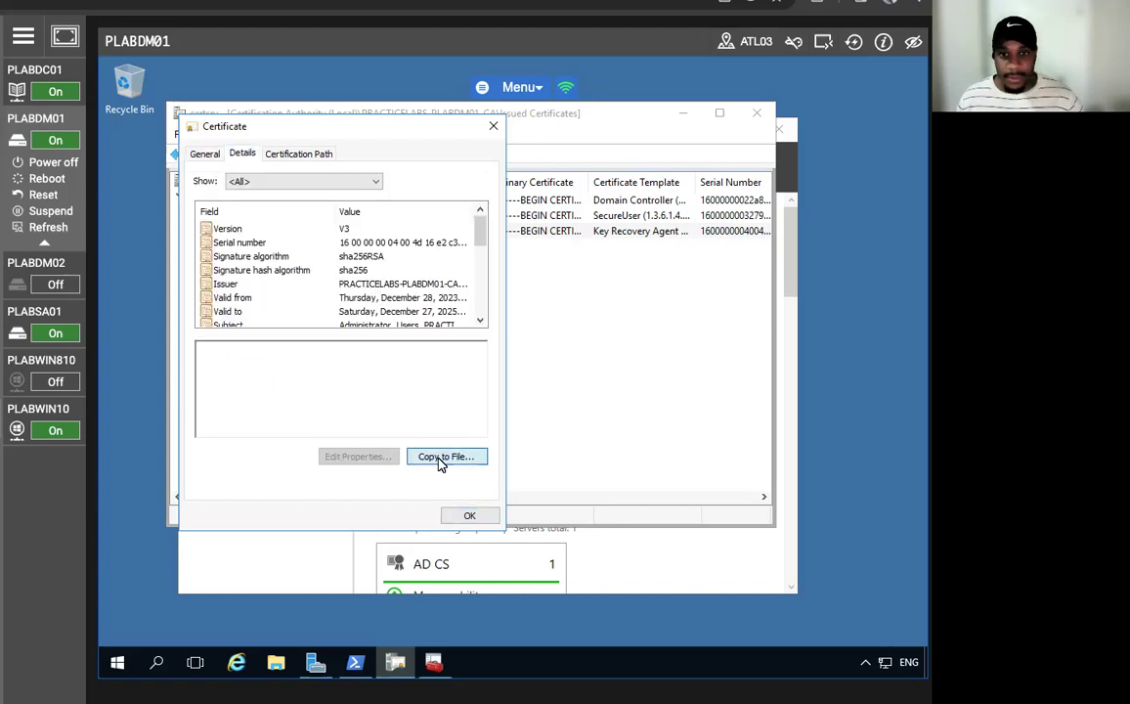
- Export the certificate as DER encoded binary X.509 to c:\AdminKRA
{"action": "left_click", "coordinate": [442, 457]}
{"action": "left_click", "coordinate": [452, 522]}
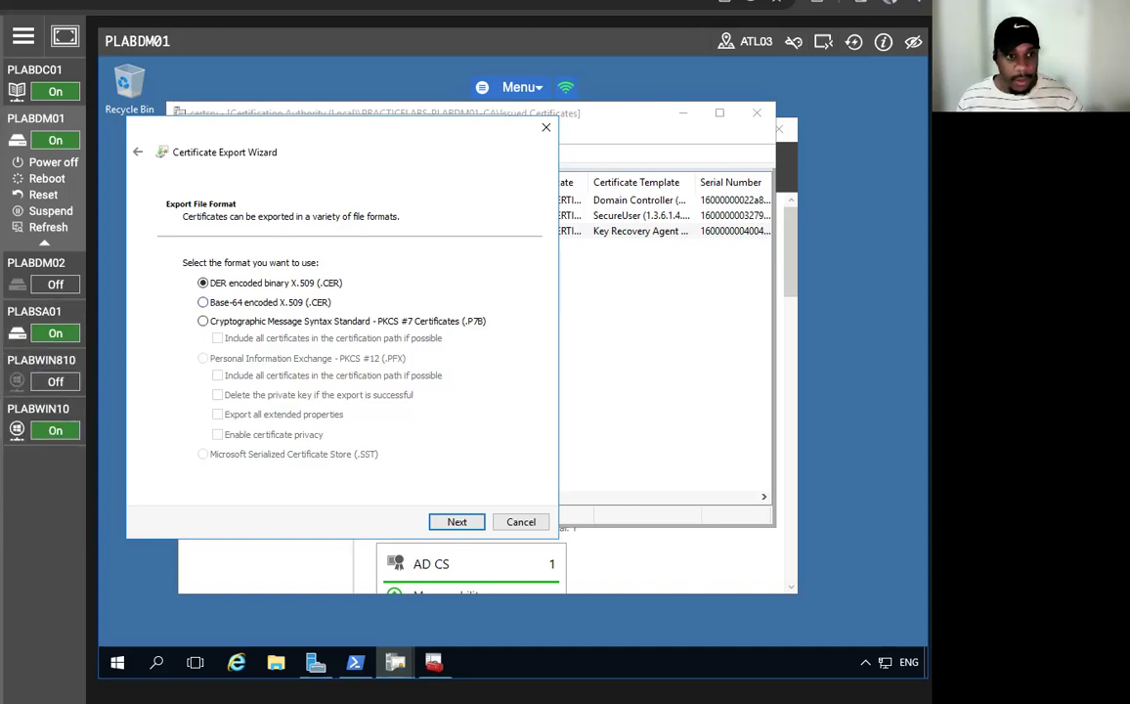
{"action": "left_click", "coordinate": [445, 522]}
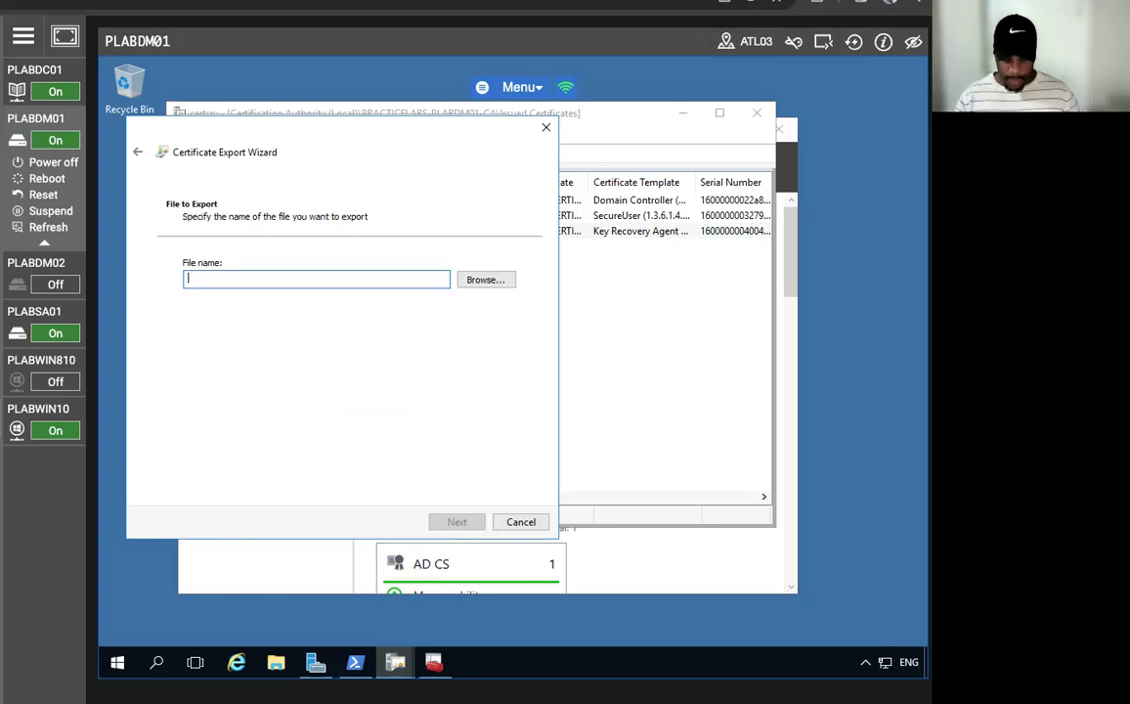
{"action": "type", "text": "c:\\"}
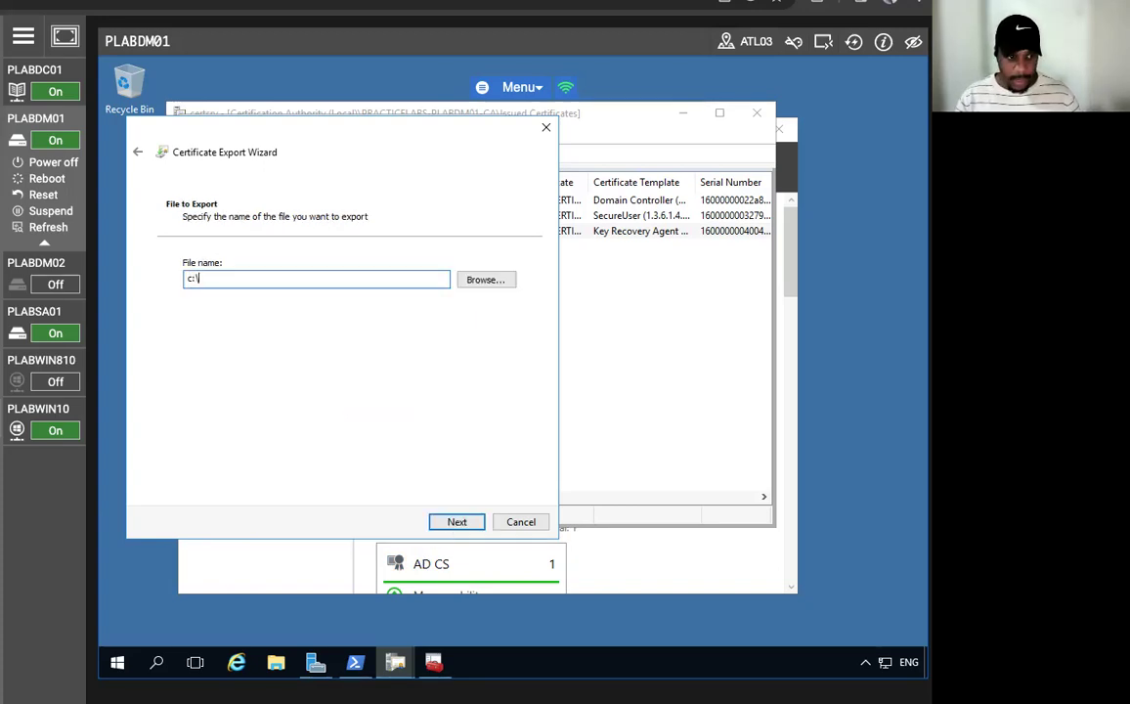
{"action": "type", "text": "Admin"}
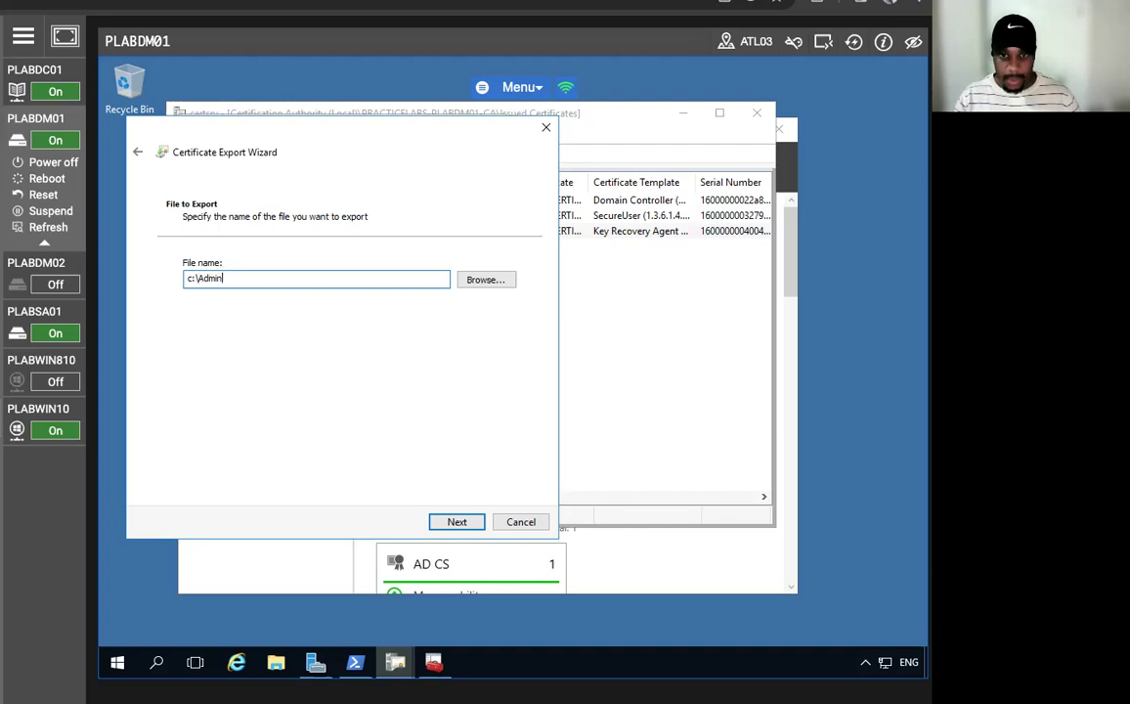
{"action": "type", "text": "KRA"}
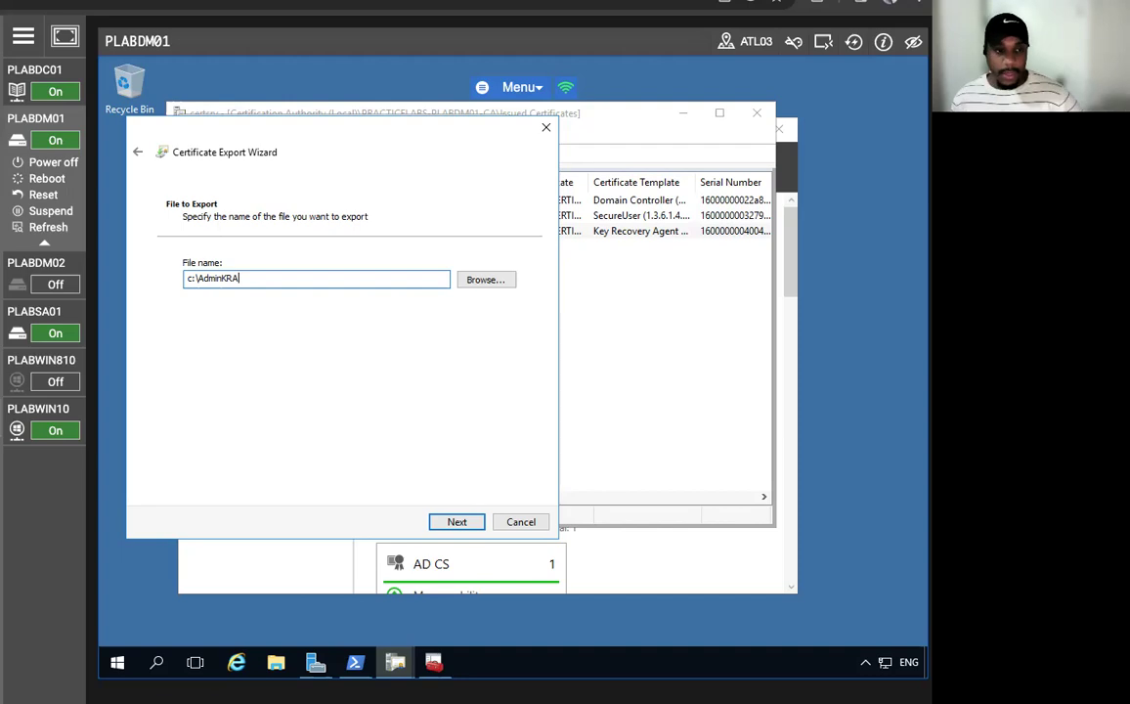
{"action": "left_click", "coordinate": [441, 523]}
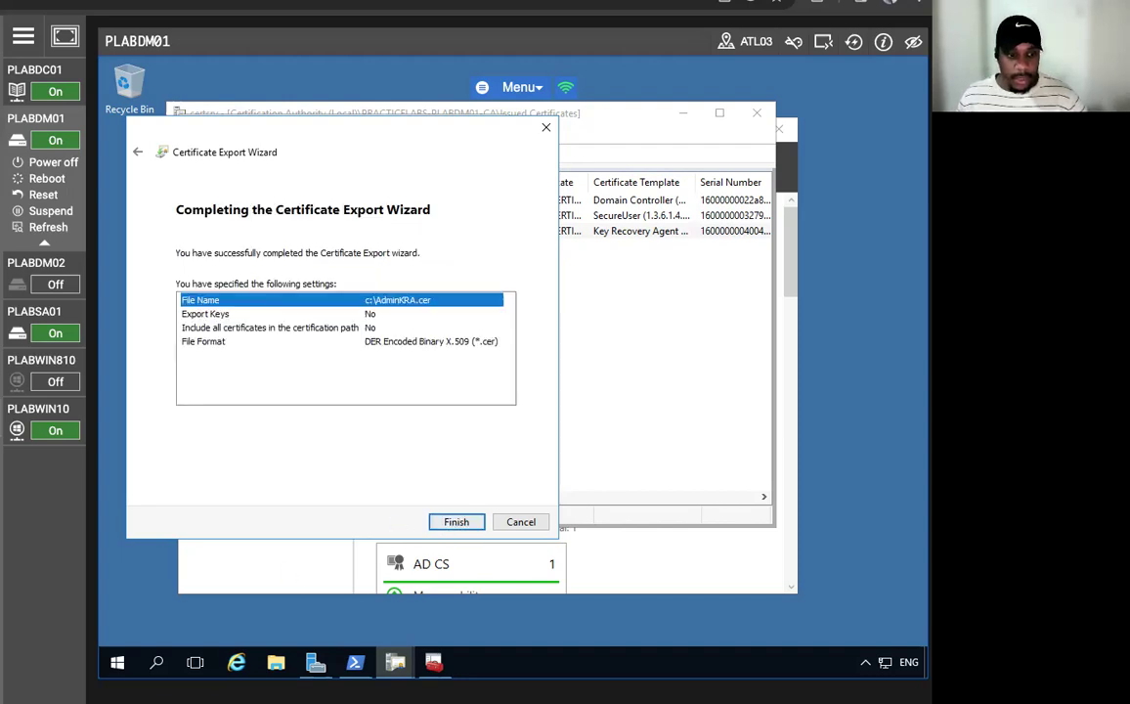
{"action": "left_click", "coordinate": [458, 524]}
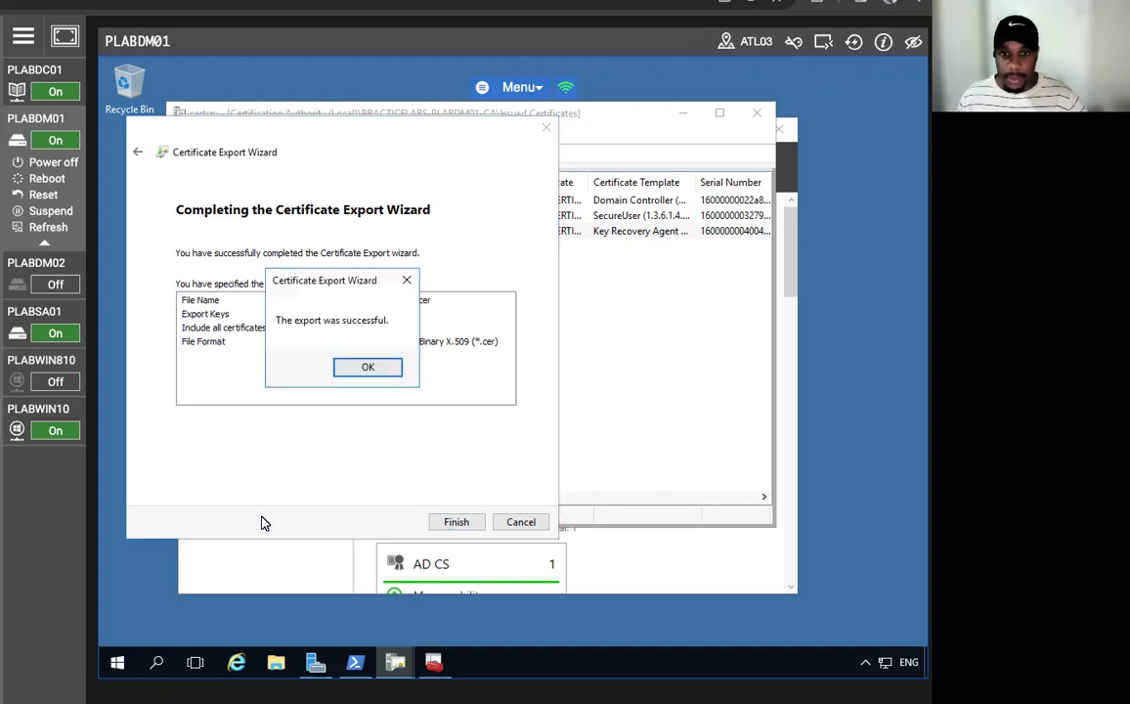
{"action": "left_click", "coordinate": [368, 368]}
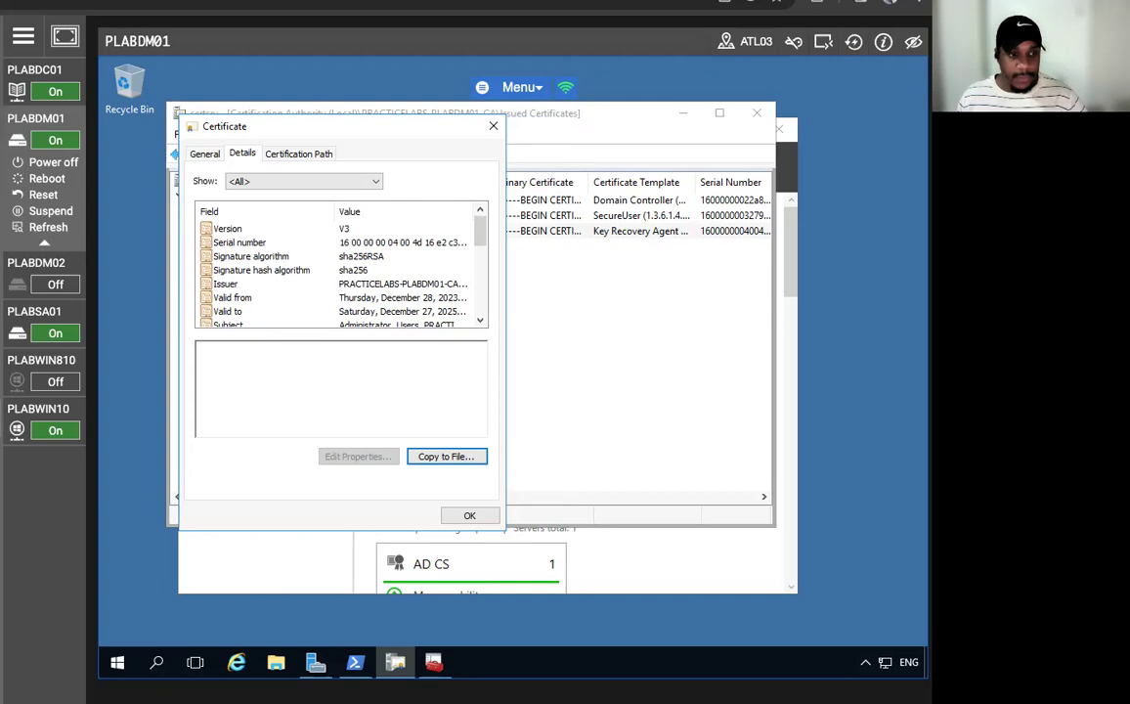
{"action": "left_click", "coordinate": [443, 521]}
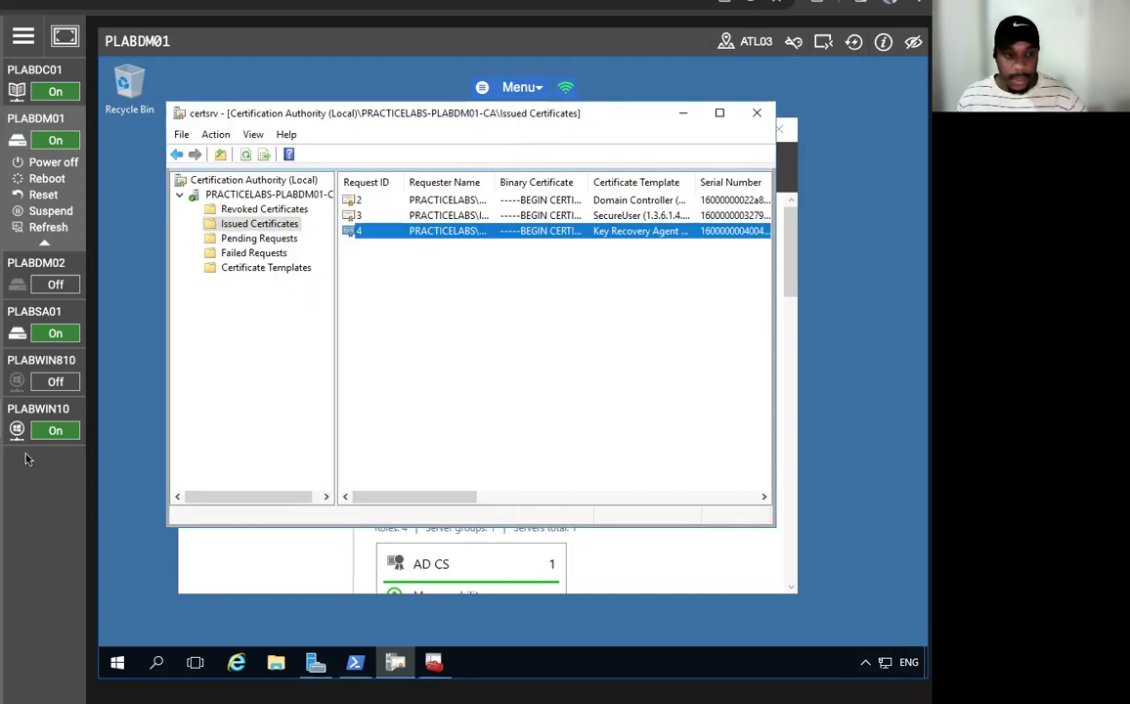
- Import c:\AdminKRA.cer into the current user's Personal certificate store
{"action": "left_click", "coordinate": [674, 115]}
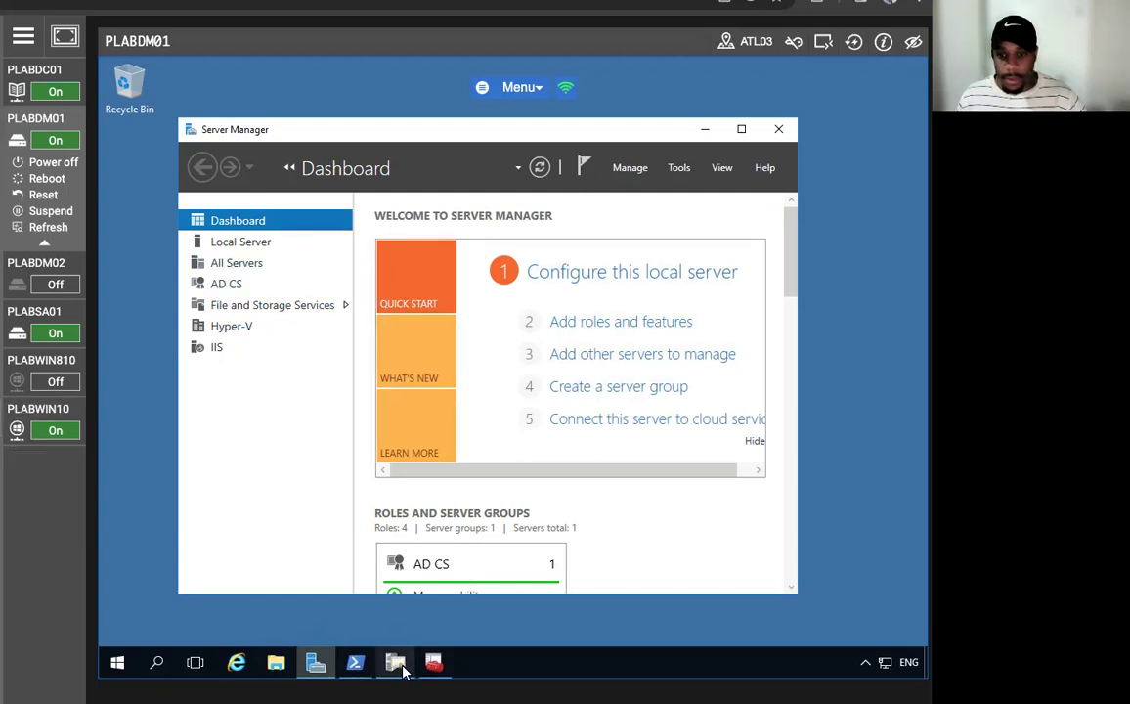
{"action": "left_click", "coordinate": [431, 665]}
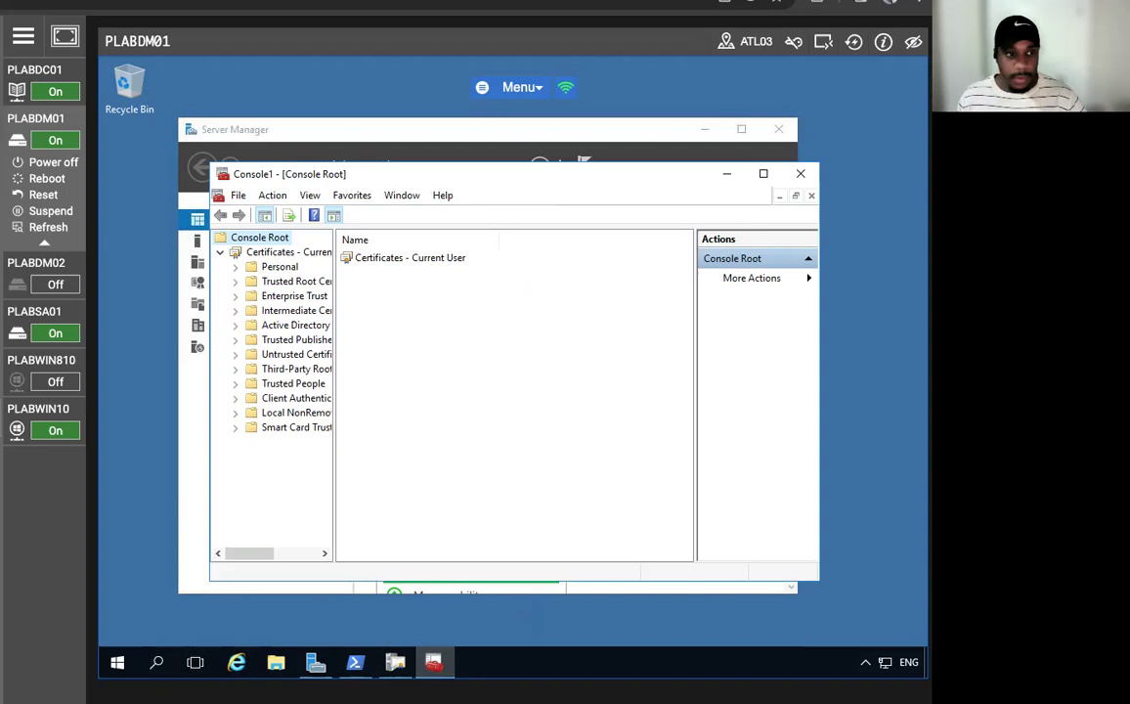
{"action": "right_click", "coordinate": [274, 266]}
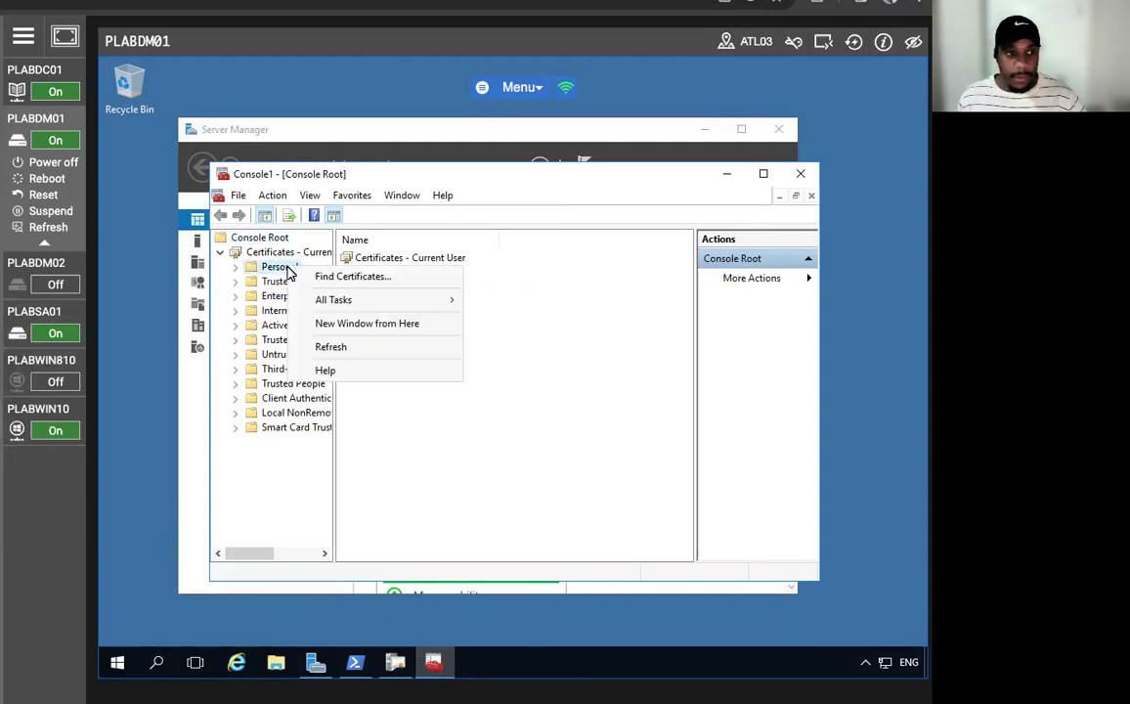
{"action": "mouse_move", "coordinate": [373, 301]}
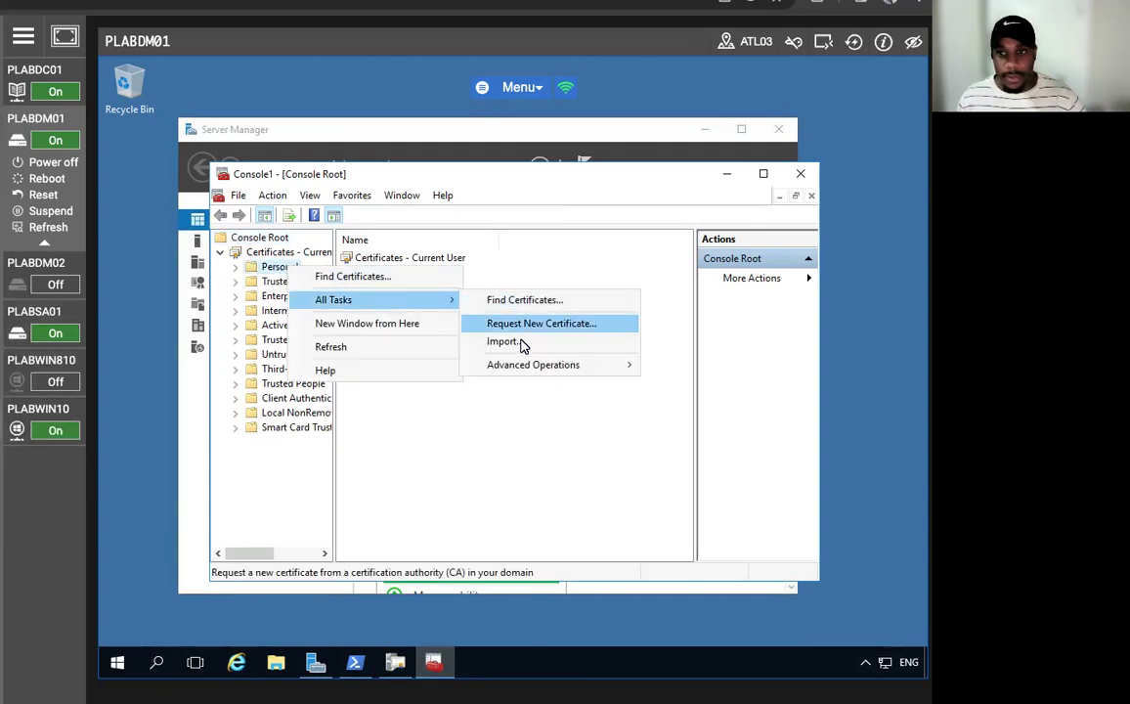
{"action": "left_click", "coordinate": [525, 308]}
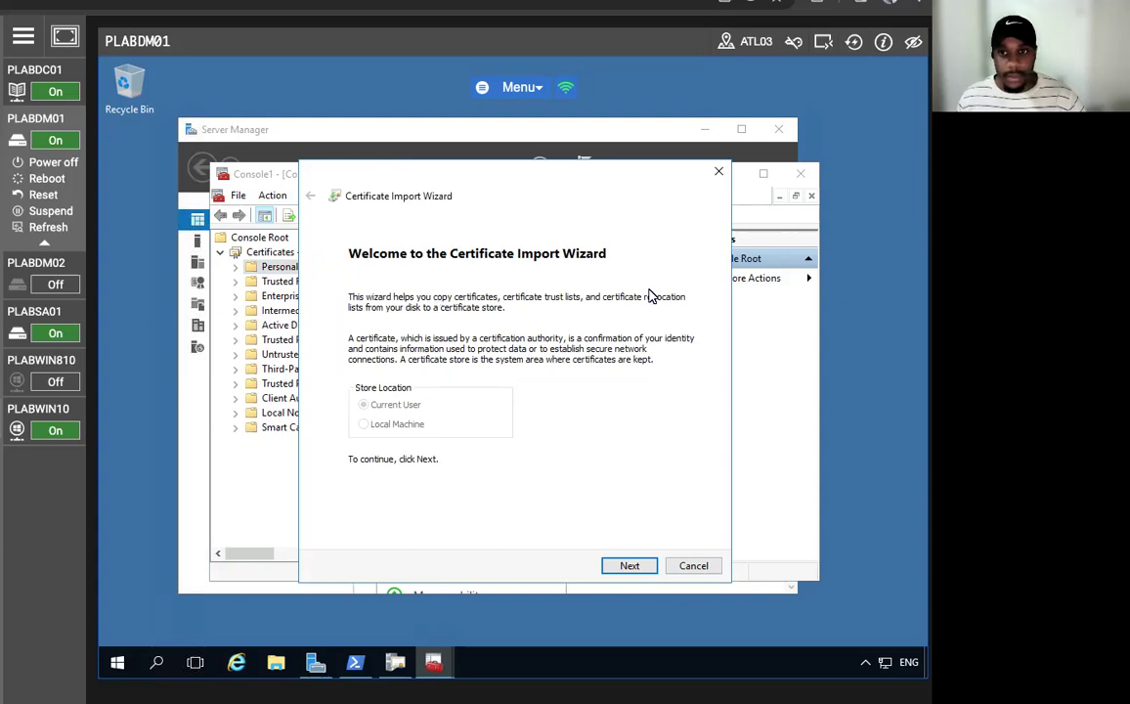
{"action": "left_click", "coordinate": [627, 566]}
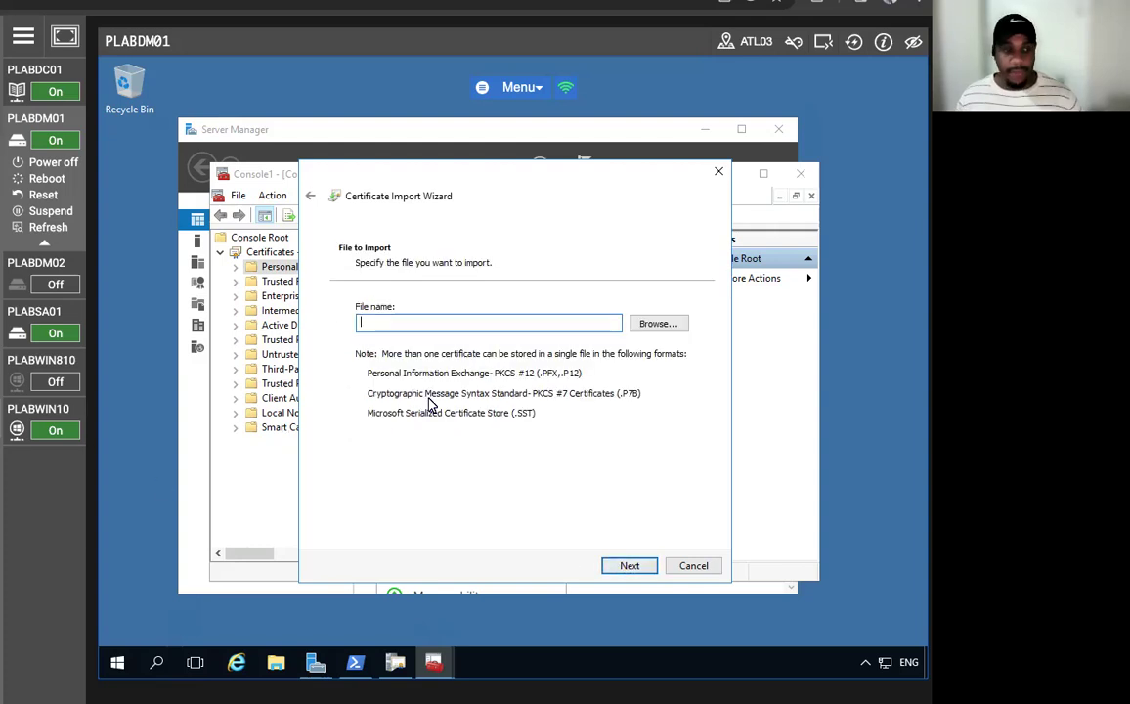
{"action": "type", "text": "c"}
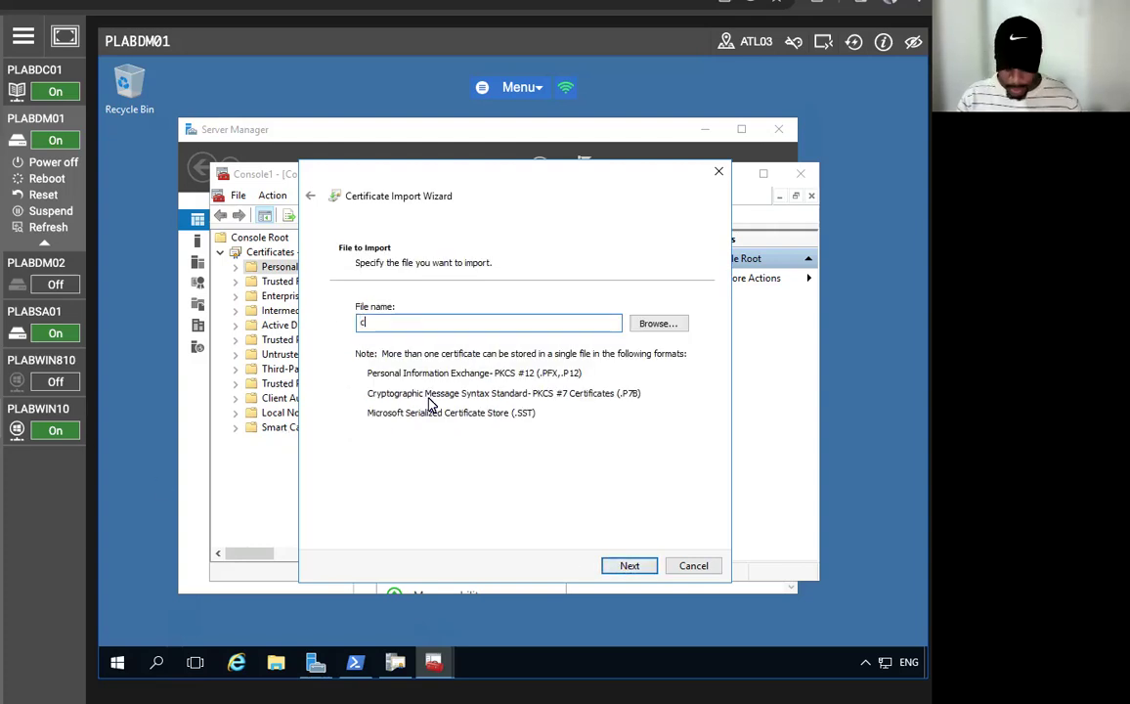
{"action": "type", "text": ":\\AdminK"}
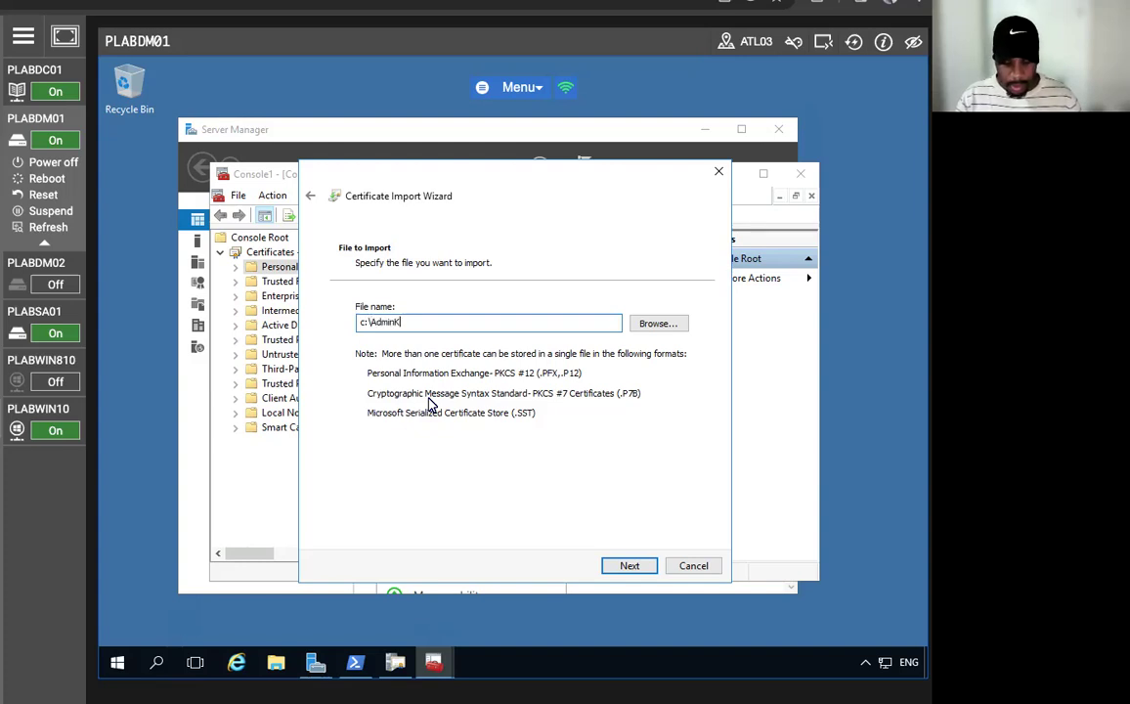
{"action": "type", "text": "RA"}
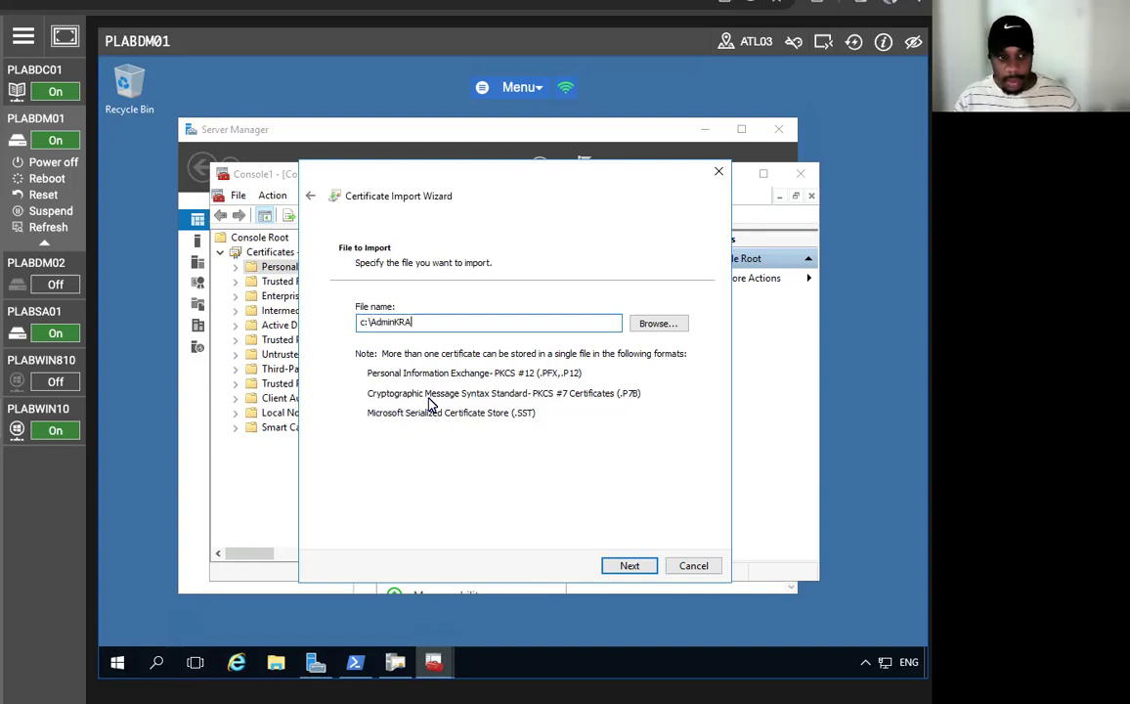
{"action": "type", "text": ".cer"}
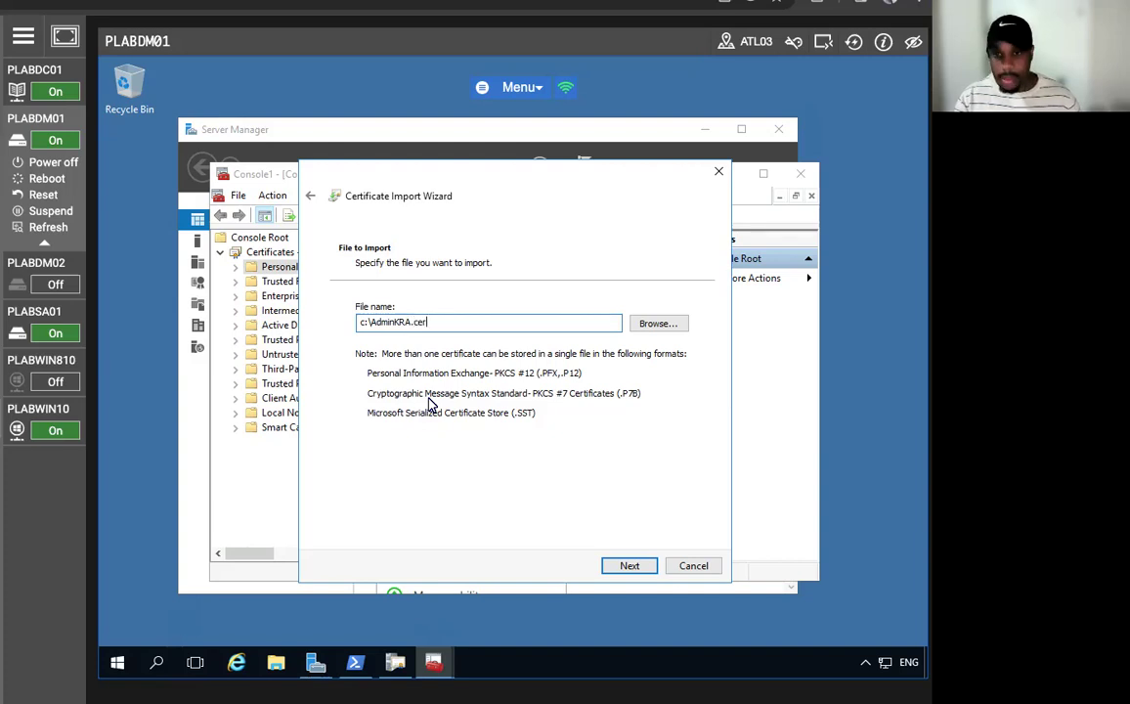
{"action": "left_click", "coordinate": [623, 568]}
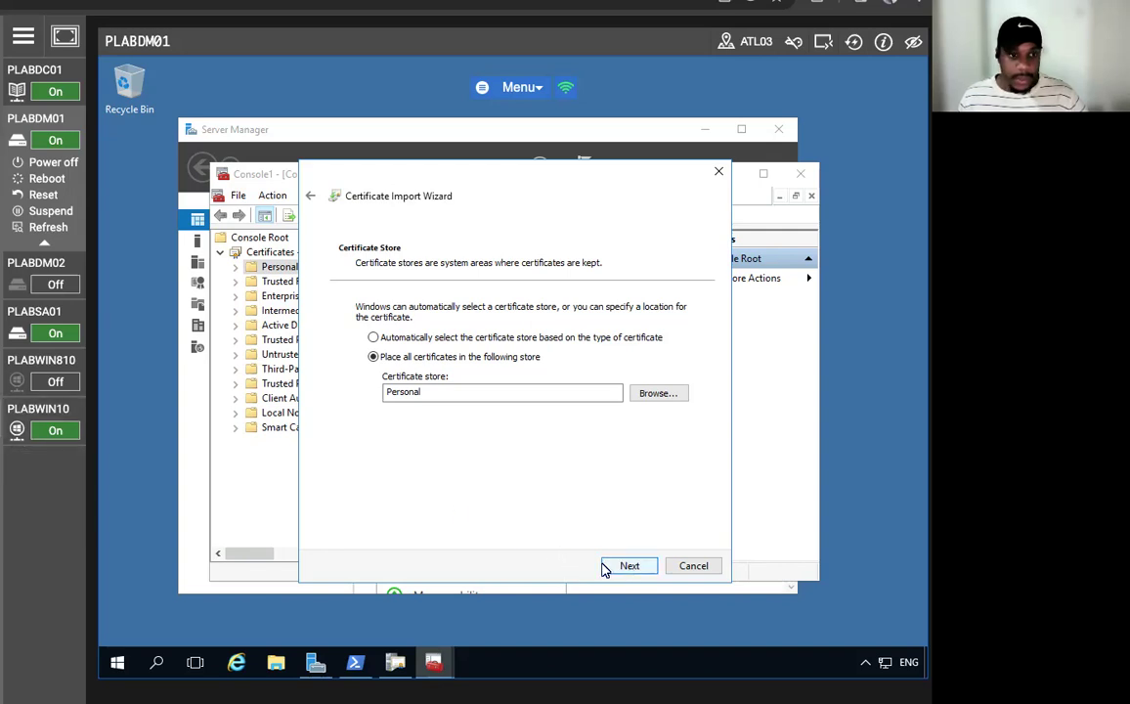
{"action": "left_click", "coordinate": [632, 569]}
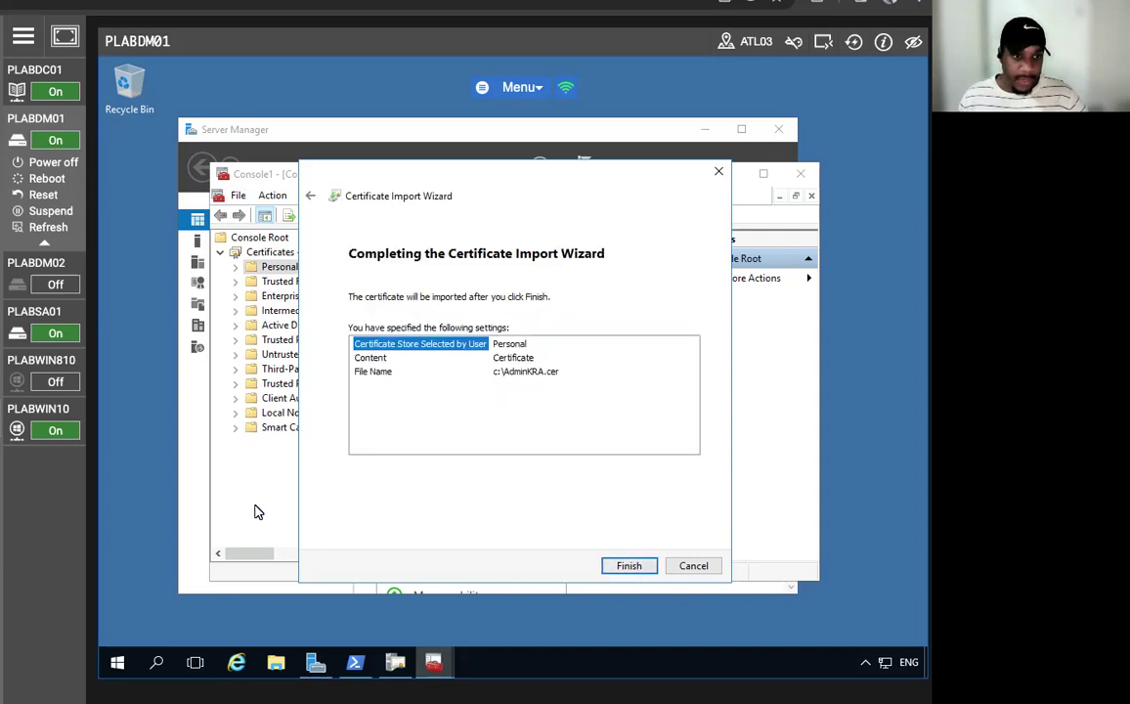
{"action": "left_click", "coordinate": [627, 569]}
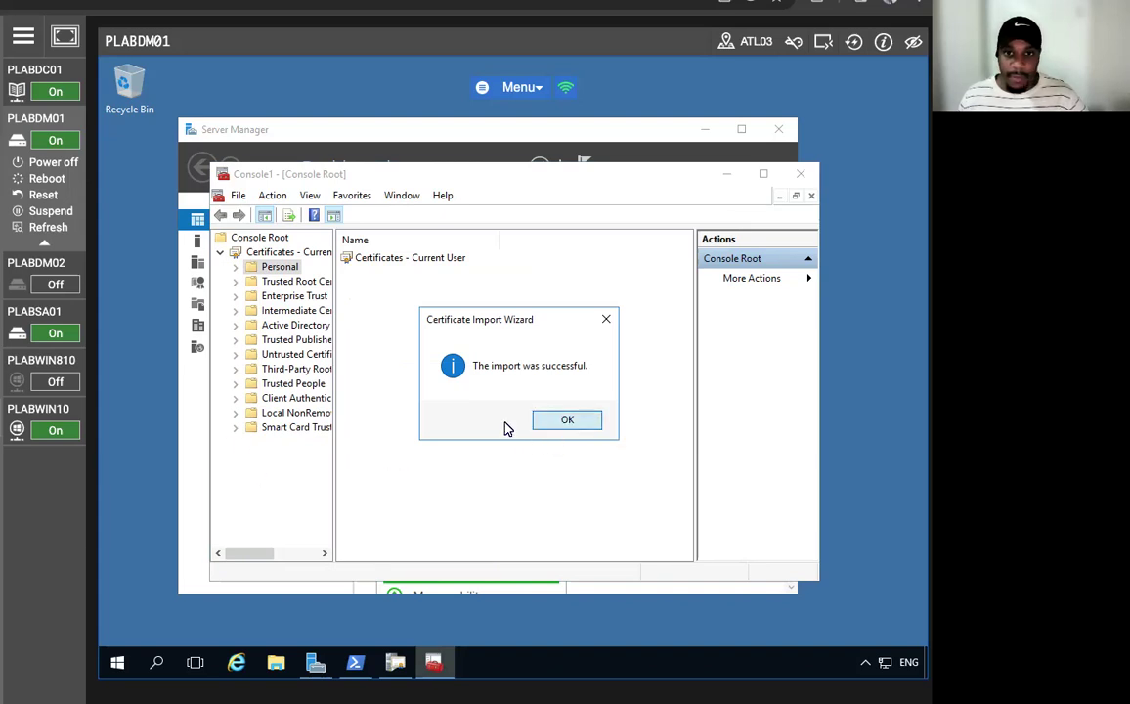
{"action": "left_click", "coordinate": [565, 421]}
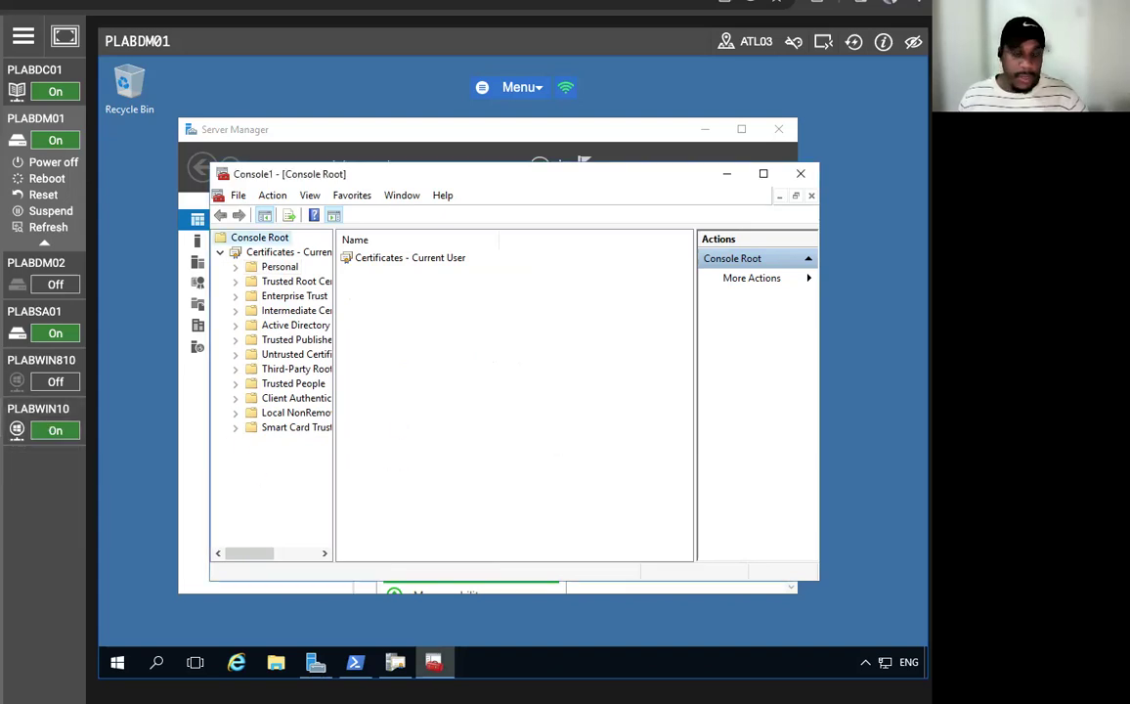
- Confirm the imported Administrator certificate under Personal > Certificates, then minimize the console
{"action": "left_click", "coordinate": [293, 253]}
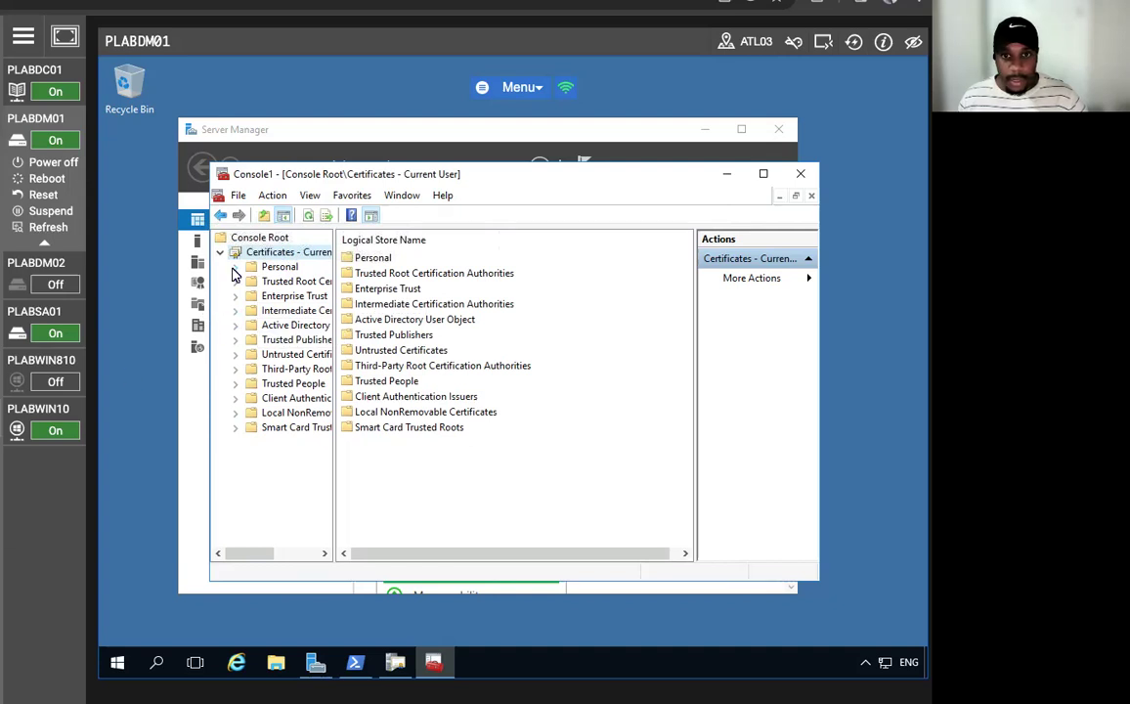
{"action": "left_click", "coordinate": [236, 267]}
{"action": "left_click", "coordinate": [281, 282]}
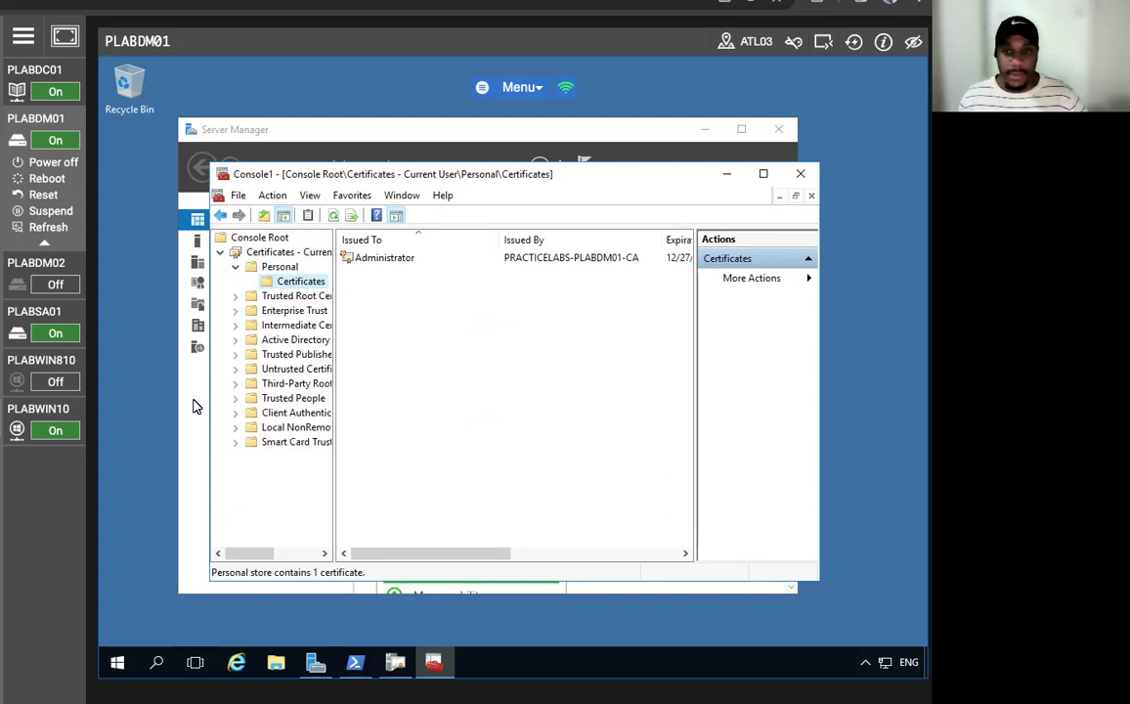
{"action": "left_click", "coordinate": [420, 258]}
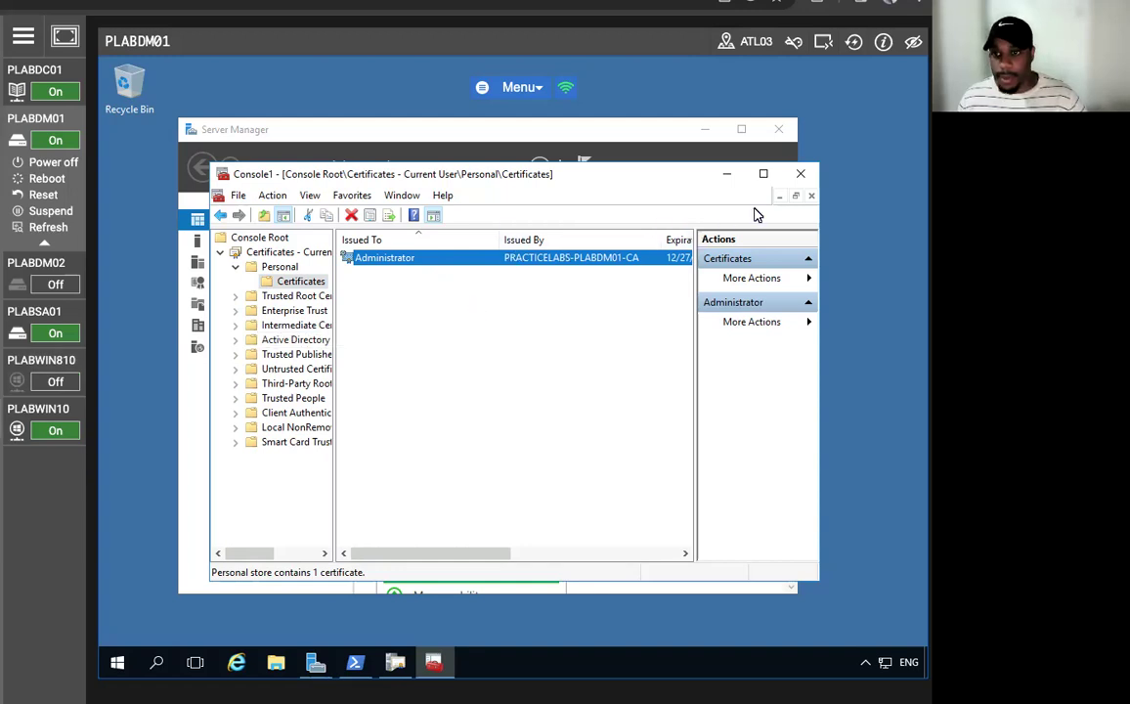
{"action": "left_click", "coordinate": [764, 173]}
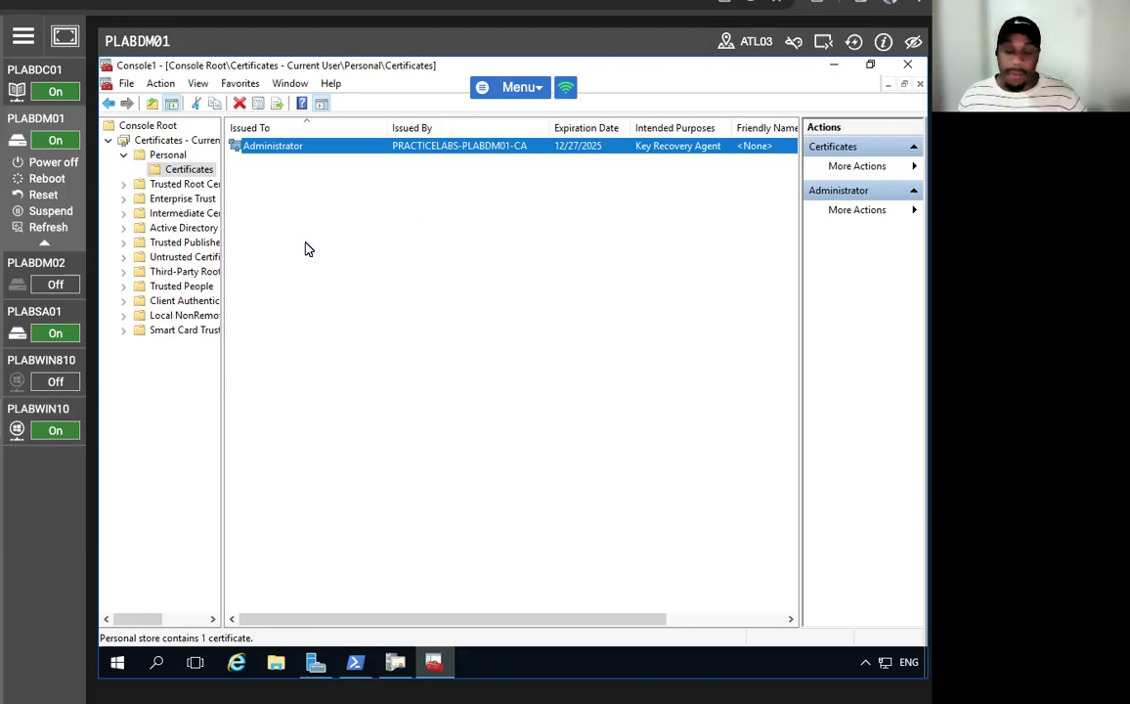
{"action": "left_click", "coordinate": [834, 64]}
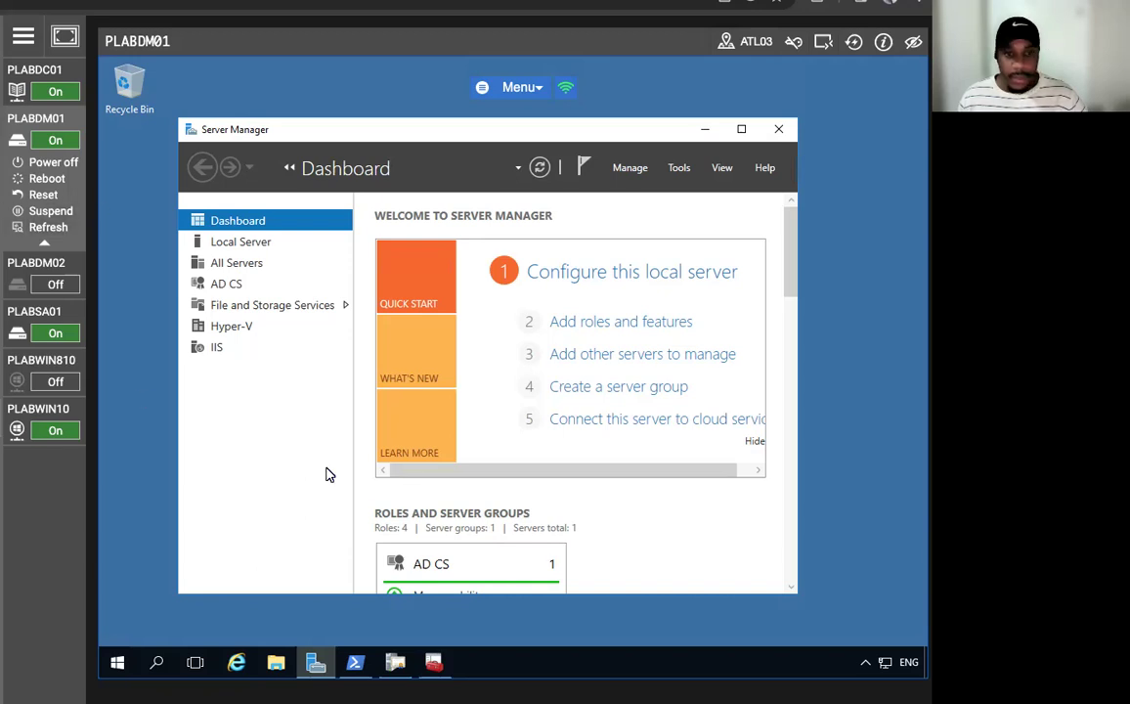
- Set the CA to archive keys with the Administrator KRA certificate and restart AD CS
{"action": "mouse_move", "coordinate": [393, 669]}
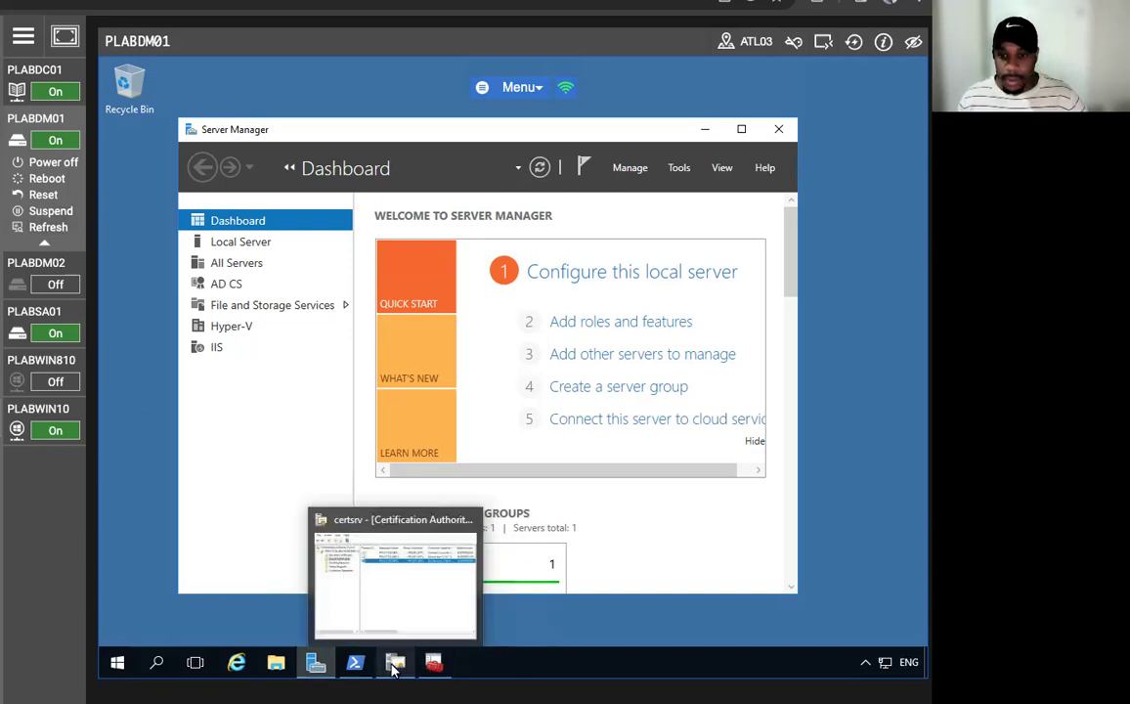
{"action": "left_click", "coordinate": [369, 623]}
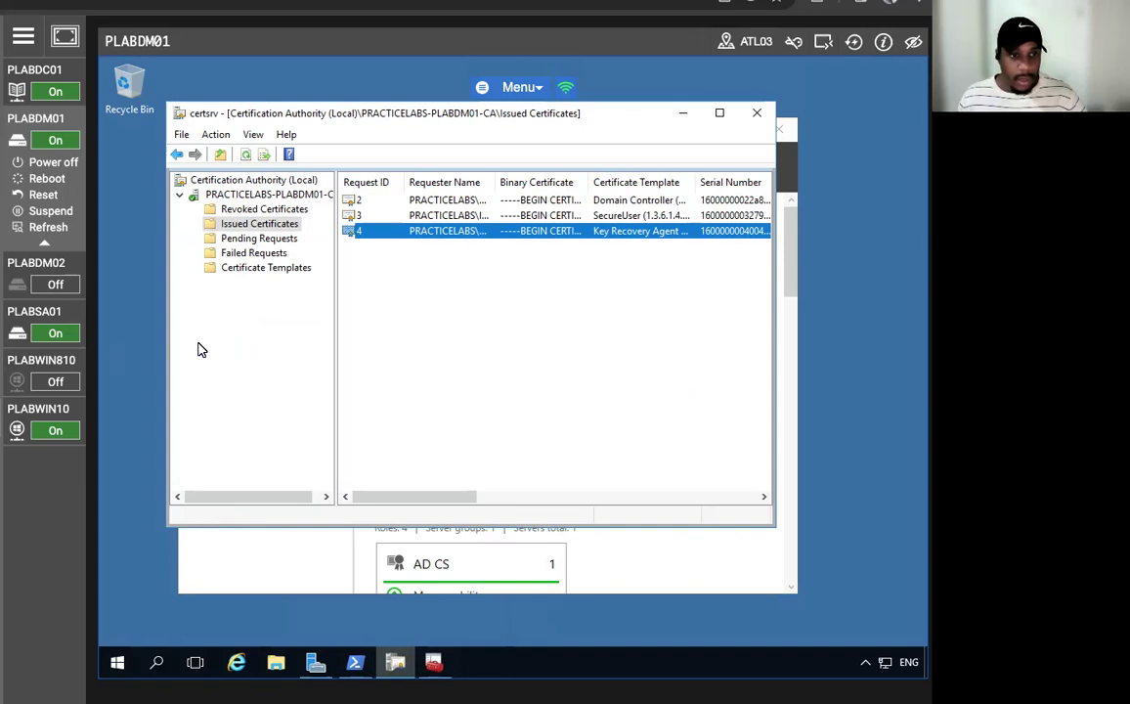
{"action": "right_click", "coordinate": [259, 194]}
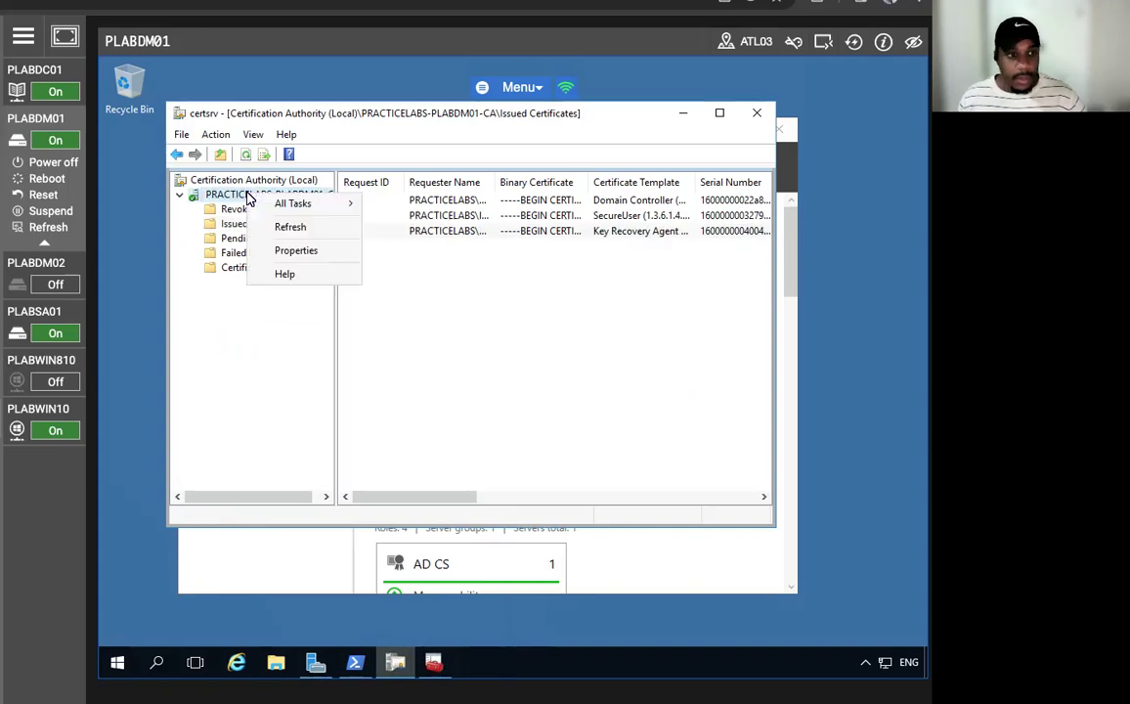
{"action": "left_click", "coordinate": [308, 249]}
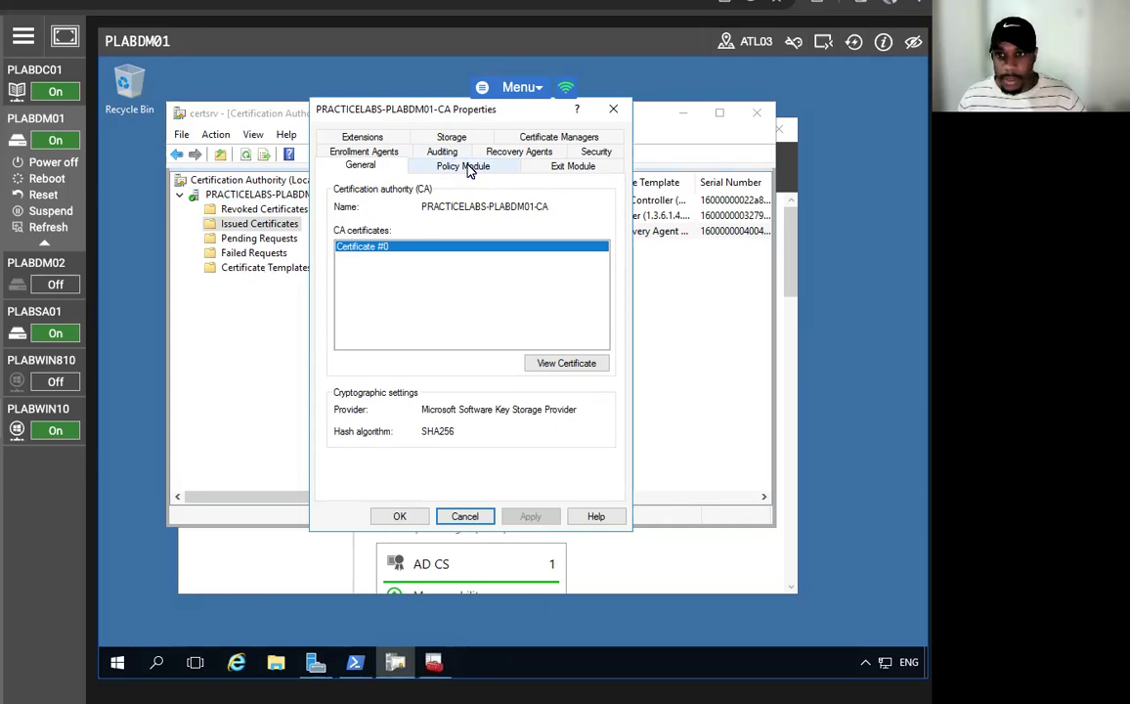
{"action": "left_click", "coordinate": [521, 152]}
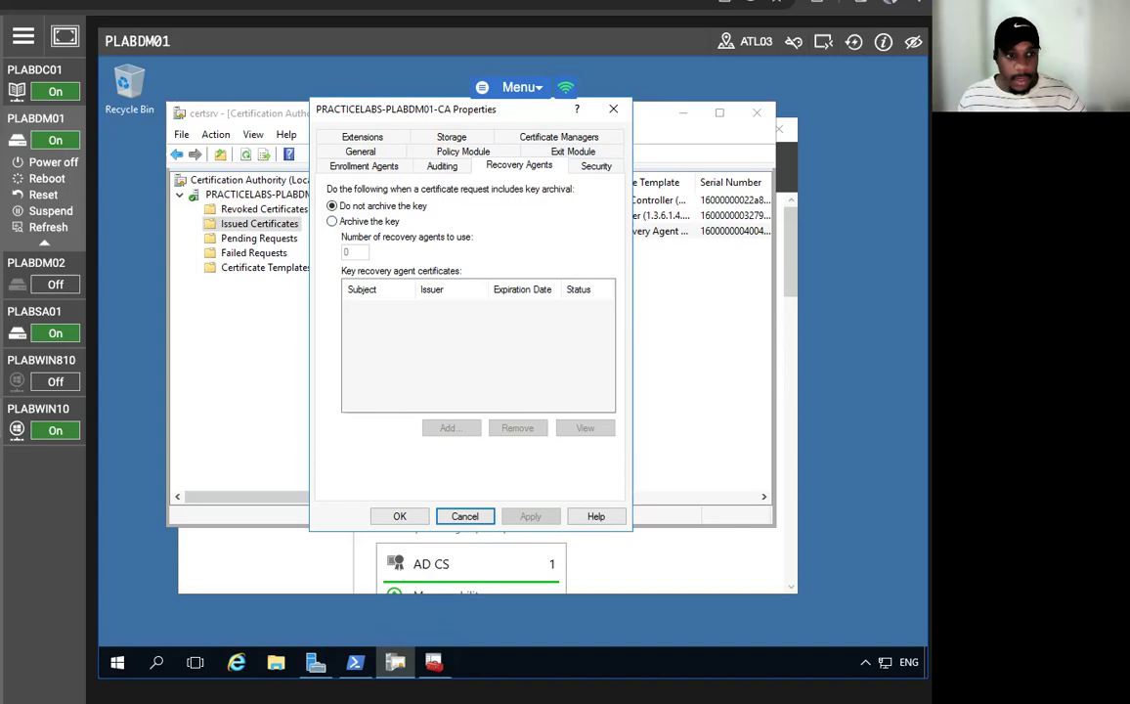
{"action": "left_click", "coordinate": [333, 222]}
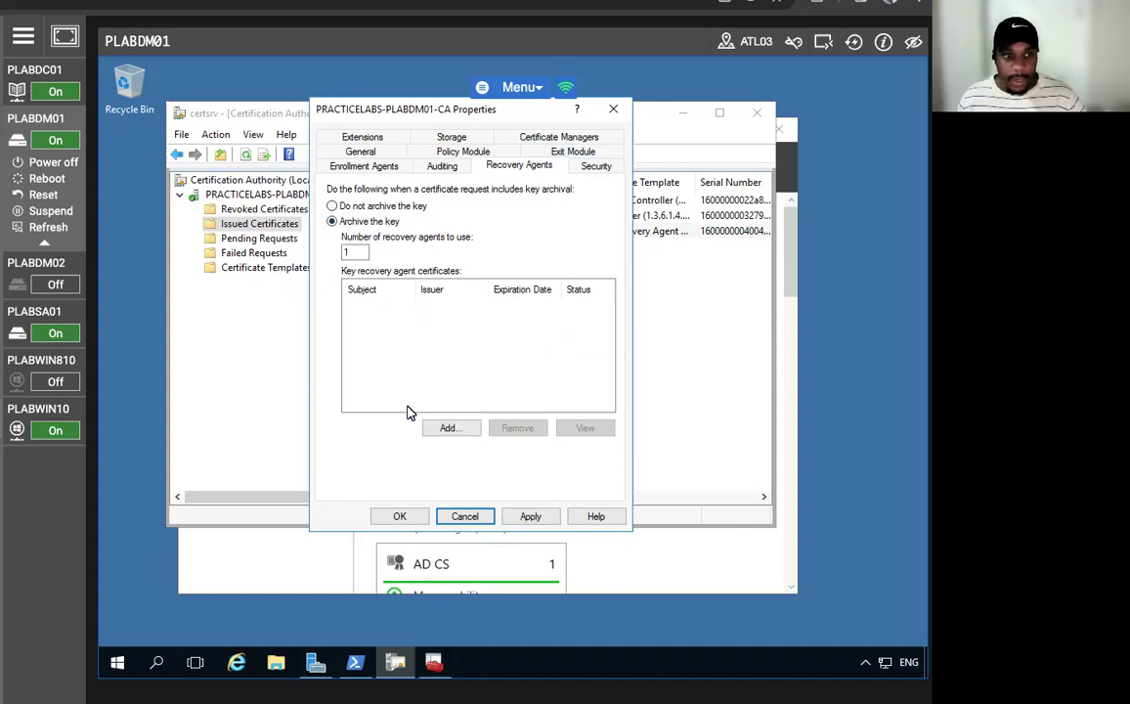
{"action": "left_click", "coordinate": [452, 429]}
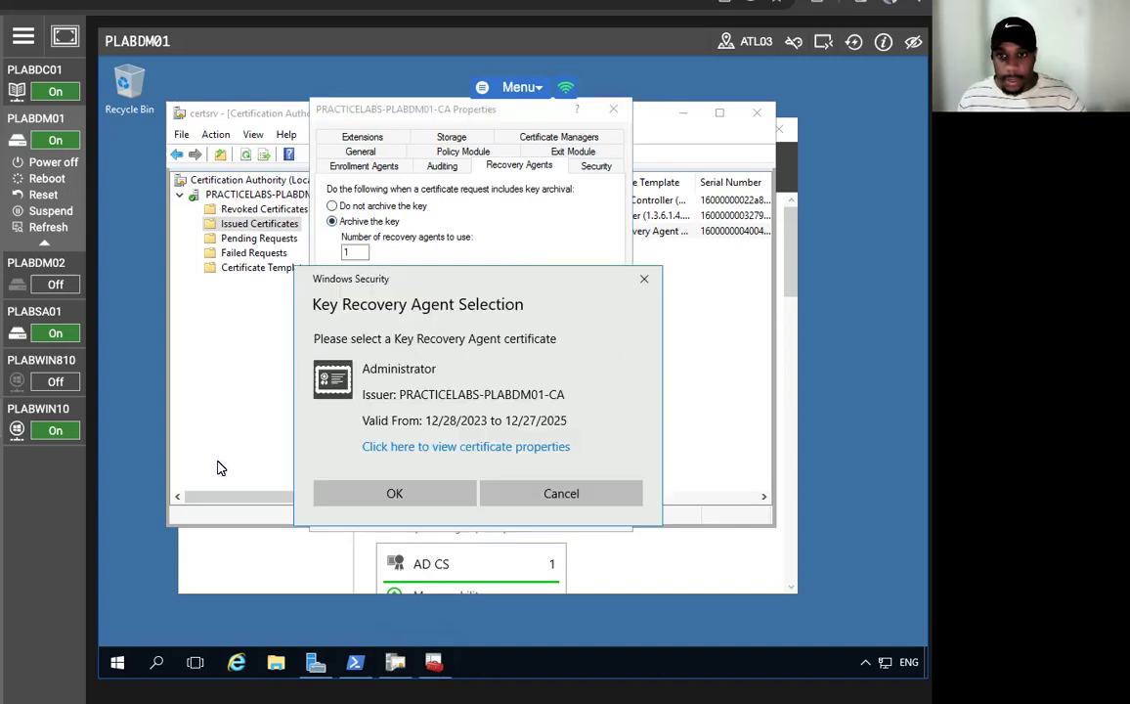
{"action": "left_click", "coordinate": [392, 491]}
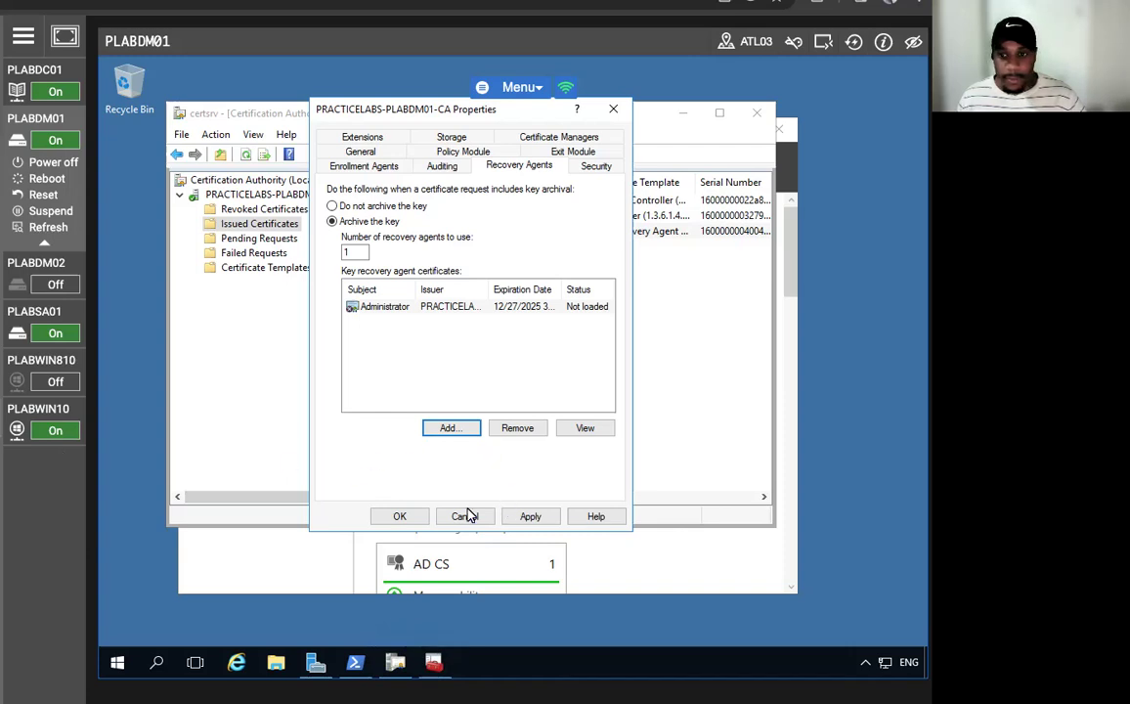
{"action": "left_click", "coordinate": [396, 517]}
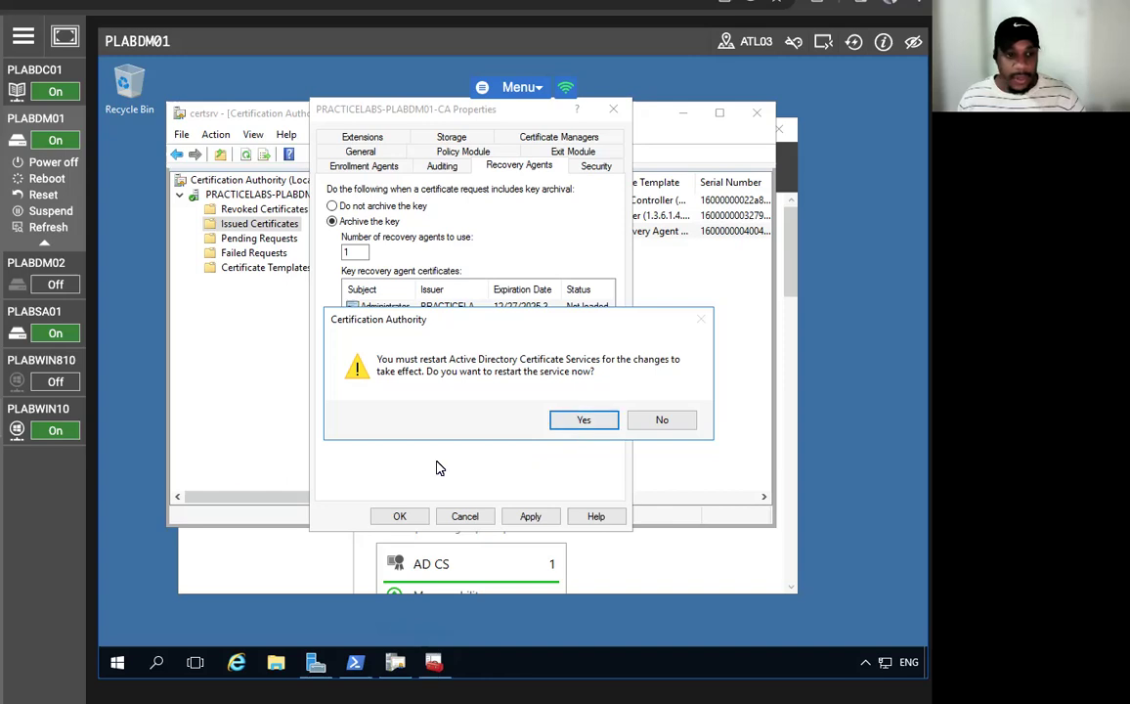
{"action": "left_click", "coordinate": [567, 422]}
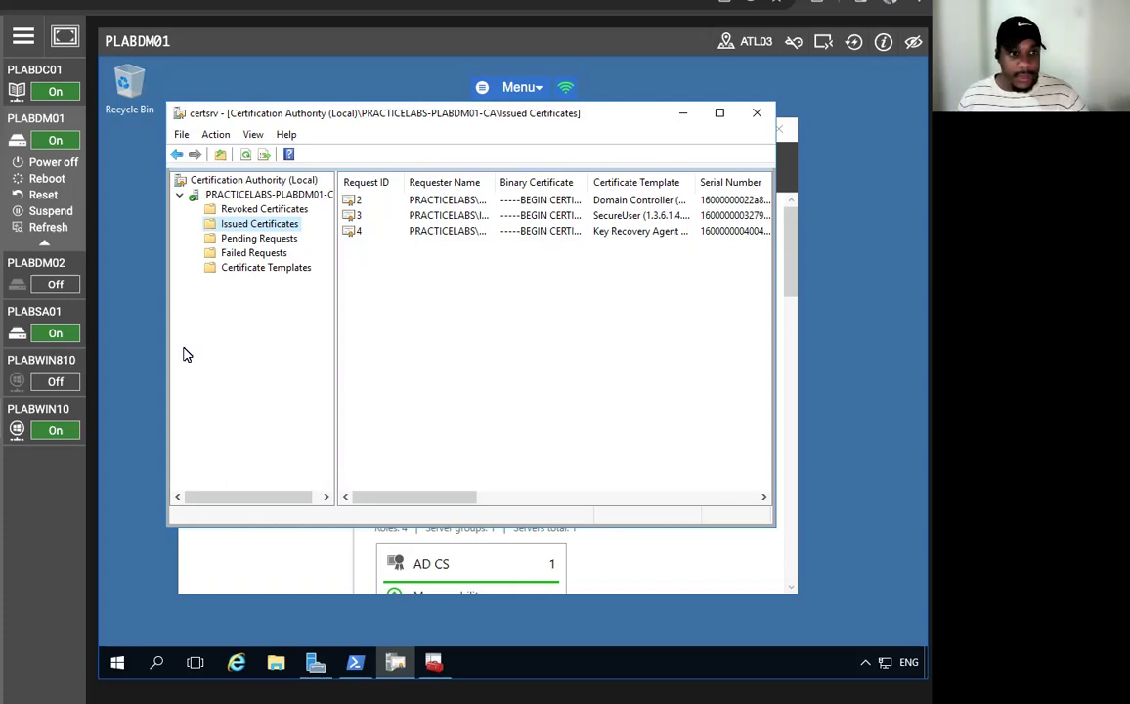
- Open template management from Certificate Templates and duplicate the User template
{"action": "left_click", "coordinate": [253, 270]}
{"action": "right_click", "coordinate": [251, 271]}
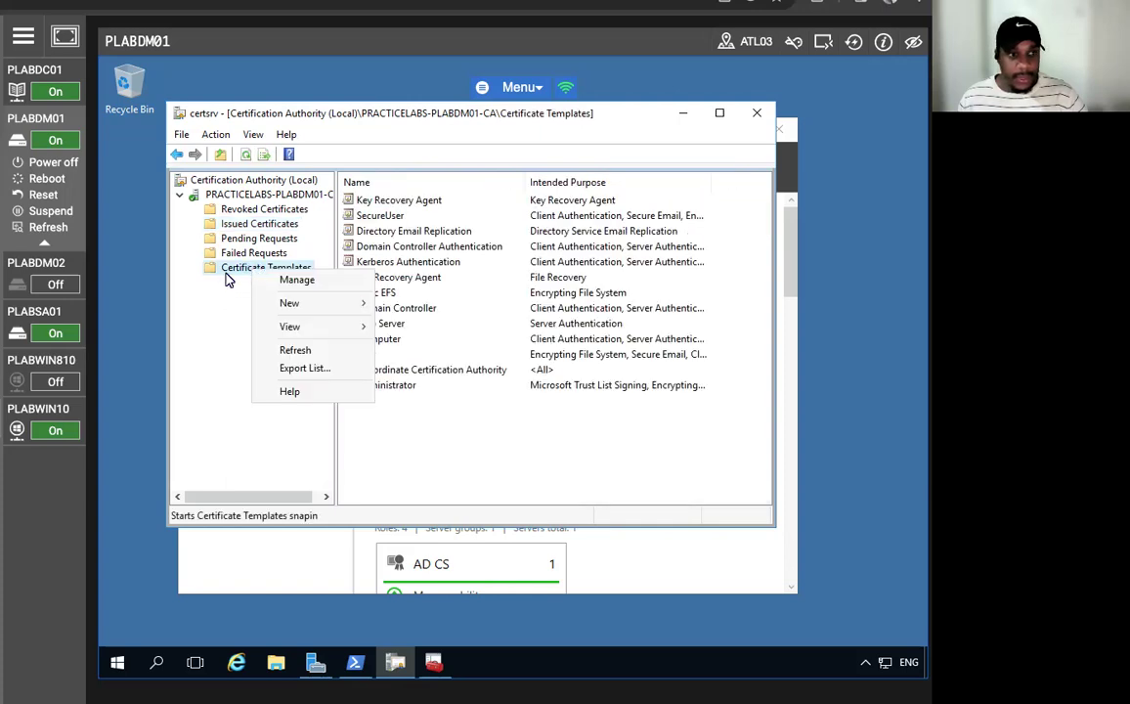
{"action": "left_click", "coordinate": [353, 283]}
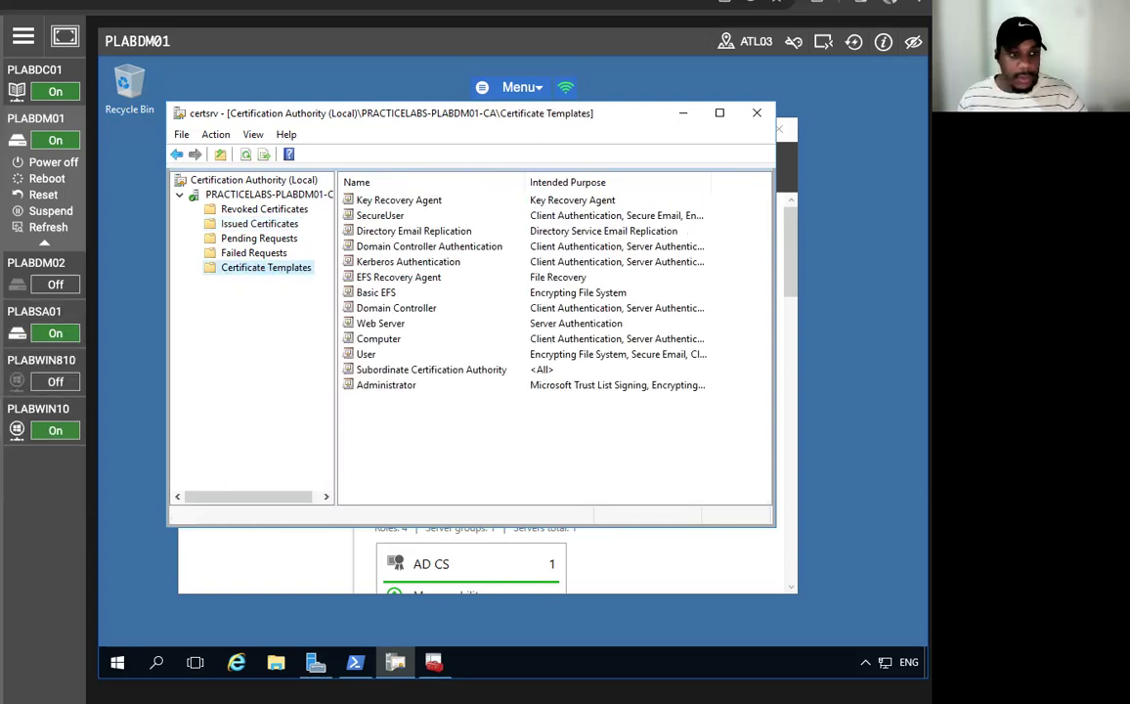
{"action": "scroll", "coordinate": [396, 510], "scroll_direction": "down", "scroll_amount": 2}
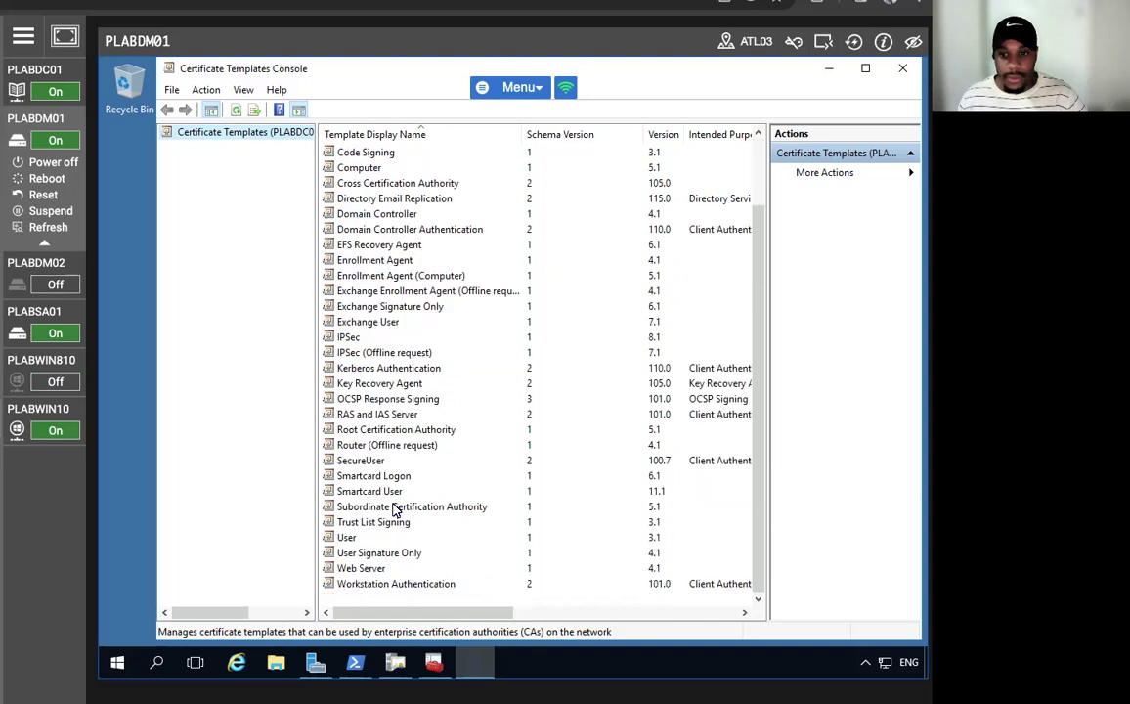
{"action": "left_click", "coordinate": [360, 539]}
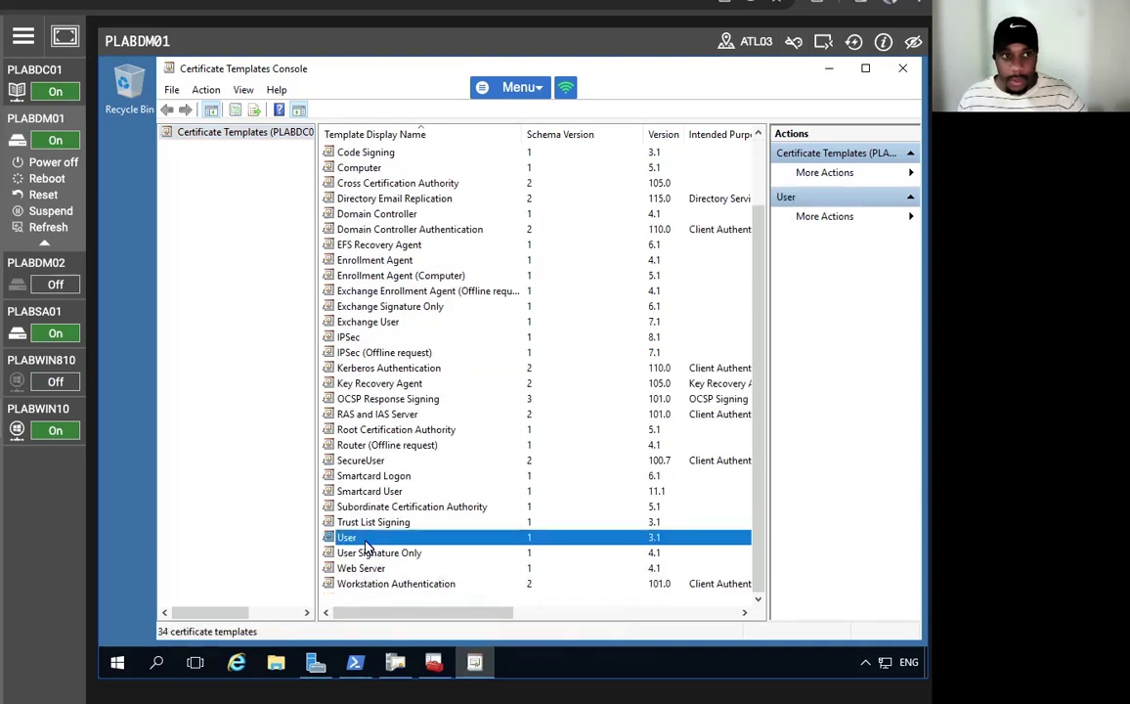
{"action": "right_click", "coordinate": [368, 550]}
{"action": "left_click", "coordinate": [427, 551]}
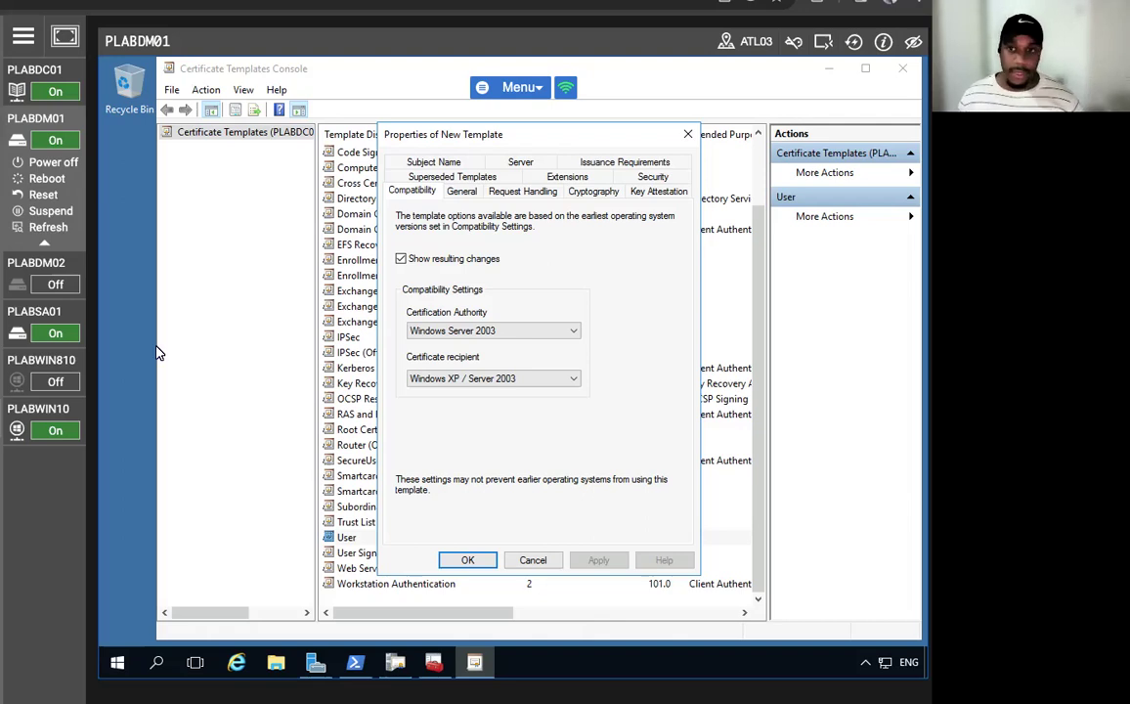
- Give the new template the display name EFSUser and apply it
{"action": "left_click", "coordinate": [458, 191]}
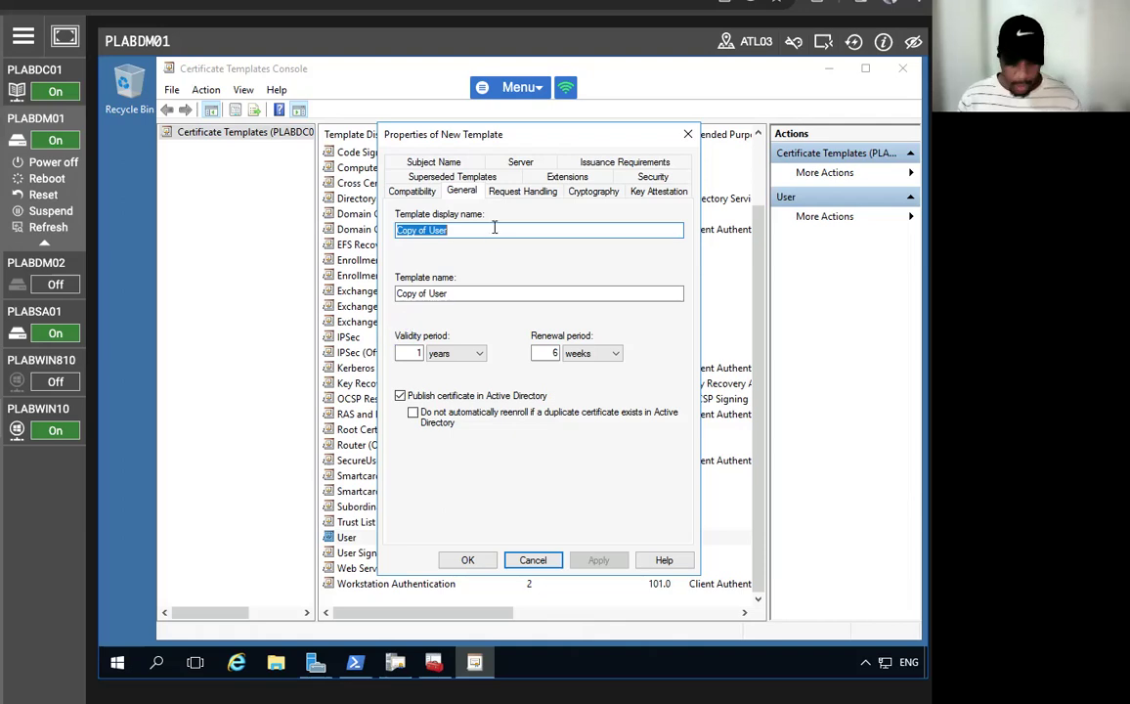
{"action": "type", "text": "EFSUser"}
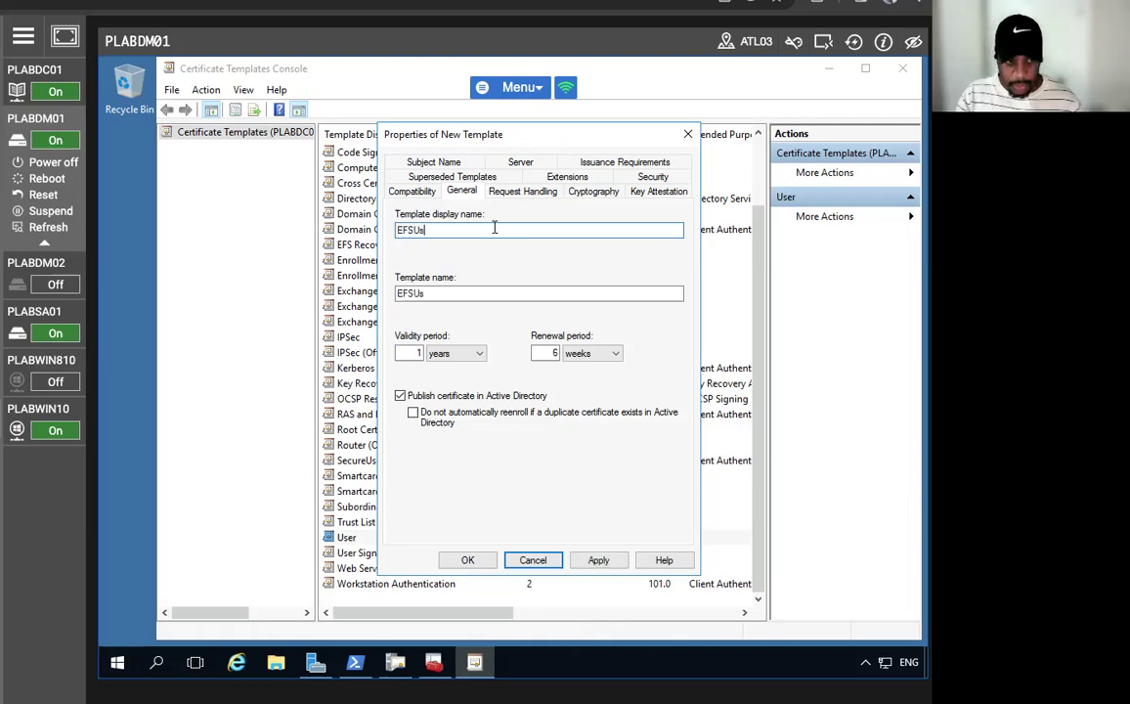
{"action": "left_click", "coordinate": [596, 560]}
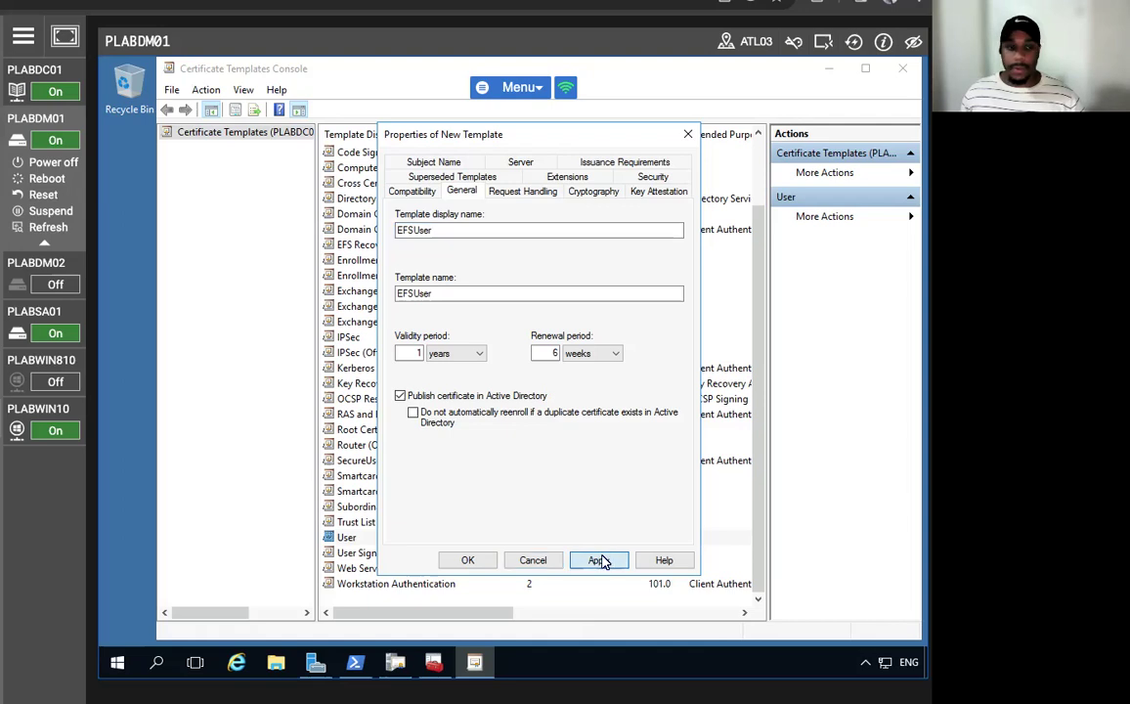
- Enable archiving of the subject's encryption private key and accept the warning
{"action": "left_click", "coordinate": [548, 193]}
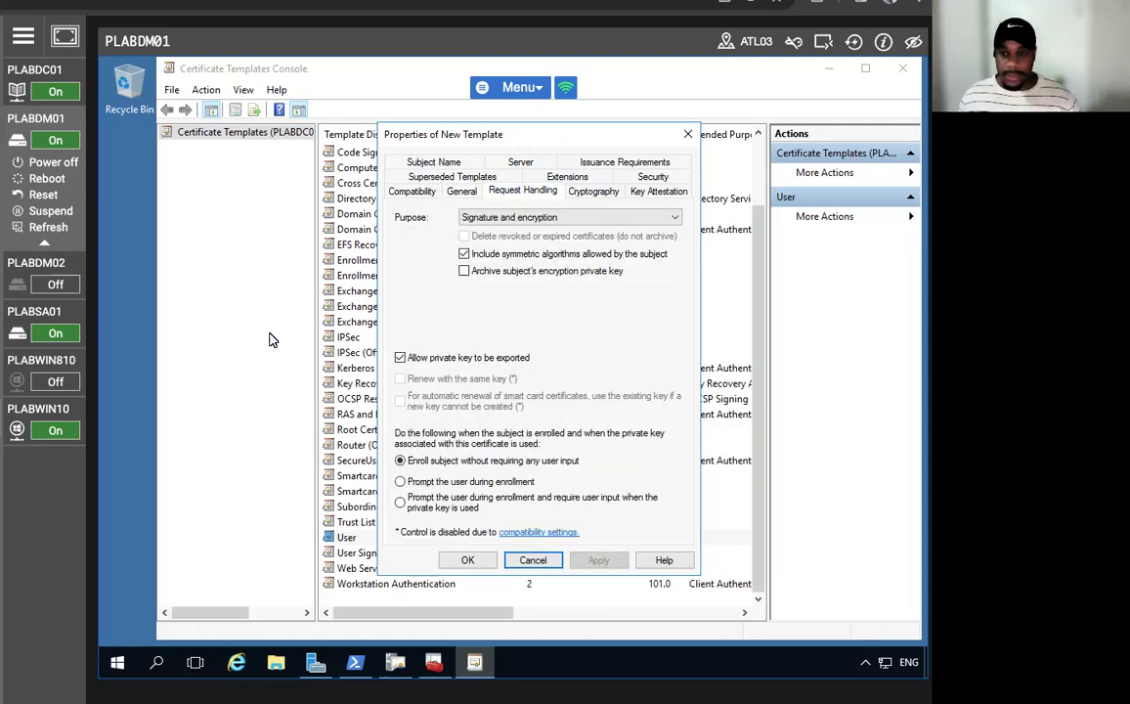
{"action": "left_click", "coordinate": [463, 270]}
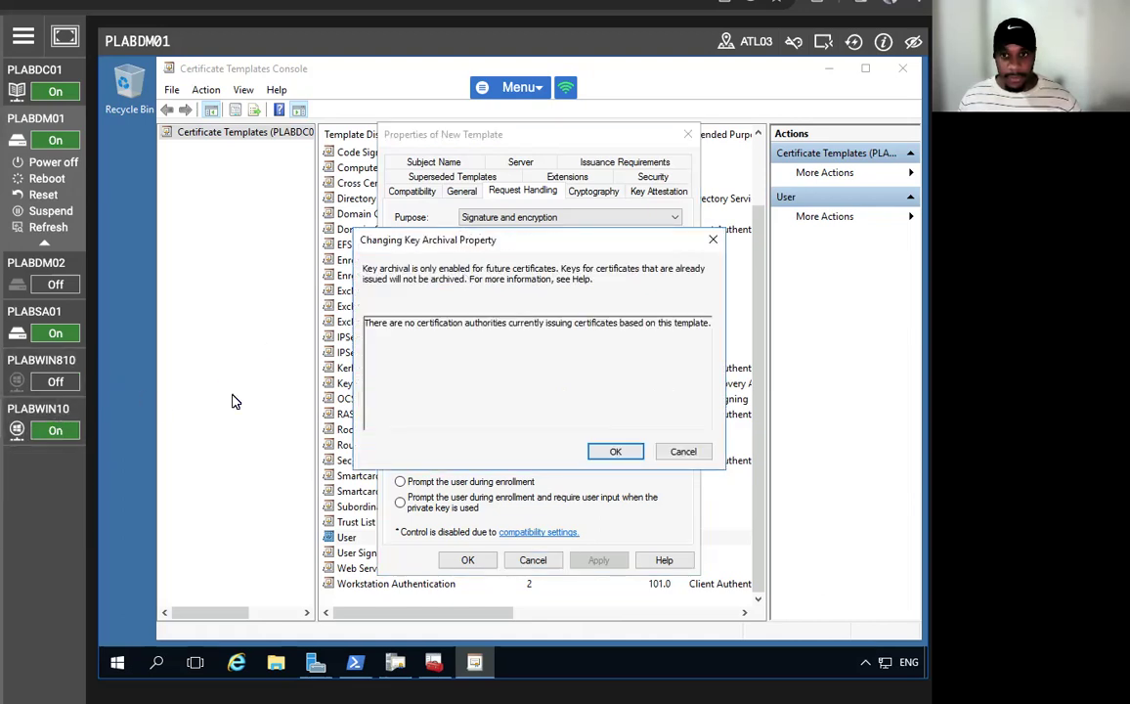
{"action": "left_click", "coordinate": [614, 453]}
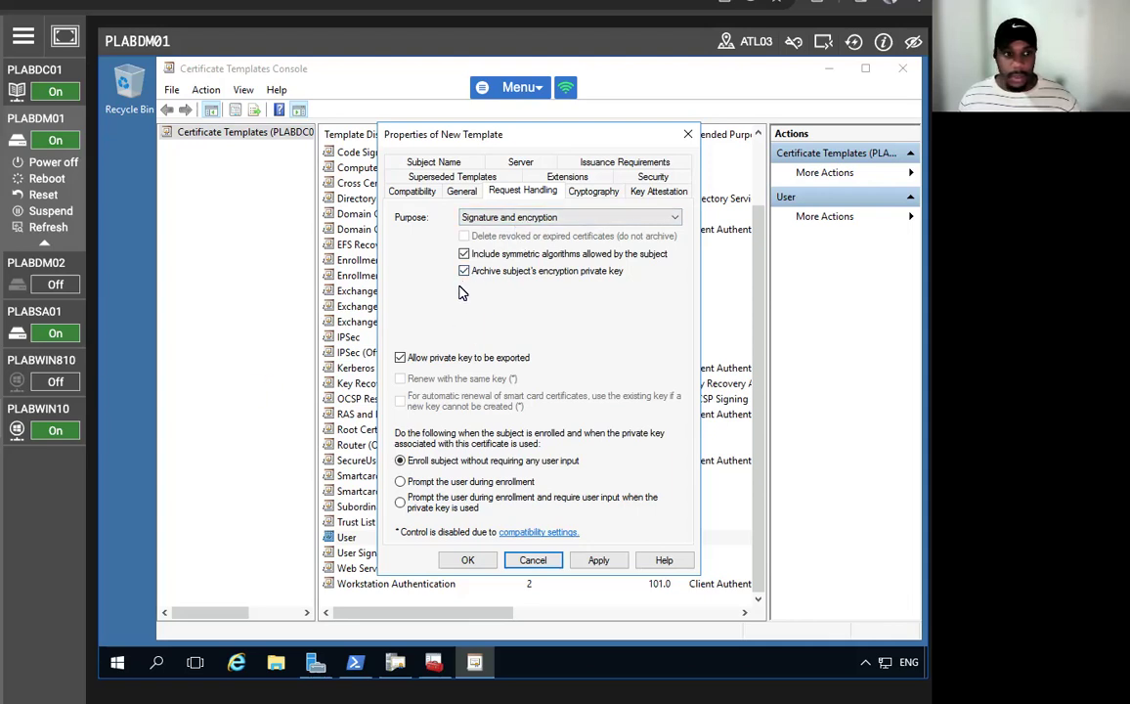
- Apply key archival, then clear both e-mail name options on Subject Name and apply
{"action": "left_click", "coordinate": [596, 561]}
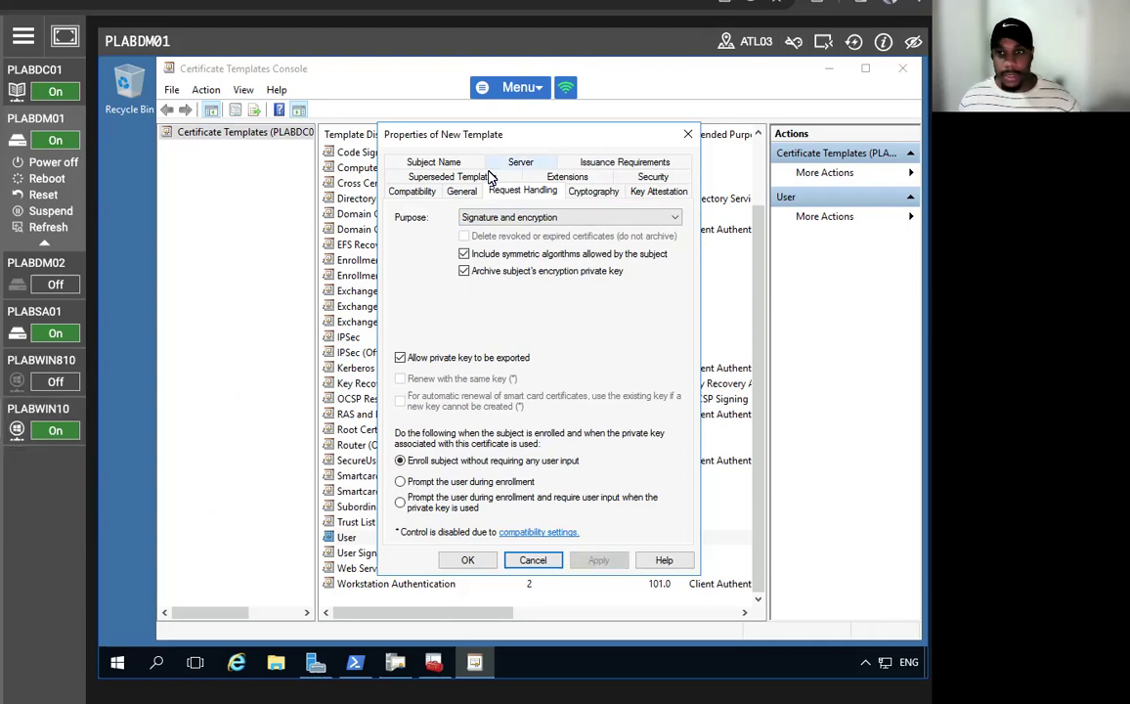
{"action": "left_click", "coordinate": [430, 162]}
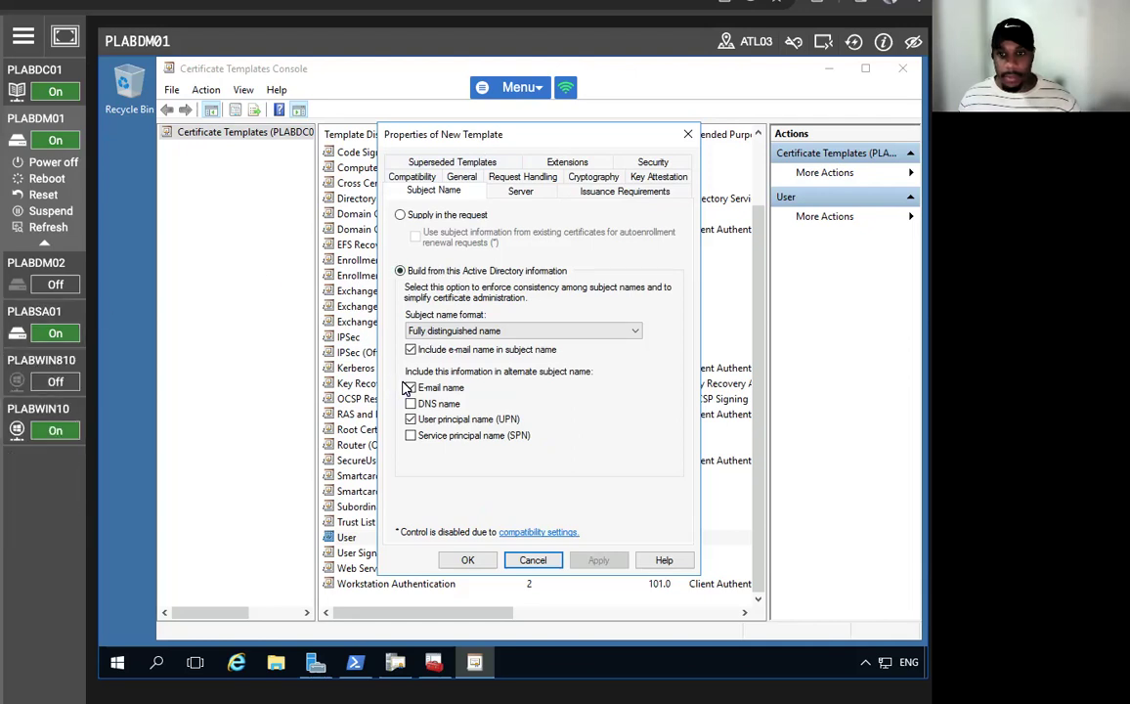
{"action": "left_click", "coordinate": [410, 349]}
{"action": "left_click", "coordinate": [411, 387]}
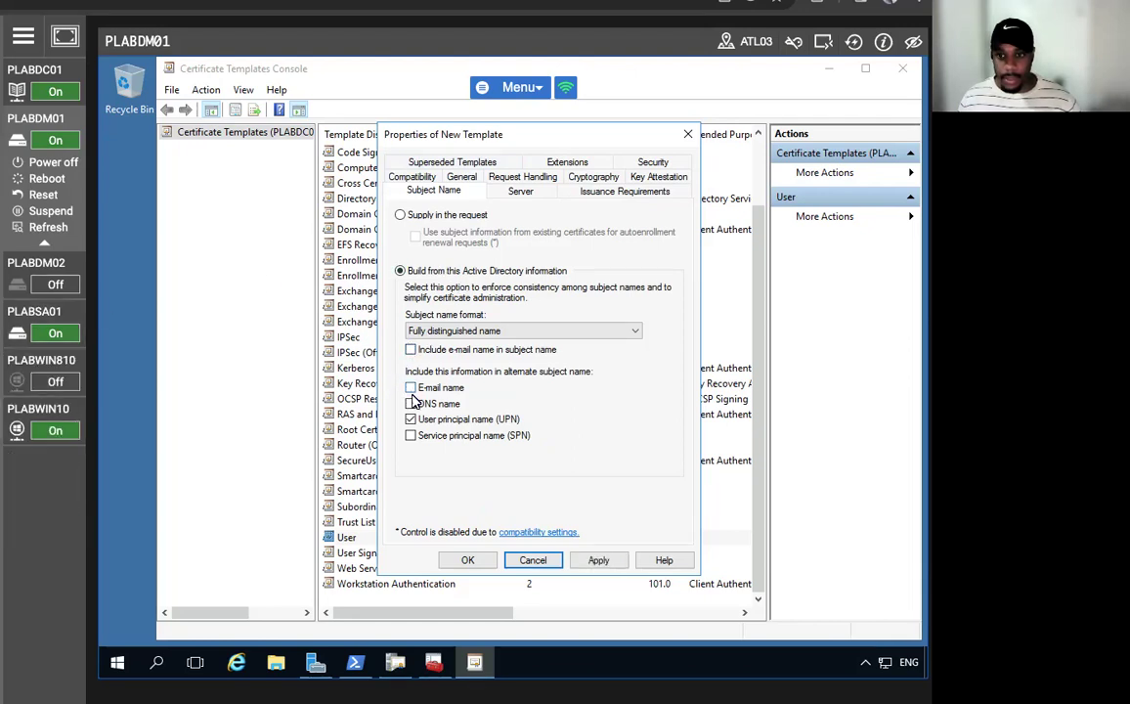
{"action": "left_click", "coordinate": [590, 563]}
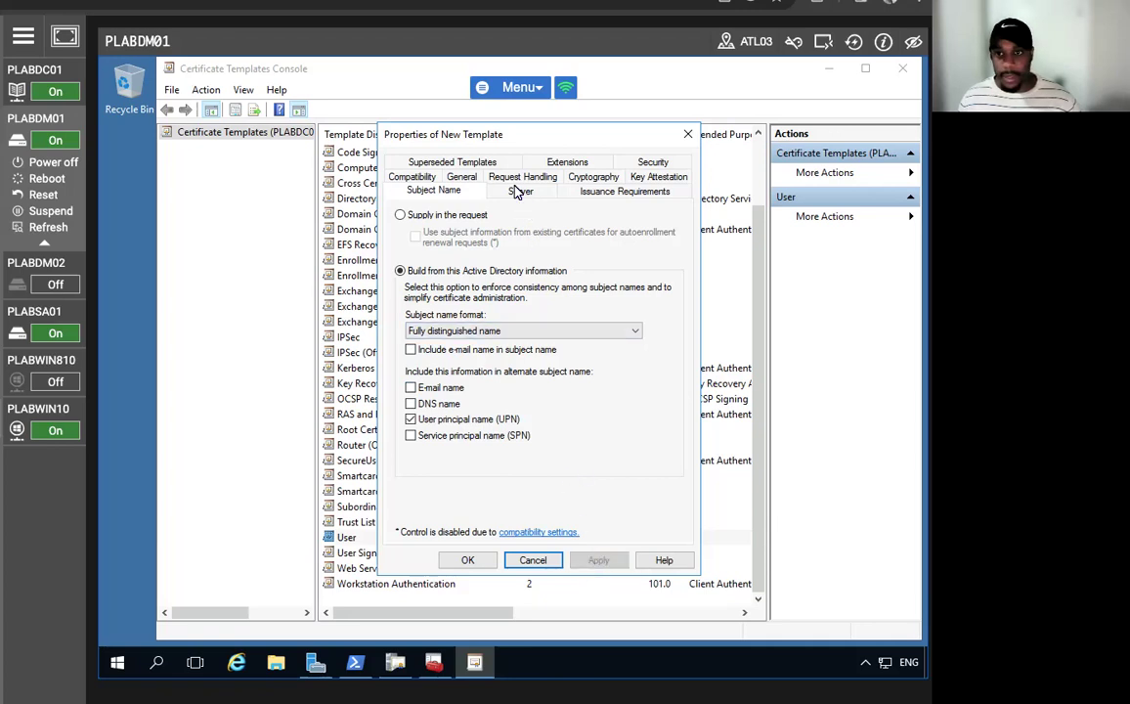
- Grant Authenticated Users Enroll permission, save EFSUser, and close the templates console
{"action": "left_click", "coordinate": [614, 164]}
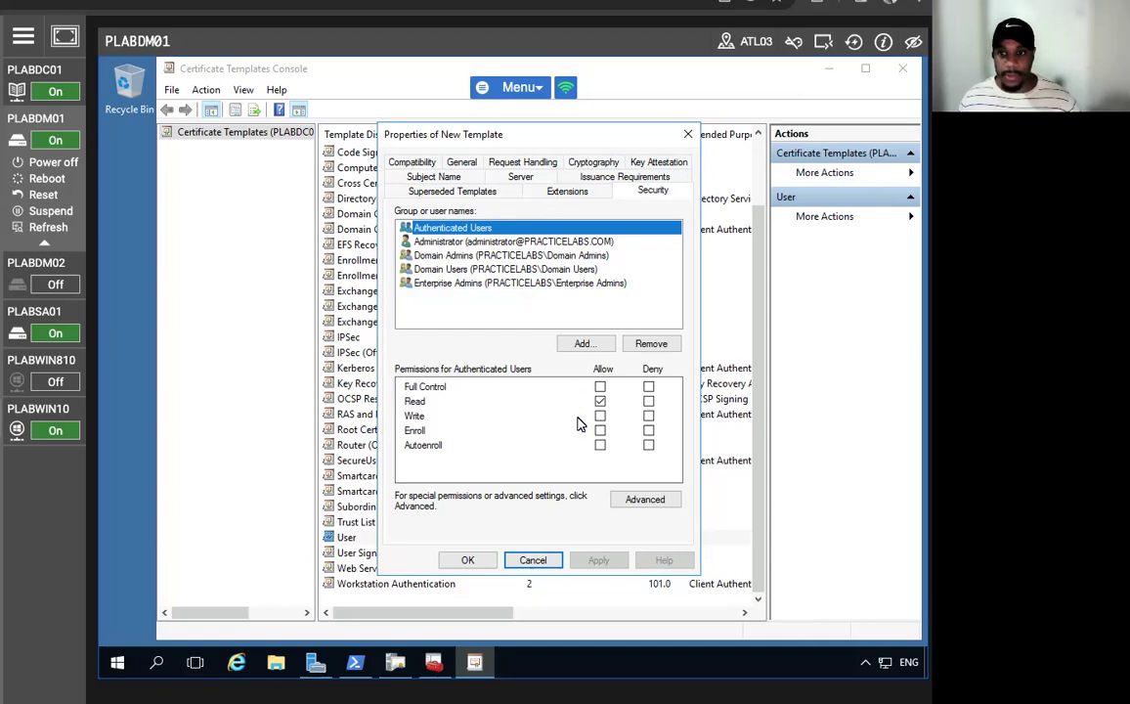
{"action": "left_click", "coordinate": [600, 445]}
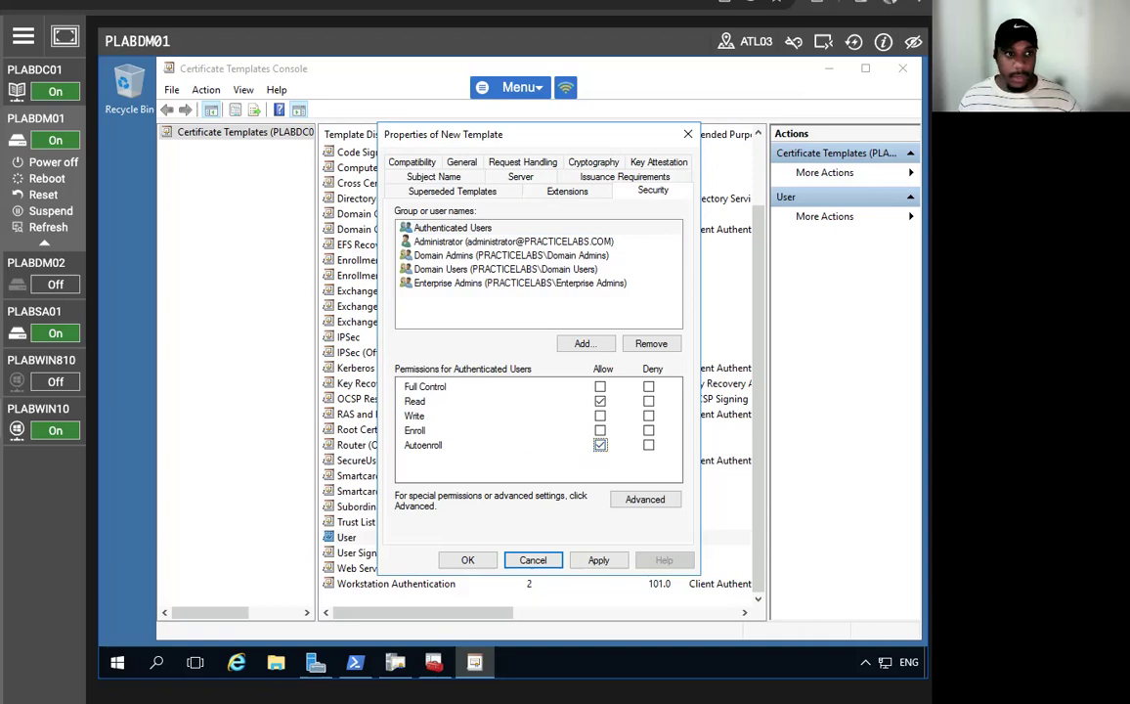
{"action": "left_click", "coordinate": [600, 431]}
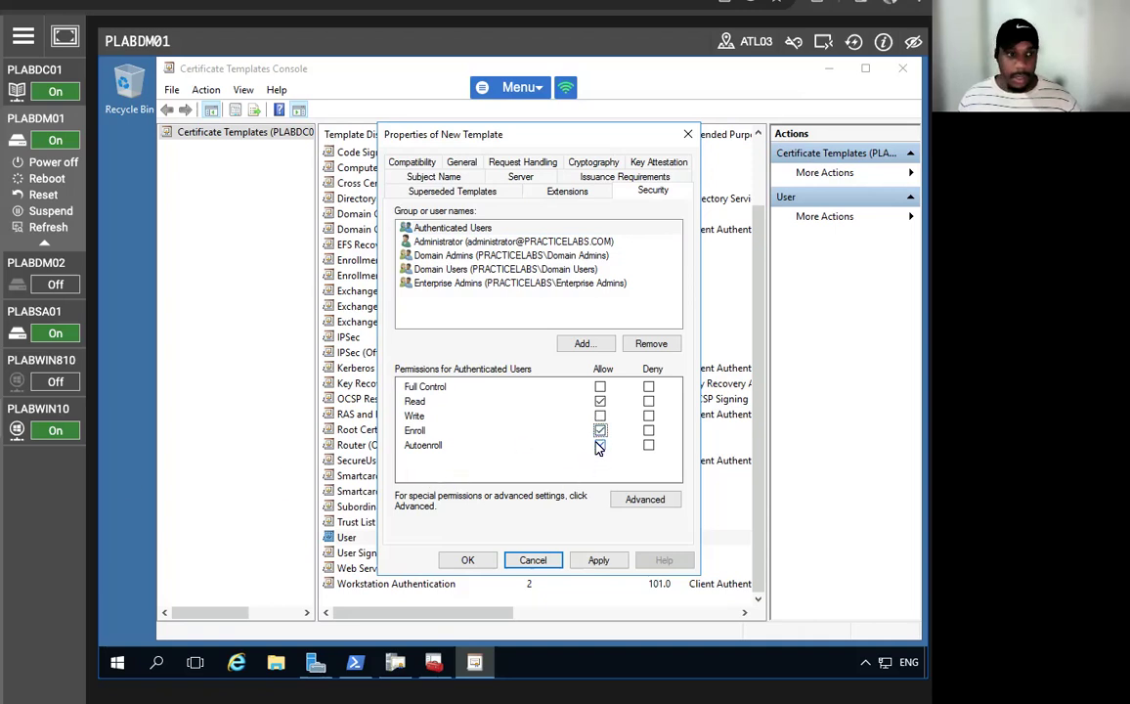
{"action": "left_click", "coordinate": [600, 445]}
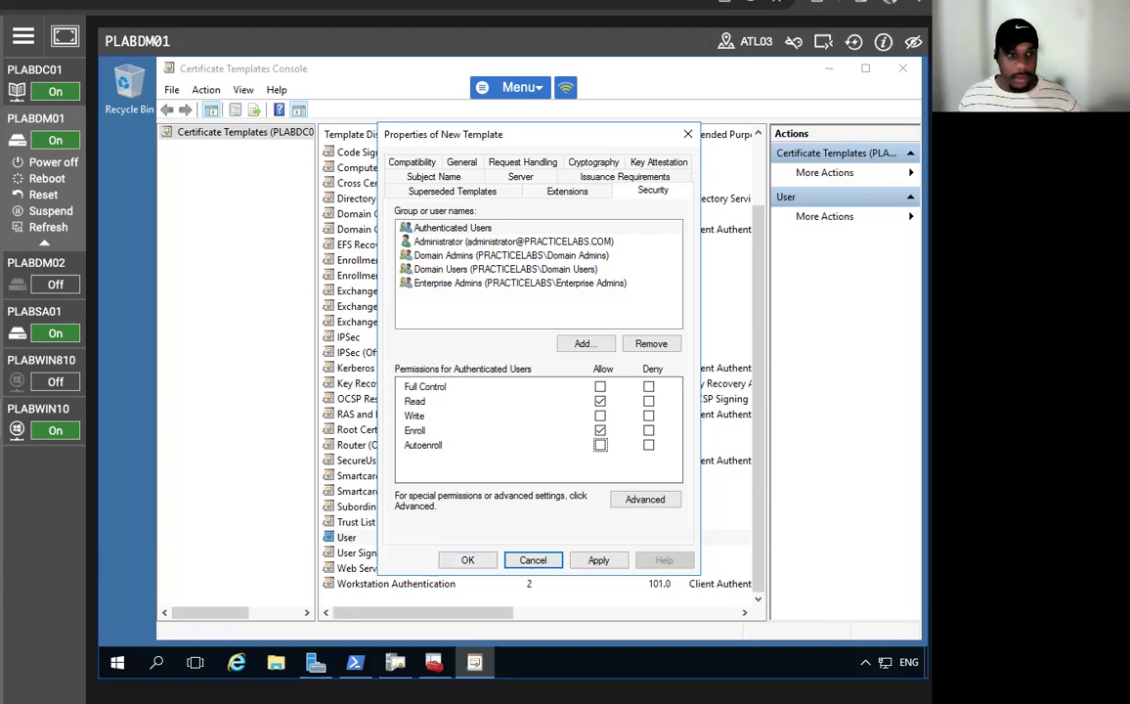
{"action": "left_click", "coordinate": [464, 562]}
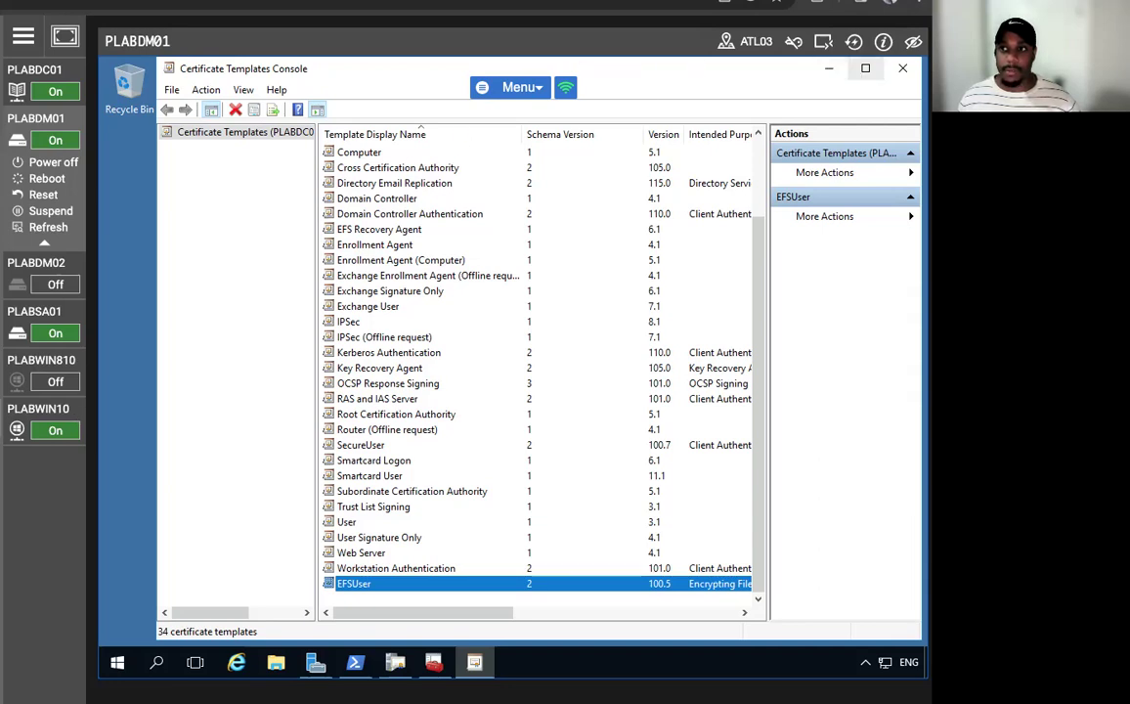
{"action": "left_click", "coordinate": [903, 68]}
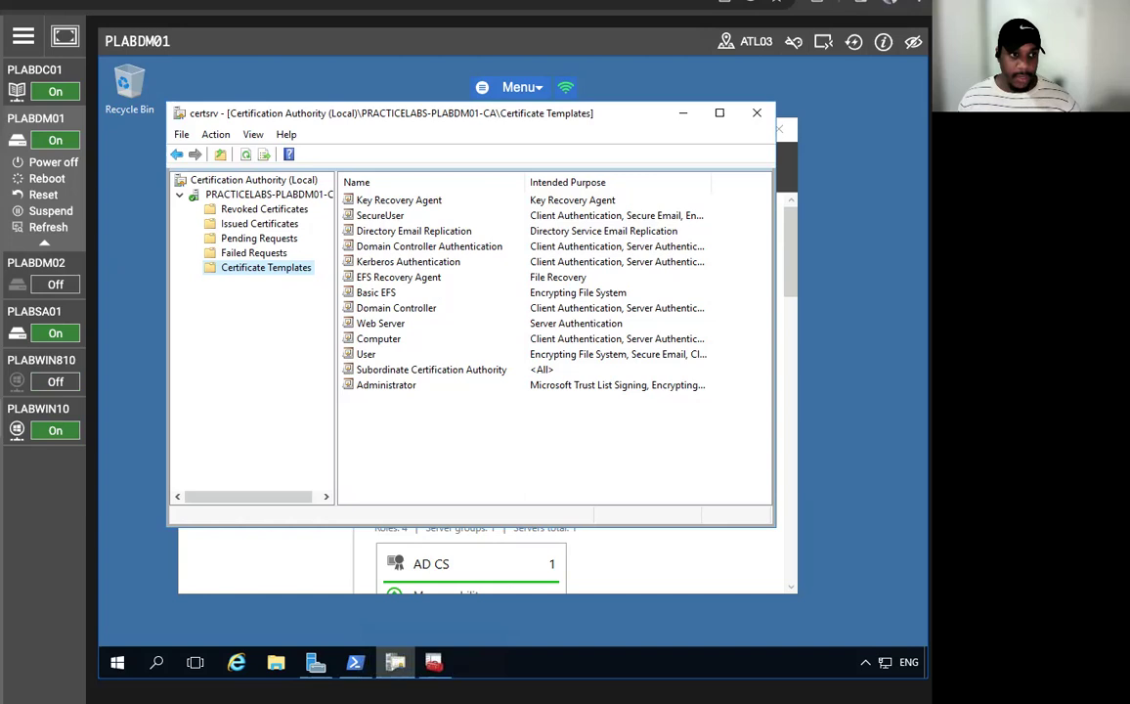
- Issue the EFSUser template as a new certificate template on the CA
{"action": "right_click", "coordinate": [234, 270]}
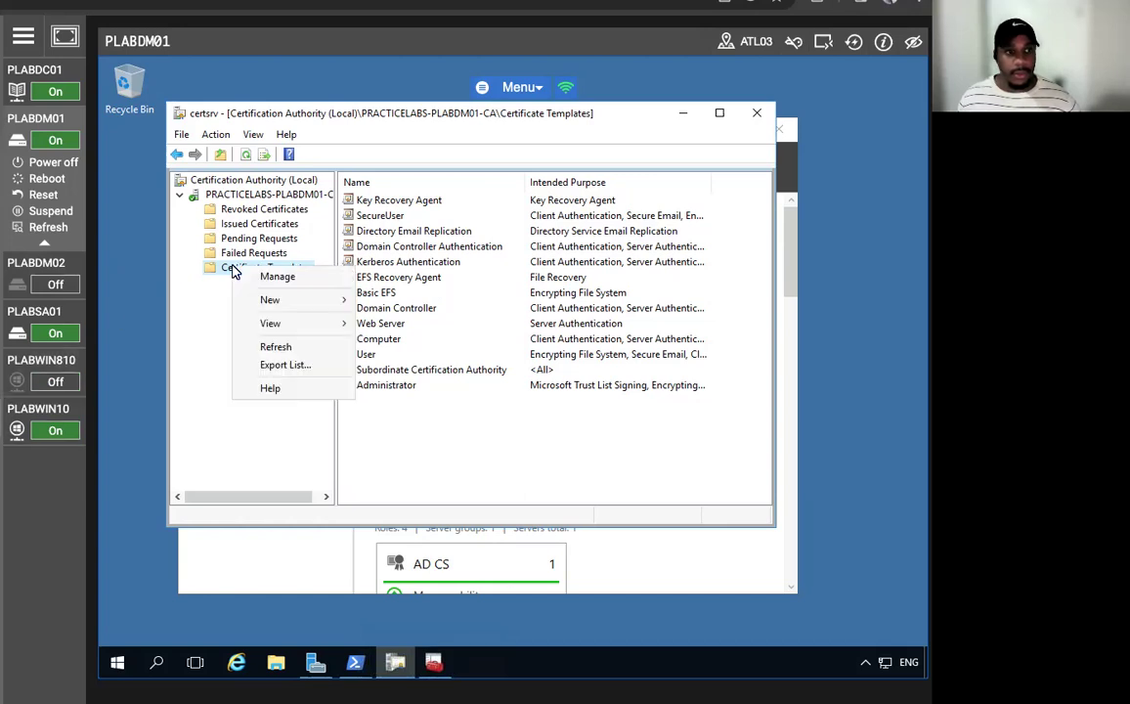
{"action": "mouse_move", "coordinate": [313, 301]}
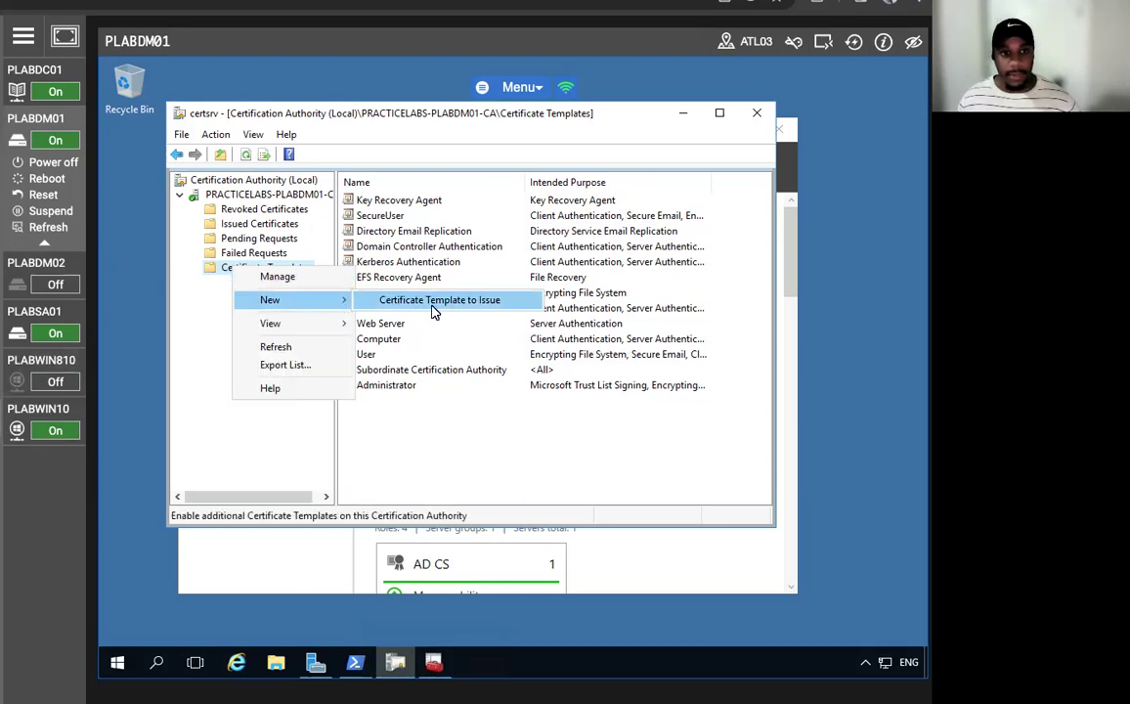
{"action": "left_click", "coordinate": [436, 306]}
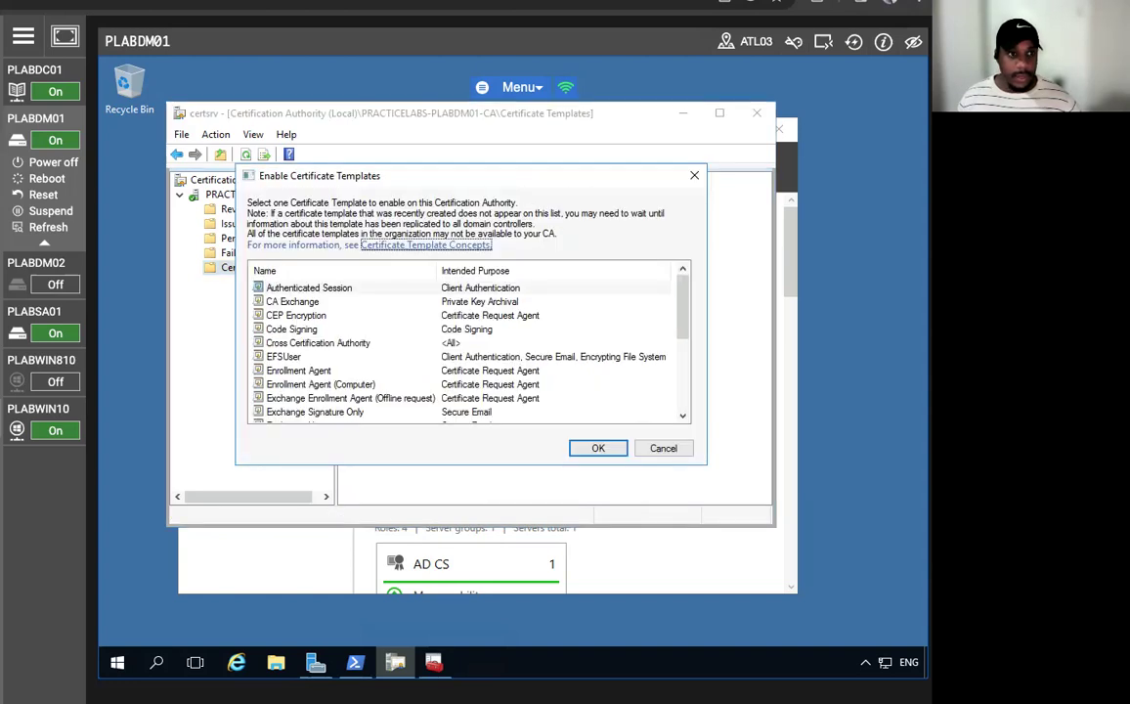
{"action": "left_click", "coordinate": [302, 357]}
{"action": "left_click", "coordinate": [604, 451]}
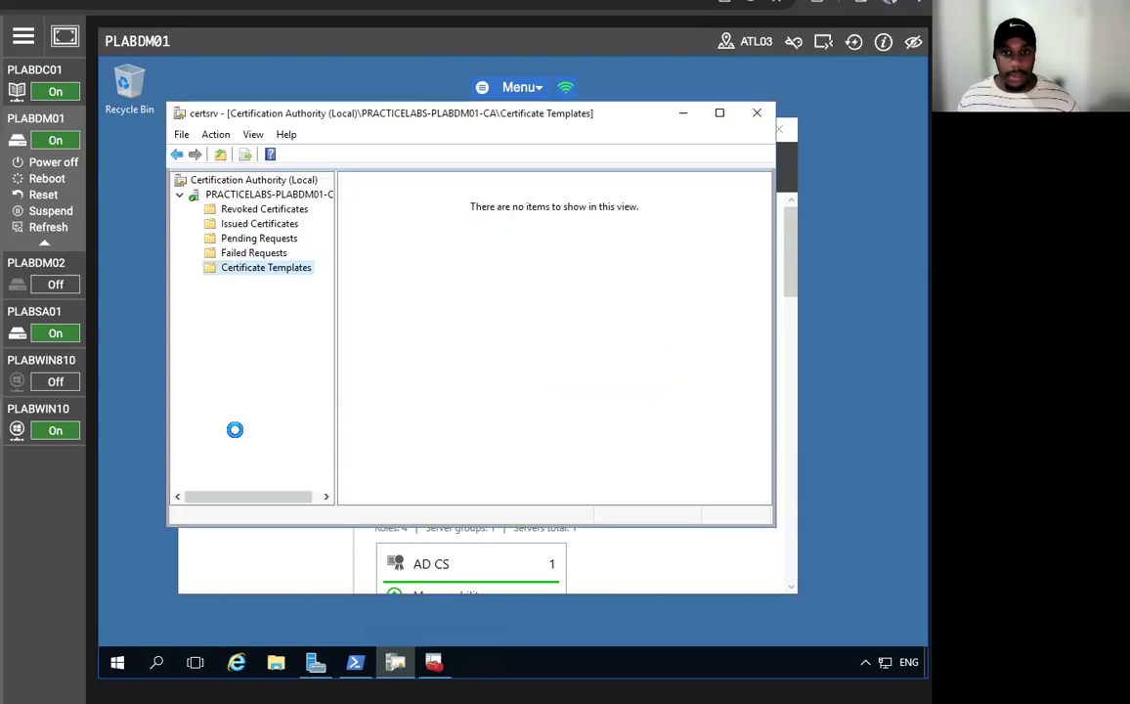
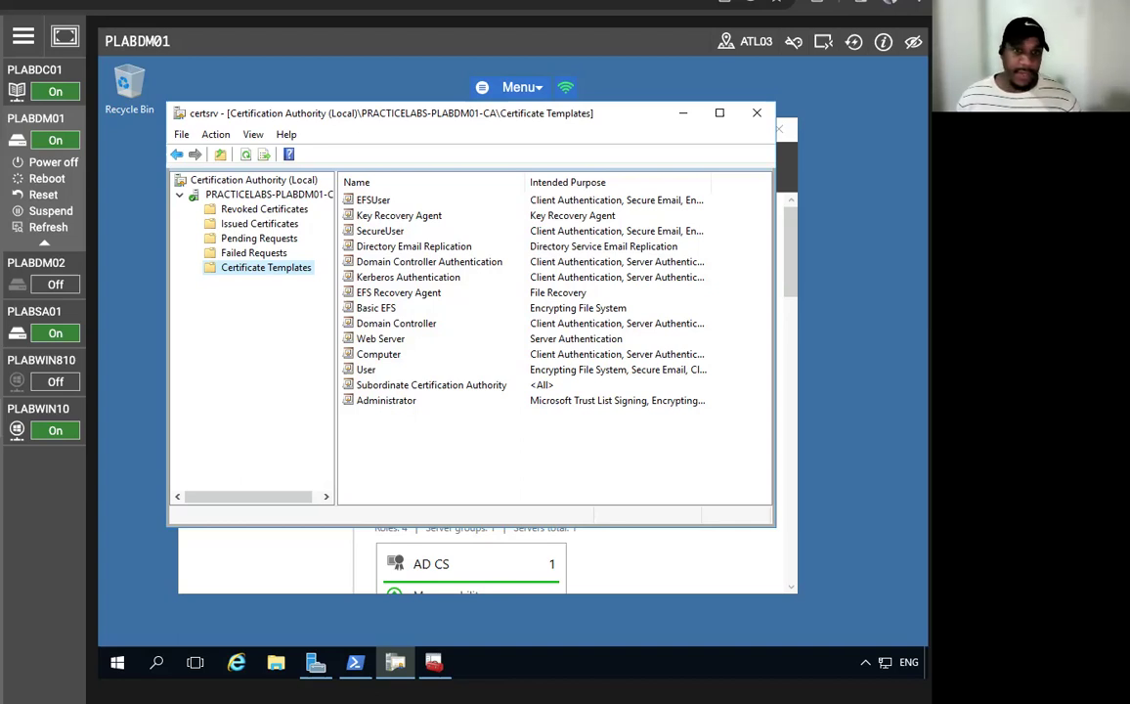
- Switch the lab view from PLABDM01 to the PLABWIN10 machine
{"action": "left_click", "coordinate": [42, 409]}
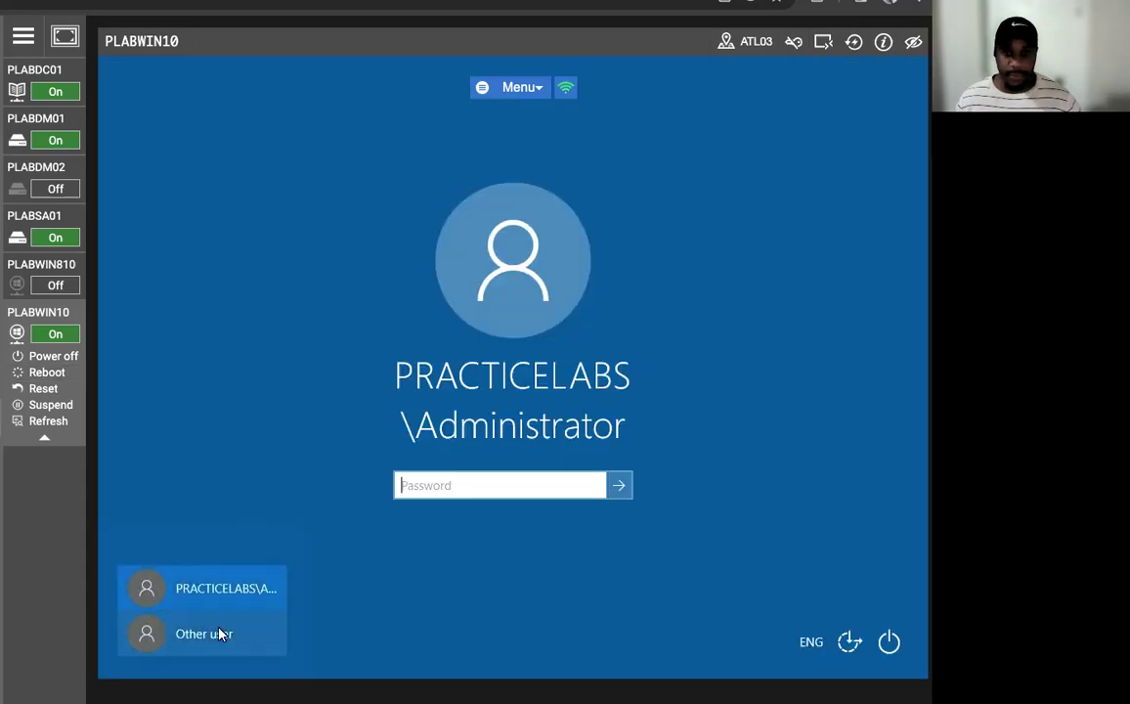
- Sign in to PLABWIN10 as the domain user, retyping the password after one rejected attempt
{"action": "left_click", "coordinate": [210, 633]}
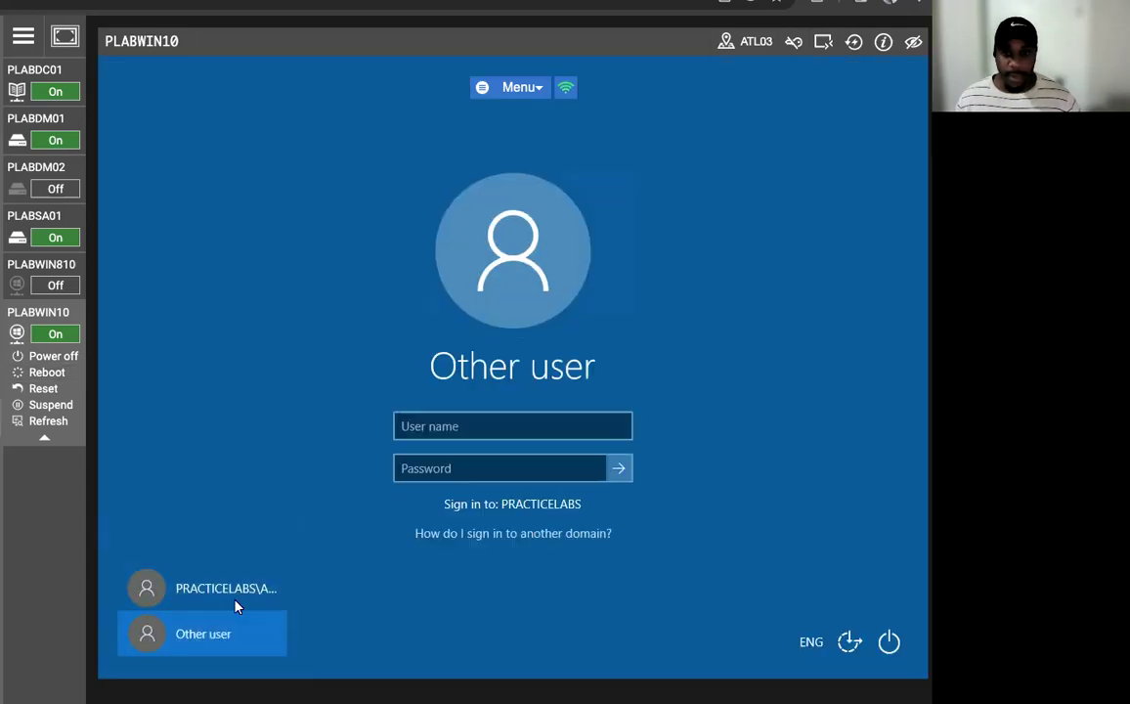
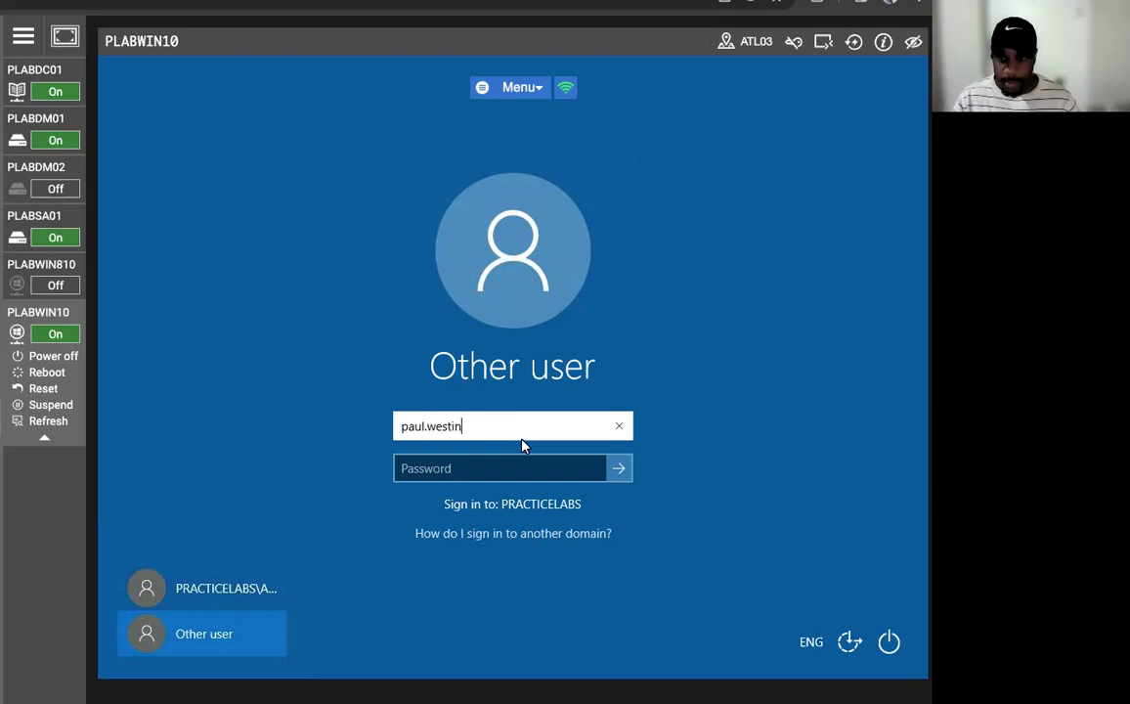
{"action": "key", "text": "Tab"}
{"action": "type", "text": "Passw0rd"}
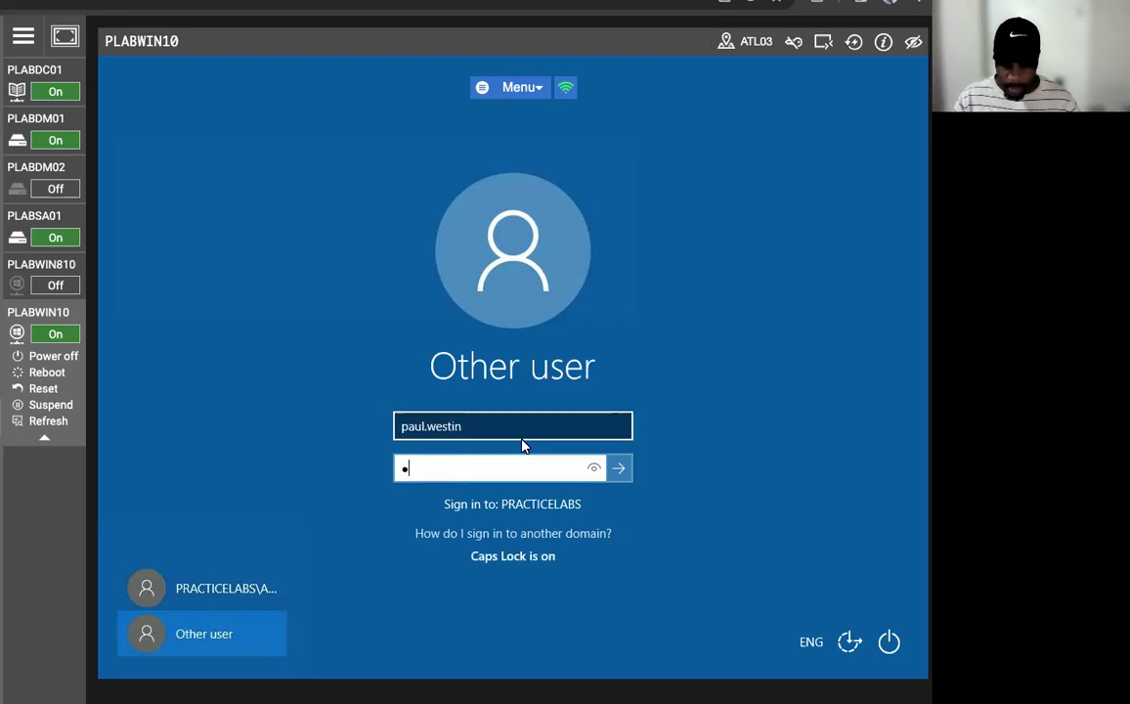
{"action": "key", "text": "Return"}
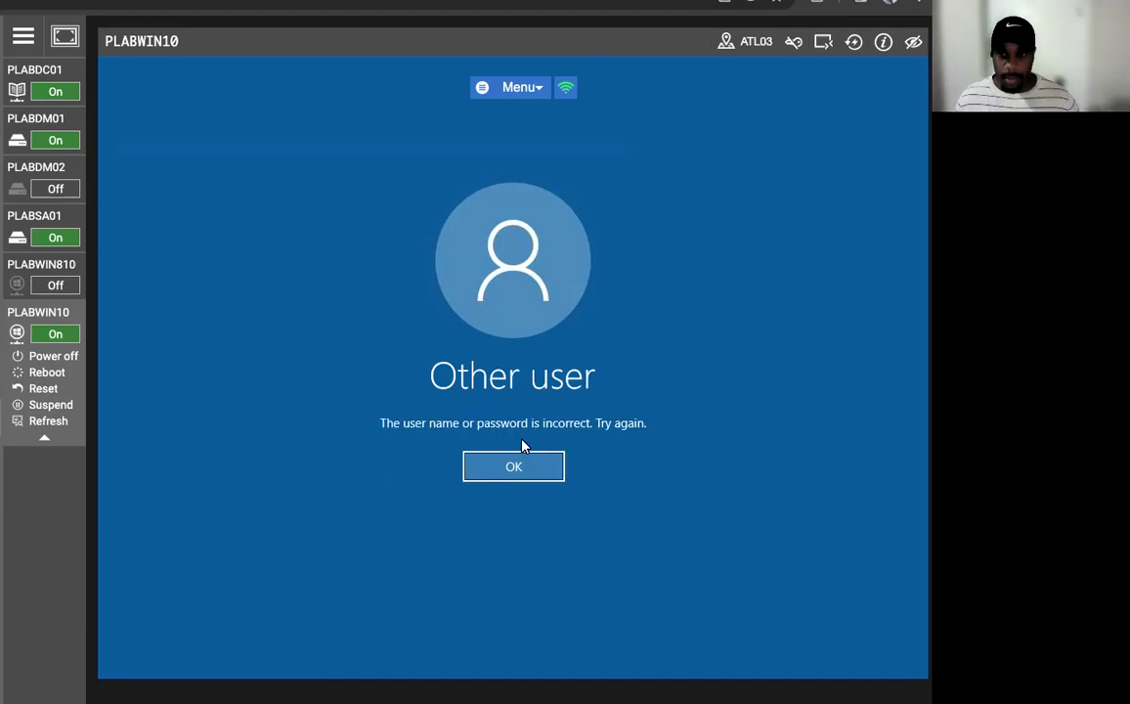
{"action": "left_click", "coordinate": [518, 468]}
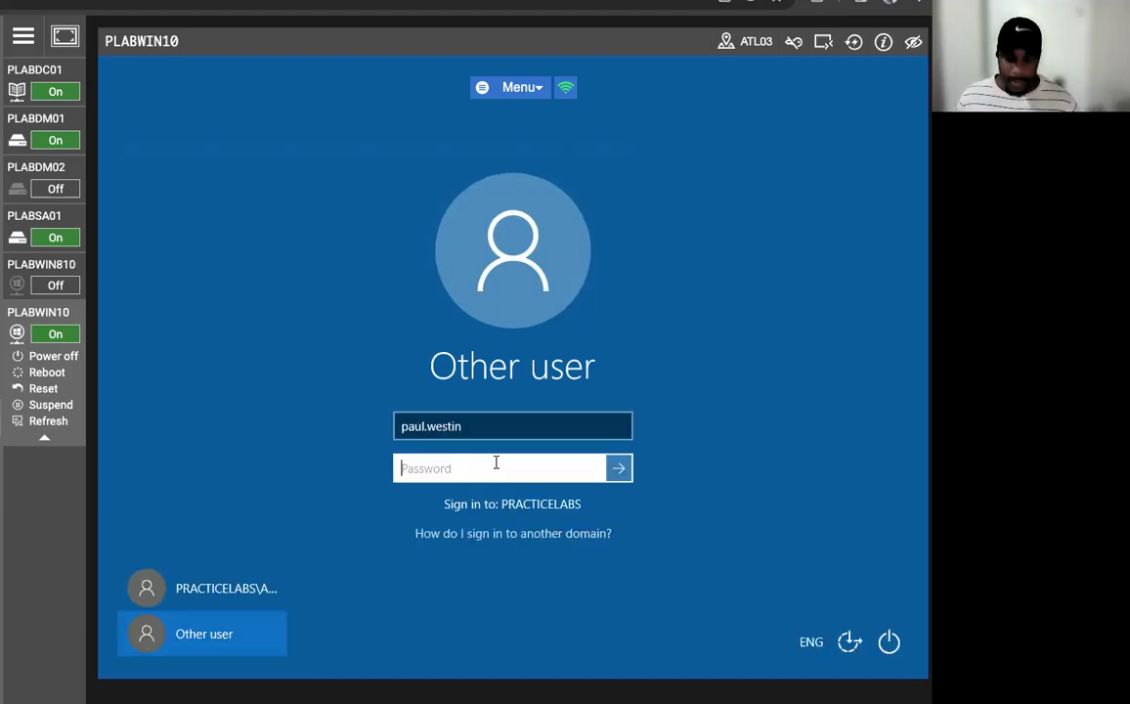
{"action": "key", "text": "Caps_Lock"}
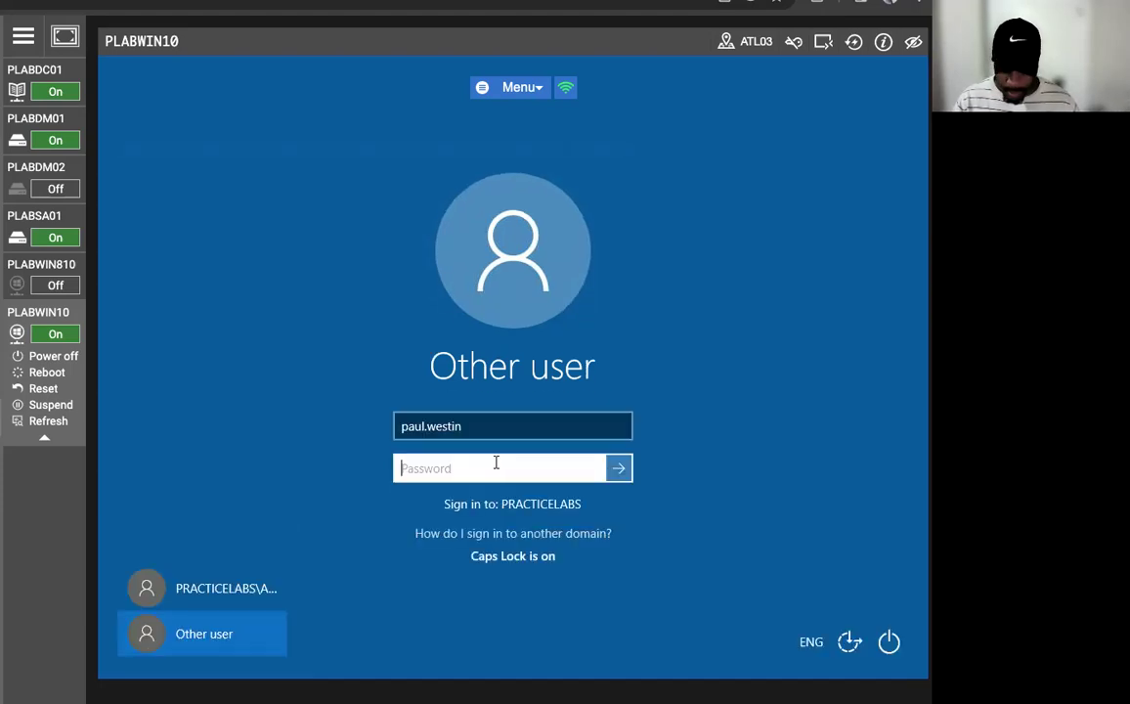
{"action": "type", "text": "P"}
{"action": "key", "text": "Caps_Lock"}
{"action": "type", "text": "assw0rd"}
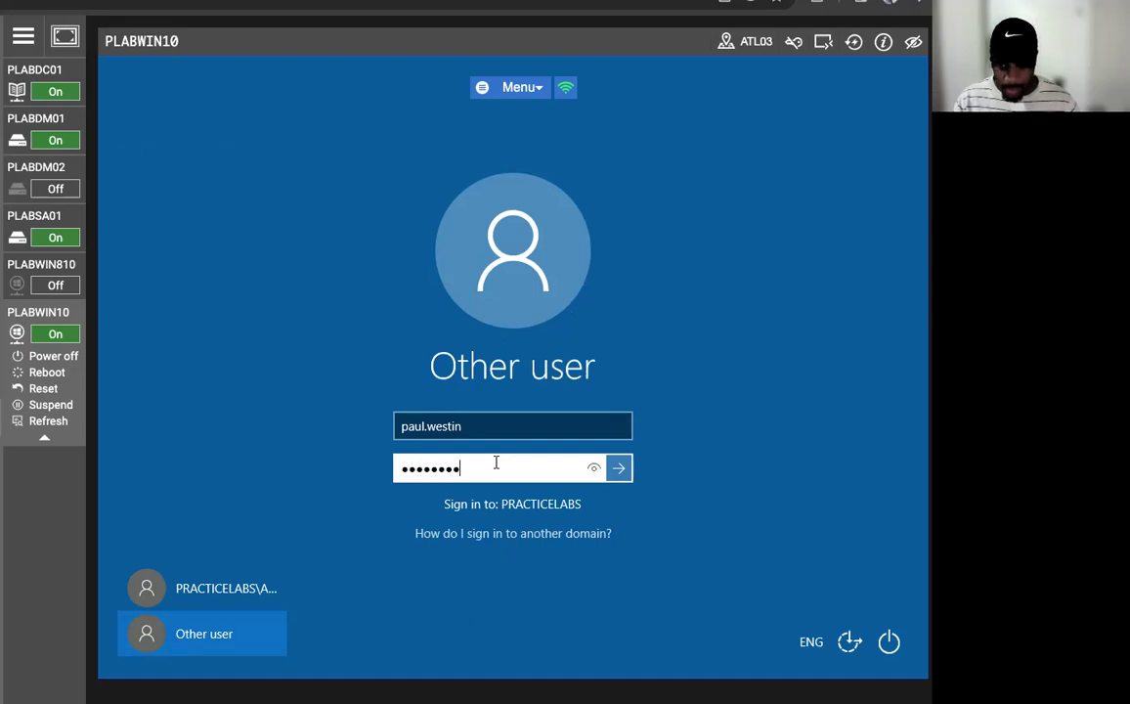
{"action": "key", "text": "Return"}
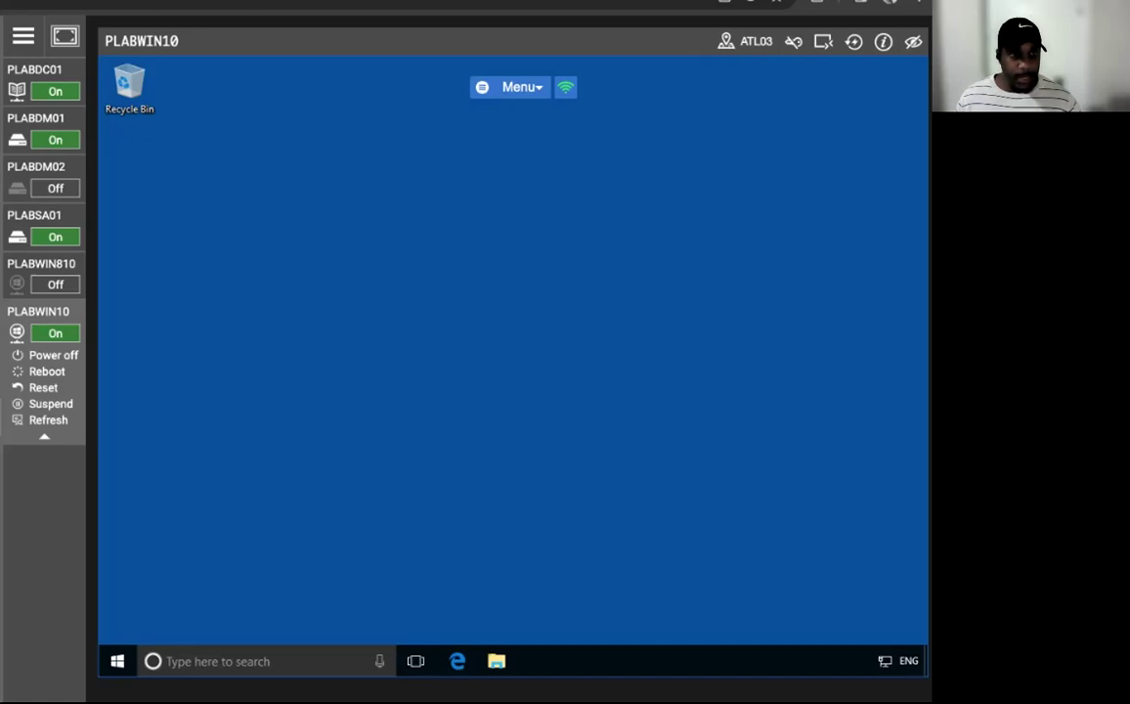
- Launch the Microsoft Management Console (mmc) from Run with administrator approval
{"action": "right_click", "coordinate": [117, 663]}
{"action": "left_click", "coordinate": [193, 574]}
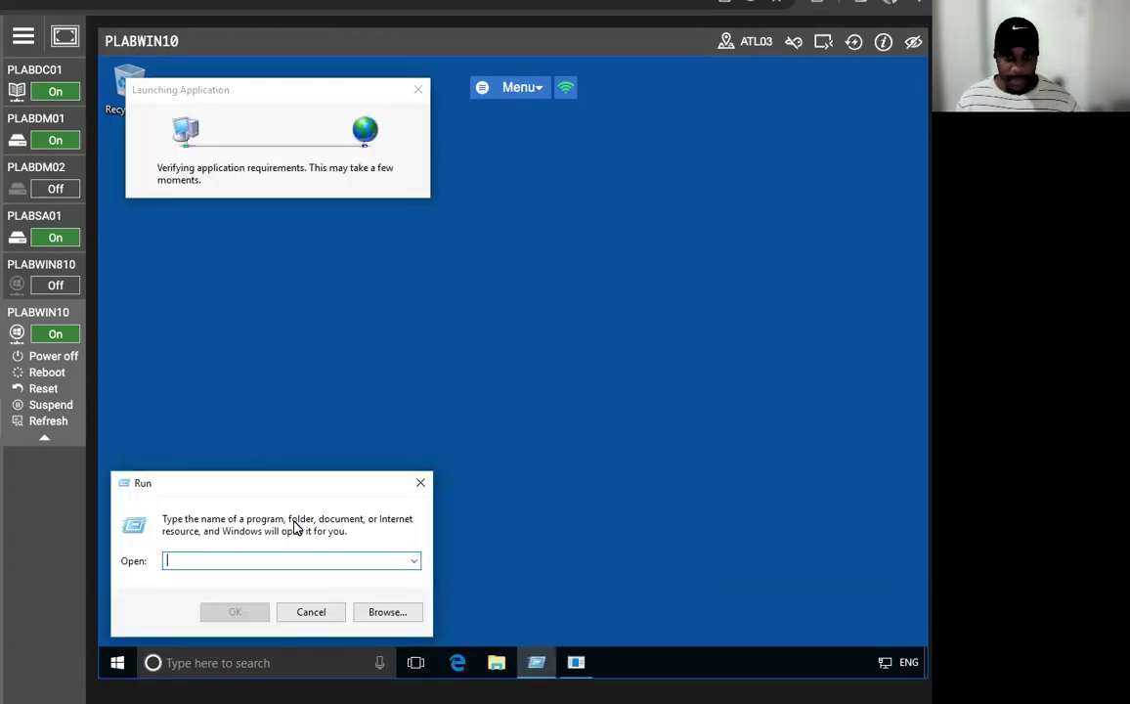
{"action": "type", "text": "mmc"}
{"action": "key", "text": "Return"}
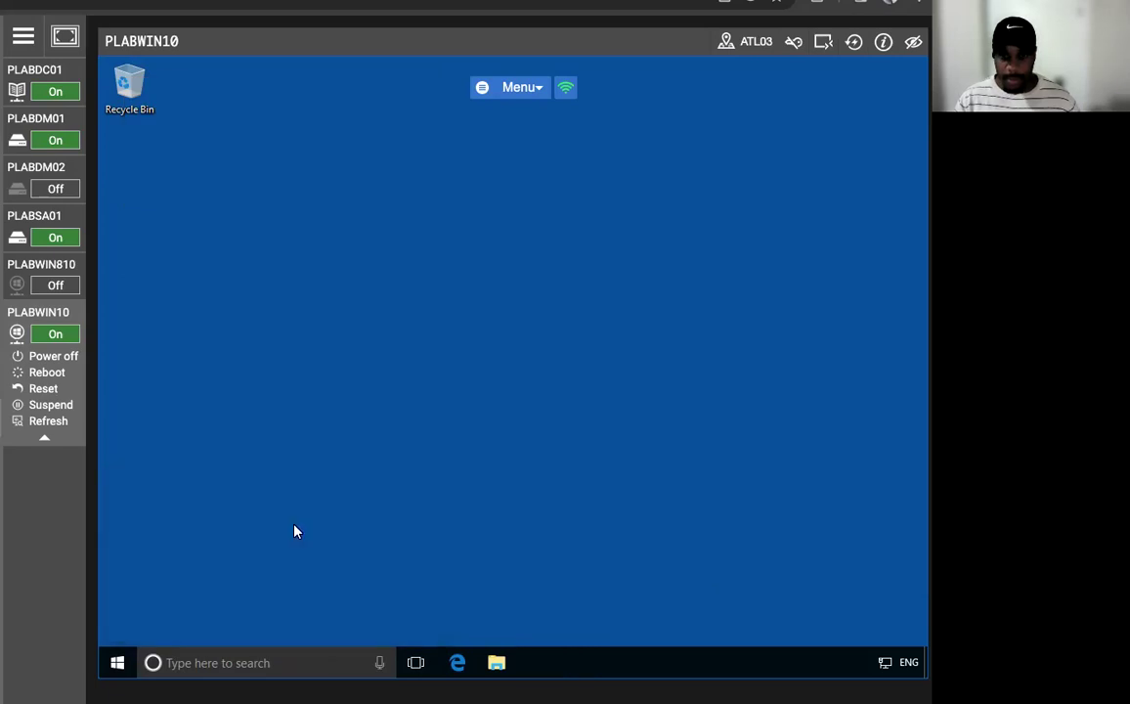
{"action": "left_click", "coordinate": [426, 467]}
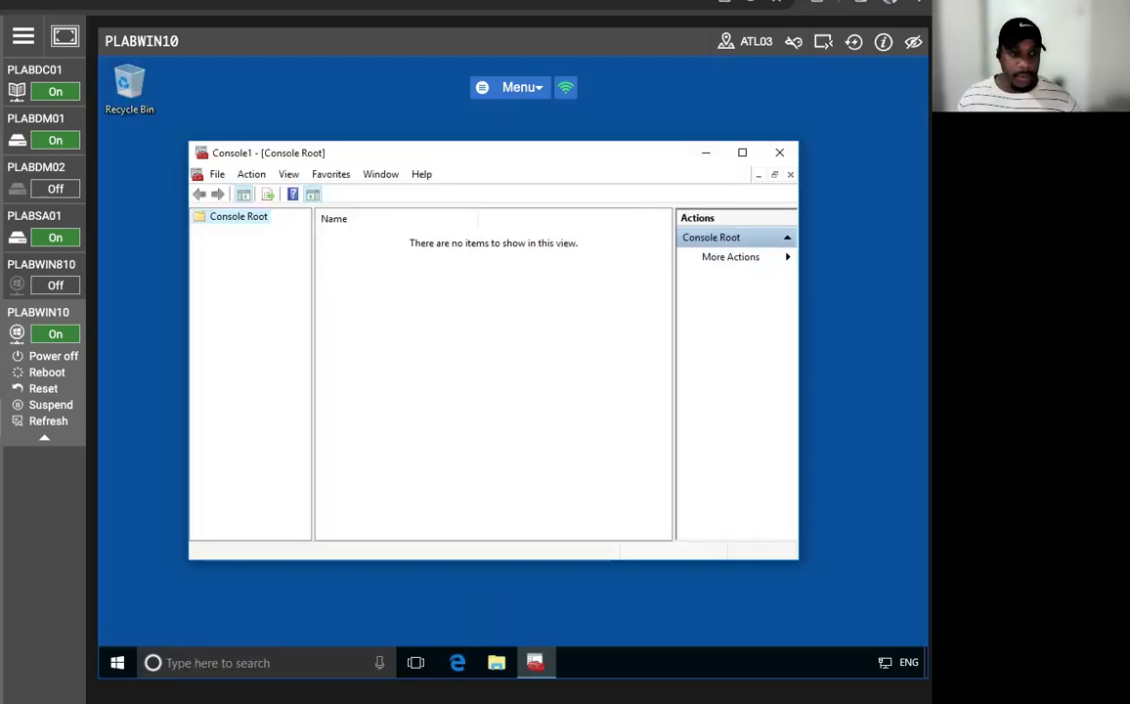
- Add the Certificates snap-in for My user account and select Certificates - Current User
{"action": "left_click", "coordinate": [217, 174]}
{"action": "mouse_move", "coordinate": [290, 174]}
{"action": "left_click", "coordinate": [252, 224]}
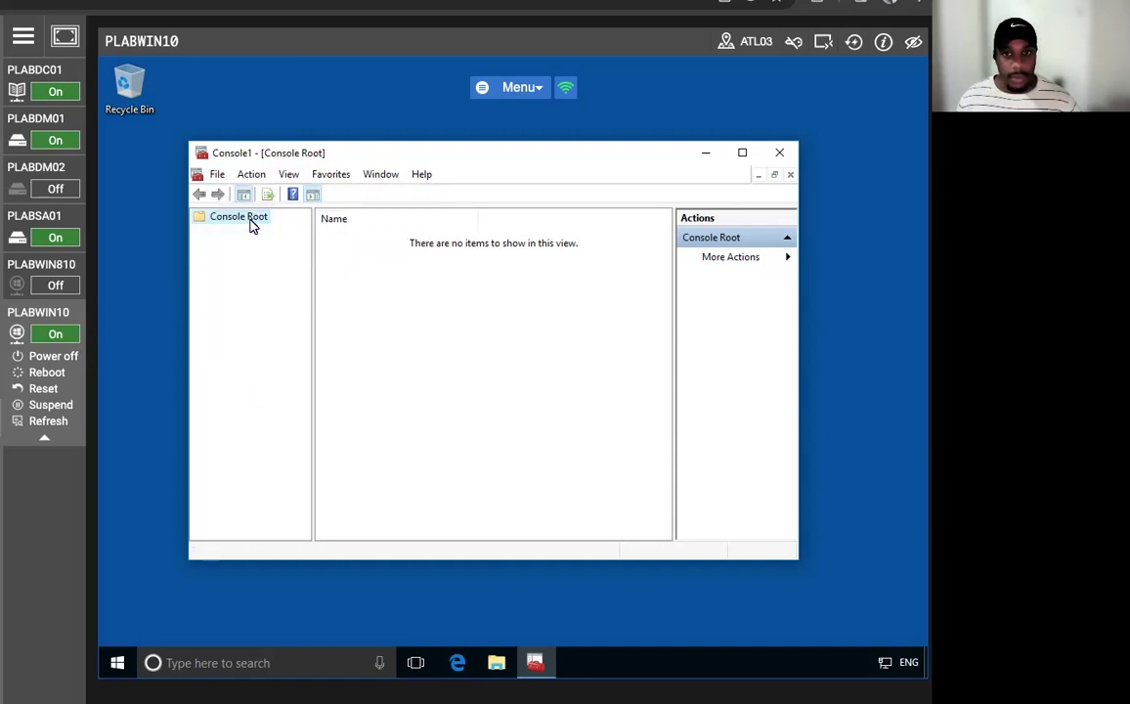
{"action": "left_click", "coordinate": [217, 174]}
{"action": "left_click", "coordinate": [247, 274]}
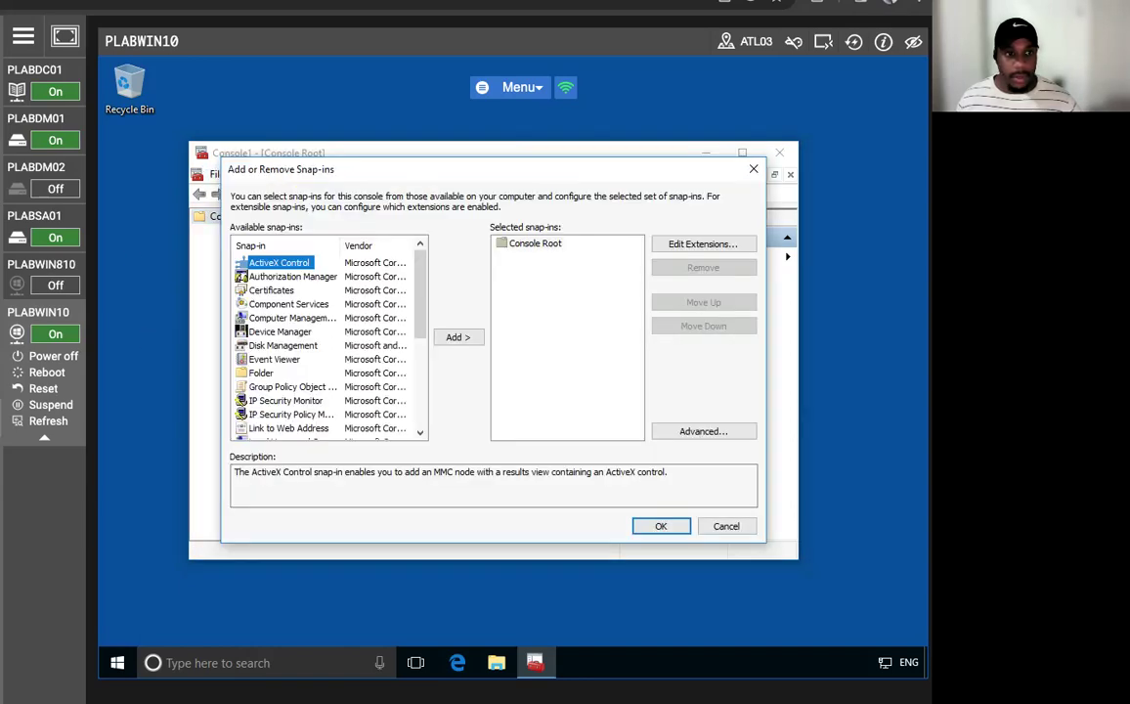
{"action": "left_click", "coordinate": [271, 291]}
{"action": "left_click", "coordinate": [458, 337]}
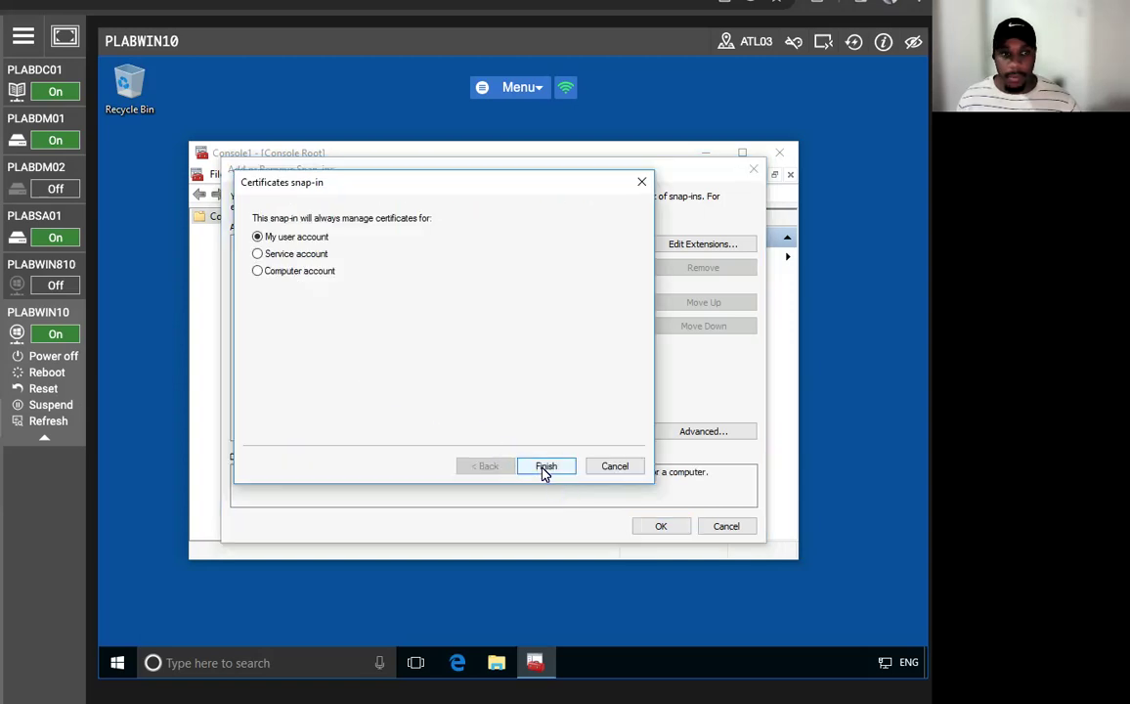
{"action": "left_click", "coordinate": [546, 467]}
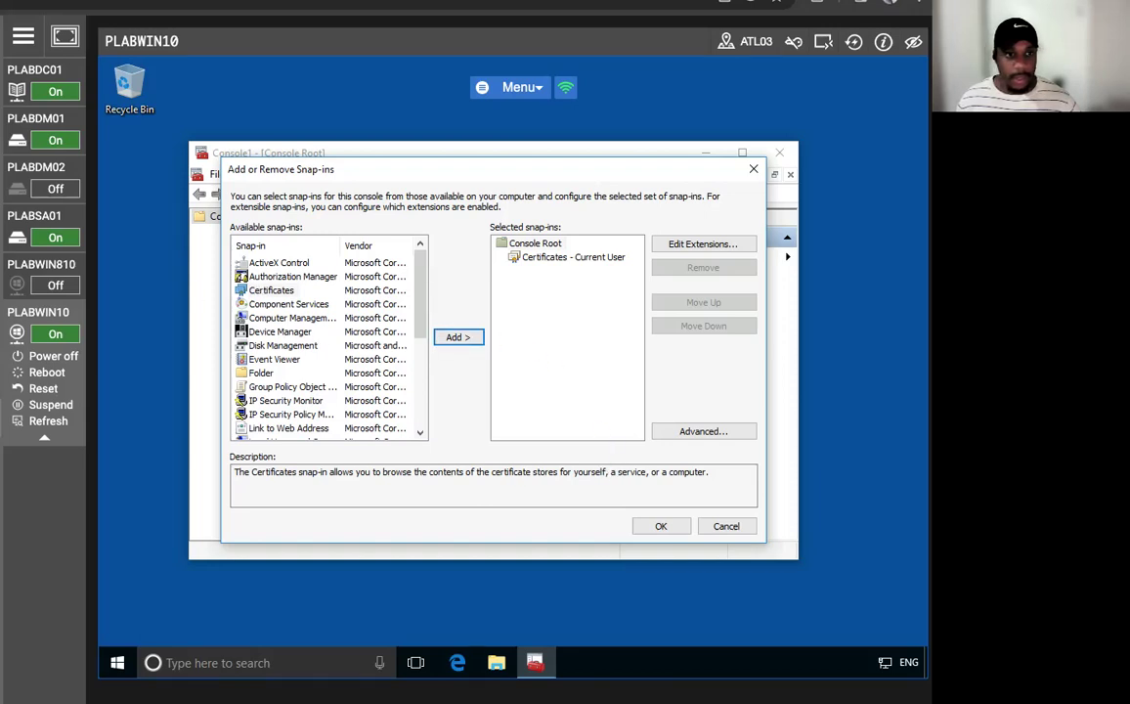
{"action": "left_click", "coordinate": [653, 526]}
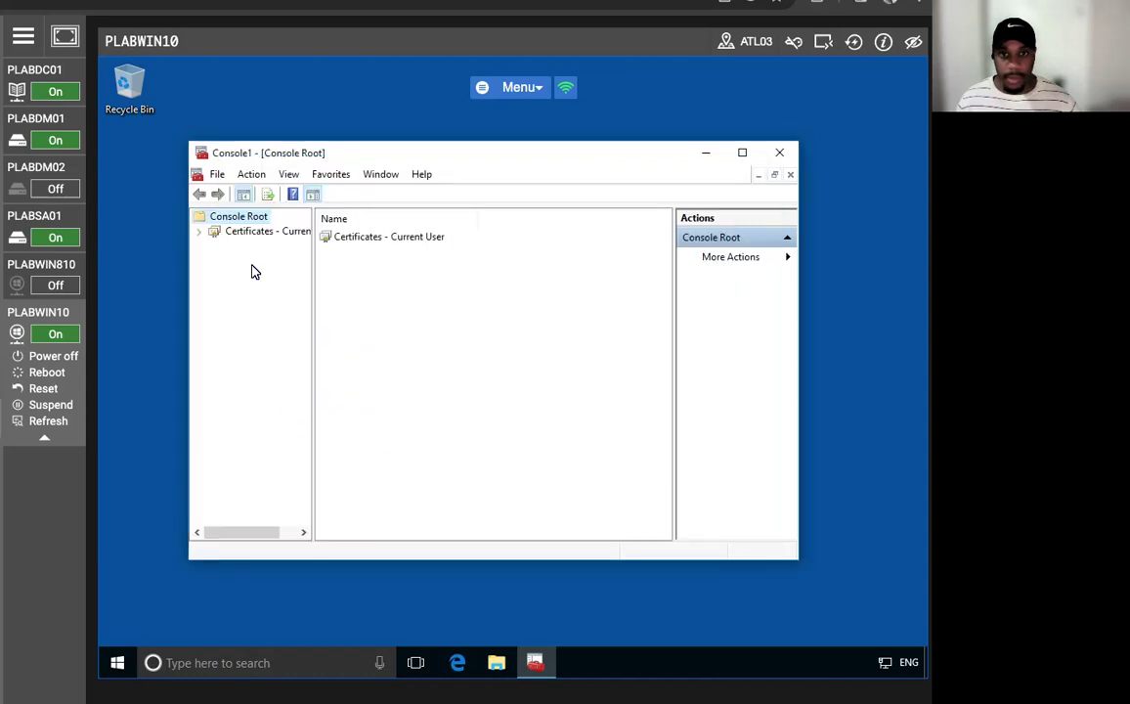
{"action": "left_click", "coordinate": [364, 241]}
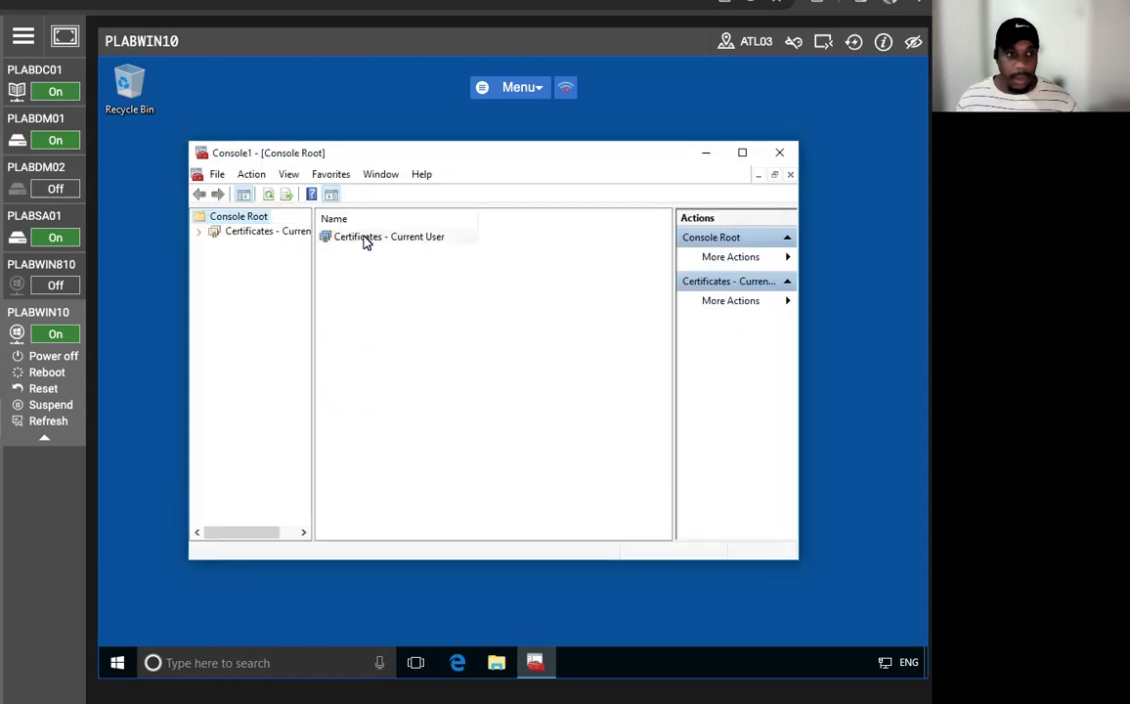
- Request an EFSUser certificate for the Personal store via Active Directory Enrollment Policy and enroll
{"action": "right_click", "coordinate": [365, 240]}
{"action": "left_click", "coordinate": [214, 243]}
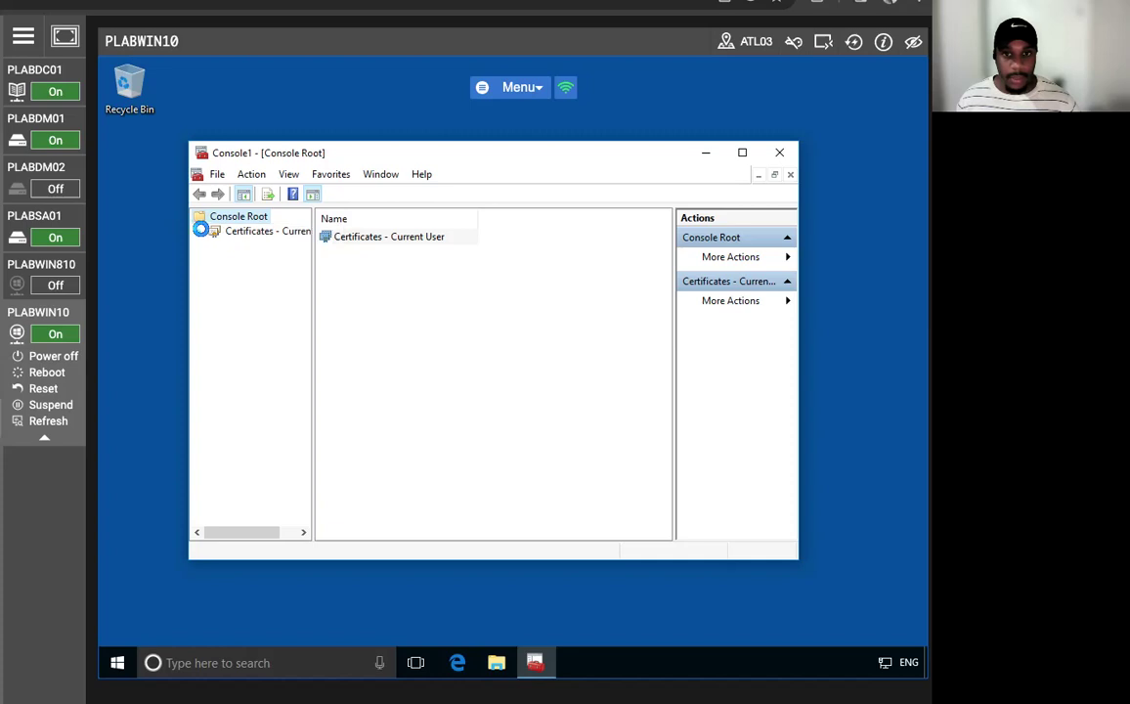
{"action": "right_click", "coordinate": [247, 252]}
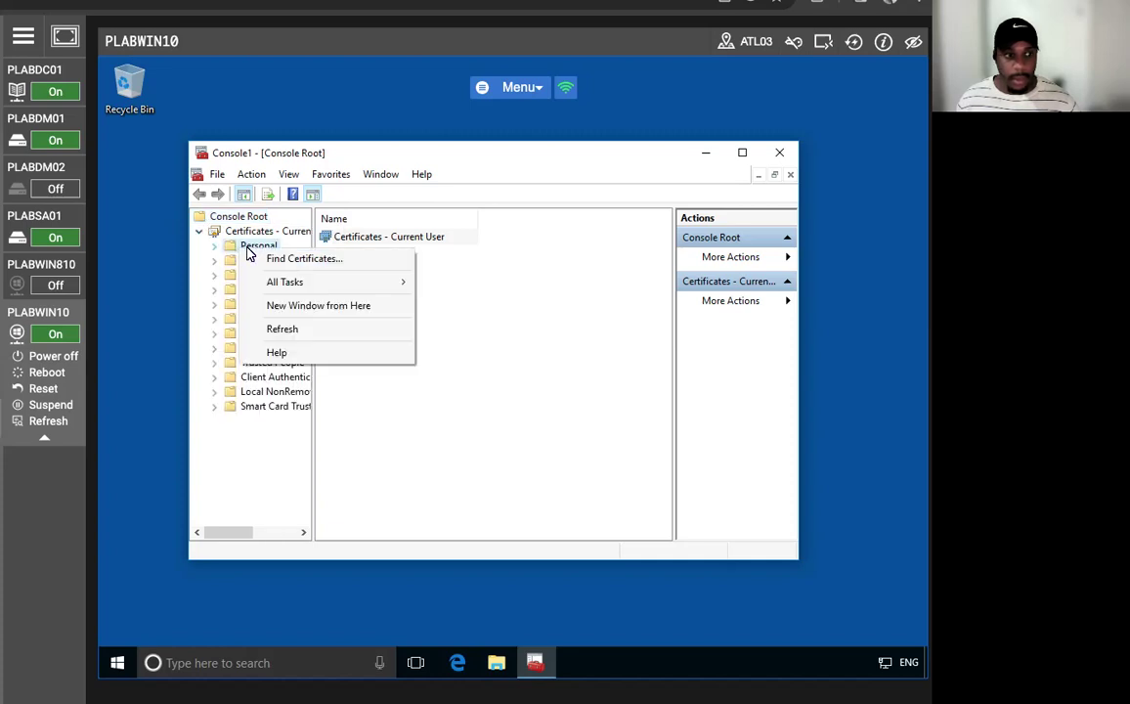
{"action": "mouse_move", "coordinate": [331, 285]}
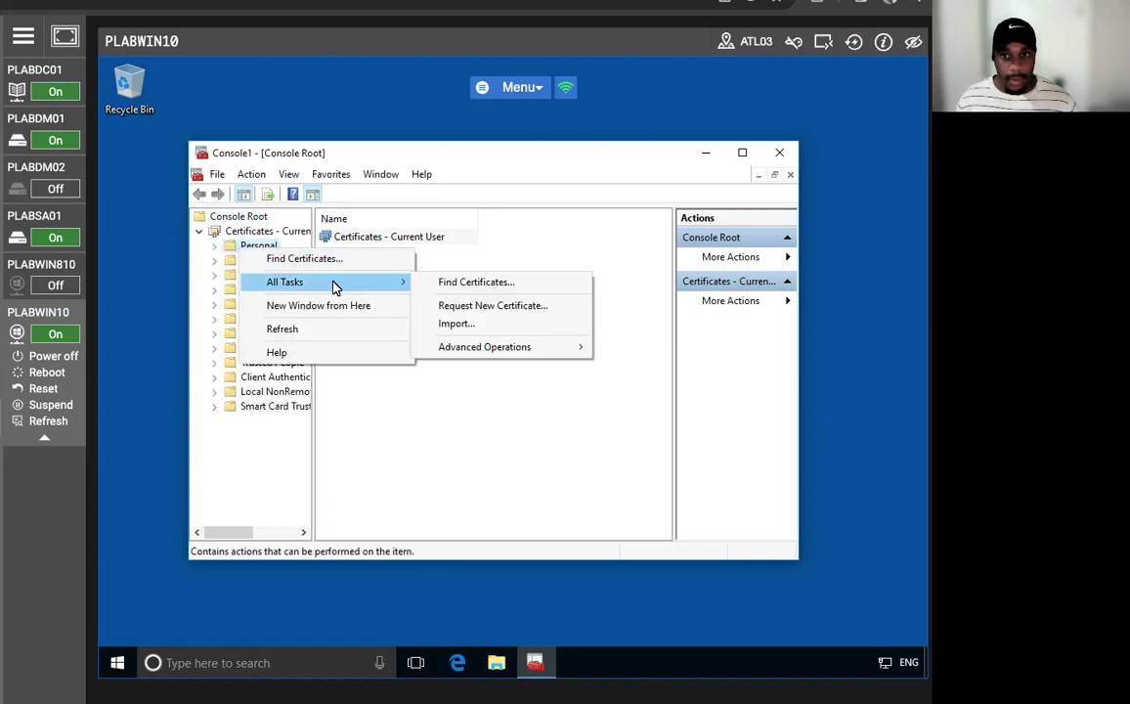
{"action": "left_click", "coordinate": [480, 315]}
{"action": "left_click", "coordinate": [622, 515]}
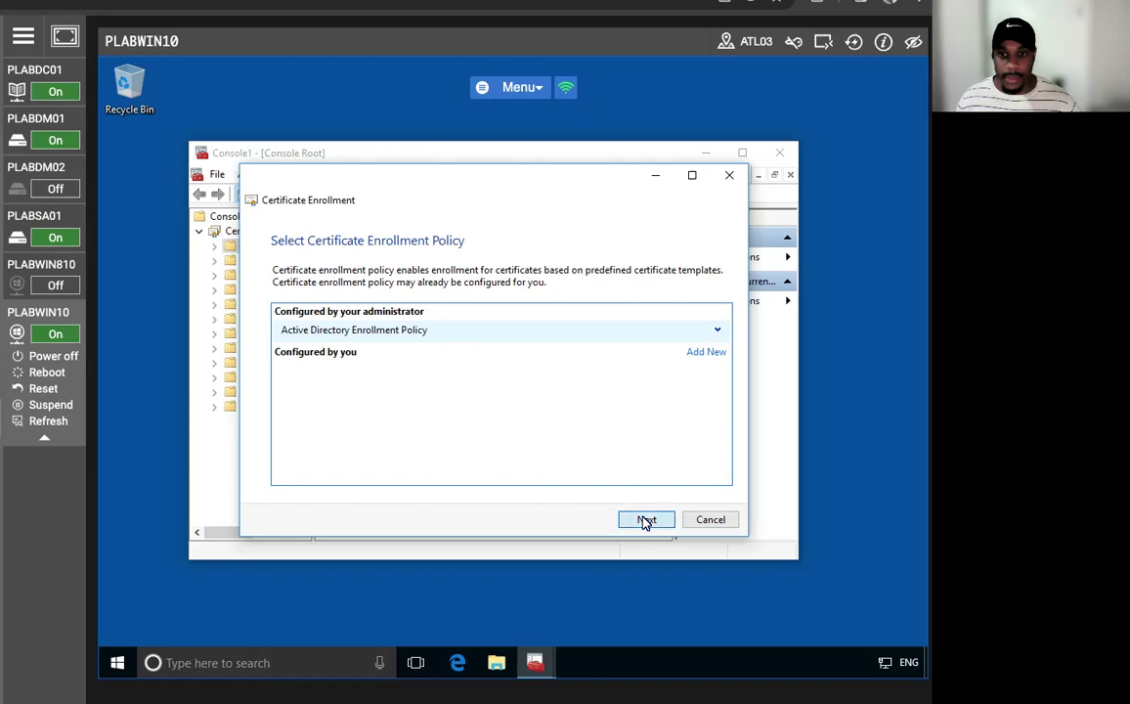
{"action": "left_click", "coordinate": [647, 519]}
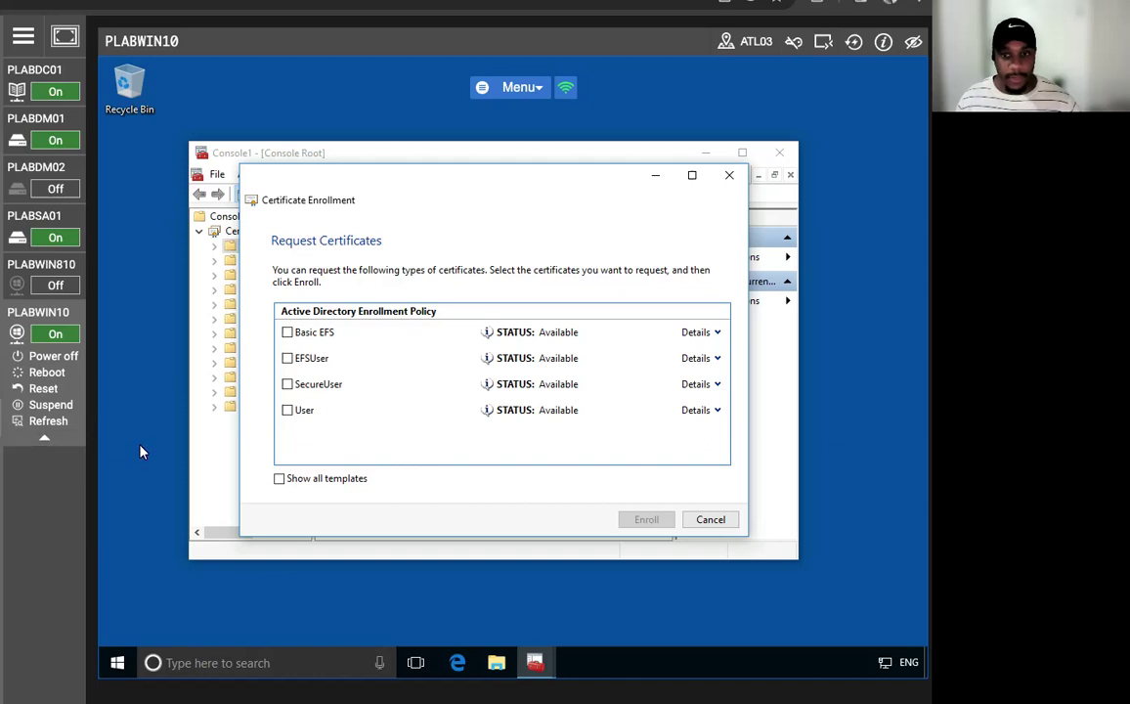
{"action": "left_click", "coordinate": [289, 359]}
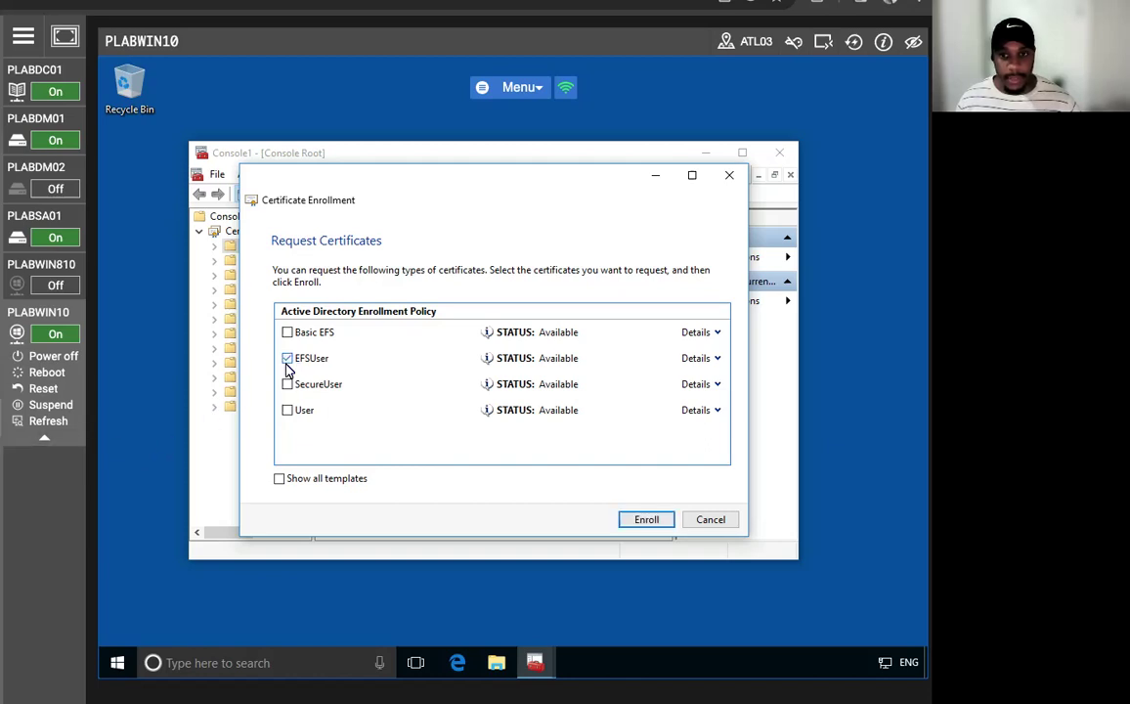
{"action": "left_click", "coordinate": [646, 519]}
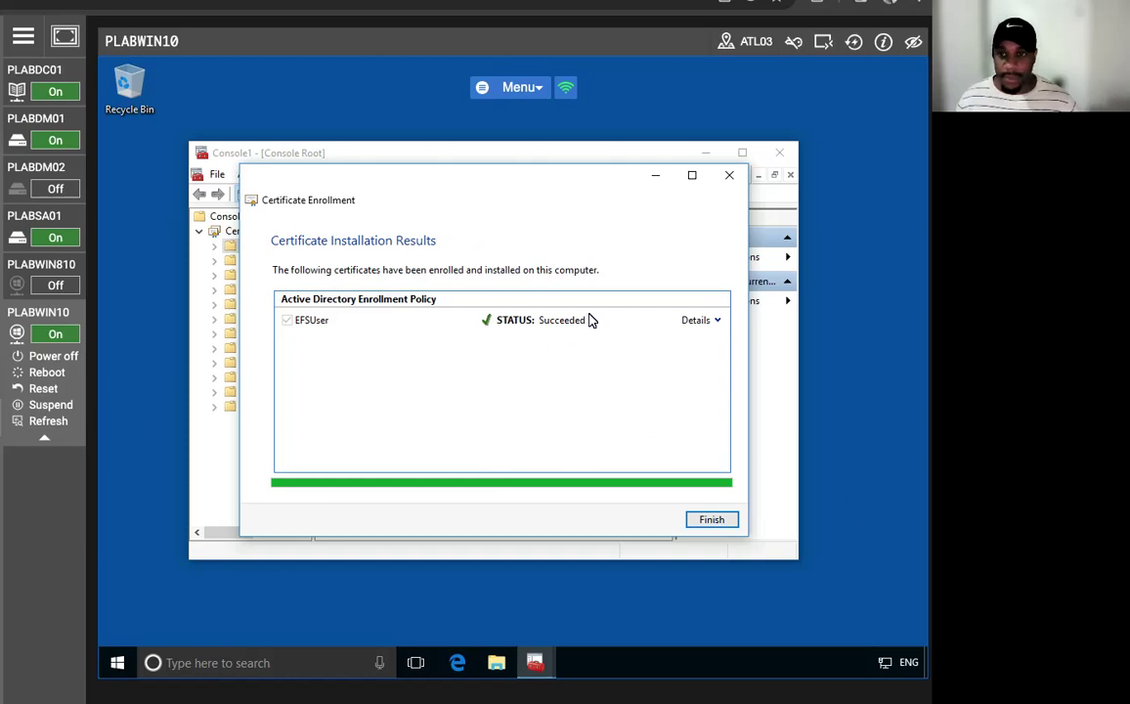
{"action": "left_click", "coordinate": [711, 519]}
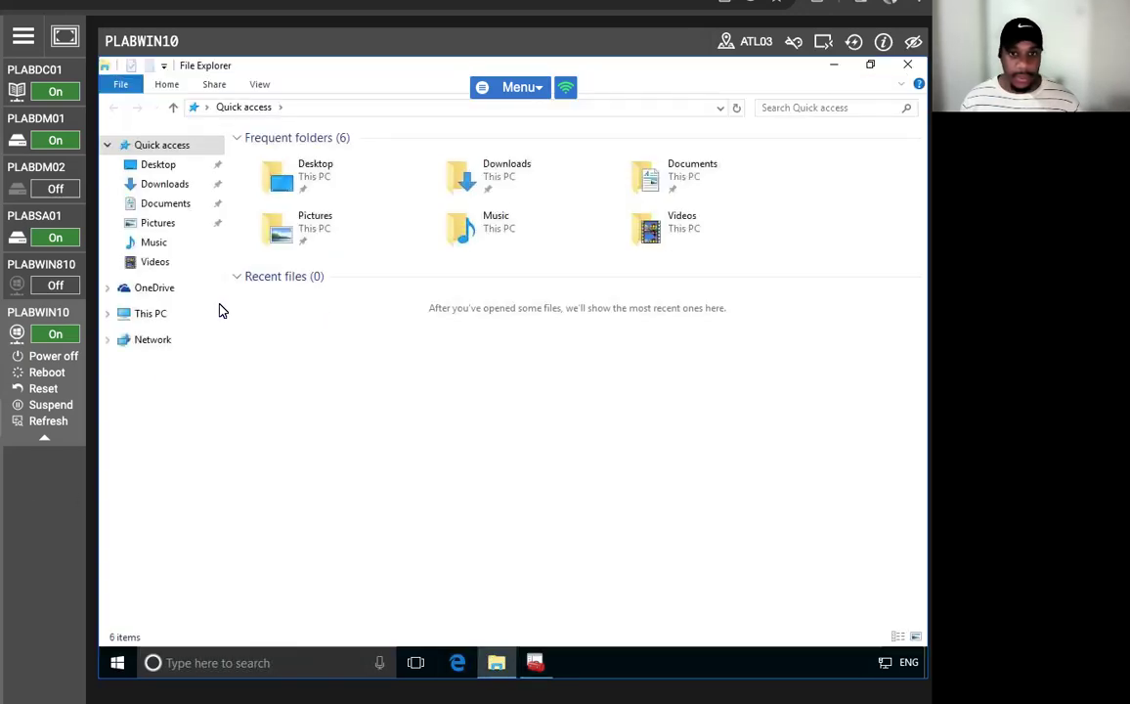
- Browse to the root of Local Disk (C:) in File Explorer
{"action": "left_click", "coordinate": [108, 314]}
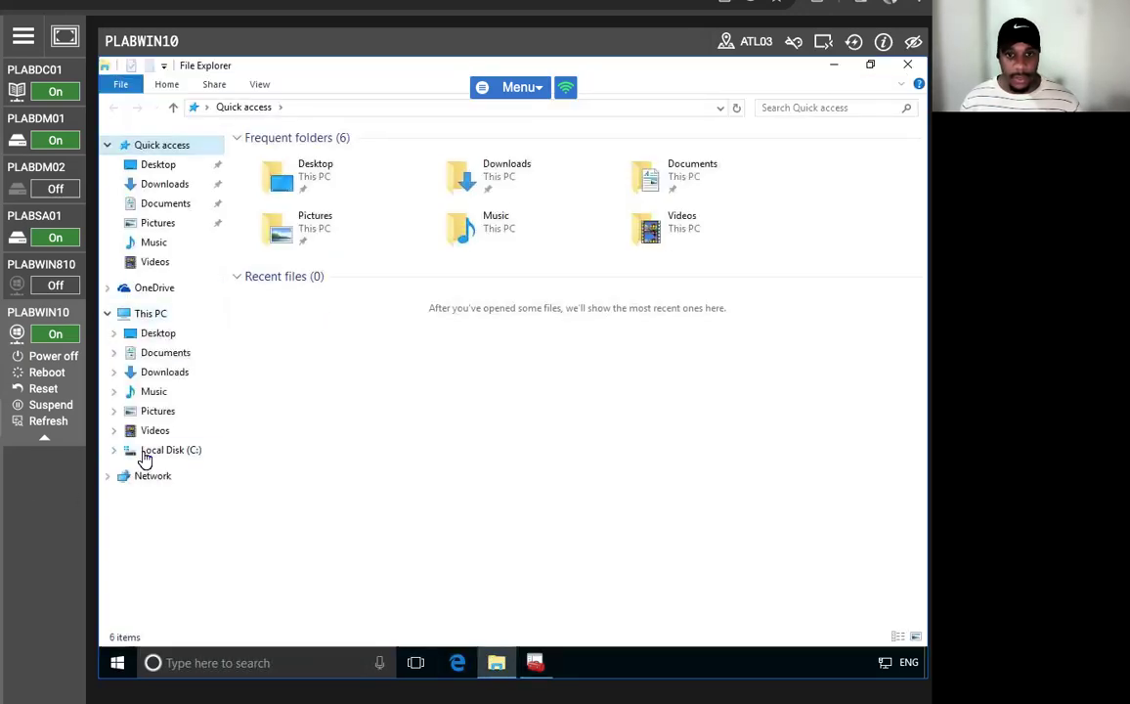
{"action": "left_click", "coordinate": [114, 452]}
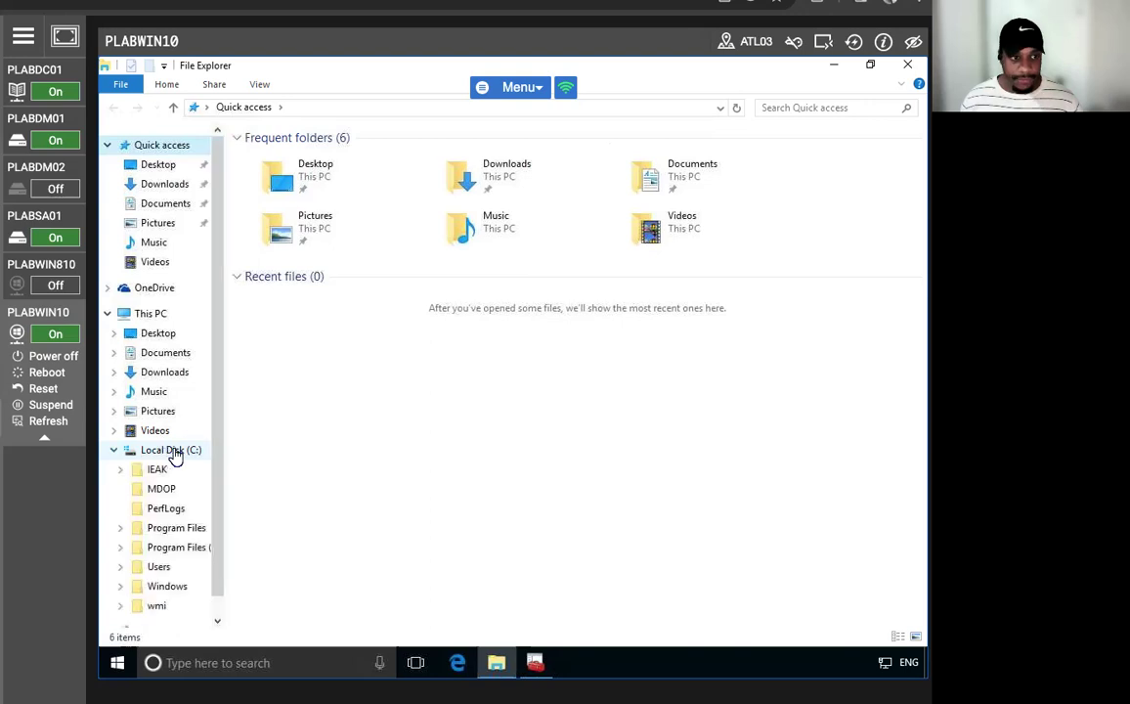
{"action": "scroll", "coordinate": [183, 504], "scroll_direction": "down", "scroll_amount": 1}
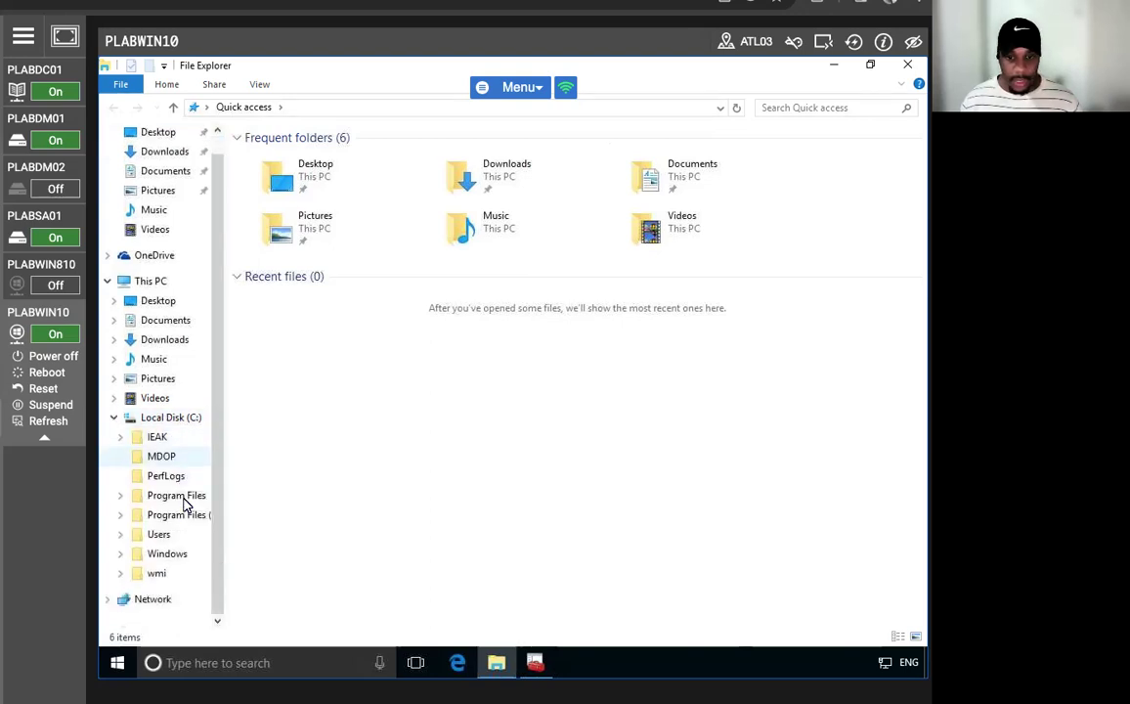
{"action": "left_click", "coordinate": [166, 418]}
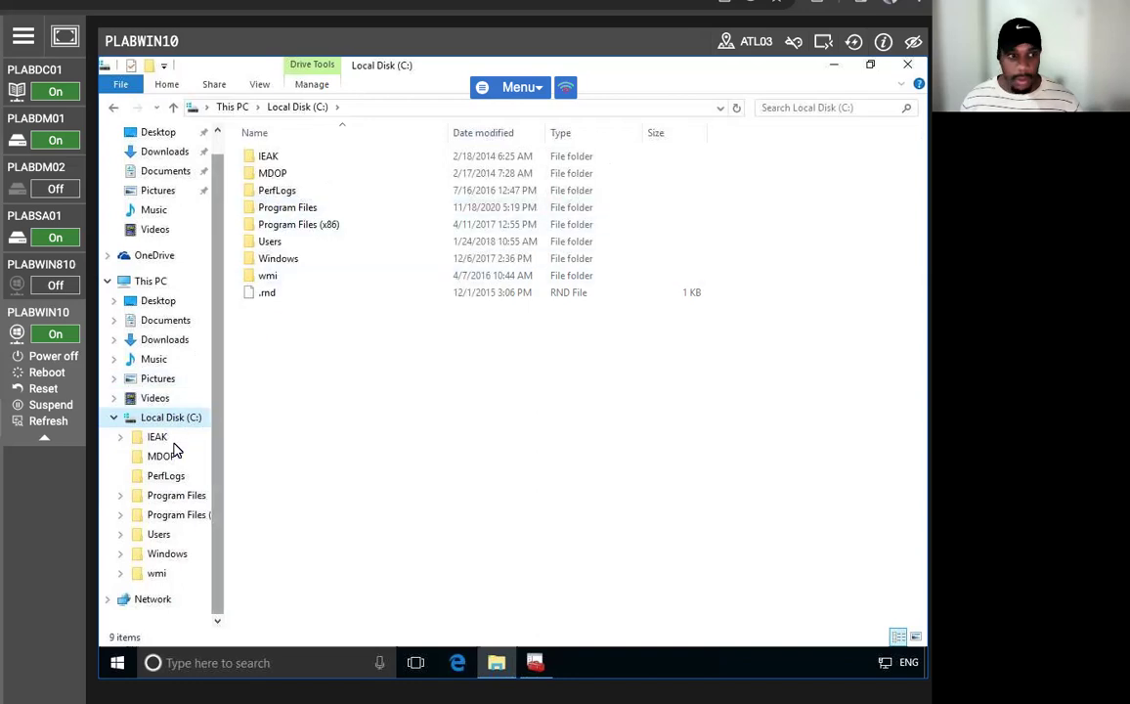
- Create a new folder on C: named 'EFS User'
{"action": "right_click", "coordinate": [331, 389]}
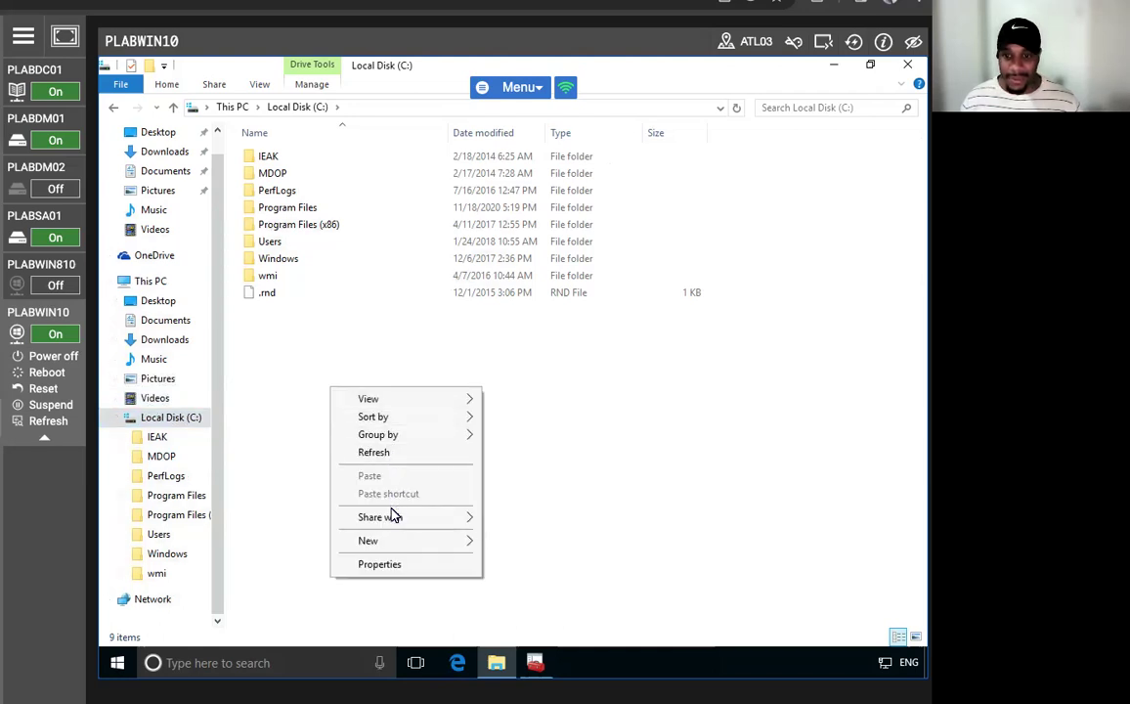
{"action": "left_click", "coordinate": [357, 337]}
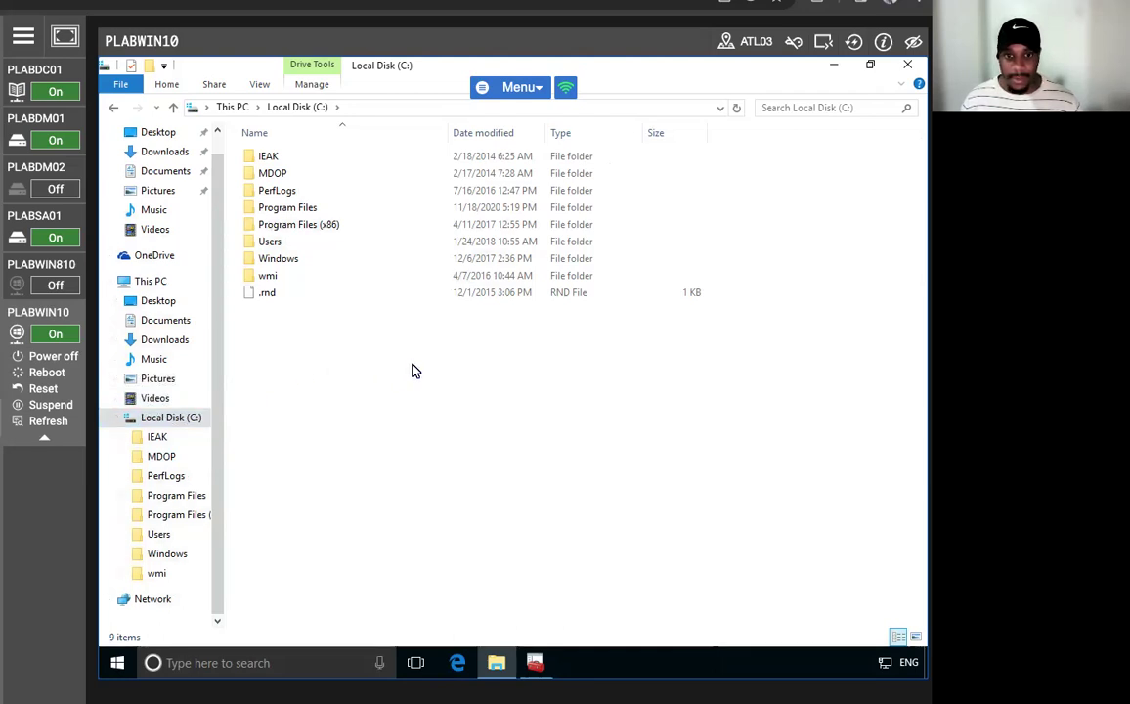
{"action": "right_click", "coordinate": [345, 371]}
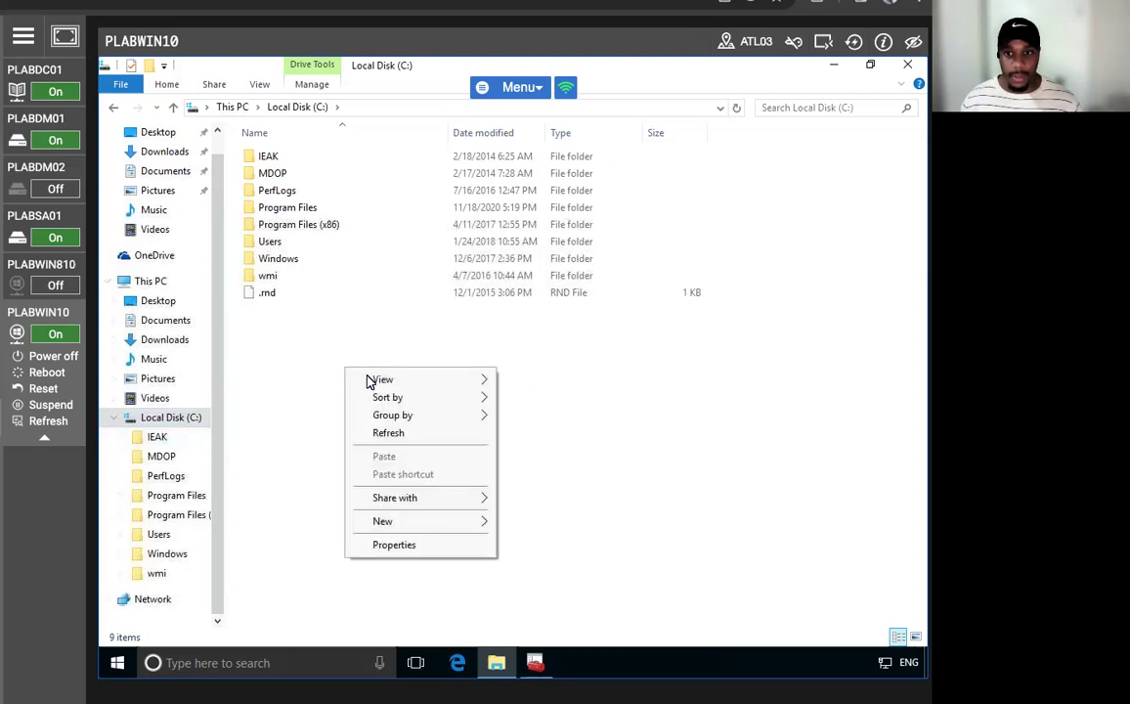
{"action": "mouse_move", "coordinate": [368, 520]}
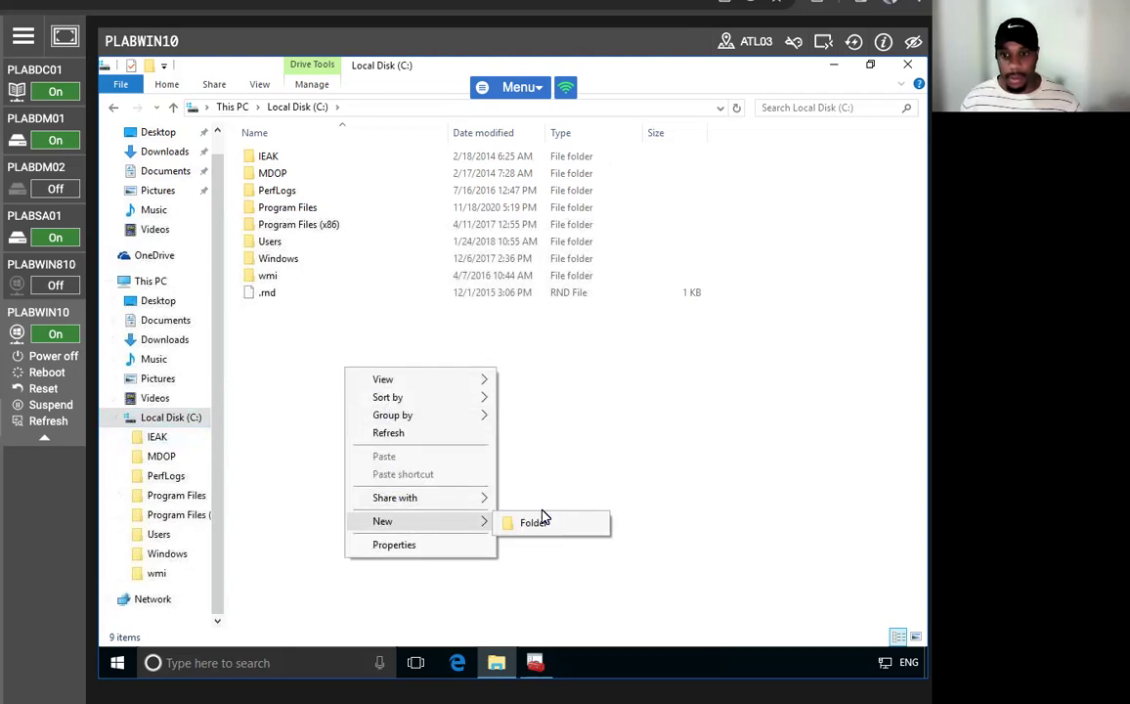
{"action": "left_click", "coordinate": [550, 523]}
{"action": "type", "text": "EFFS"}
{"action": "key", "text": "colon"}
{"action": "key", "text": "BackSpace"}
{"action": "key", "text": "BackSpace"}
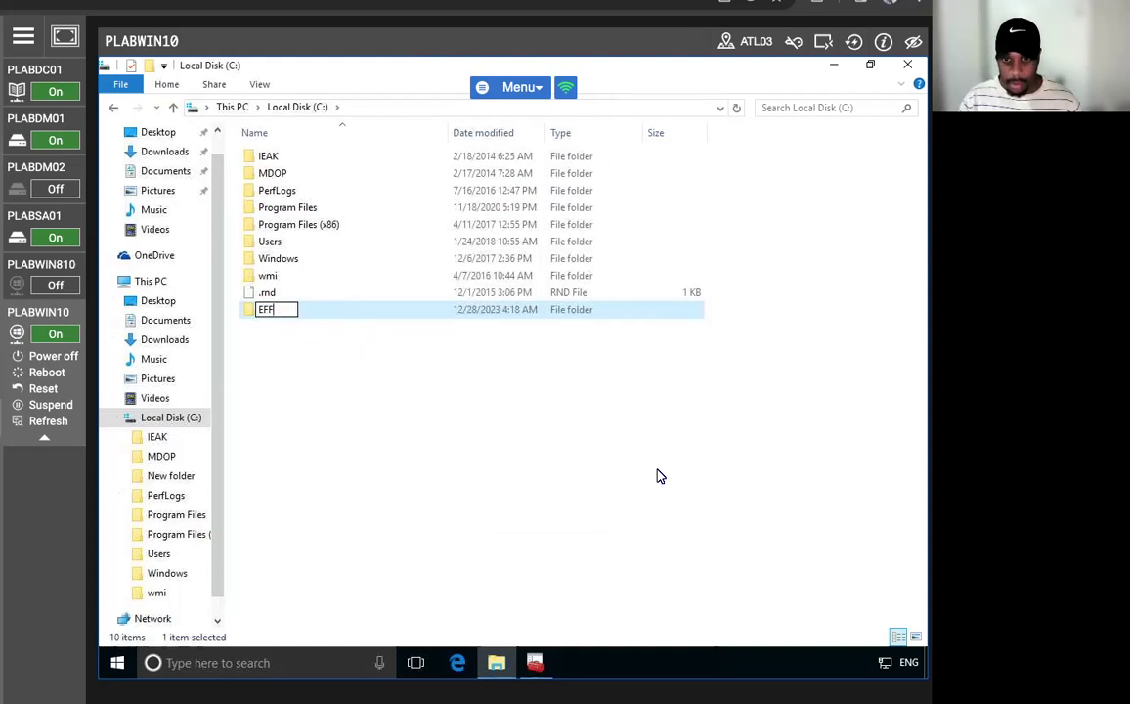
{"action": "type", "text": "S User"}
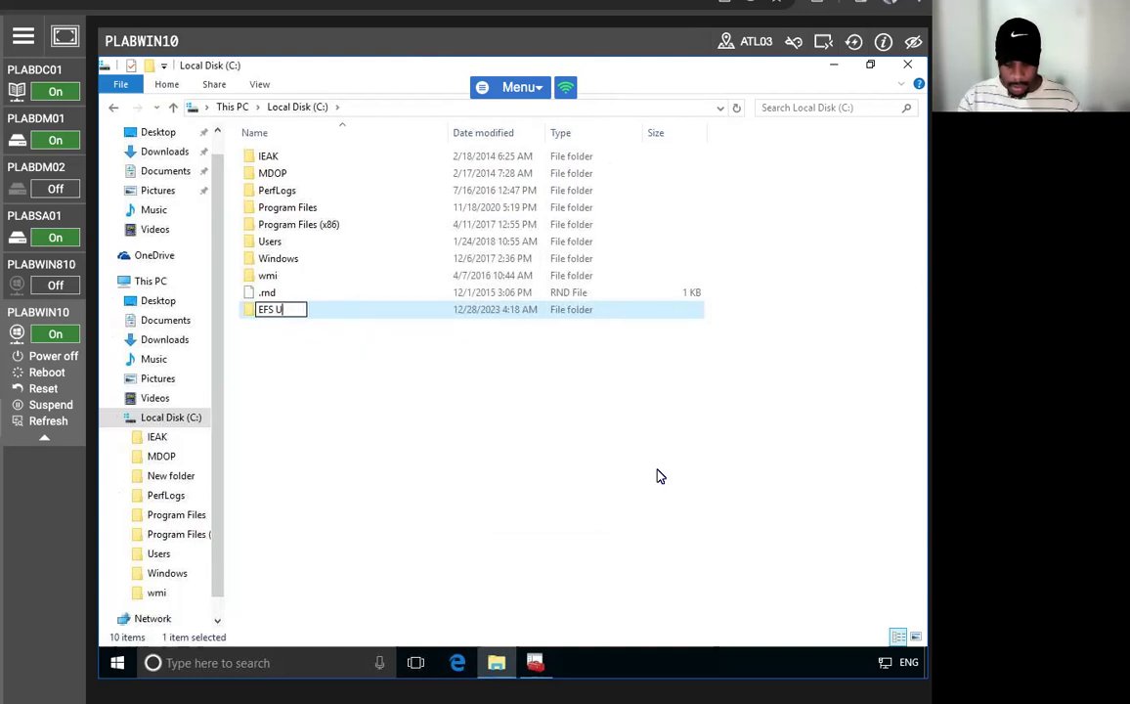
{"action": "key", "text": "Return"}
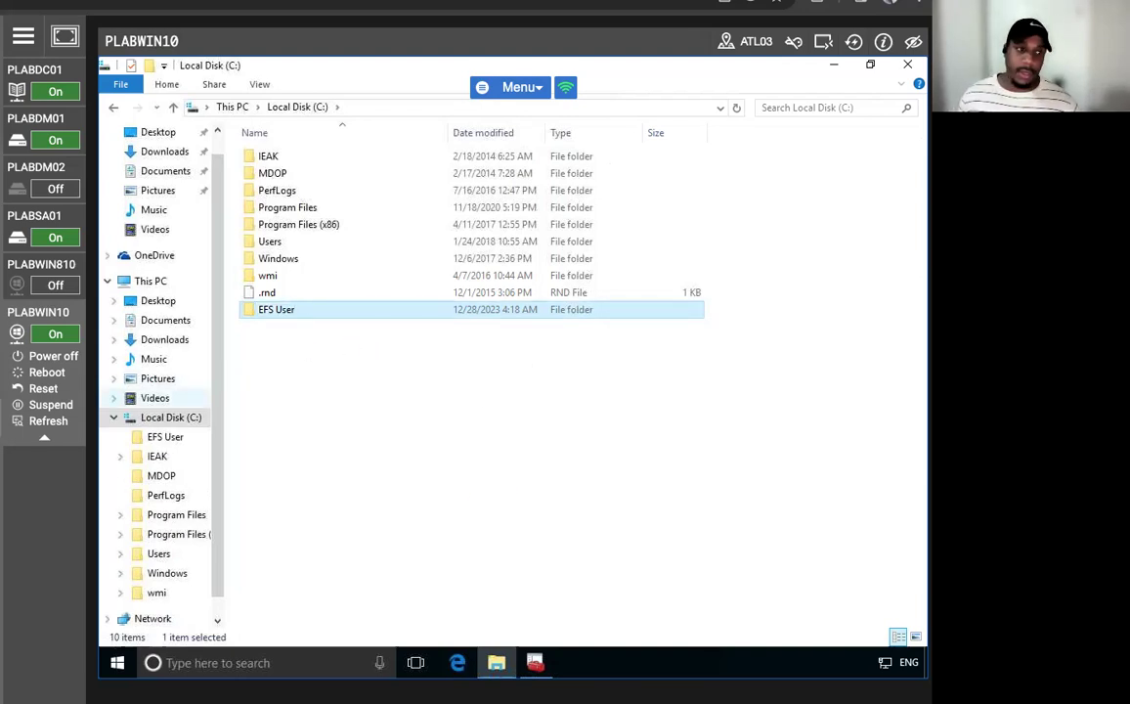
- Rename the folder to EFSUser by removing the space
{"action": "left_click", "coordinate": [284, 310]}
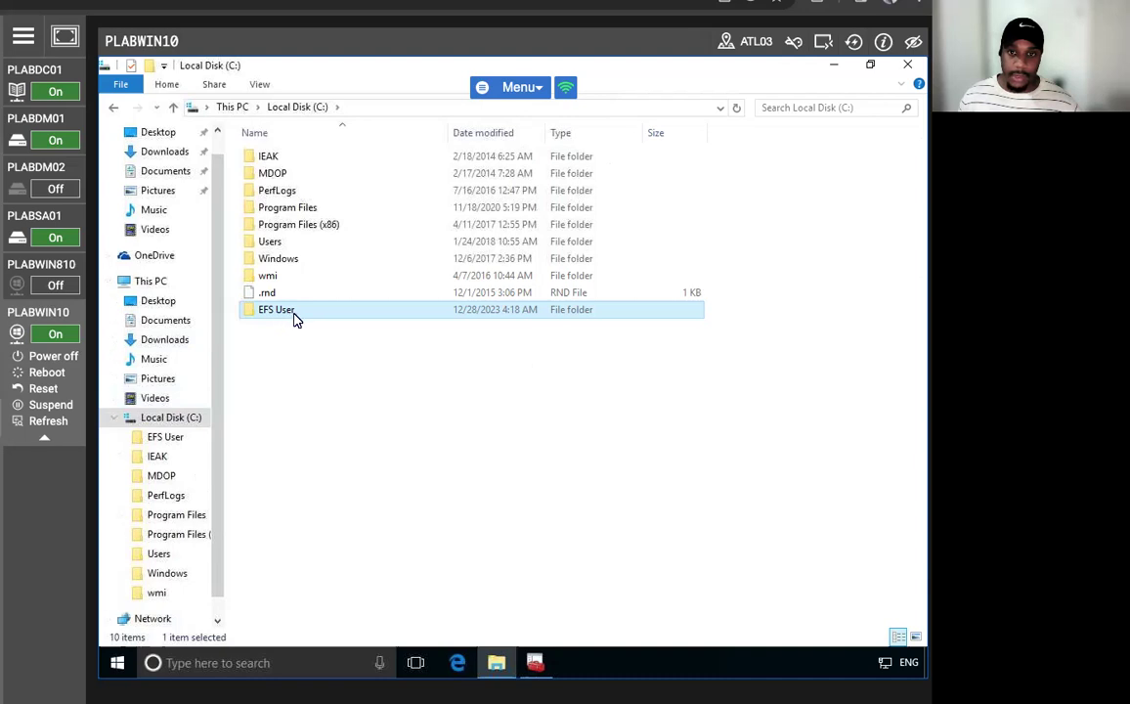
{"action": "key", "text": "End"}
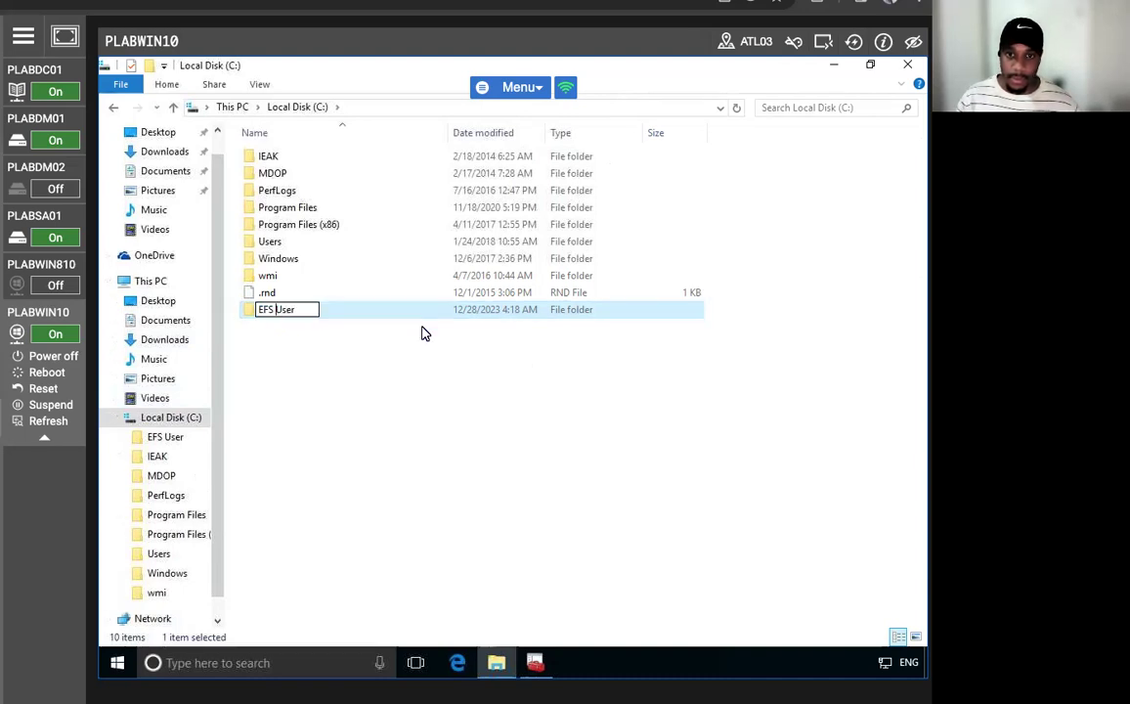
{"action": "key", "text": "BackSpace"}
{"action": "key", "text": "Return"}
{"action": "left_click", "coordinate": [245, 413]}
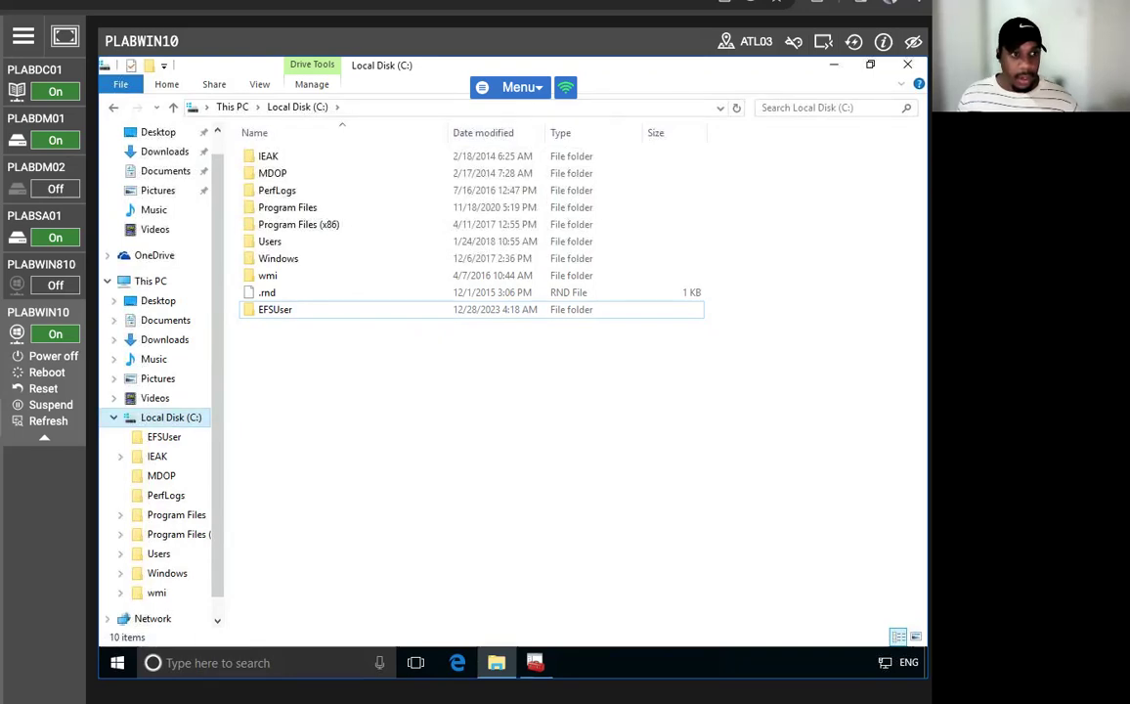
- Inside EFSUser, create a text document named Confidential Memo
{"action": "double_click", "coordinate": [293, 311]}
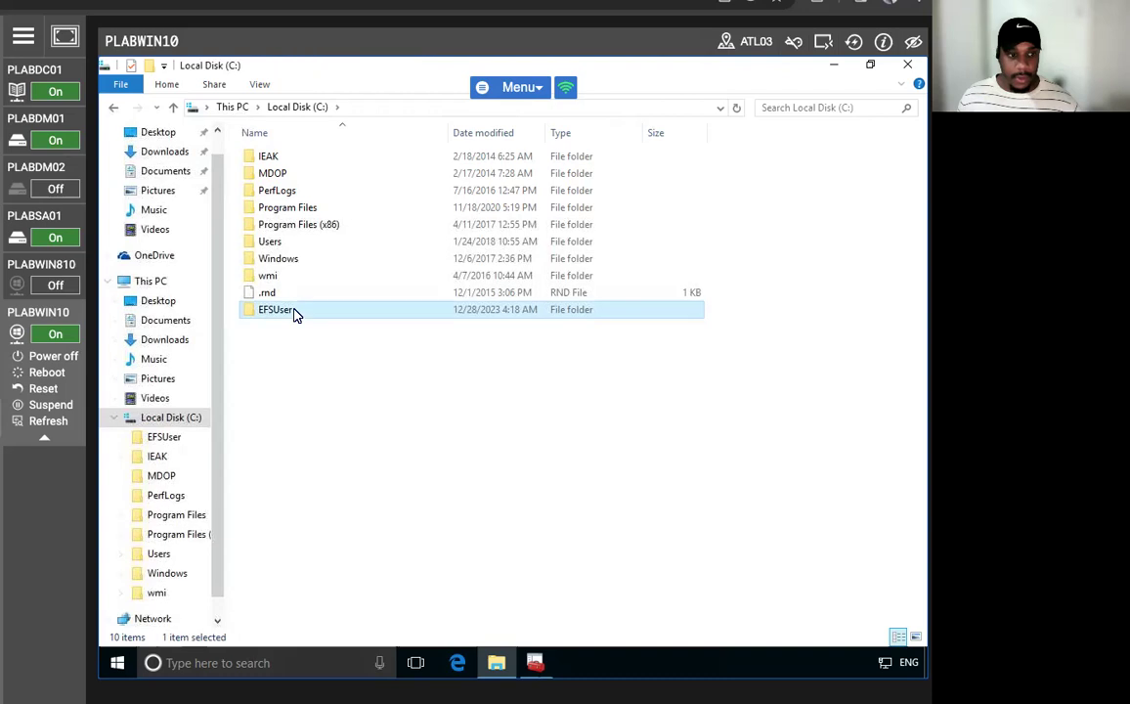
{"action": "right_click", "coordinate": [379, 324]}
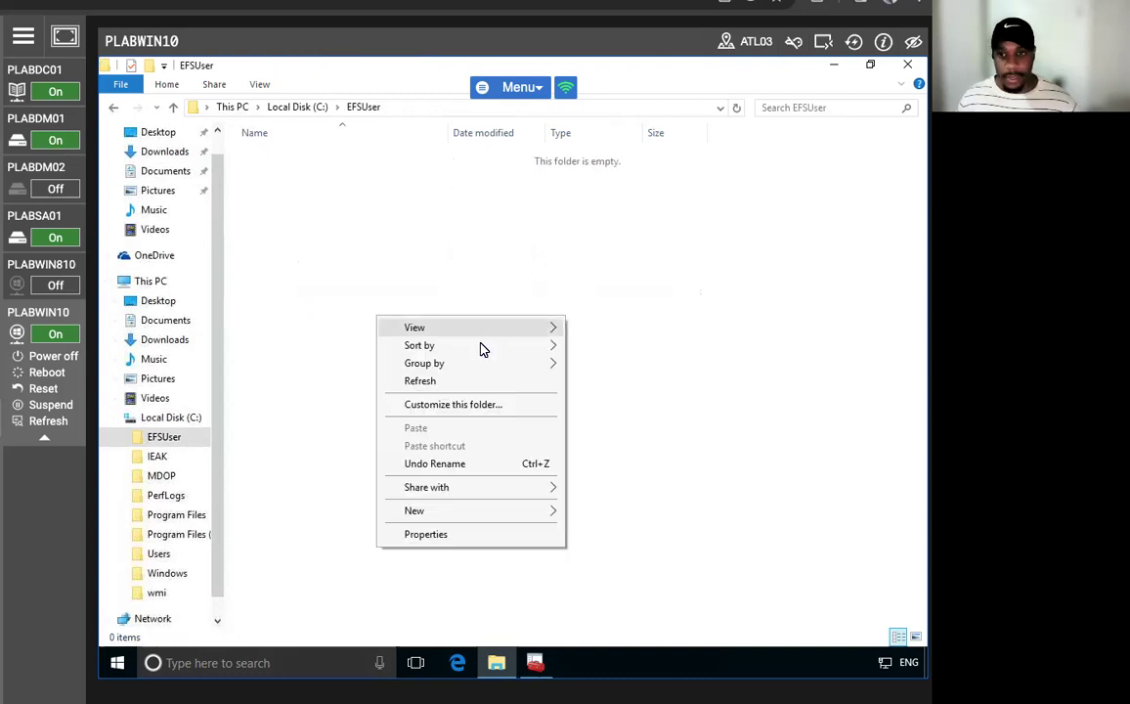
{"action": "mouse_move", "coordinate": [440, 511]}
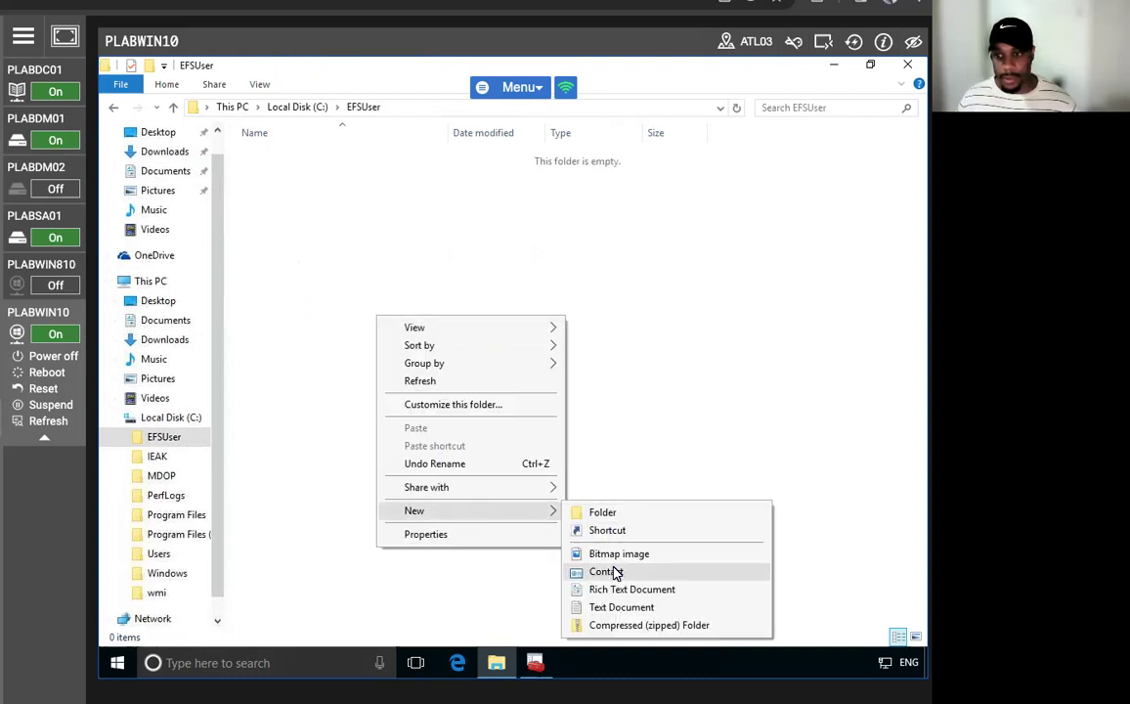
{"action": "left_click", "coordinate": [613, 608]}
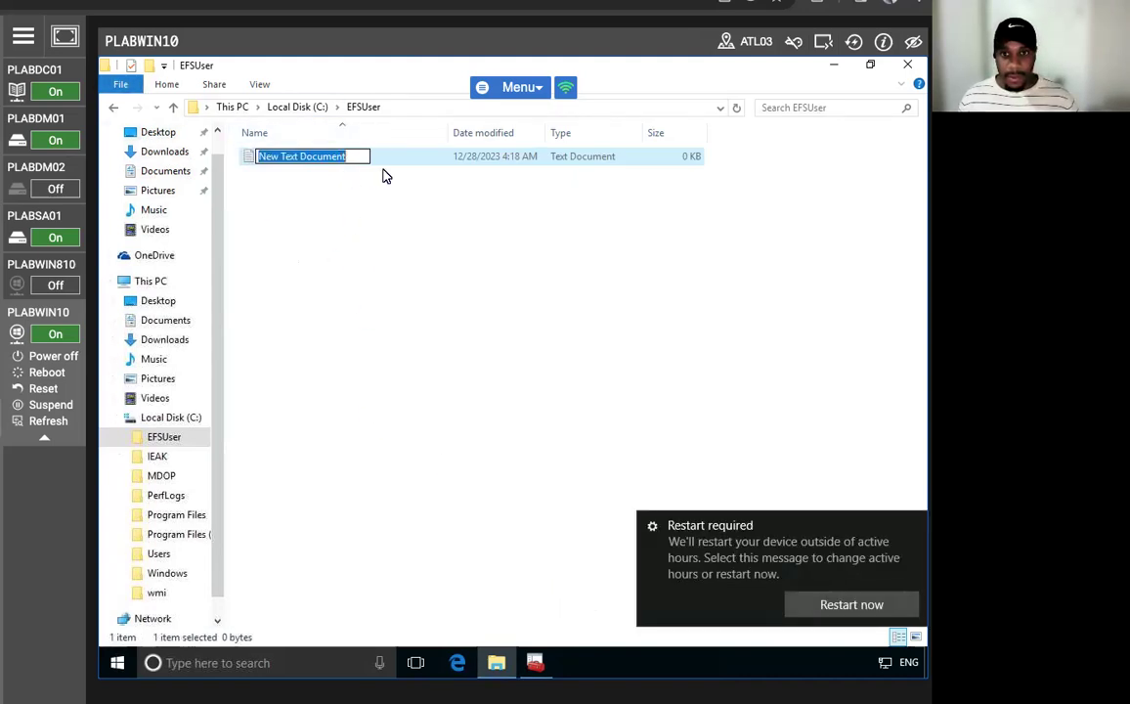
{"action": "type", "text": "Con"}
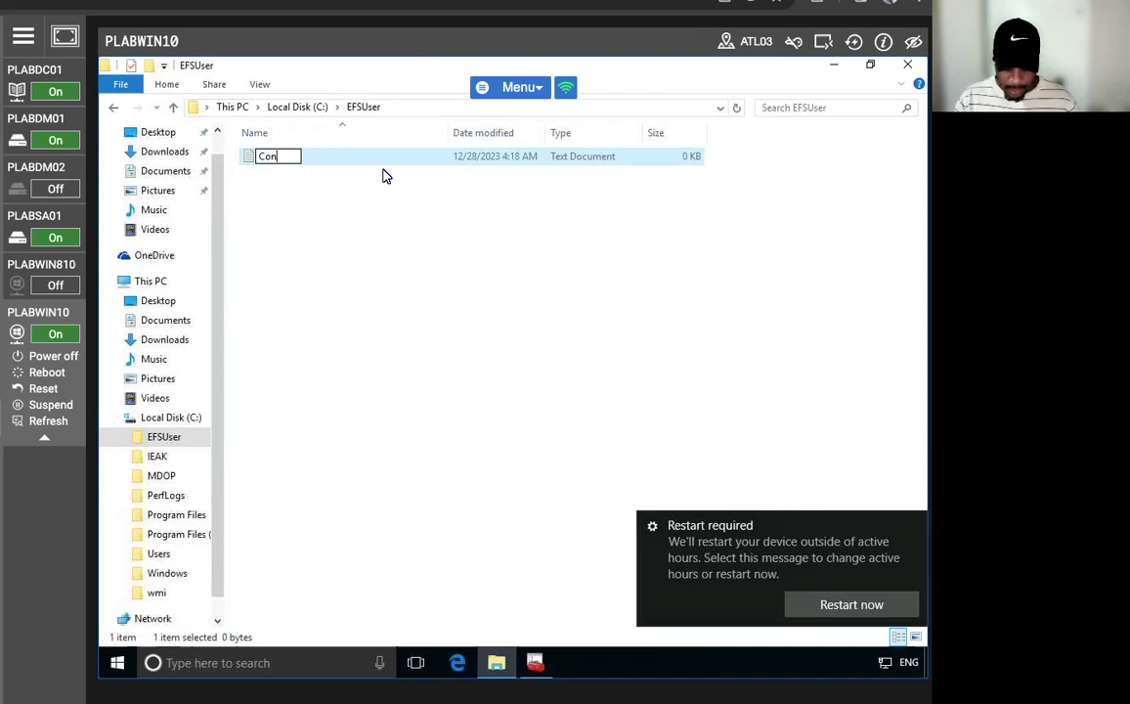
{"action": "type", "text": "fidential Memo"}
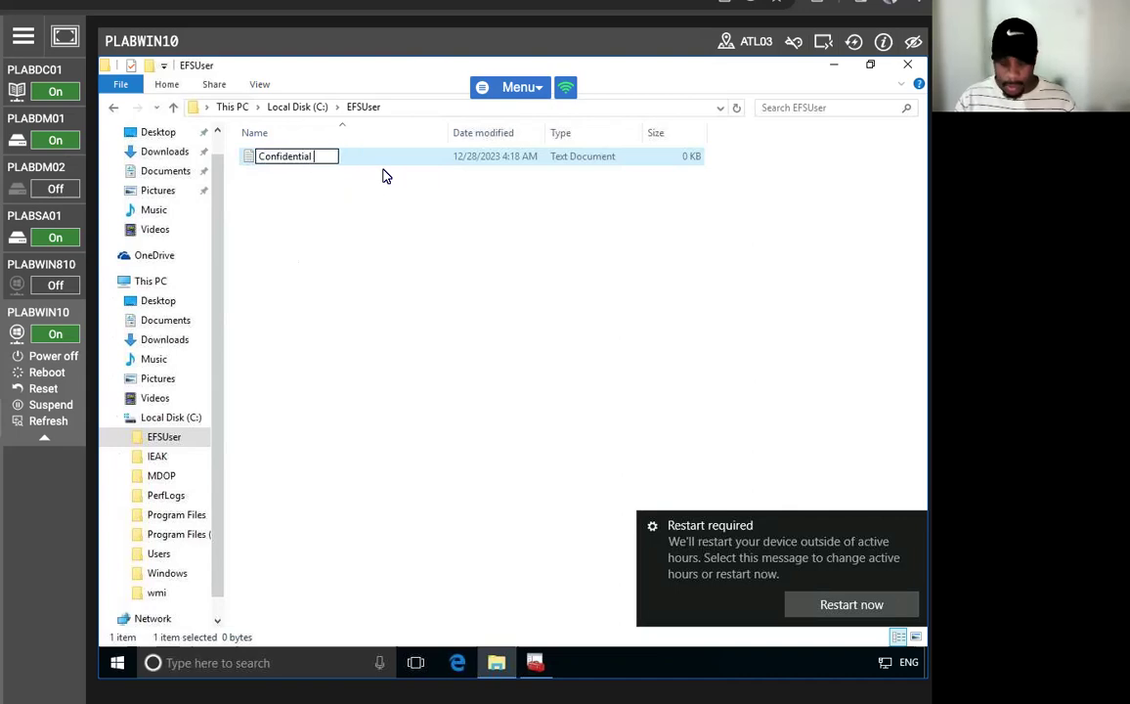
{"action": "left_click", "coordinate": [464, 311]}
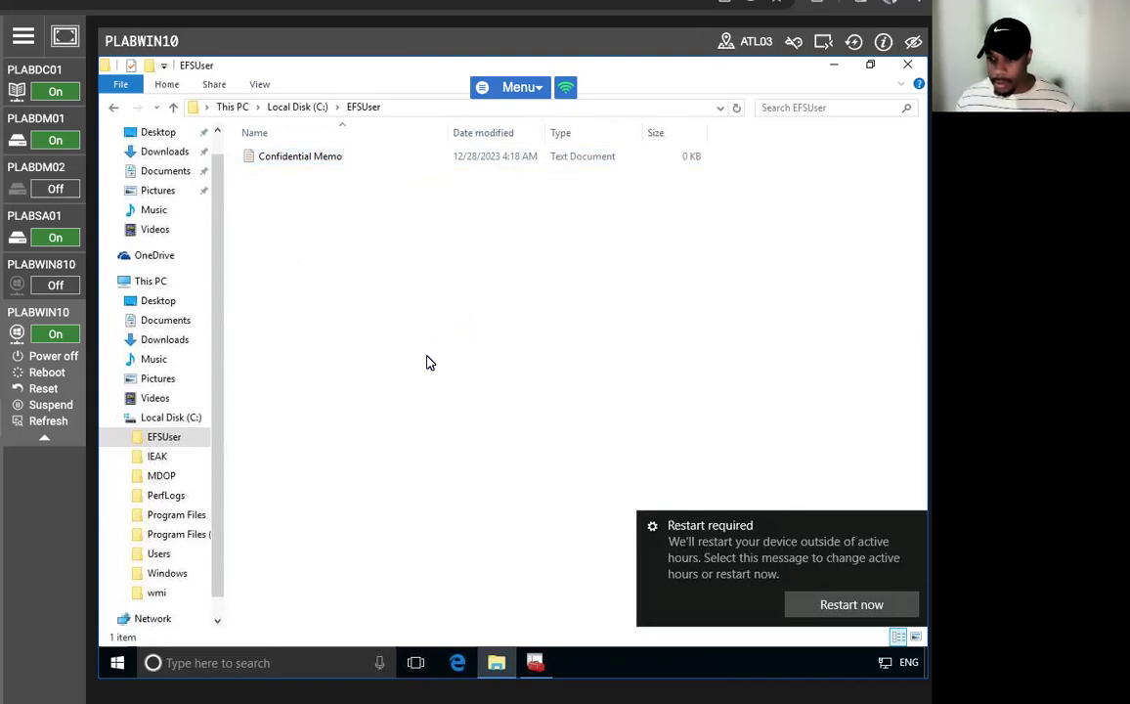
{"action": "left_click", "coordinate": [914, 526]}
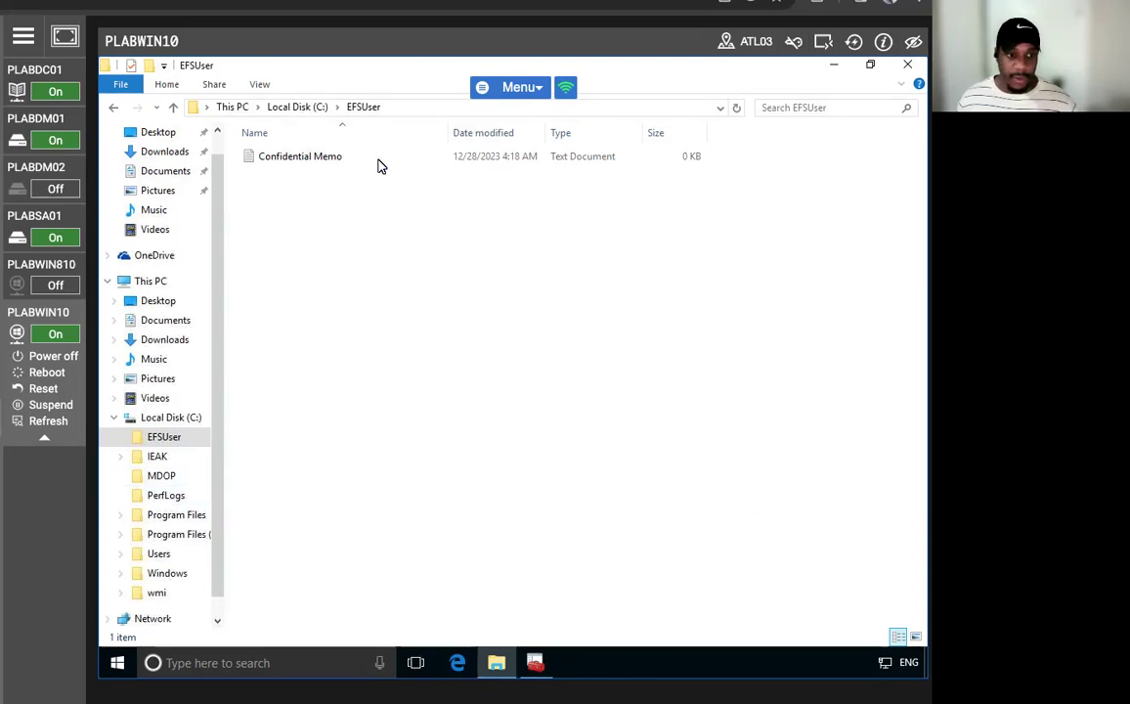
- Write 'This is a test file for EFS.' in the memo, save it and close Notepad
{"action": "double_click", "coordinate": [320, 162]}
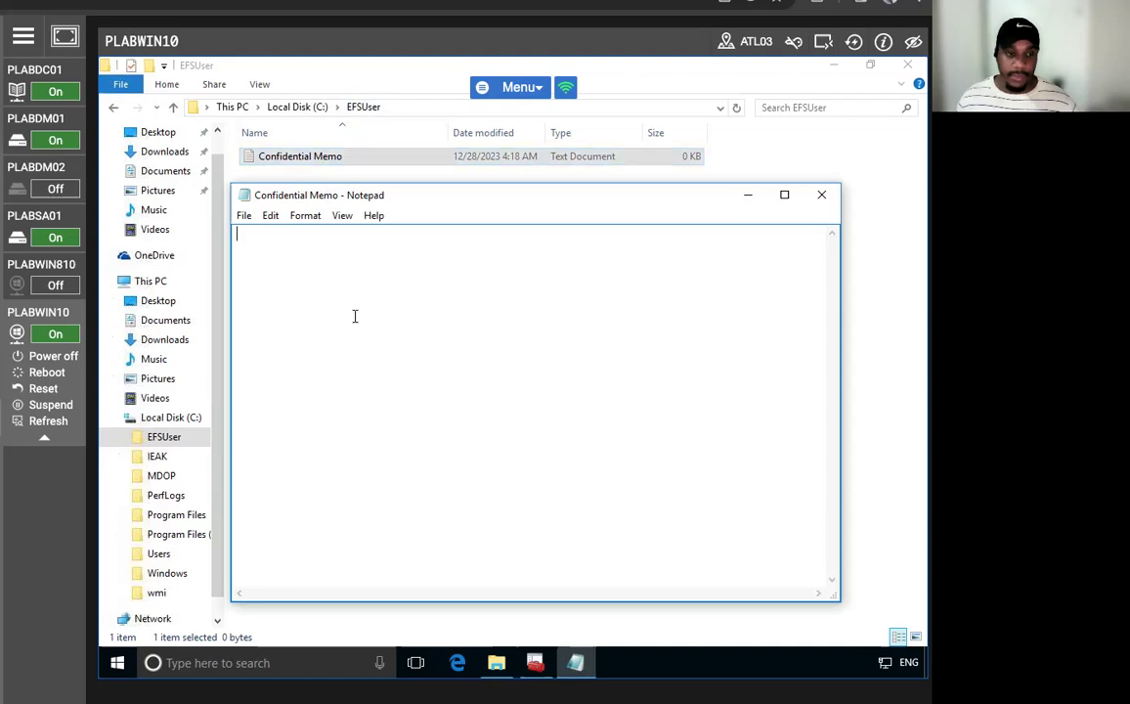
{"action": "type", "text": "This is a test file for EFS."}
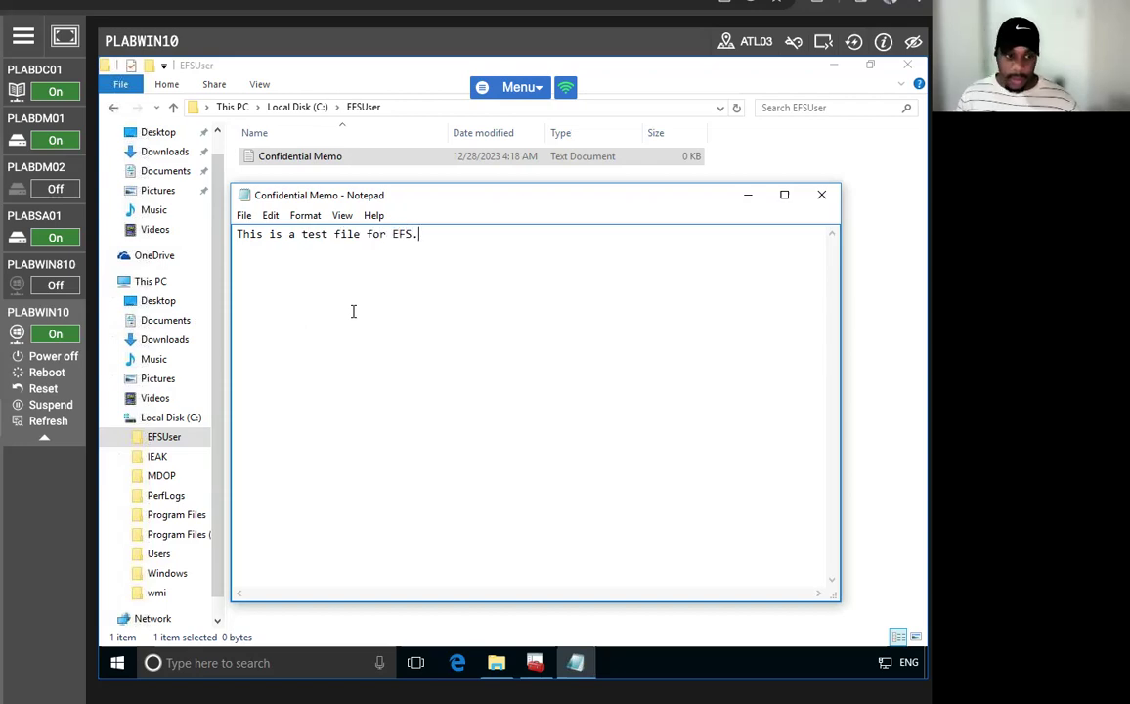
{"action": "left_click", "coordinate": [244, 216]}
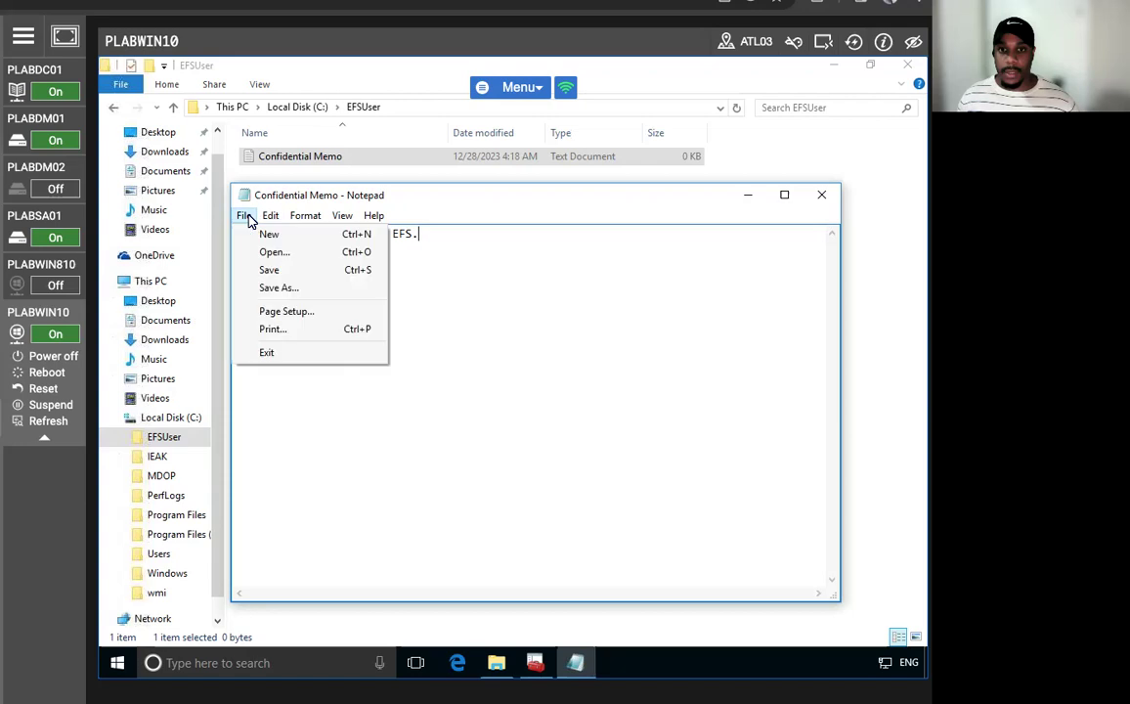
{"action": "left_click", "coordinate": [278, 270]}
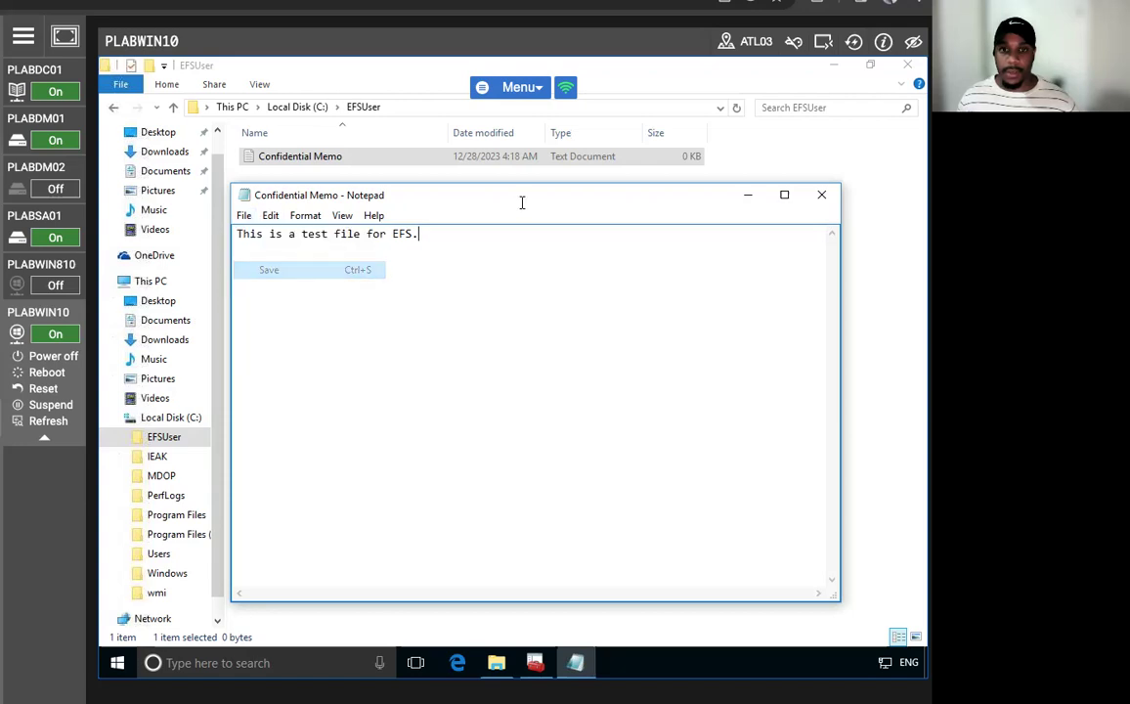
{"action": "left_click", "coordinate": [821, 195]}
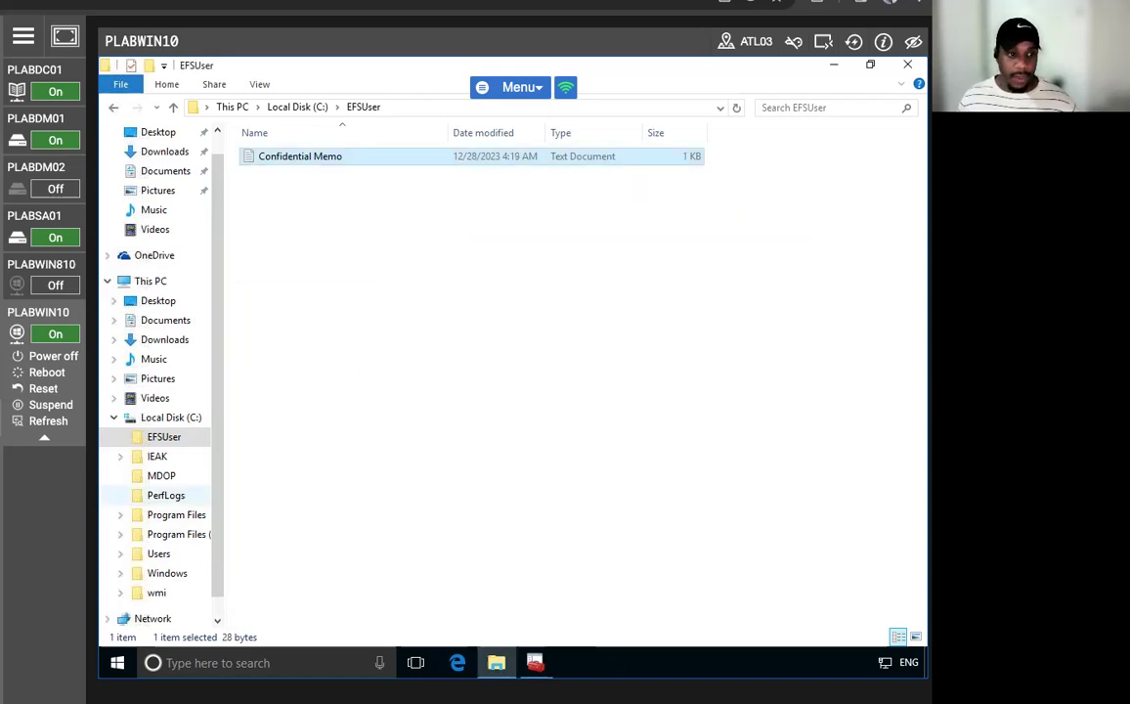
- Encrypt Confidential Memo and its parent folder through the file's advanced attributes
{"action": "right_click", "coordinate": [300, 158]}
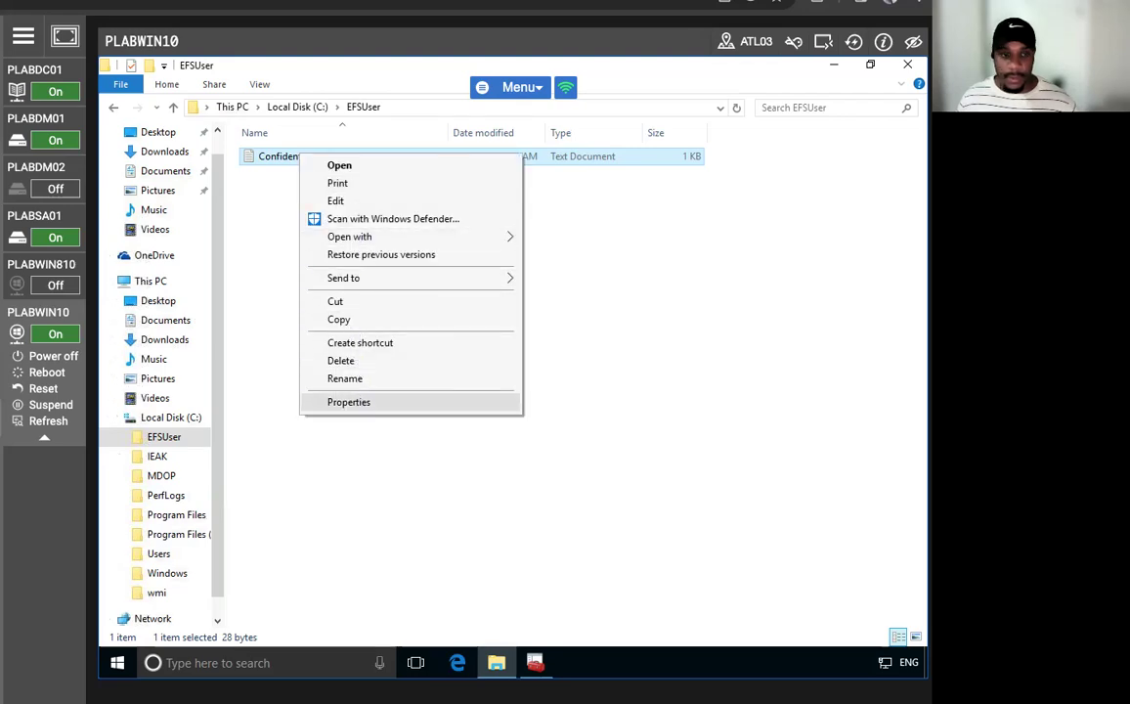
{"action": "left_click", "coordinate": [359, 402]}
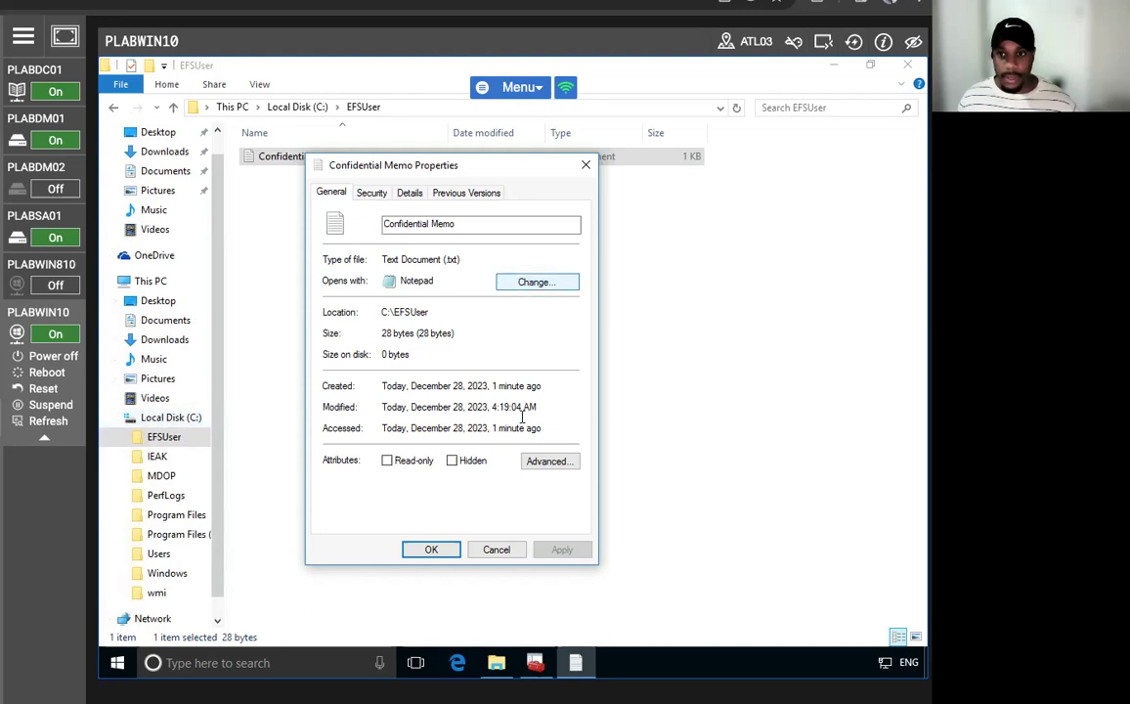
{"action": "left_click", "coordinate": [543, 461]}
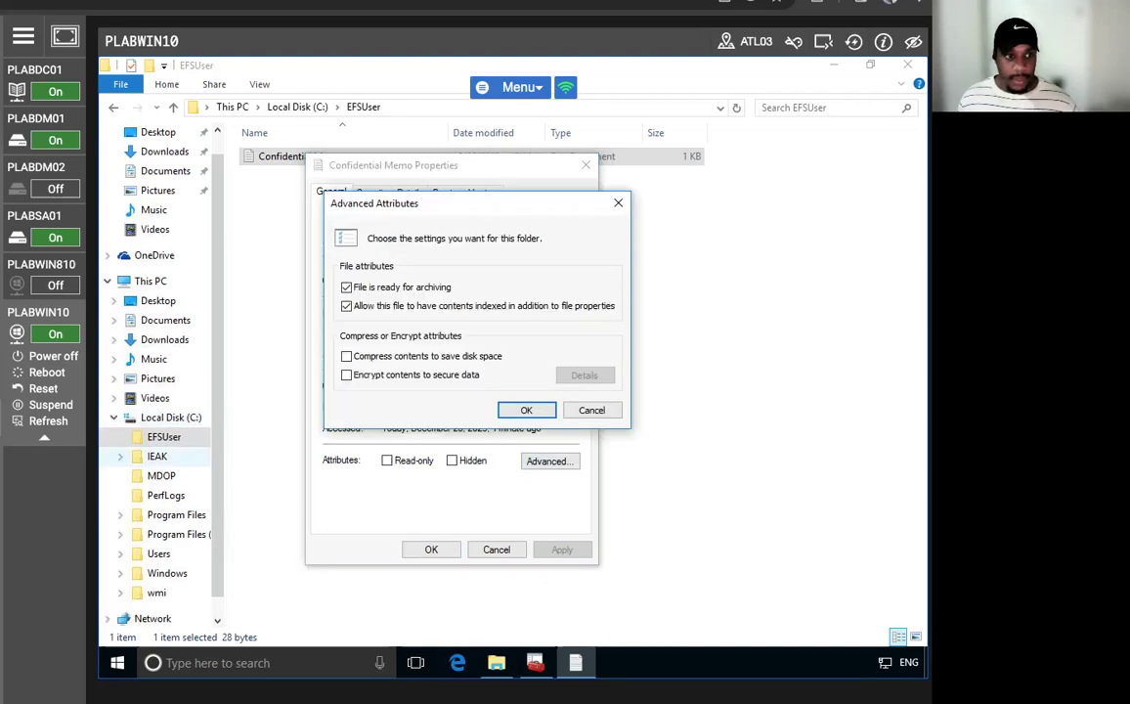
{"action": "left_click", "coordinate": [348, 376]}
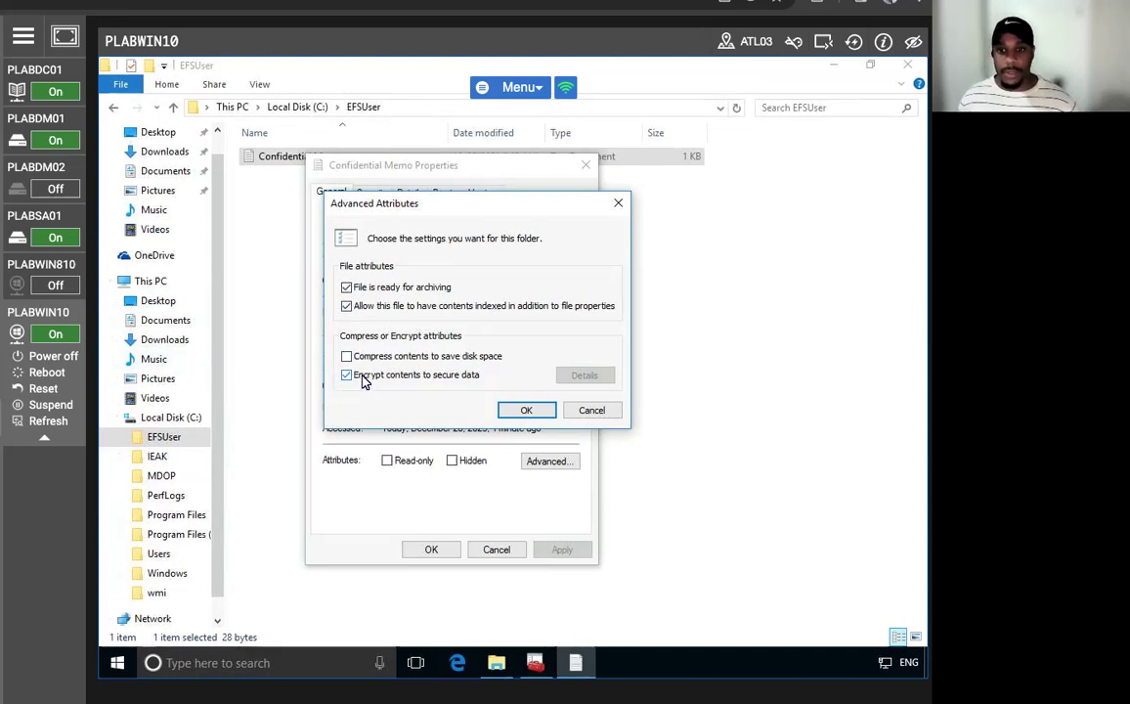
{"action": "left_click", "coordinate": [524, 410]}
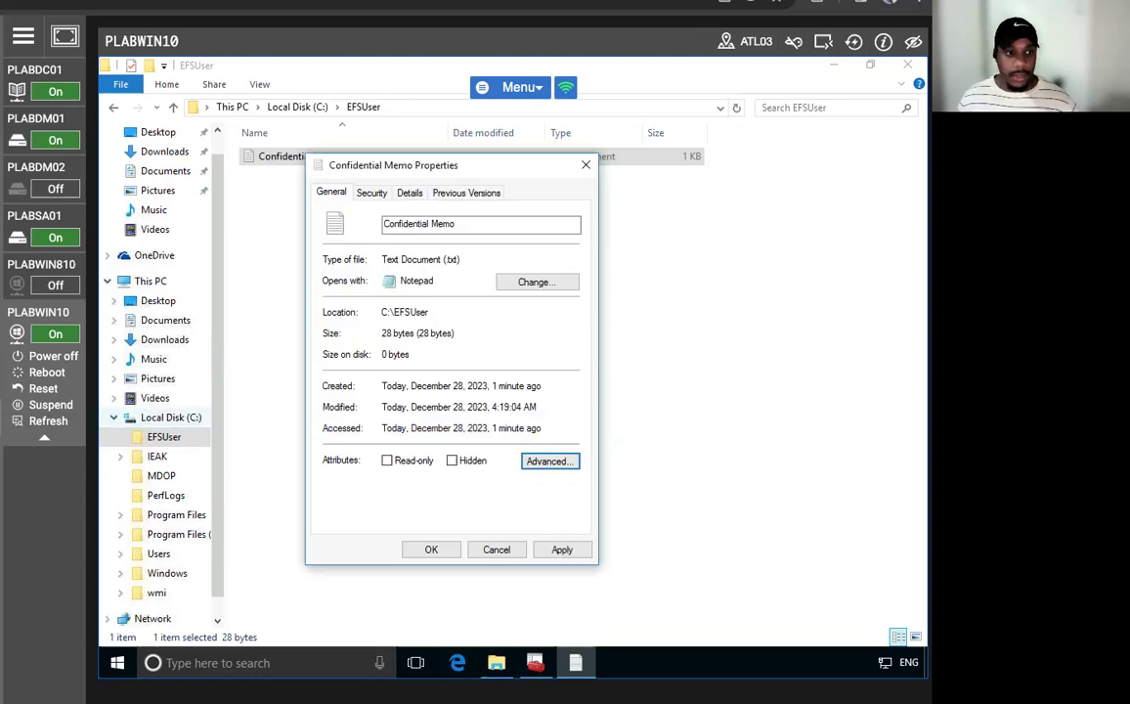
{"action": "left_click", "coordinate": [433, 551]}
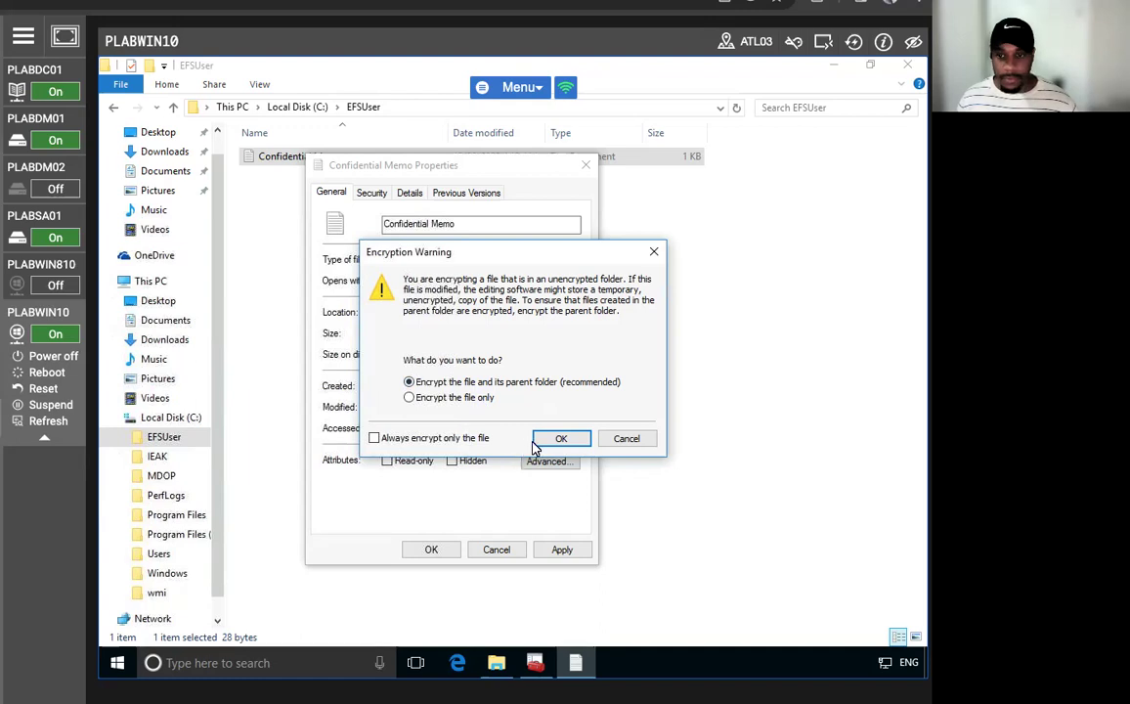
{"action": "left_click", "coordinate": [559, 438]}
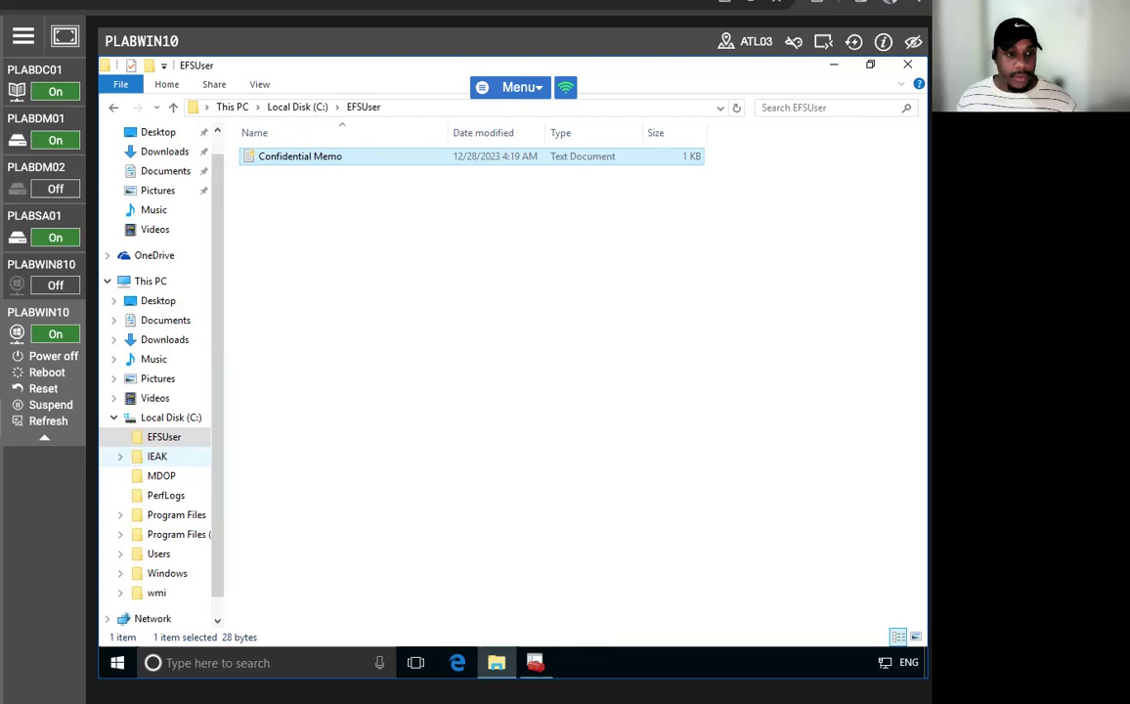
- Return to the EFSUser folder on C: and select Confidential Memo
{"action": "left_click", "coordinate": [167, 419]}
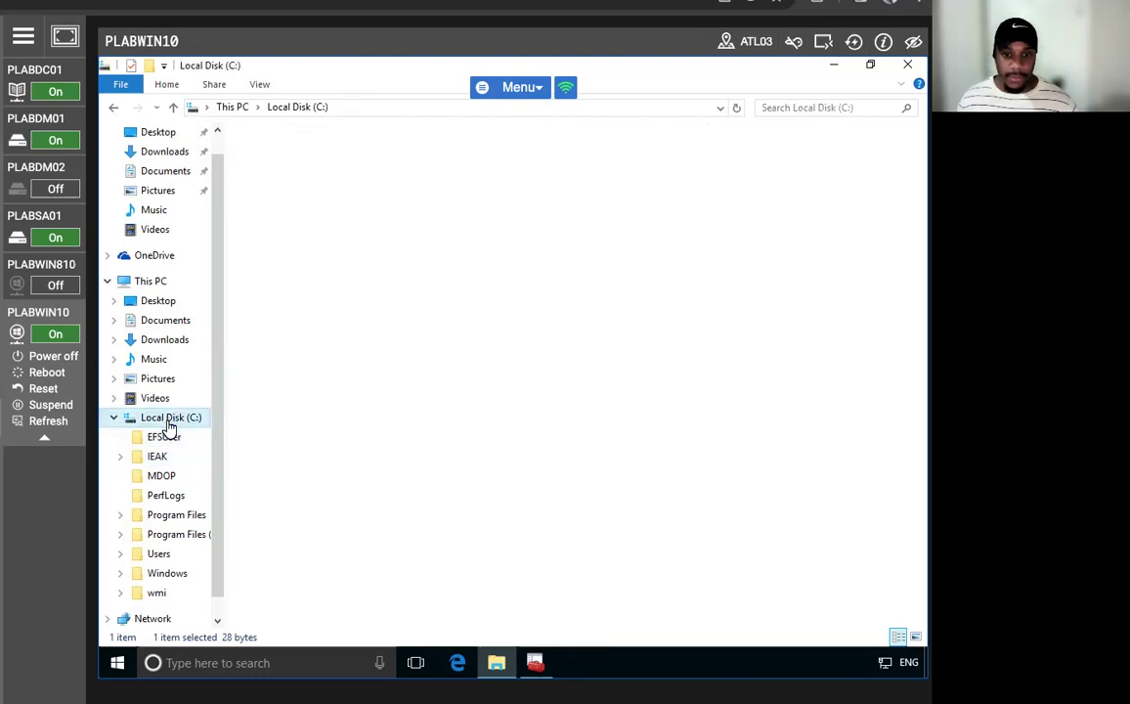
{"action": "left_click", "coordinate": [167, 439]}
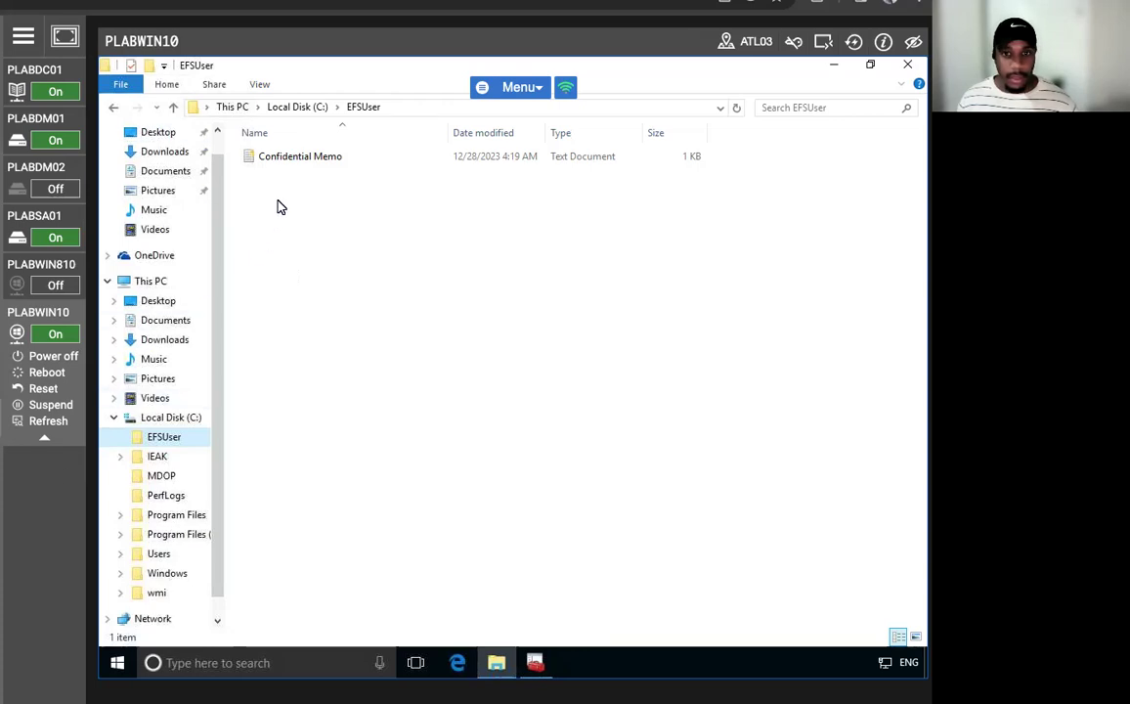
{"action": "left_click", "coordinate": [266, 162]}
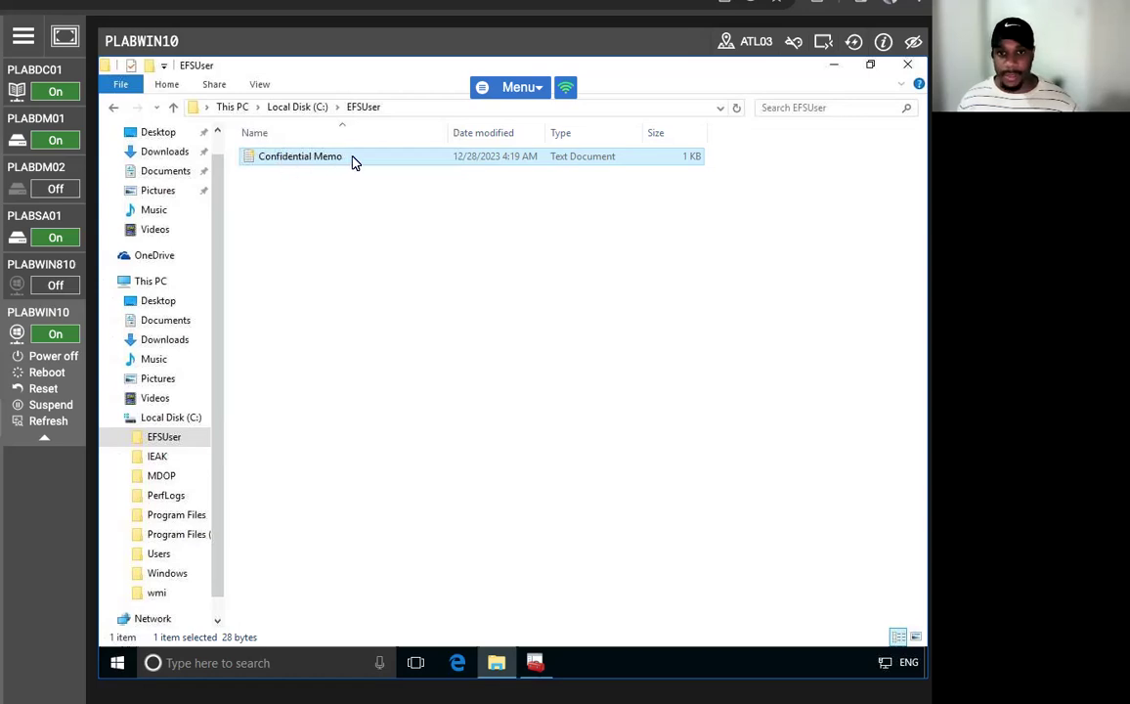
- Sign out of PLABWIN10 and switch the lab view to PLABDC01
{"action": "right_click", "coordinate": [118, 665]}
{"action": "mouse_move", "coordinate": [186, 624]}
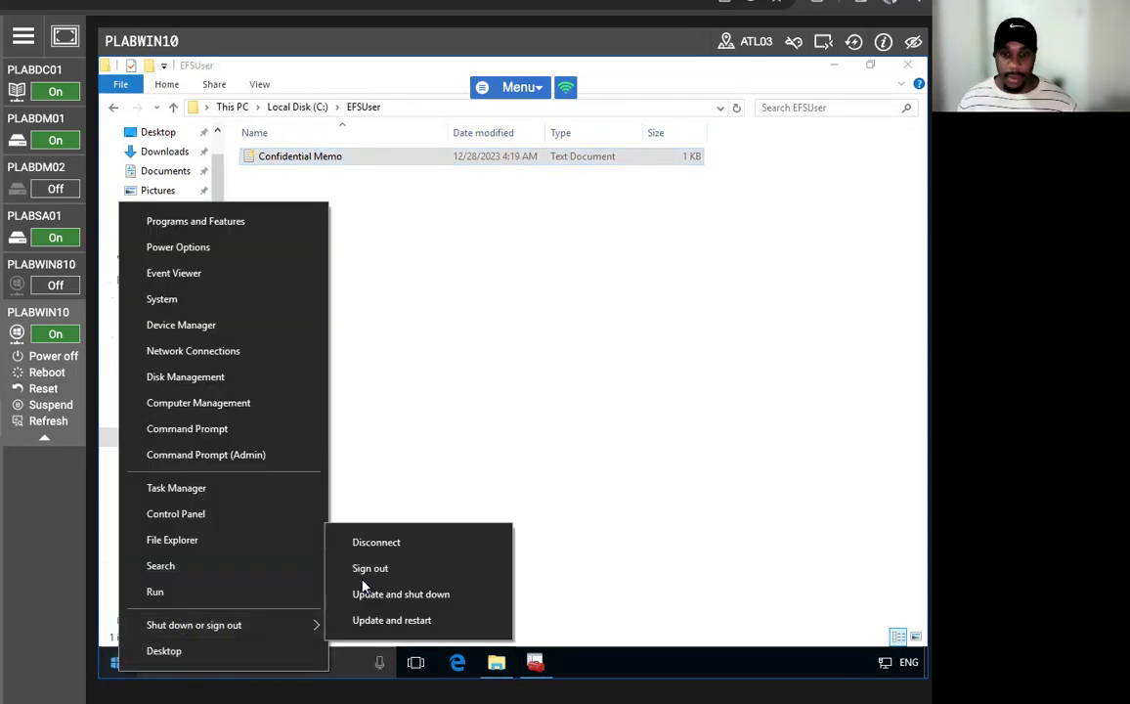
{"action": "left_click", "coordinate": [362, 568]}
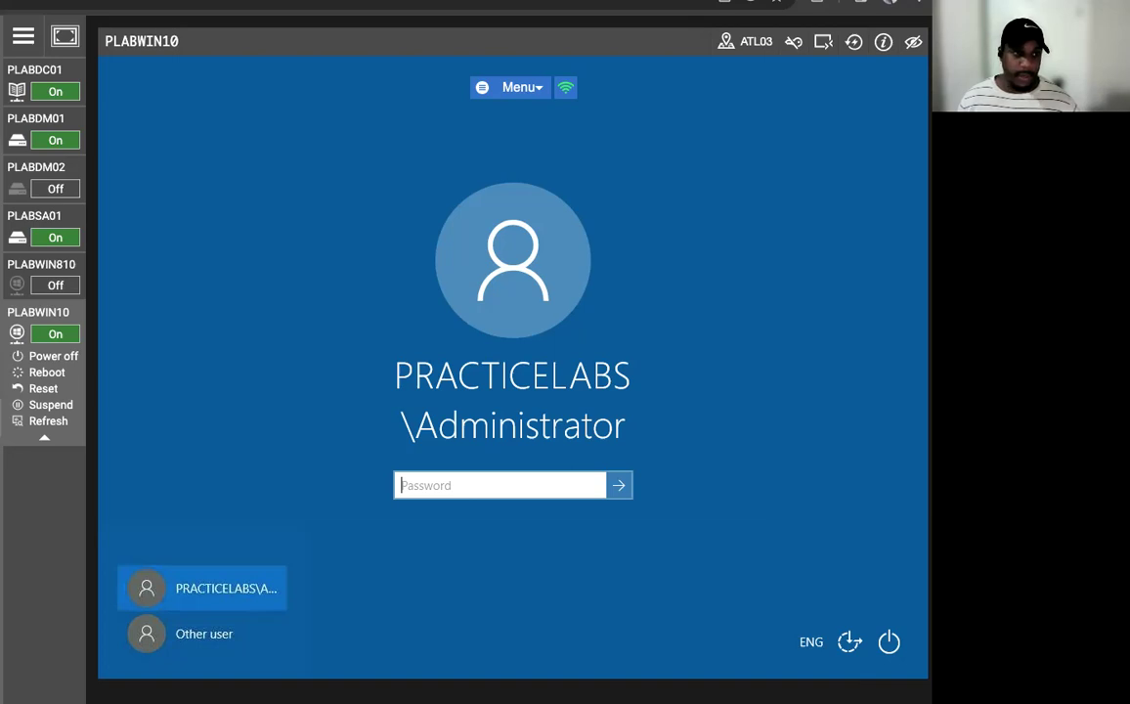
{"action": "left_click", "coordinate": [41, 73]}
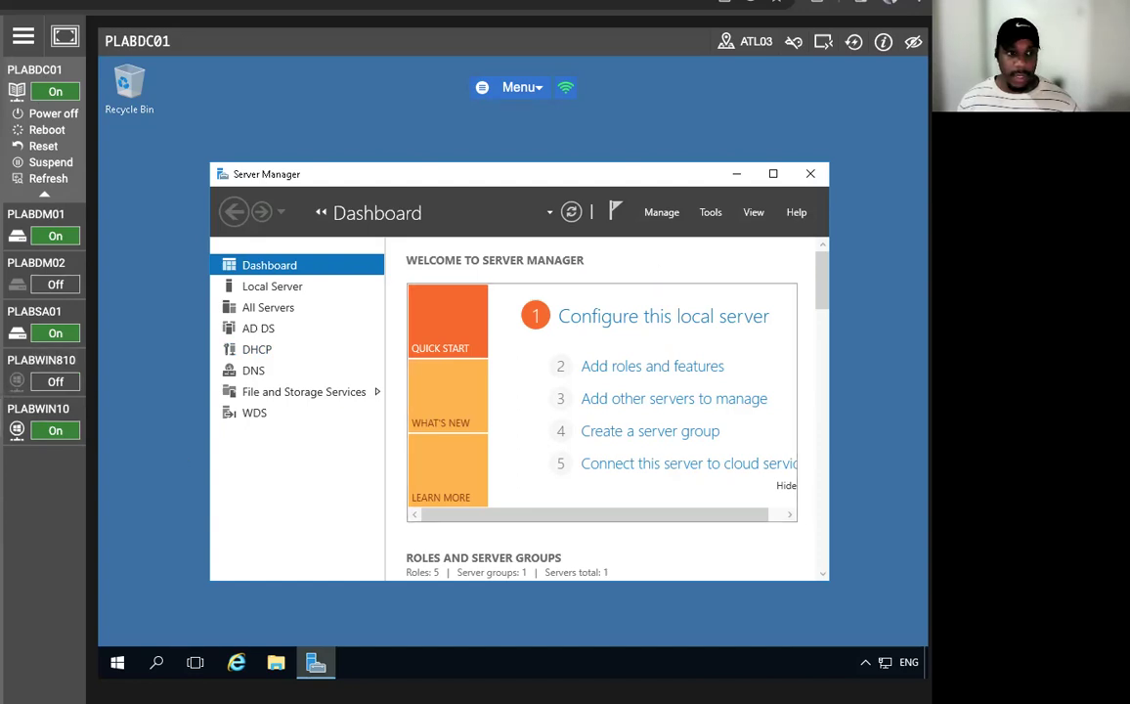
- In Active Directory Users and Computers, delete the user account from NAmerica > Operations
{"action": "left_click", "coordinate": [711, 212]}
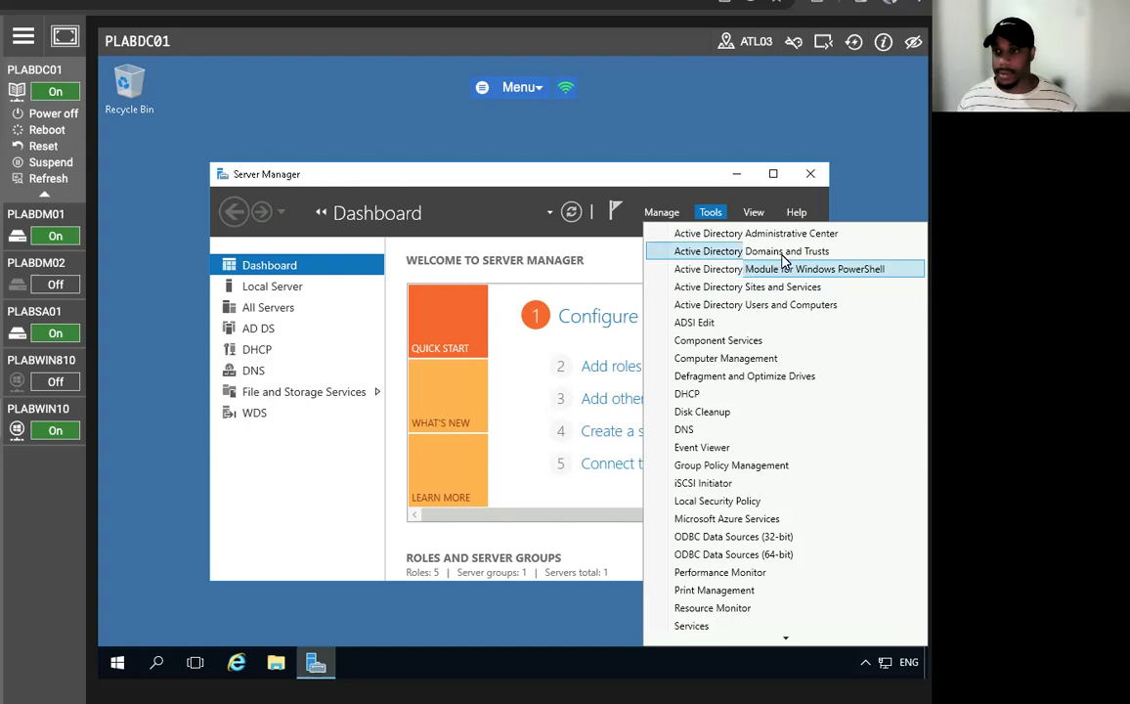
{"action": "left_click", "coordinate": [782, 306]}
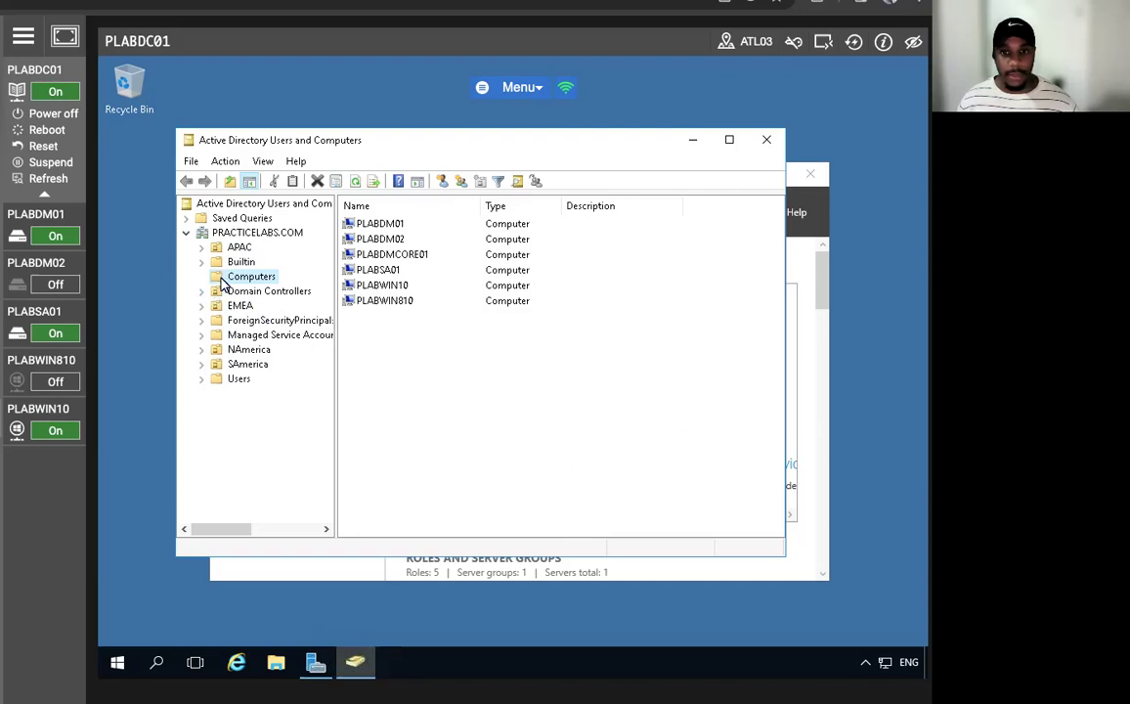
{"action": "left_click", "coordinate": [202, 351]}
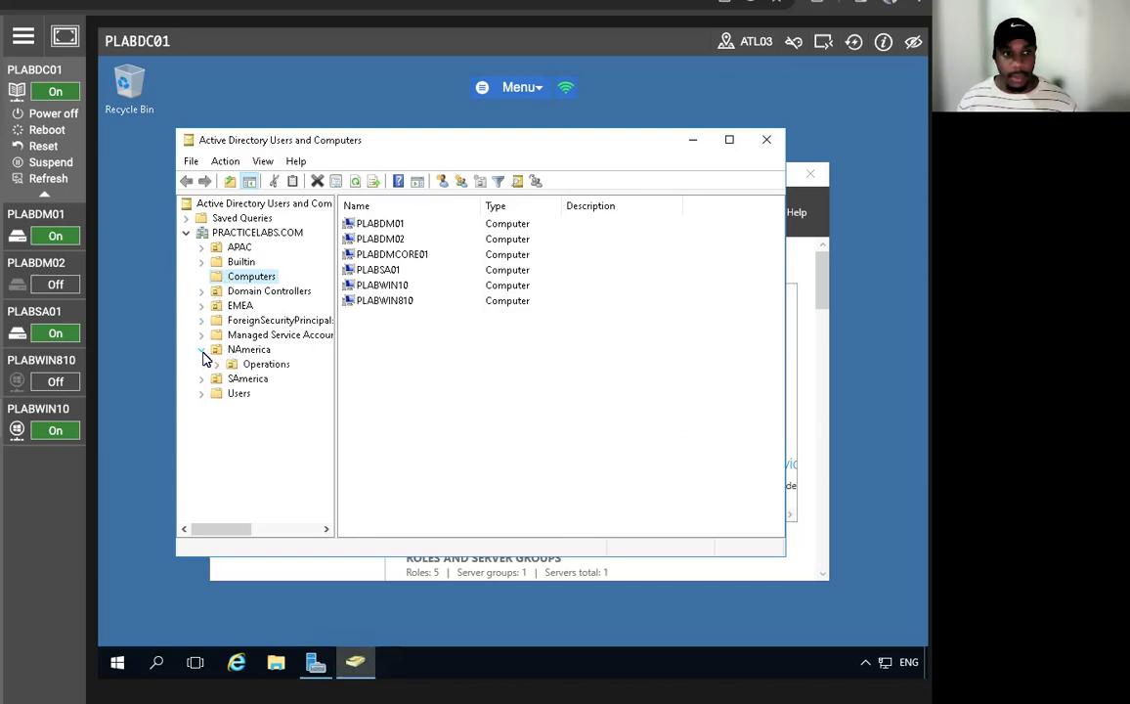
{"action": "left_click", "coordinate": [262, 367]}
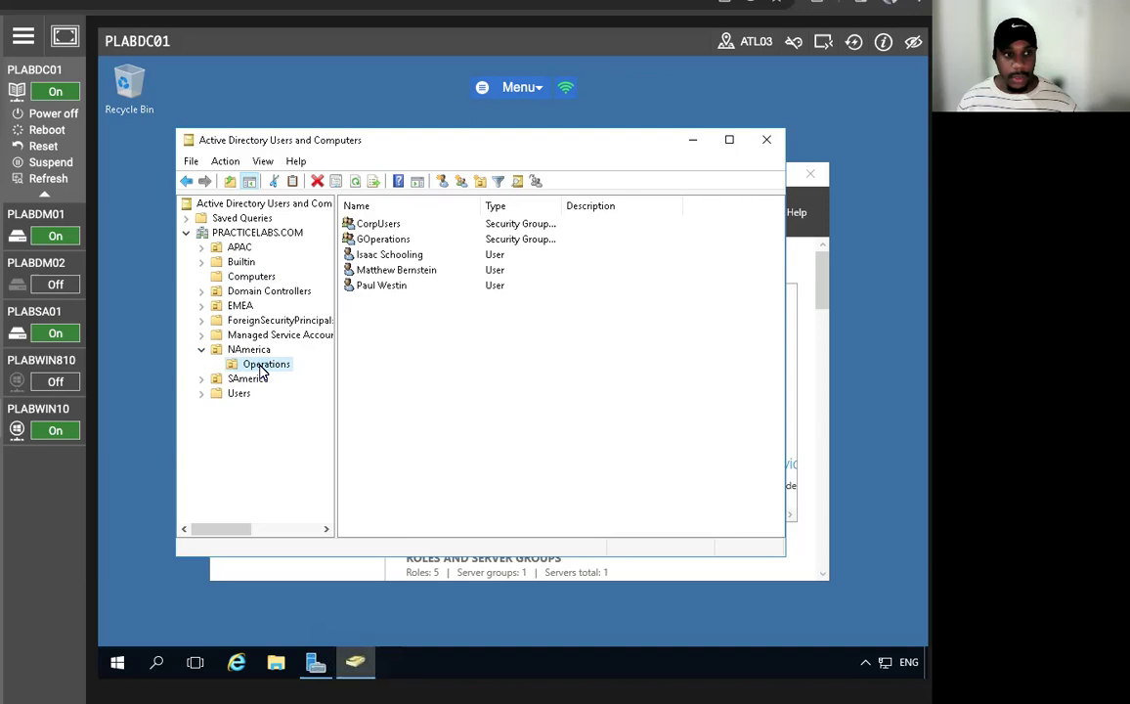
{"action": "left_click", "coordinate": [377, 287]}
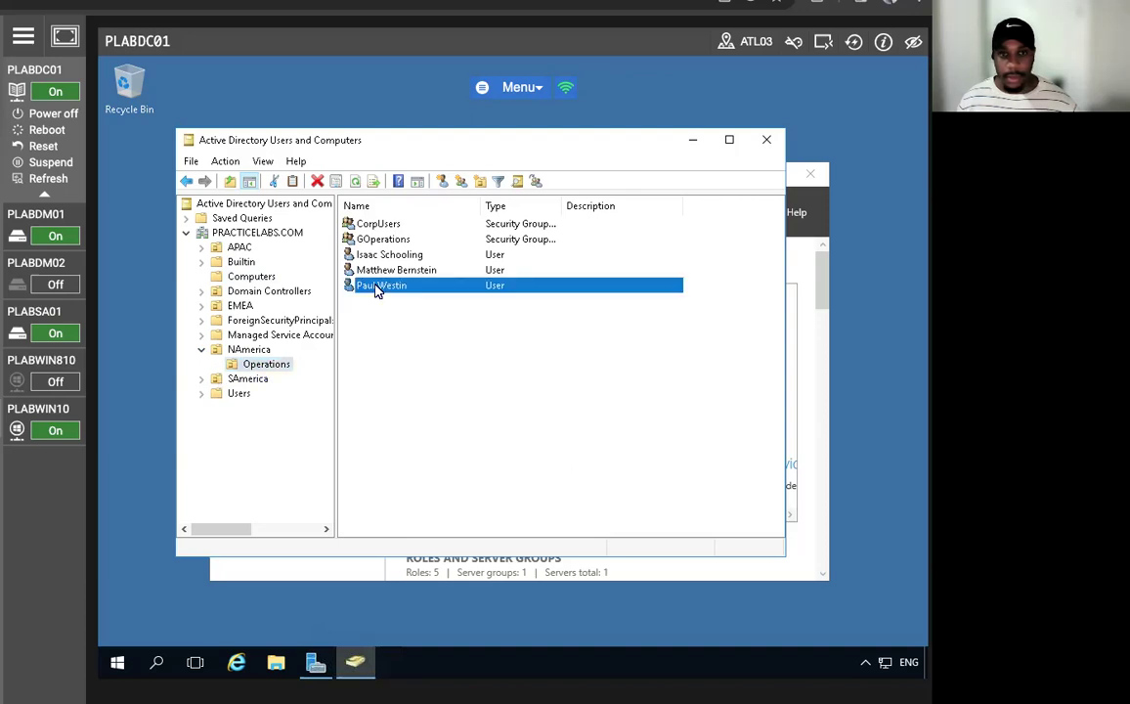
{"action": "right_click", "coordinate": [378, 287]}
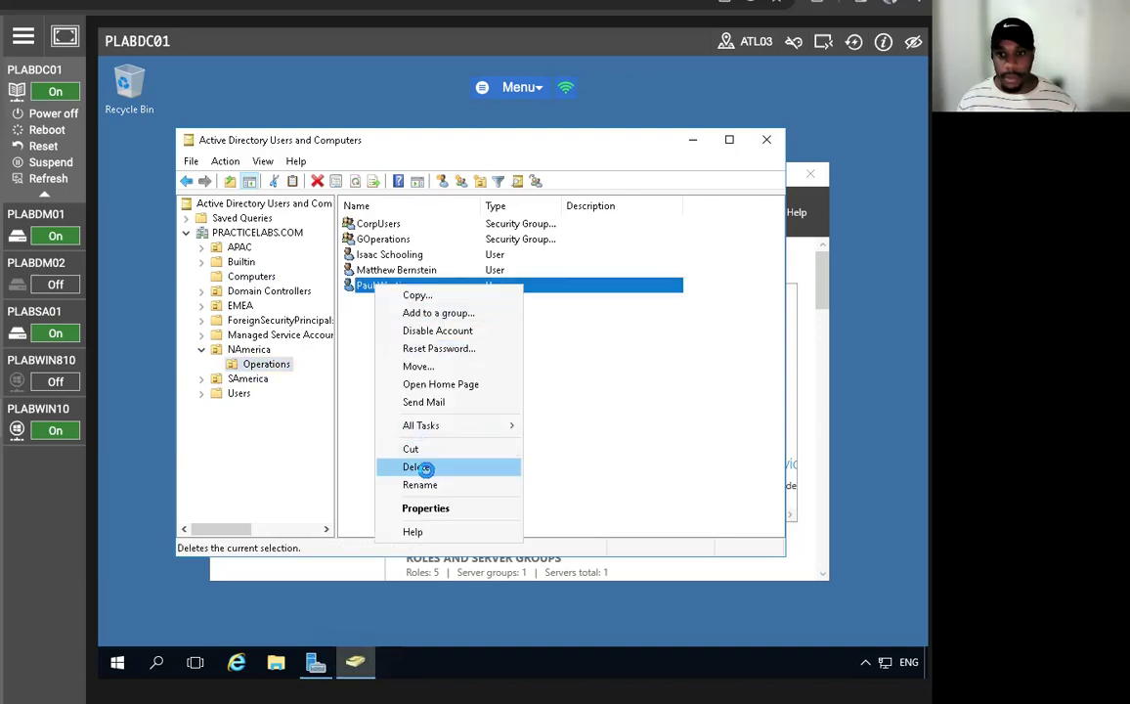
{"action": "left_click", "coordinate": [416, 467]}
{"action": "left_click", "coordinate": [575, 424]}
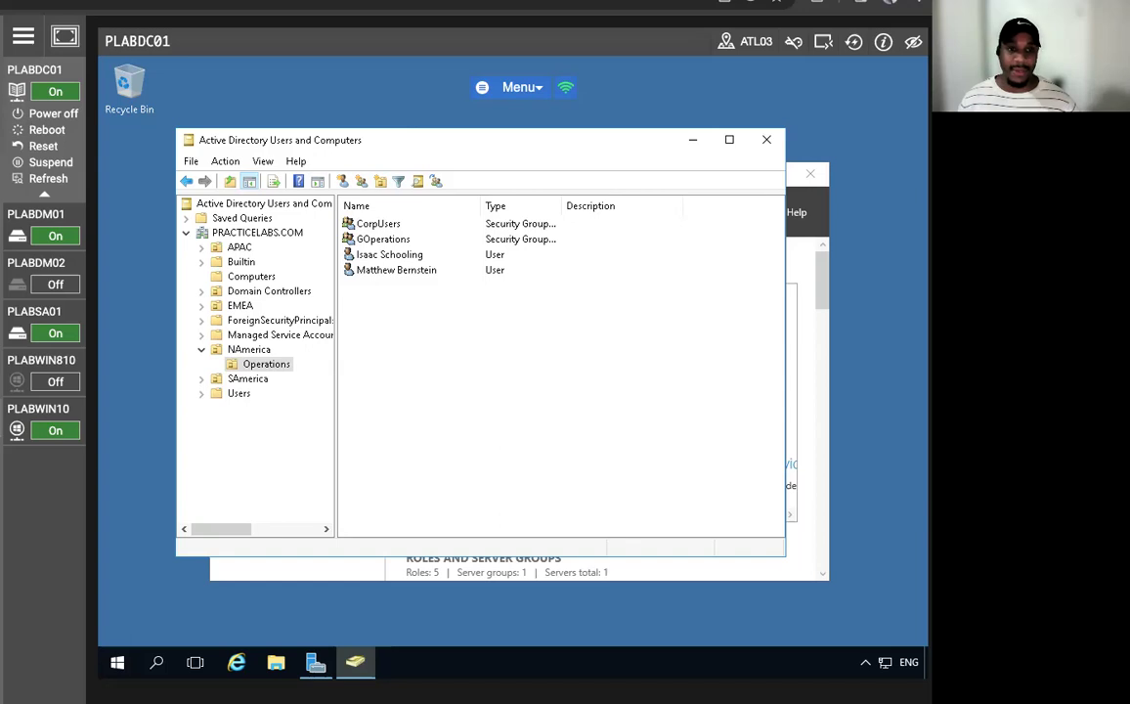
- Start a new user in Operations, entering the first name, last name and logon name
{"action": "right_click", "coordinate": [397, 337]}
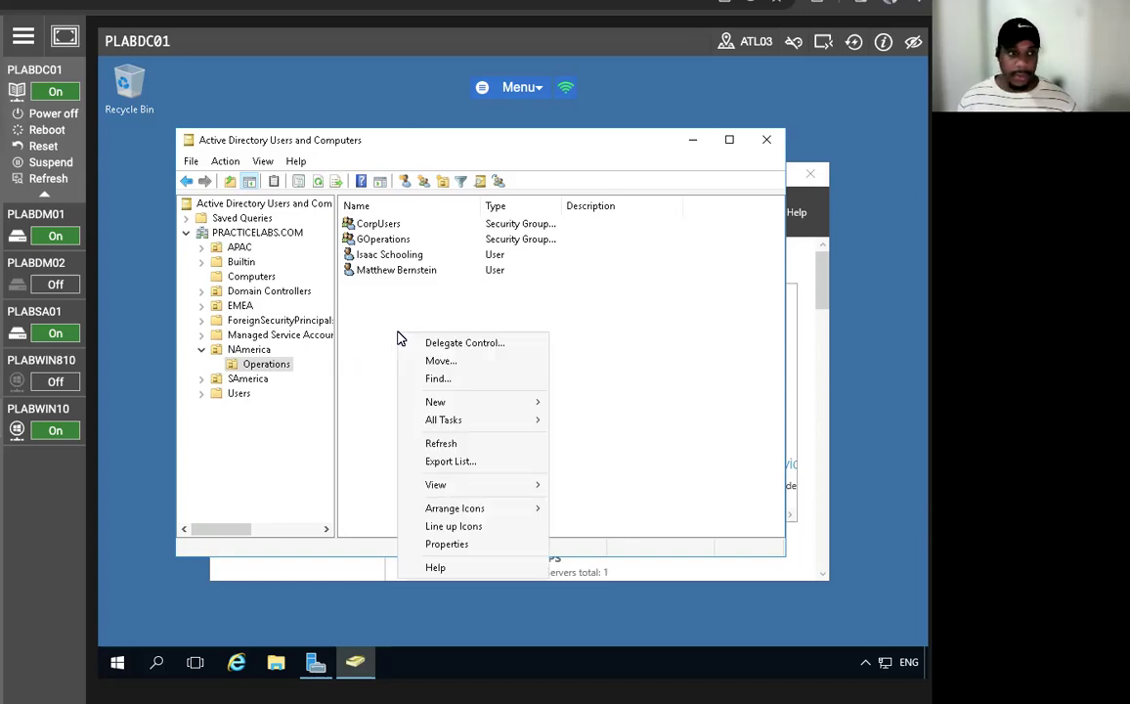
{"action": "mouse_move", "coordinate": [479, 405]}
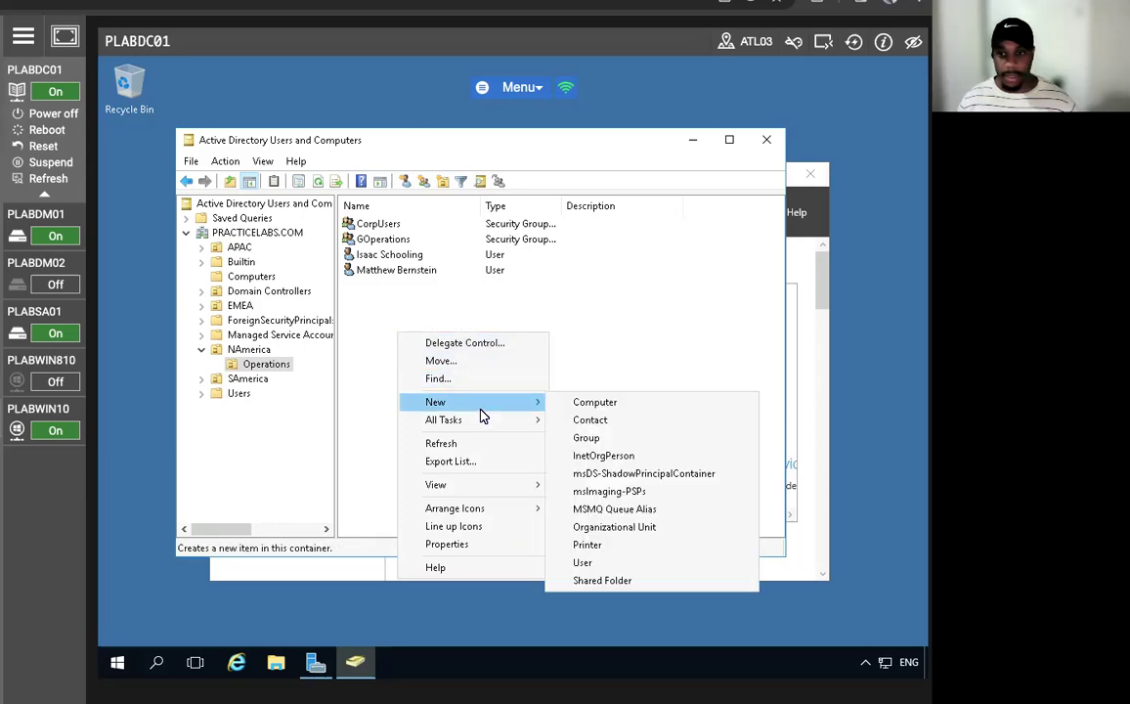
{"action": "left_click", "coordinate": [601, 563]}
{"action": "key", "text": "Tab"}
{"action": "key", "text": "Tab"}
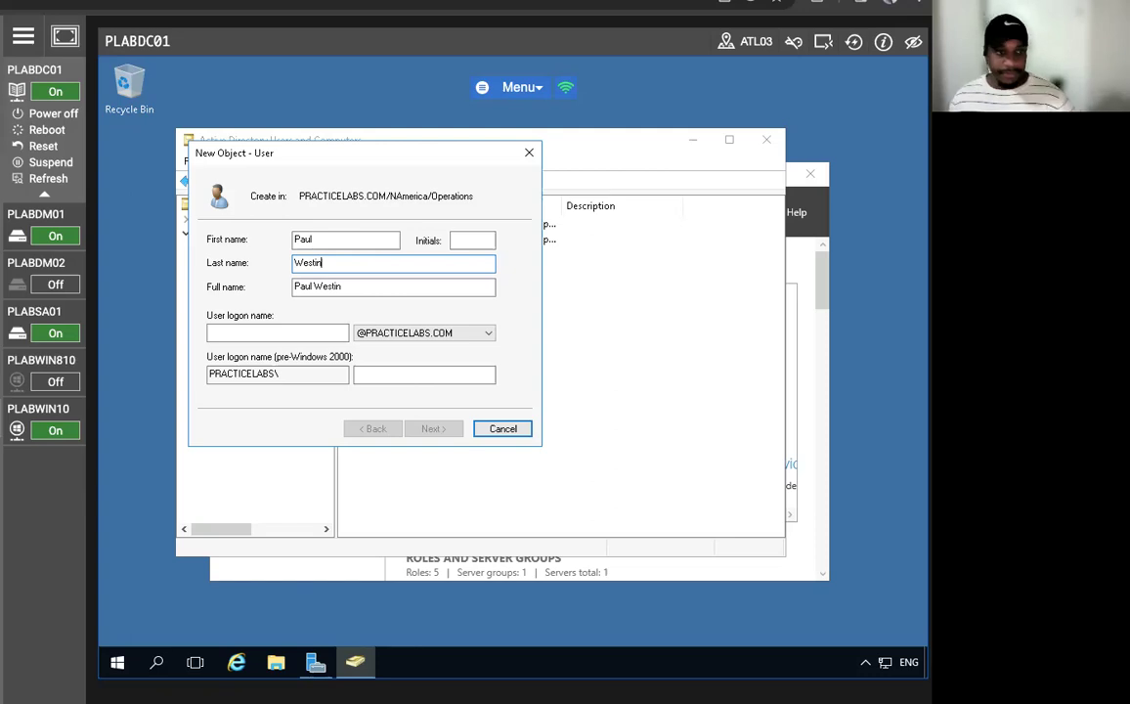
{"action": "left_click", "coordinate": [318, 334]}
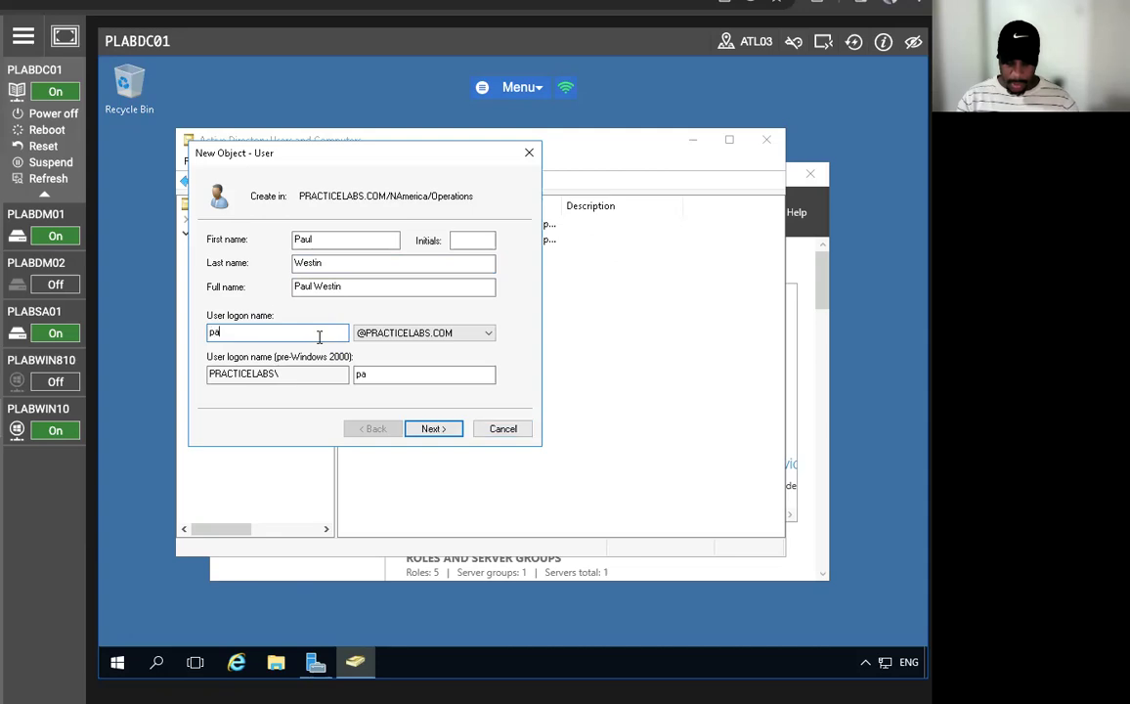
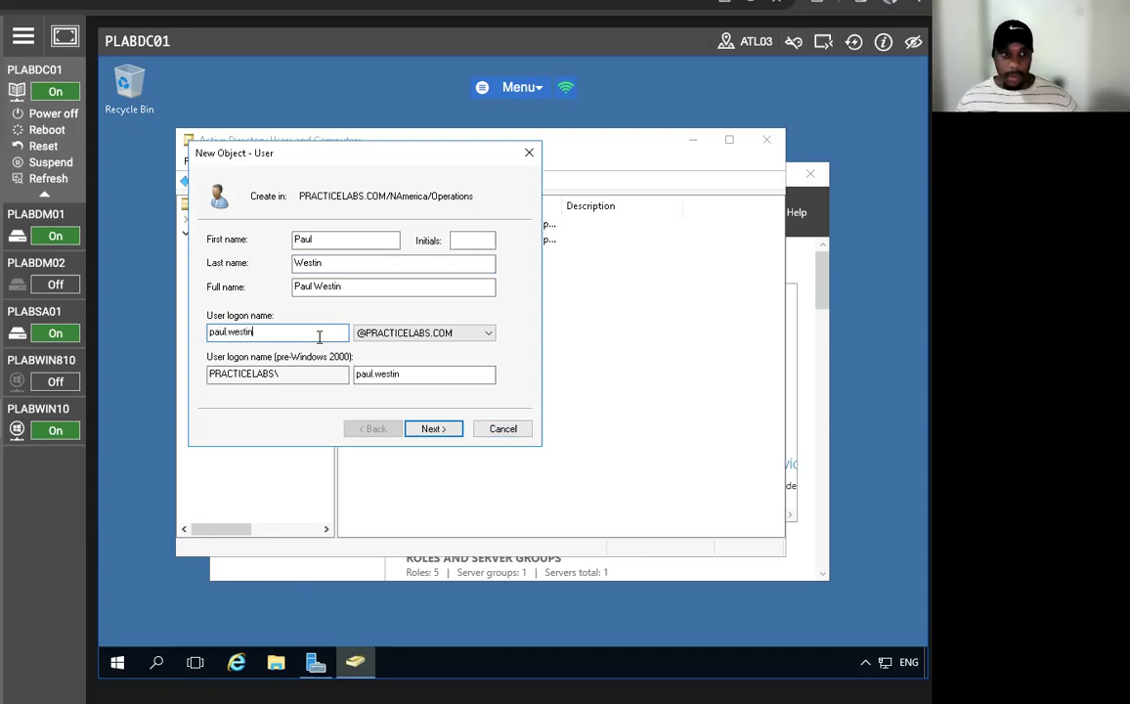
{"action": "left_click", "coordinate": [432, 430]}
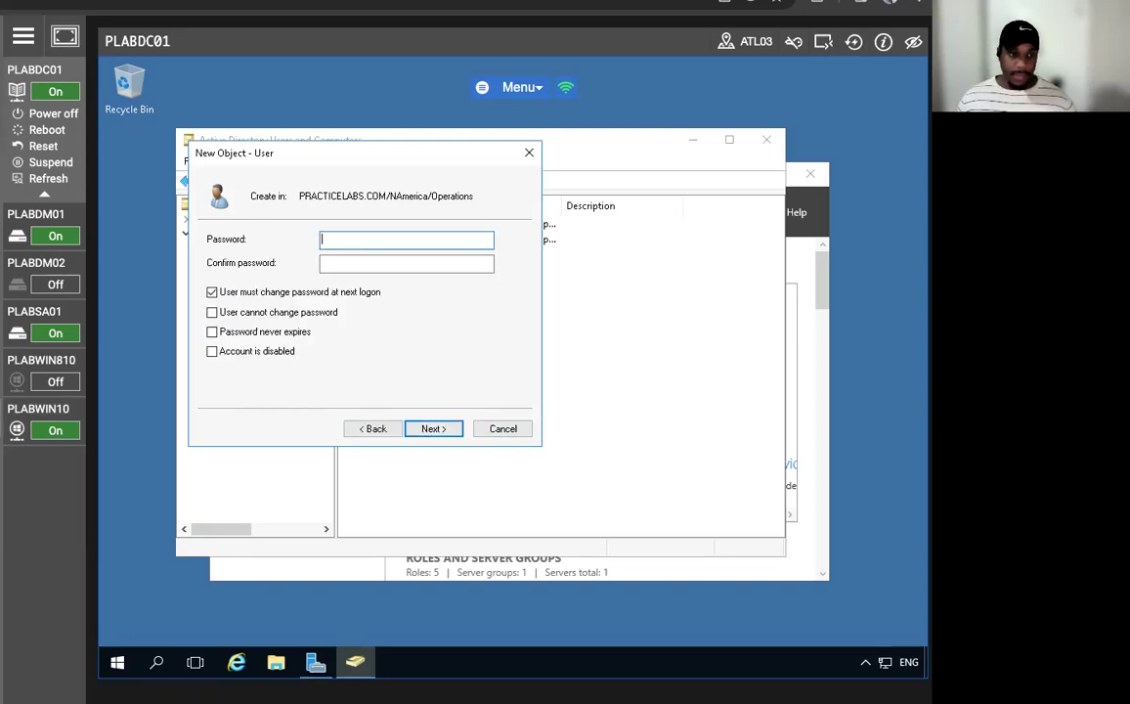
- Set the account password without forced change at next logon, finish, and minimise the console
{"action": "key", "text": "Caps_Lock"}
{"action": "type", "text": "P"}
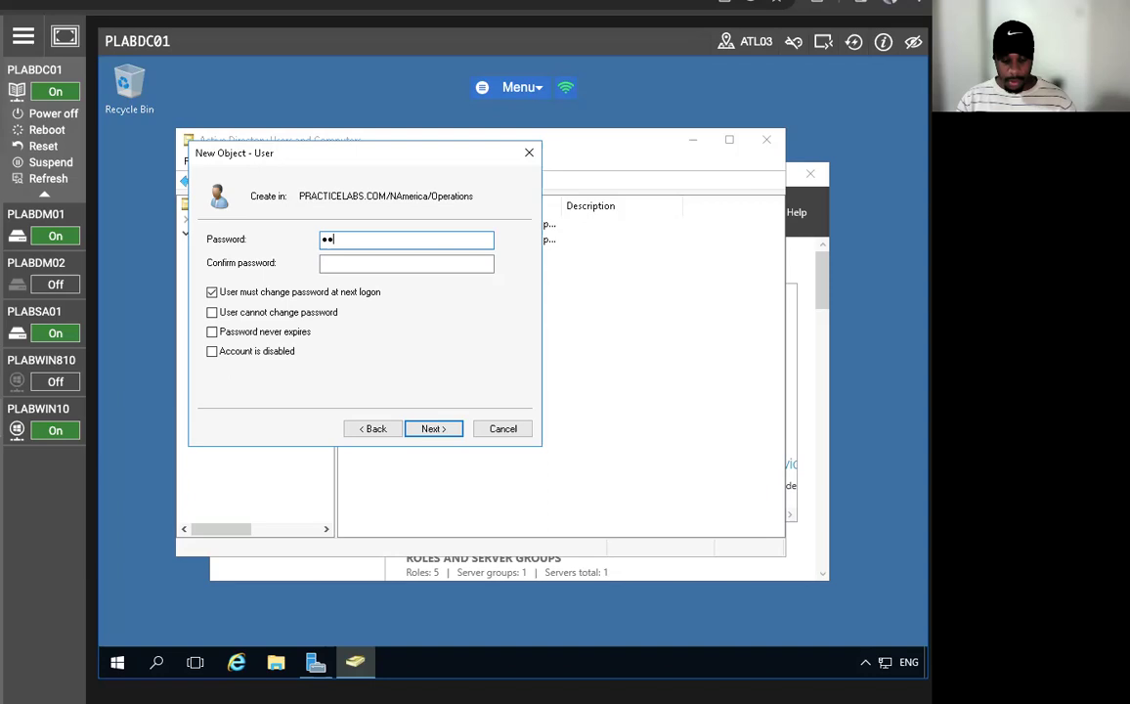
{"action": "key", "text": "Tab"}
{"action": "type", "text": "P"}
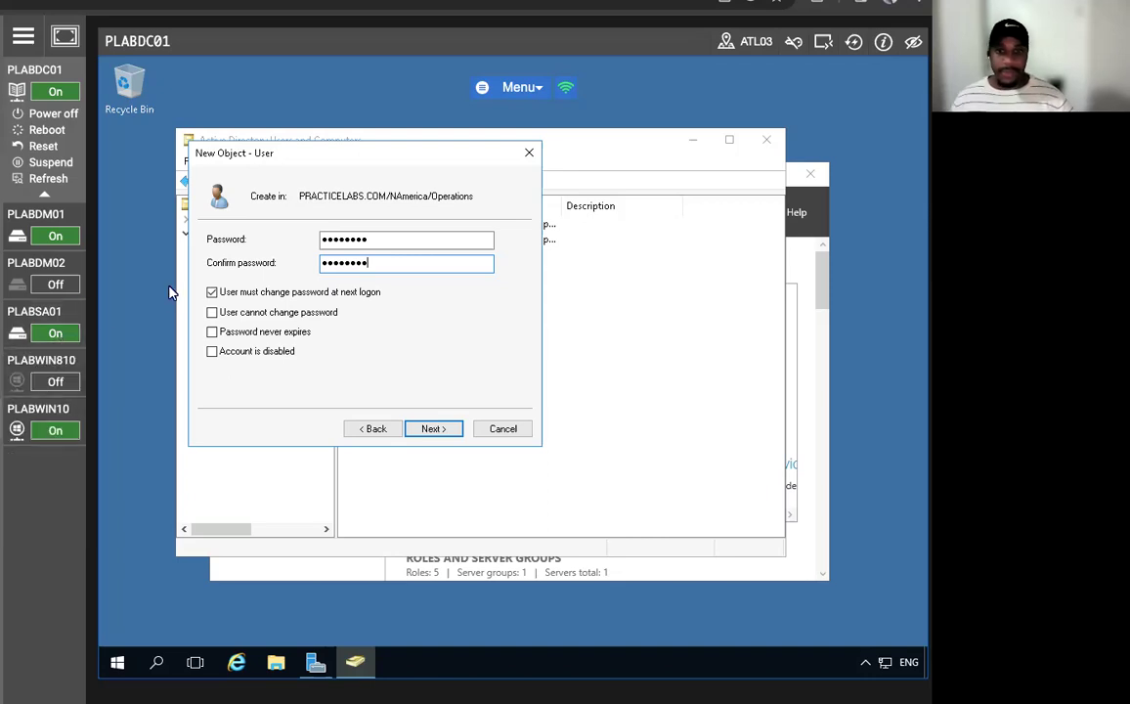
{"action": "left_click", "coordinate": [212, 293]}
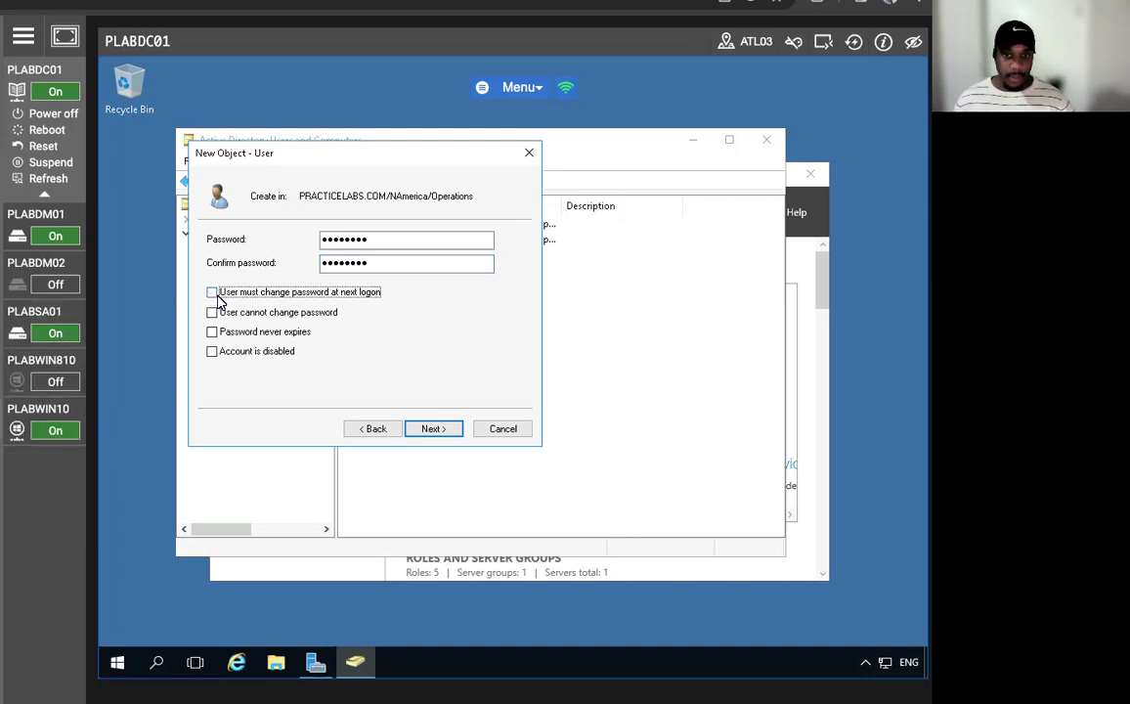
{"action": "left_click", "coordinate": [445, 432]}
{"action": "left_click", "coordinate": [434, 428]}
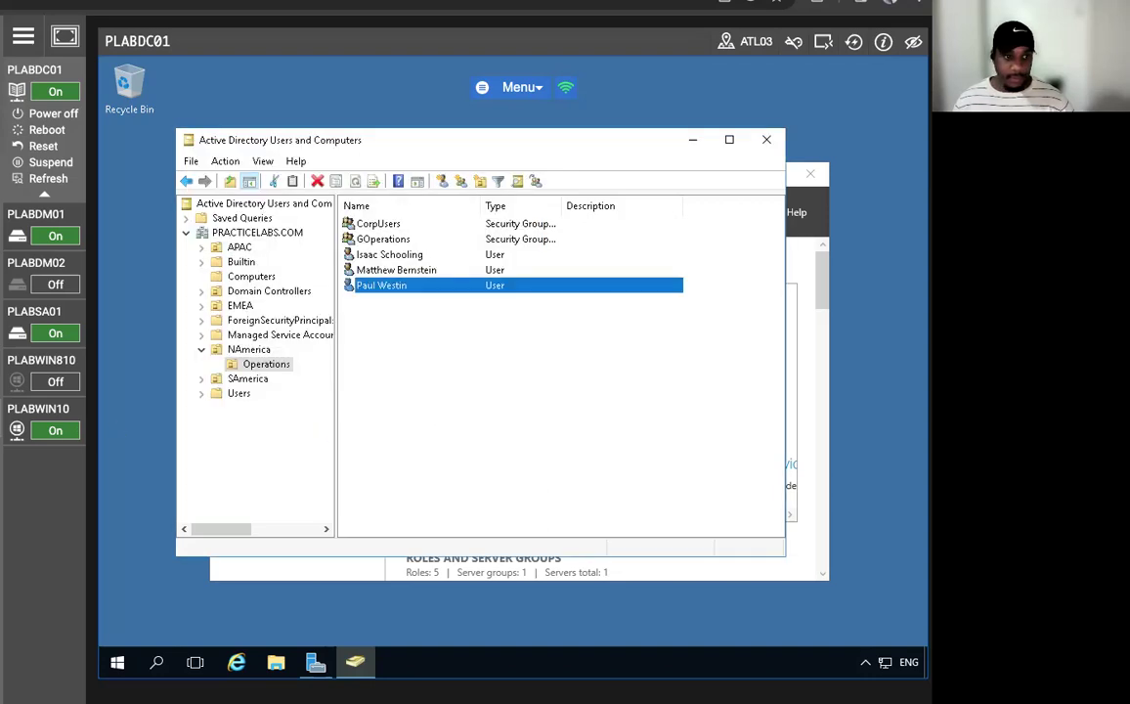
{"action": "left_click", "coordinate": [692, 140]}
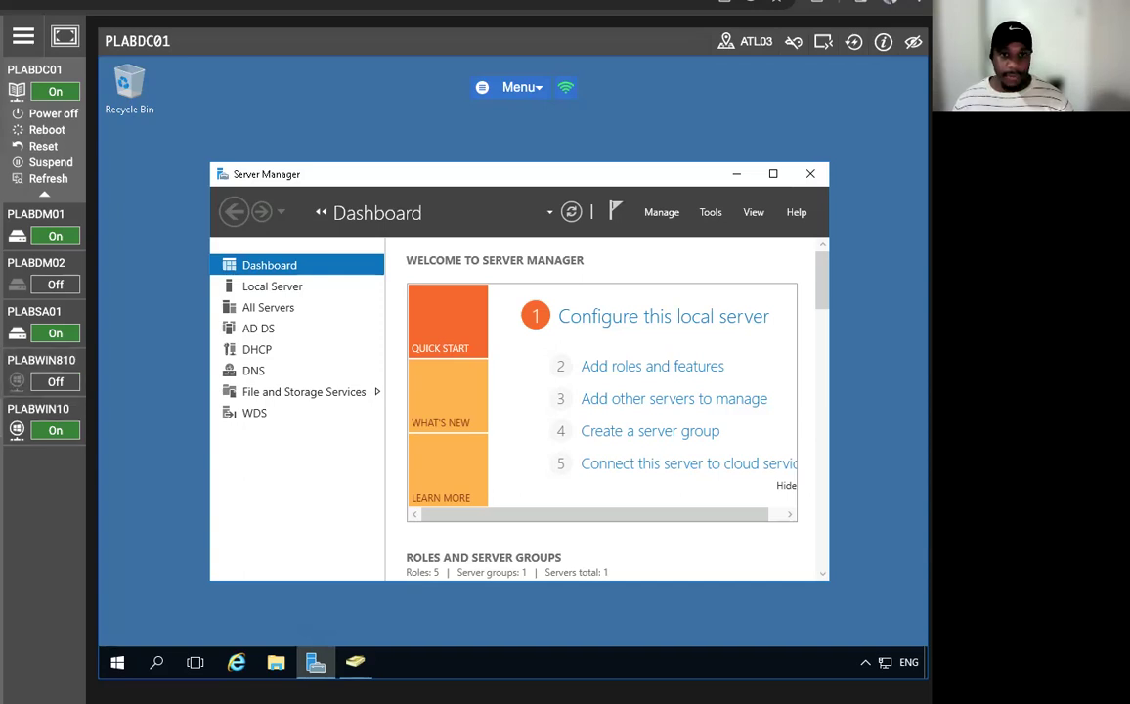
- Reconnect to PLABWIN10 and sign in as the recreated lab user with their password
{"action": "left_click", "coordinate": [37, 408]}
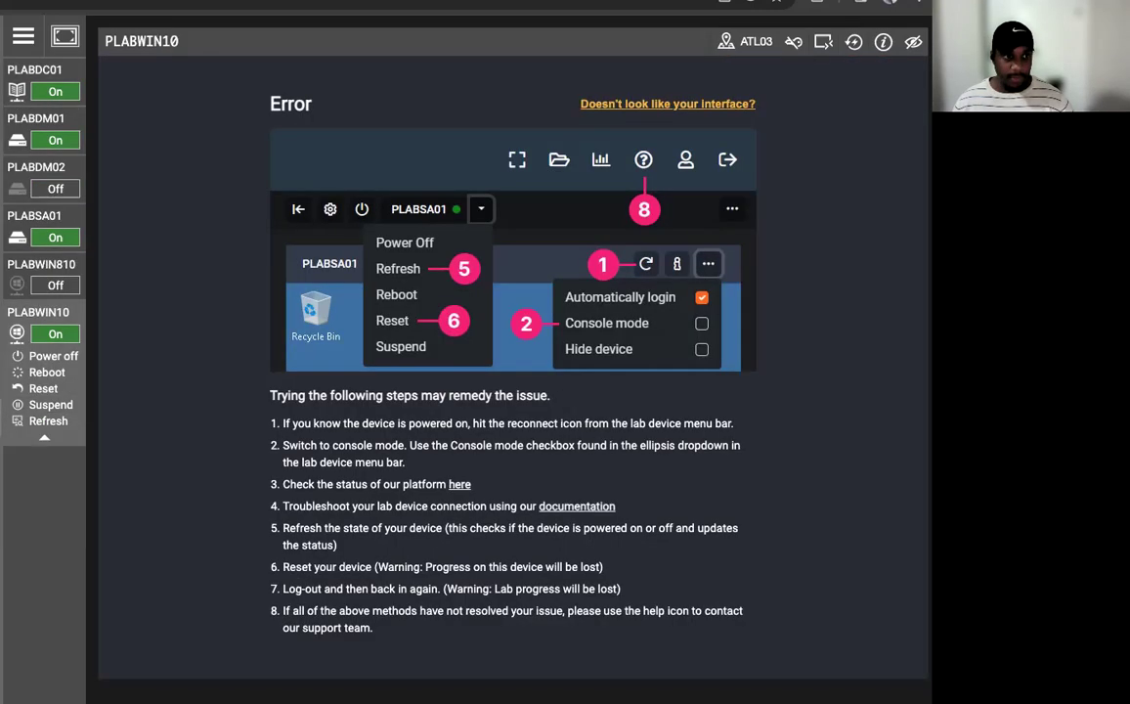
{"action": "left_click", "coordinate": [846, 46]}
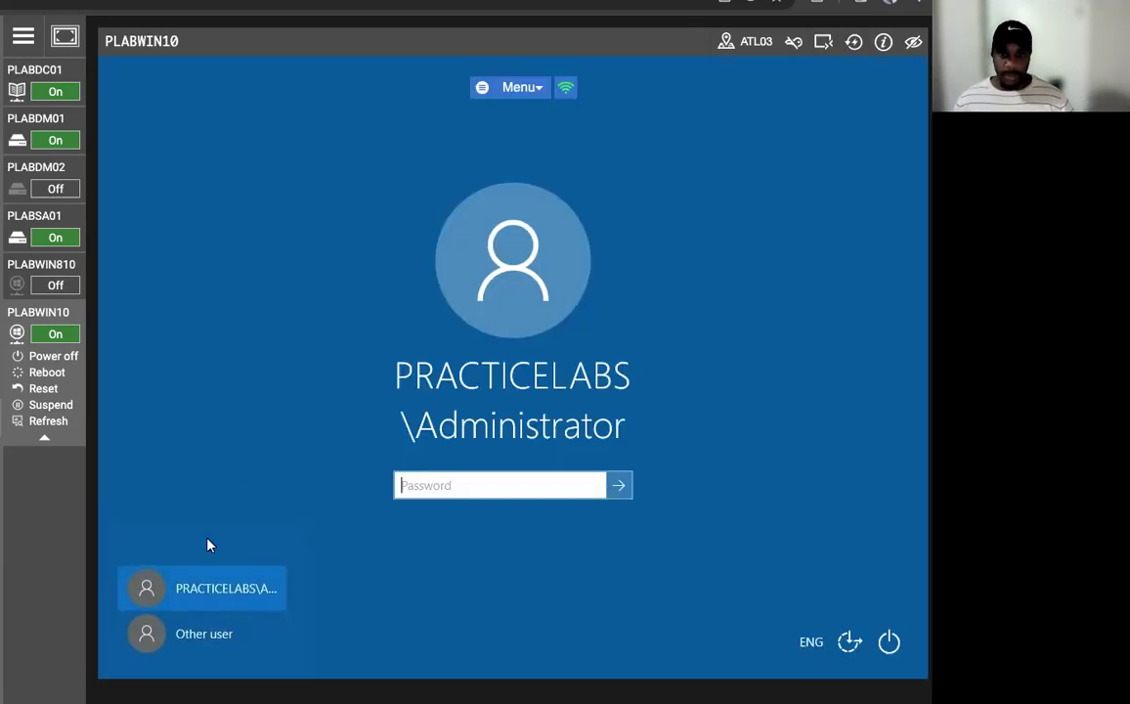
{"action": "left_click", "coordinate": [197, 633]}
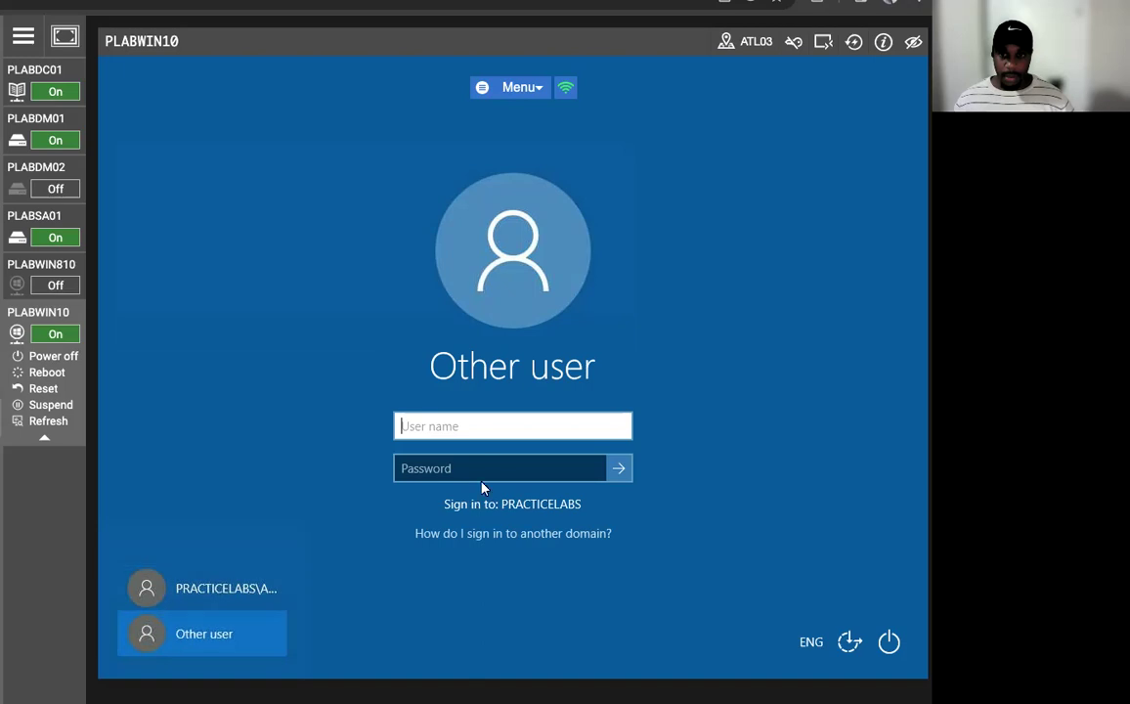
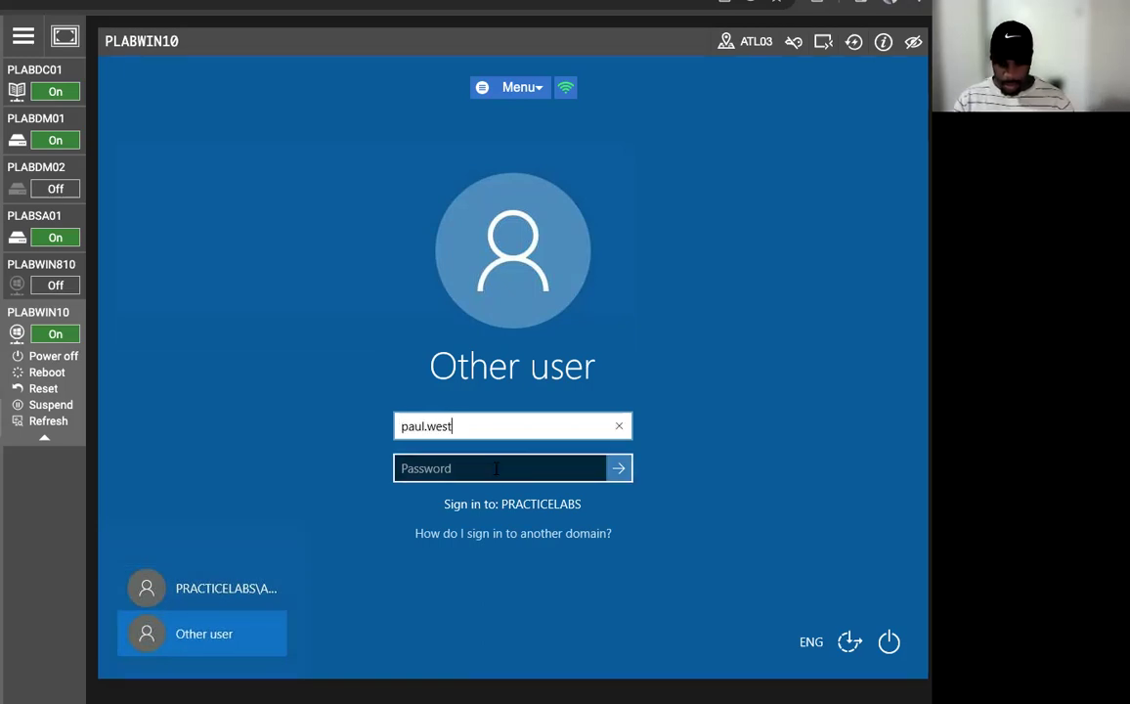
{"action": "left_click", "coordinate": [495, 468]}
{"action": "key", "text": "Caps_Lock"}
{"action": "type", "text": "P"}
{"action": "key", "text": "Caps_Lock"}
{"action": "type", "text": "assw0rd"}
{"action": "key", "text": "Return"}
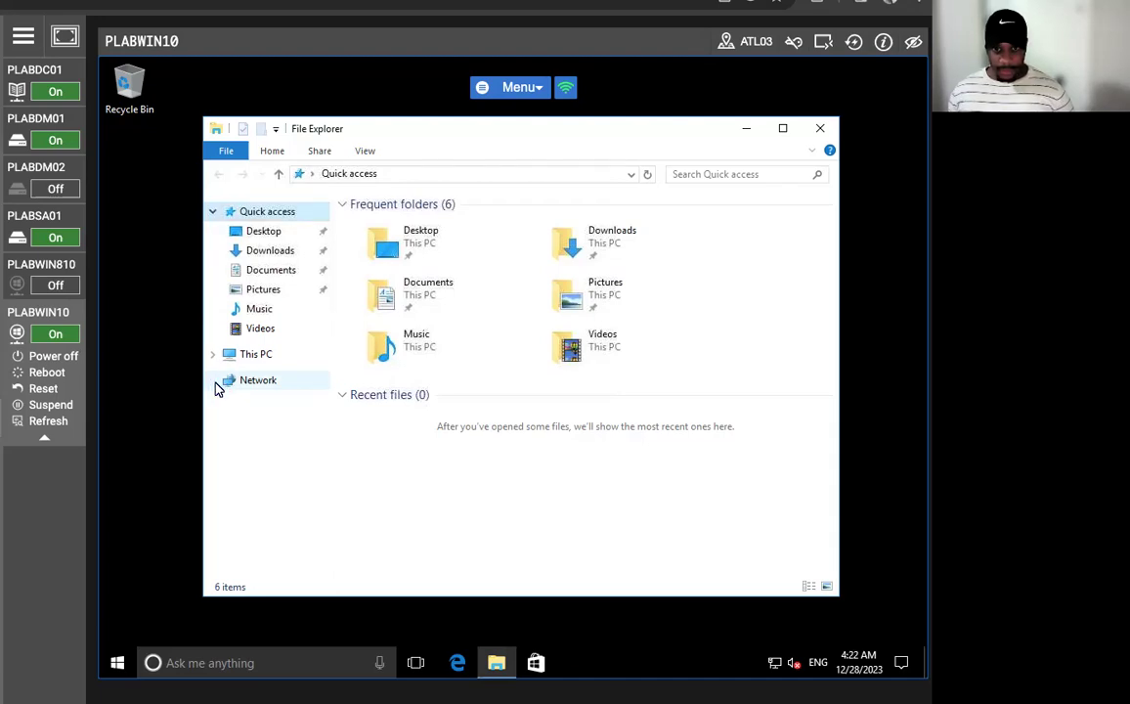
- Browse through This PC and Local Disk (C:) to the EFSUser folder
{"action": "left_click", "coordinate": [212, 354]}
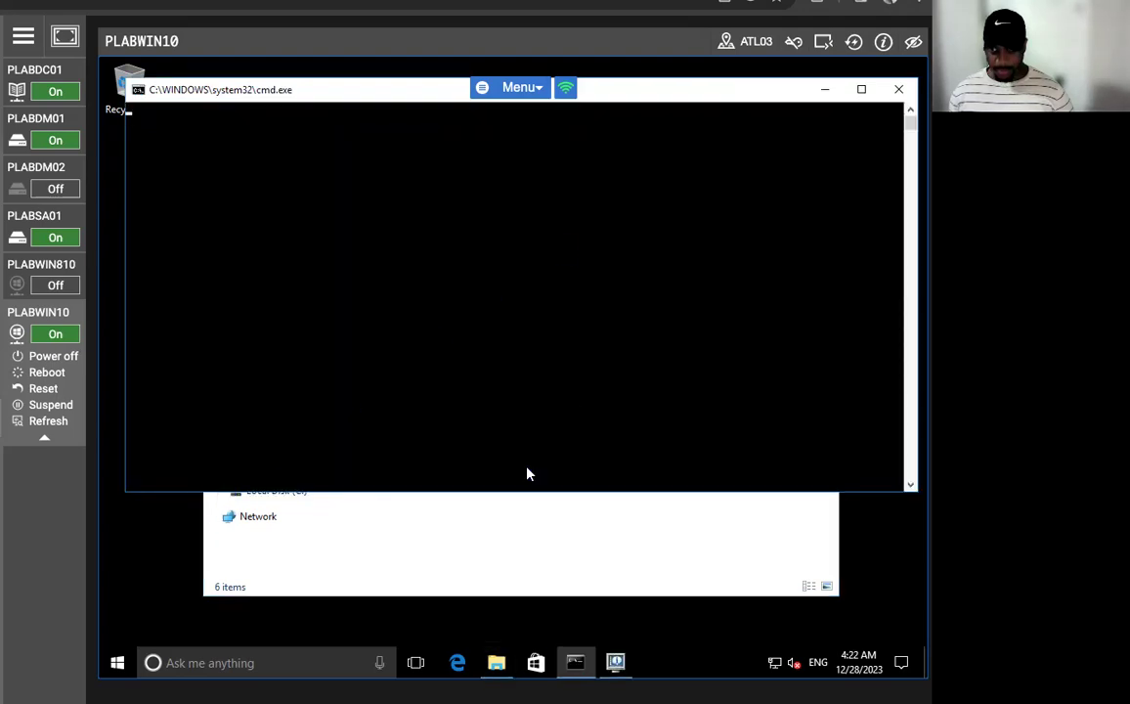
{"action": "left_click", "coordinate": [445, 501]}
{"action": "left_click", "coordinate": [219, 491]}
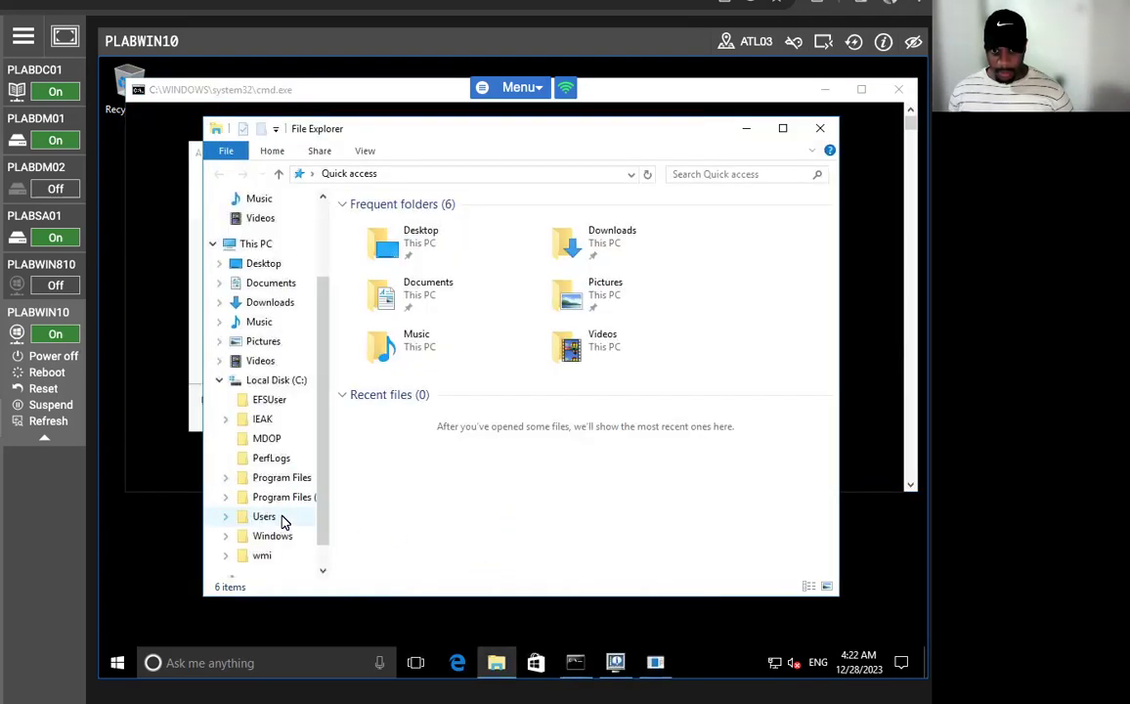
{"action": "scroll", "coordinate": [309, 521], "scroll_direction": "down", "scroll_amount": 1}
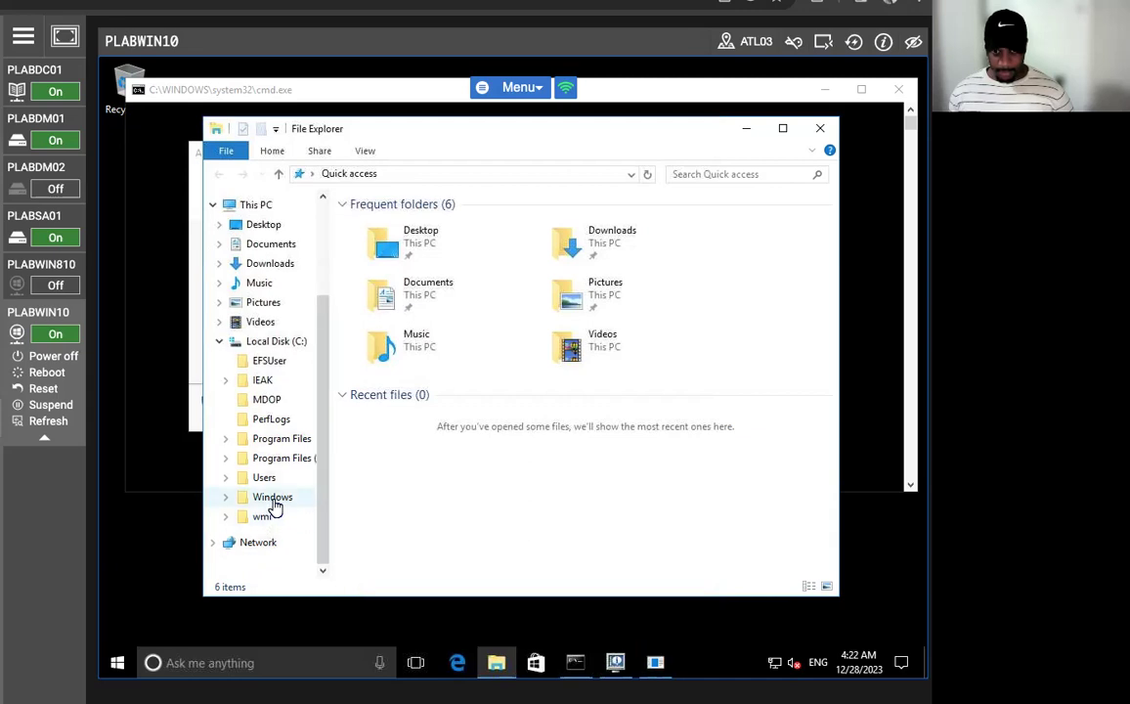
{"action": "left_click", "coordinate": [271, 519]}
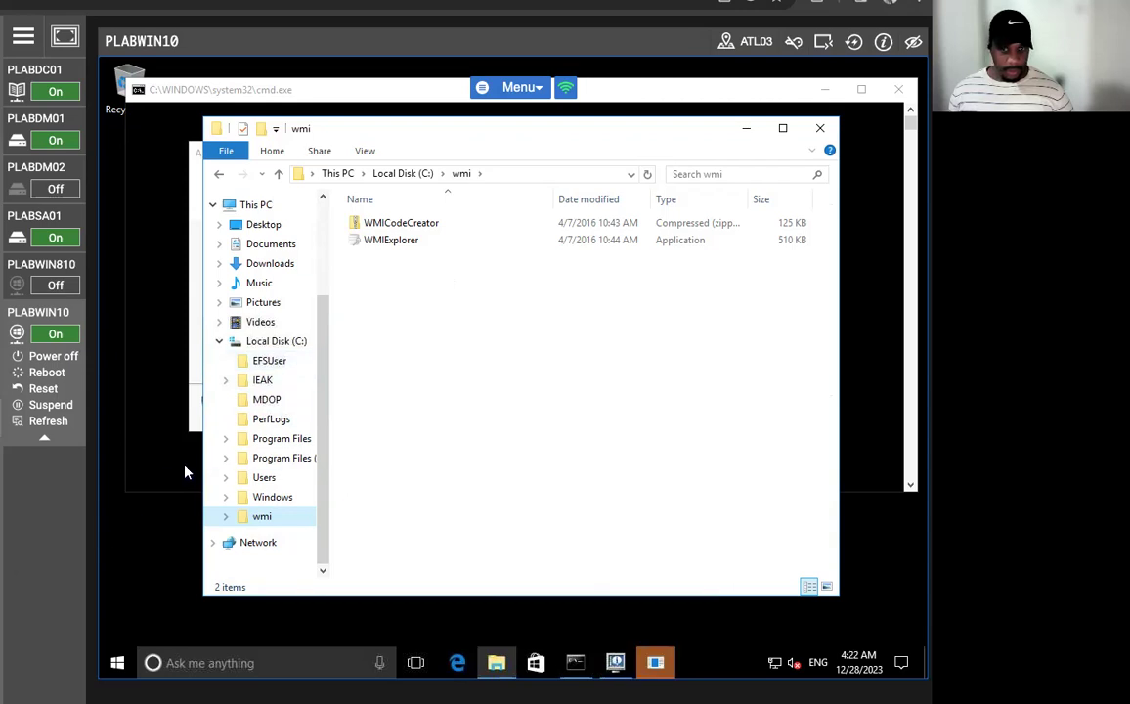
{"action": "left_click", "coordinate": [268, 362]}
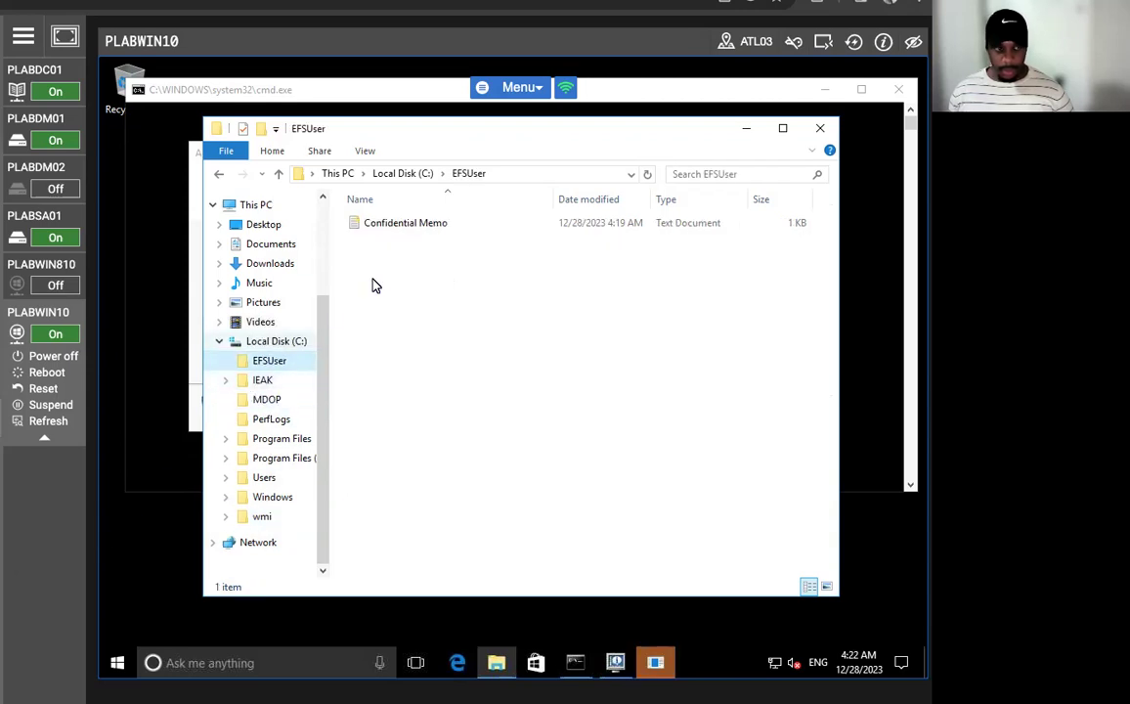
- Try opening Confidential Memo, accept the Access is denied error, and close Notepad
{"action": "right_click", "coordinate": [454, 224]}
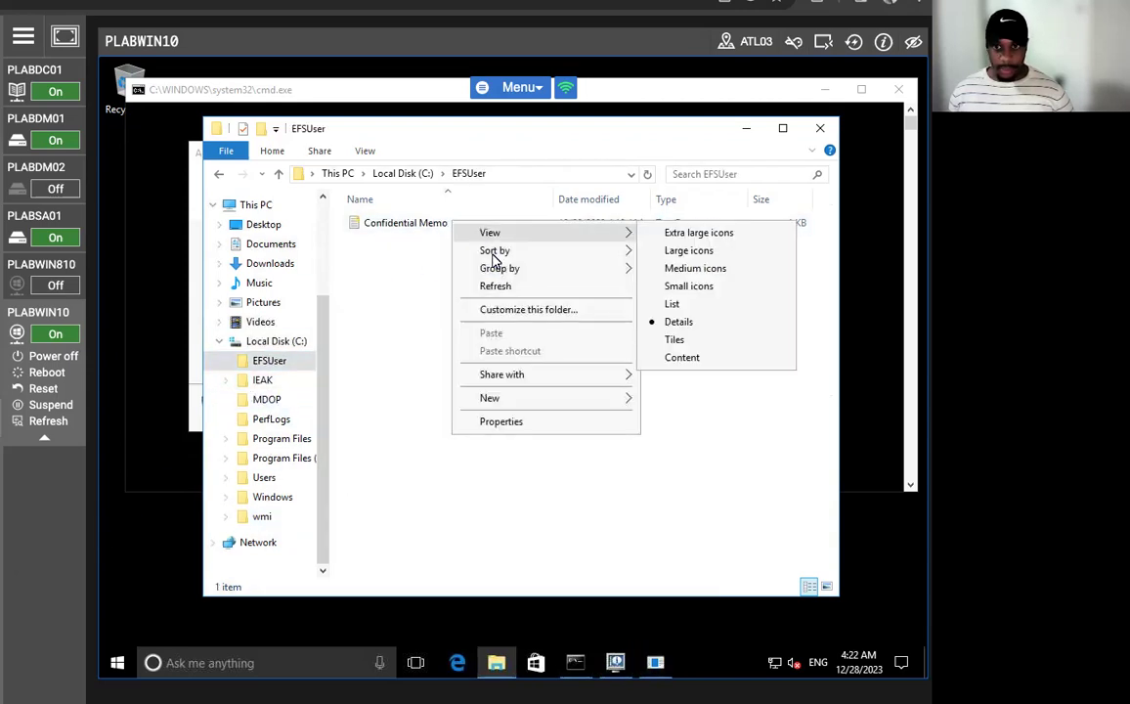
{"action": "left_click", "coordinate": [395, 335]}
{"action": "right_click", "coordinate": [396, 227]}
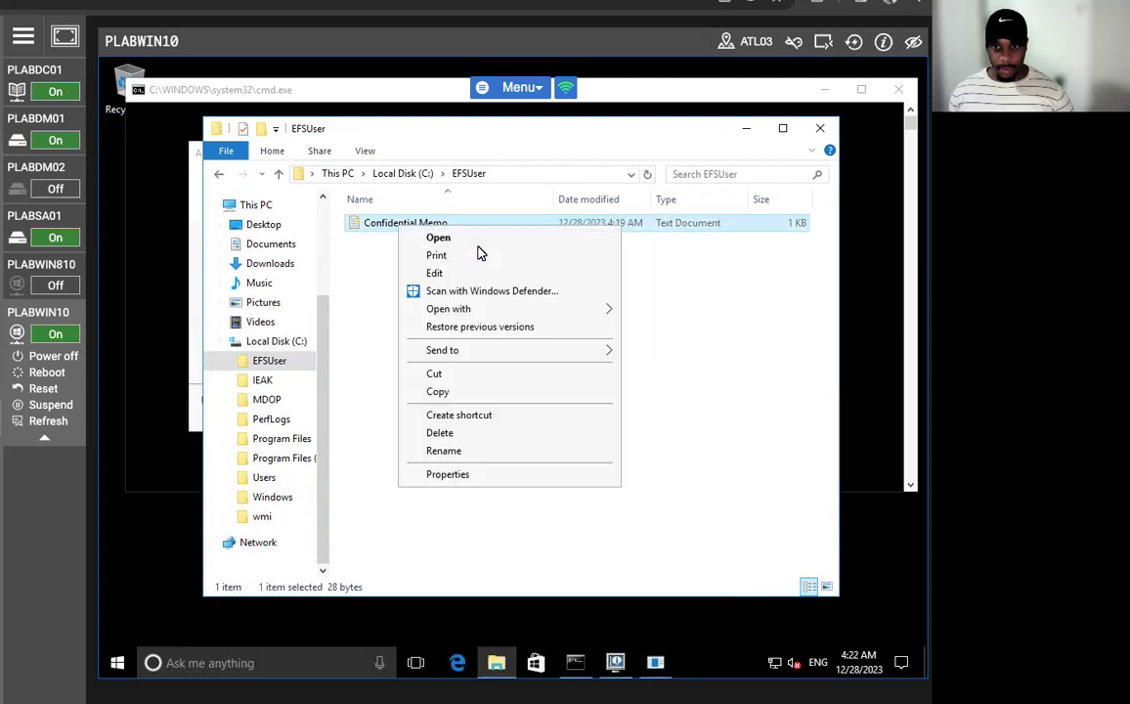
{"action": "left_click", "coordinate": [474, 241]}
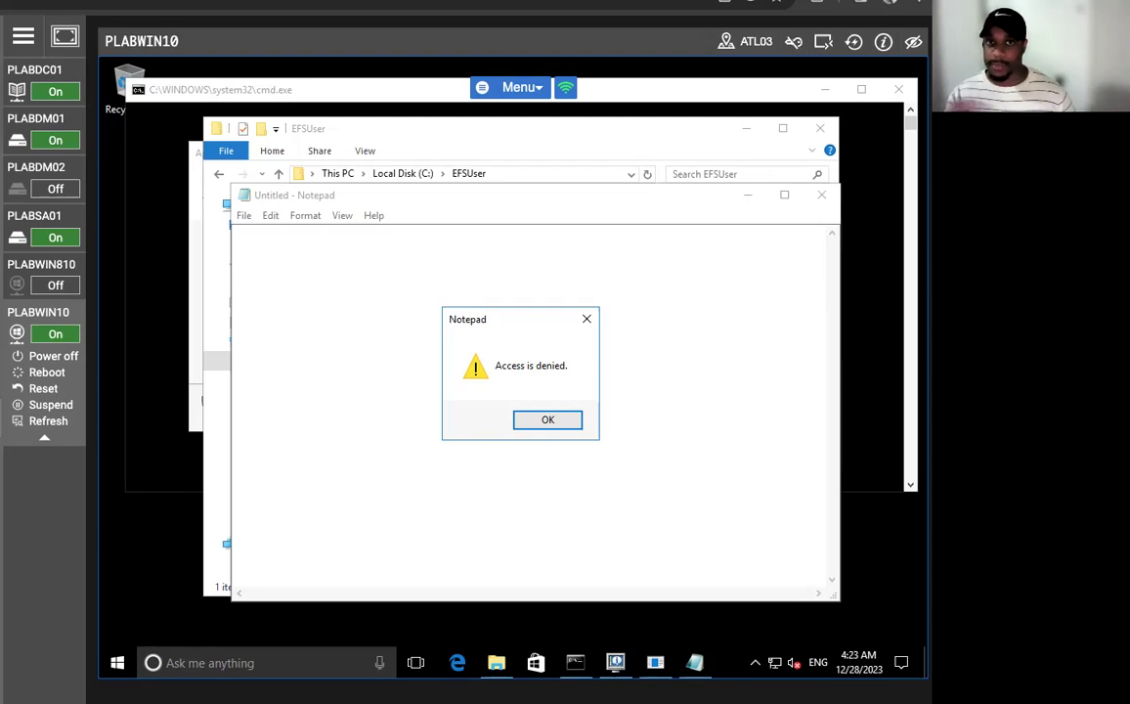
{"action": "left_click", "coordinate": [551, 420]}
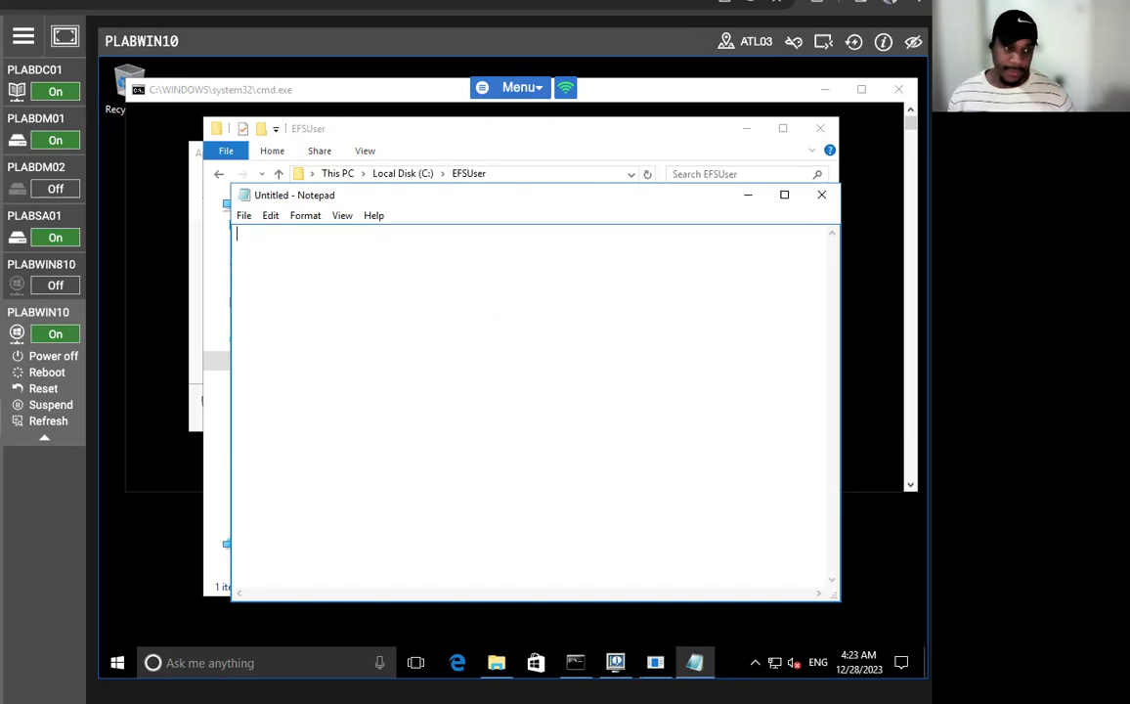
{"action": "left_click", "coordinate": [819, 198]}
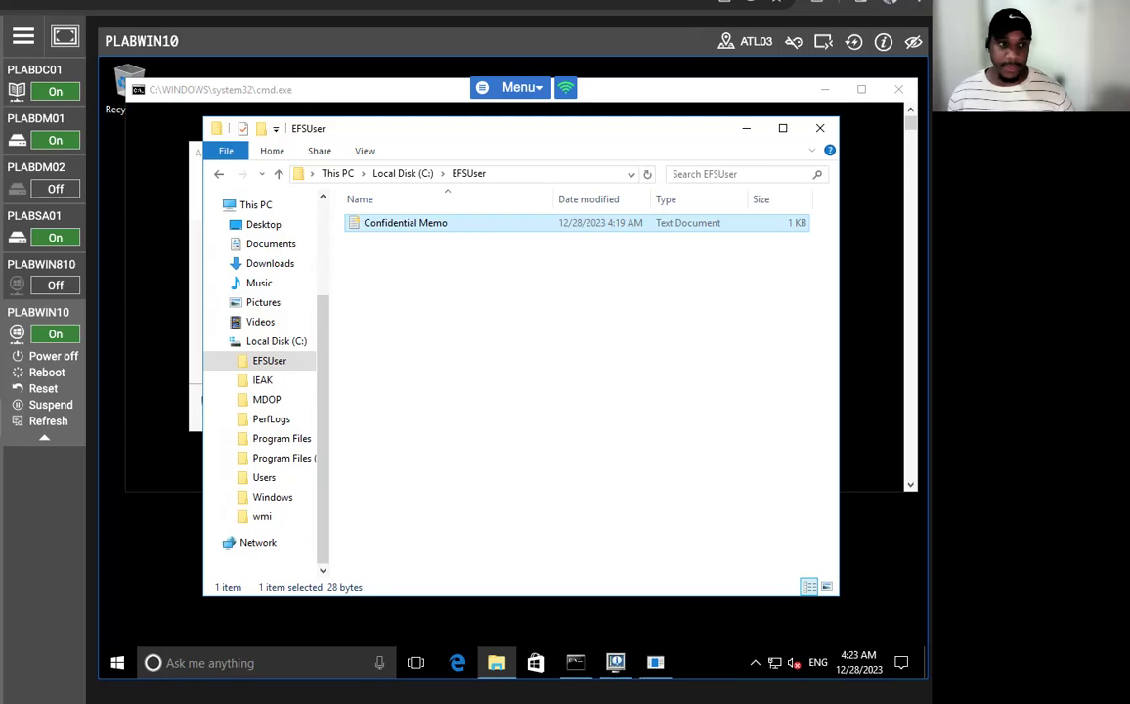
{"action": "left_click", "coordinate": [750, 133]}
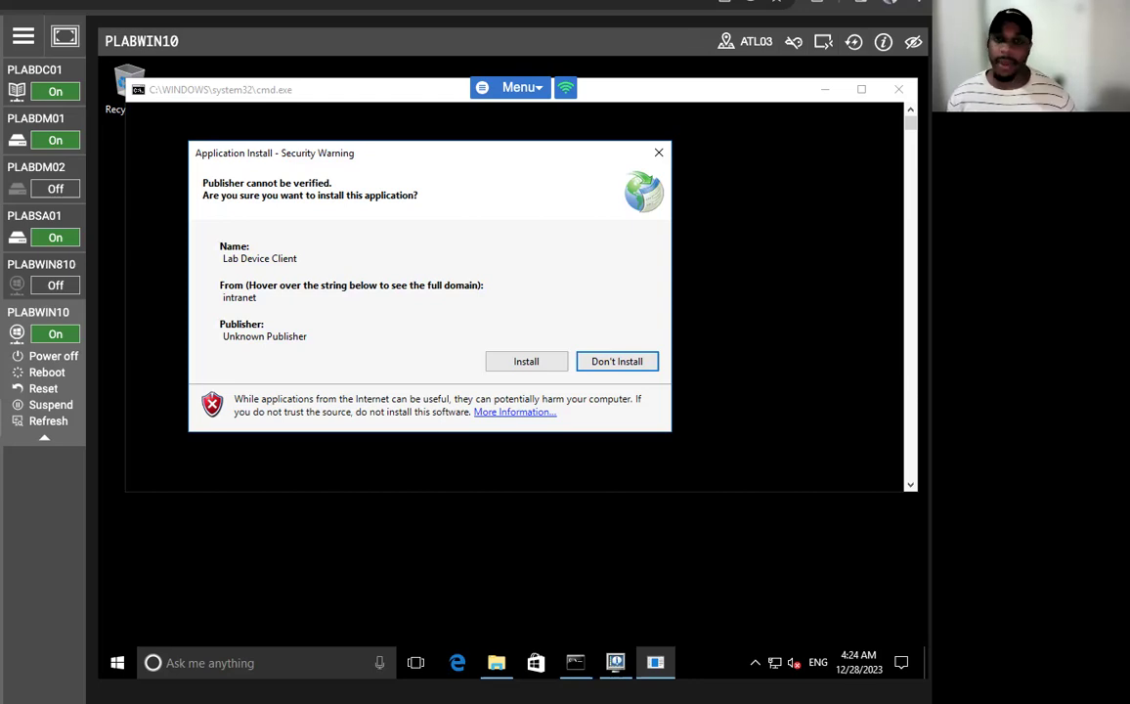
- Switch the console to the PLABDM01 machine
{"action": "left_click", "coordinate": [15, 137]}
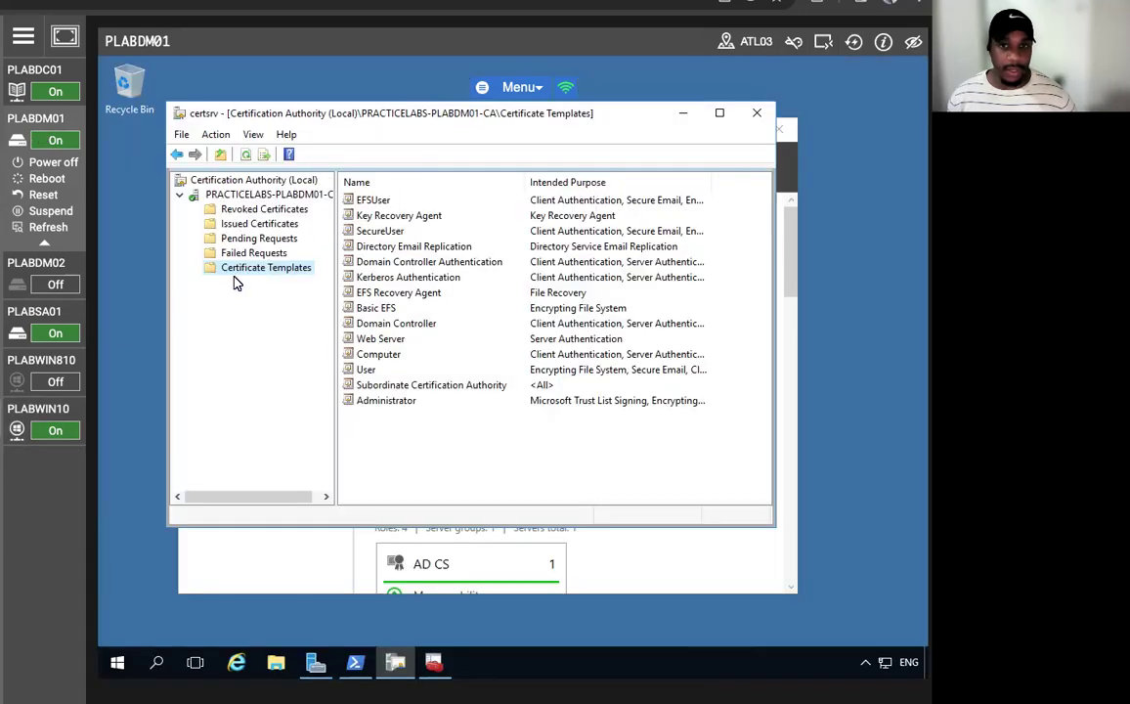
- Refresh the Personal certificates store and select the Administrator Key Recovery Agent certificate
{"action": "left_click", "coordinate": [434, 662]}
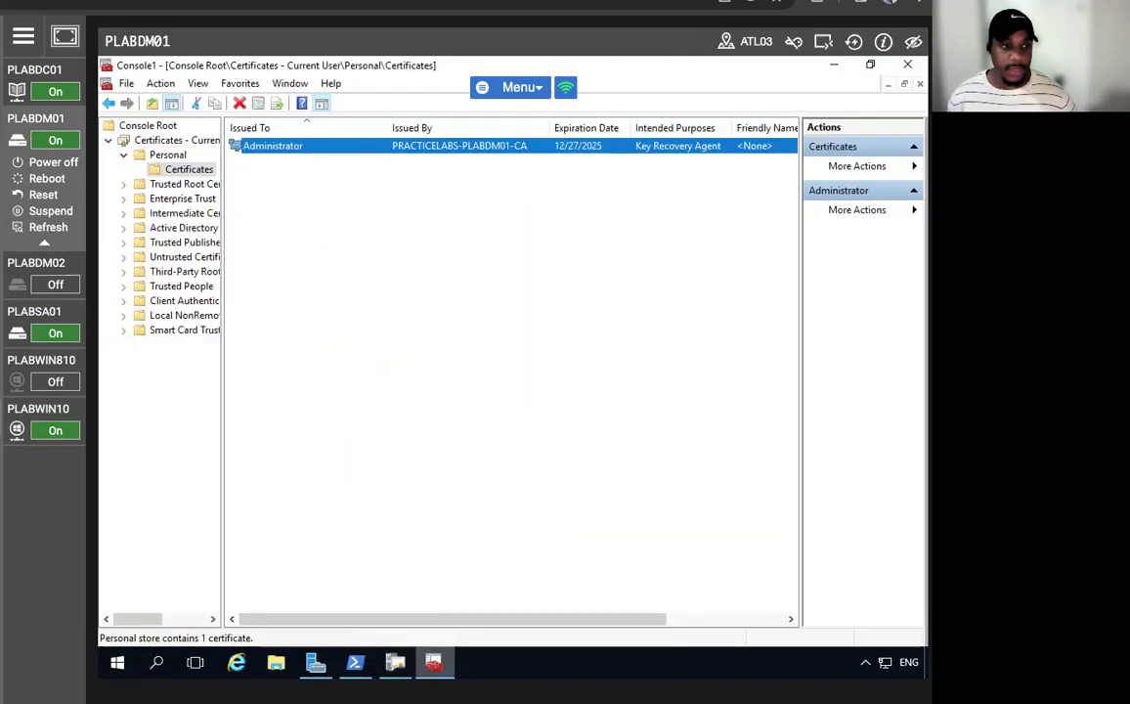
{"action": "right_click", "coordinate": [166, 171]}
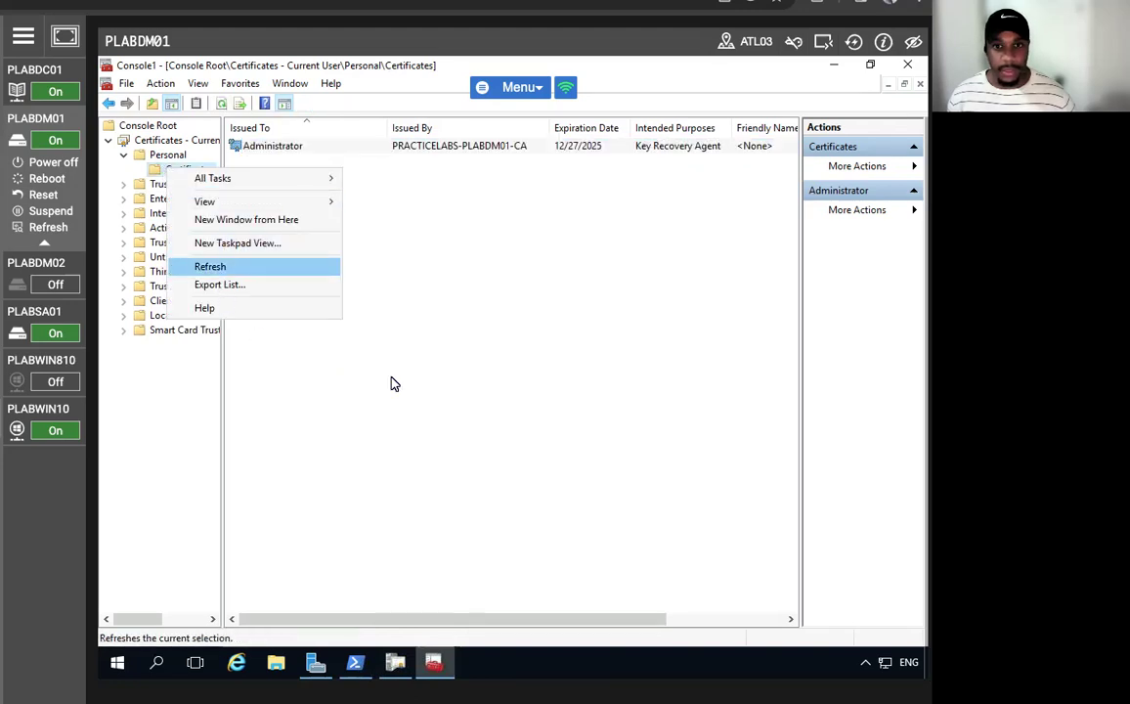
{"action": "left_click", "coordinate": [210, 266]}
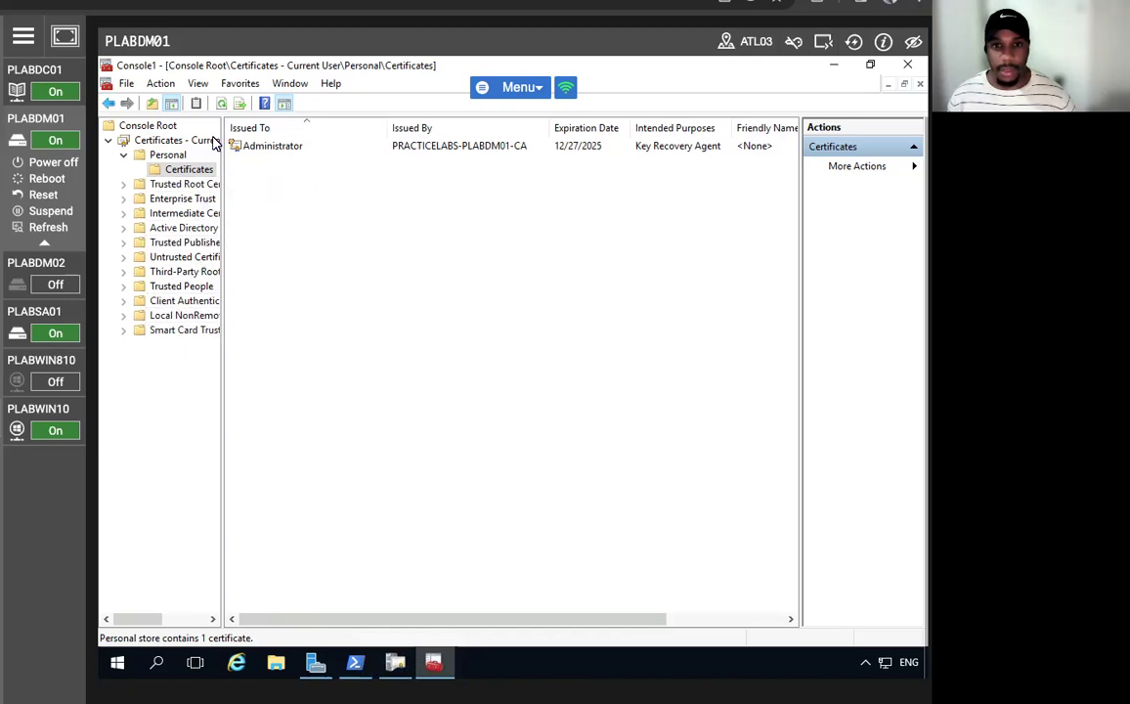
{"action": "left_click", "coordinate": [221, 105]}
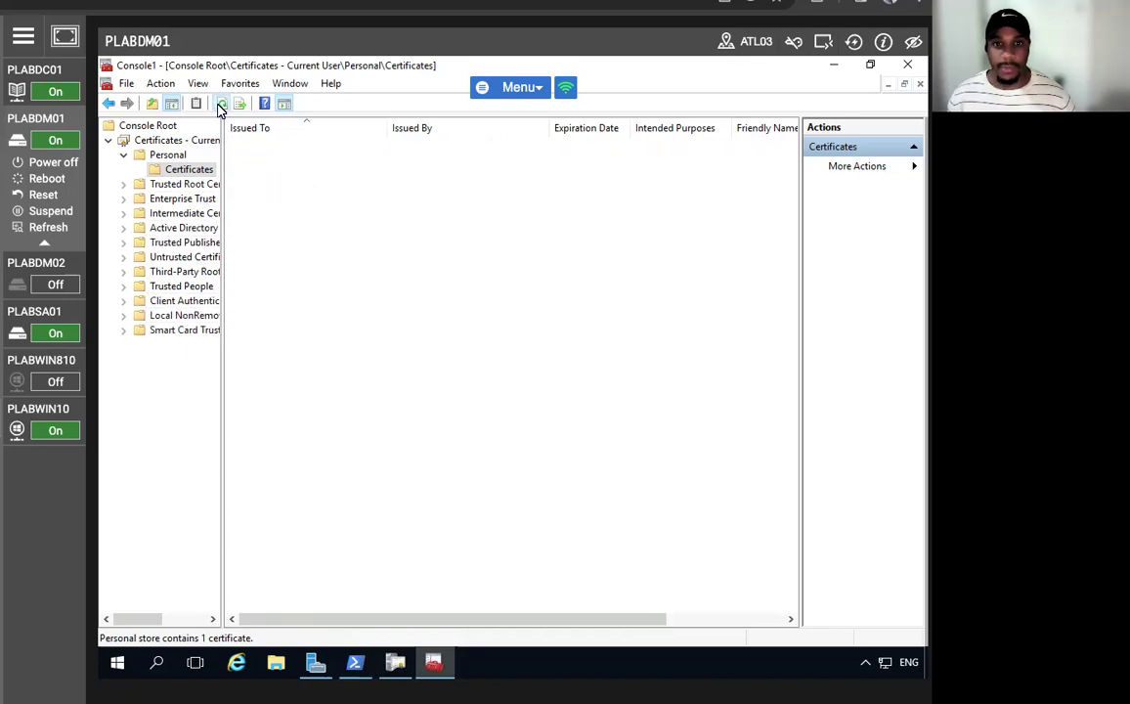
{"action": "left_click", "coordinate": [176, 141]}
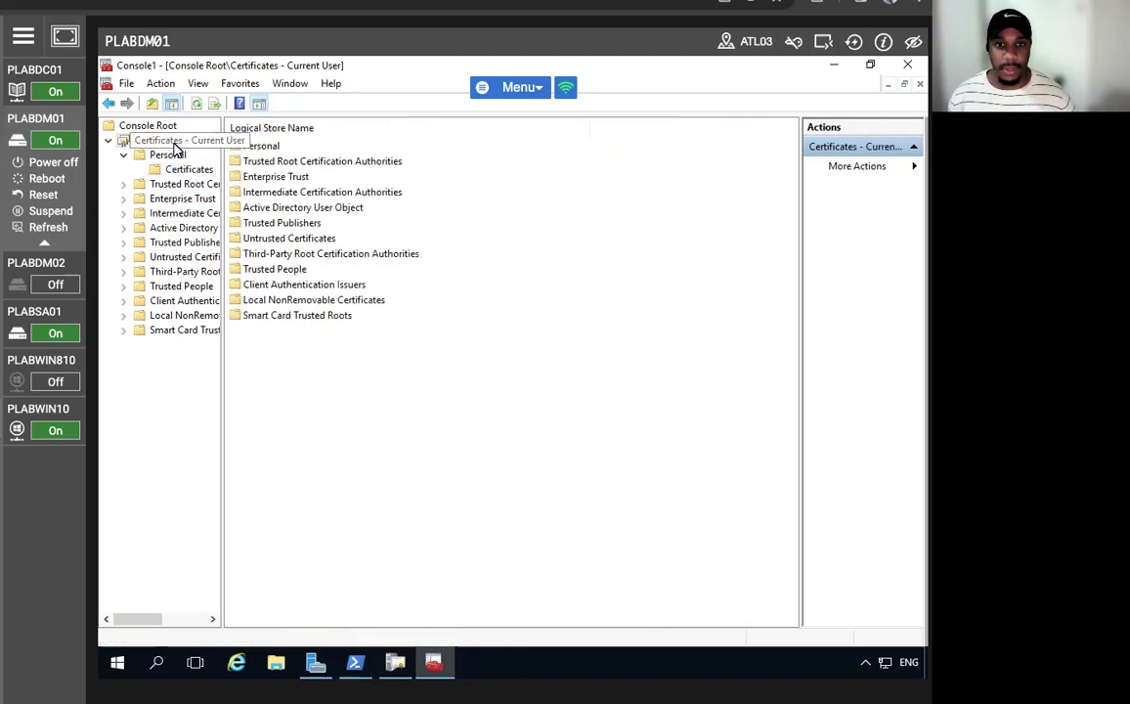
{"action": "left_click", "coordinate": [177, 171]}
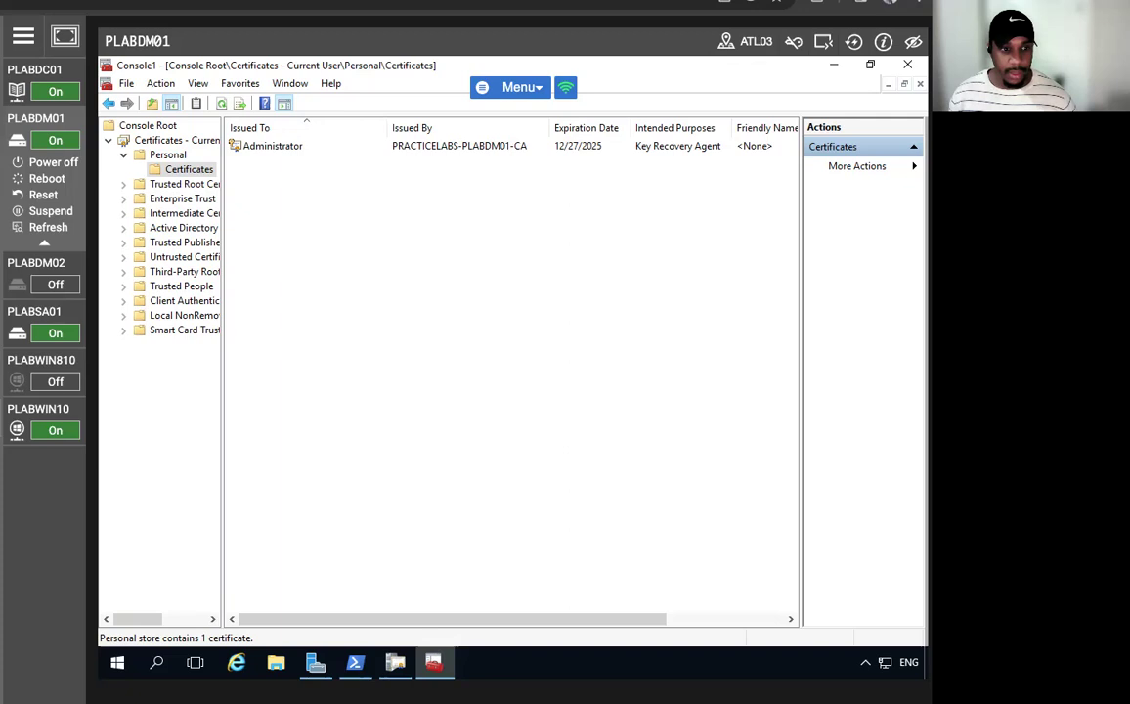
{"action": "left_click", "coordinate": [288, 146]}
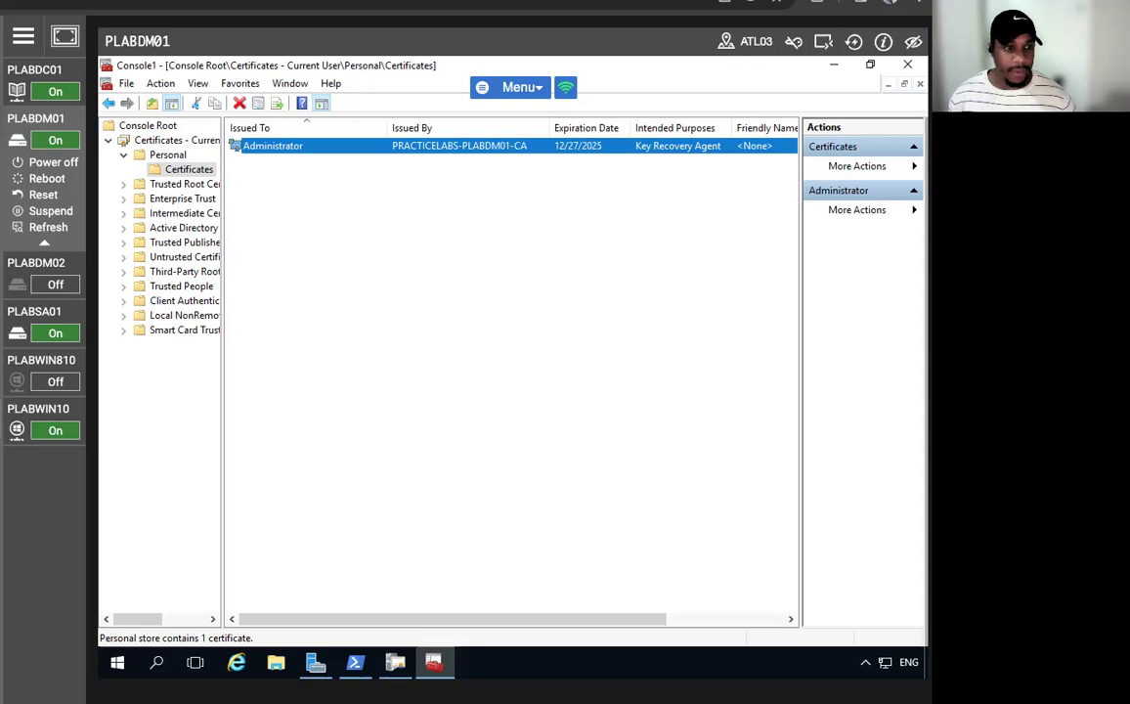
- Start exporting the Administrator certificate with its private key in PFX format
{"action": "right_click", "coordinate": [279, 151]}
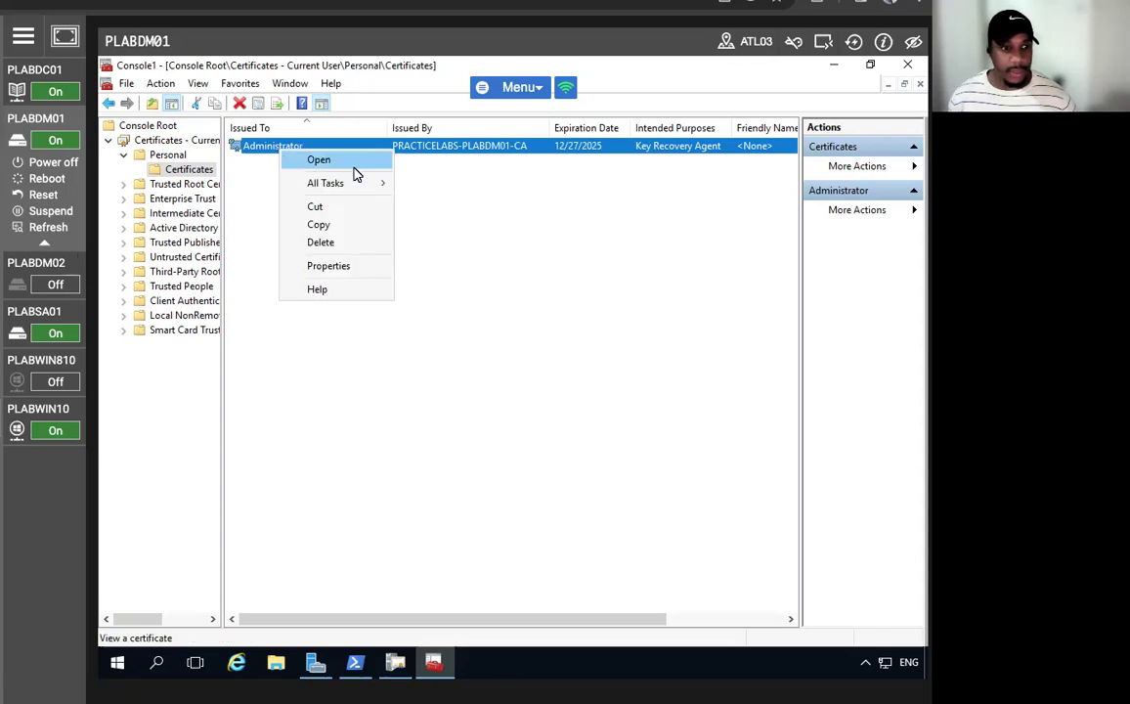
{"action": "mouse_move", "coordinate": [354, 186]}
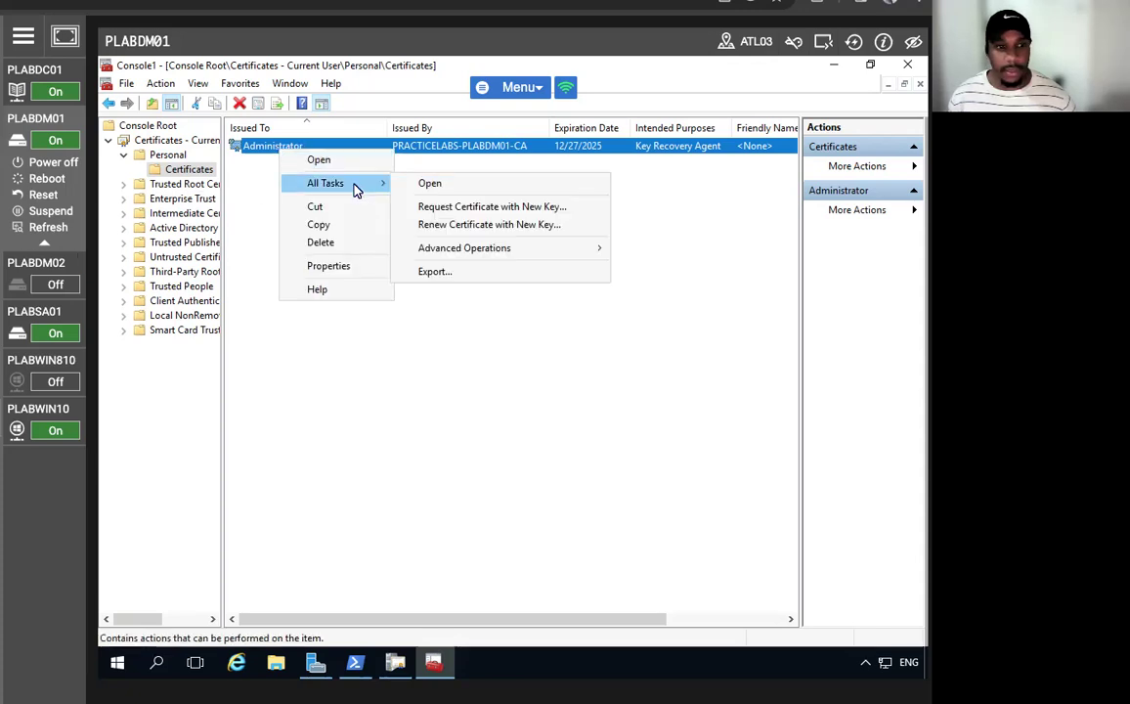
{"action": "left_click", "coordinate": [440, 272]}
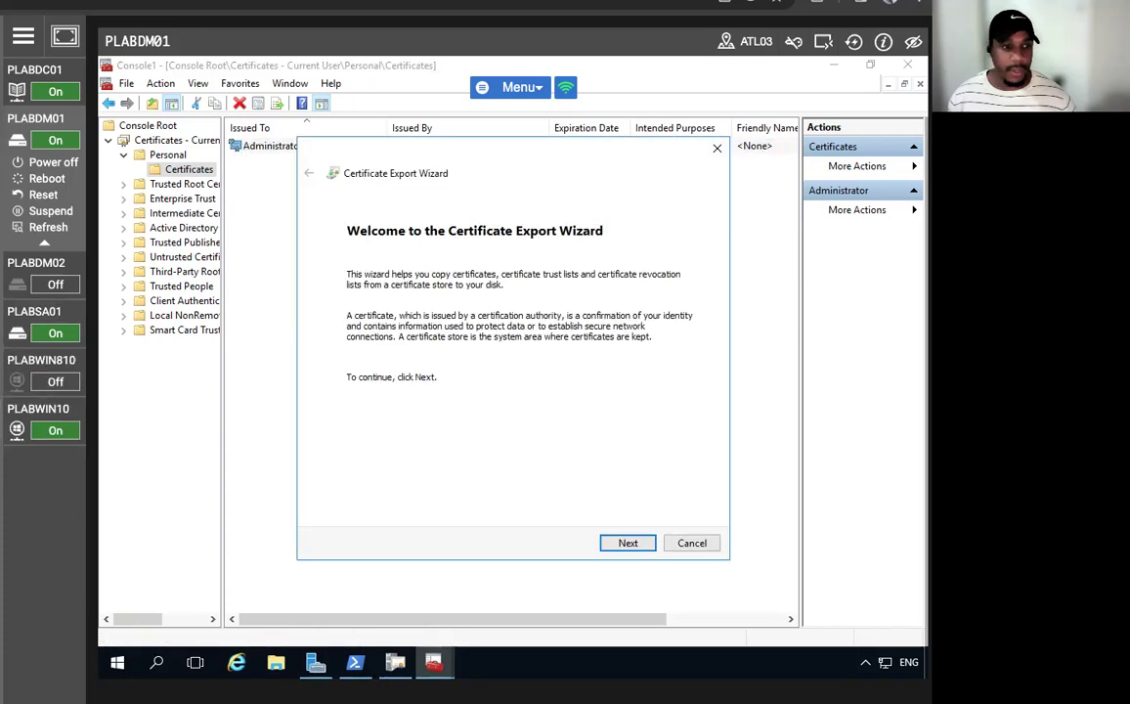
{"action": "left_click", "coordinate": [617, 544]}
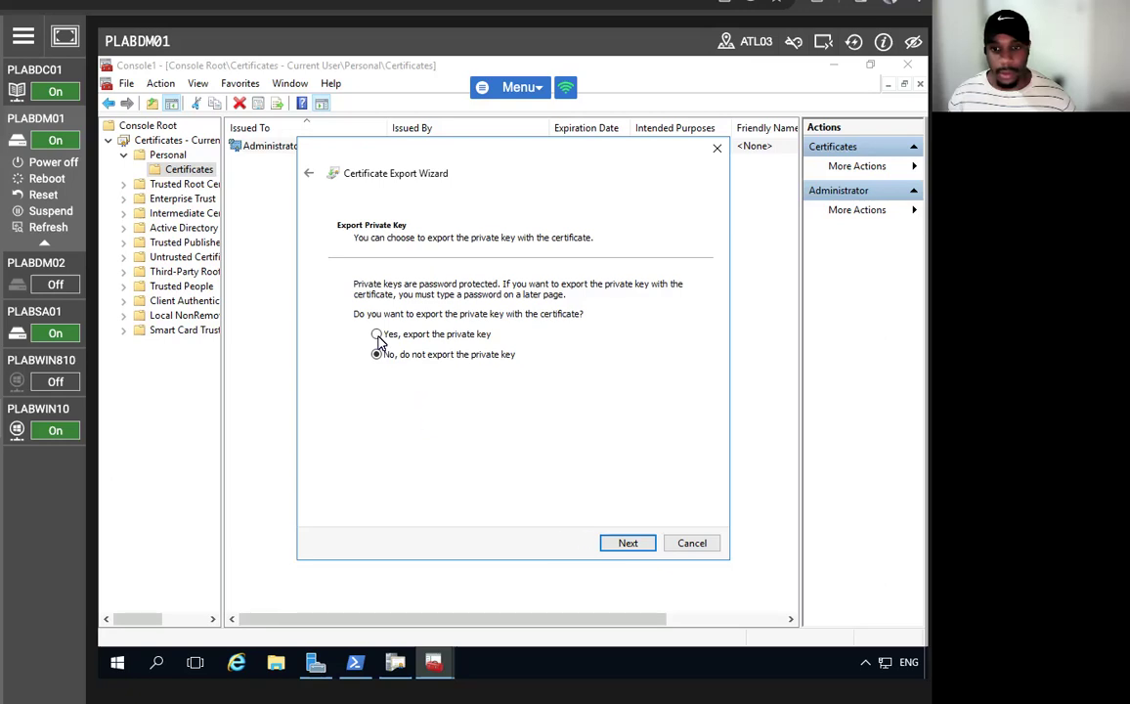
{"action": "left_click", "coordinate": [378, 334]}
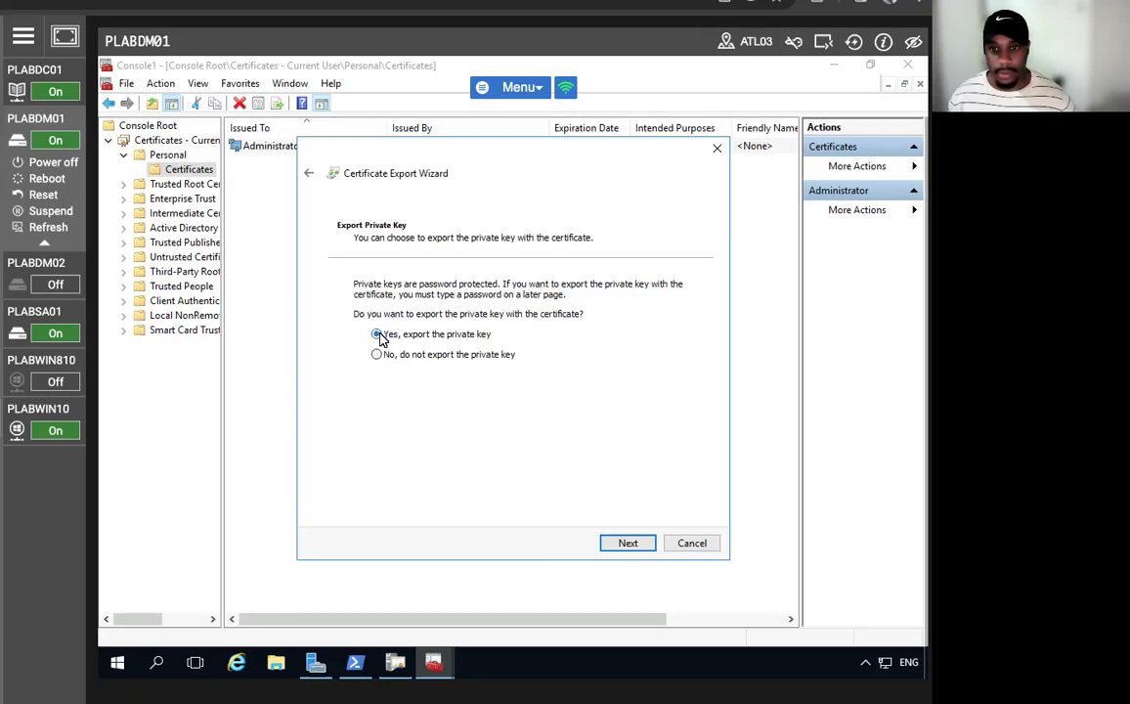
{"action": "left_click", "coordinate": [626, 544]}
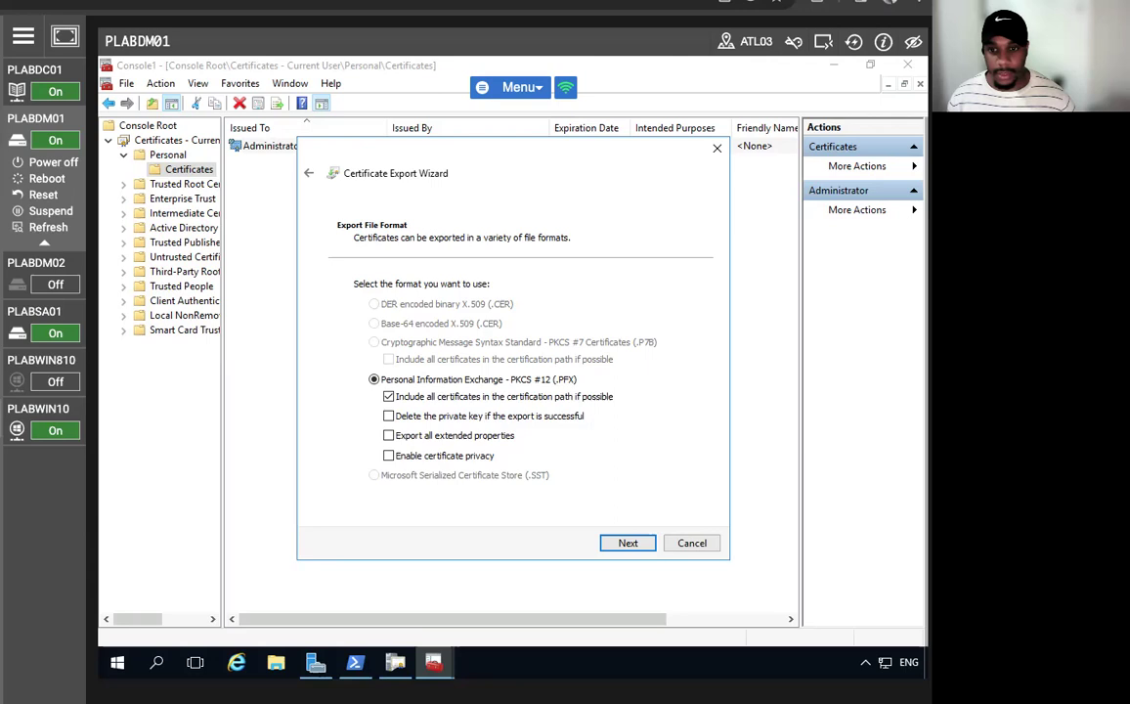
{"action": "left_click", "coordinate": [627, 545]}
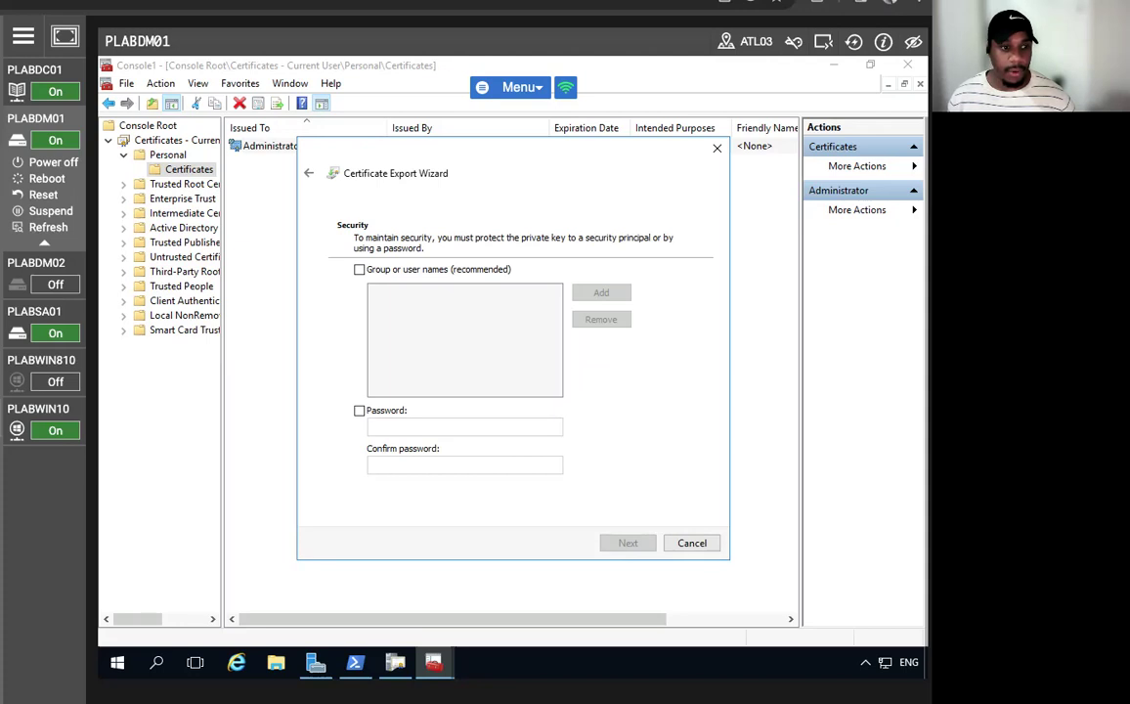
- Password-protect the export, save it as c:\adminKRA, and finish the wizard
{"action": "left_click", "coordinate": [358, 410]}
{"action": "left_click", "coordinate": [448, 426]}
{"action": "key", "text": "Caps_Lock"}
{"action": "type", "text": "••"}
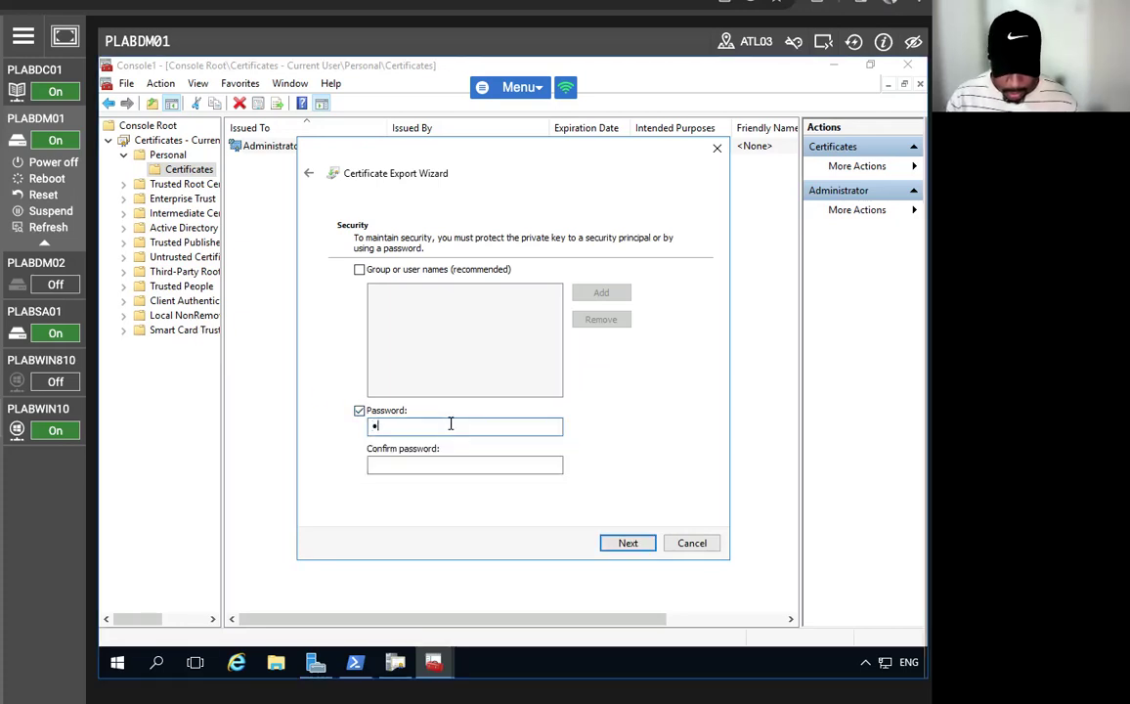
{"action": "type", "text": "••••••"}
{"action": "key", "text": "Tab"}
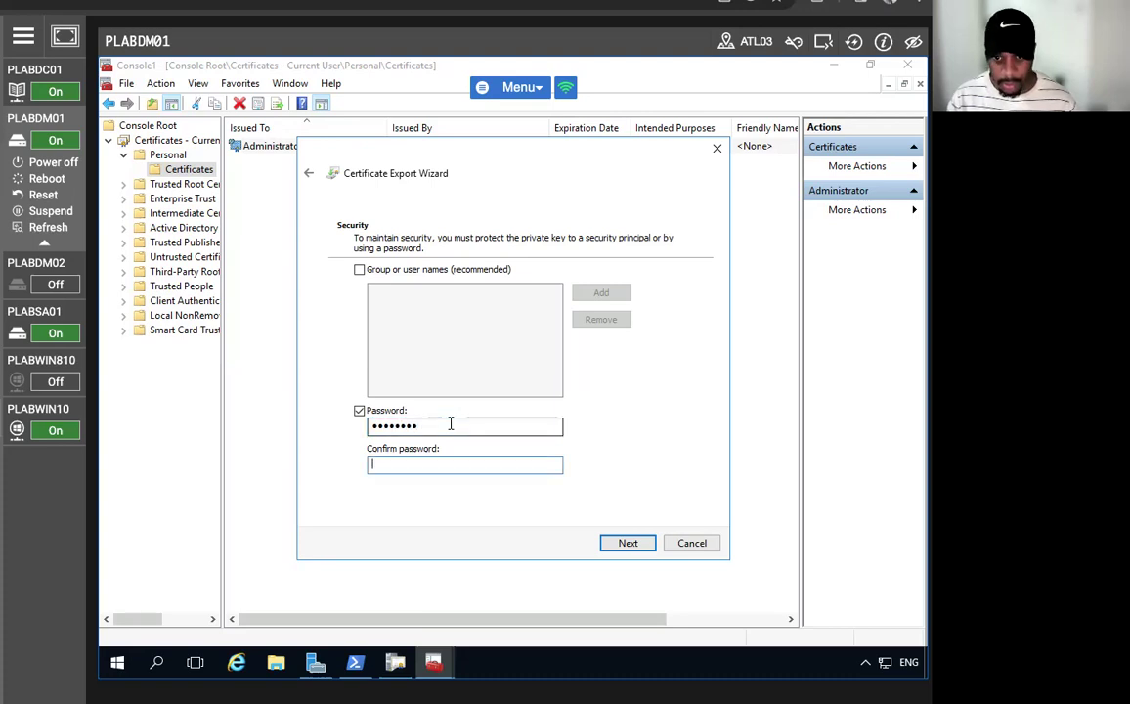
{"action": "type", "text": "••••••••"}
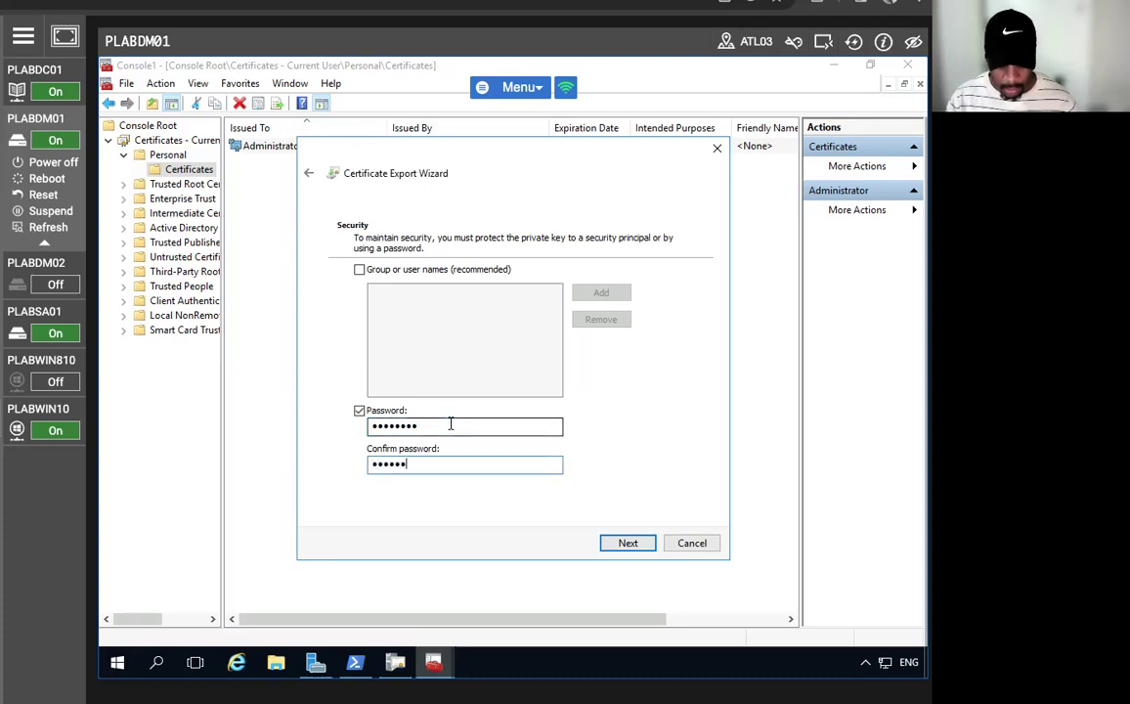
{"action": "left_click", "coordinate": [614, 542]}
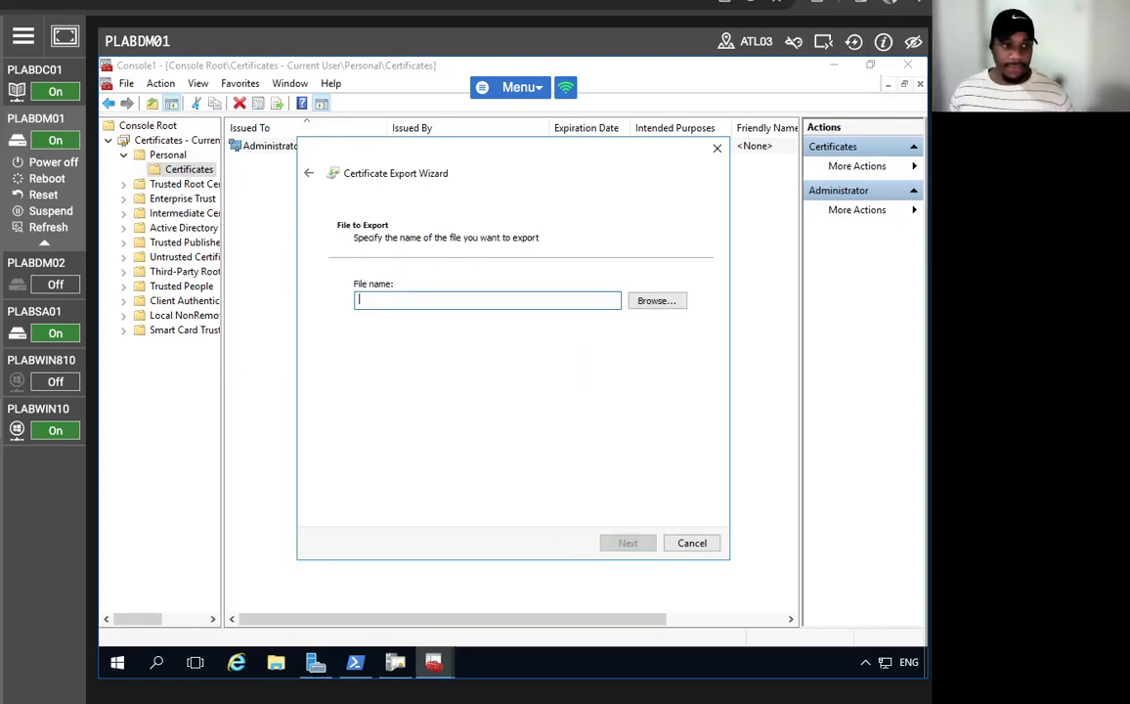
{"action": "type", "text": "c"}
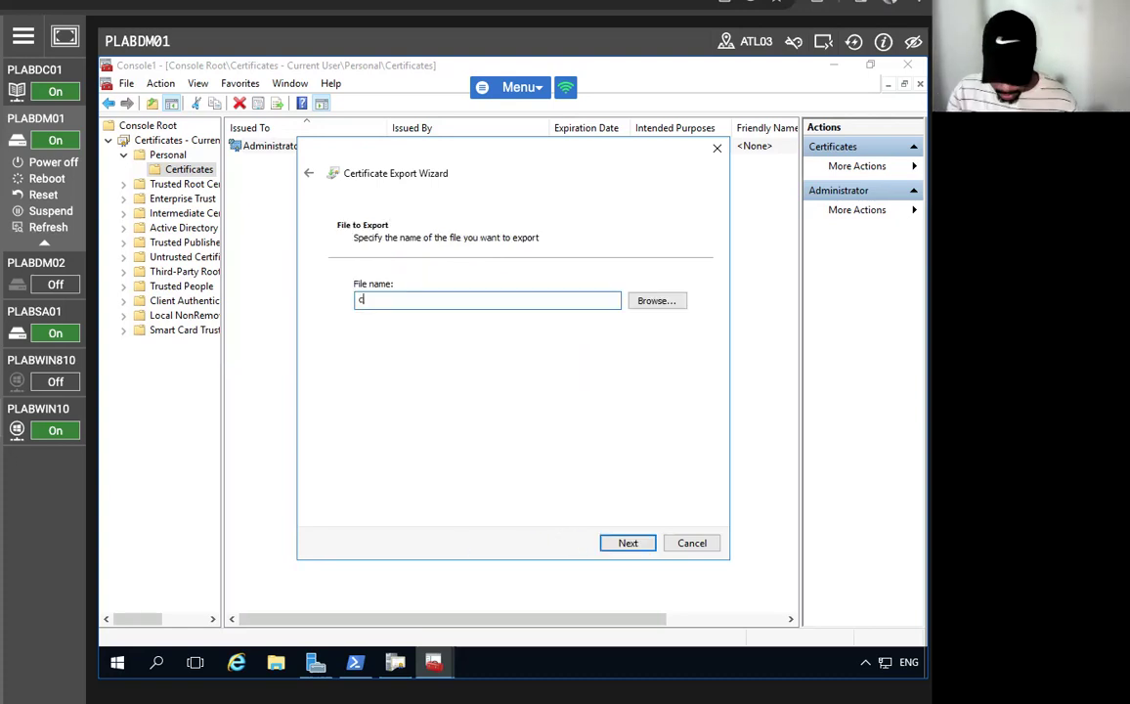
{"action": "type", "text": ":\\adminkRA"}
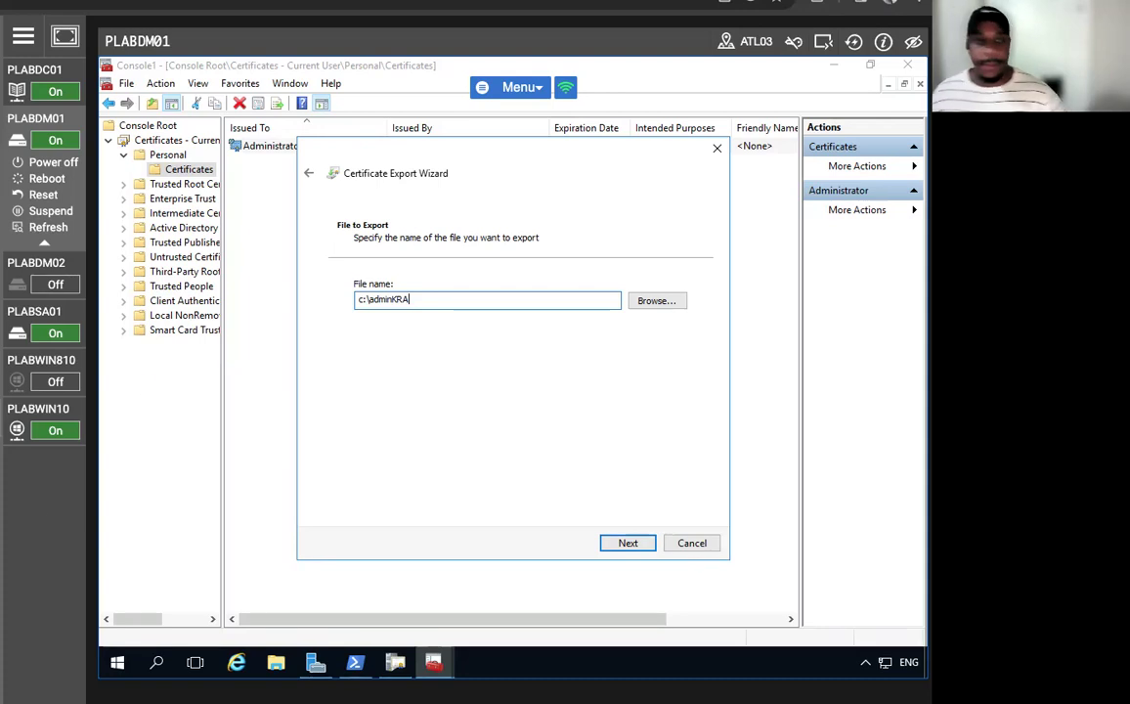
{"action": "left_click", "coordinate": [606, 545]}
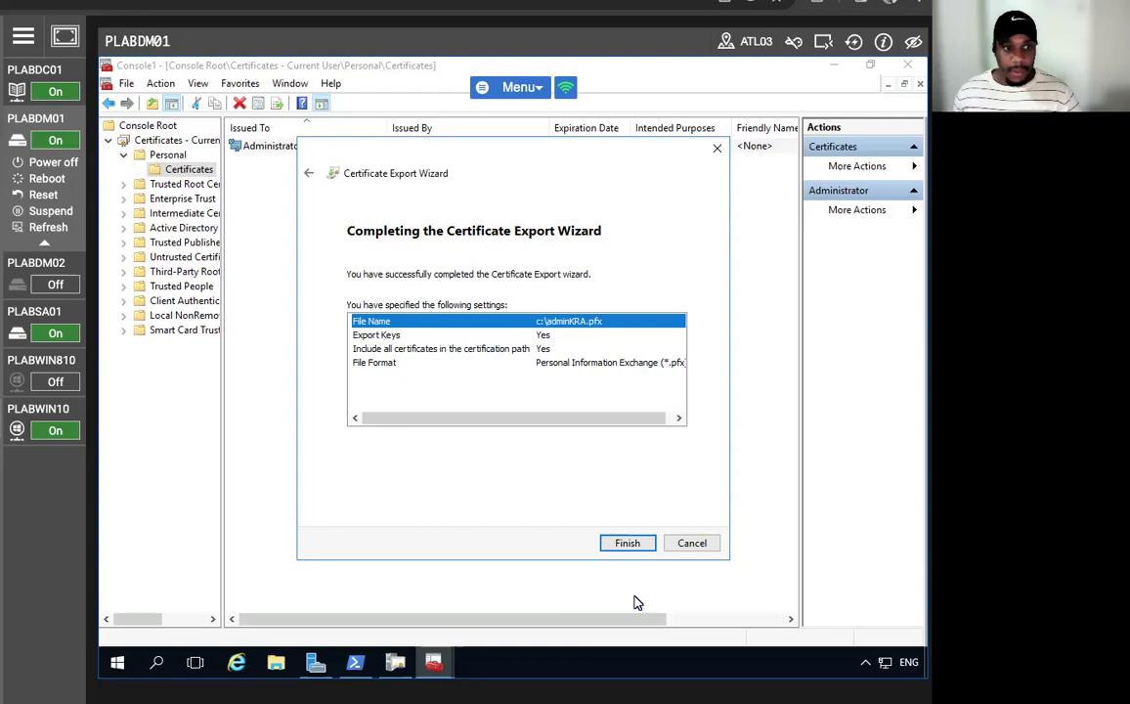
{"action": "left_click", "coordinate": [627, 544]}
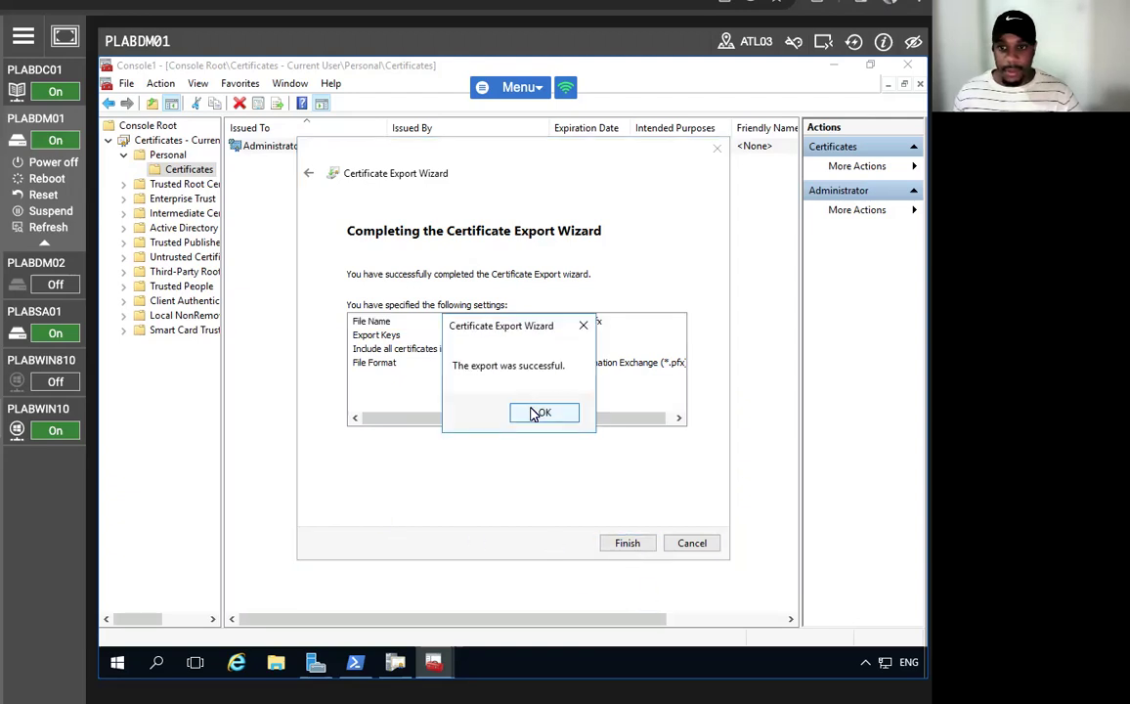
{"action": "left_click", "coordinate": [540, 412]}
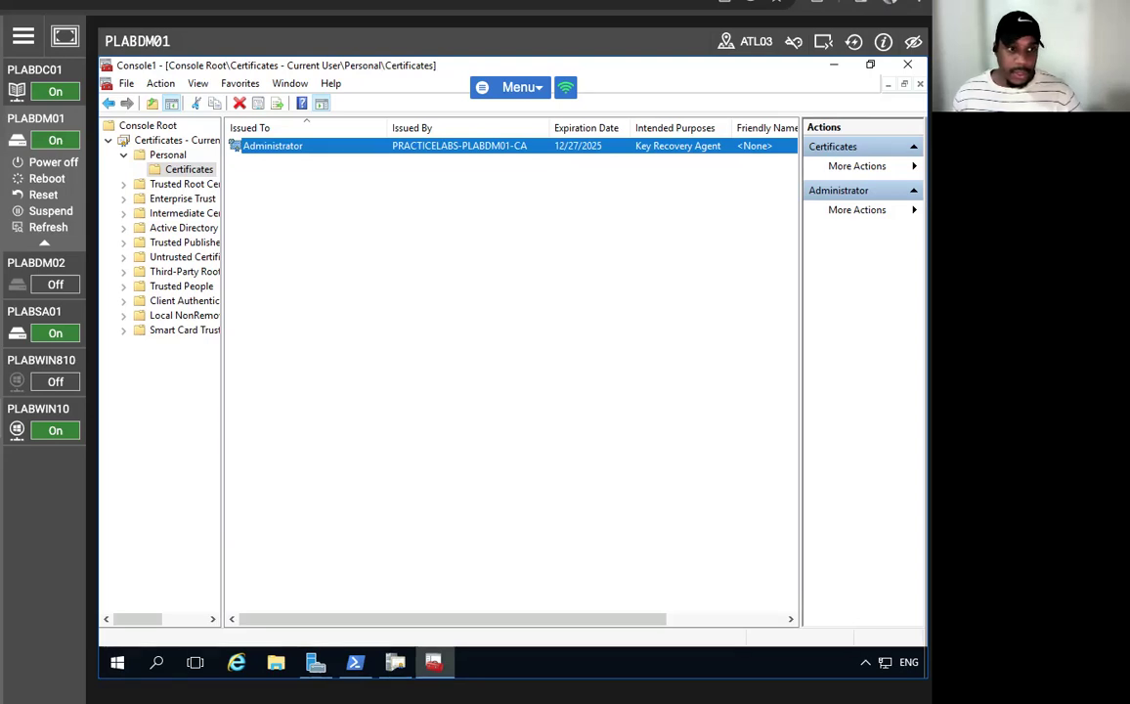
- Start a certificate import into Personal and specify c:\adminKRA.pfx as the file
{"action": "right_click", "coordinate": [189, 177]}
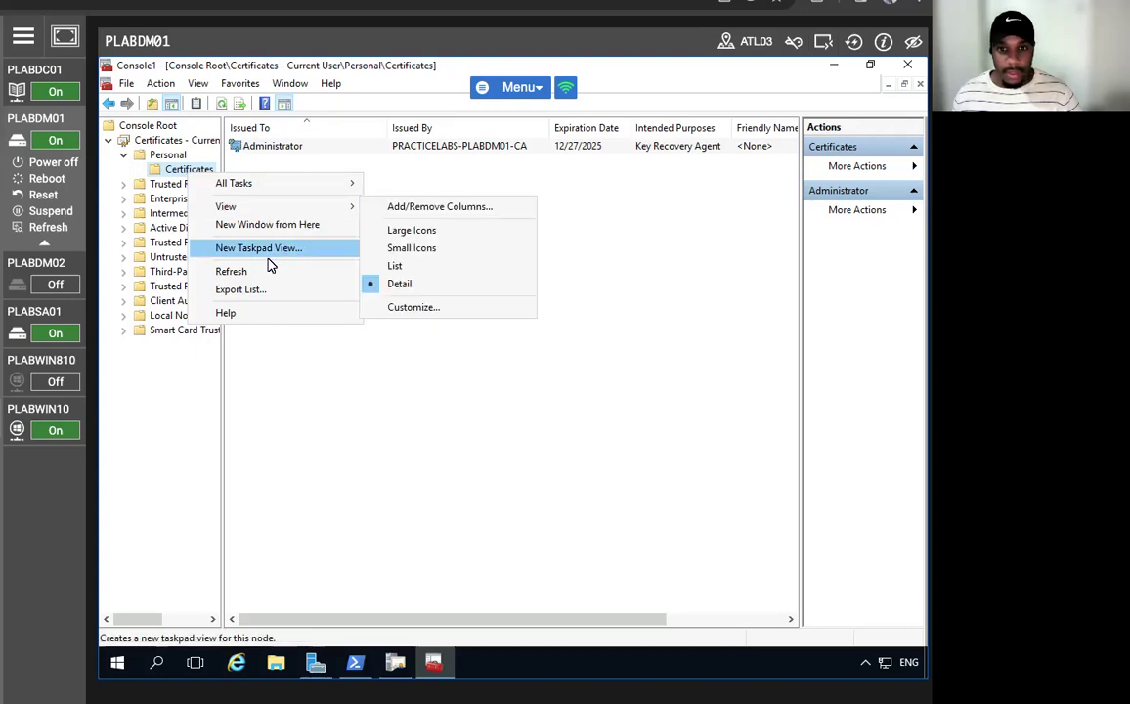
{"action": "mouse_move", "coordinate": [278, 184]}
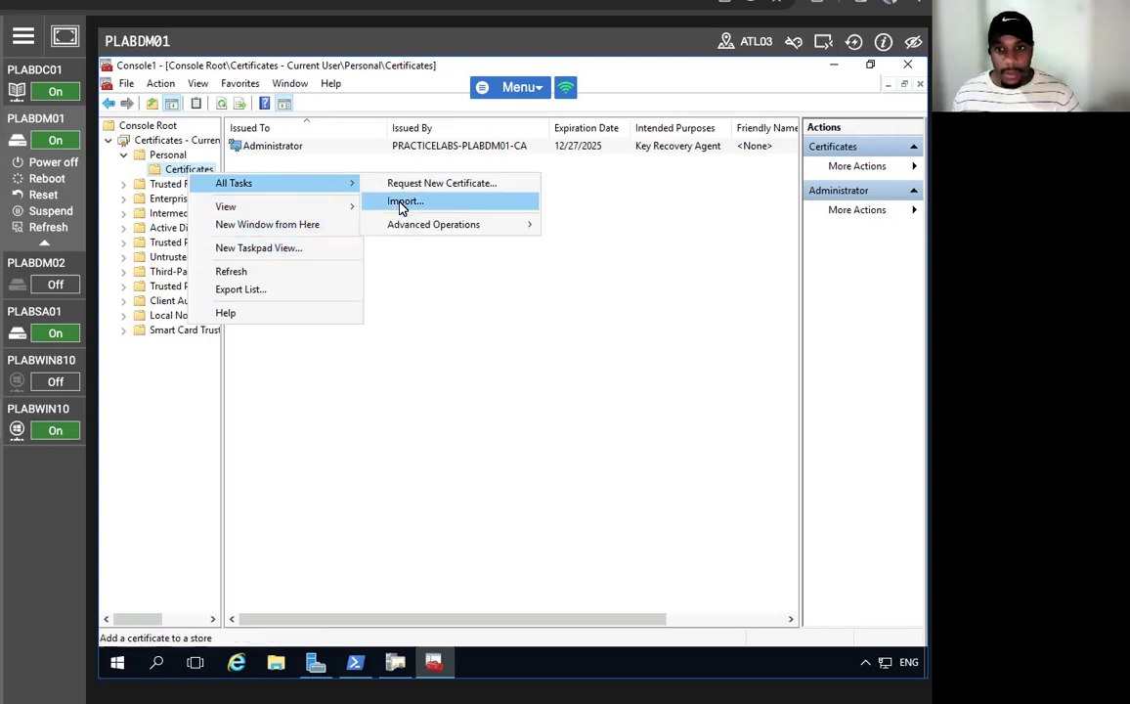
{"action": "left_click", "coordinate": [412, 207]}
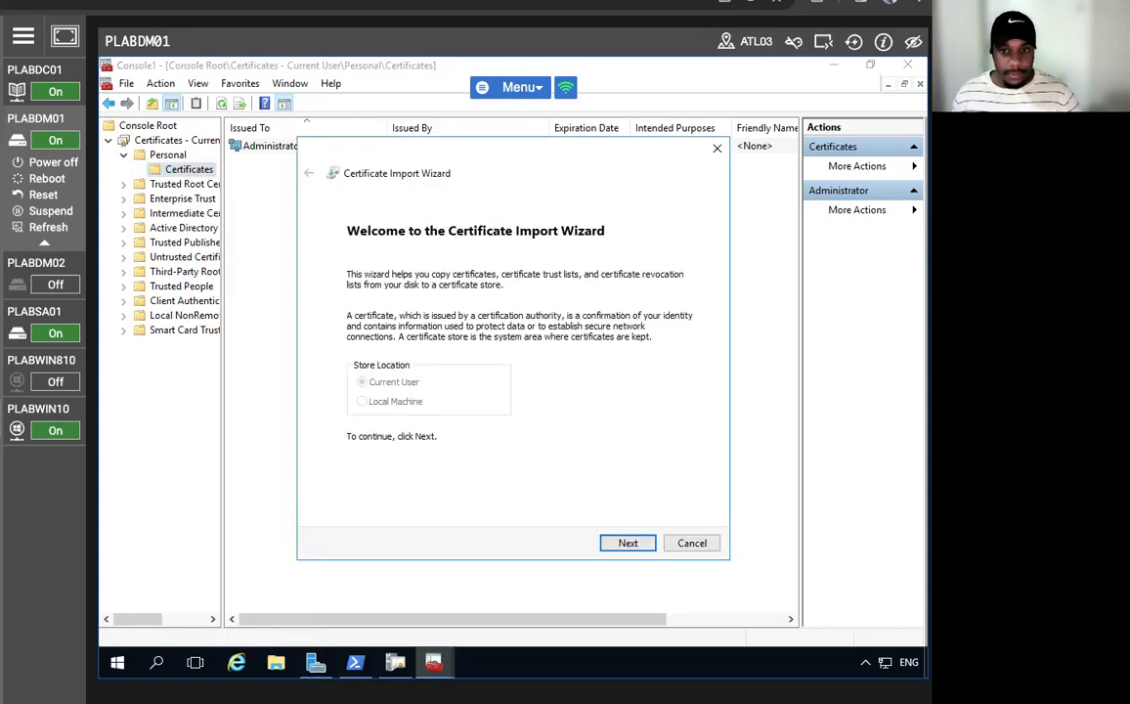
{"action": "left_click", "coordinate": [625, 542]}
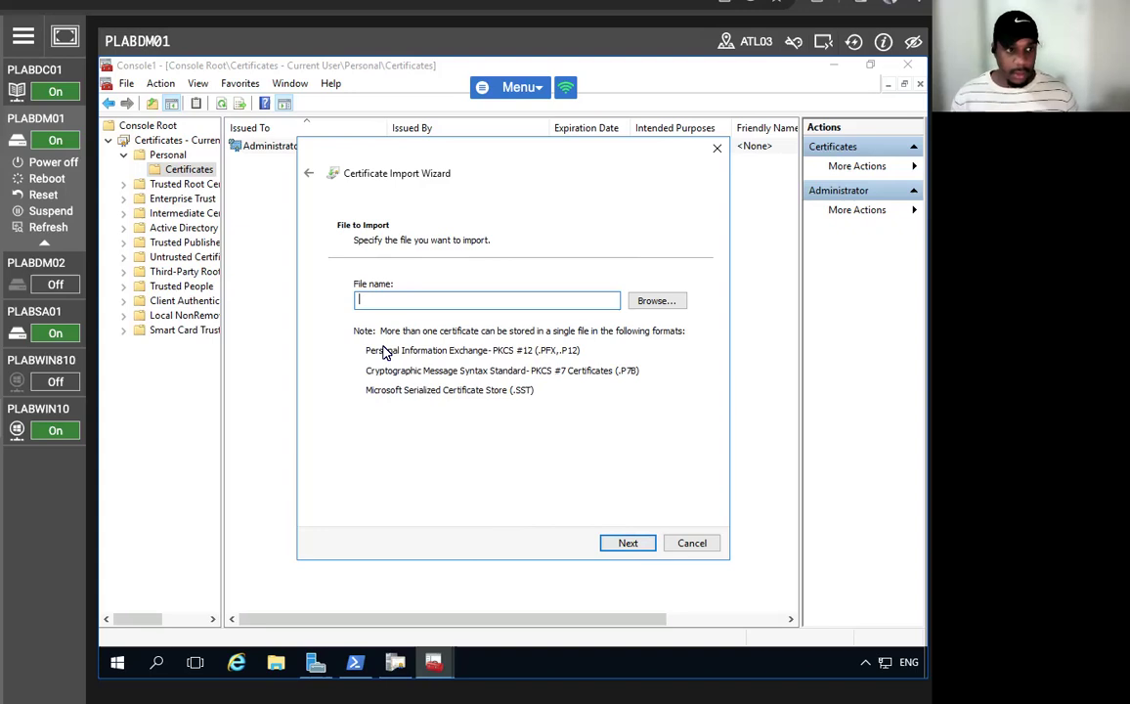
{"action": "type", "text": "x"}
{"action": "key", "text": "BackSpace"}
{"action": "type", "text": "c"}
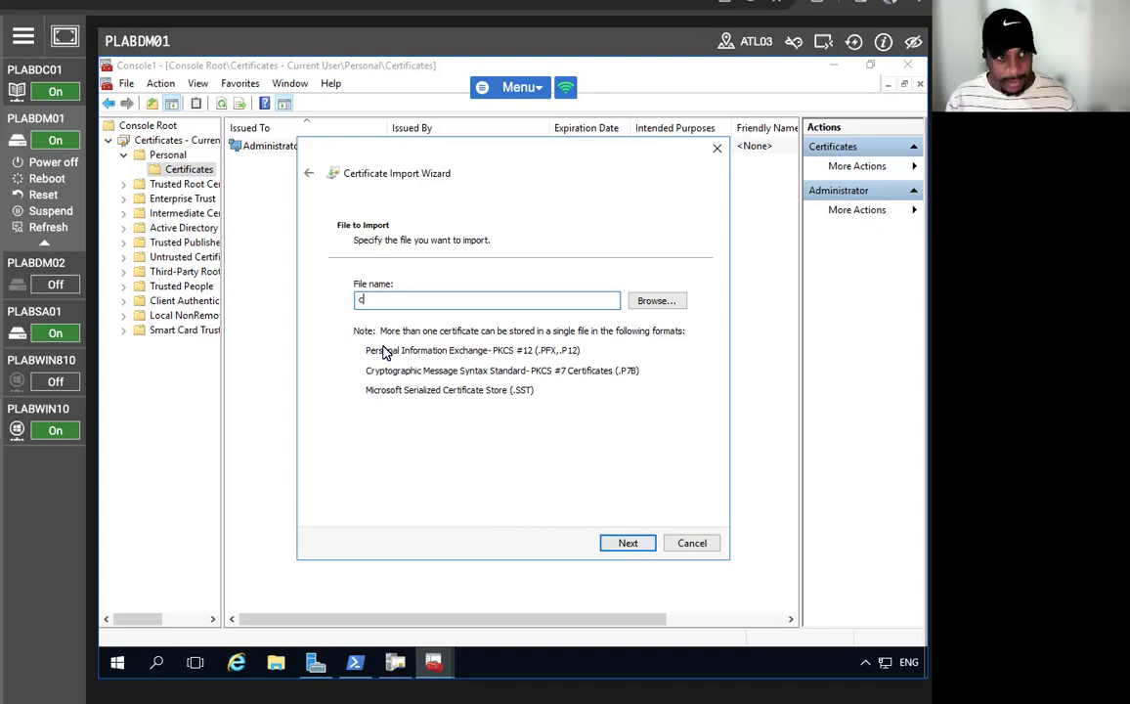
{"action": "type", "text": ":\\admin"}
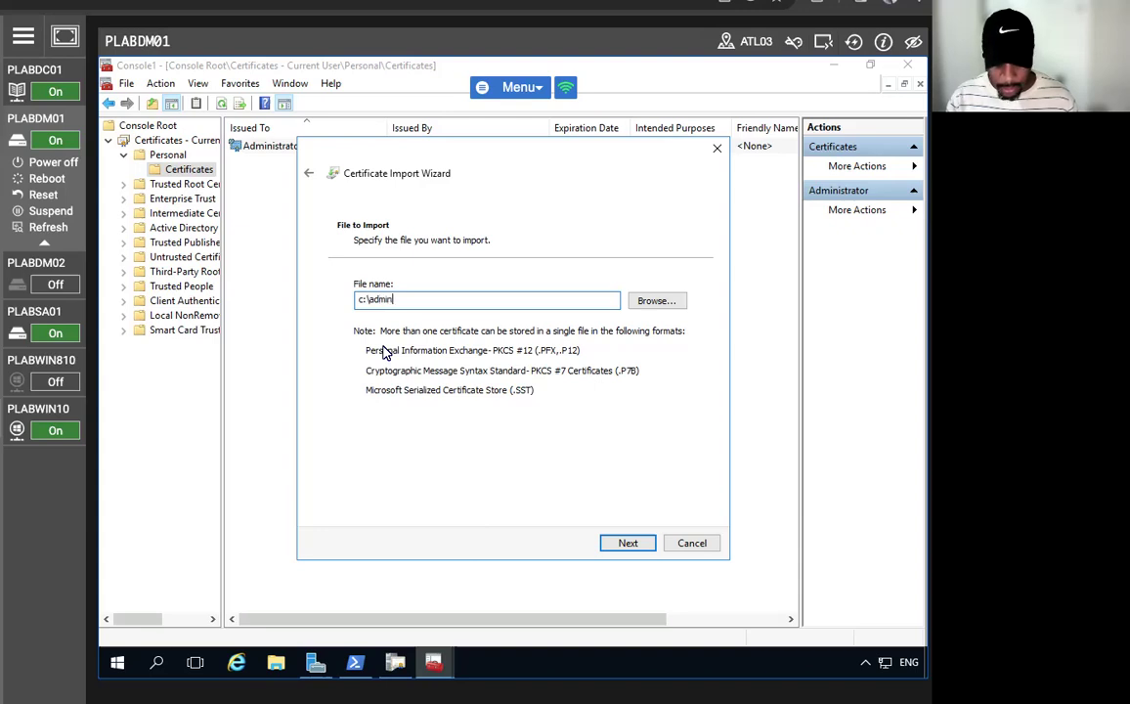
{"action": "type", "text": "KRA.pfx"}
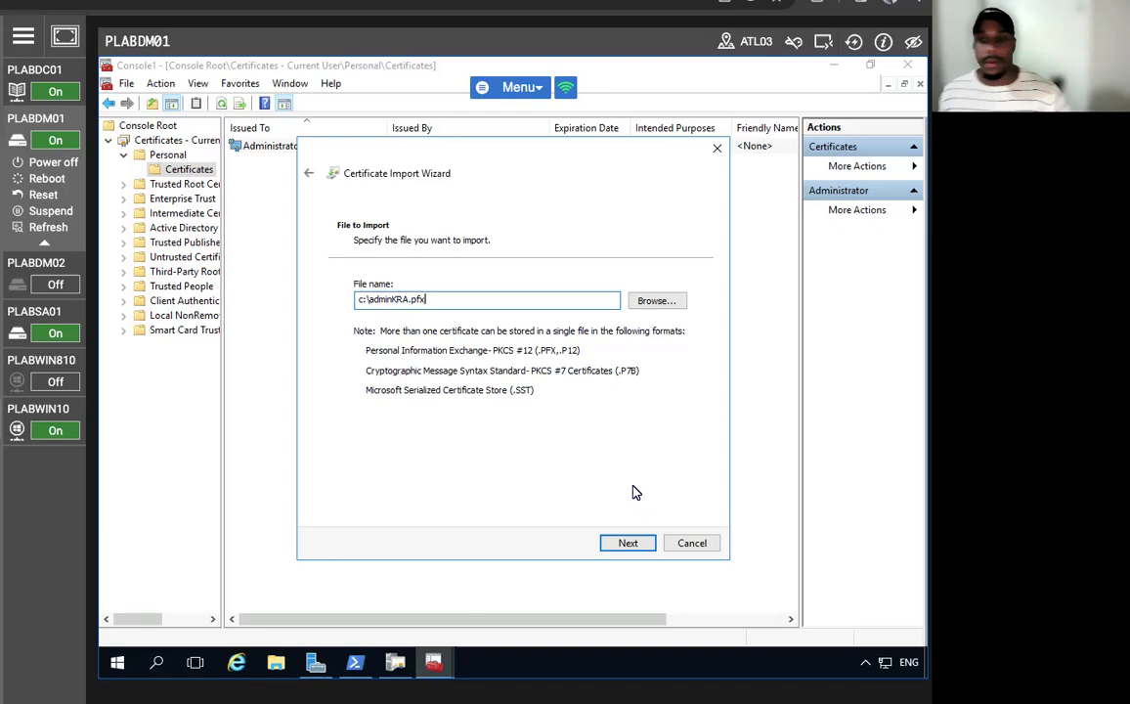
{"action": "left_click", "coordinate": [628, 542]}
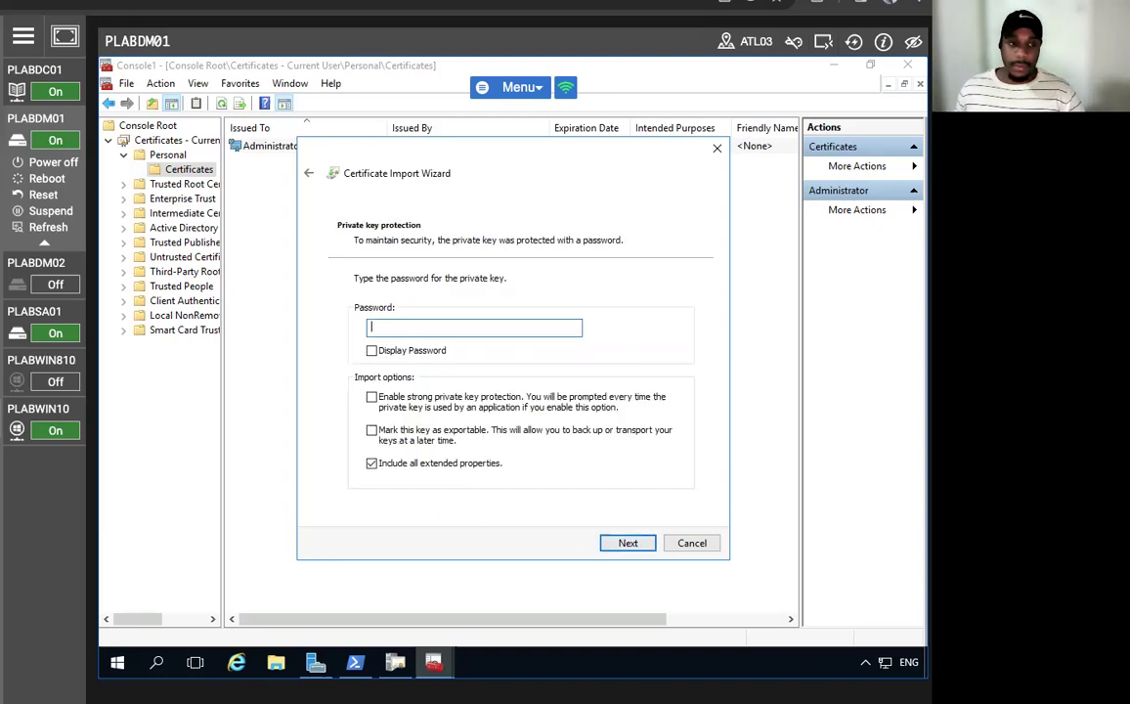
- Enter the private key password and finish importing adminKRA.pfx into the Personal store
{"action": "left_click", "coordinate": [372, 332]}
{"action": "type", "text": "••••••••"}
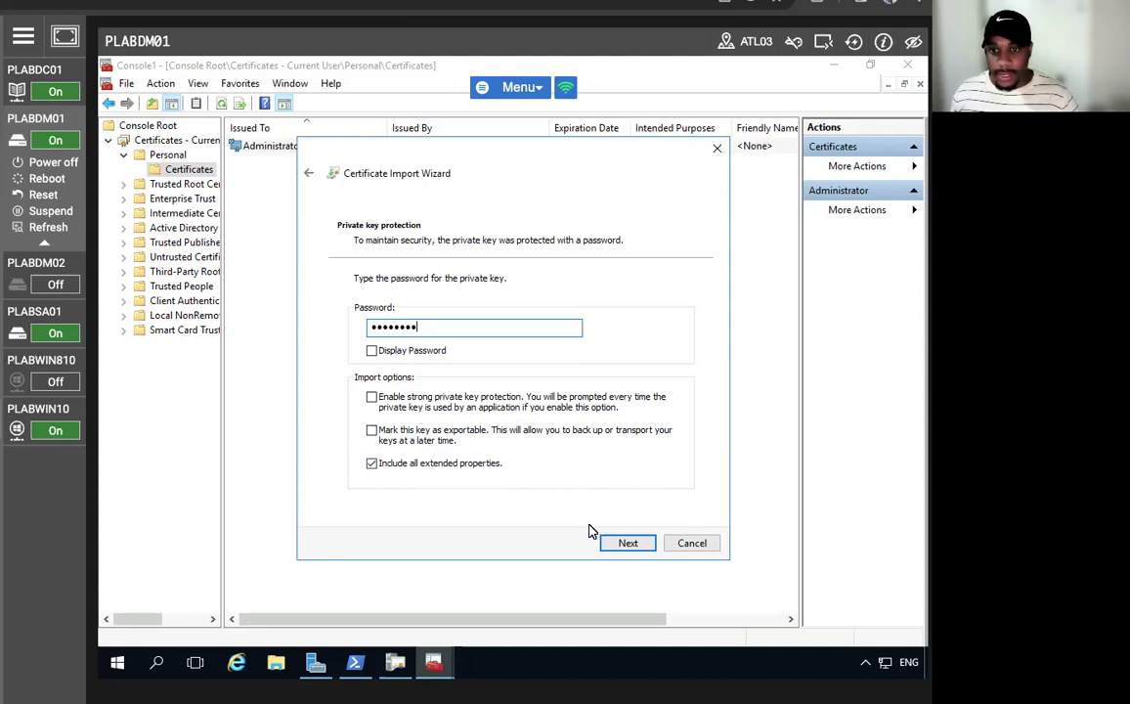
{"action": "left_click", "coordinate": [628, 549]}
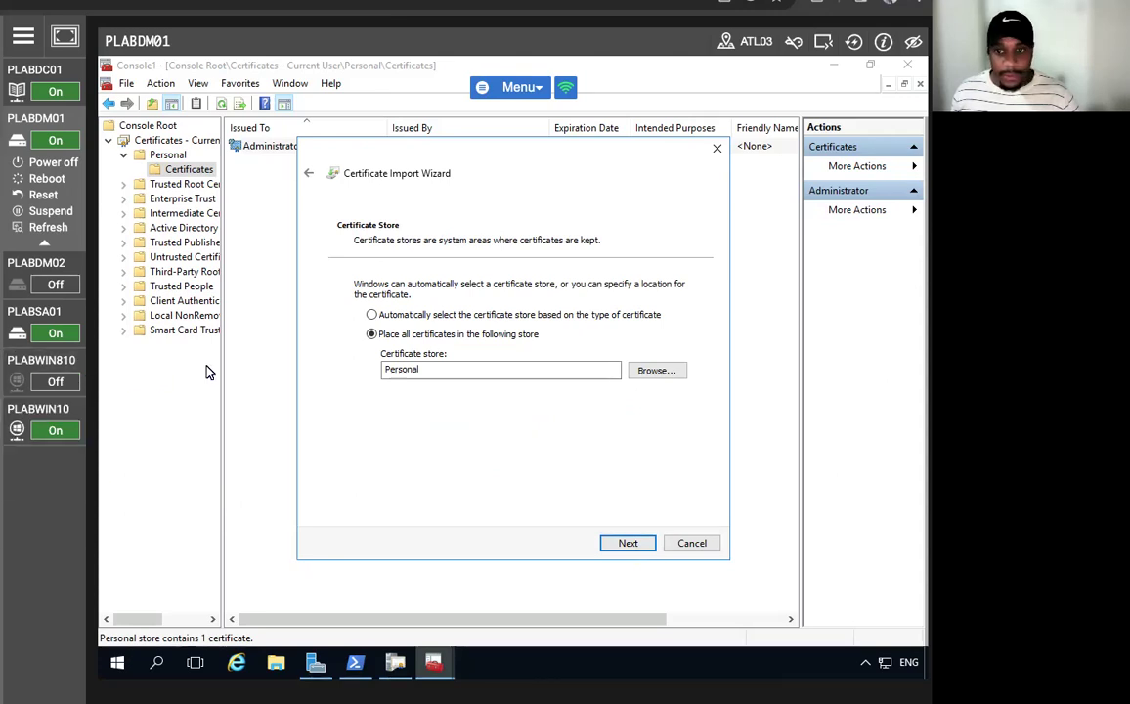
{"action": "left_click", "coordinate": [619, 540]}
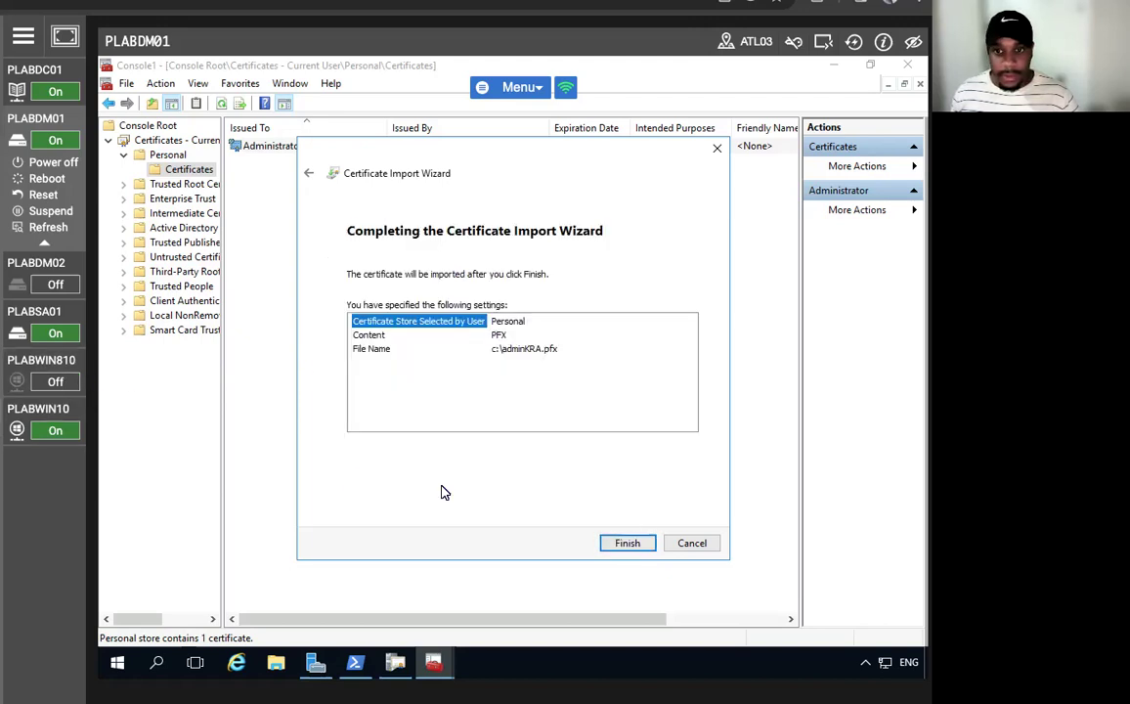
{"action": "left_click", "coordinate": [620, 542]}
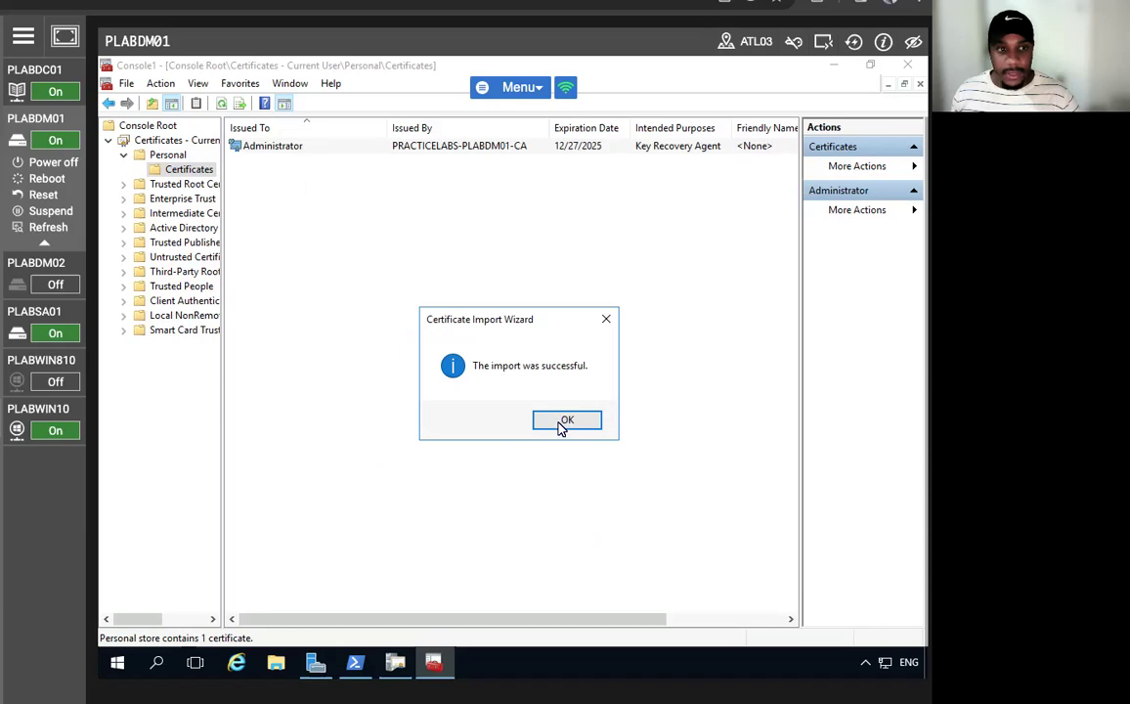
{"action": "left_click", "coordinate": [565, 421]}
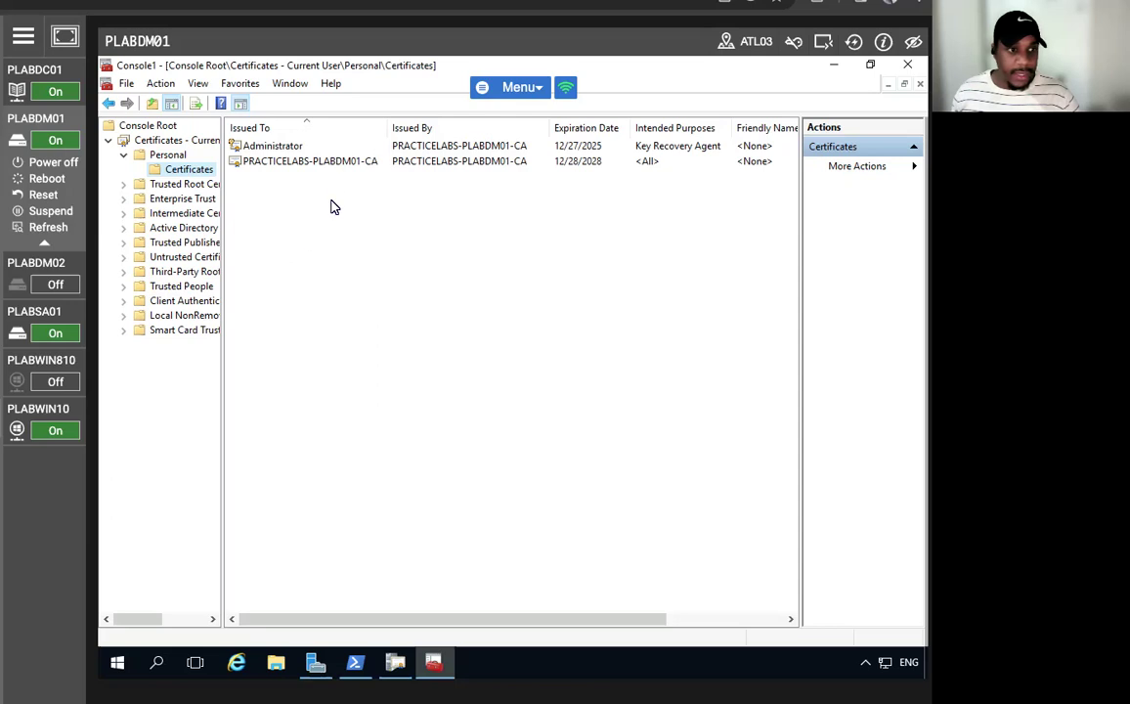
- In certsrv, open Issued Certificates, select request 6, and maximize the window
{"action": "left_click", "coordinate": [330, 163]}
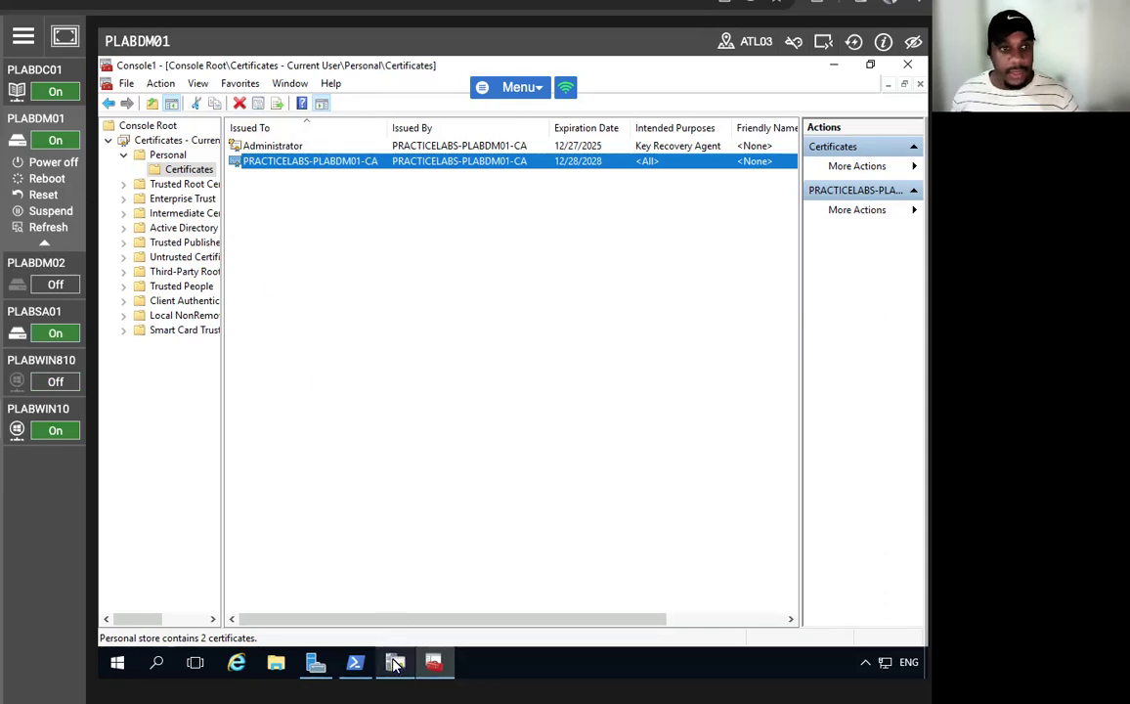
{"action": "mouse_move", "coordinate": [395, 665]}
{"action": "left_click", "coordinate": [359, 602]}
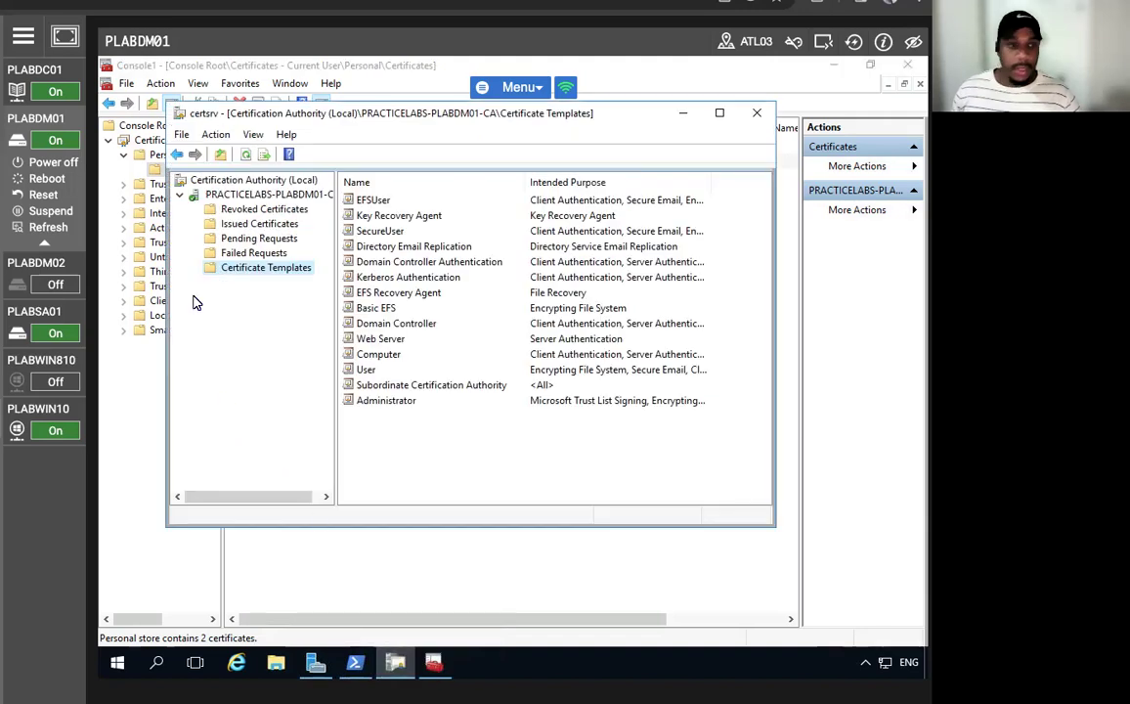
{"action": "left_click", "coordinate": [219, 224]}
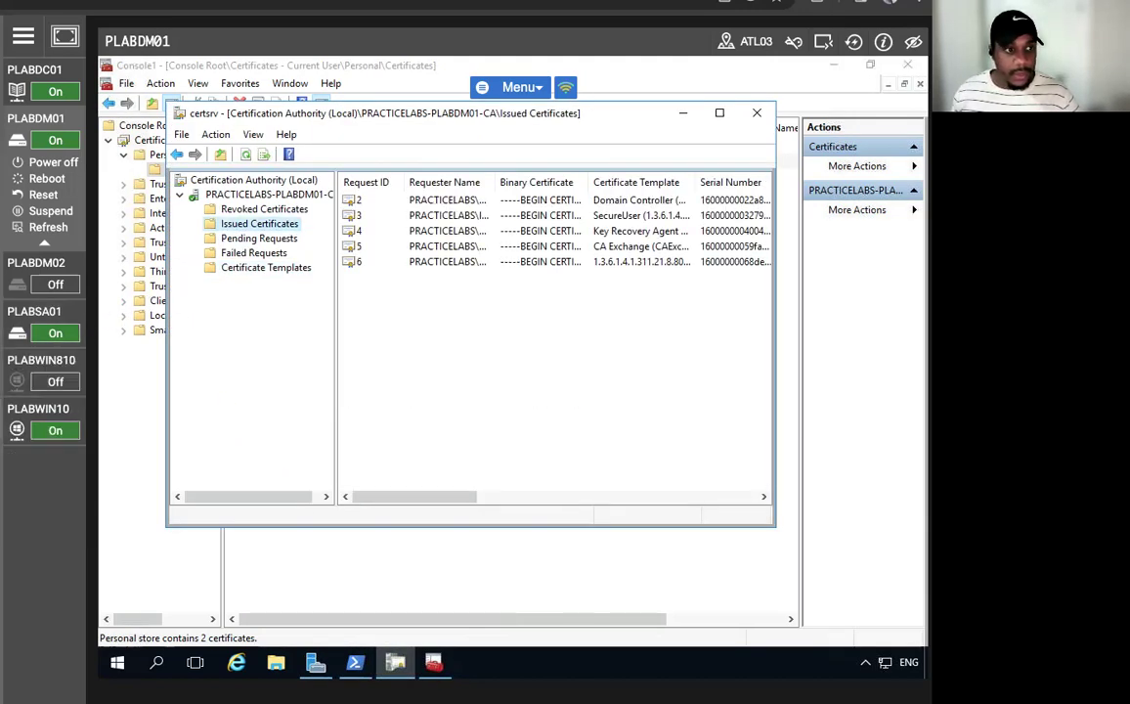
{"action": "left_click", "coordinate": [426, 266]}
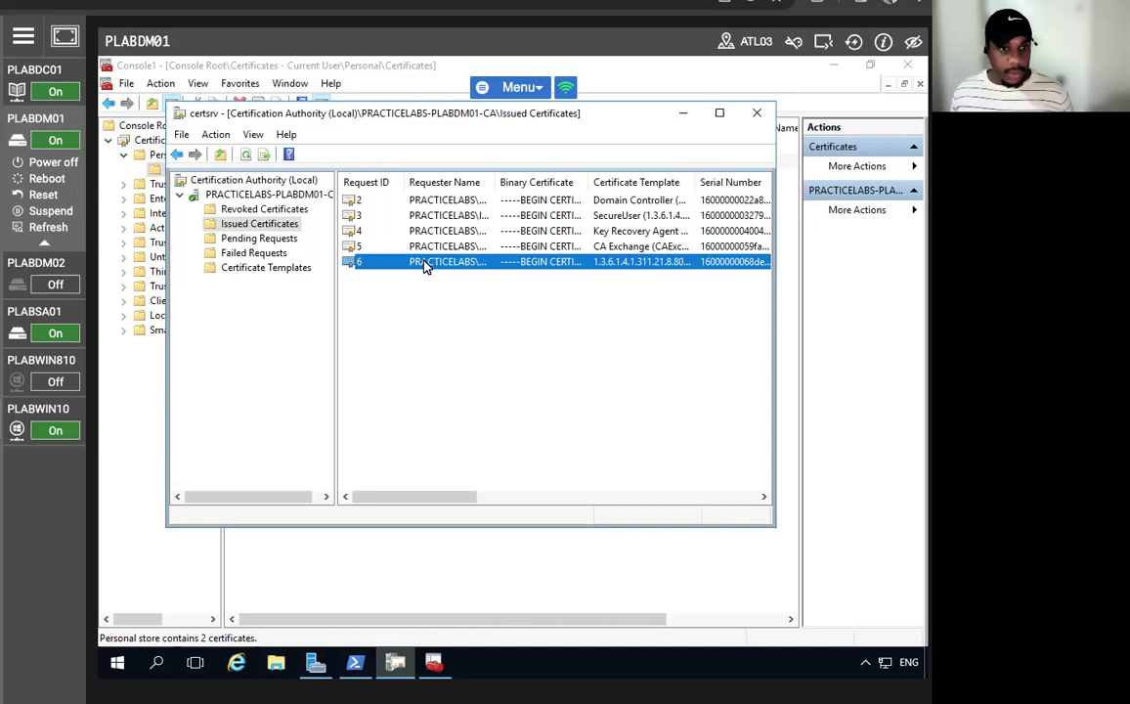
{"action": "left_click", "coordinate": [720, 113]}
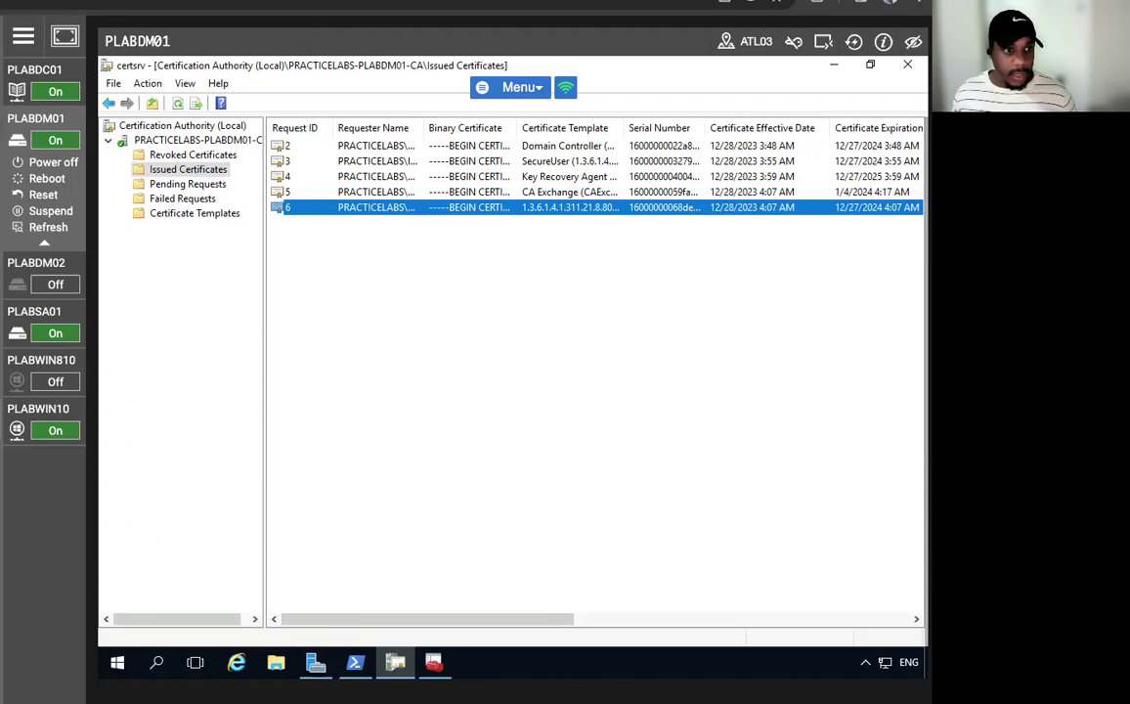
- Open Command Prompt via a cmd search and run certutil -getkey for the lab user into outputblob
{"action": "left_click", "coordinate": [118, 664]}
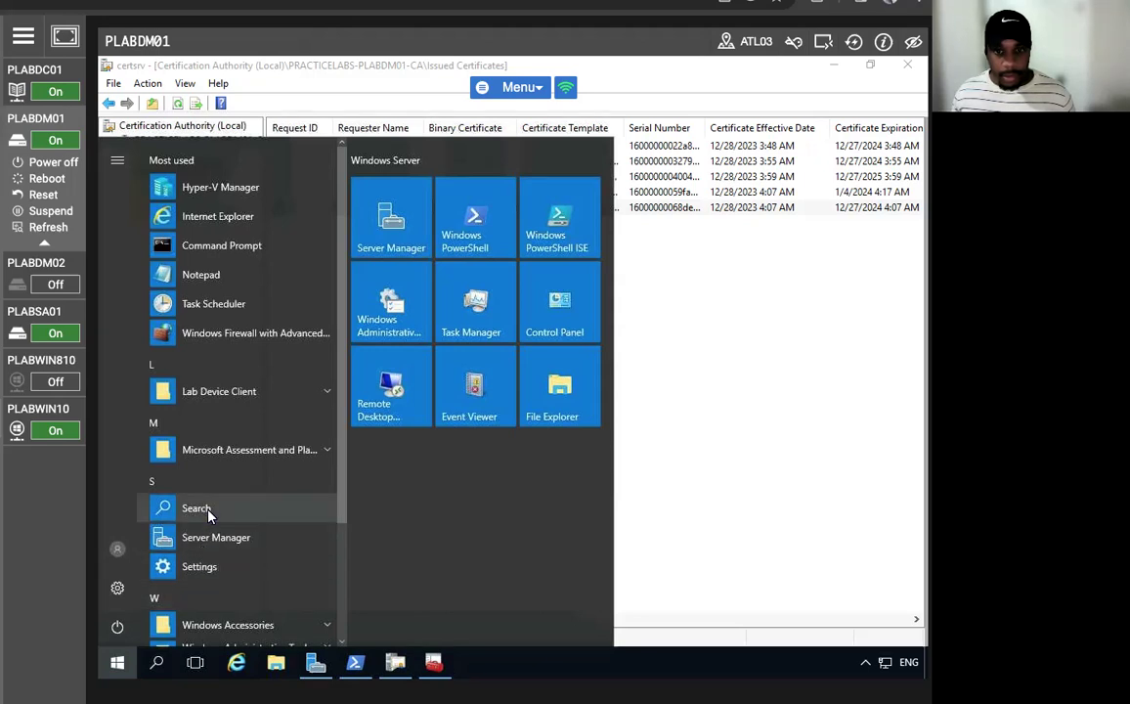
{"action": "left_click", "coordinate": [241, 248]}
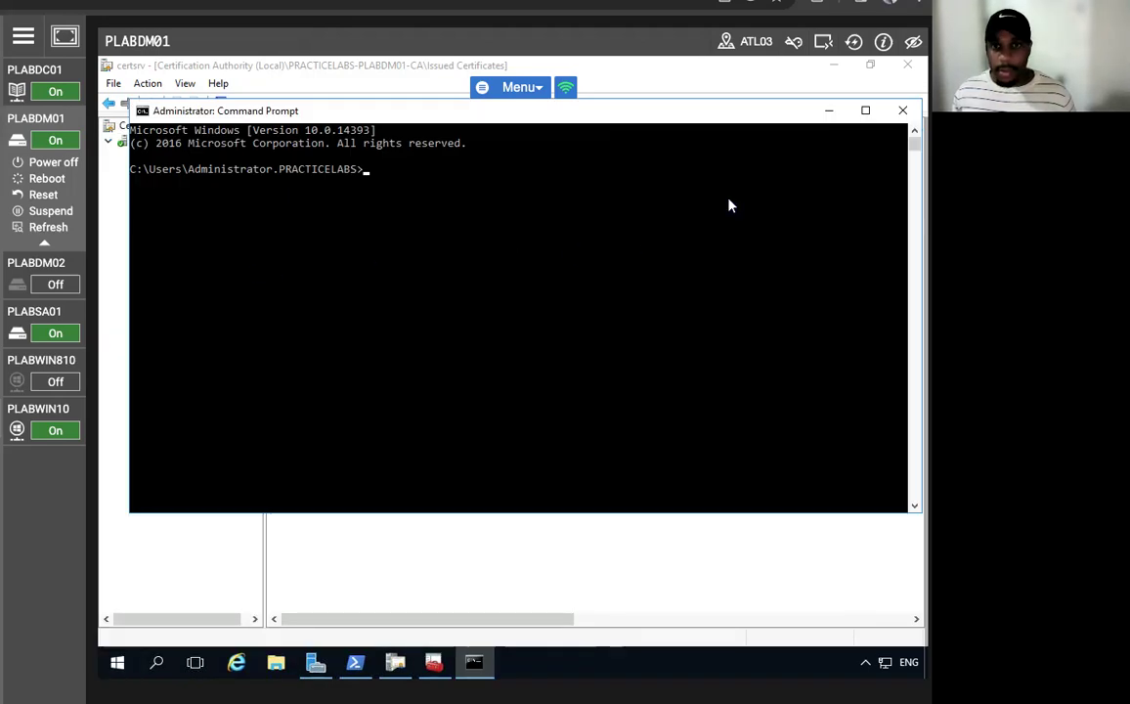
{"action": "left_click", "coordinate": [900, 112]}
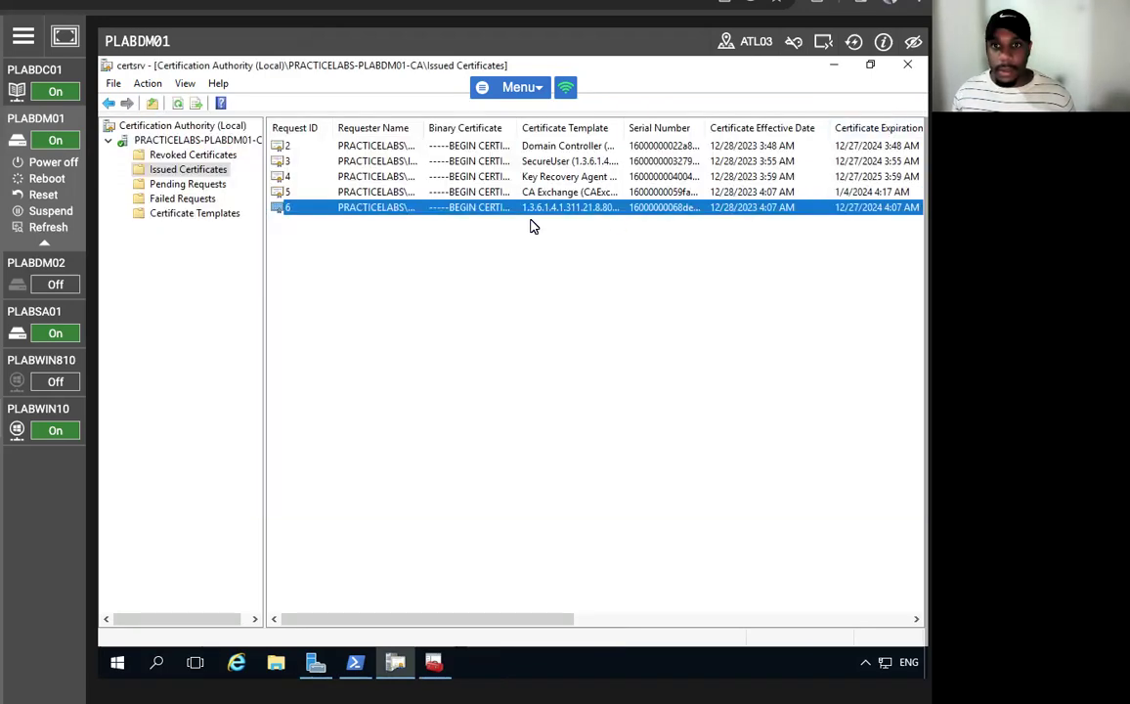
{"action": "left_click", "coordinate": [117, 661]}
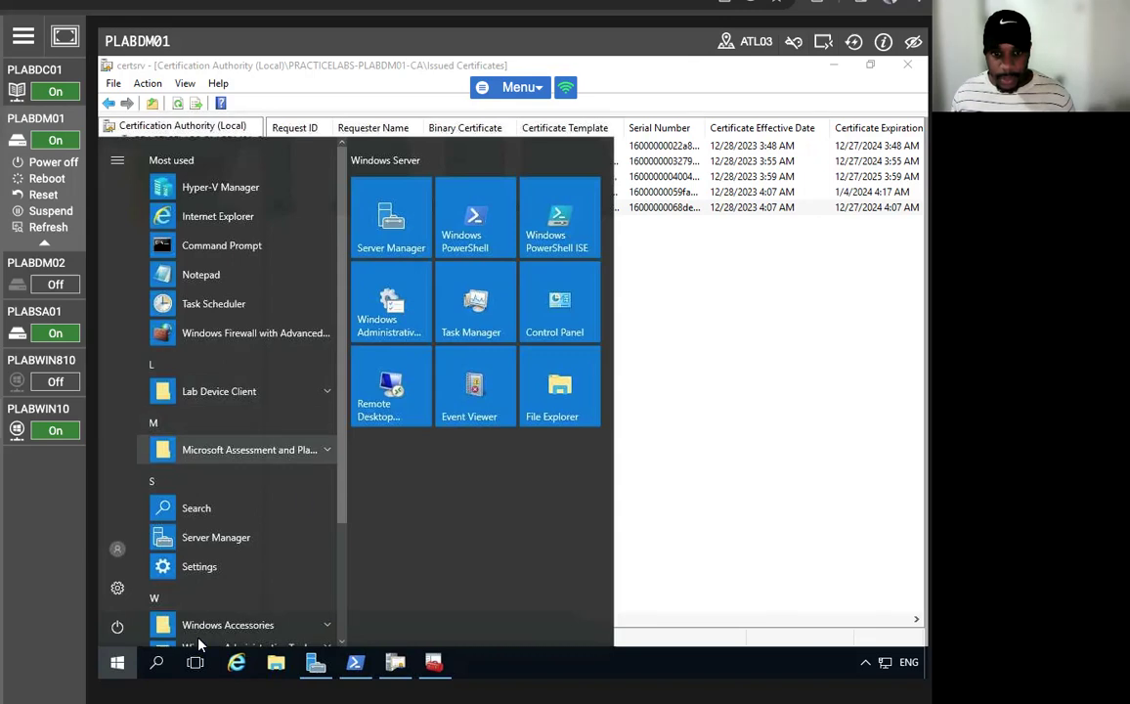
{"action": "left_click", "coordinate": [156, 662]}
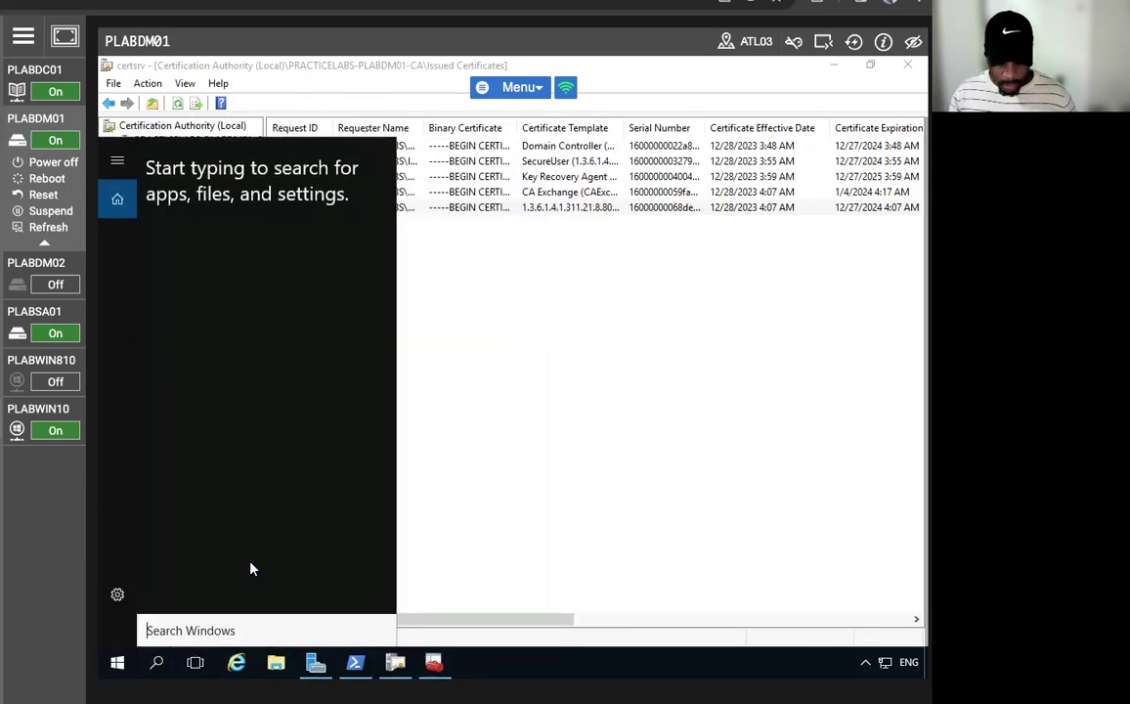
{"action": "type", "text": "cmd"}
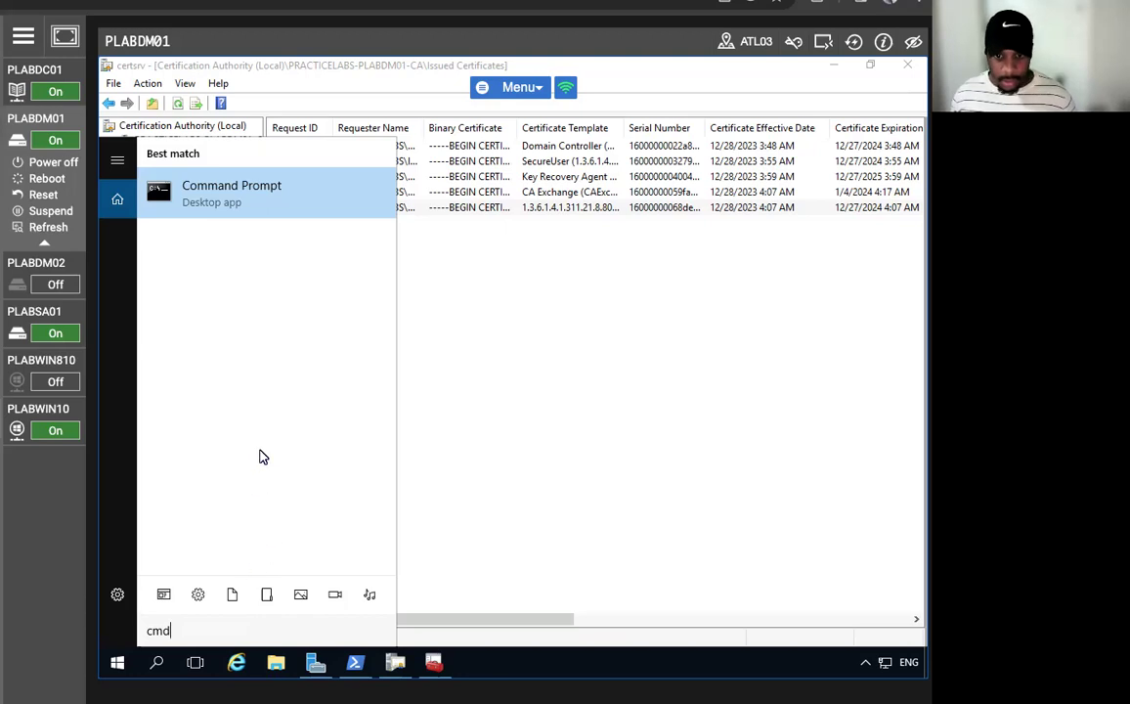
{"action": "left_click", "coordinate": [257, 200]}
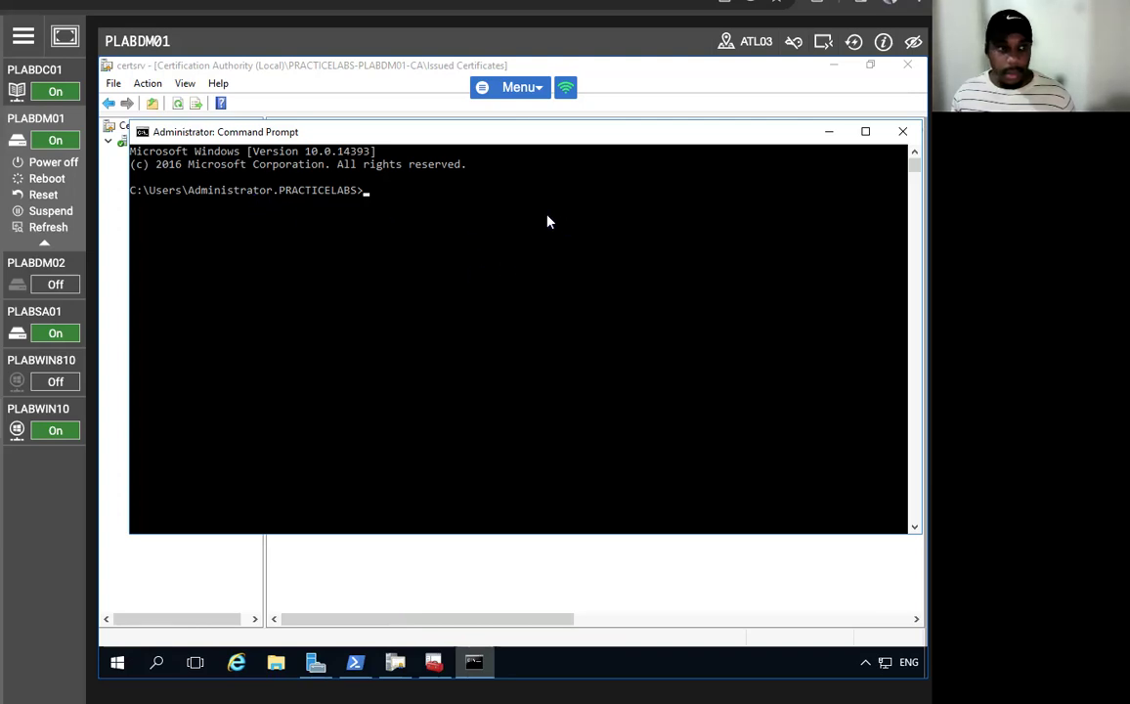
{"action": "type", "text": "ert"}
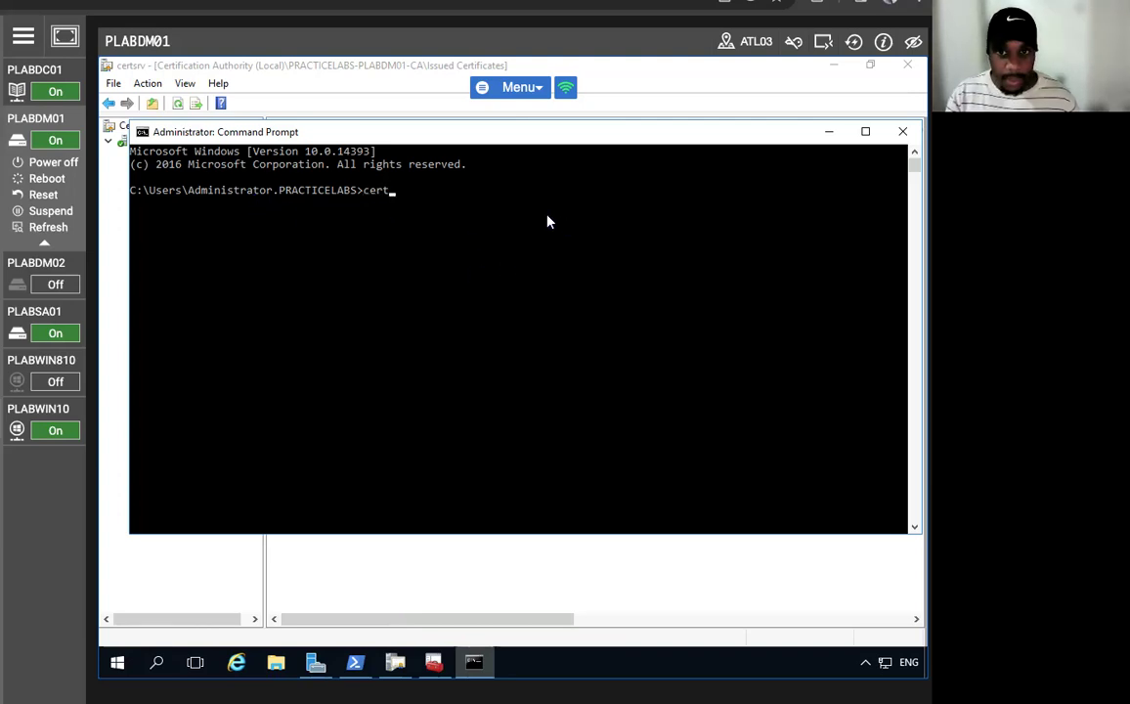
{"action": "type", "text": "util"}
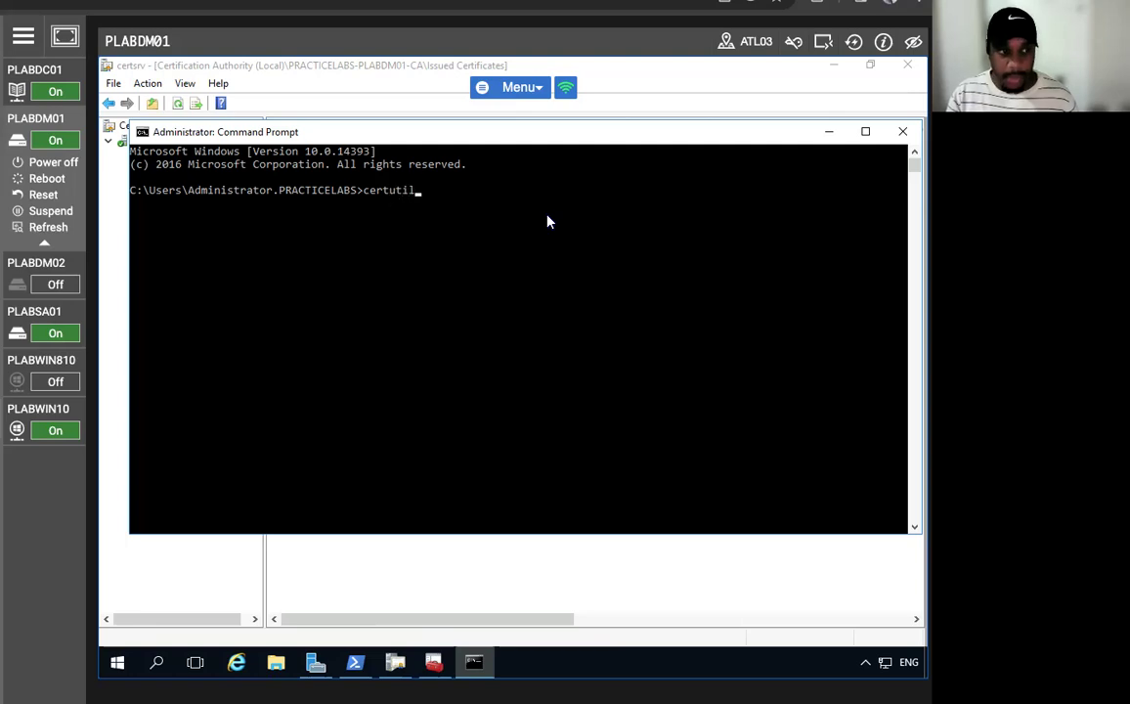
{"action": "type", "text": " -"}
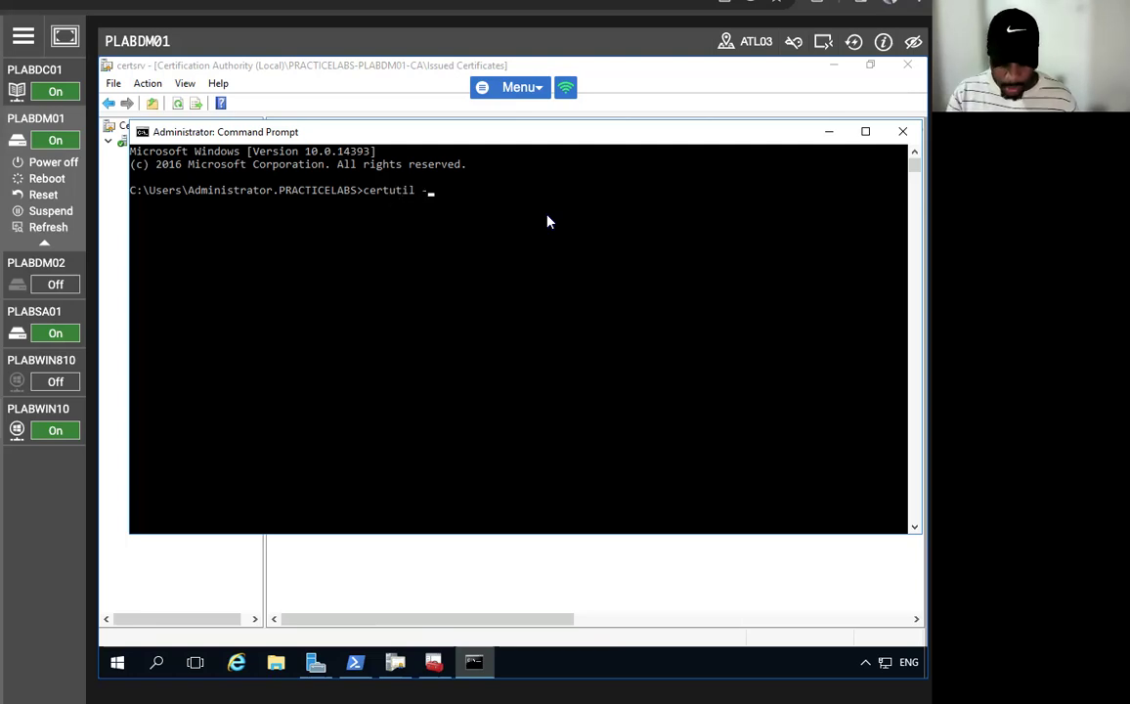
{"action": "type", "text": "getkey "}
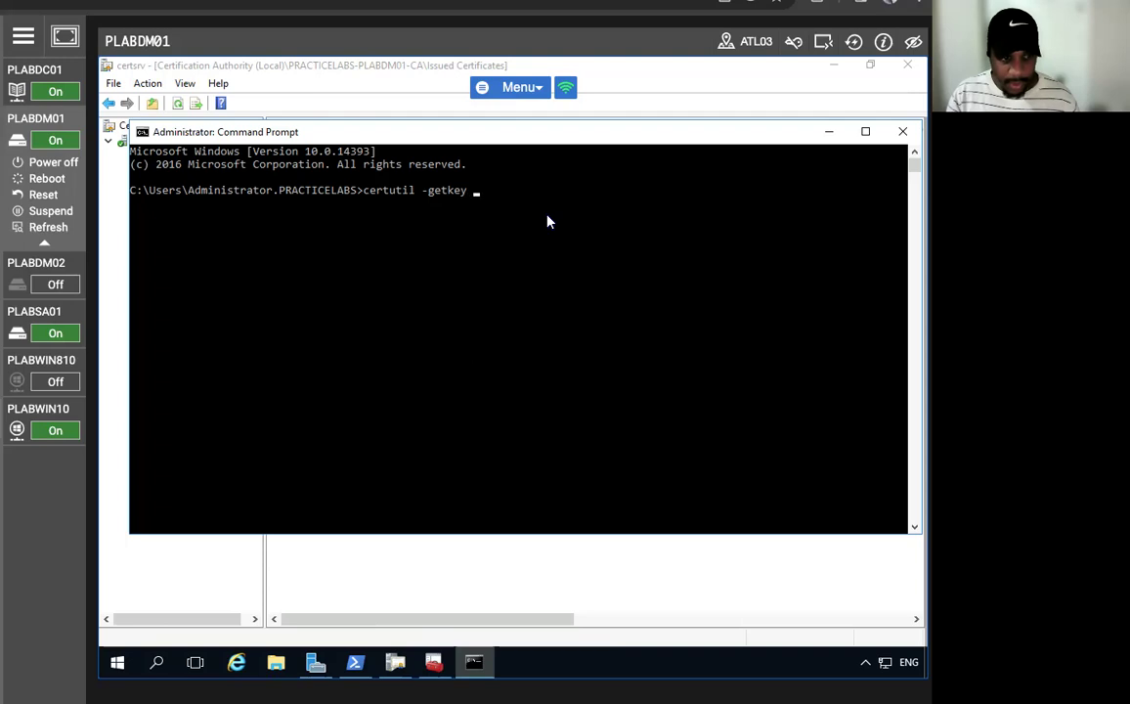
{"action": "type", "text": "PRACTICELABS"}
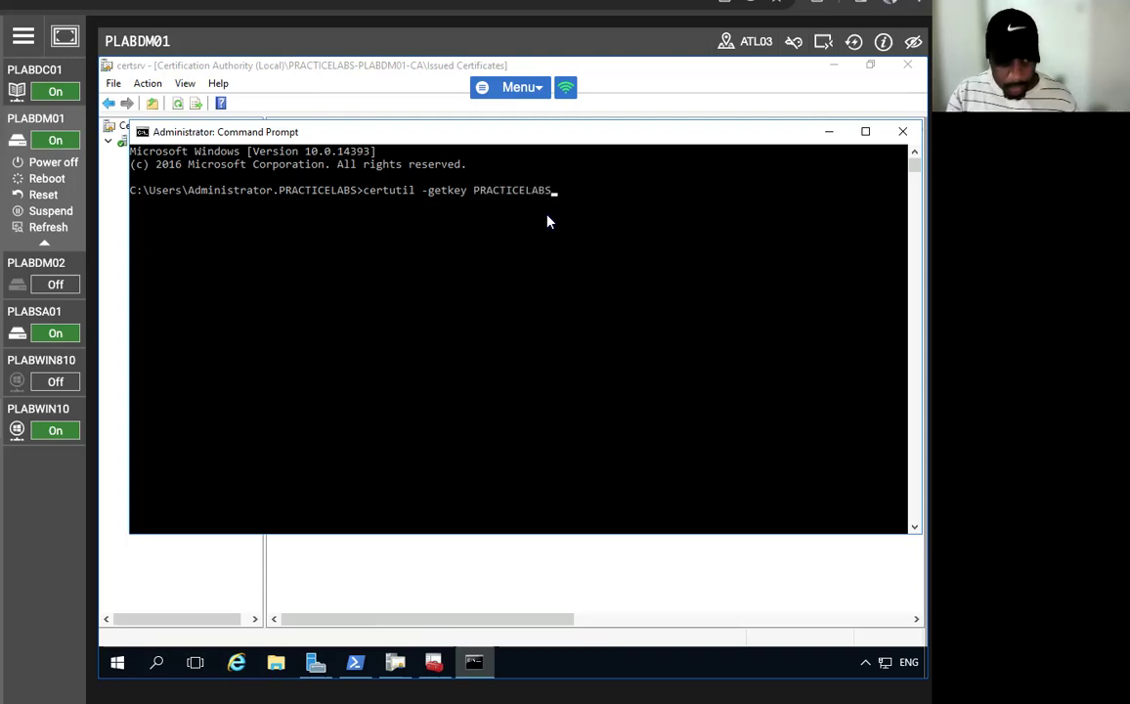
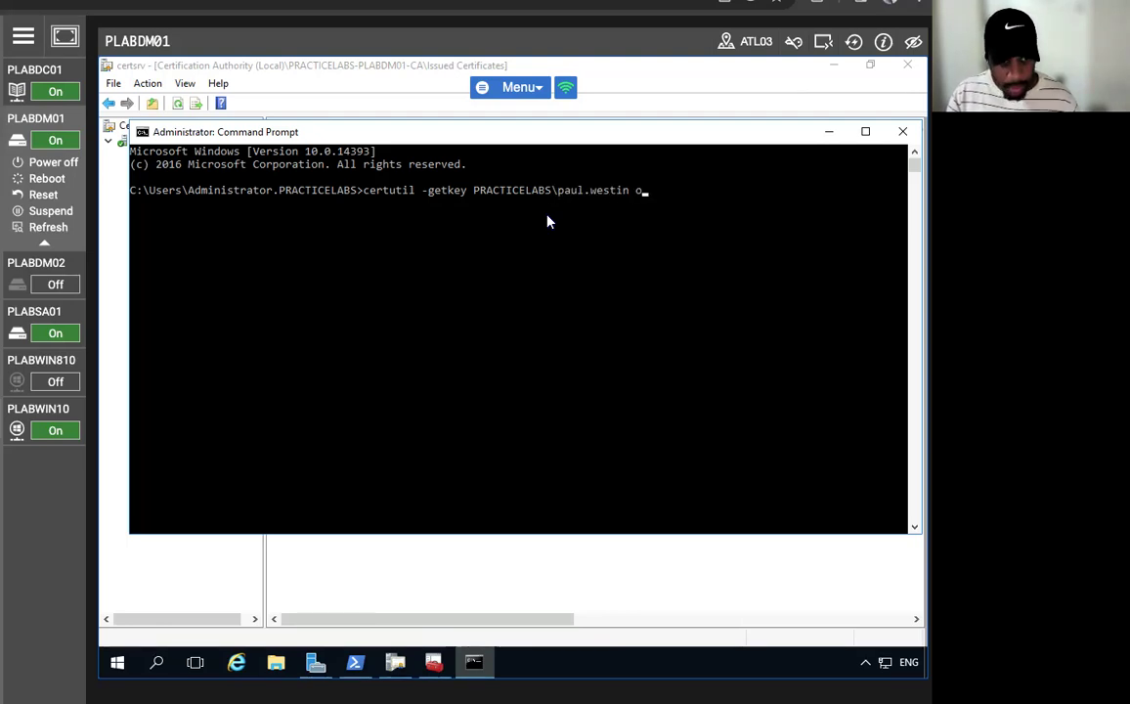
{"action": "type", "text": "utputblob"}
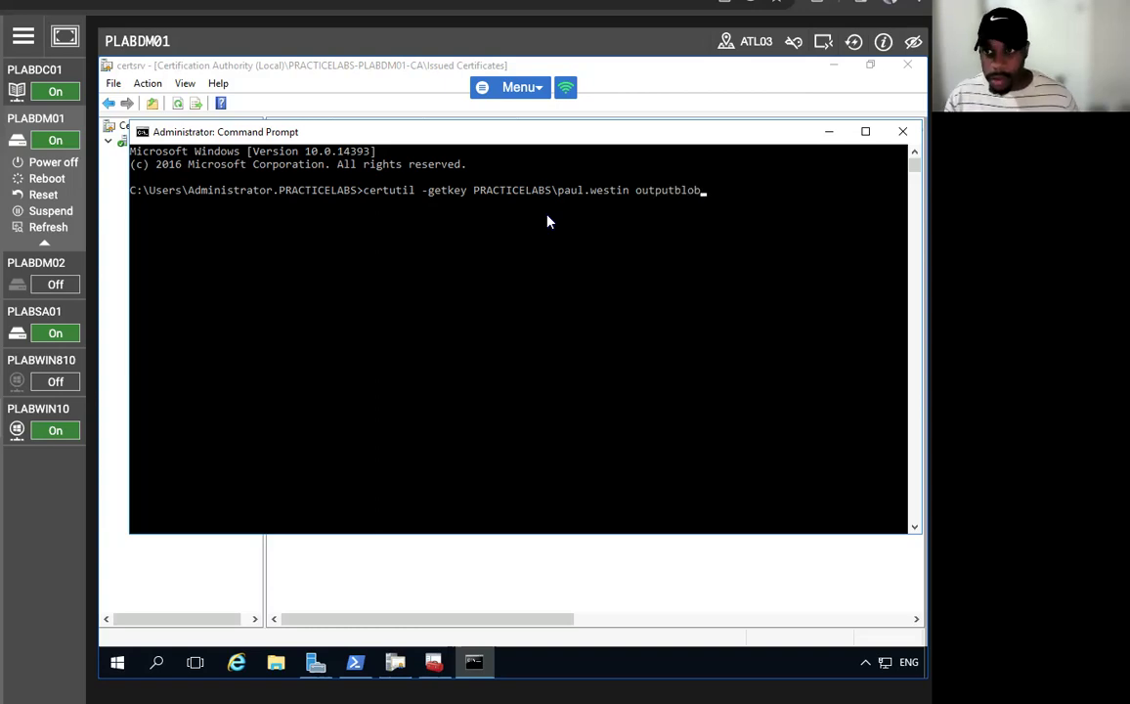
{"action": "key", "text": "Return"}
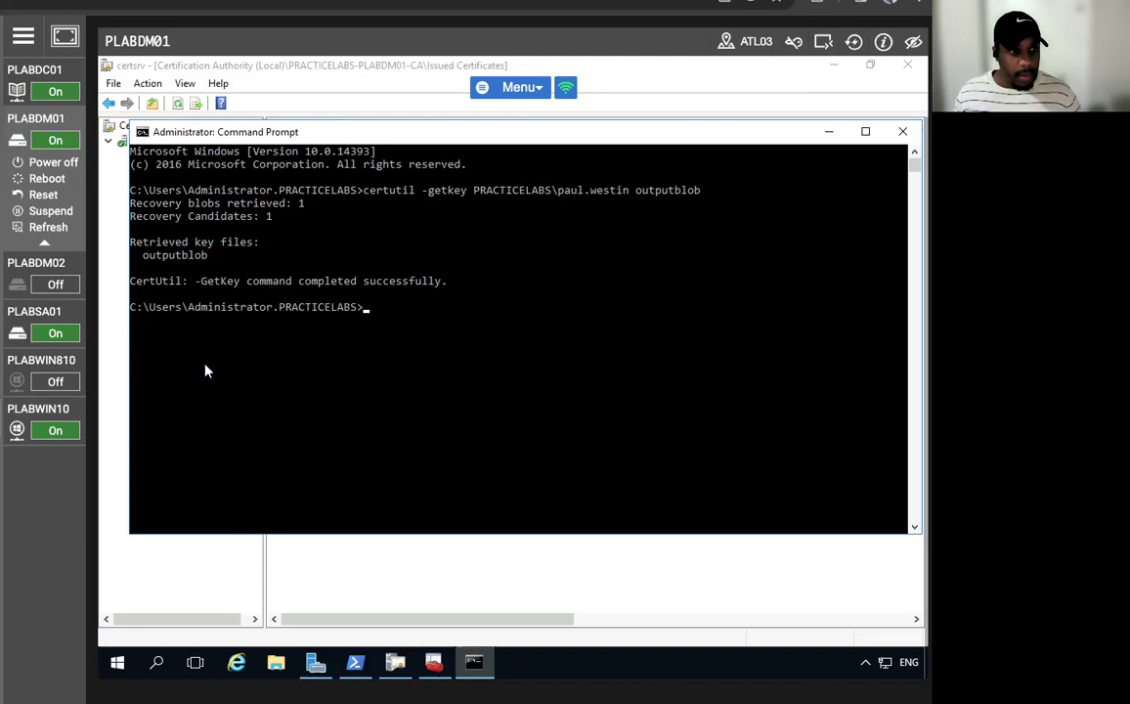
- Paste the copied line at the prompt and submit it, which returns an error
{"action": "left_click", "coordinate": [143, 132]}
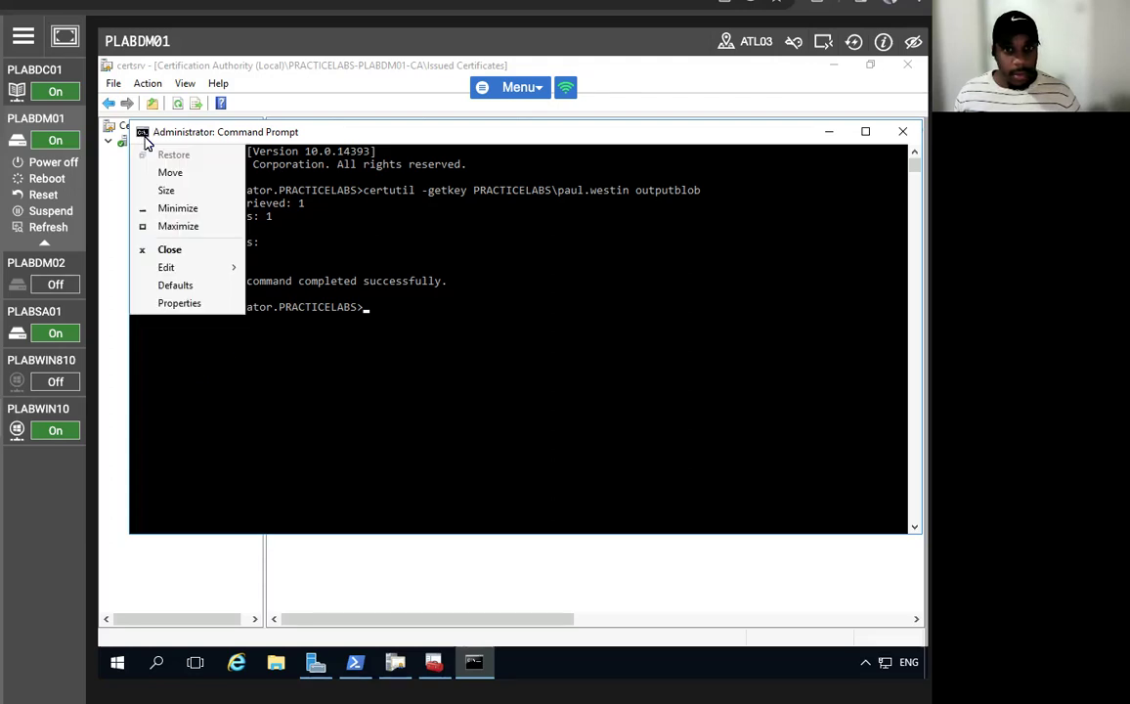
{"action": "mouse_move", "coordinate": [196, 267]}
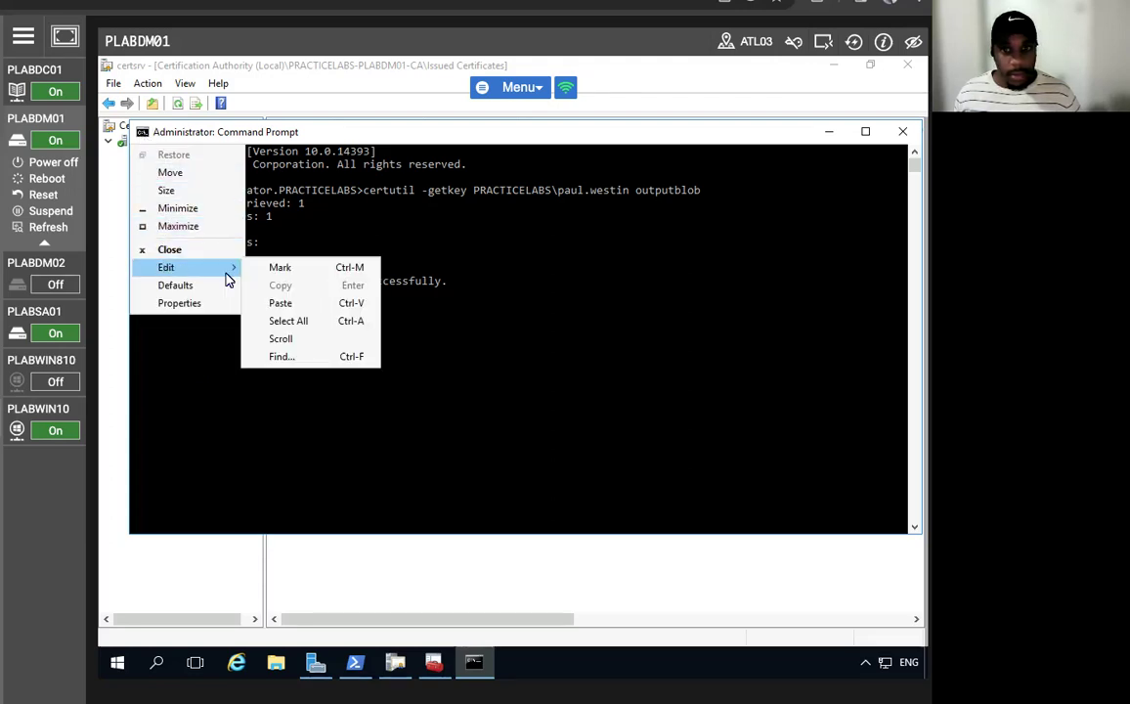
{"action": "left_click", "coordinate": [281, 303]}
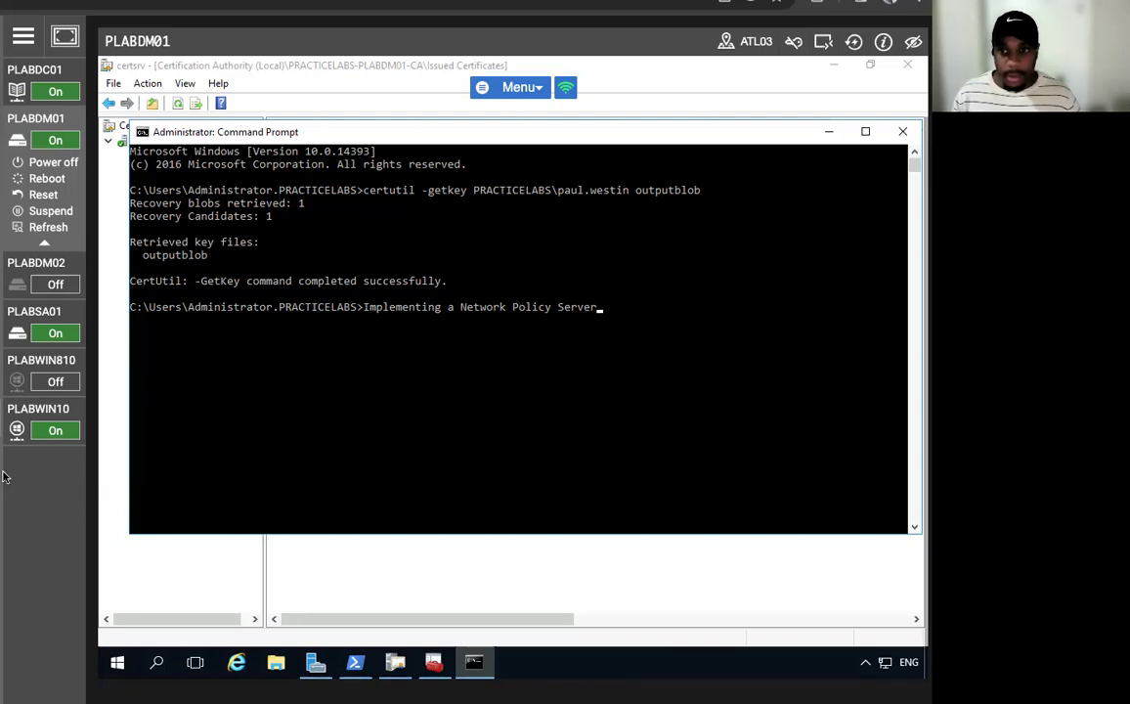
{"action": "left_click", "coordinate": [595, 318]}
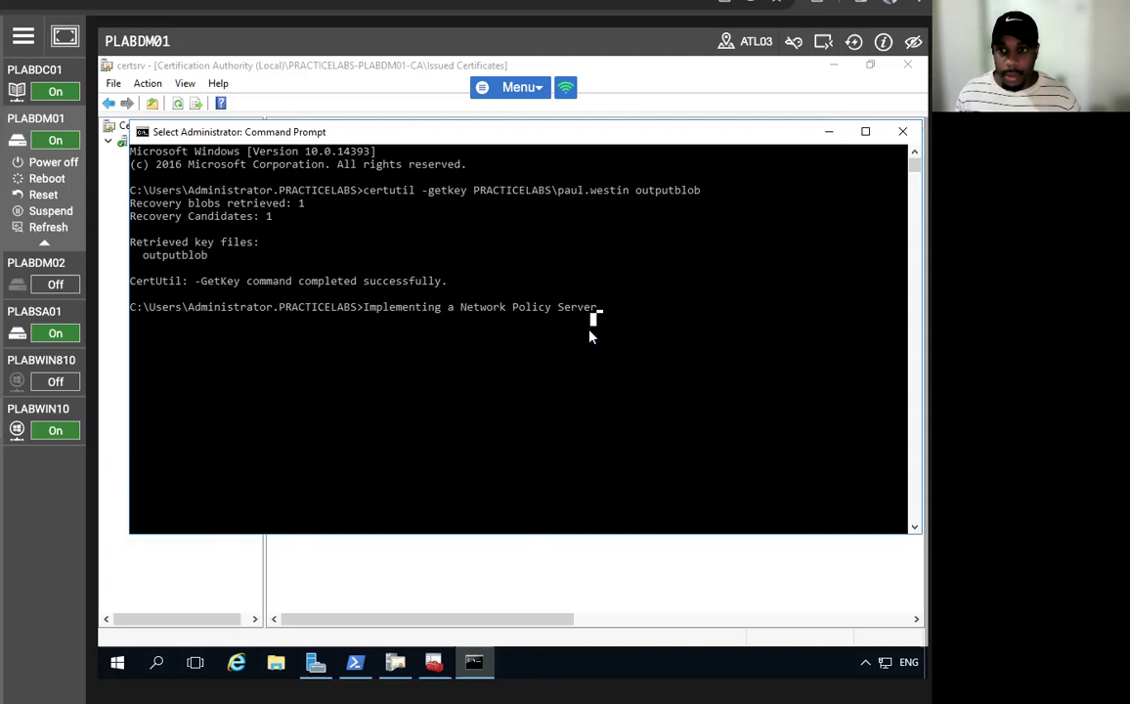
{"action": "key", "text": "Return"}
{"action": "key", "text": "Return"}
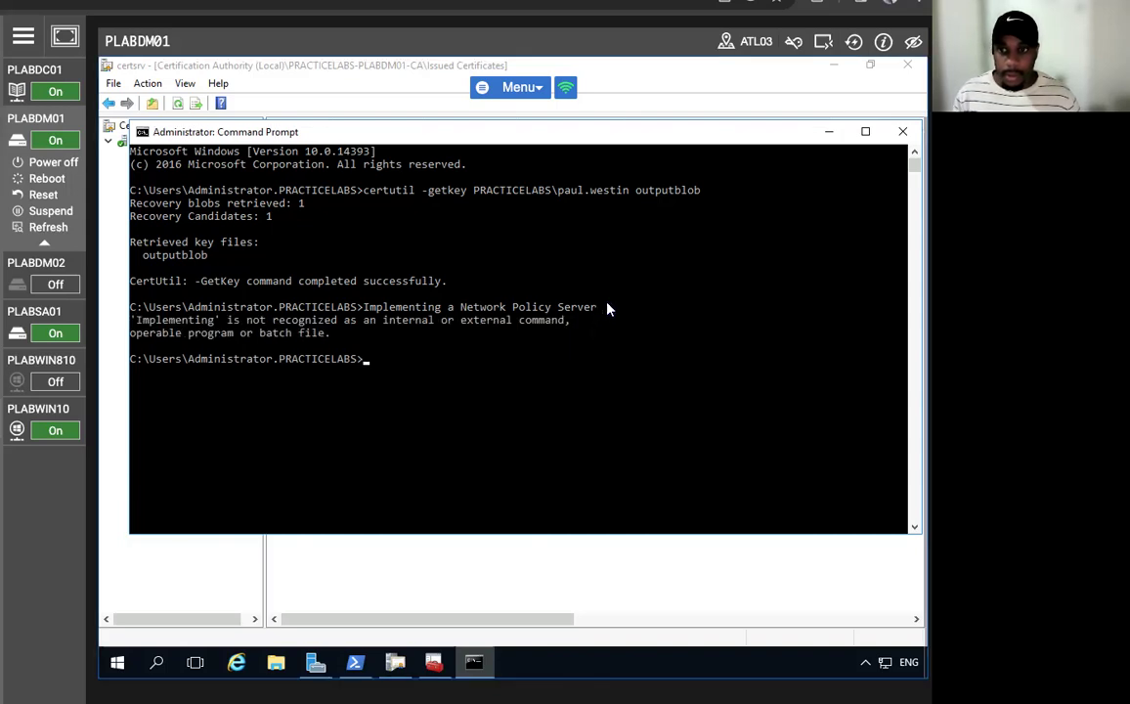
- Run certutil -recoverkey outputblob paul.pfx, set the key file password, then open File Explorer
{"action": "type", "text": "certutil"}
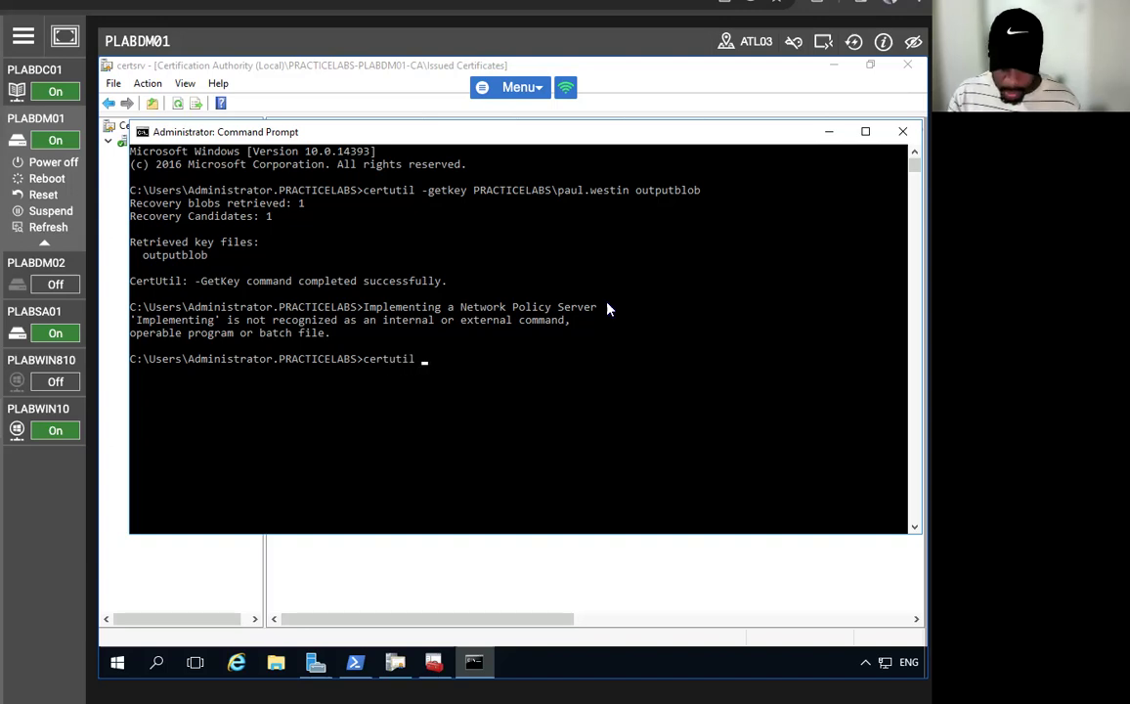
{"action": "type", "text": " -recover"}
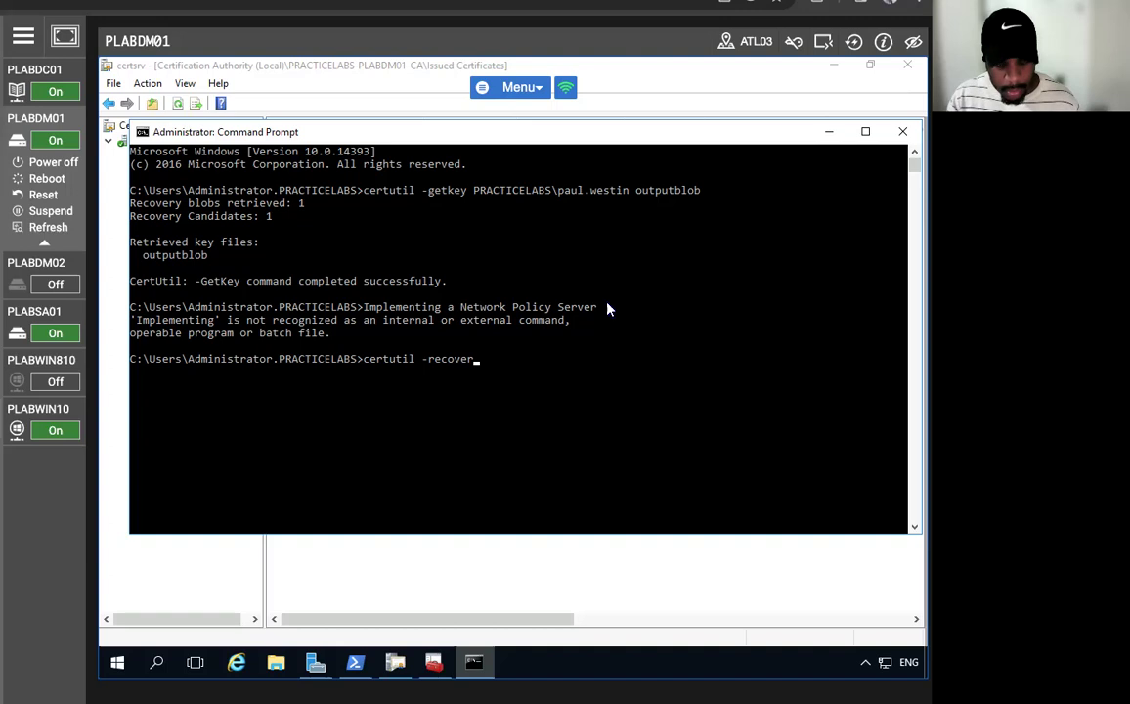
{"action": "type", "text": "key"}
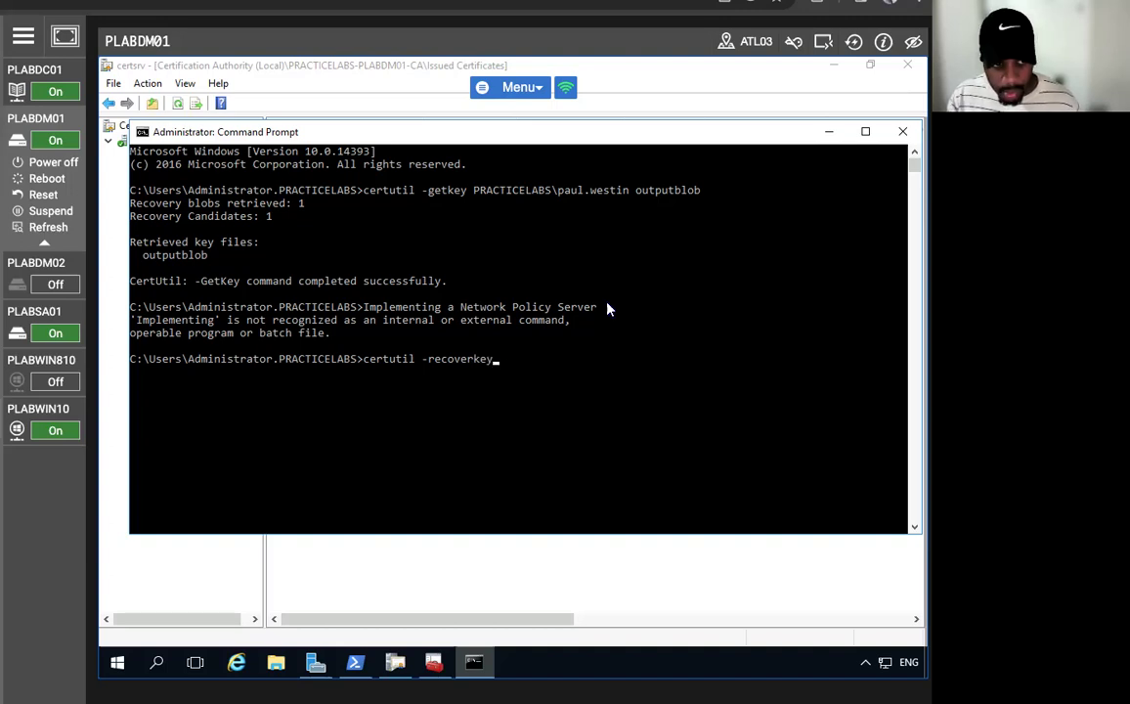
{"action": "type", "text": " outputbl"}
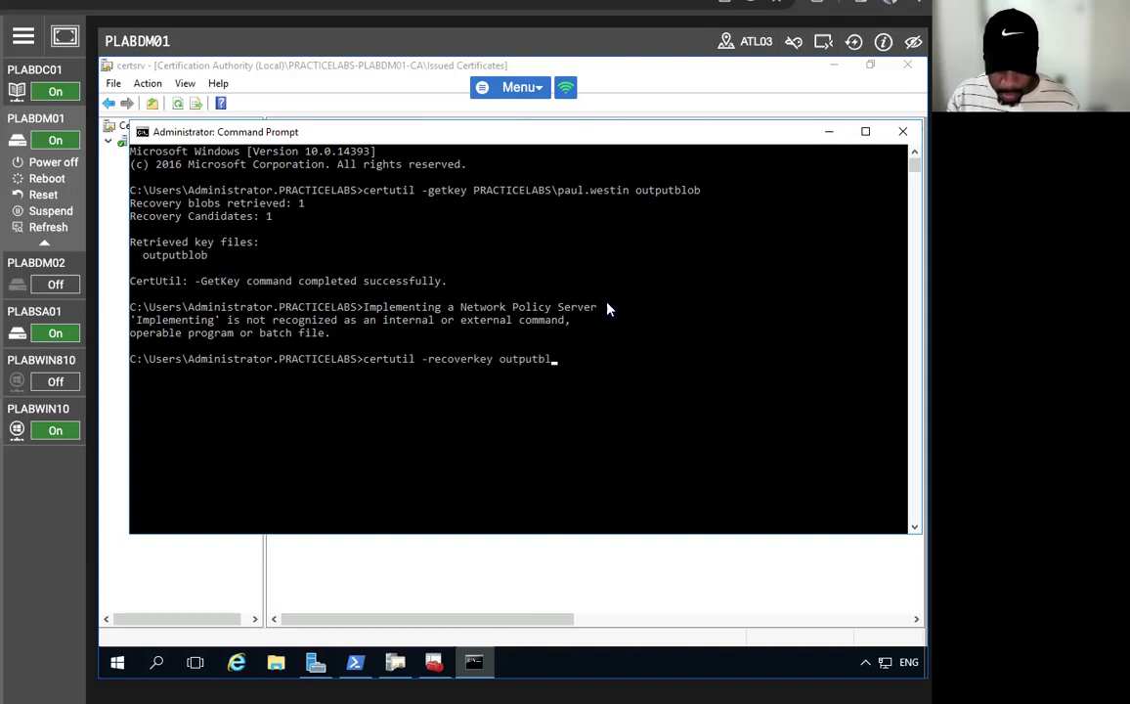
{"action": "type", "text": "ob paul."}
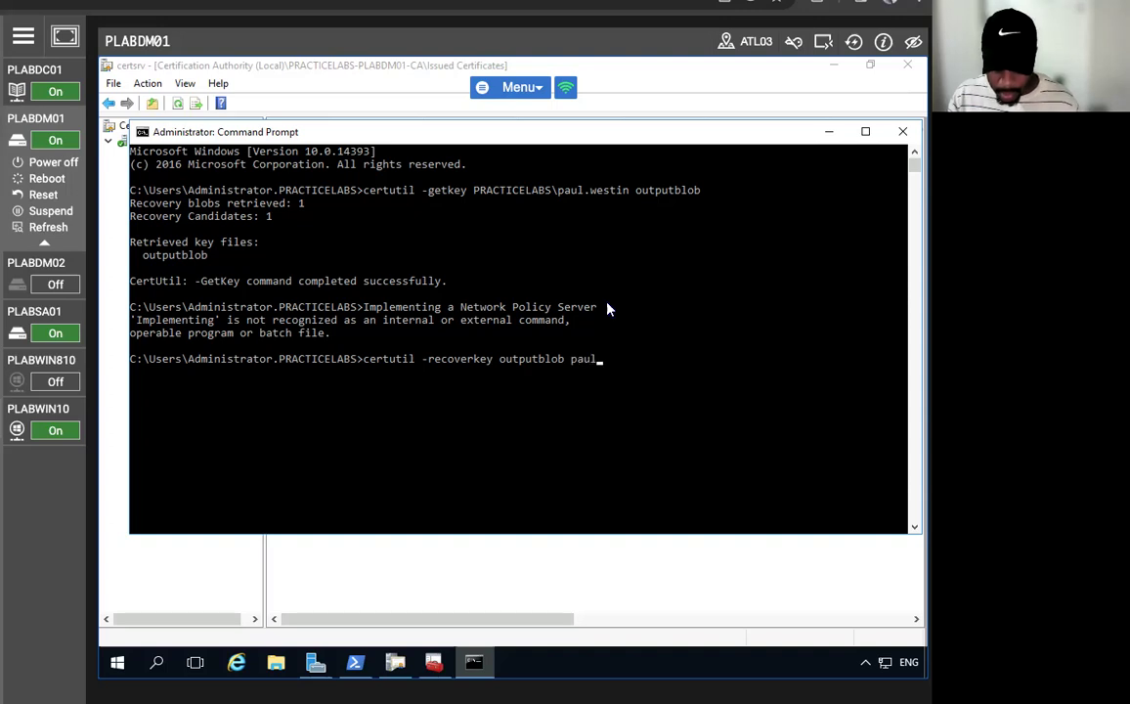
{"action": "type", "text": "pfx"}
{"action": "key", "text": "Return"}
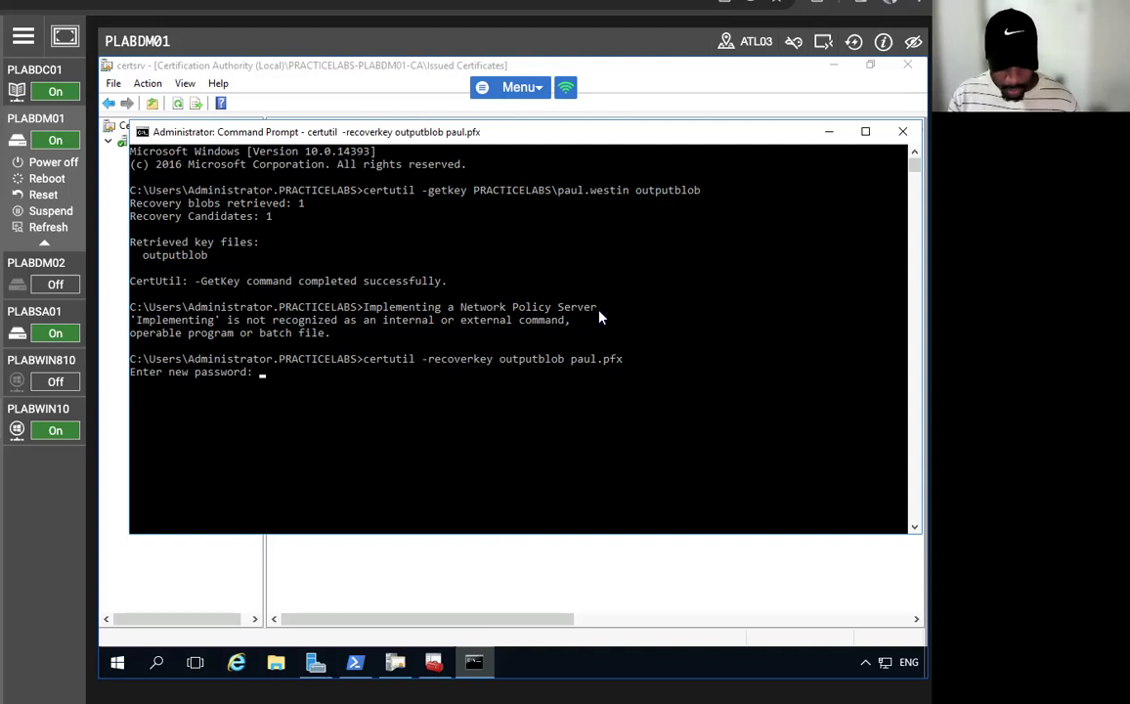
{"action": "key", "text": "Return"}
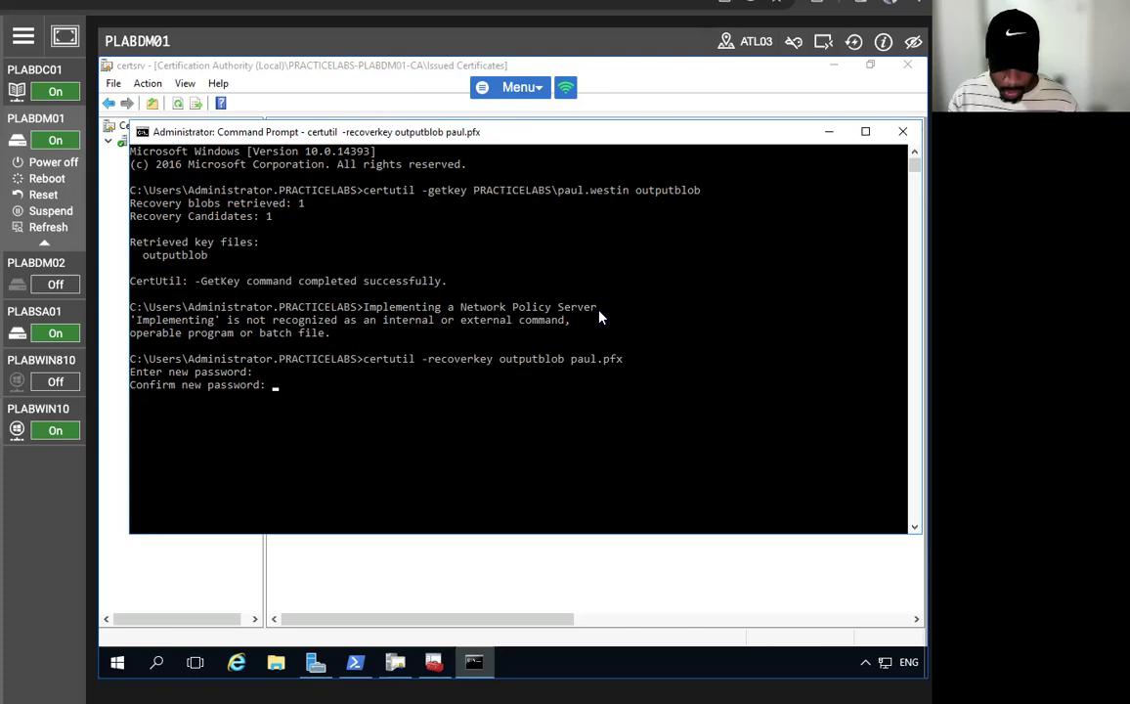
{"action": "key", "text": "Return"}
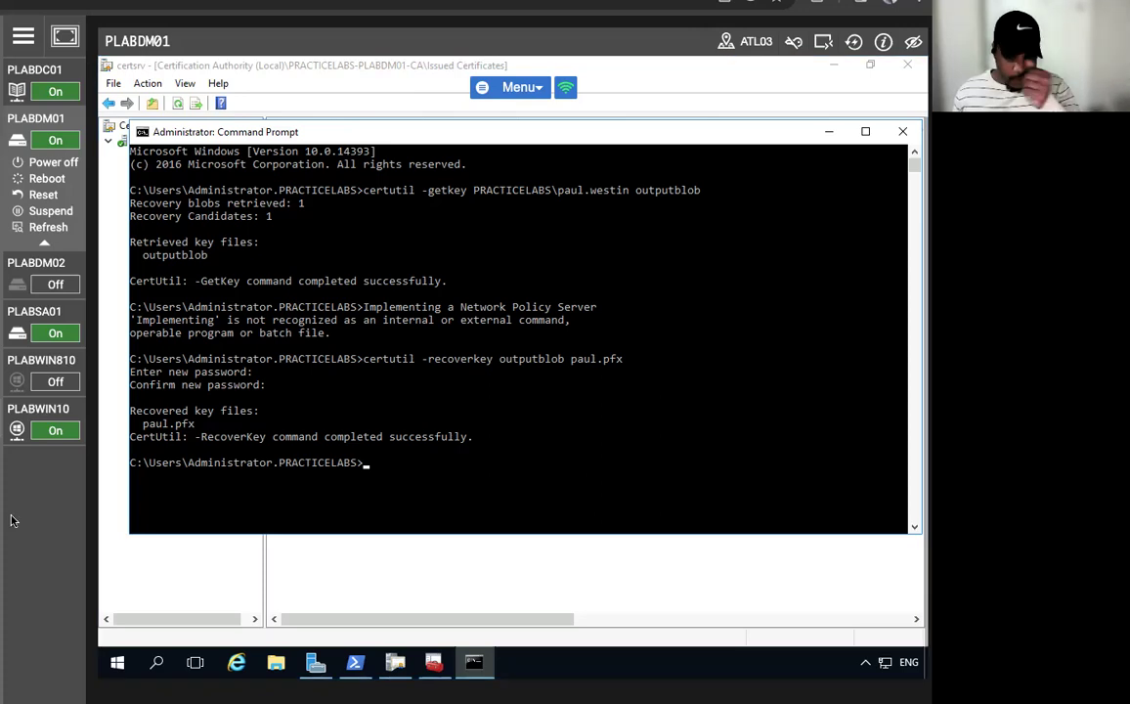
{"action": "key", "text": "super+e"}
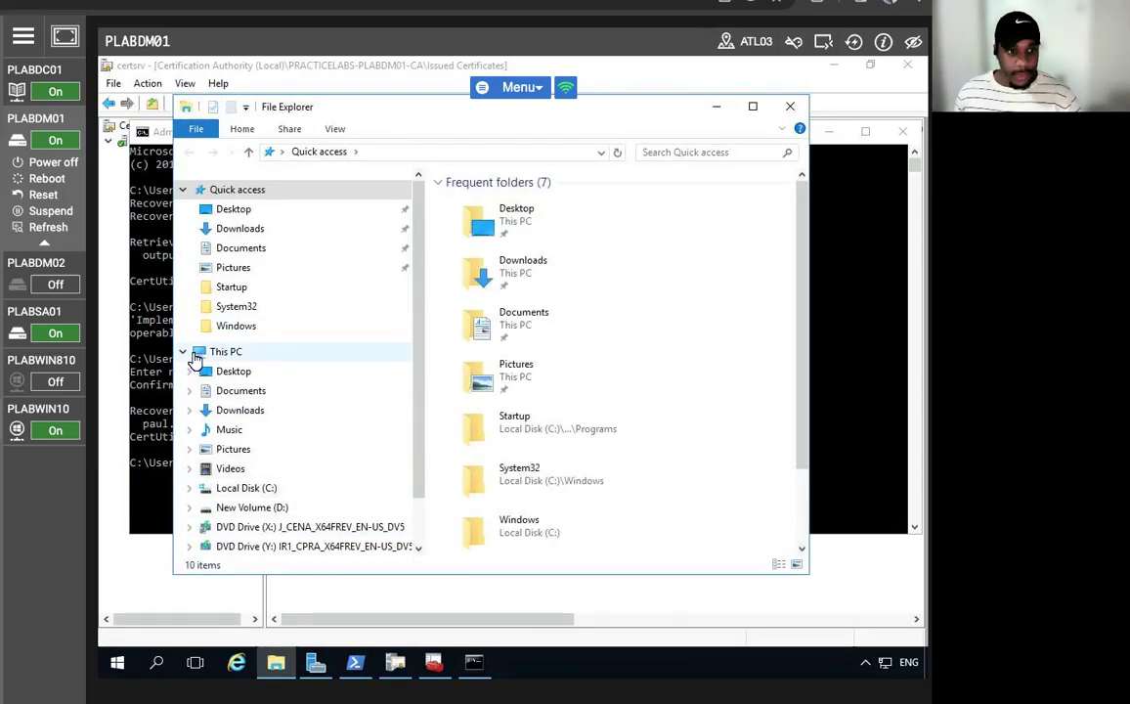
- Expand Local Disk (C:) and open the Windows folder, sorted by name in ascending order
{"action": "left_click", "coordinate": [189, 488]}
{"action": "scroll", "coordinate": [420, 309], "scroll_direction": "down", "scroll_amount": 2}
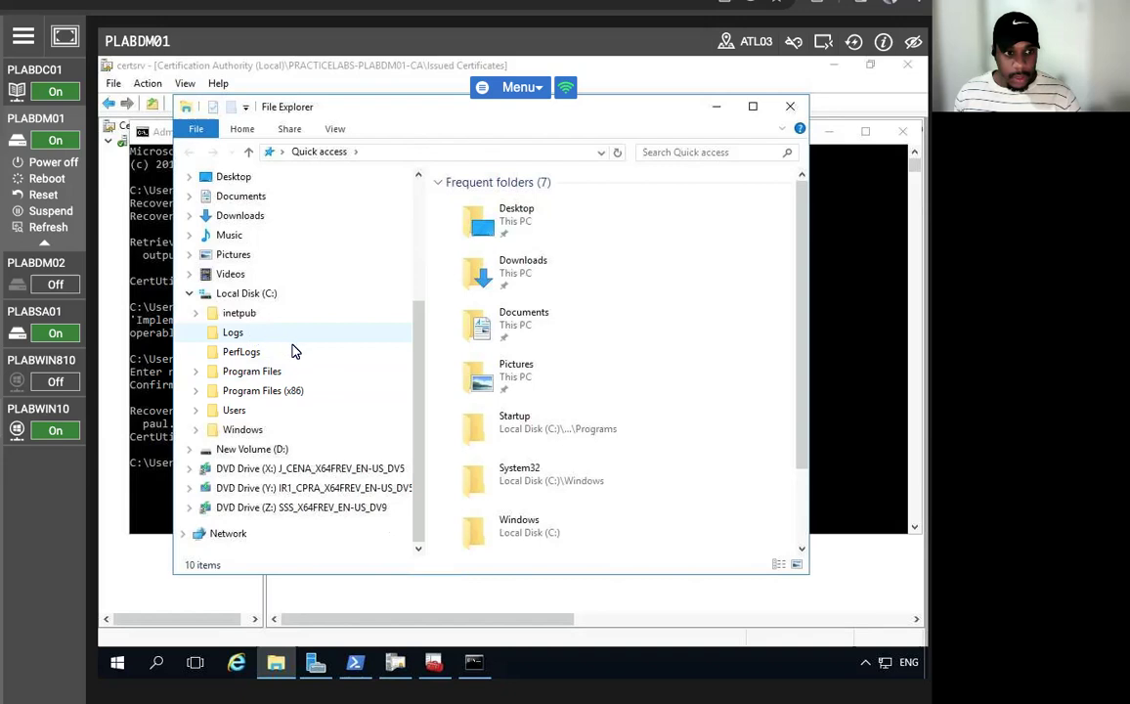
{"action": "left_click", "coordinate": [240, 429]}
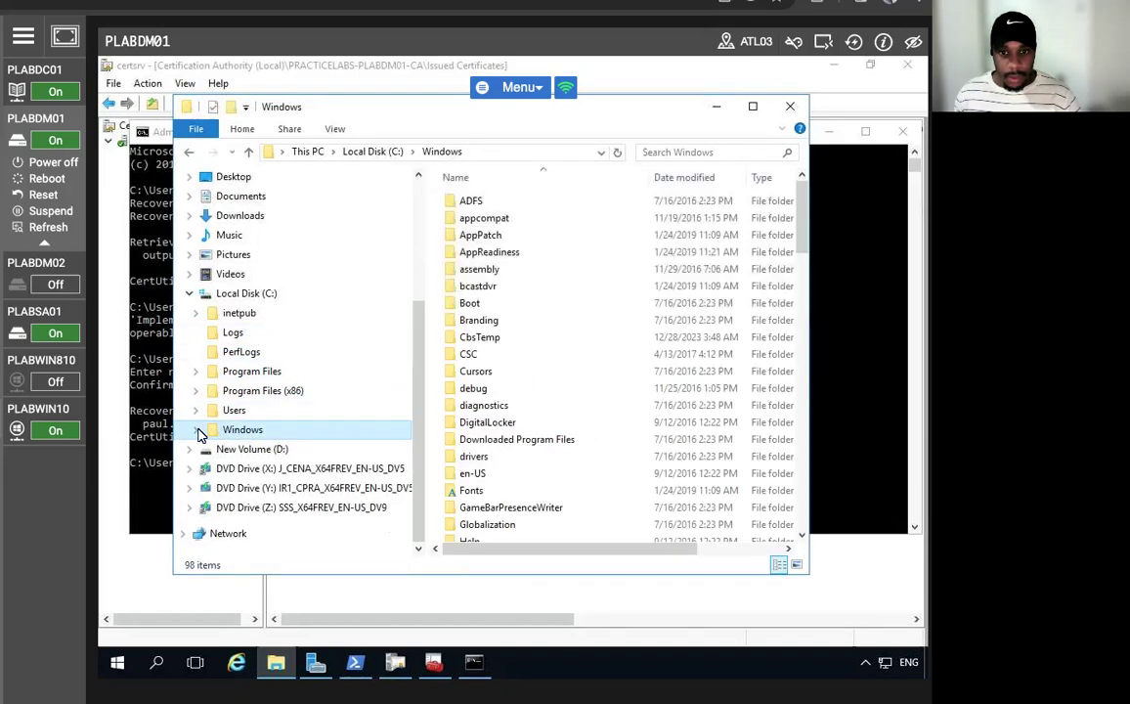
{"action": "scroll", "coordinate": [587, 225], "scroll_direction": "down", "scroll_amount": 4}
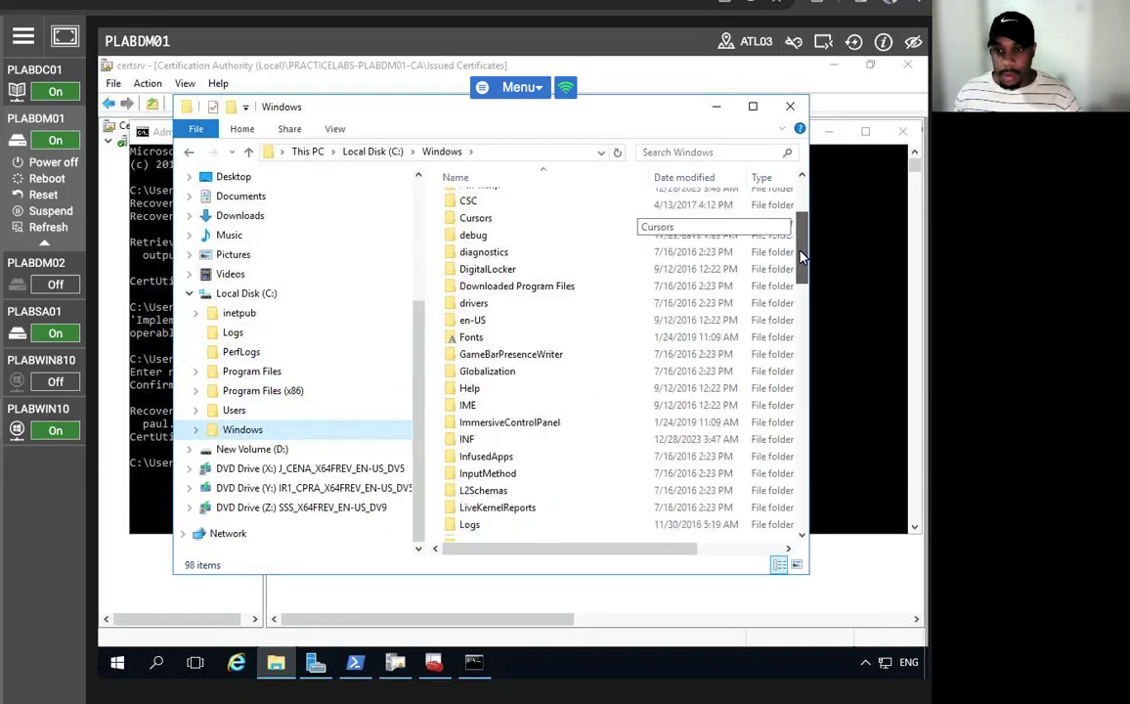
{"action": "scroll", "coordinate": [587, 191], "scroll_direction": "up", "scroll_amount": 1}
{"action": "left_click", "coordinate": [500, 179]}
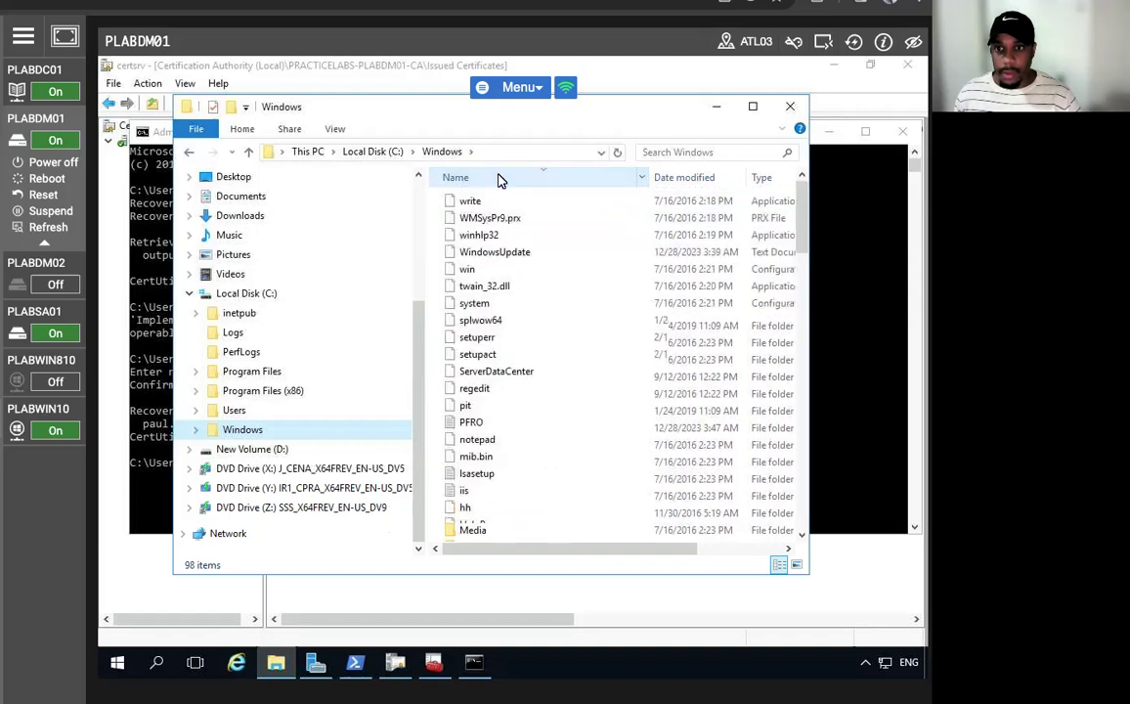
{"action": "left_click", "coordinate": [499, 179]}
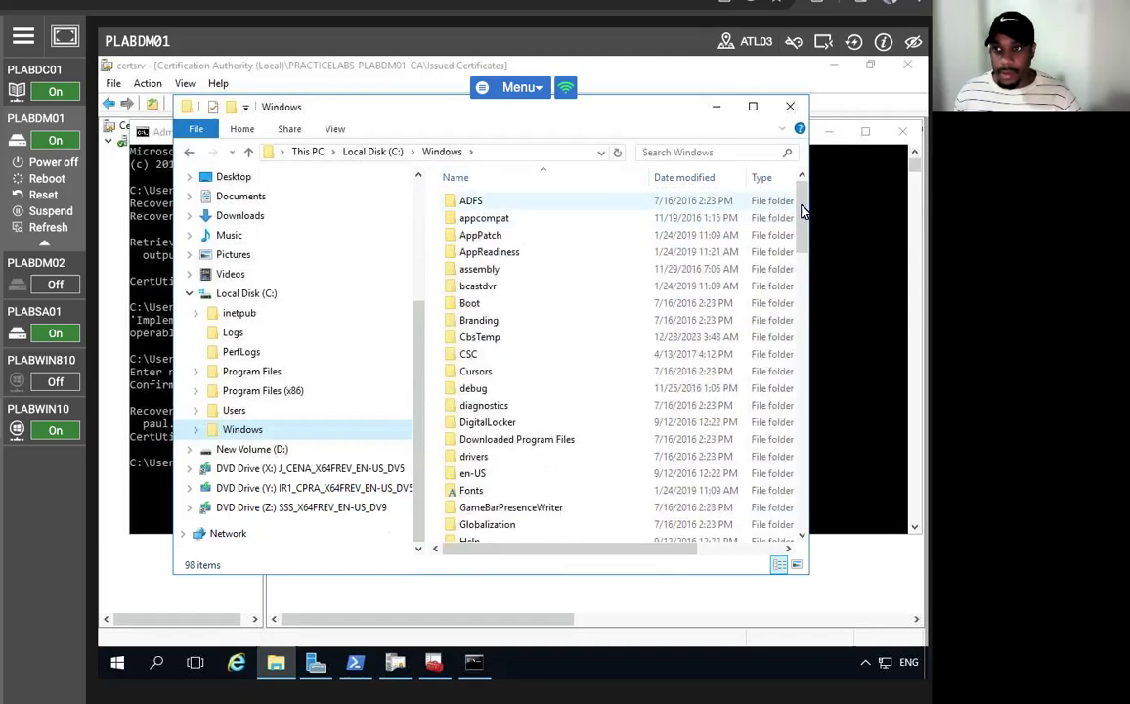
{"action": "scroll", "coordinate": [732, 220], "scroll_direction": "down", "scroll_amount": 20}
{"action": "left_click_drag", "start_coordinate": [782, 494], "coordinate": [790, 407]}
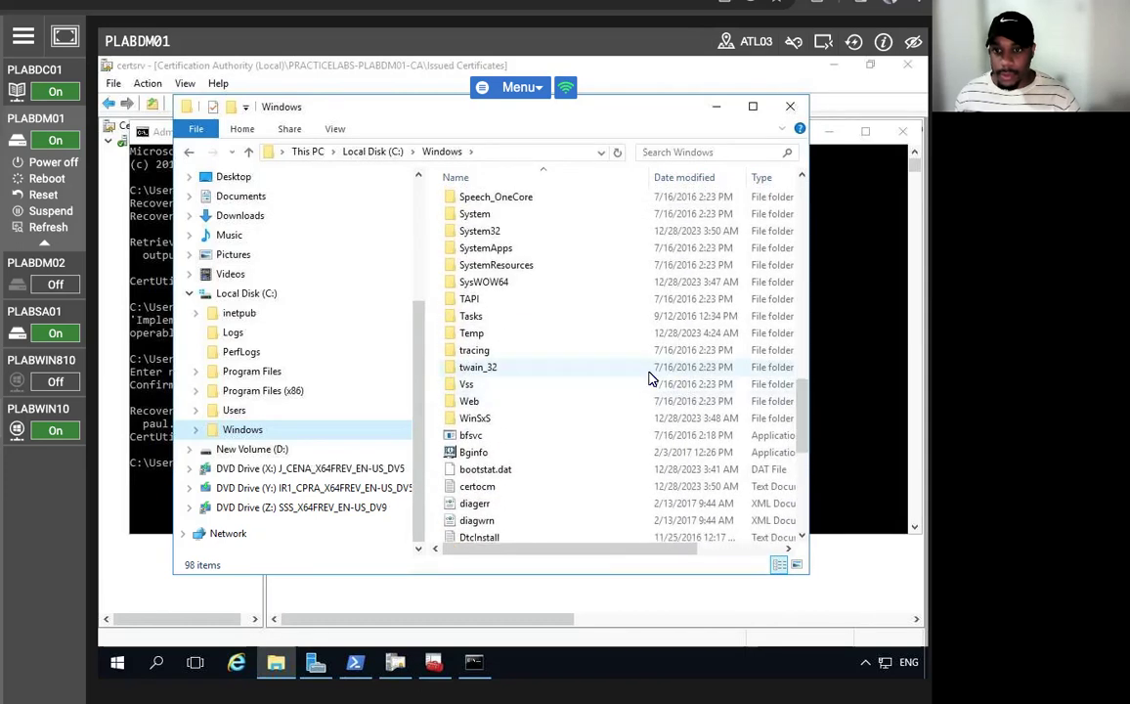
- Open System32, sort it ascending by name, and scroll through the files, selecting pcwrun
{"action": "double_click", "coordinate": [486, 227]}
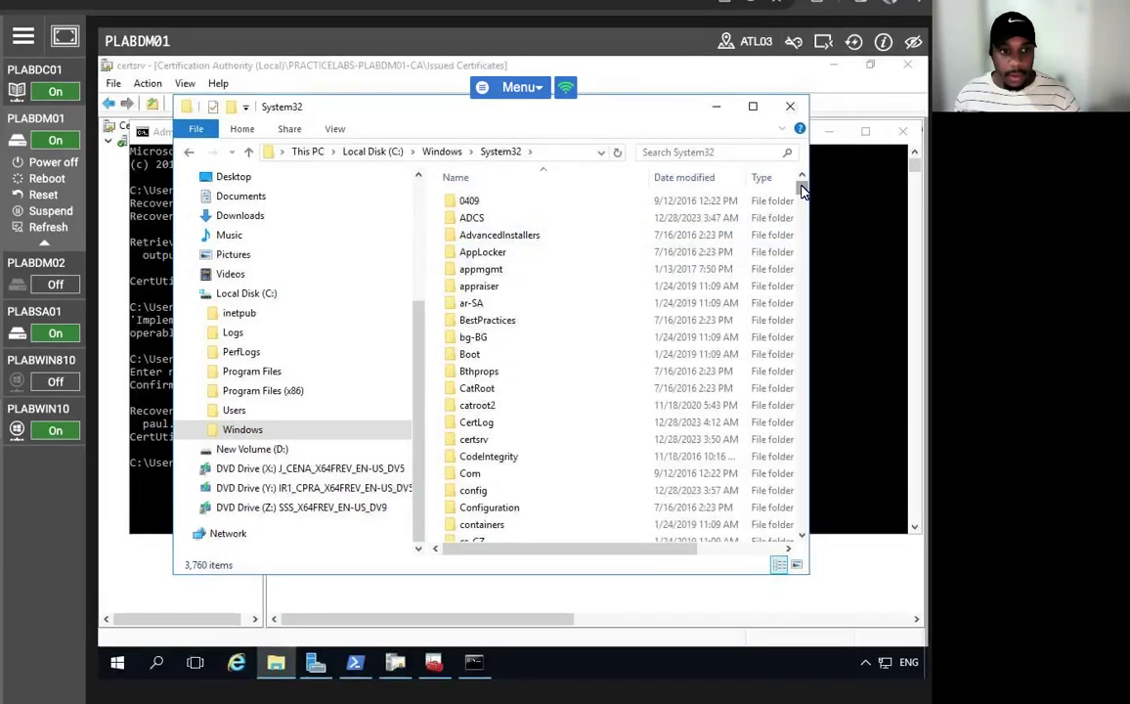
{"action": "left_click_drag", "start_coordinate": [803, 192], "coordinate": [802, 195]}
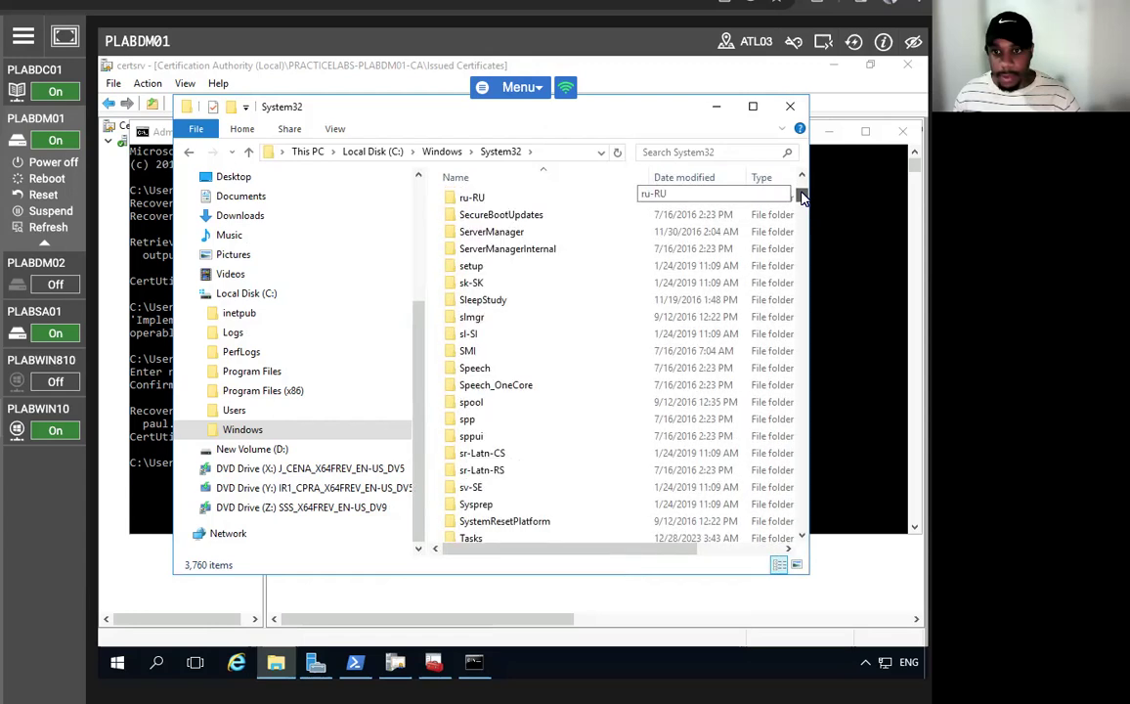
{"action": "left_click", "coordinate": [471, 179]}
{"action": "left_click", "coordinate": [473, 181]}
{"action": "left_click_drag", "start_coordinate": [801, 186], "coordinate": [797, 392]}
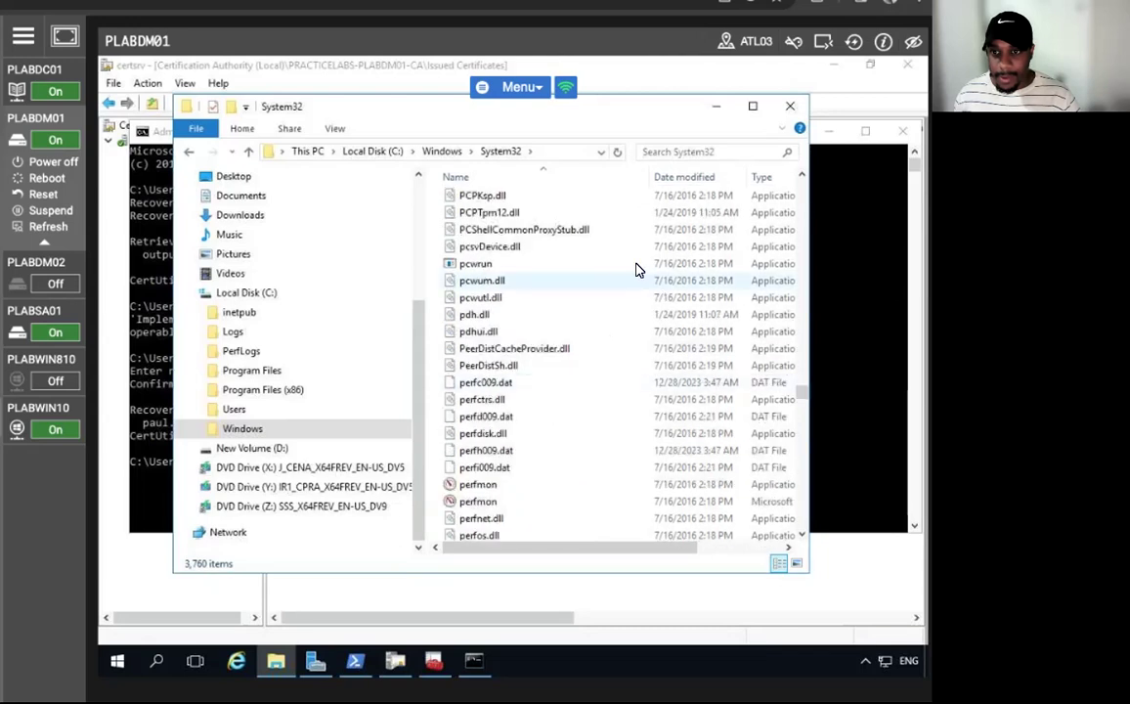
{"action": "left_click", "coordinate": [626, 262]}
{"action": "left_click_drag", "start_coordinate": [802, 177], "coordinate": [802, 177]}
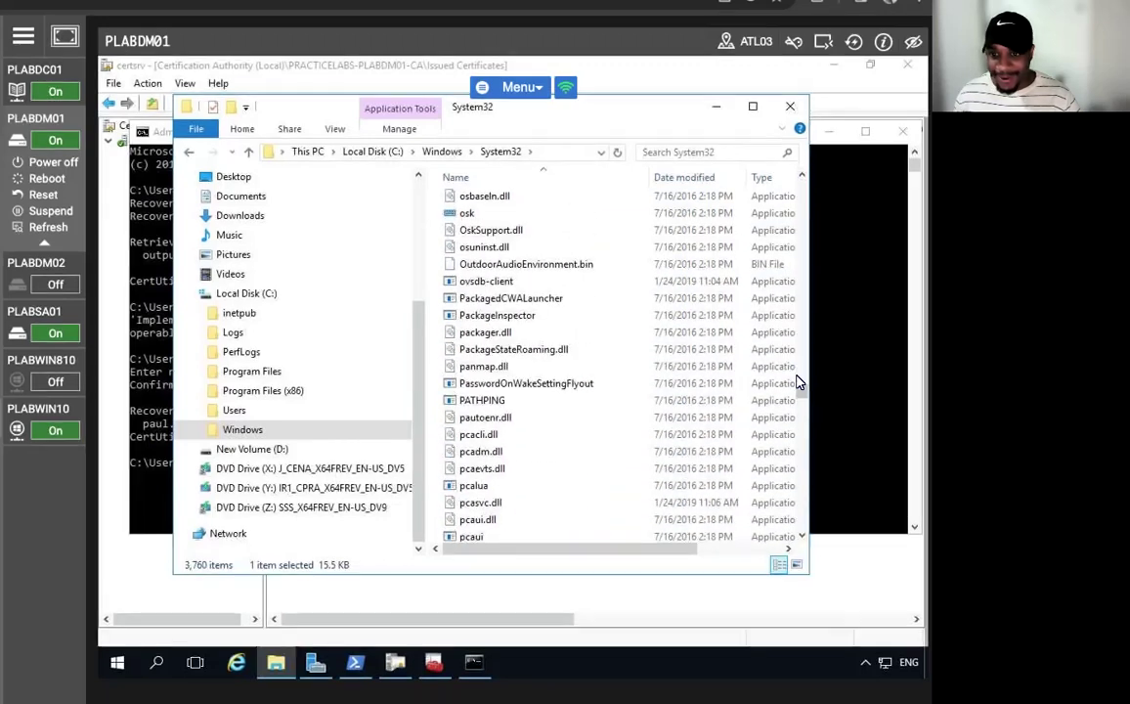
{"action": "left_click_drag", "start_coordinate": [802, 540], "coordinate": [802, 541]}
- Search System32 for 'paul', turn on search indexing, then clear the search
{"action": "left_click", "coordinate": [737, 148]}
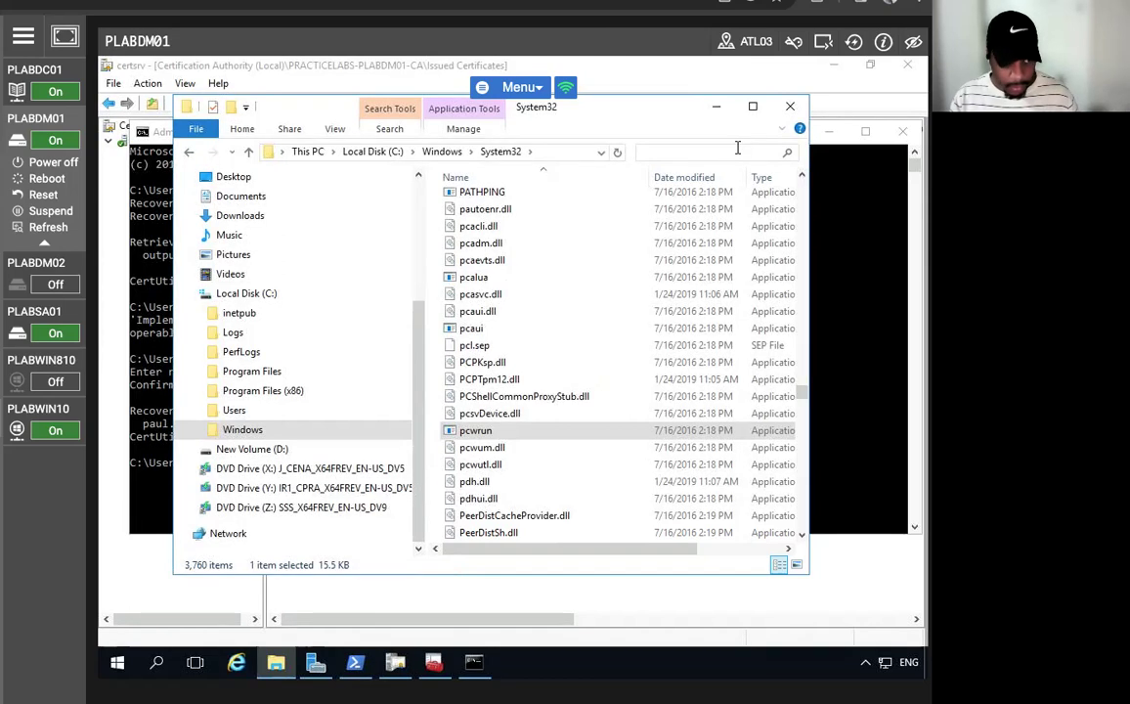
{"action": "type", "text": "paul"}
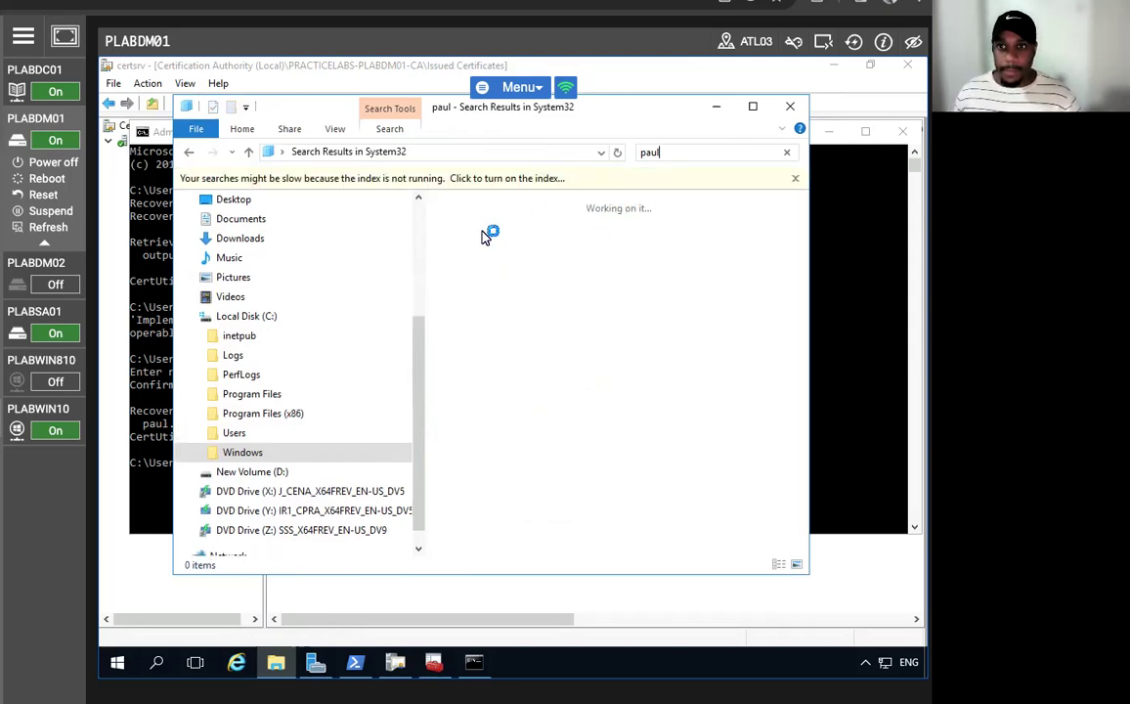
{"action": "left_click", "coordinate": [505, 181]}
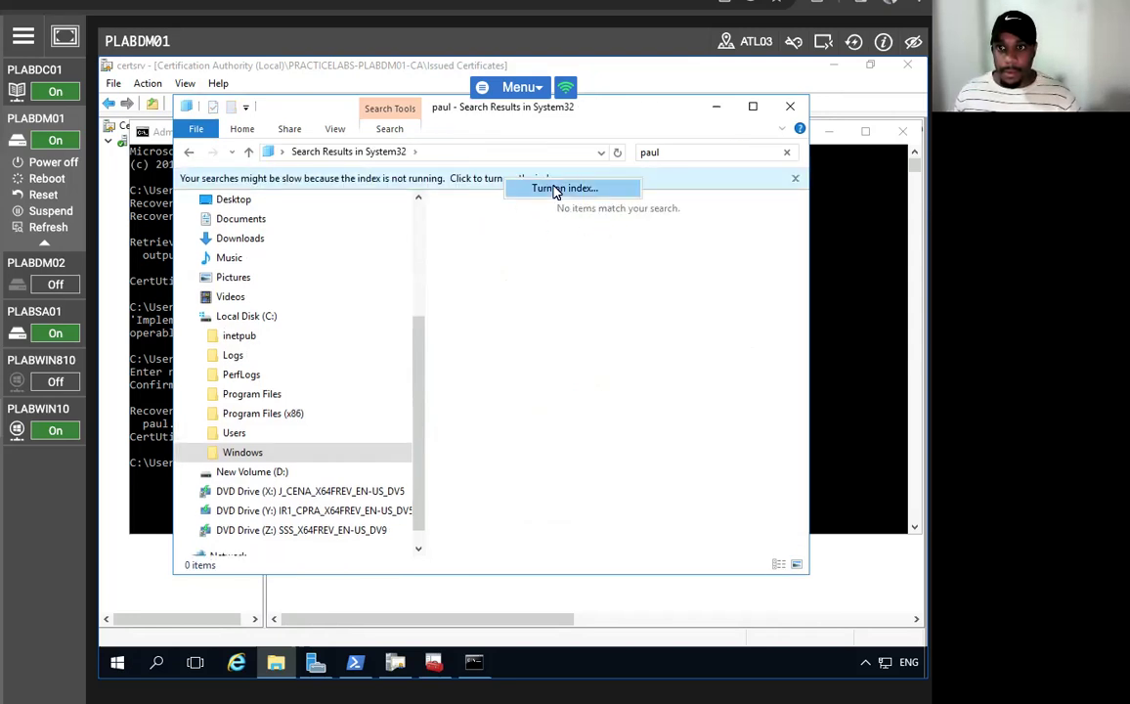
{"action": "left_click", "coordinate": [557, 189]}
{"action": "left_click", "coordinate": [518, 366]}
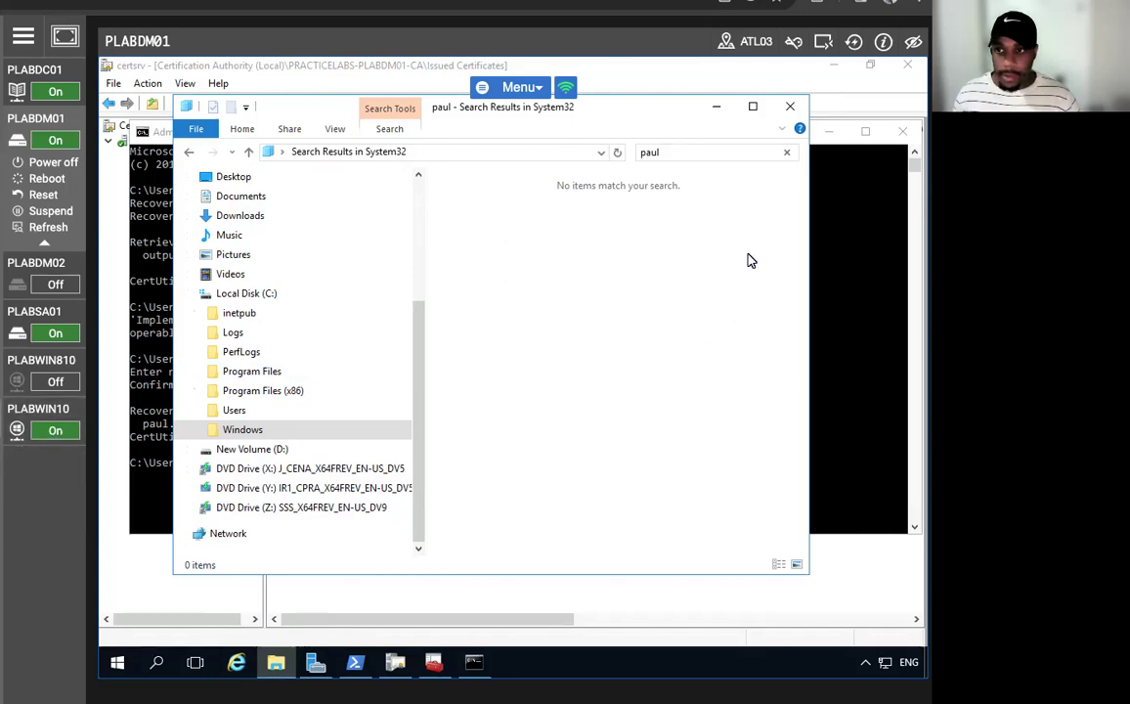
{"action": "left_click", "coordinate": [787, 151]}
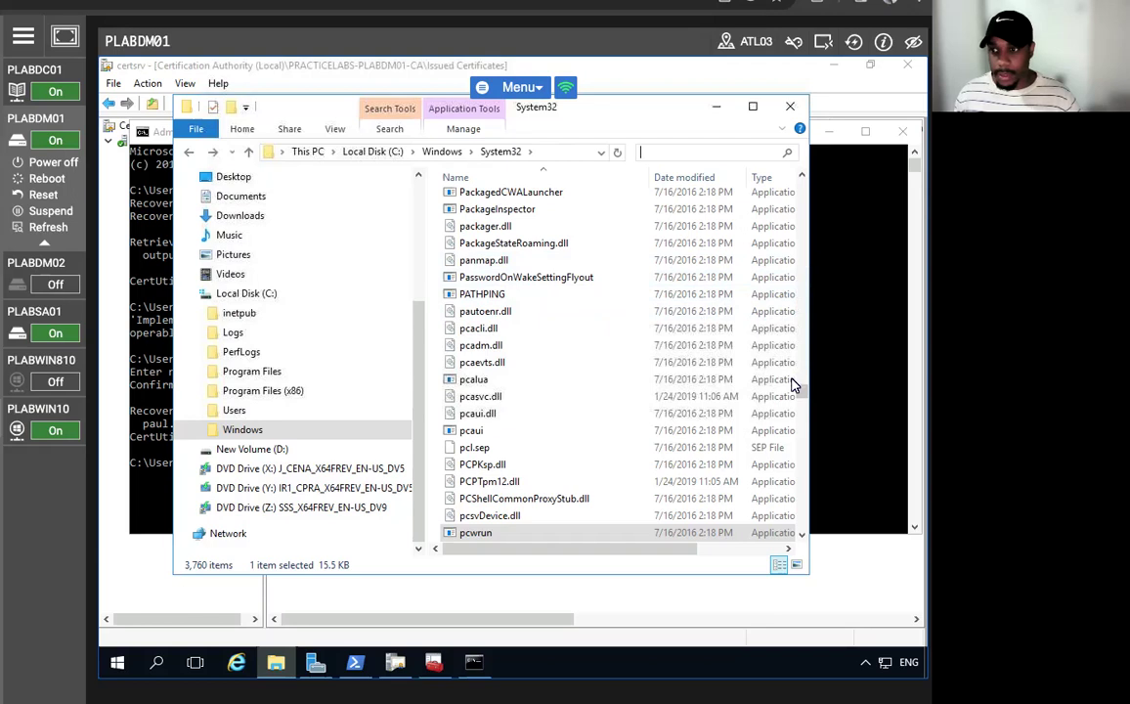
- Maximize Explorer and sort the System32 files by type in reverse order, scrolling through them
{"action": "left_click_drag", "start_coordinate": [801, 397], "coordinate": [802, 363]}
{"action": "left_click", "coordinate": [752, 107]}
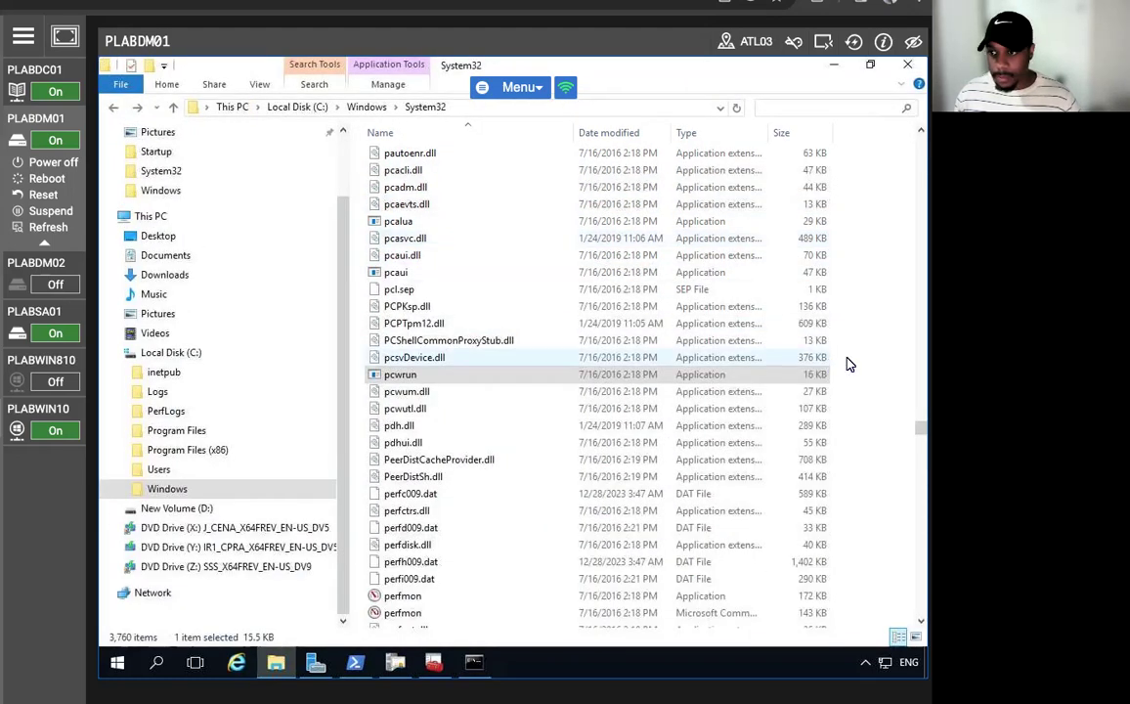
{"action": "scroll", "coordinate": [832, 388], "scroll_direction": "down", "scroll_amount": 20}
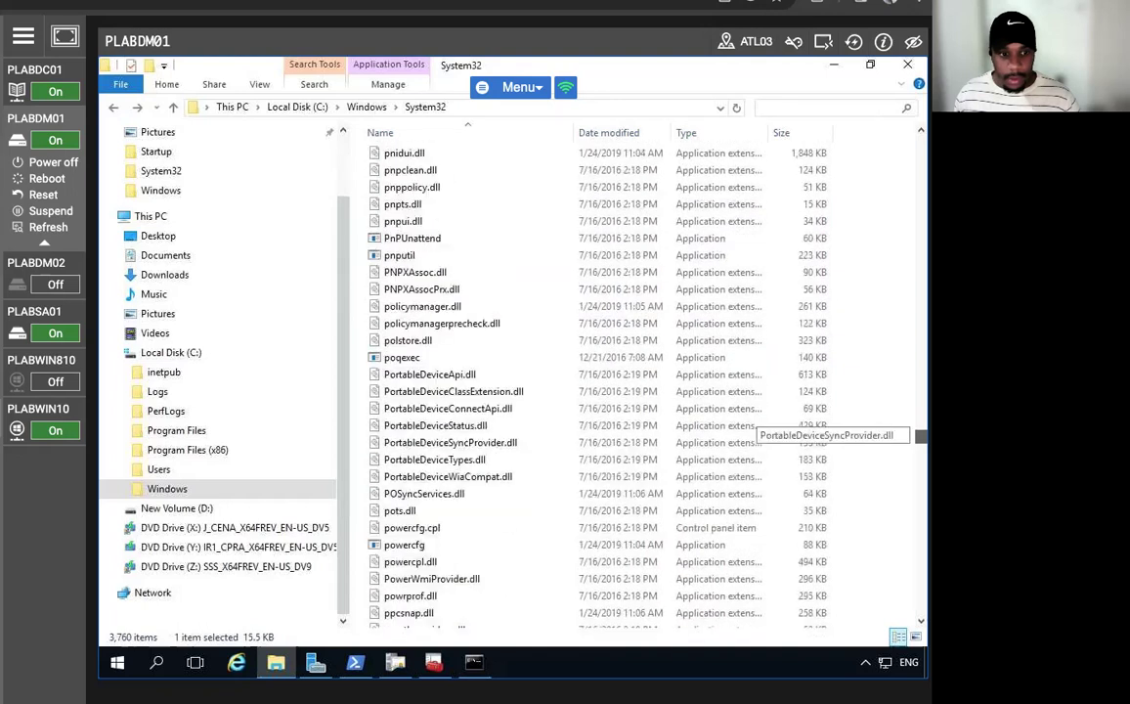
{"action": "left_click", "coordinate": [694, 133]}
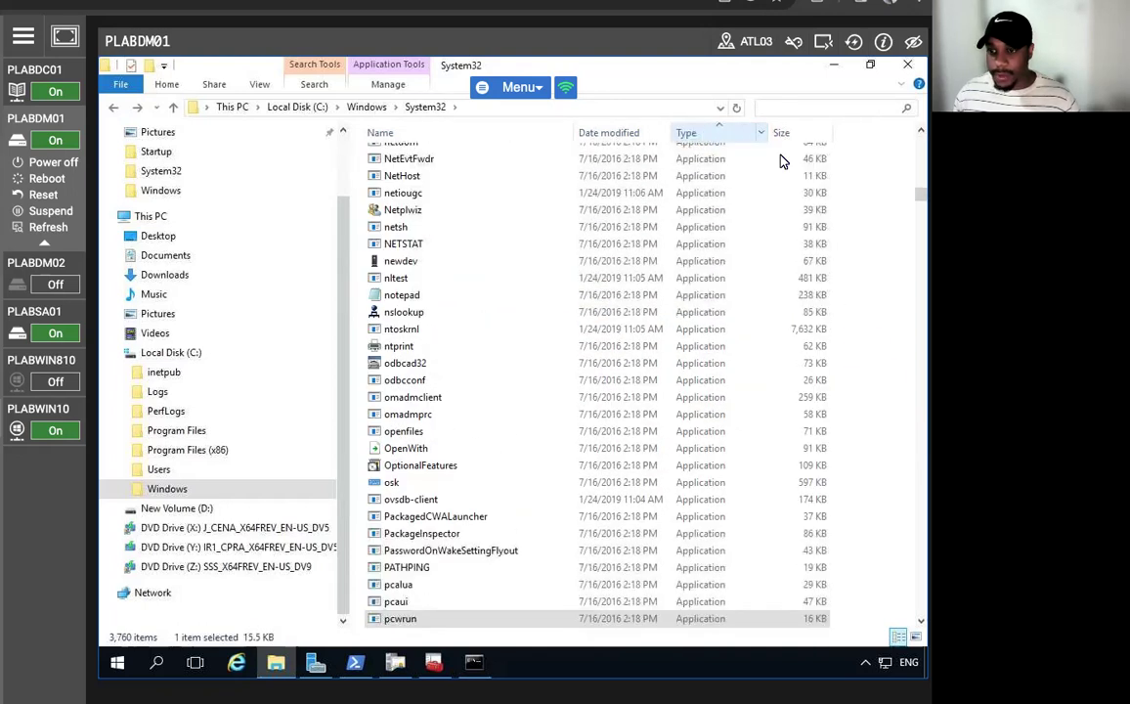
{"action": "scroll", "coordinate": [758, 200], "scroll_direction": "up", "scroll_amount": 20}
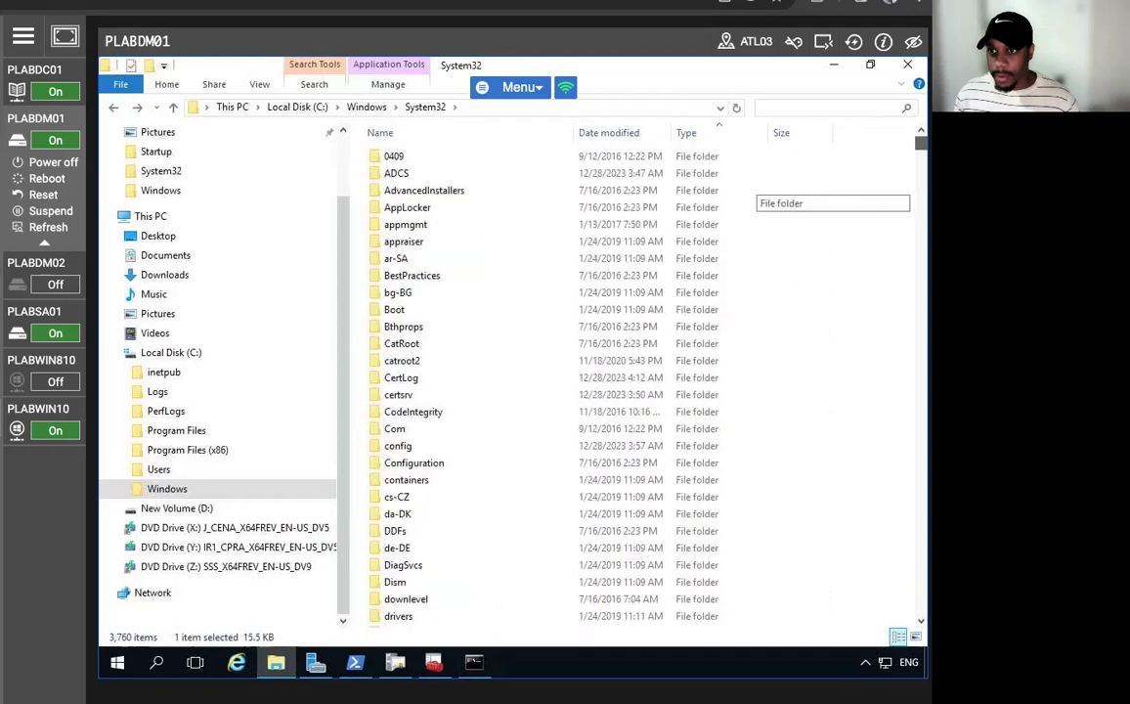
{"action": "left_click", "coordinate": [689, 136]}
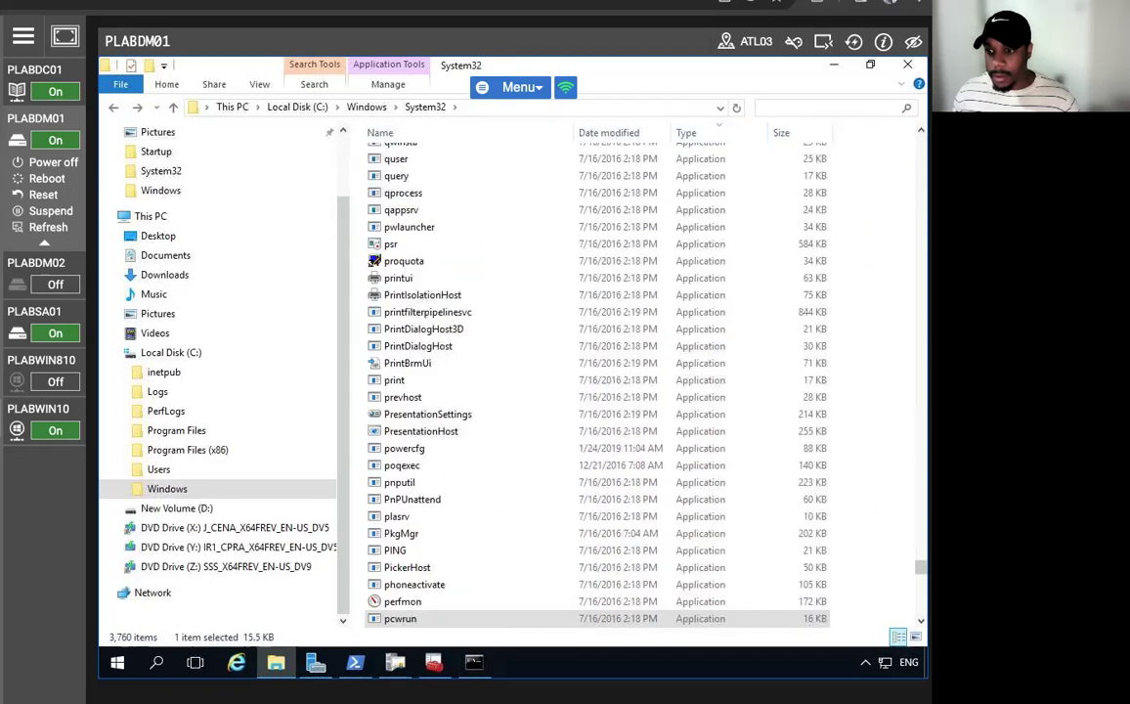
{"action": "scroll", "coordinate": [597, 381], "scroll_direction": "up", "scroll_amount": 10}
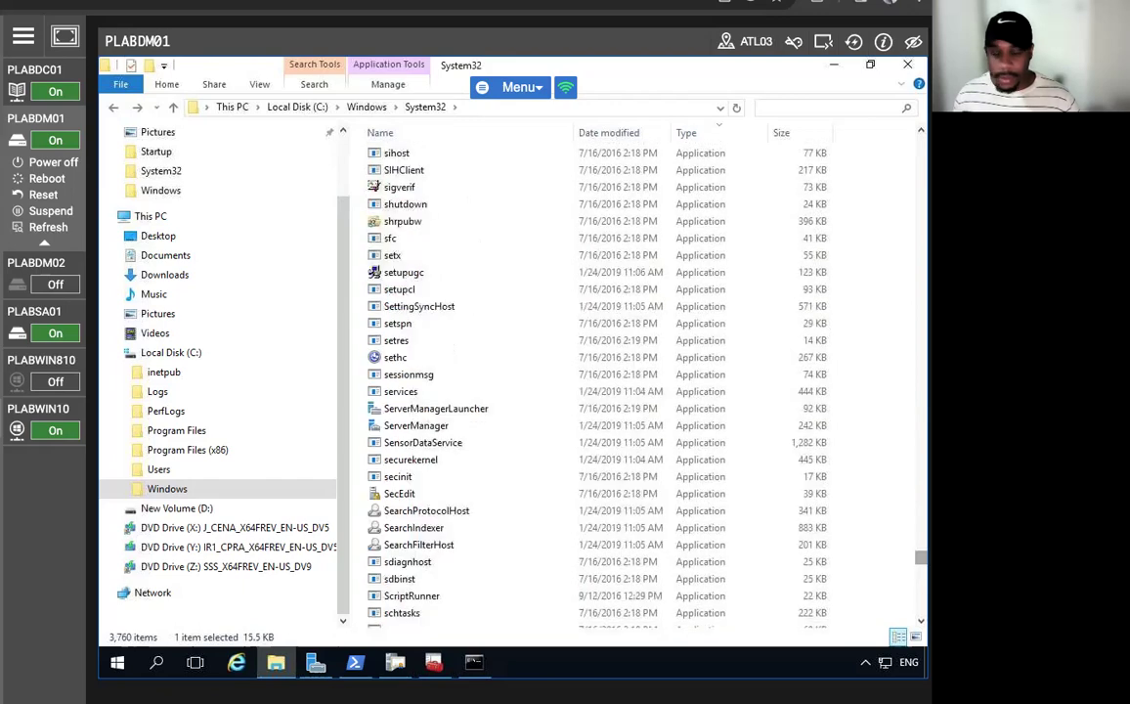
{"action": "scroll", "coordinate": [753, 545], "scroll_direction": "up", "scroll_amount": 15}
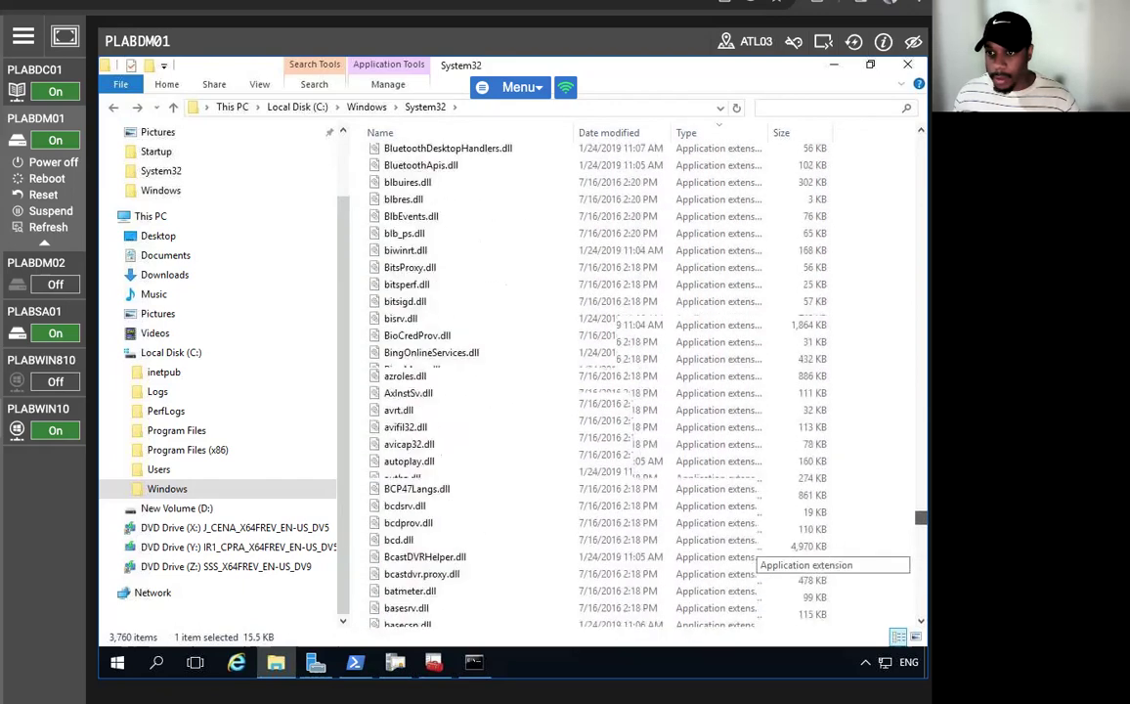
{"action": "scroll", "coordinate": [753, 545], "scroll_direction": "up", "scroll_amount": 15}
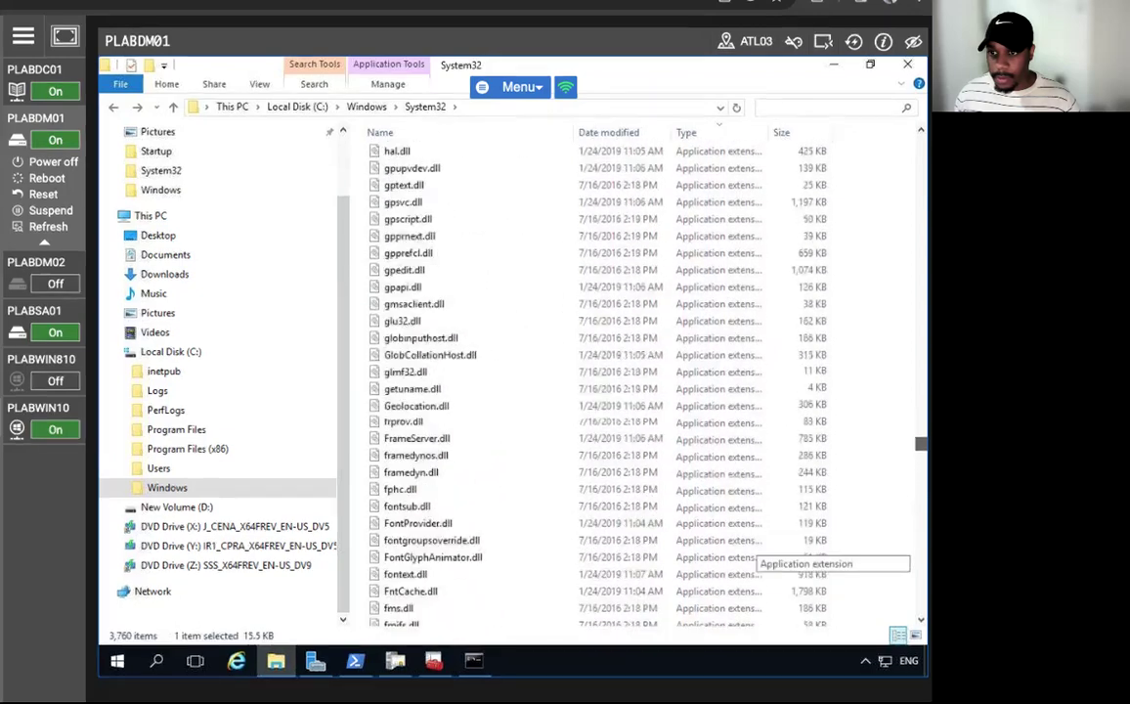
{"action": "scroll", "coordinate": [752, 545], "scroll_direction": "up", "scroll_amount": 15}
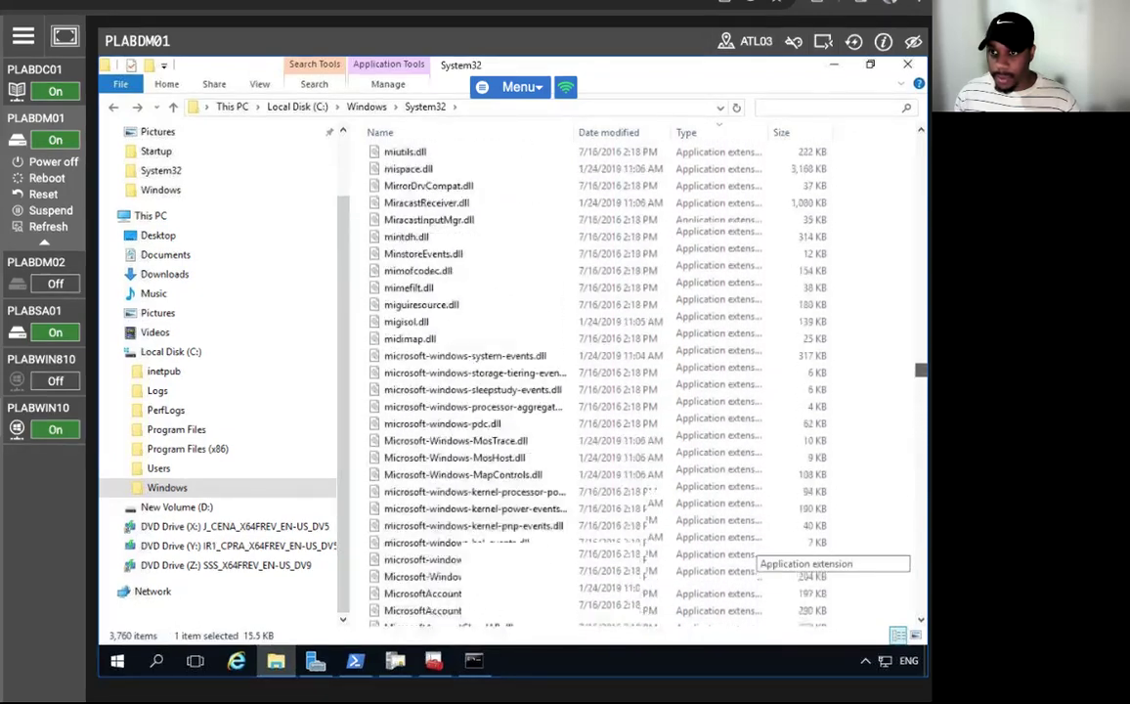
{"action": "scroll", "coordinate": [753, 545], "scroll_direction": "up", "scroll_amount": 15}
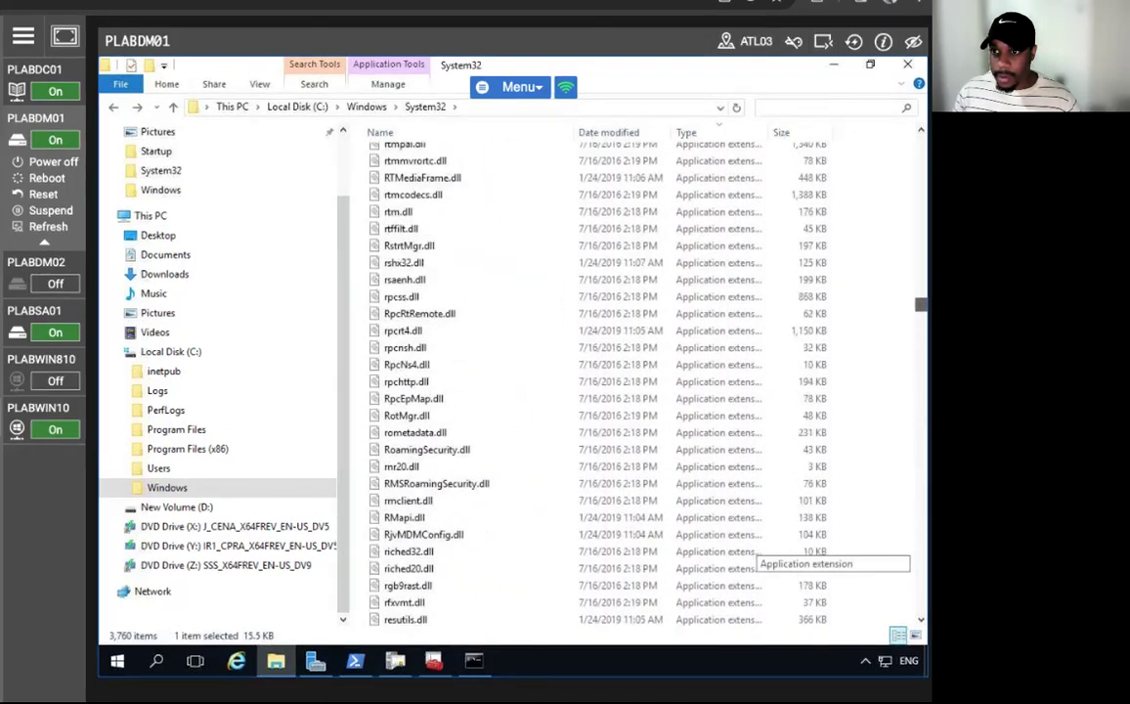
{"action": "scroll", "coordinate": [753, 545], "scroll_direction": "up", "scroll_amount": 15}
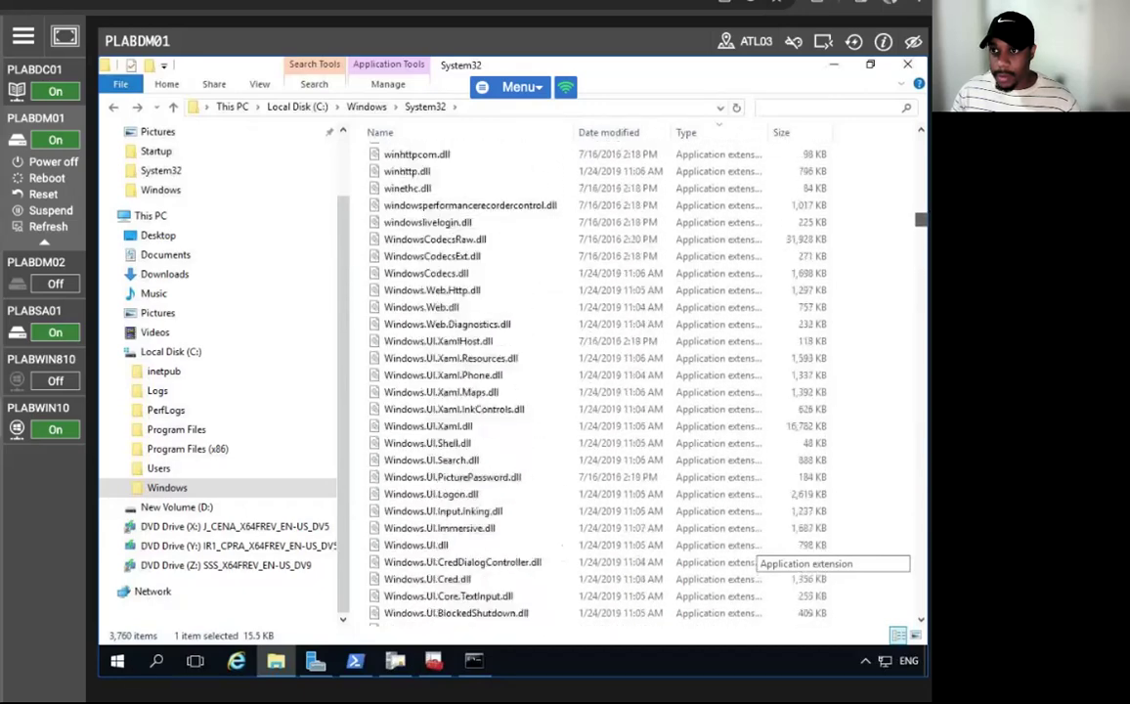
{"action": "scroll", "coordinate": [752, 546], "scroll_direction": "up", "scroll_amount": 12}
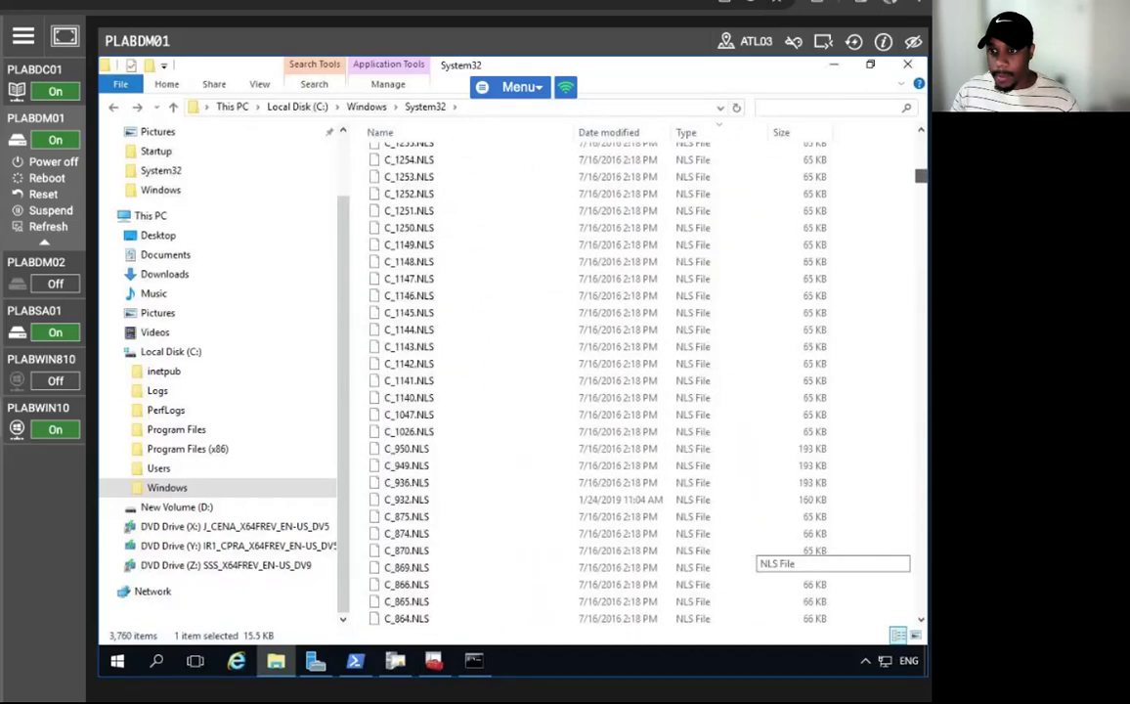
{"action": "scroll", "coordinate": [753, 546], "scroll_direction": "down", "scroll_amount": 10}
{"action": "scroll", "coordinate": [753, 545], "scroll_direction": "up", "scroll_amount": 10}
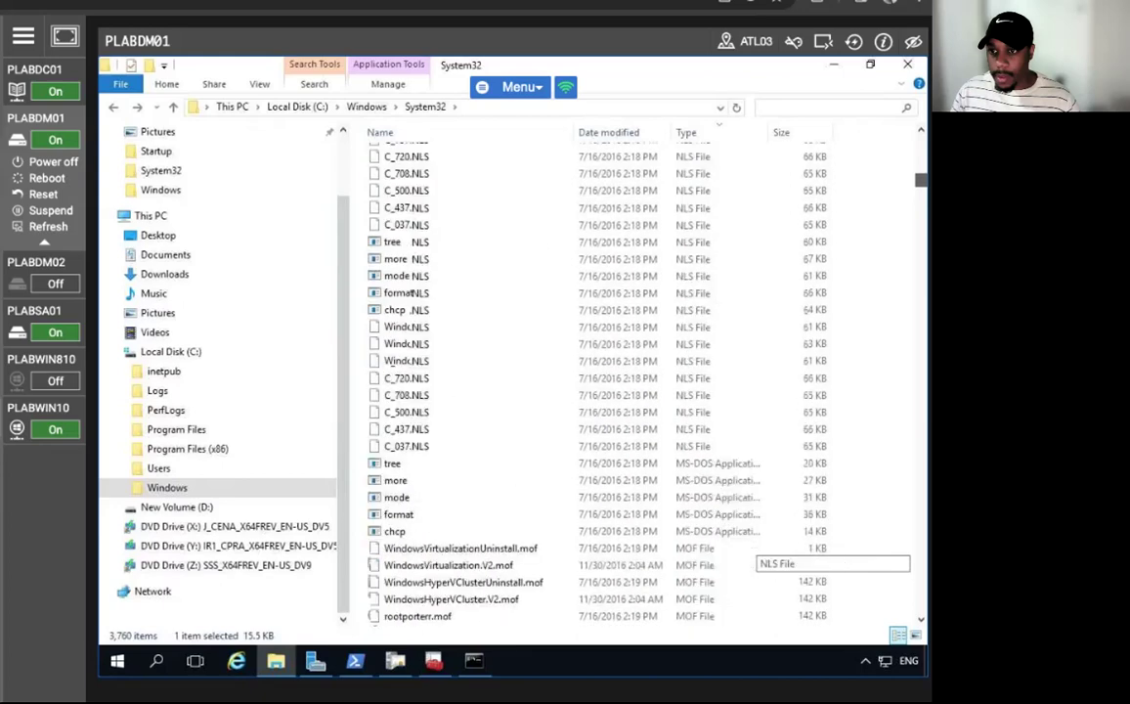
{"action": "scroll", "coordinate": [753, 546], "scroll_direction": "up", "scroll_amount": 15}
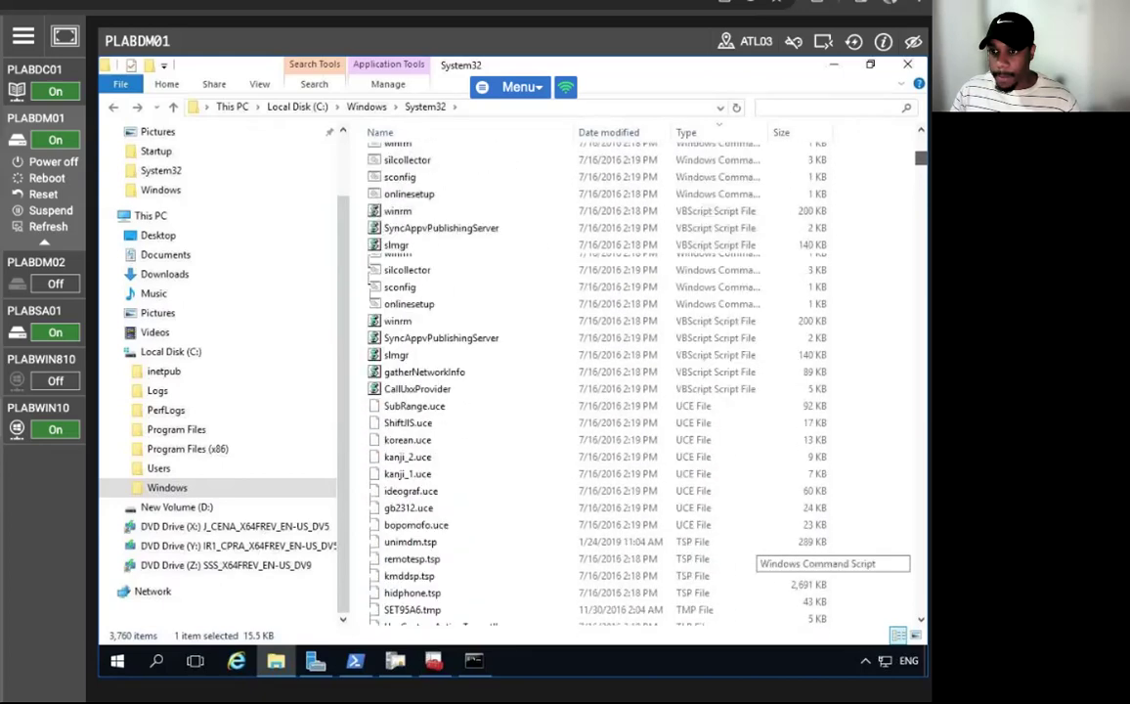
{"action": "scroll", "coordinate": [753, 546], "scroll_direction": "down", "scroll_amount": 7}
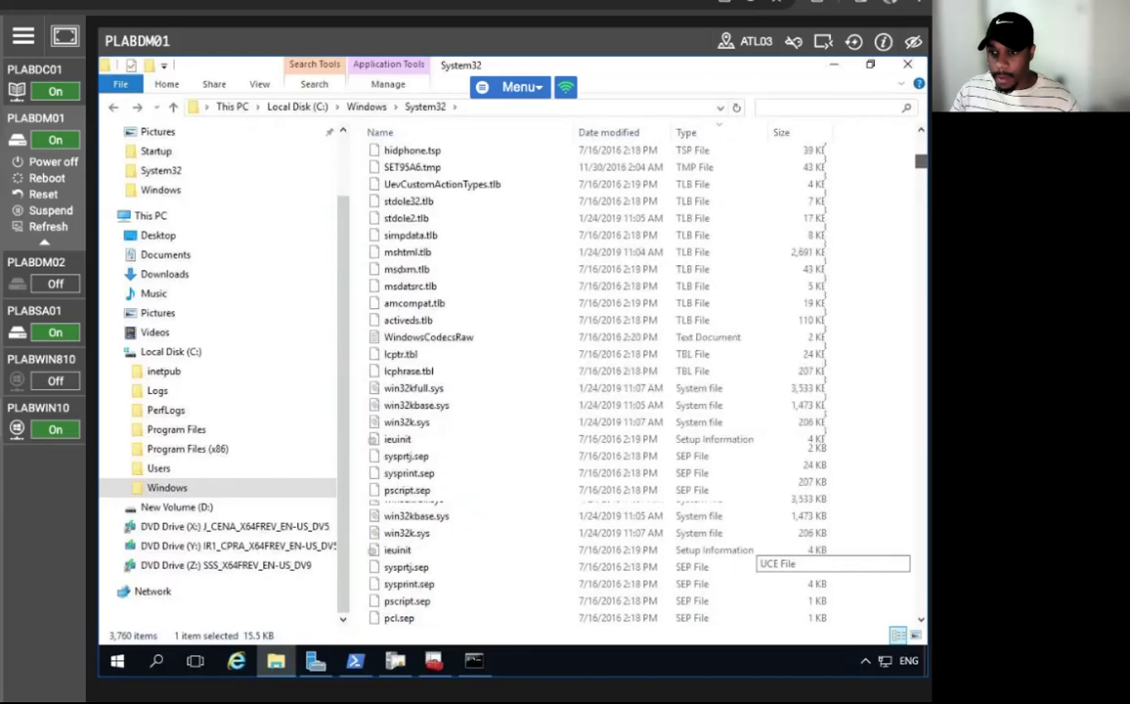
{"action": "scroll", "coordinate": [753, 546], "scroll_direction": "down", "scroll_amount": 11}
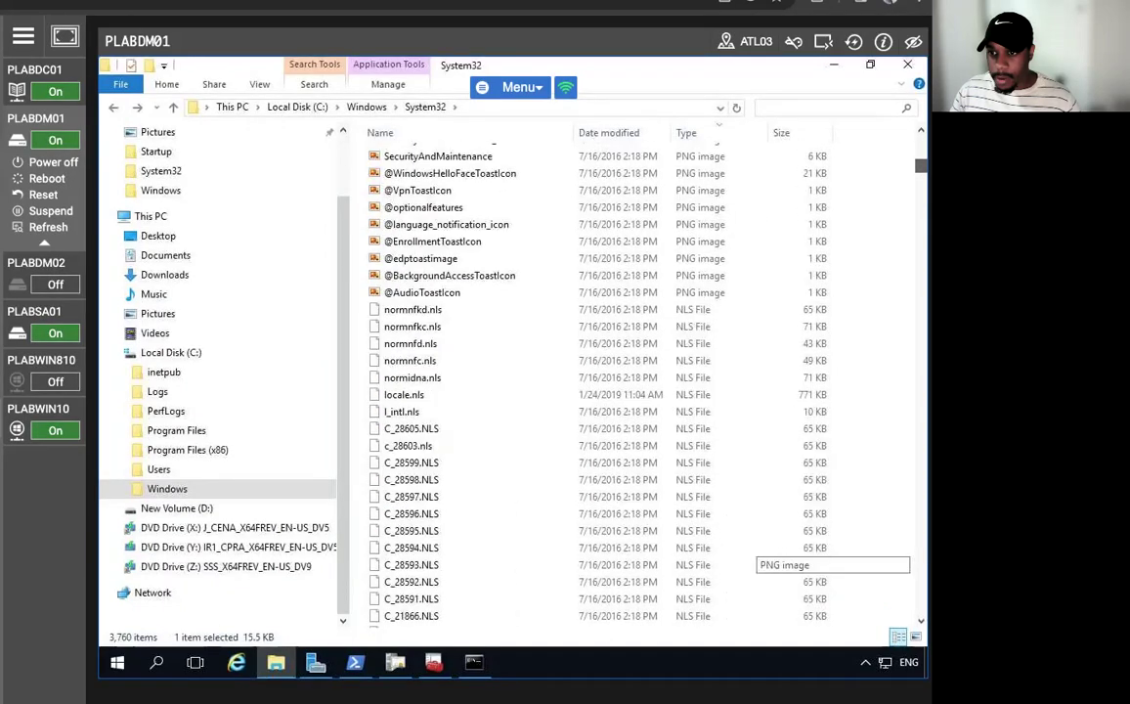
{"action": "left_click", "coordinate": [738, 293]}
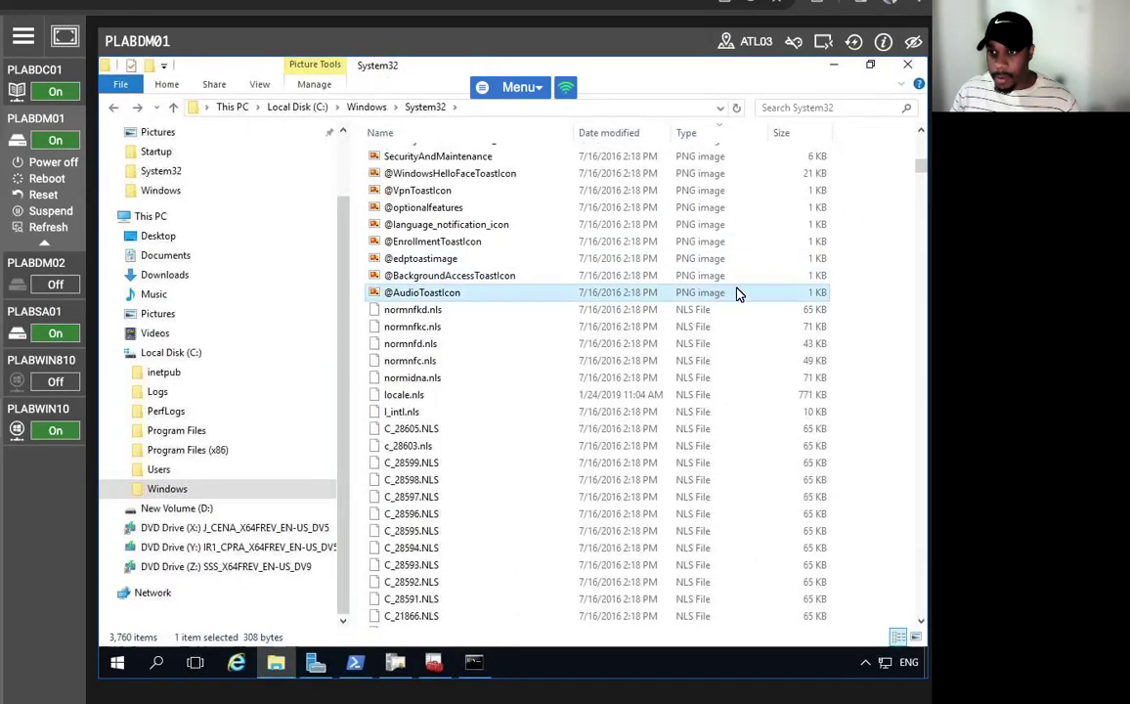
{"action": "key", "text": "Up"}
{"action": "key", "text": "Up"}
{"action": "key", "text": "Up"}
{"action": "key", "text": "Up"}
{"action": "key", "text": "Up"}
{"action": "key", "text": "Up"}
{"action": "key", "text": "Up"}
{"action": "key", "text": "Up"}
{"action": "key", "text": "Up"}
{"action": "key", "text": "Up"}
{"action": "key", "text": "Up"}
{"action": "key", "text": "Up"}
{"action": "key", "text": "Up"}
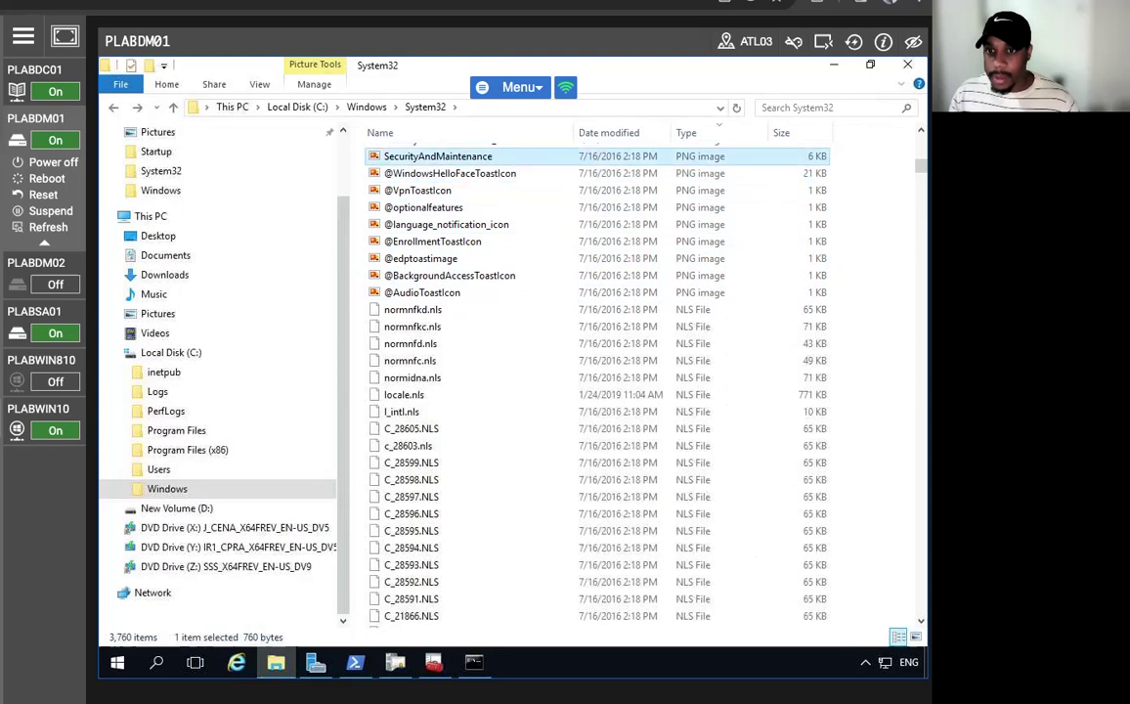
{"action": "key", "text": "Up"}
{"action": "key", "text": "Up"}
{"action": "key", "text": "Up"}
{"action": "key", "text": "Up"}
{"action": "key", "text": "Up"}
{"action": "key", "text": "Up"}
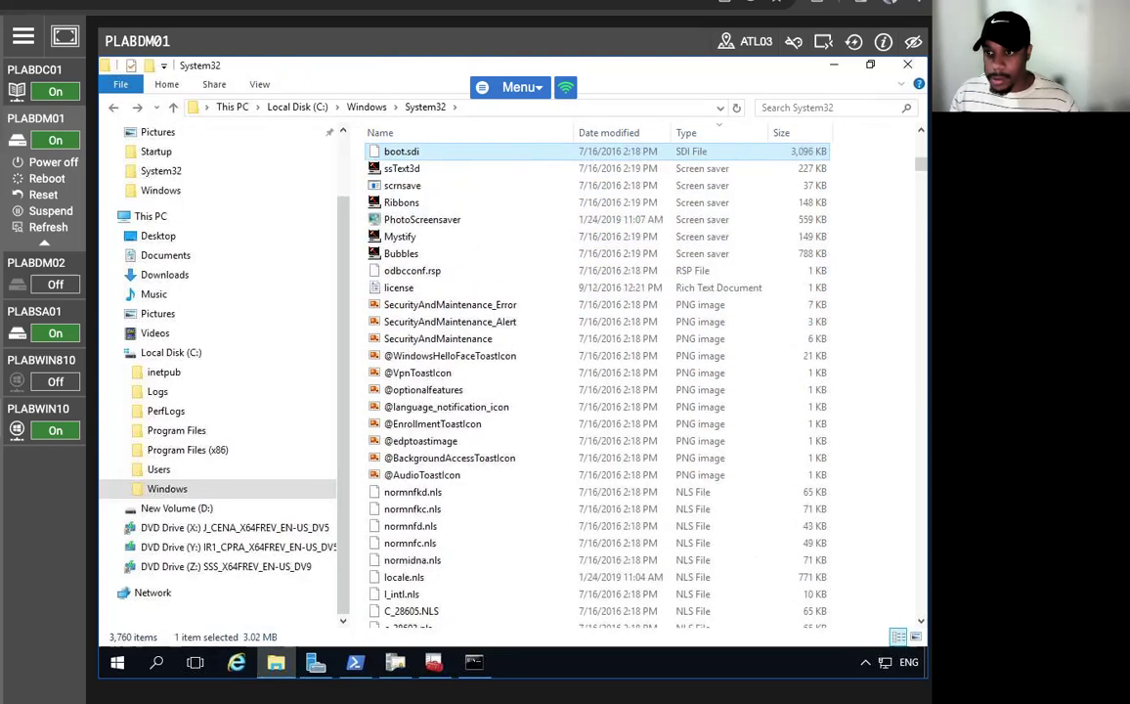
{"action": "key", "text": "Up"}
{"action": "key", "text": "Up"}
{"action": "key", "text": "Up"}
{"action": "key", "text": "Up"}
{"action": "key", "text": "Up"}
{"action": "key", "text": "Up"}
{"action": "key", "text": "Up"}
{"action": "key", "text": "Up"}
{"action": "key", "text": "Up"}
{"action": "key", "text": "Up"}
{"action": "key", "text": "Up"}
{"action": "key", "text": "Up"}
{"action": "key", "text": "Up"}
{"action": "key", "text": "Up"}
{"action": "key", "text": "Up"}
{"action": "key", "text": "Up"}
{"action": "key", "text": "Up"}
{"action": "key", "text": "Up"}
{"action": "key", "text": "Up"}
{"action": "key", "text": "Up"}
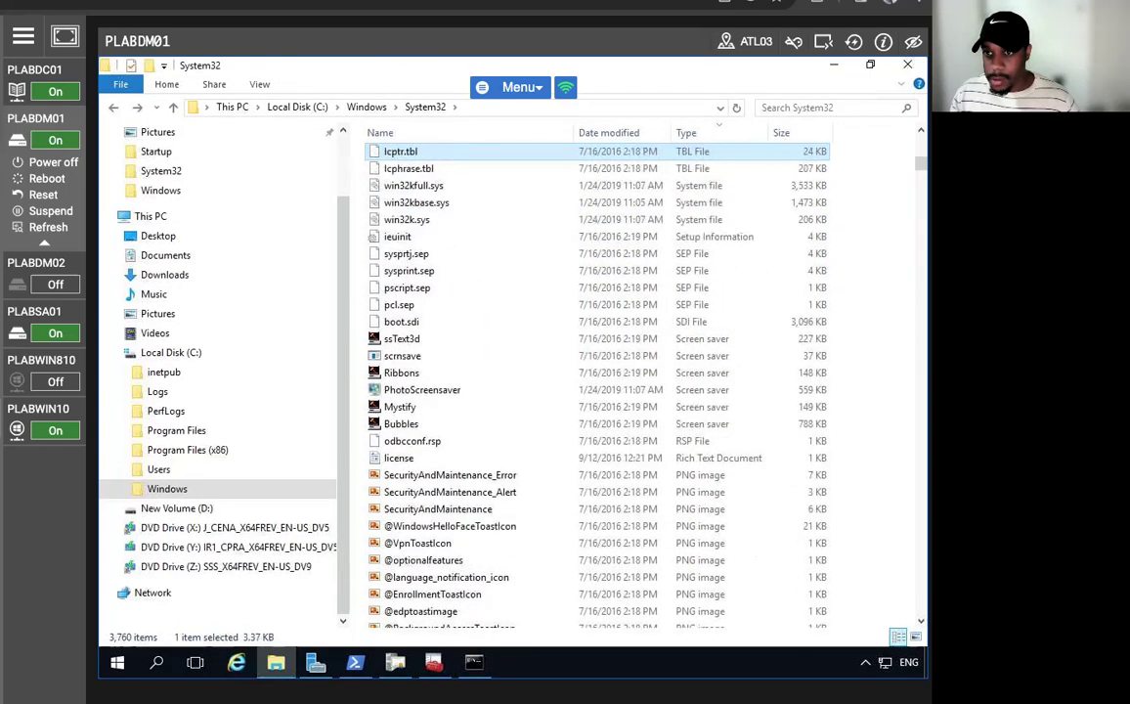
{"action": "key", "text": "Up"}
{"action": "key", "text": "Up"}
{"action": "key", "text": "Up"}
{"action": "key", "text": "Up"}
{"action": "key", "text": "Up"}
{"action": "key", "text": "Up"}
{"action": "key", "text": "Up"}
{"action": "key", "text": "Up"}
{"action": "key", "text": "Up"}
{"action": "key", "text": "Up"}
{"action": "key", "text": "Up"}
{"action": "key", "text": "Up"}
{"action": "key", "text": "Up"}
{"action": "key", "text": "Up"}
{"action": "key", "text": "Up"}
{"action": "key", "text": "Up"}
{"action": "key", "text": "Up"}
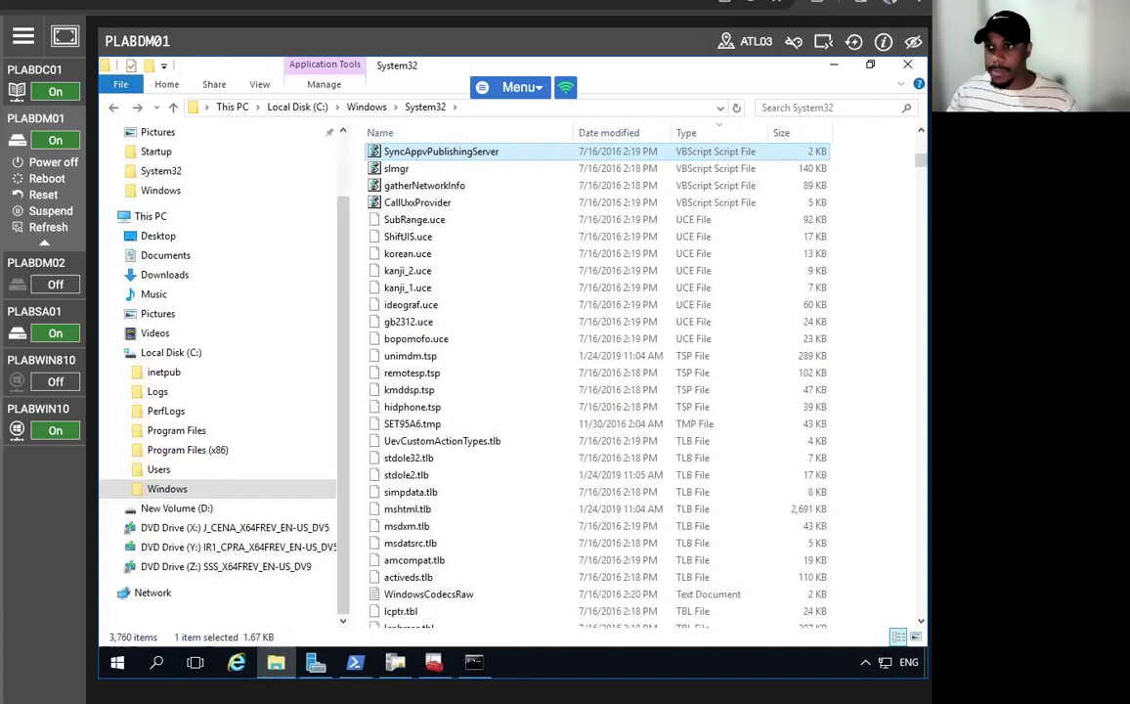
{"action": "scroll", "coordinate": [636, 381], "scroll_direction": "up", "scroll_amount": 20}
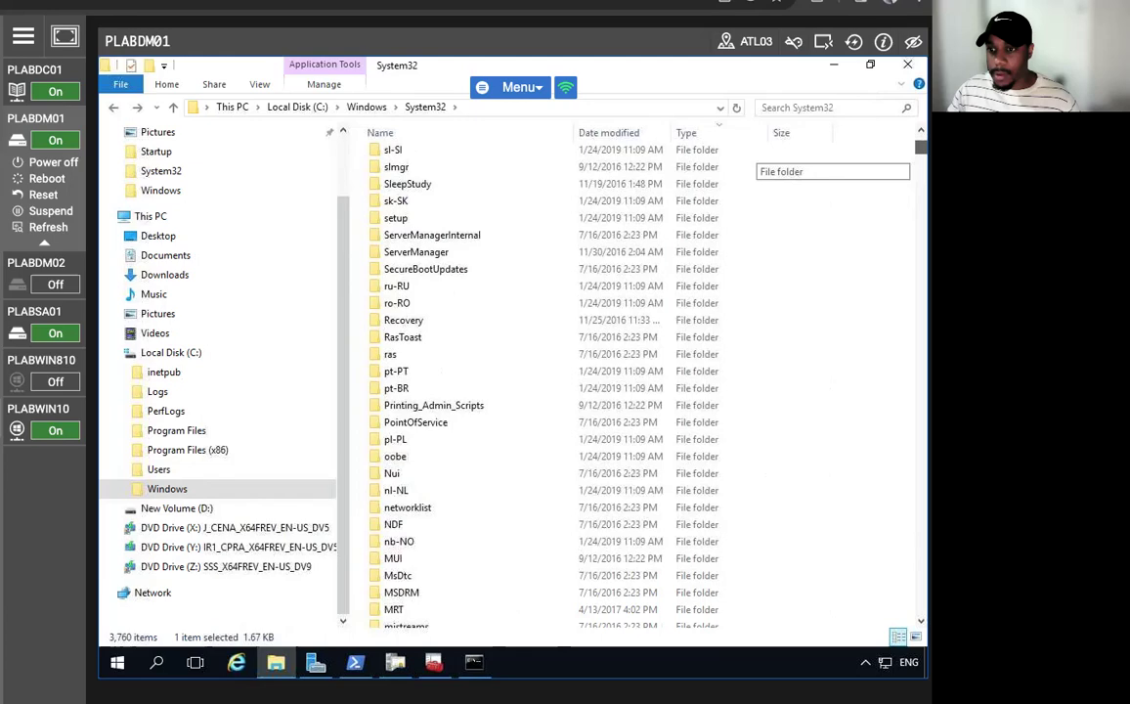
{"action": "scroll", "coordinate": [635, 381], "scroll_direction": "down", "scroll_amount": 20}
{"action": "scroll", "coordinate": [636, 381], "scroll_direction": "up", "scroll_amount": 7}
{"action": "scroll", "coordinate": [636, 381], "scroll_direction": "up", "scroll_amount": 20}
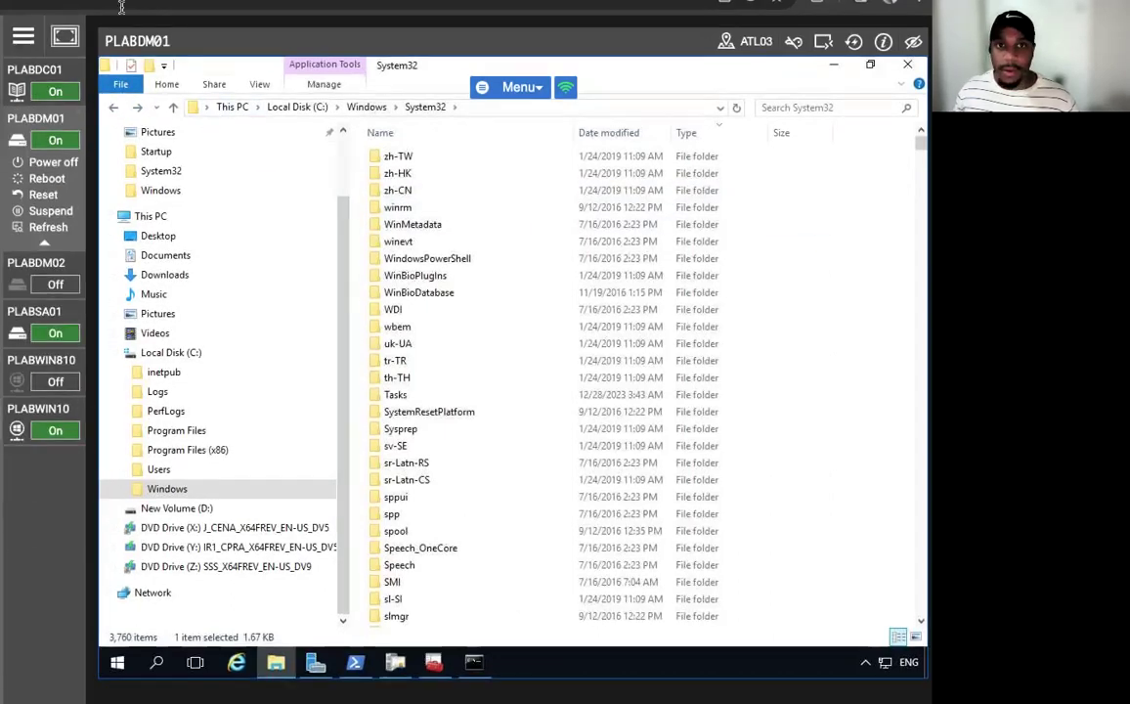
- Go to the root of C:, dismiss the network timeout error, and copy the adminKRA file
{"action": "left_click", "coordinate": [297, 106]}
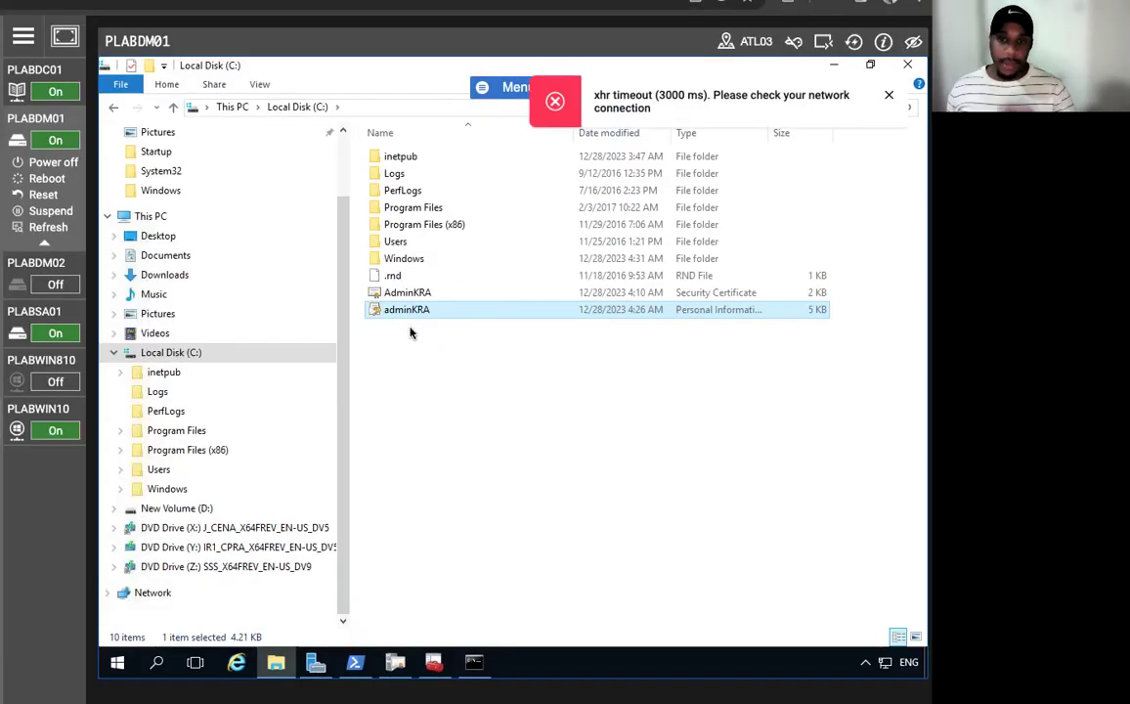
{"action": "left_click", "coordinate": [887, 96]}
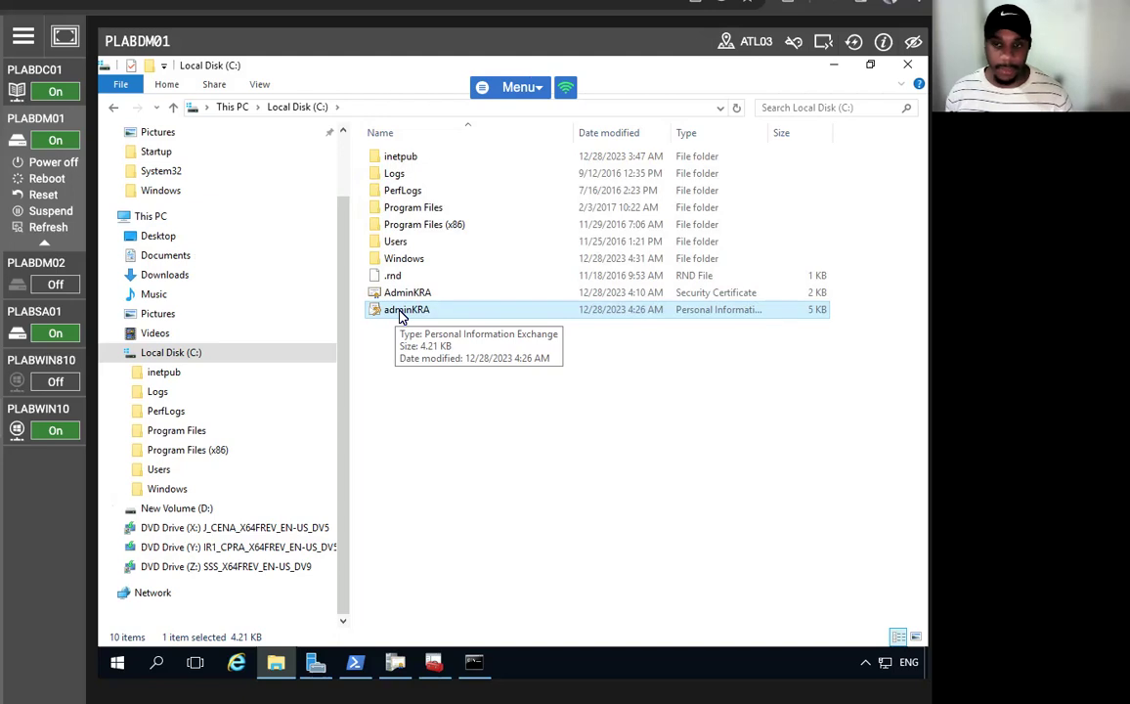
{"action": "right_click", "coordinate": [400, 313]}
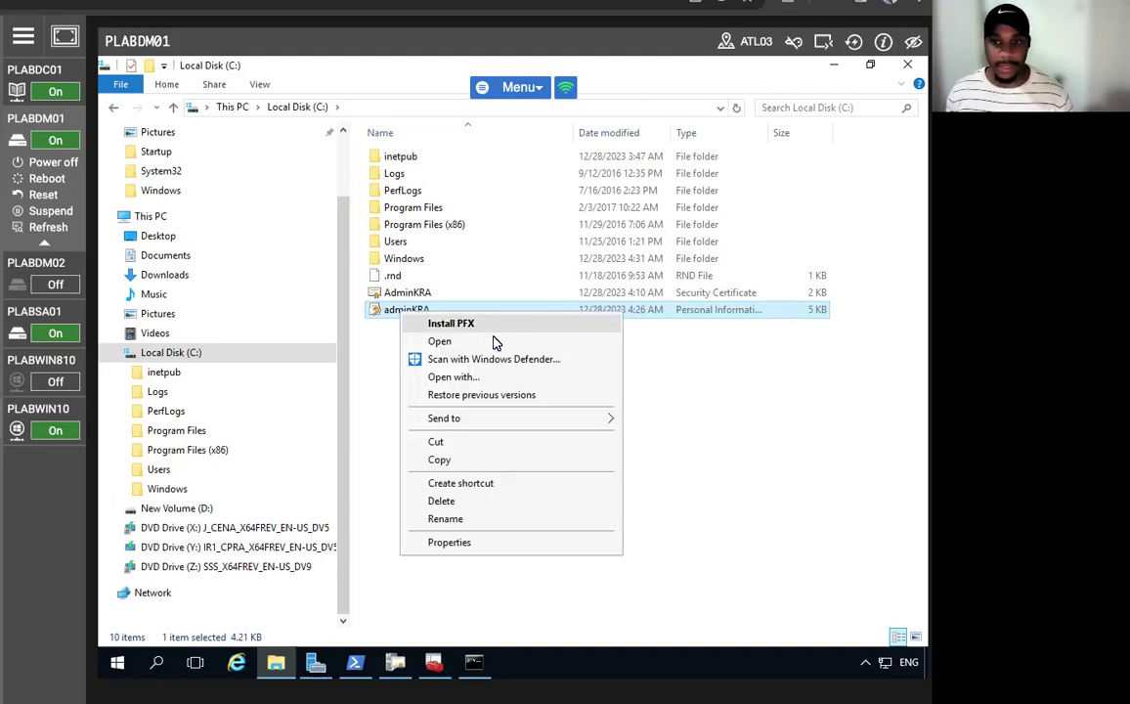
{"action": "left_click", "coordinate": [460, 463]}
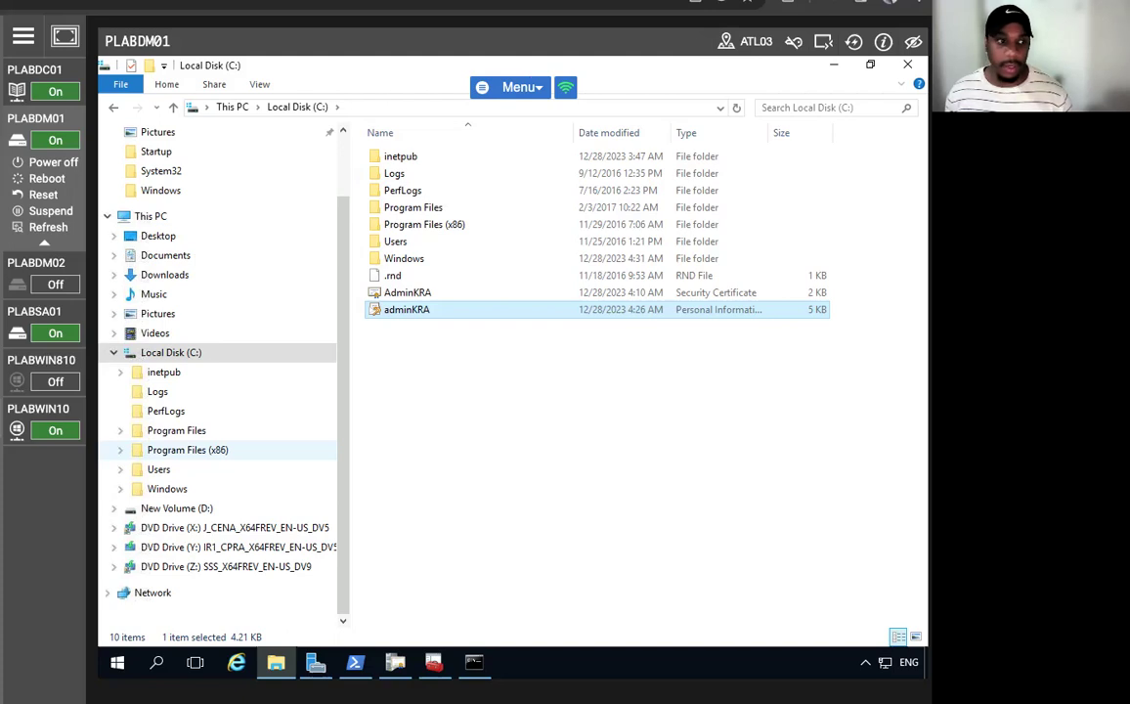
- Create a new folder named paulwestin on the C: drive
{"action": "left_click", "coordinate": [517, 417]}
{"action": "right_click", "coordinate": [516, 415]}
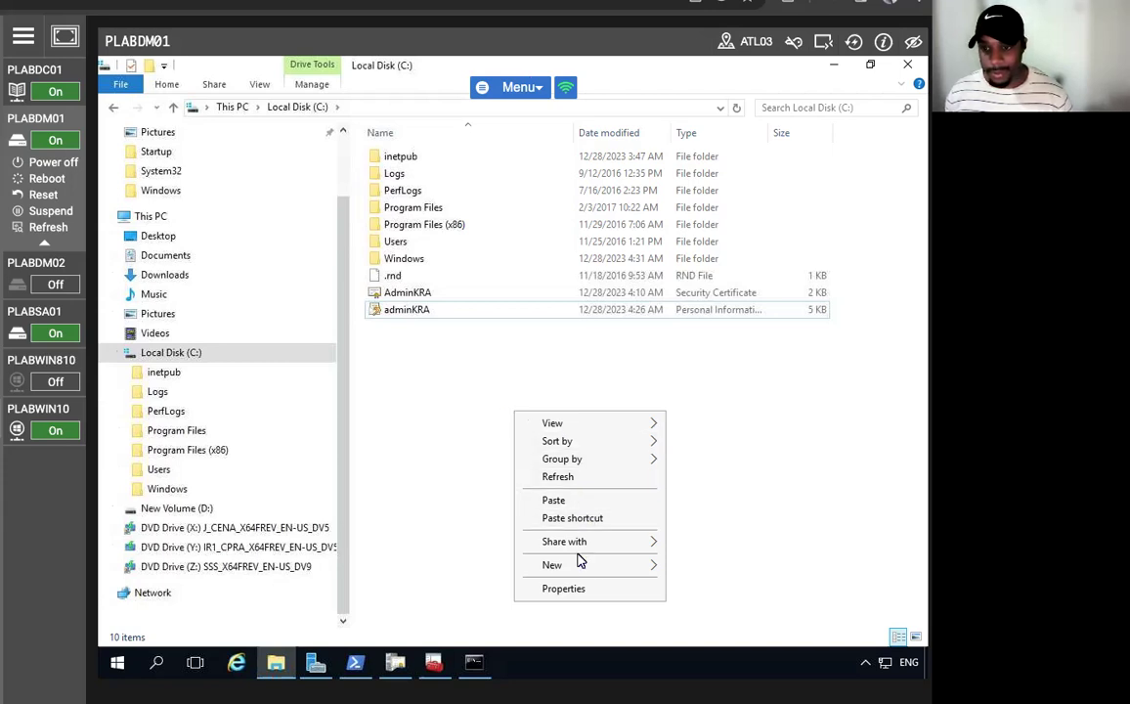
{"action": "mouse_move", "coordinate": [579, 567]}
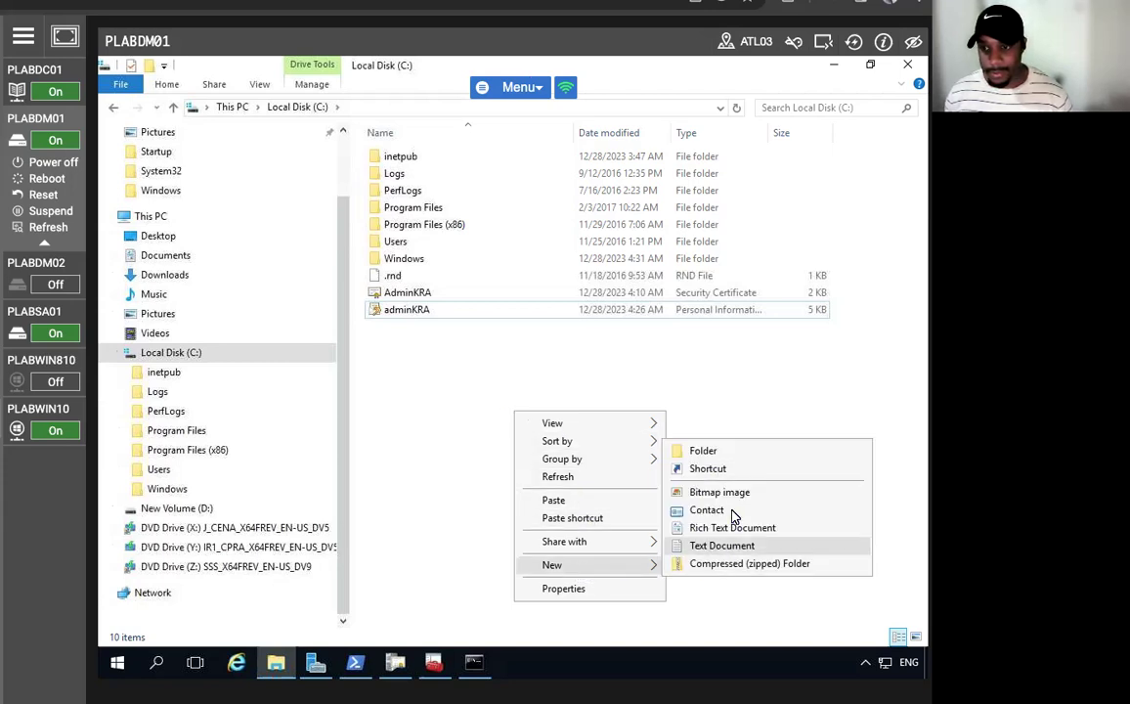
{"action": "left_click", "coordinate": [704, 451]}
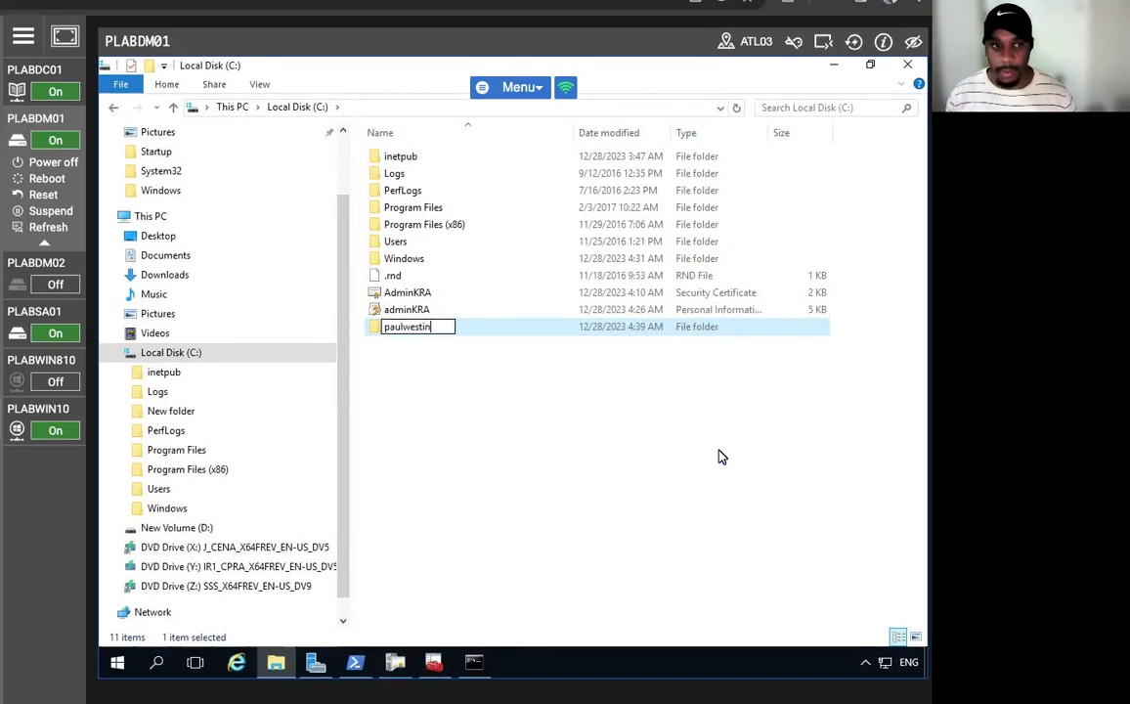
{"action": "key", "text": "Return"}
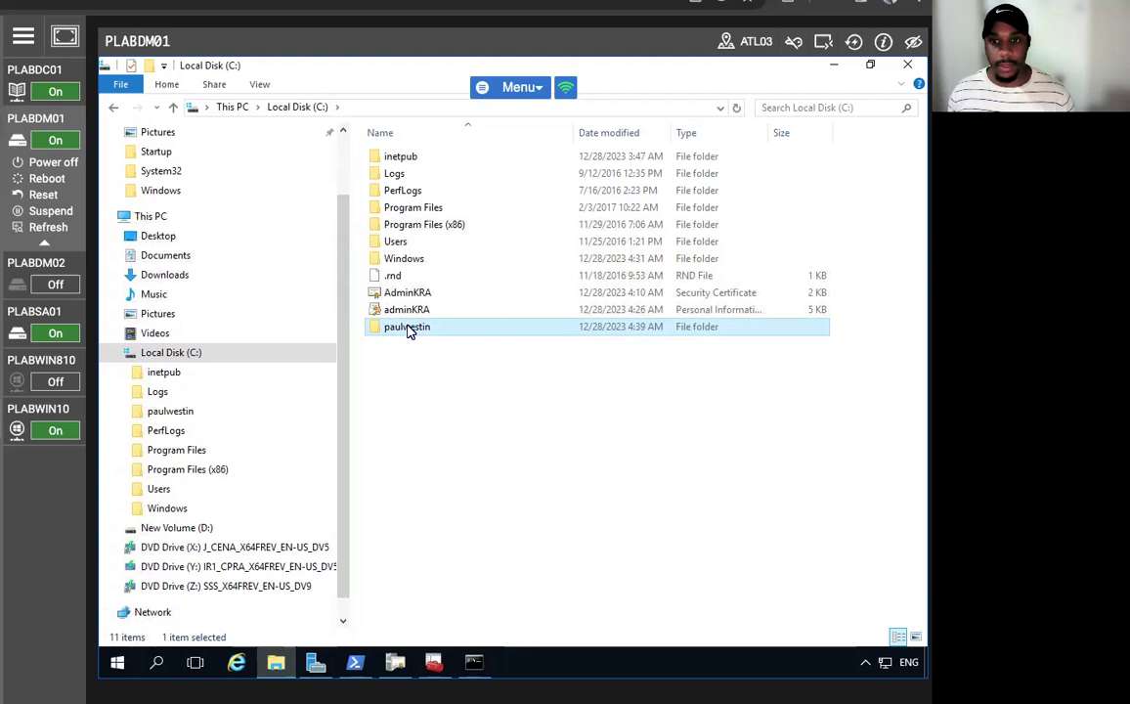
- Paste the adminKRA file into the paulwestin folder and select it for renaming
{"action": "double_click", "coordinate": [408, 330]}
{"action": "right_click", "coordinate": [442, 267]}
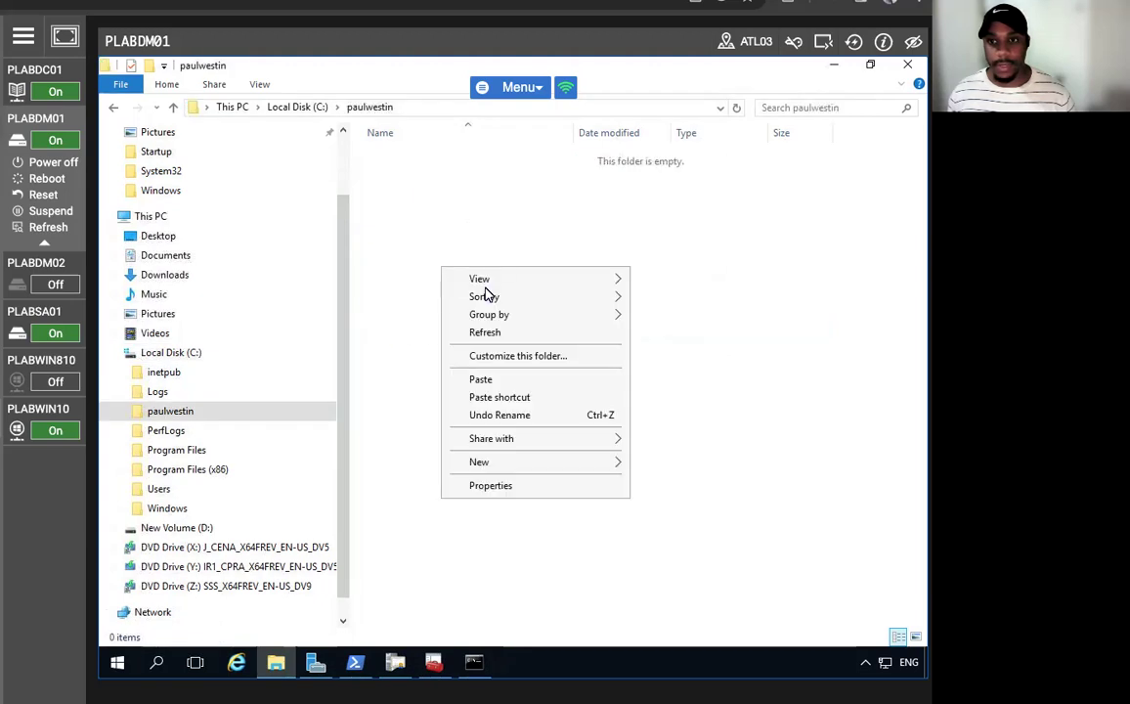
{"action": "left_click", "coordinate": [486, 382]}
{"action": "left_click", "coordinate": [463, 375]}
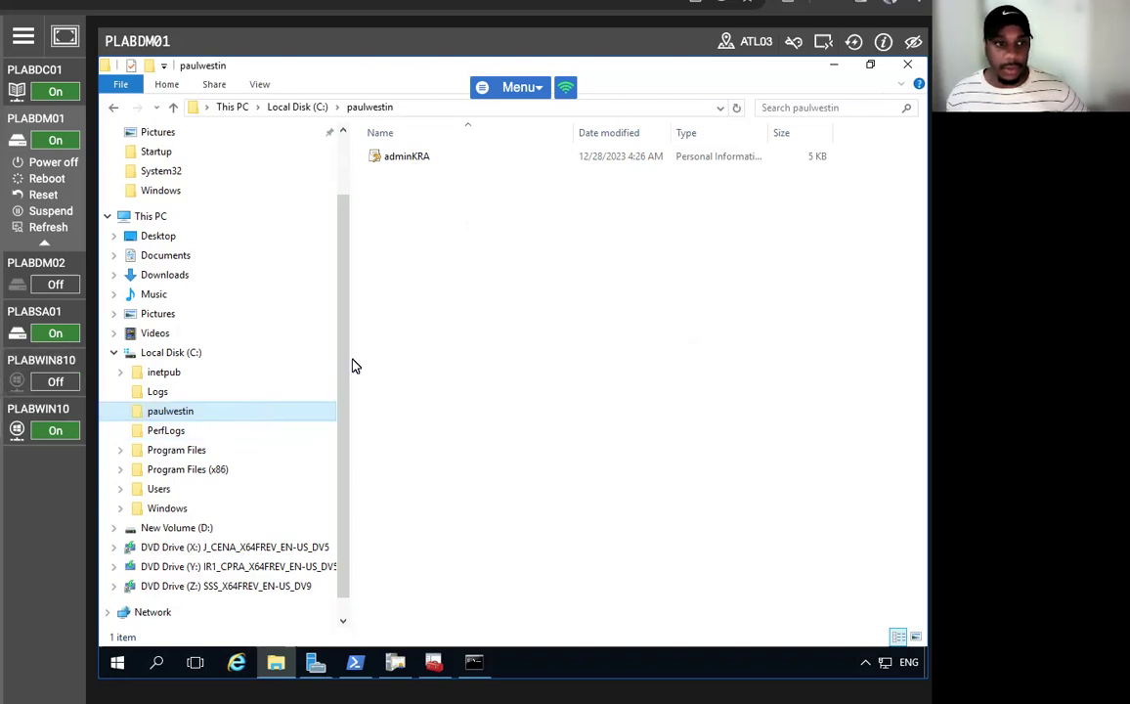
{"action": "left_click", "coordinate": [406, 162]}
{"action": "left_click", "coordinate": [400, 159]}
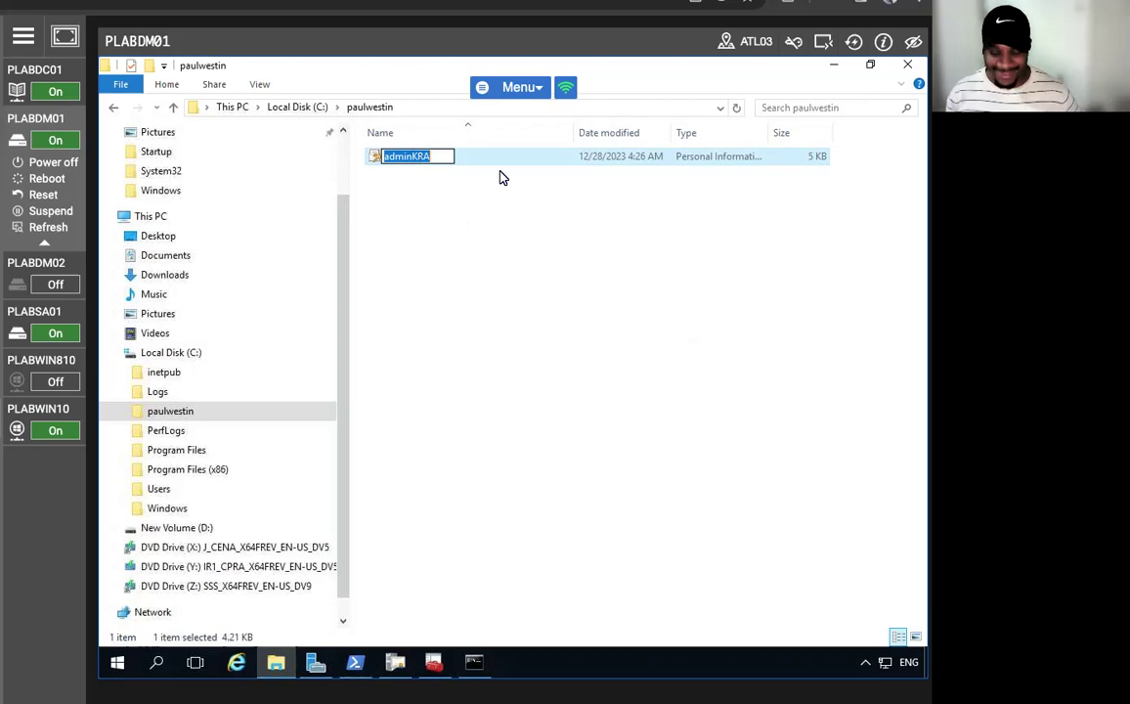
- Rename the copied adminKRA file to paul, then check its Properties and cancel
{"action": "type", "text": "paul"}
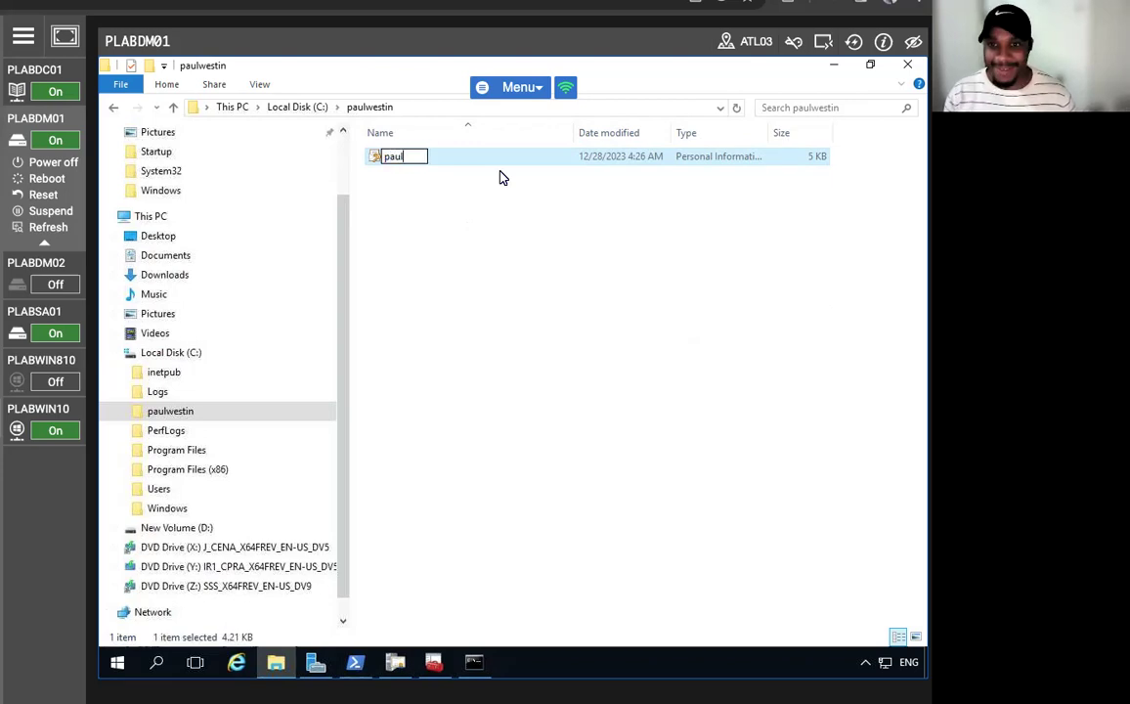
{"action": "left_click", "coordinate": [410, 258]}
{"action": "left_click", "coordinate": [377, 156]}
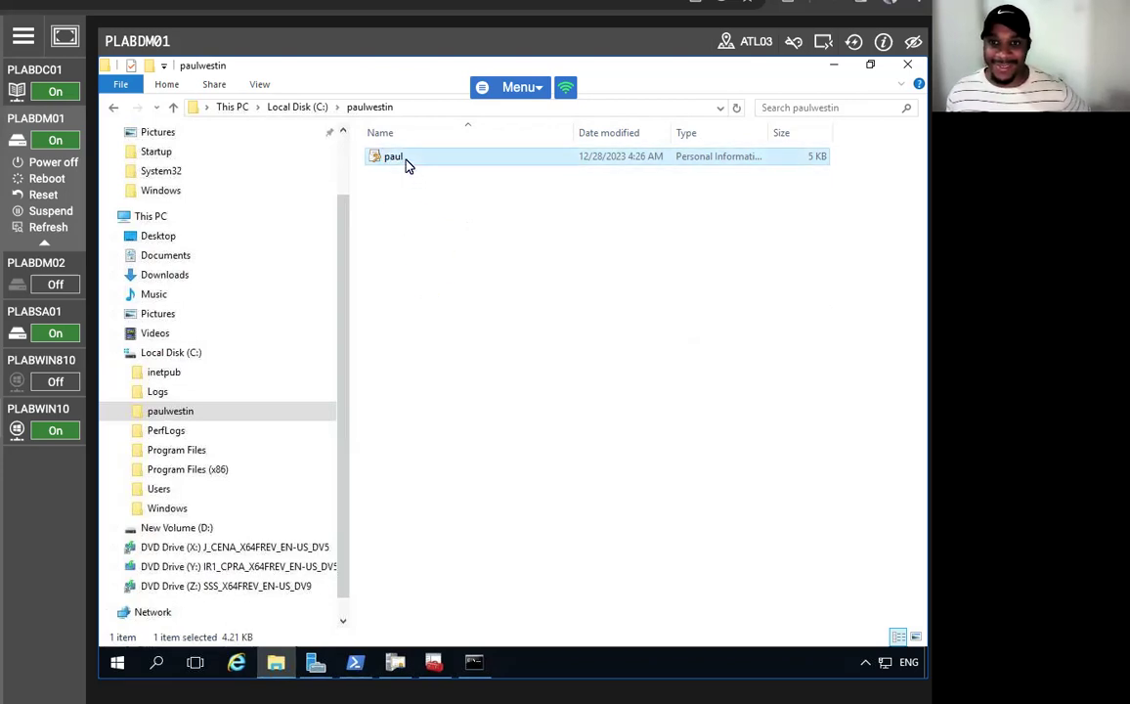
{"action": "right_click", "coordinate": [398, 161]}
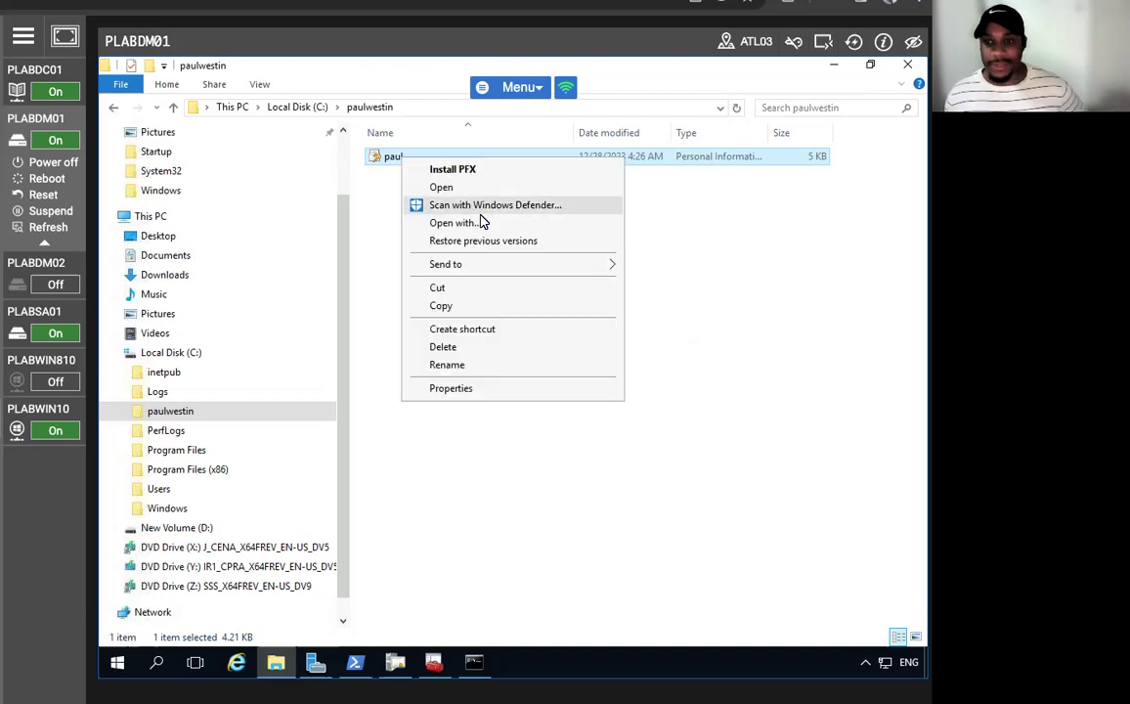
{"action": "left_click", "coordinate": [461, 389]}
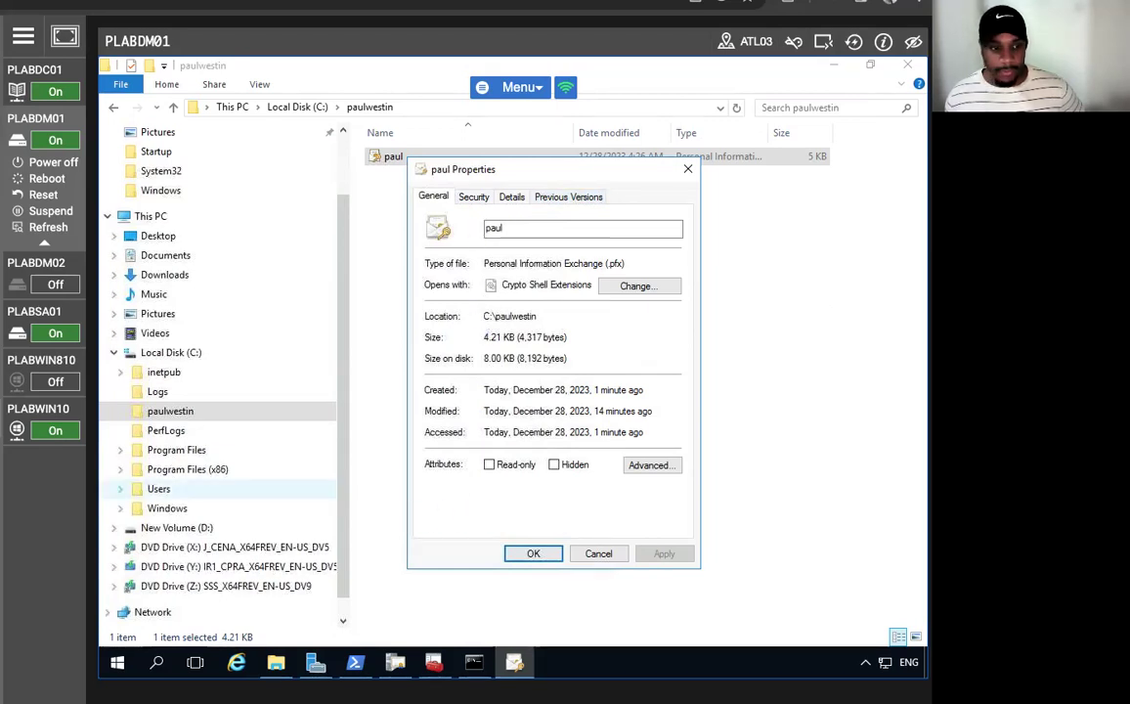
{"action": "left_click", "coordinate": [598, 553]}
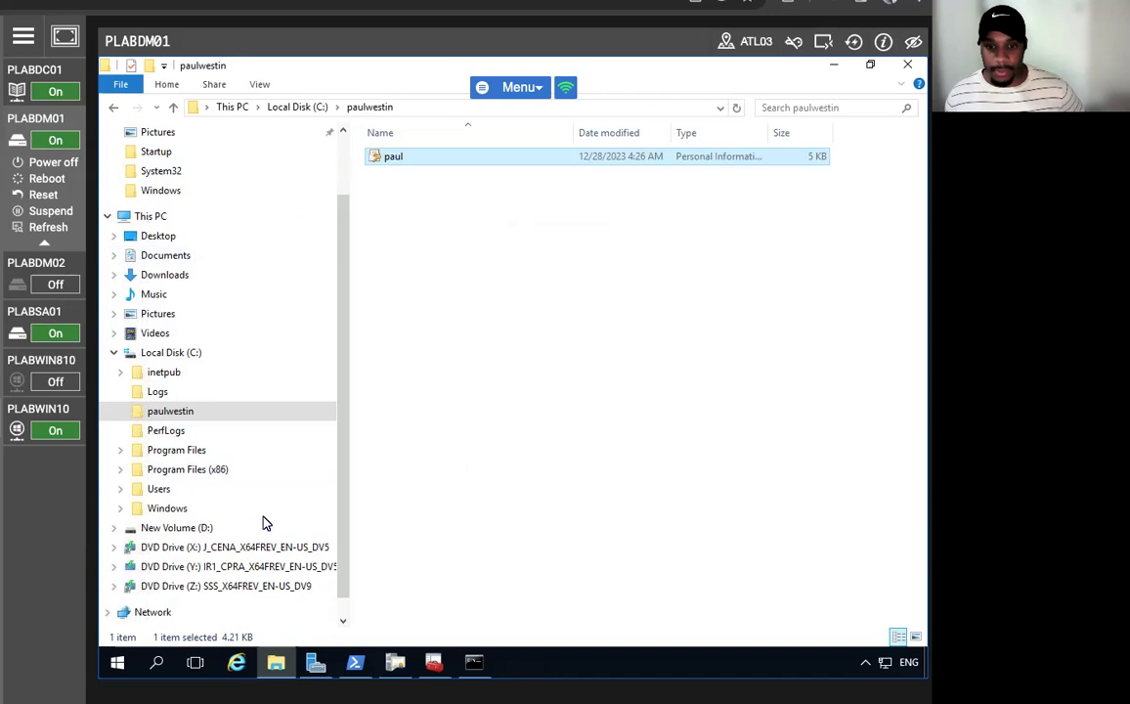
{"action": "right_click", "coordinate": [158, 413]}
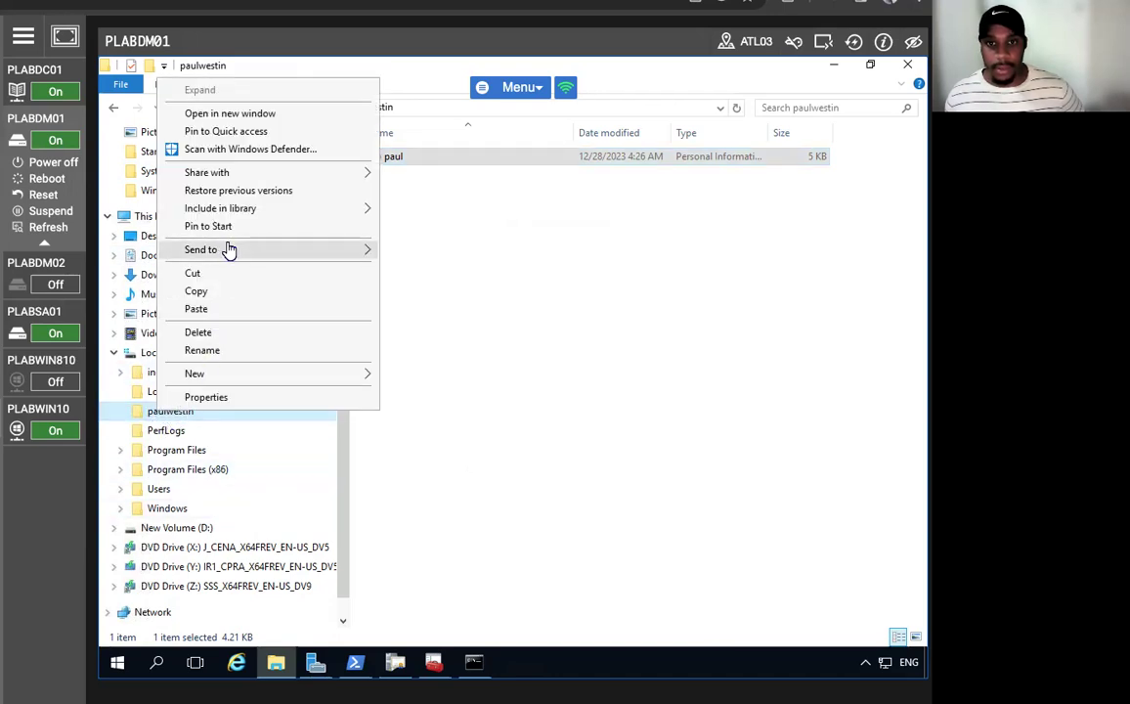
{"action": "mouse_move", "coordinate": [280, 184]}
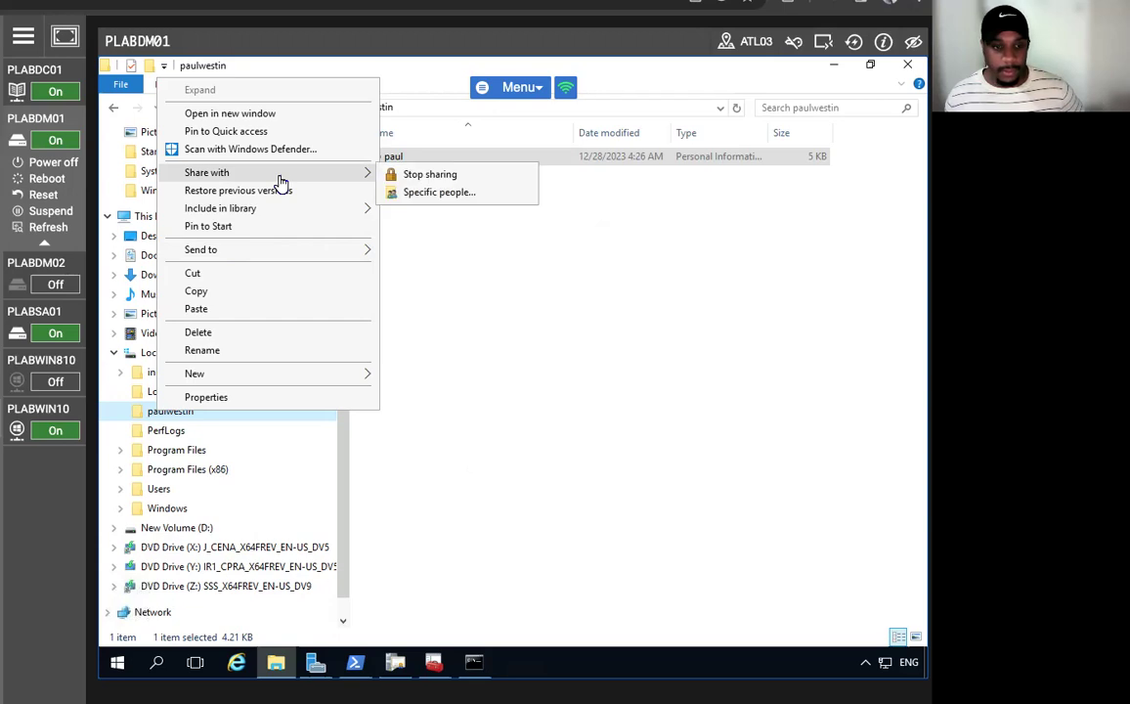
{"action": "left_click", "coordinate": [228, 397]}
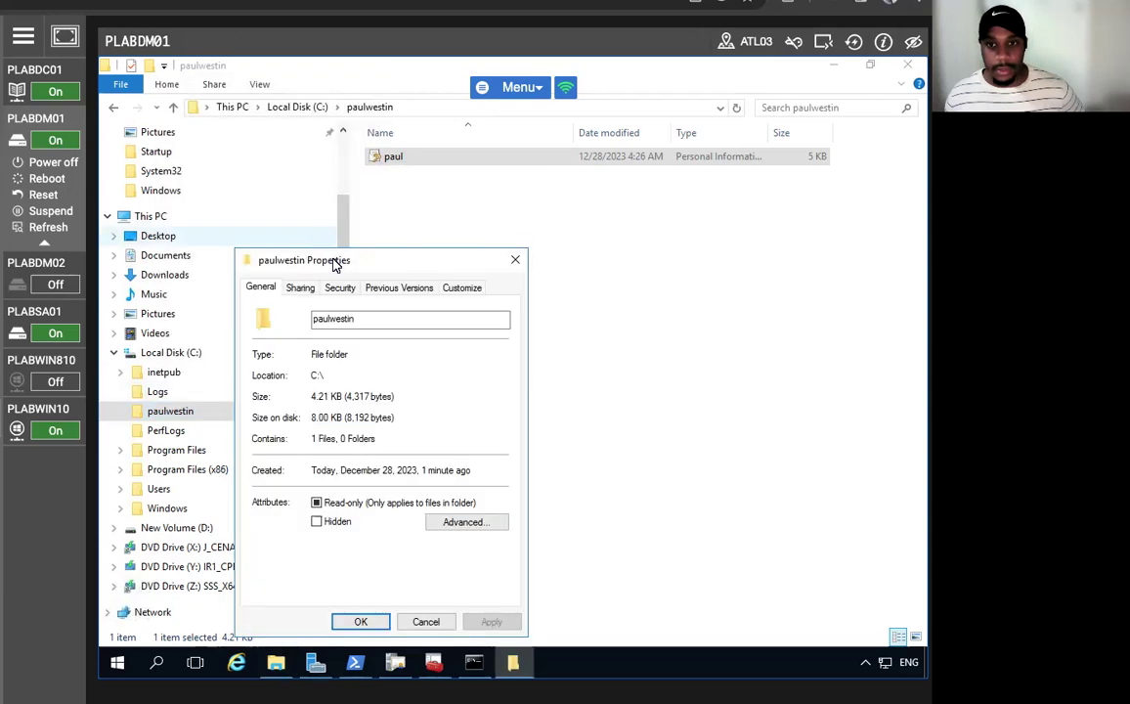
{"action": "left_click", "coordinate": [300, 289]}
{"action": "left_click_drag", "start_coordinate": [338, 260], "coordinate": [360, 135]}
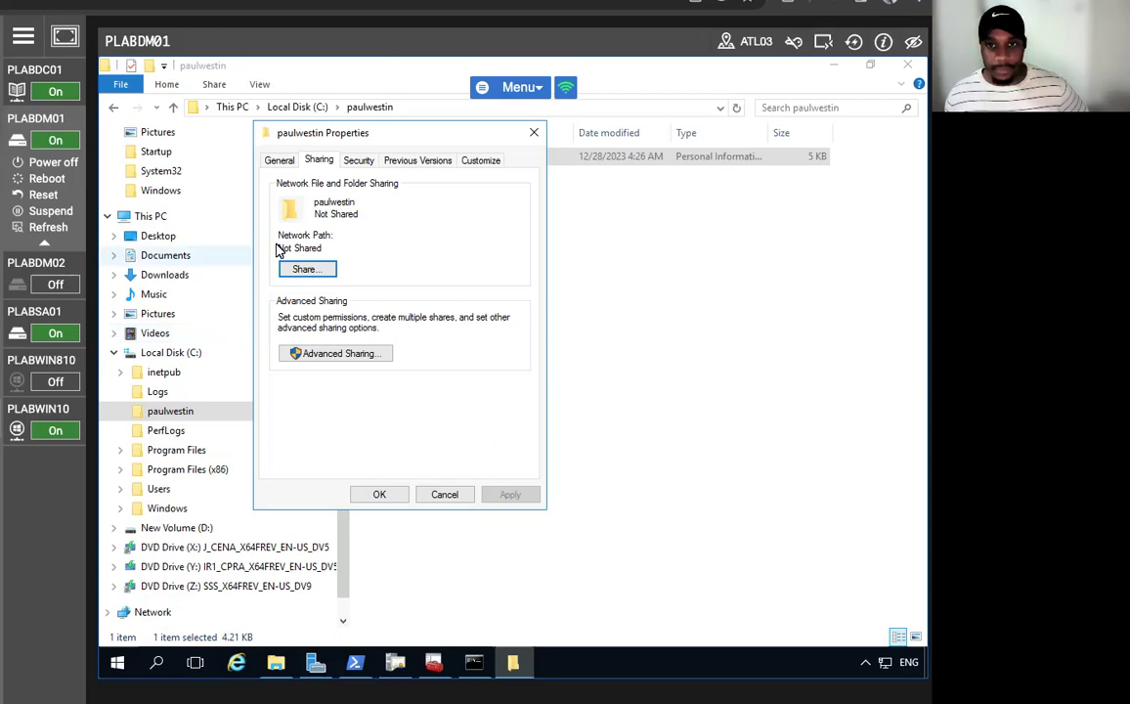
{"action": "left_click", "coordinate": [340, 356]}
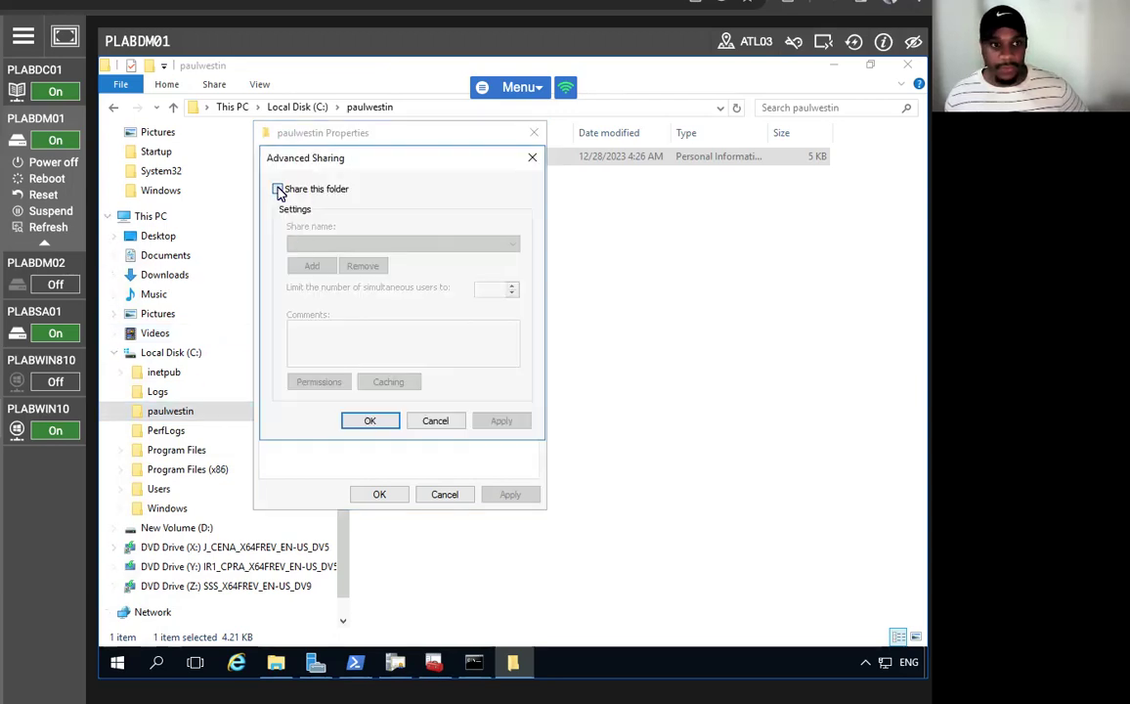
{"action": "left_click", "coordinate": [278, 190]}
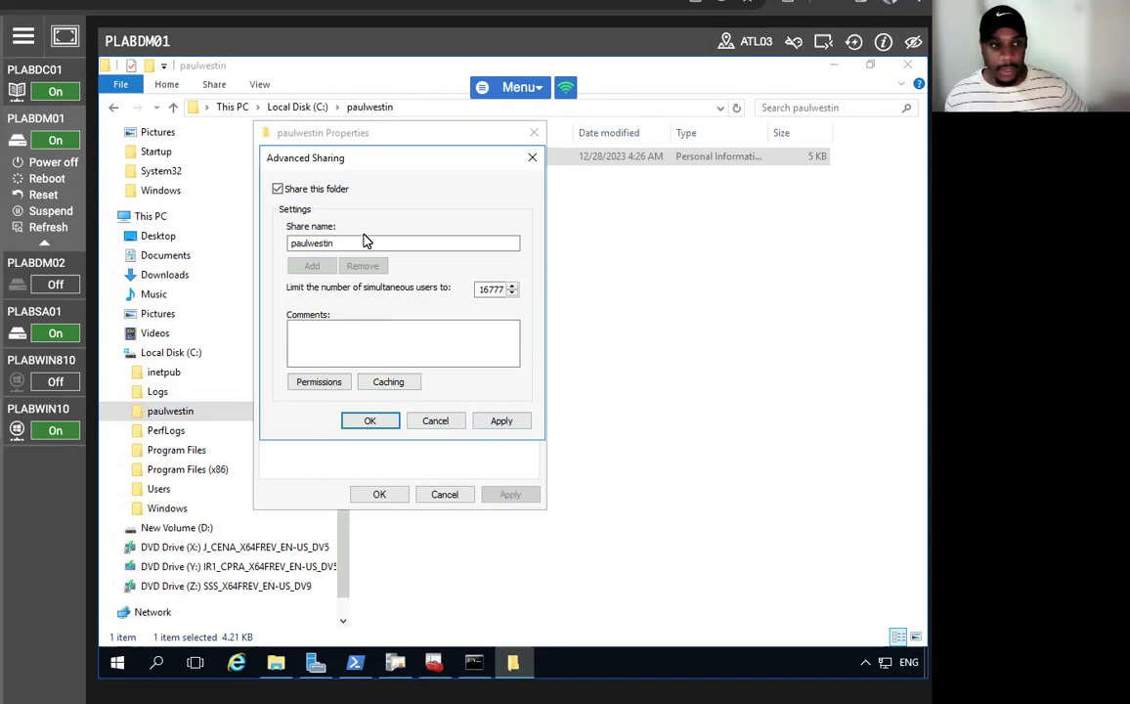
{"action": "left_click", "coordinate": [502, 422]}
{"action": "left_click", "coordinate": [370, 423]}
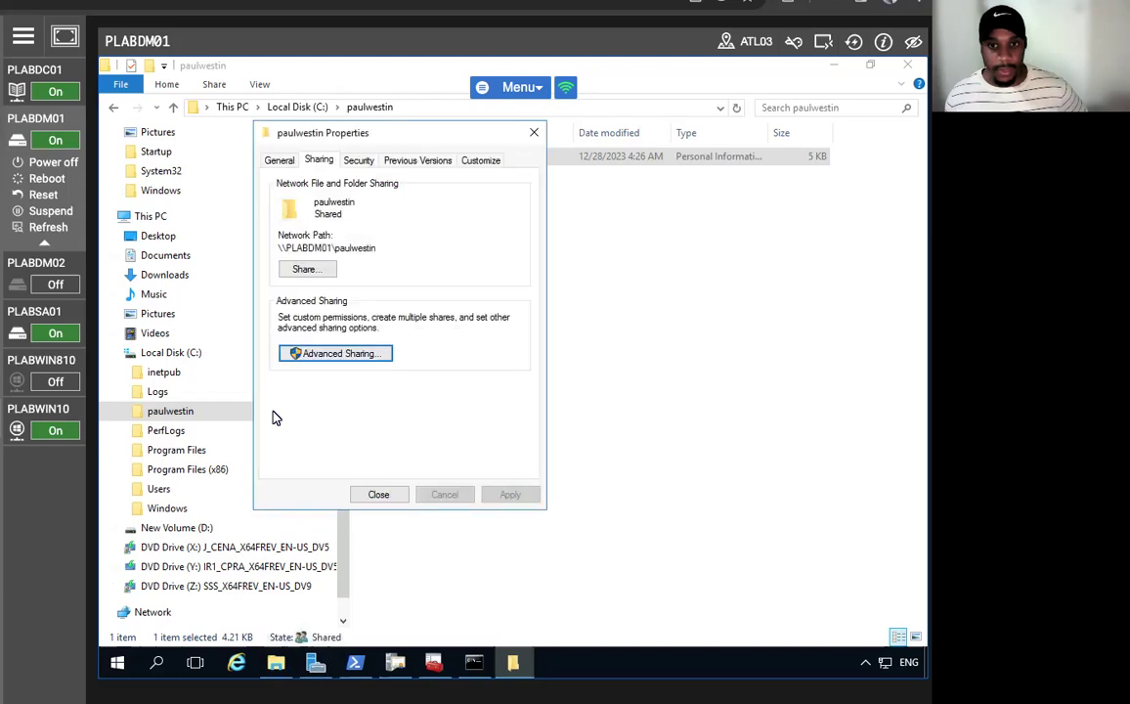
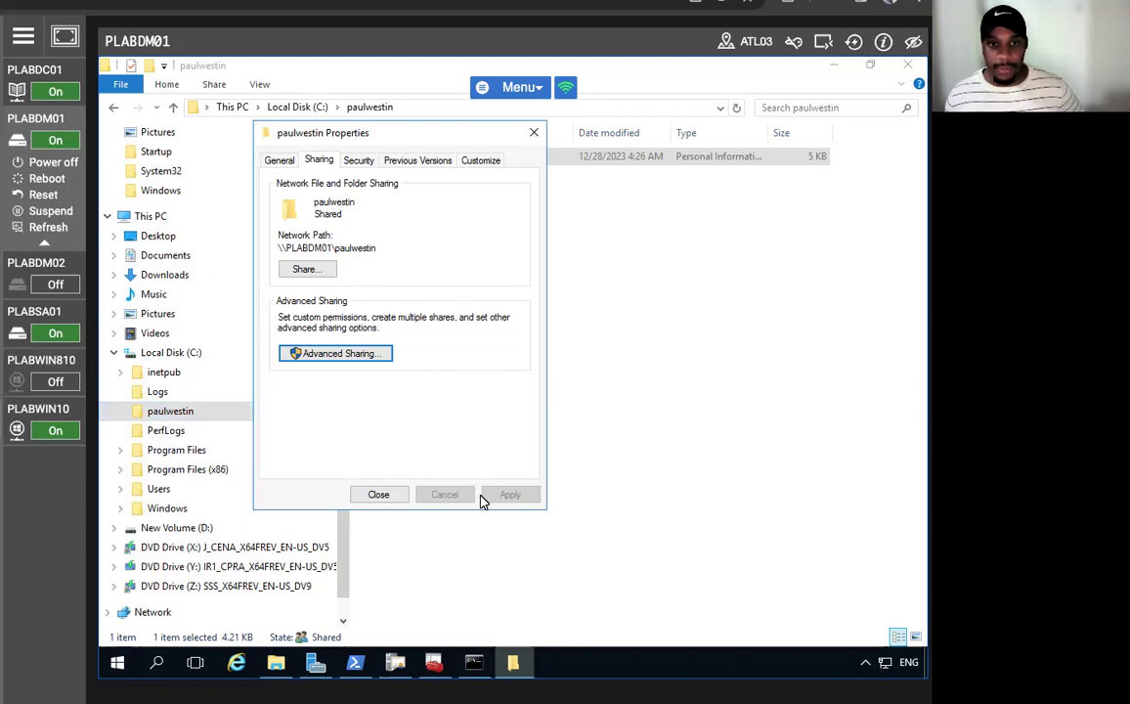
- Close the shared user folder's Properties dialog on PLABDM01
{"action": "left_click", "coordinate": [379, 494]}
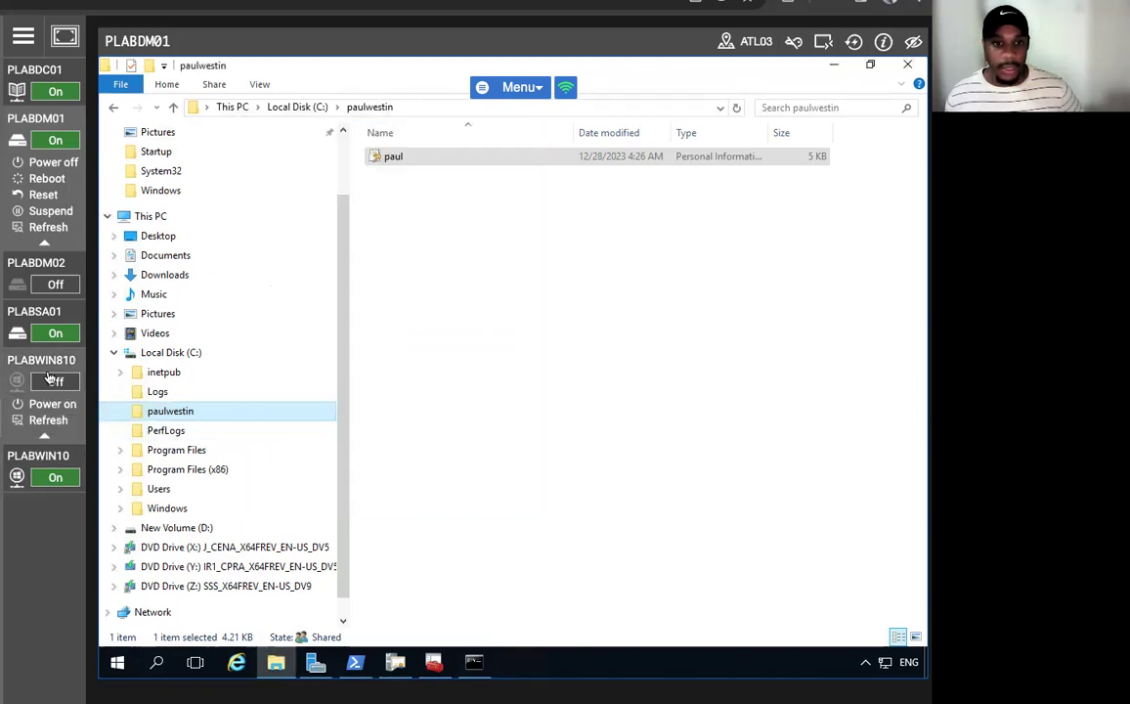
- Switch to PLABWIN10, dismiss the device-client, Command Prompt and BGInfo prompts, and restore the EFSUser window
{"action": "mouse_move", "coordinate": [41, 460]}
{"action": "left_click", "coordinate": [33, 409]}
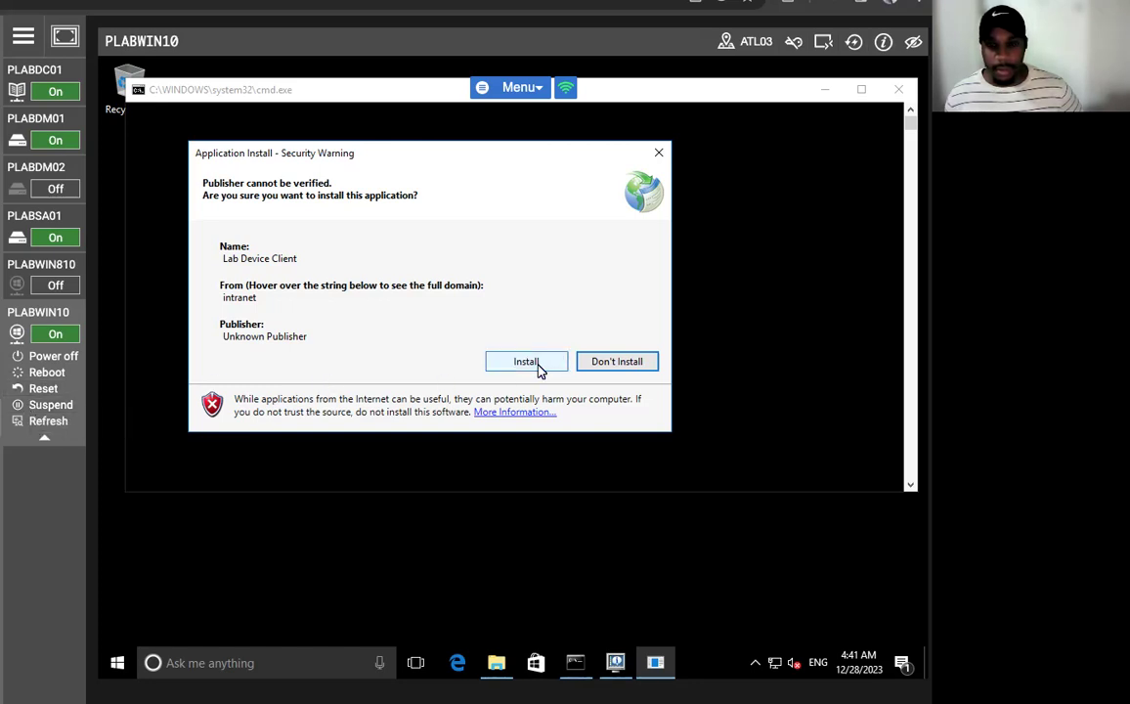
{"action": "left_click", "coordinate": [614, 365]}
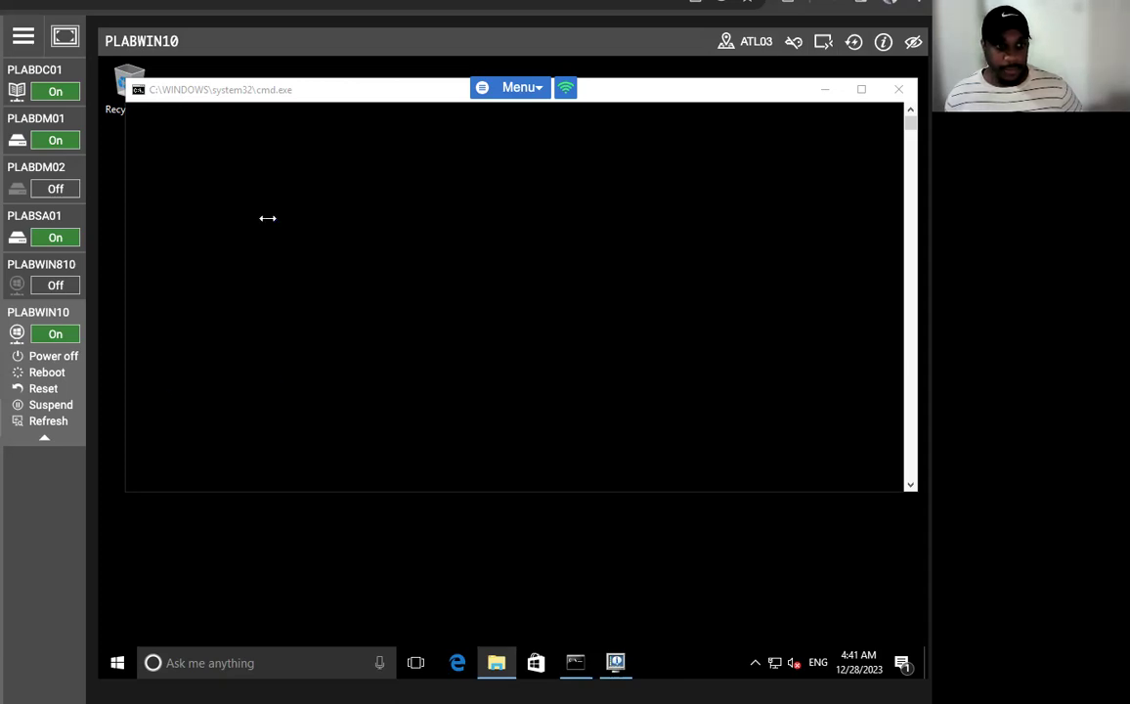
{"action": "left_click", "coordinate": [875, 90]}
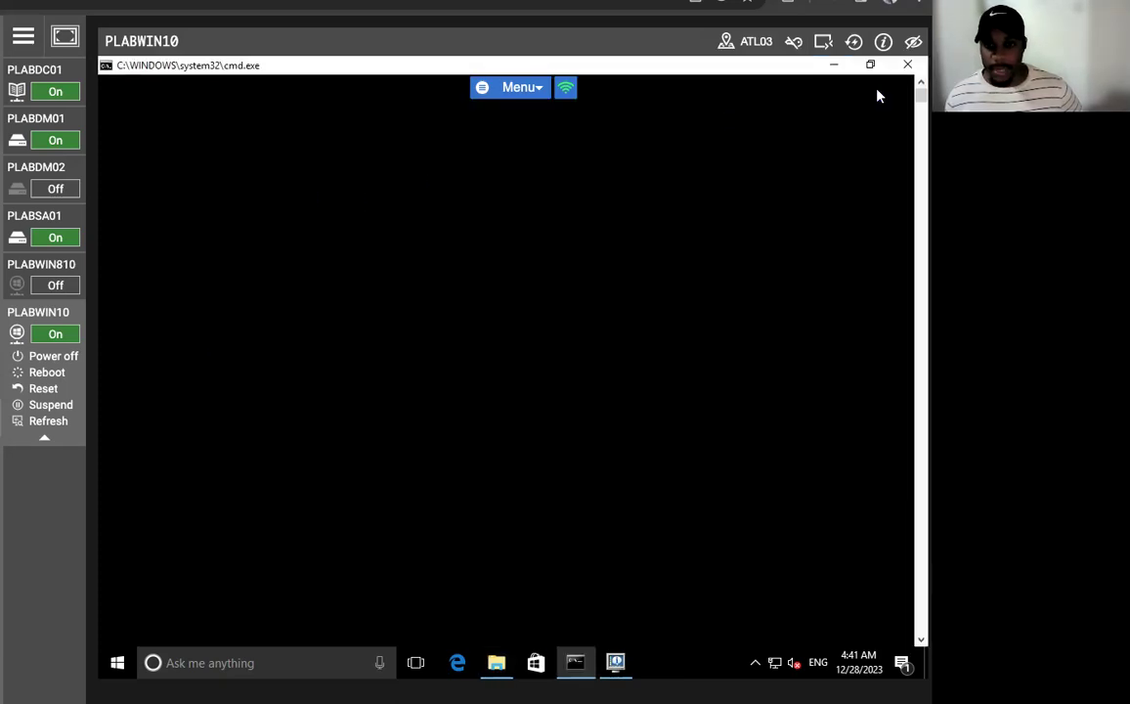
{"action": "left_click", "coordinate": [409, 372]}
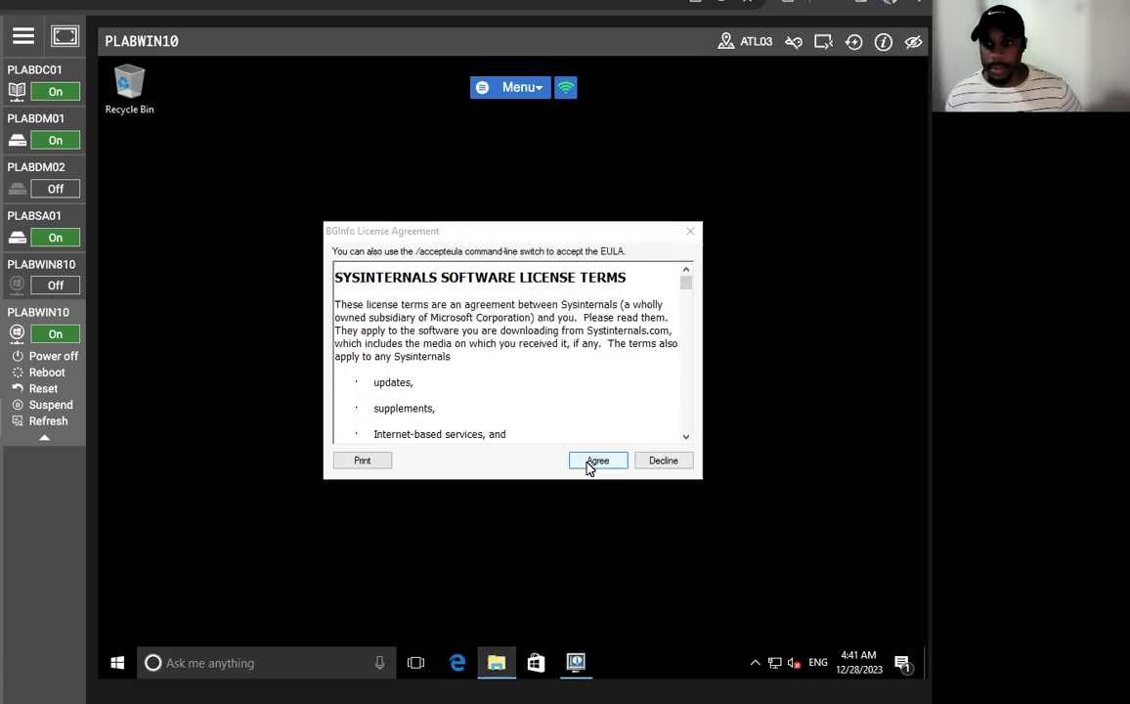
{"action": "left_click", "coordinate": [657, 465]}
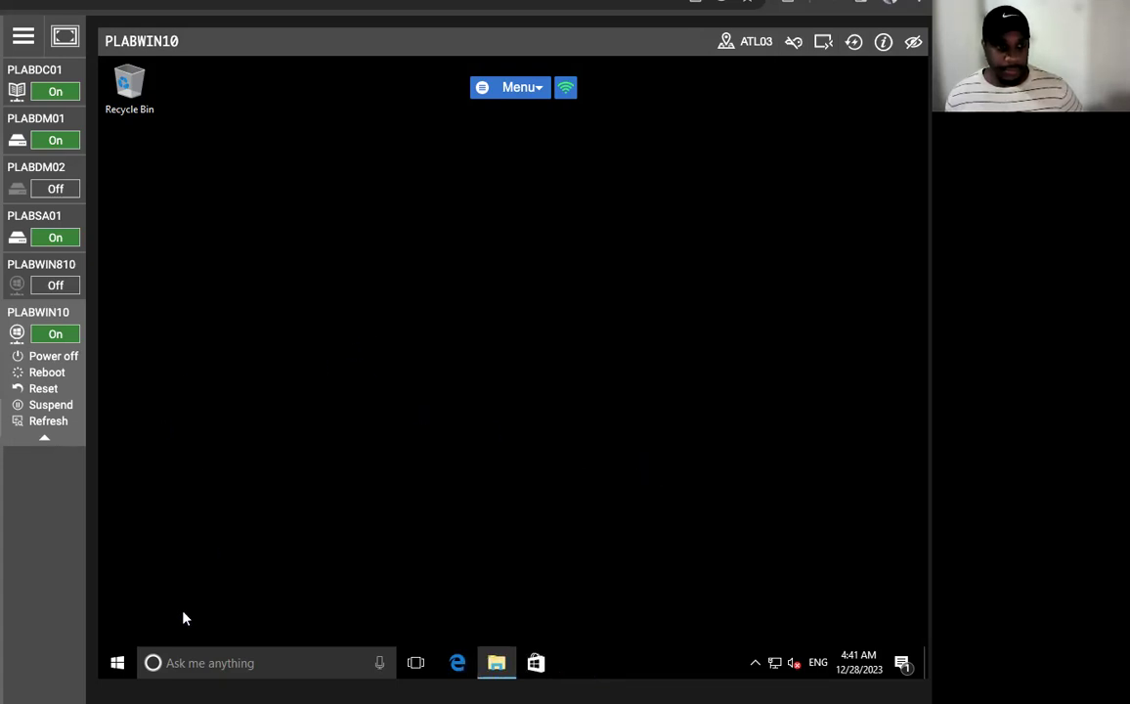
{"action": "left_click", "coordinate": [495, 663]}
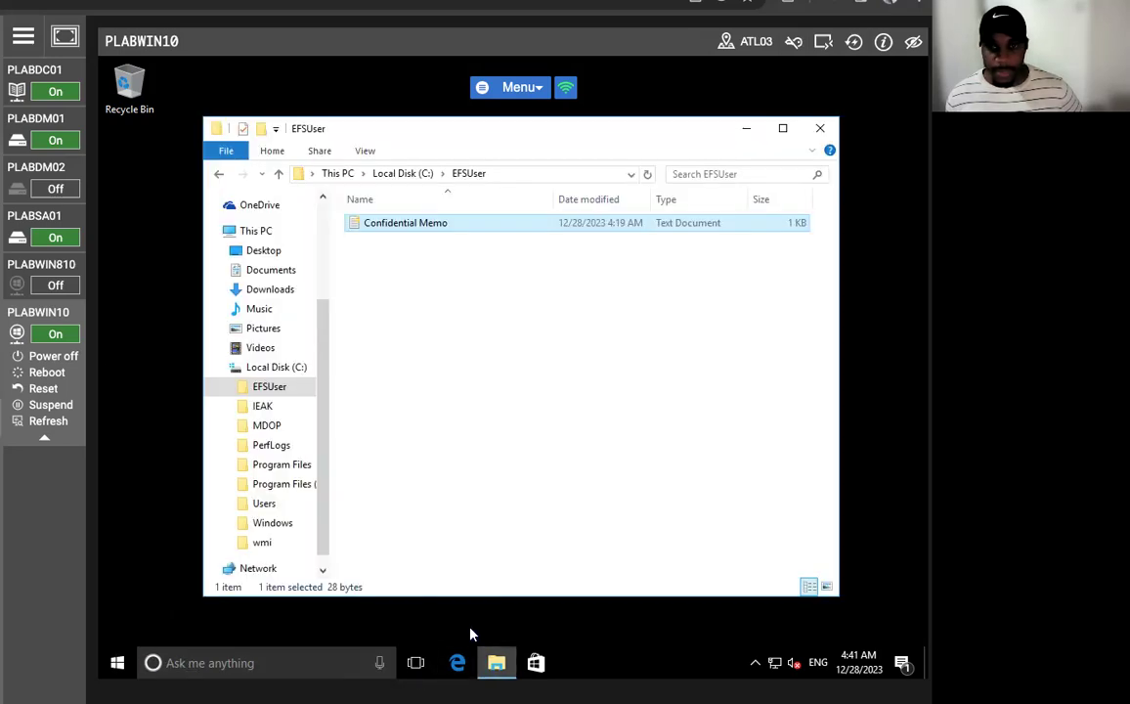
- Map the user's share on \\plabdm01 as drive Z:, correcting the mistyped server name, and select its certificate file
{"action": "right_click", "coordinate": [258, 231]}
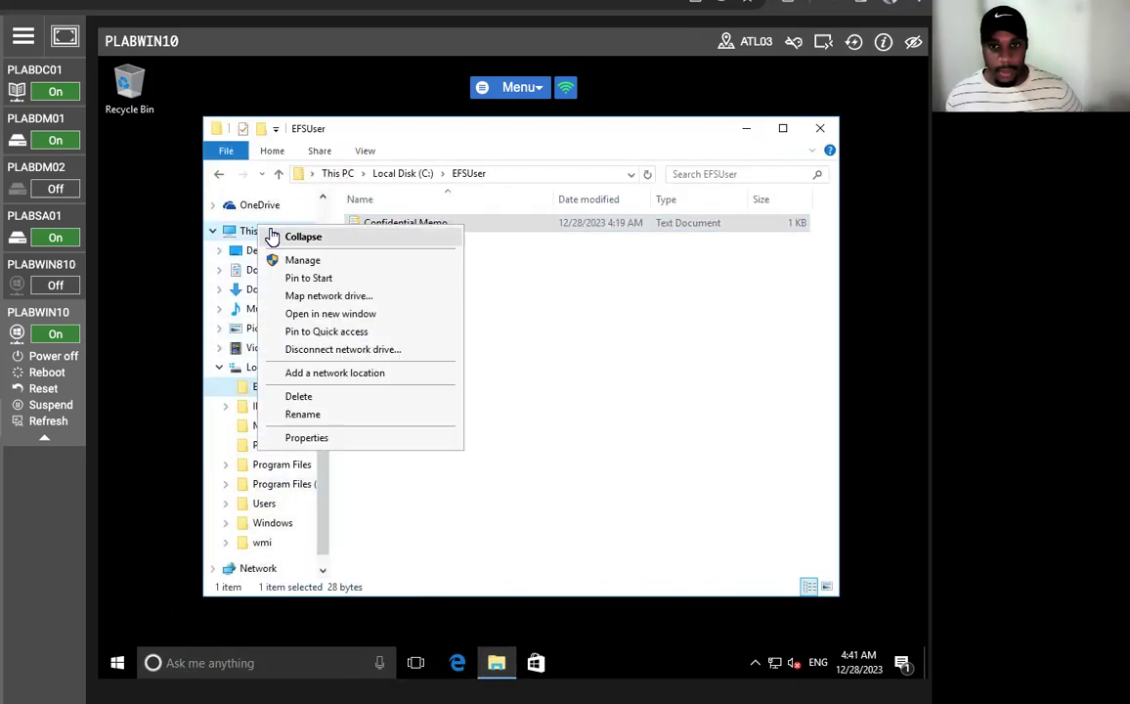
{"action": "left_click", "coordinate": [336, 296]}
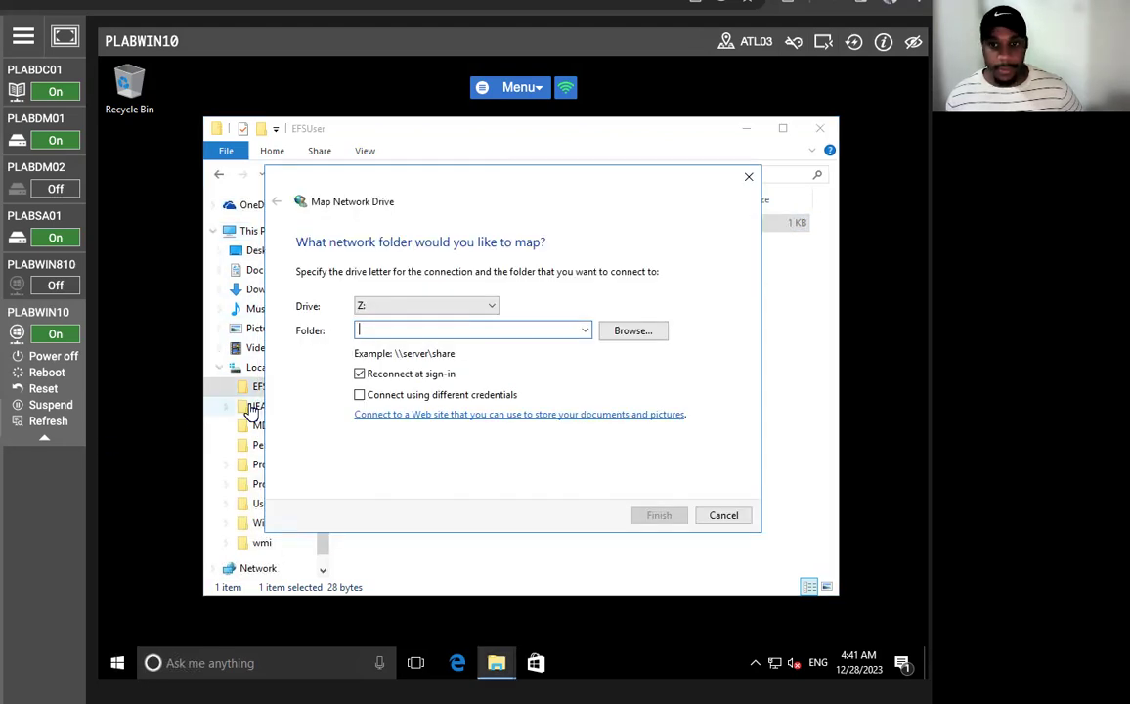
{"action": "type", "text": "\\\\plabdc"}
{"action": "key", "text": "Return"}
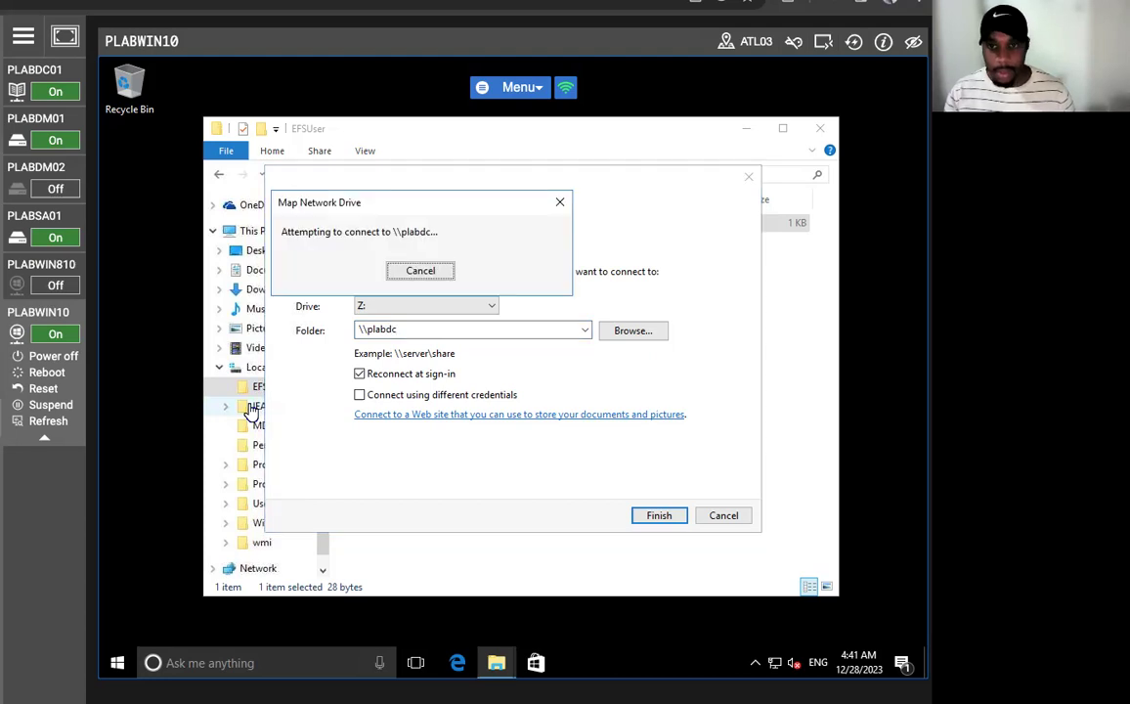
{"action": "left_click", "coordinate": [411, 271]}
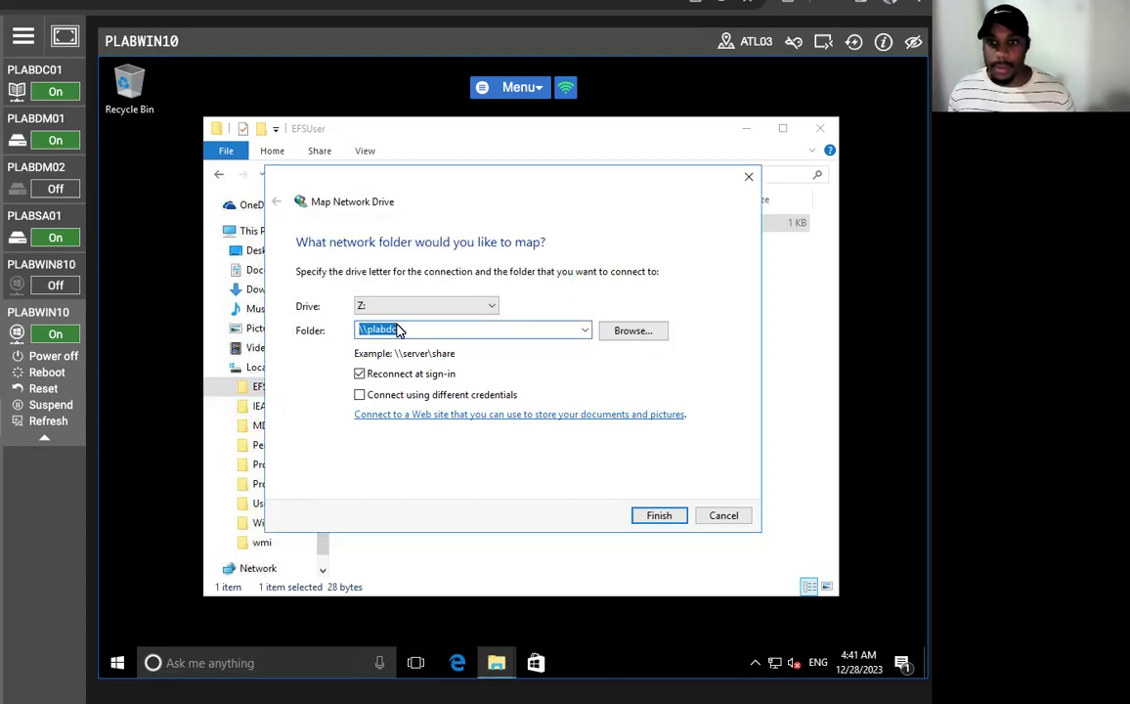
{"action": "left_click", "coordinate": [405, 329]}
{"action": "key", "text": "BackSpace"}
{"action": "type", "text": "m"}
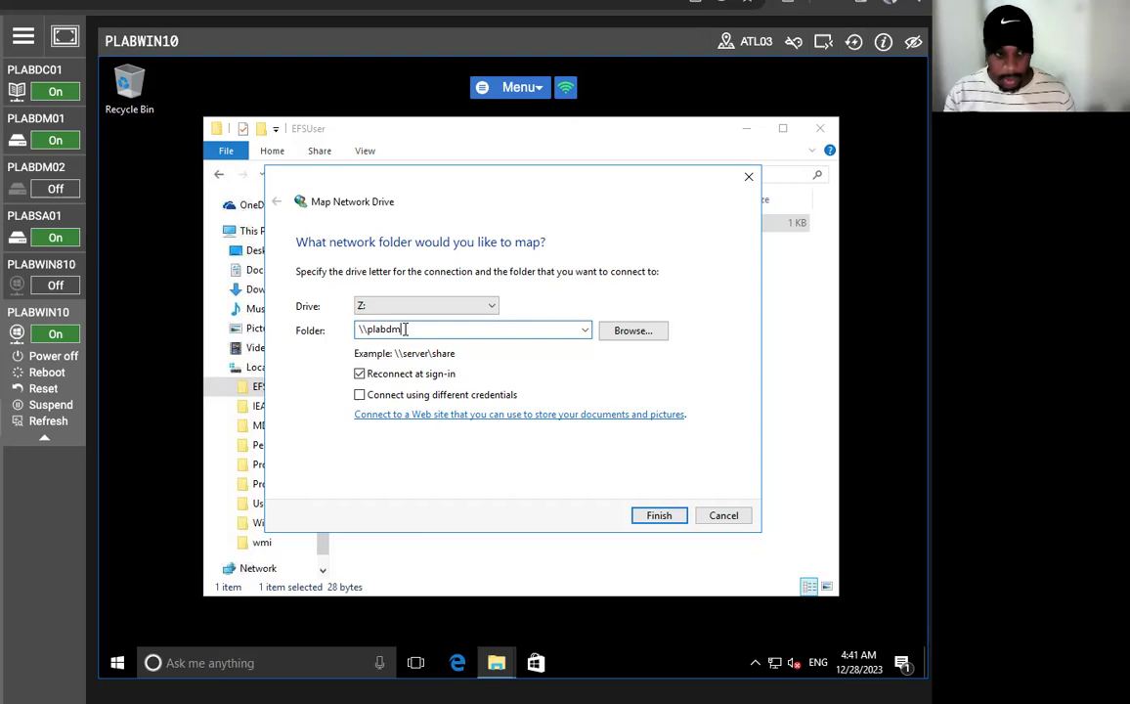
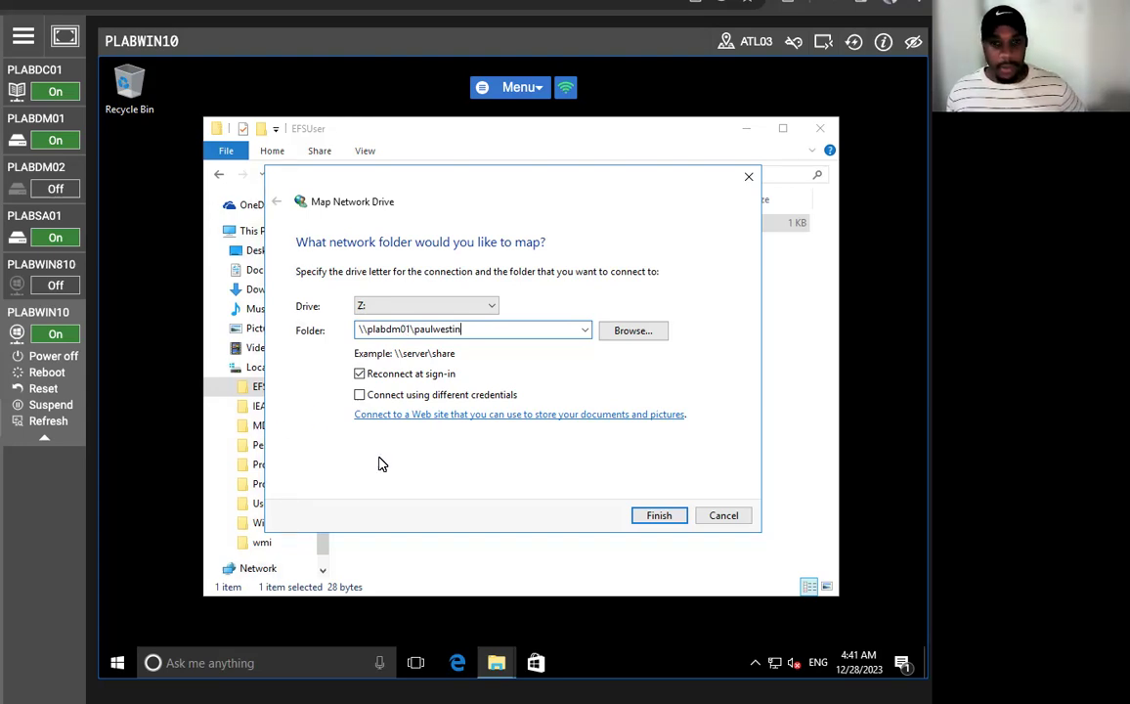
{"action": "left_click", "coordinate": [665, 518]}
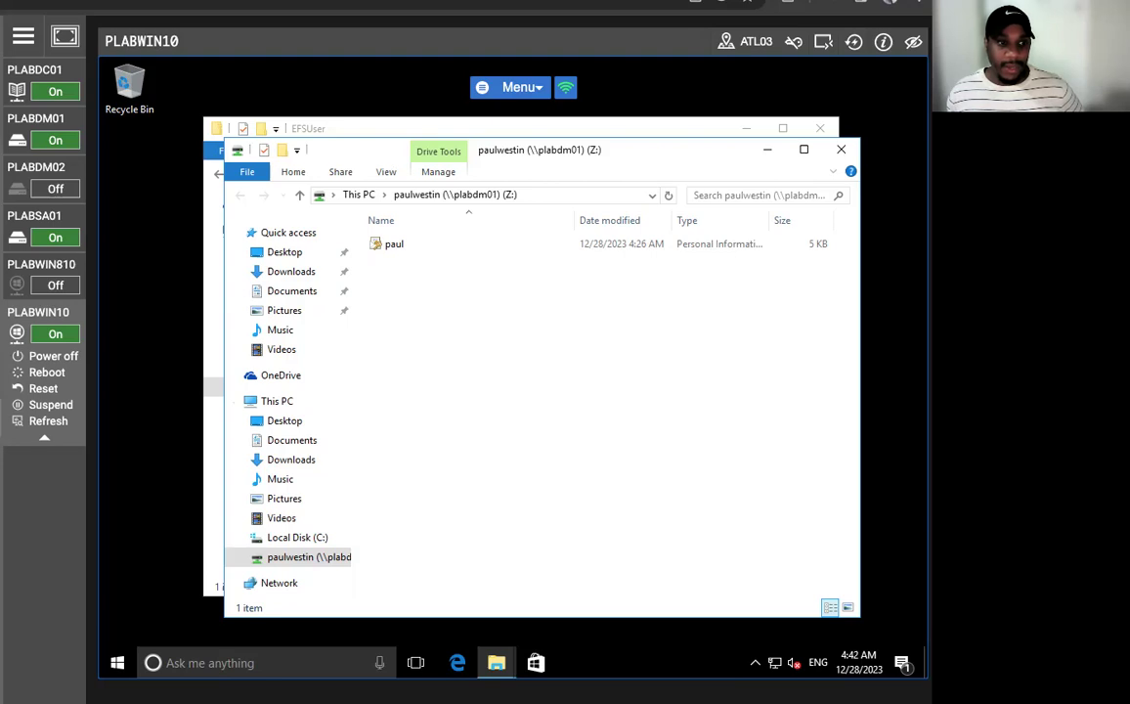
{"action": "left_click", "coordinate": [399, 249]}
- Install paul.pfx with its private key password and automatic store selection, then acknowledge the success message
{"action": "right_click", "coordinate": [398, 249]}
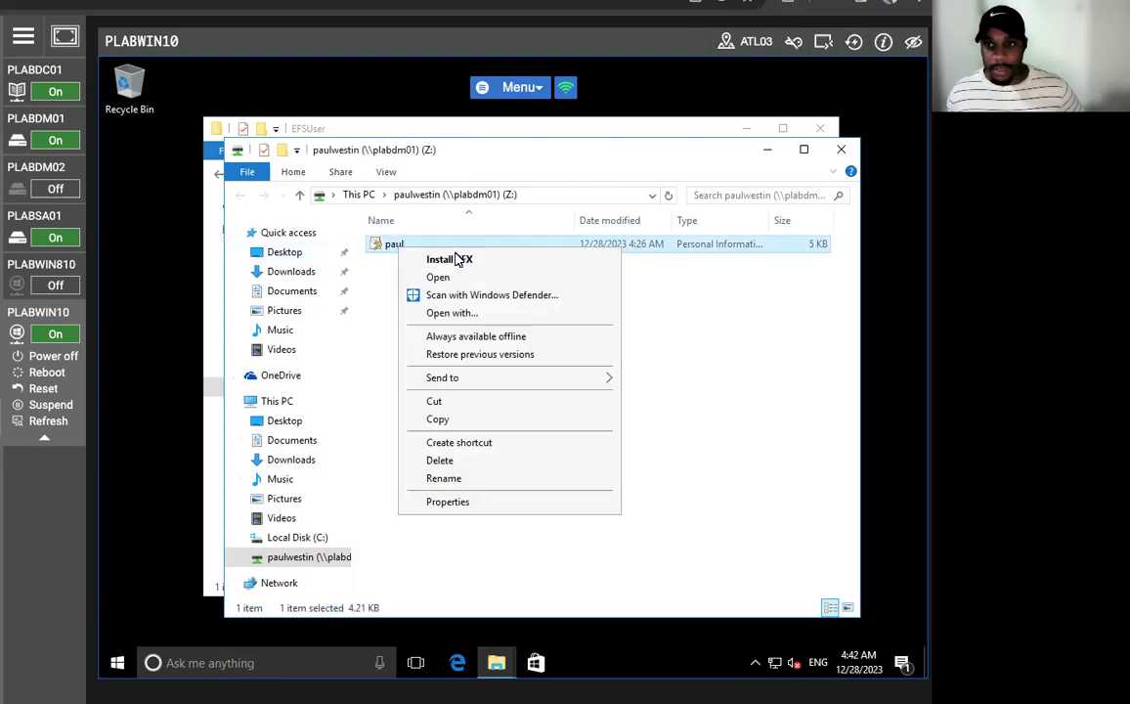
{"action": "left_click", "coordinate": [467, 261]}
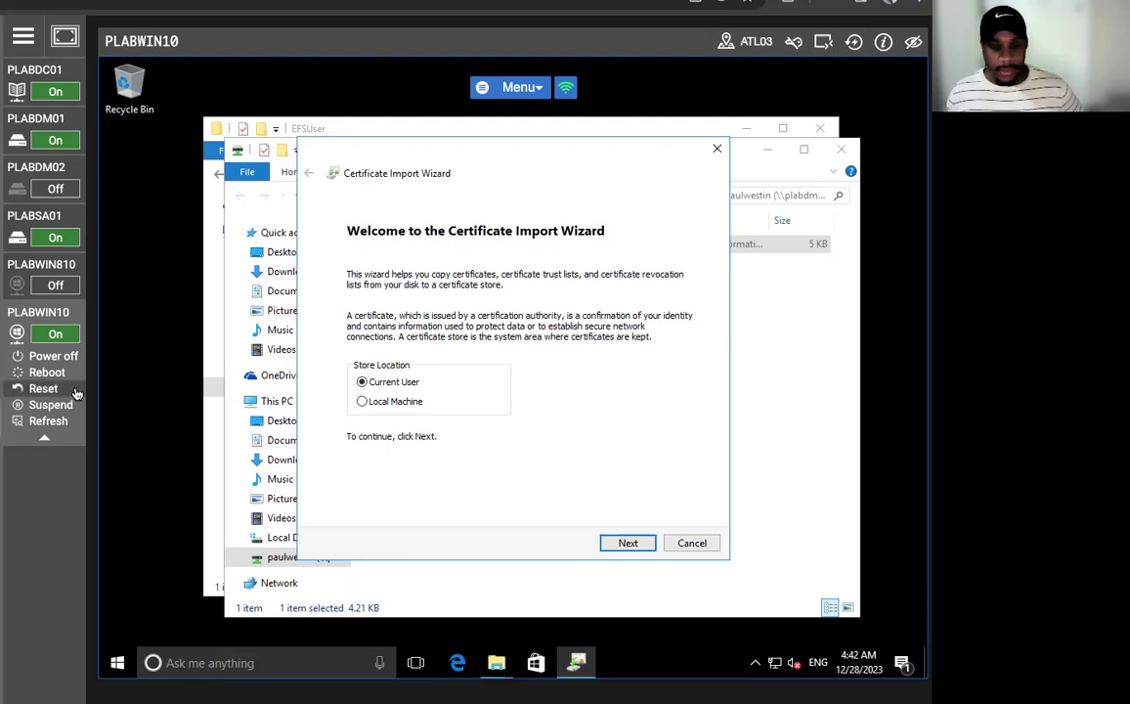
{"action": "left_click", "coordinate": [626, 544]}
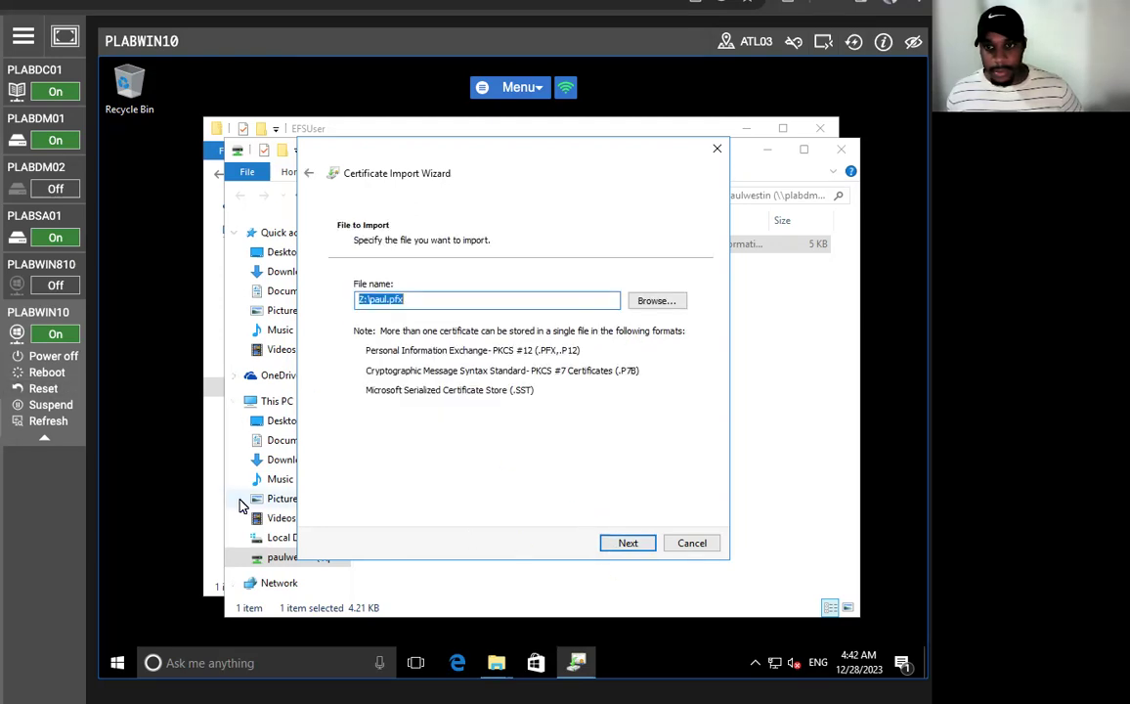
{"action": "left_click", "coordinate": [628, 542]}
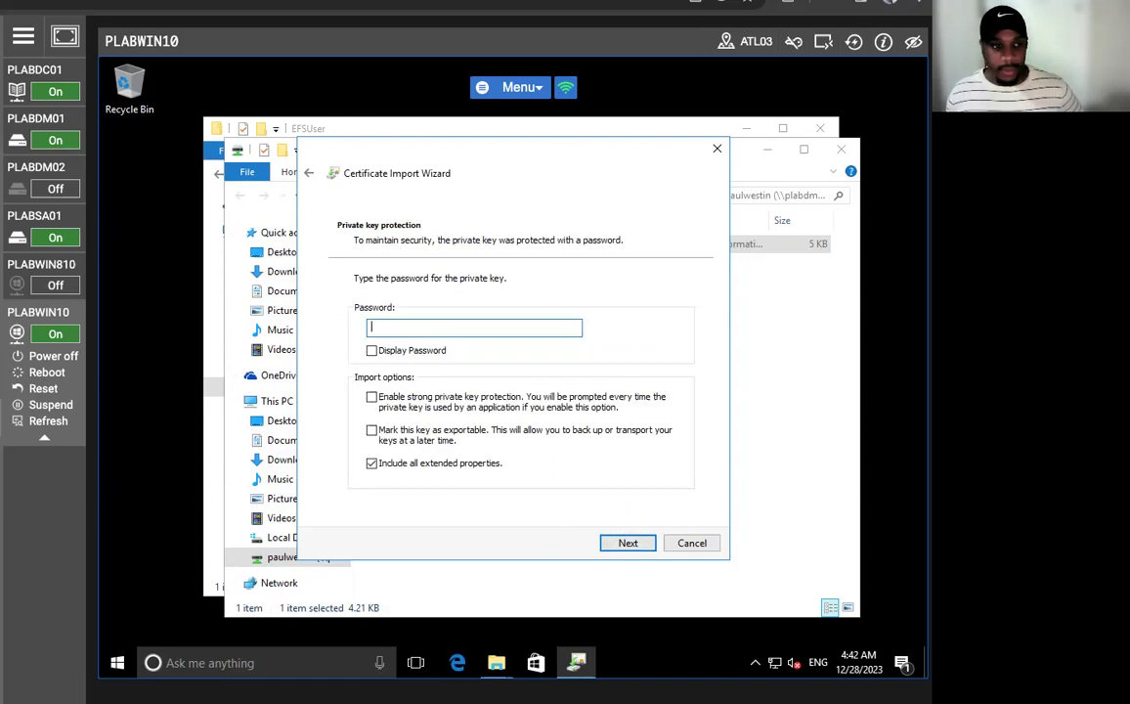
{"action": "type", "text": "Passw0rd"}
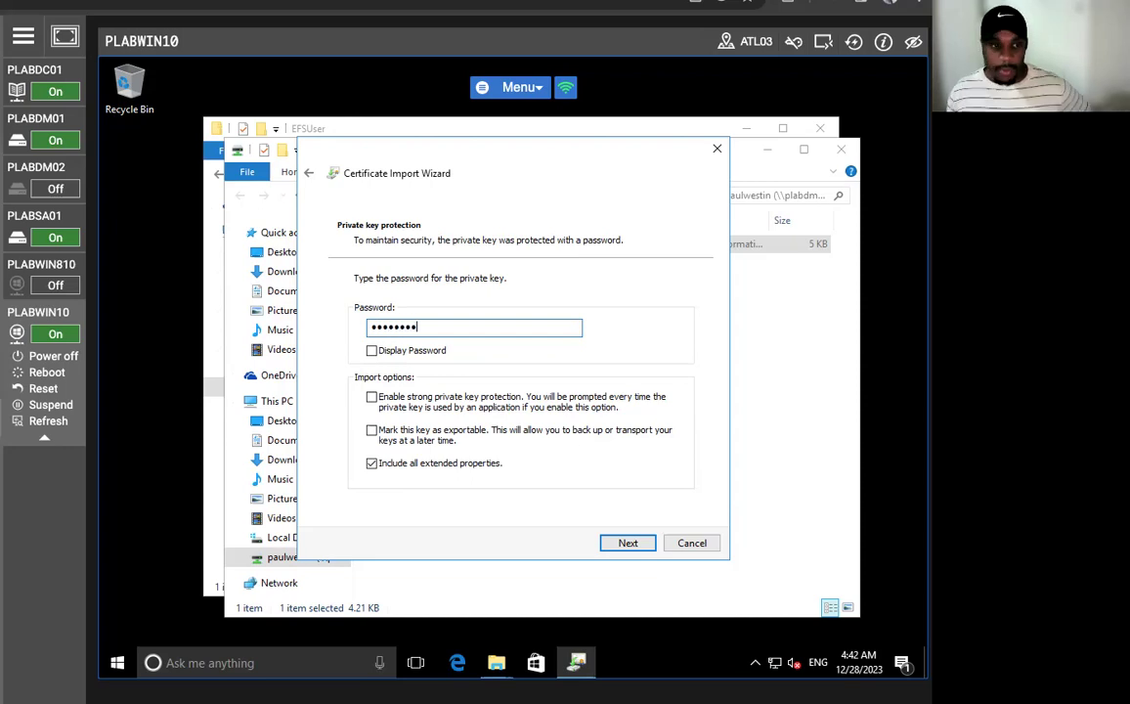
{"action": "left_click", "coordinate": [627, 542]}
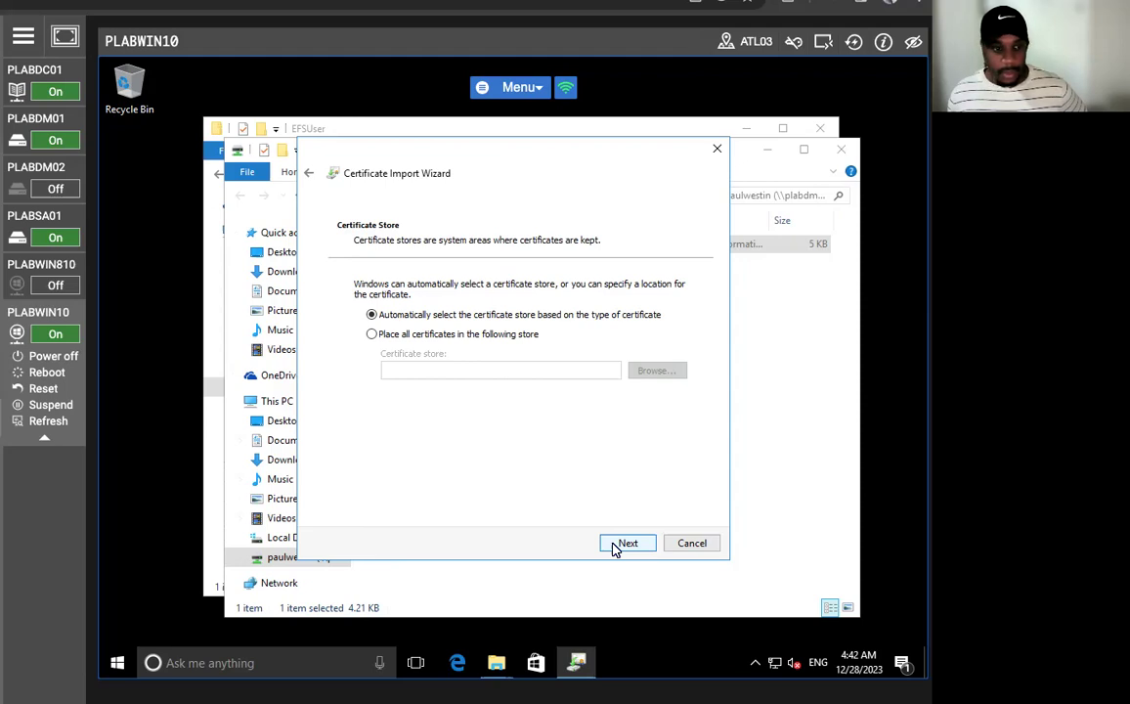
{"action": "left_click", "coordinate": [615, 550]}
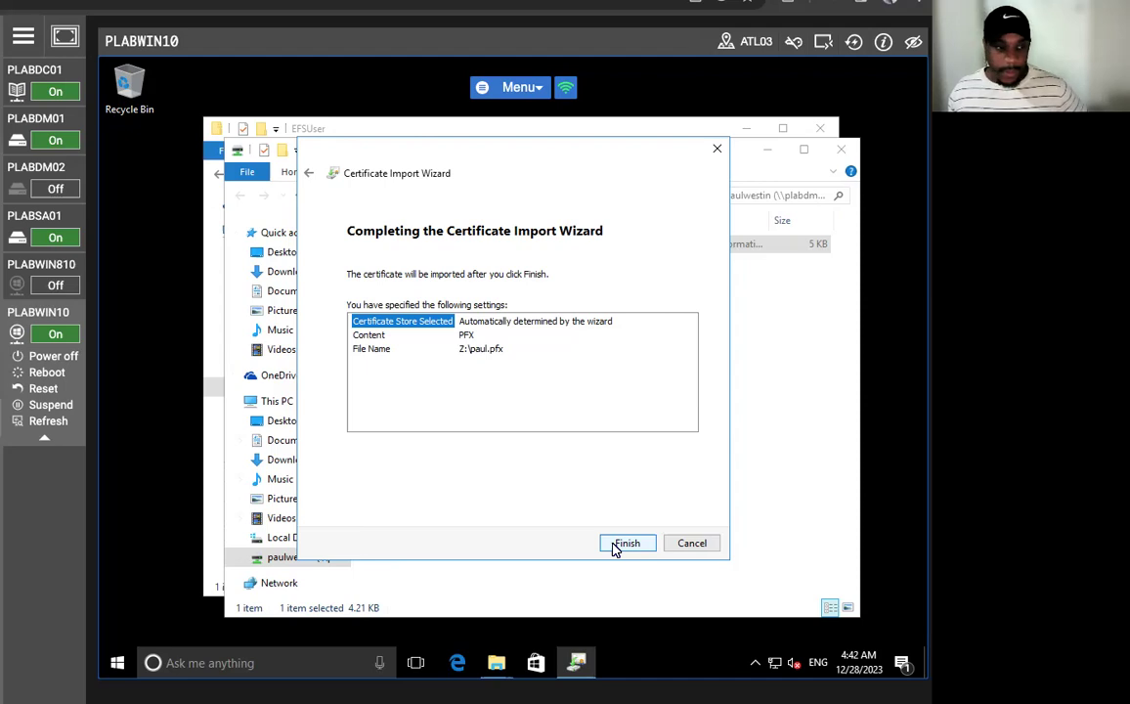
{"action": "left_click", "coordinate": [626, 543]}
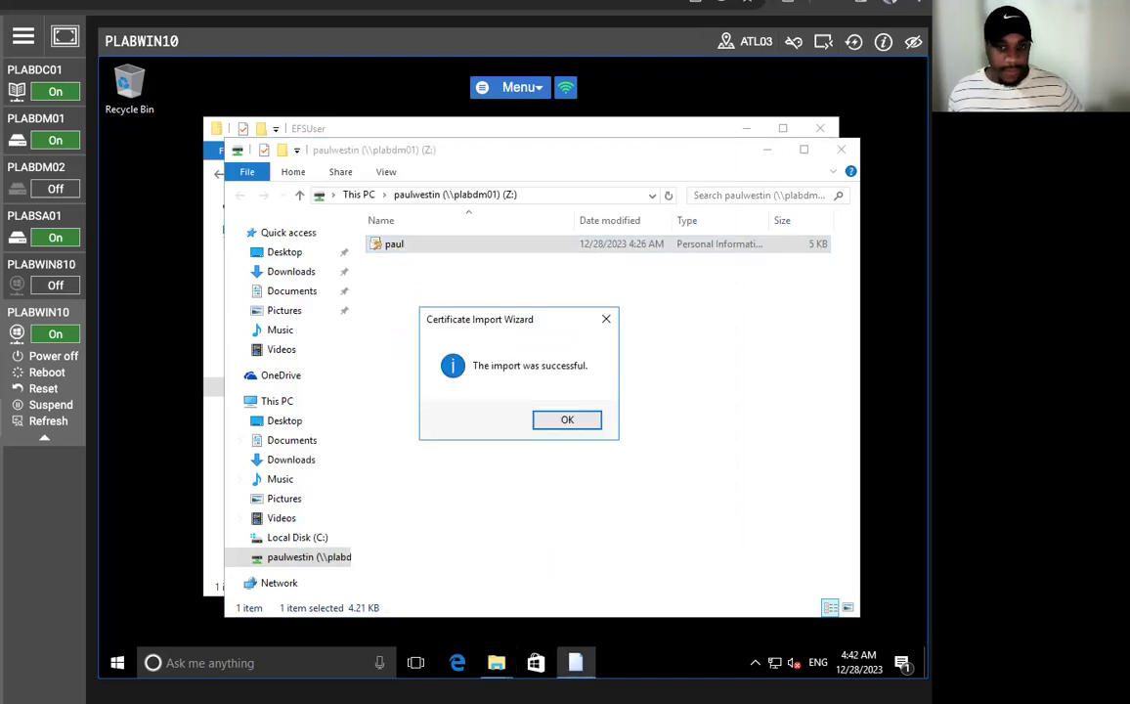
{"action": "left_click", "coordinate": [590, 422]}
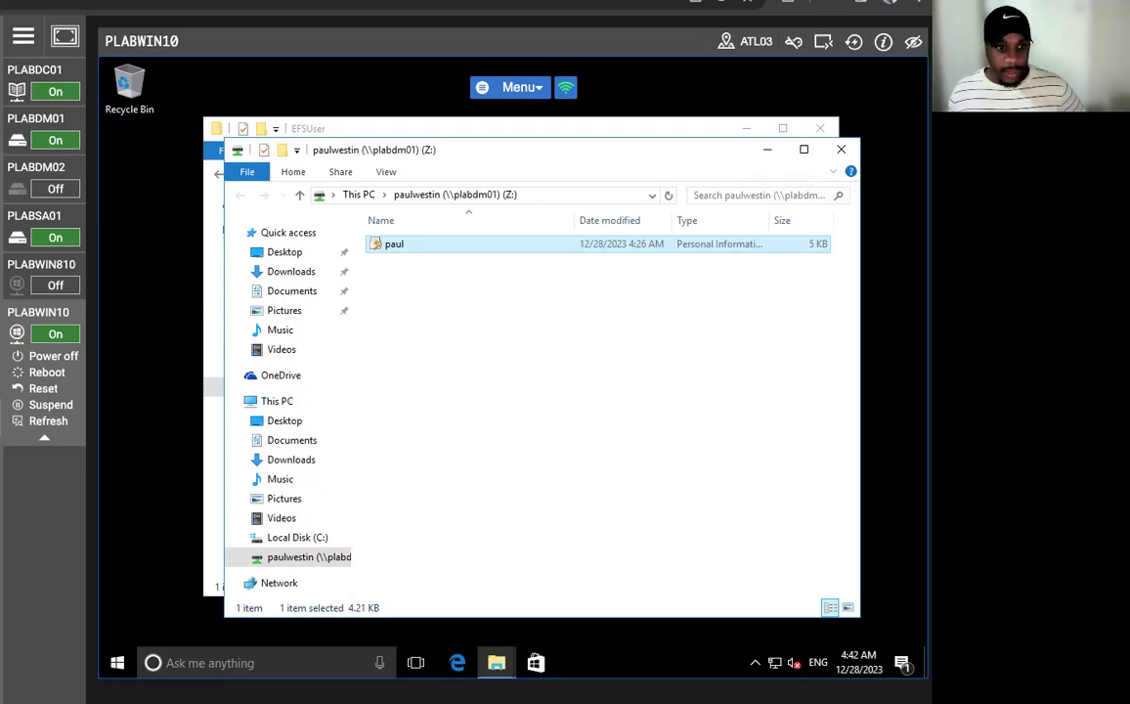
- Open C:\EFSUser and try to open Confidential Memo, getting Access is denied
{"action": "left_click", "coordinate": [249, 538]}
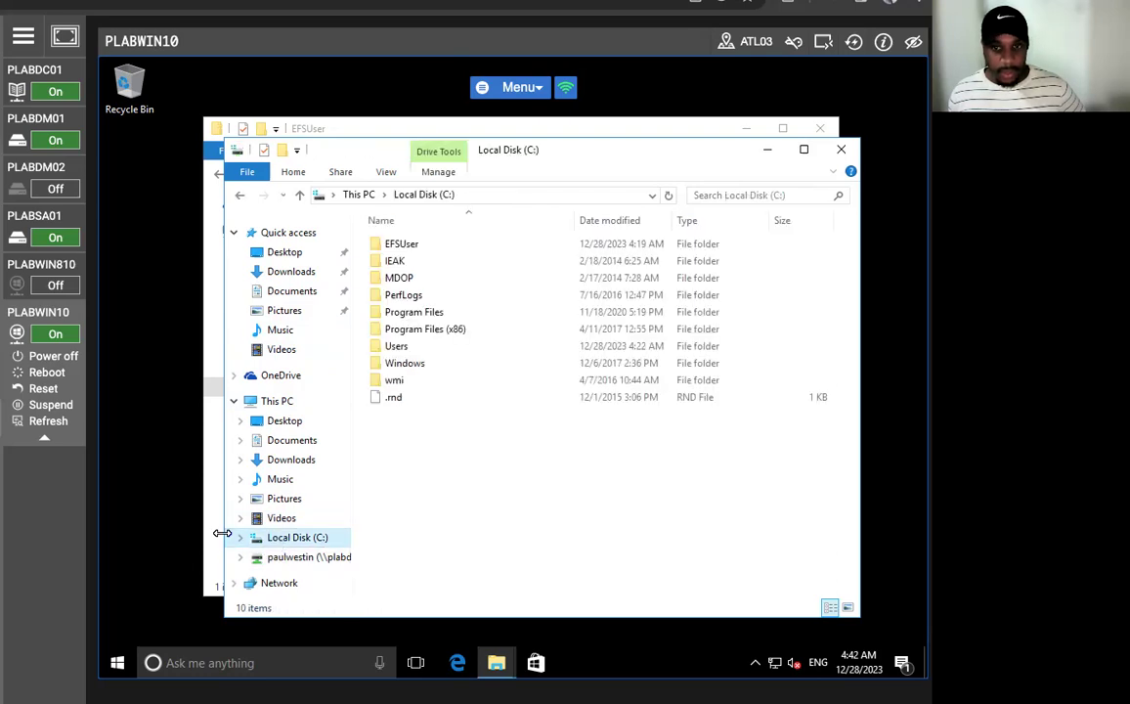
{"action": "left_click", "coordinate": [417, 253]}
{"action": "double_click", "coordinate": [417, 253]}
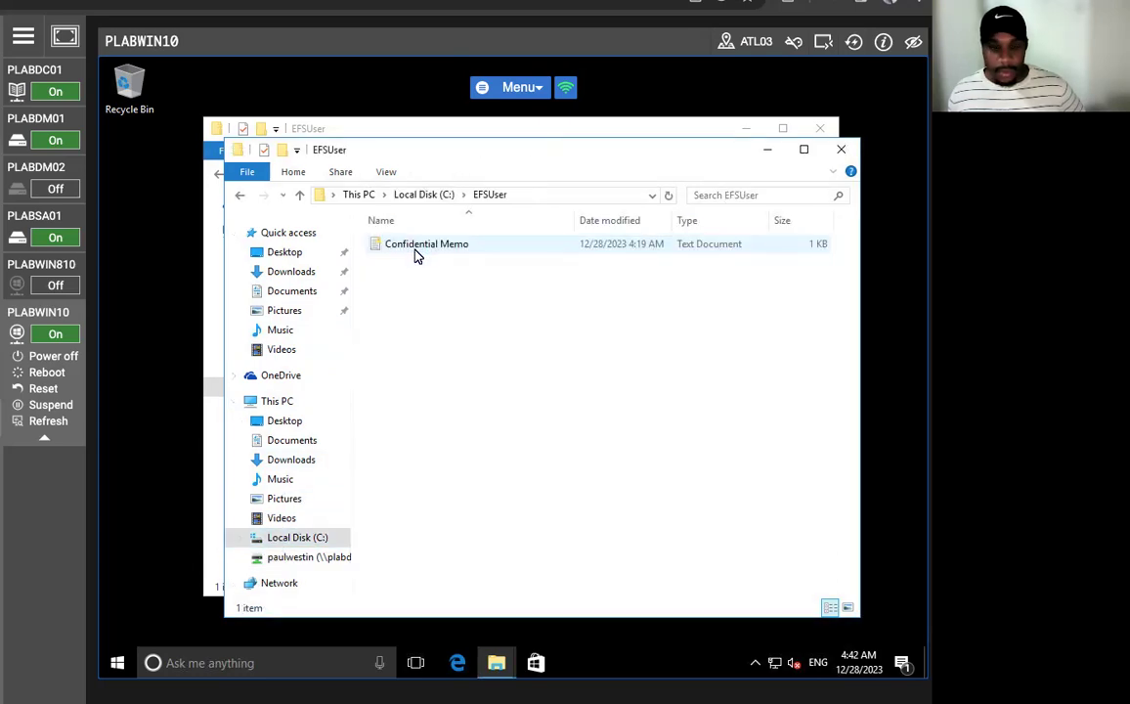
{"action": "right_click", "coordinate": [416, 252]}
{"action": "left_click", "coordinate": [464, 262]}
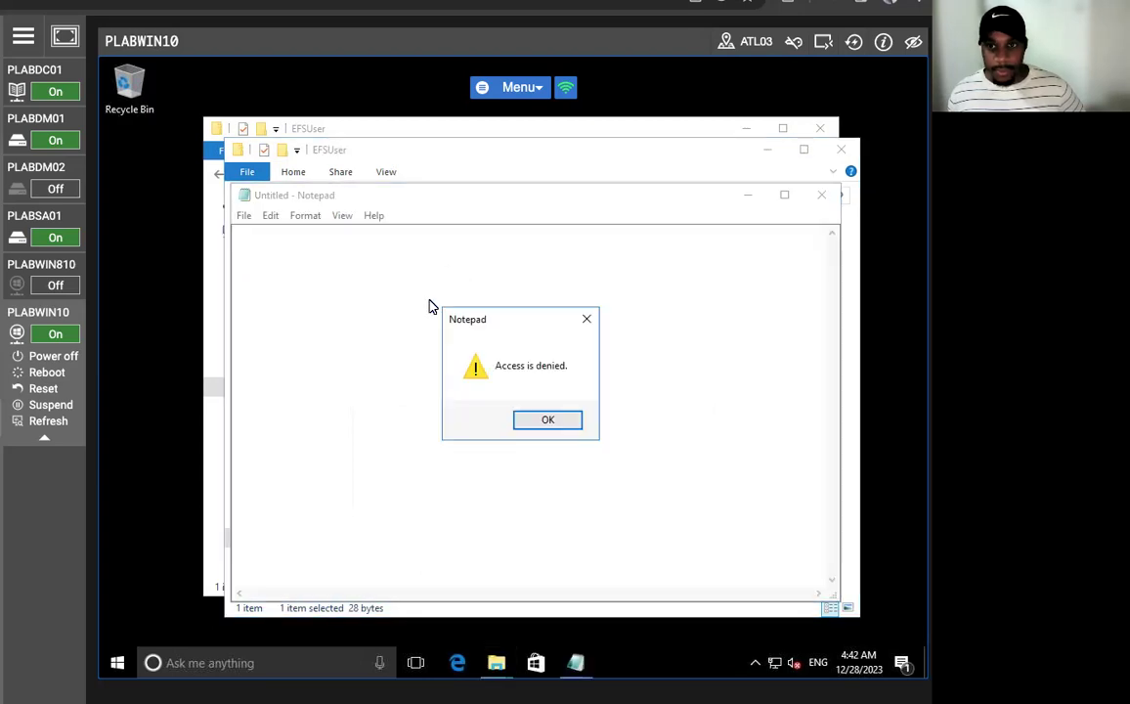
{"action": "left_click", "coordinate": [556, 421]}
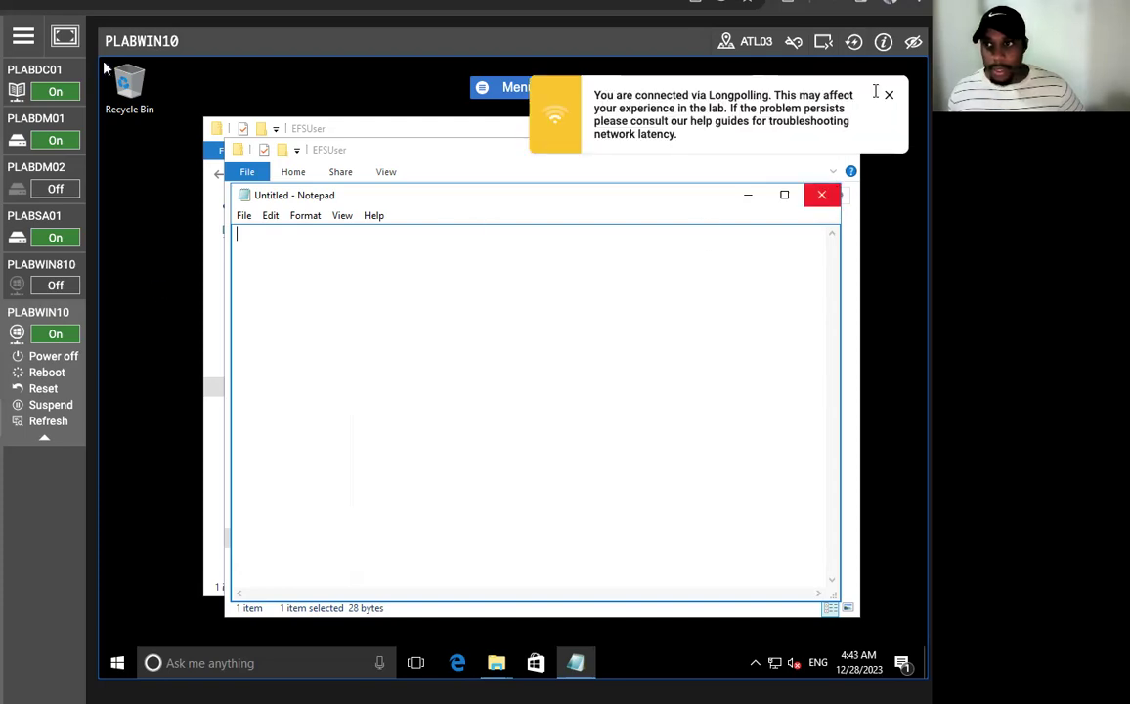
- Retry opening Confidential Memo, dismiss the denial again, and close Notepad and the EFSUser window
{"action": "left_click", "coordinate": [890, 98]}
{"action": "left_click", "coordinate": [821, 195]}
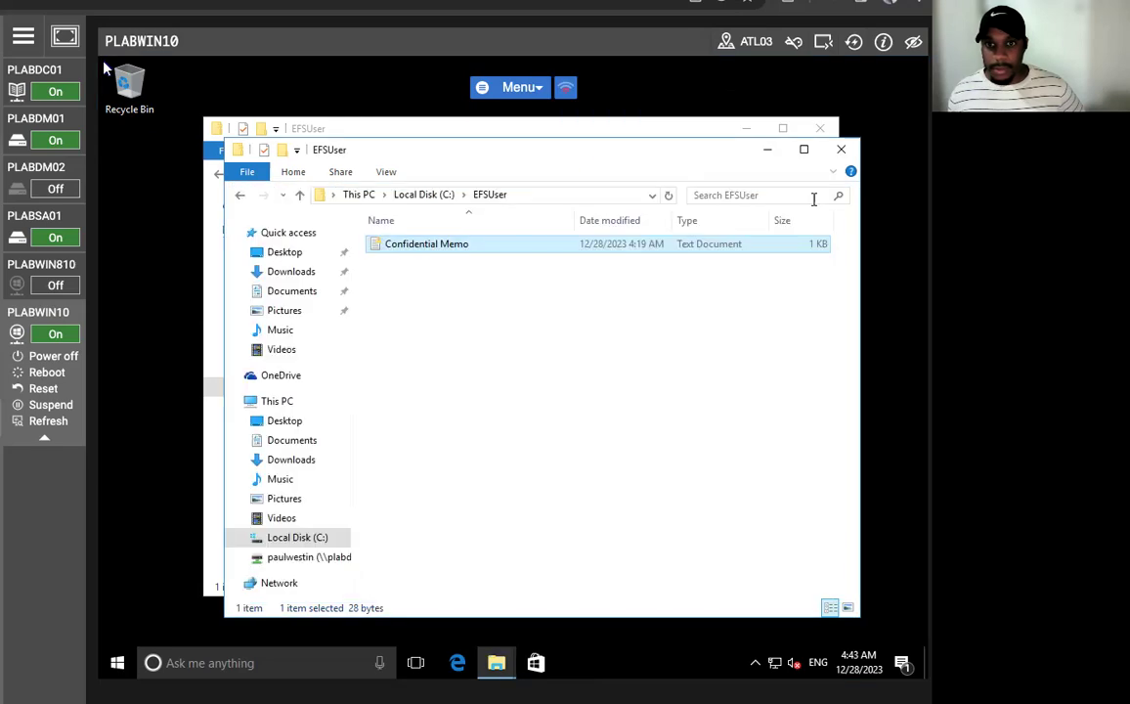
{"action": "right_click", "coordinate": [400, 244]}
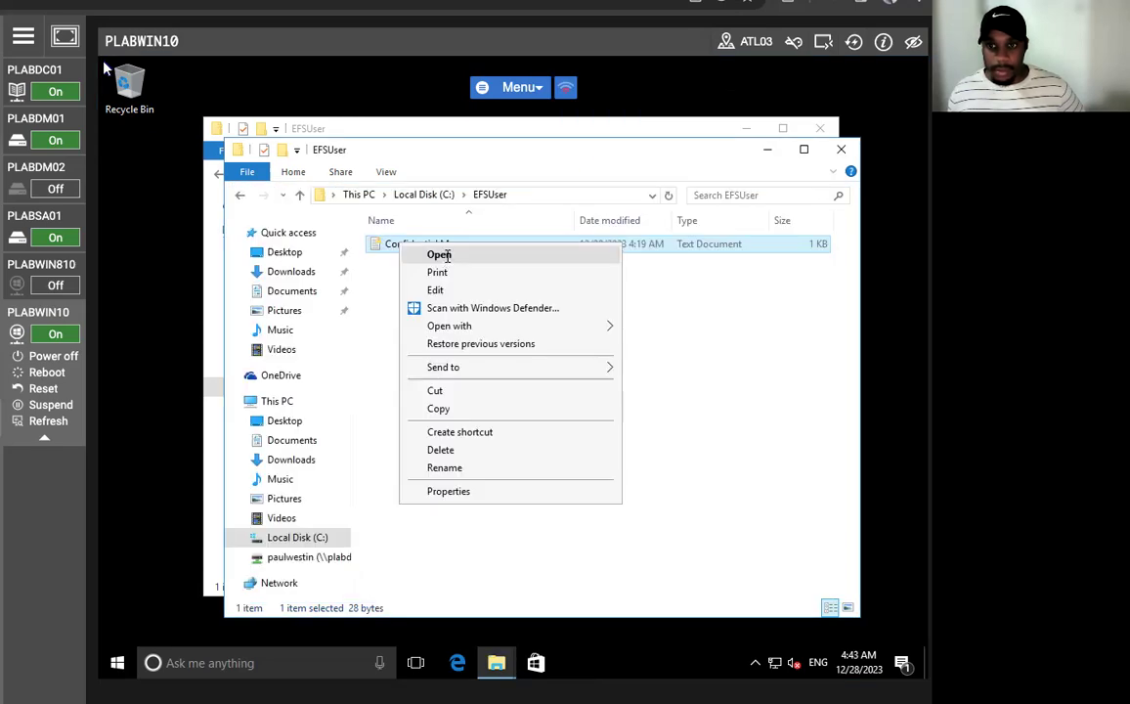
{"action": "left_click", "coordinate": [440, 254]}
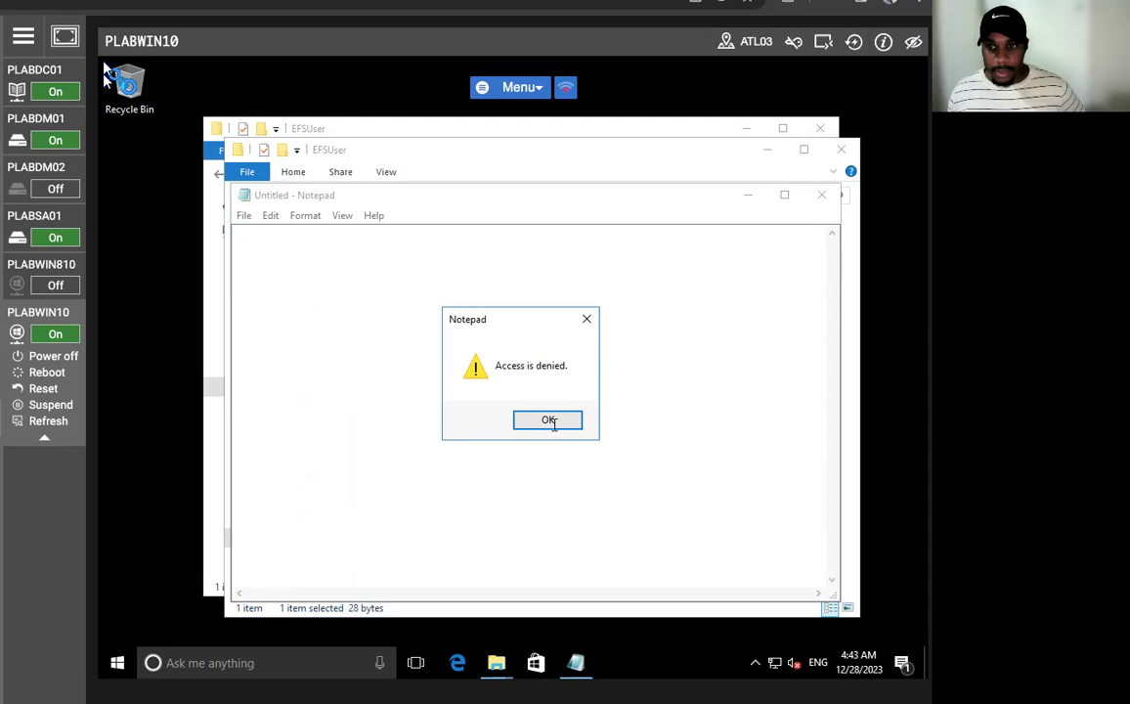
{"action": "left_click", "coordinate": [530, 418]}
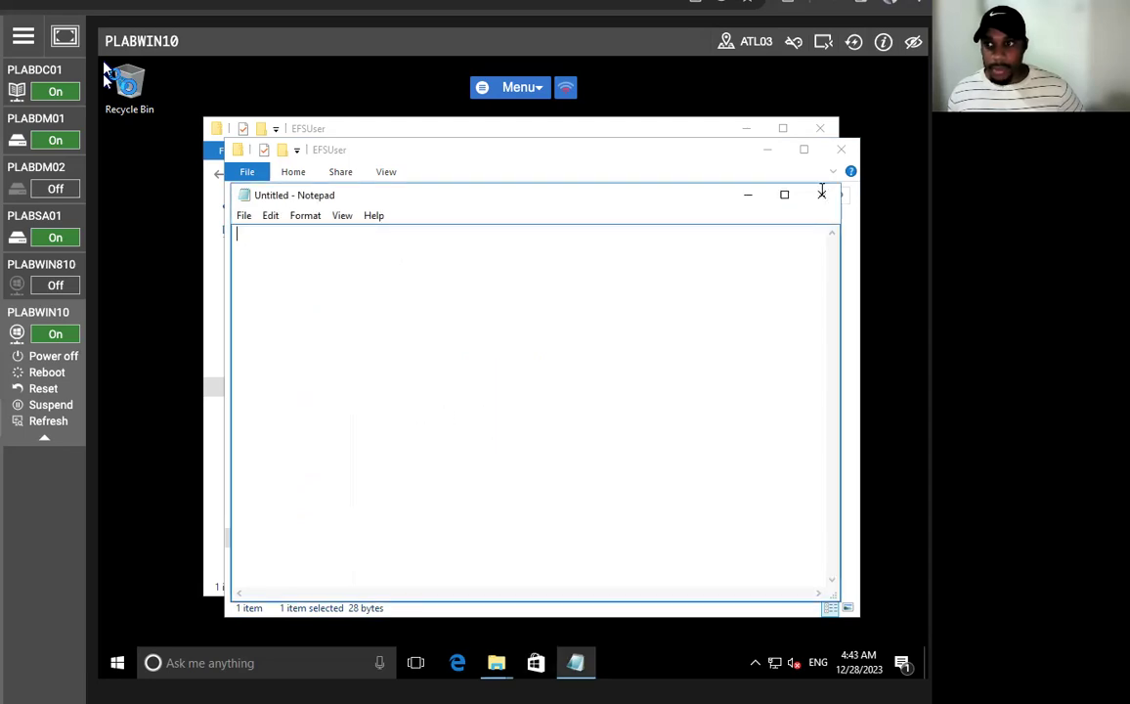
{"action": "left_click", "coordinate": [821, 195]}
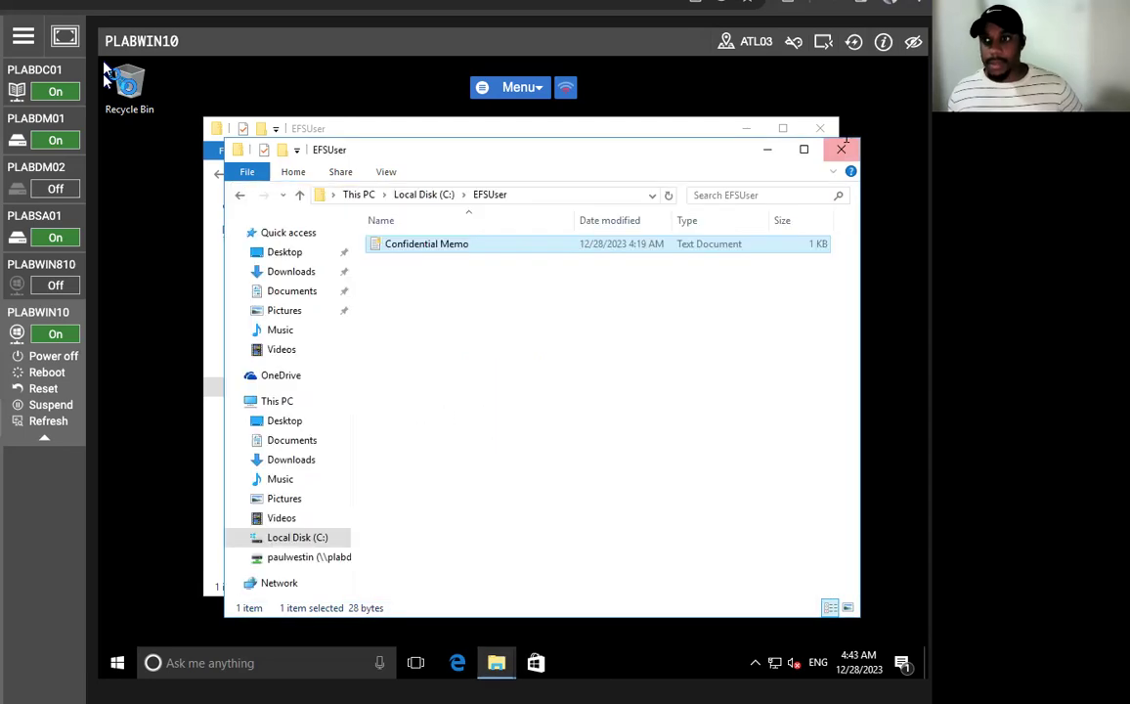
{"action": "left_click", "coordinate": [841, 149]}
- Close the remaining Explorer window and launch Command Prompt from a cmd search
{"action": "left_click", "coordinate": [819, 128]}
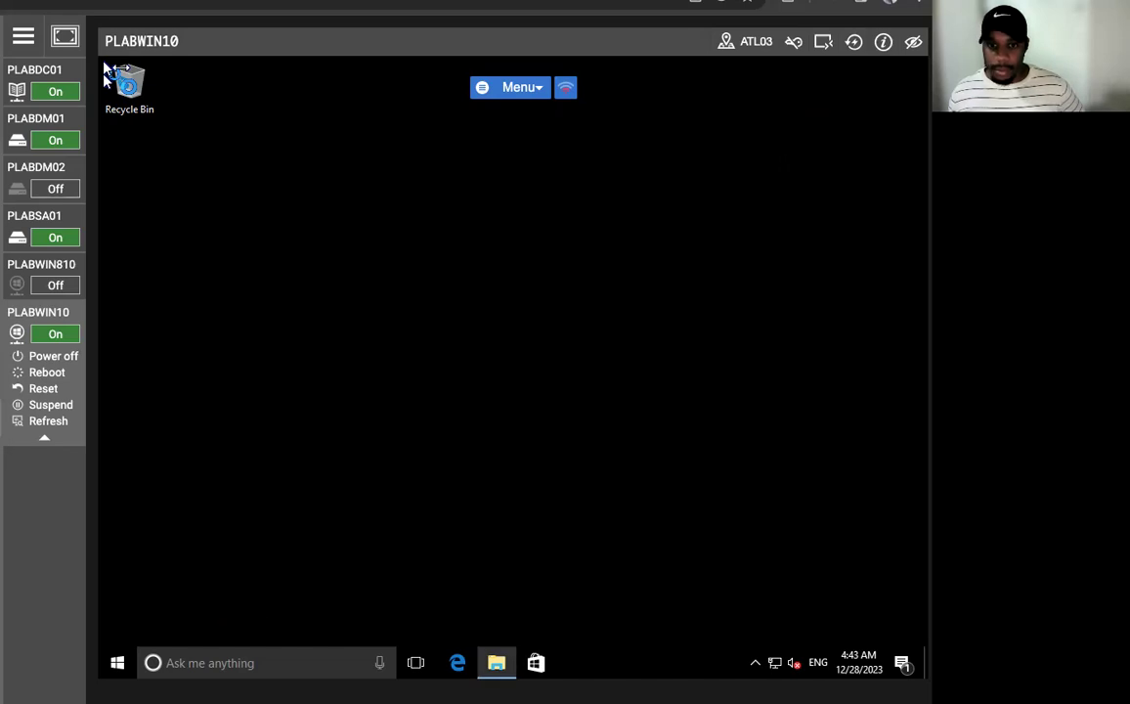
{"action": "key", "text": "super"}
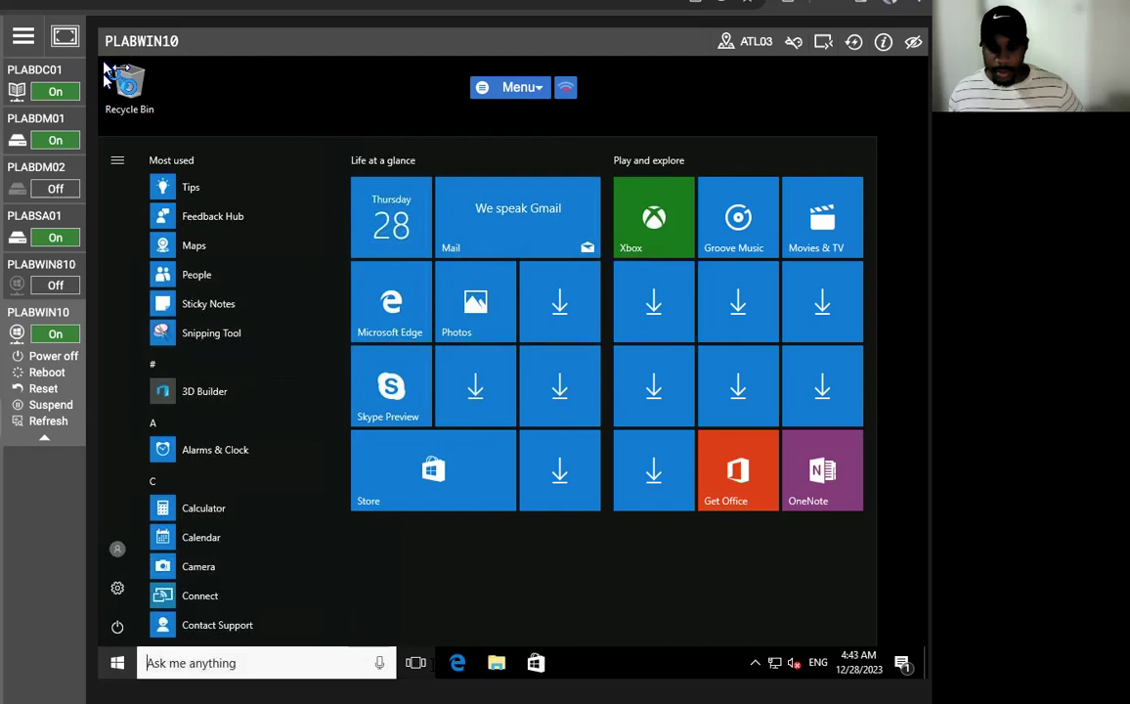
{"action": "type", "text": "cmd"}
{"action": "key", "text": "Return"}
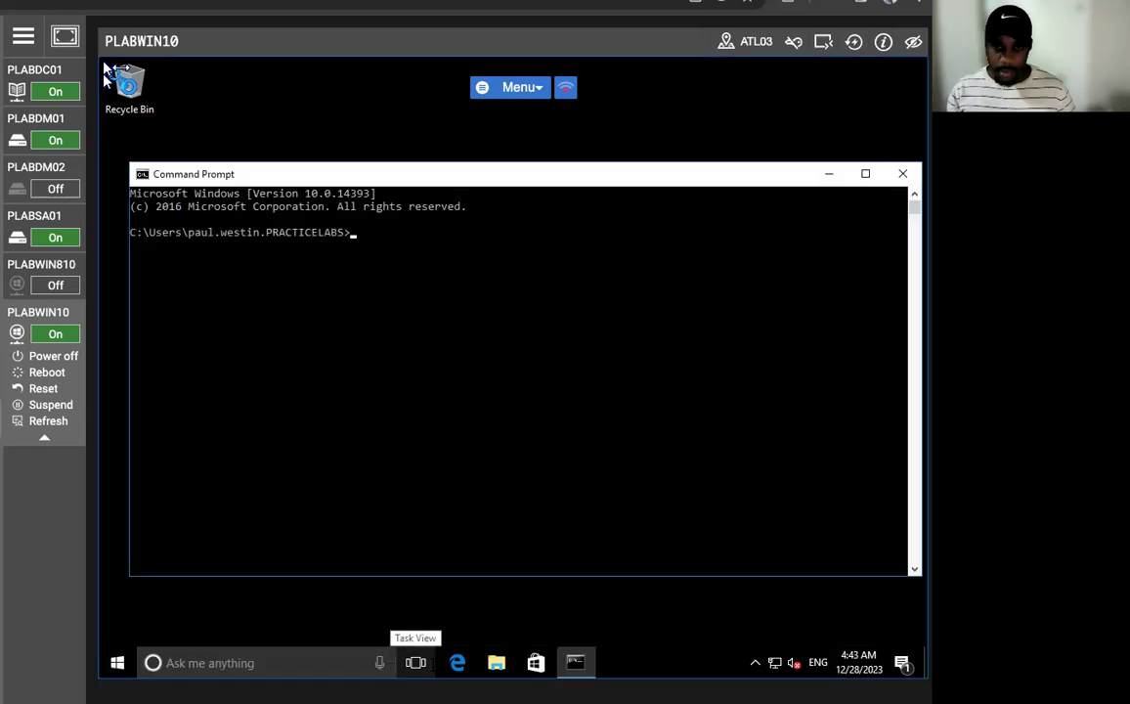
- Run gpupdate /force until the policy update completes, then close Command Prompt and reopen File Explorer
{"action": "type", "text": "gpup"}
{"action": "key", "text": "BackSpace"}
{"action": "key", "text": "BackSpace"}
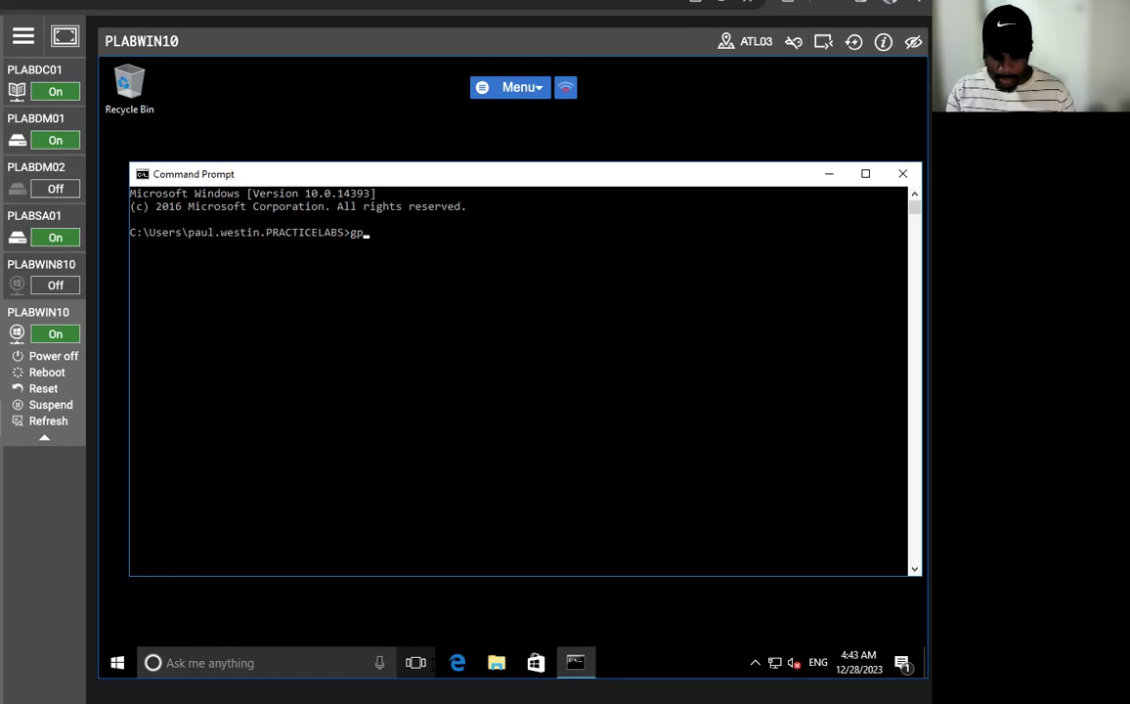
{"action": "type", "text": "up"}
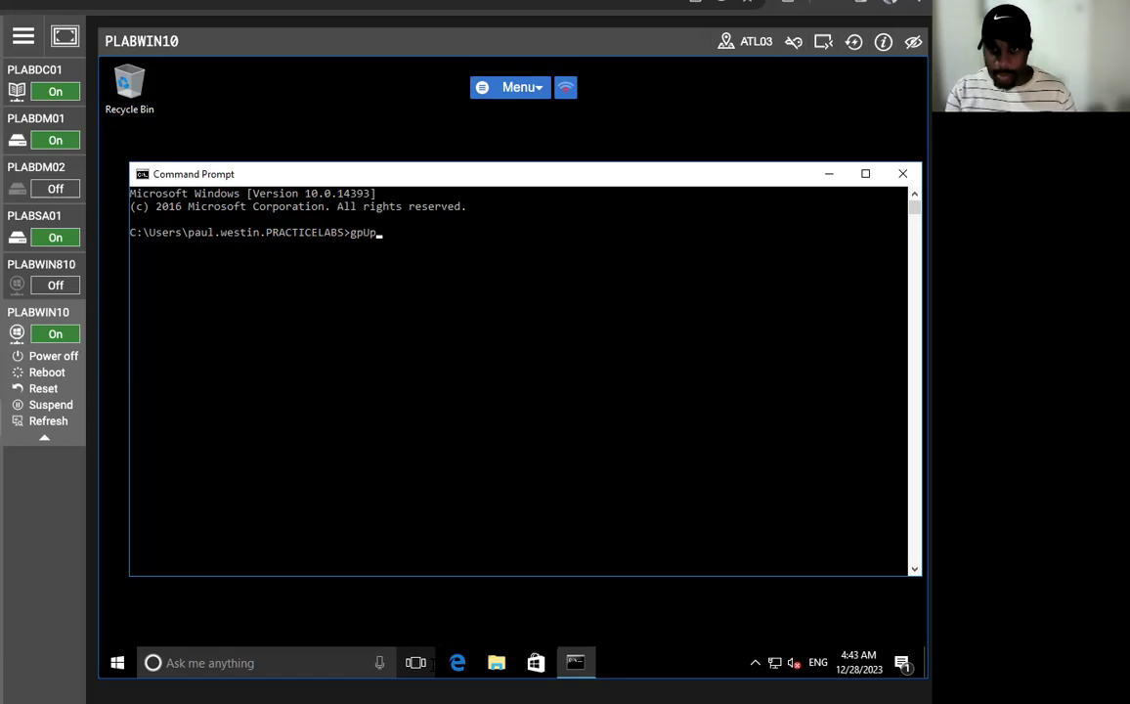
{"action": "type", "text": "date"}
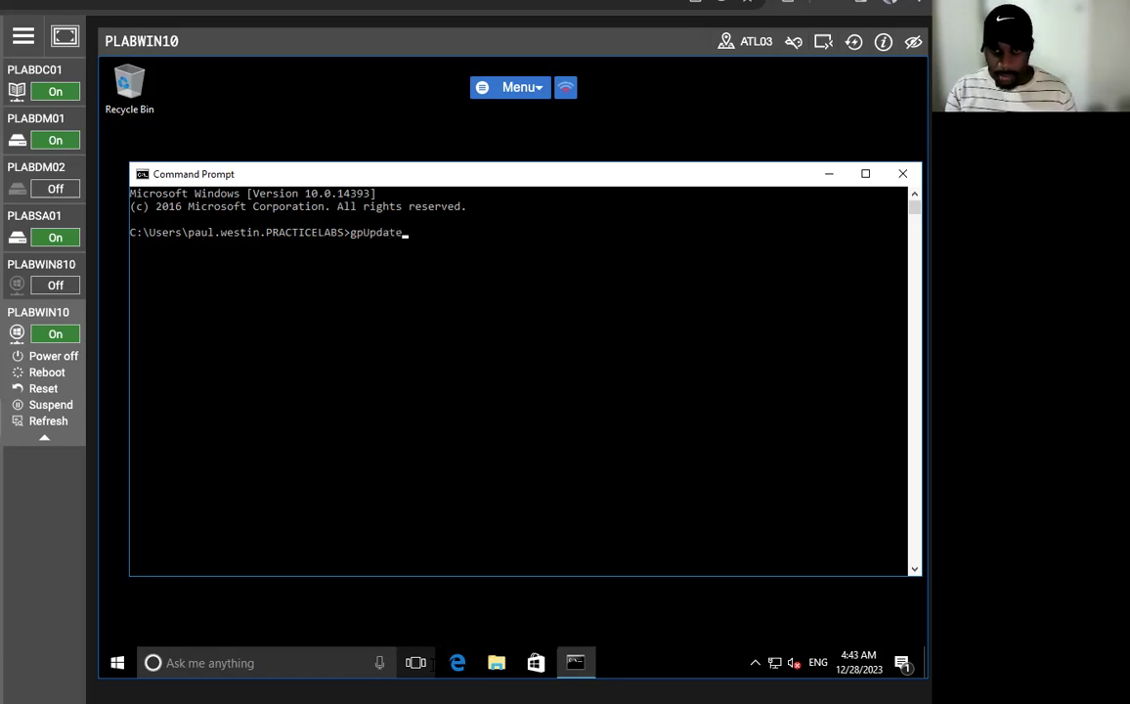
{"action": "type", "text": " /for"}
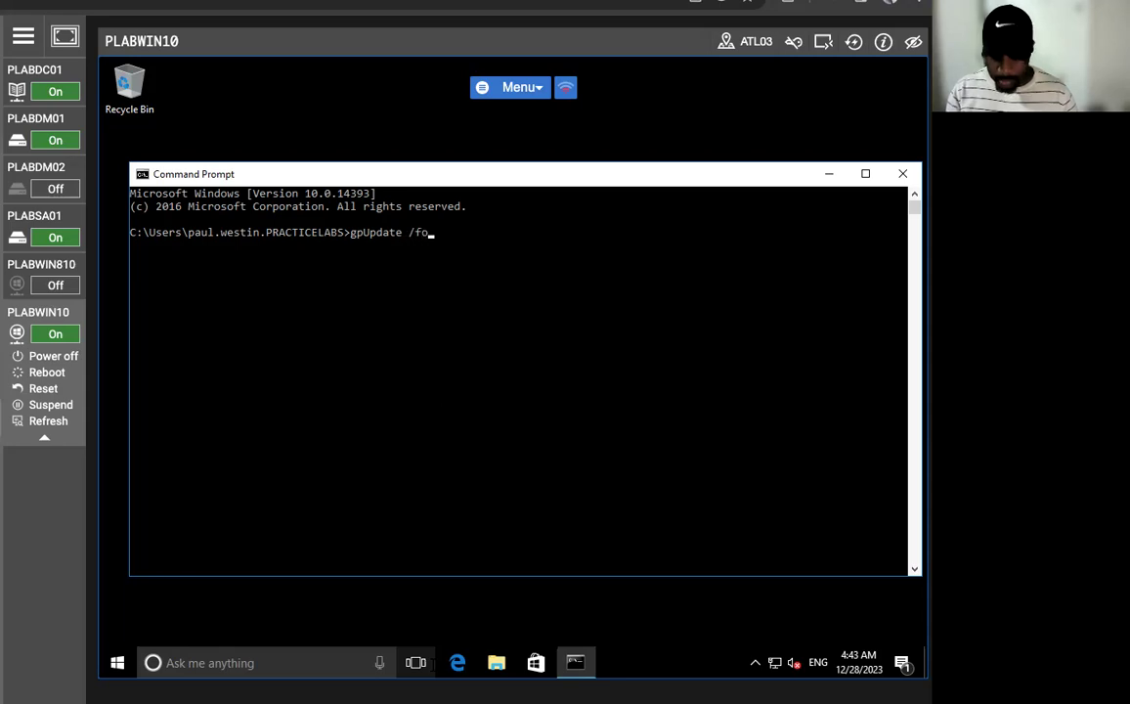
{"action": "key", "text": "Return"}
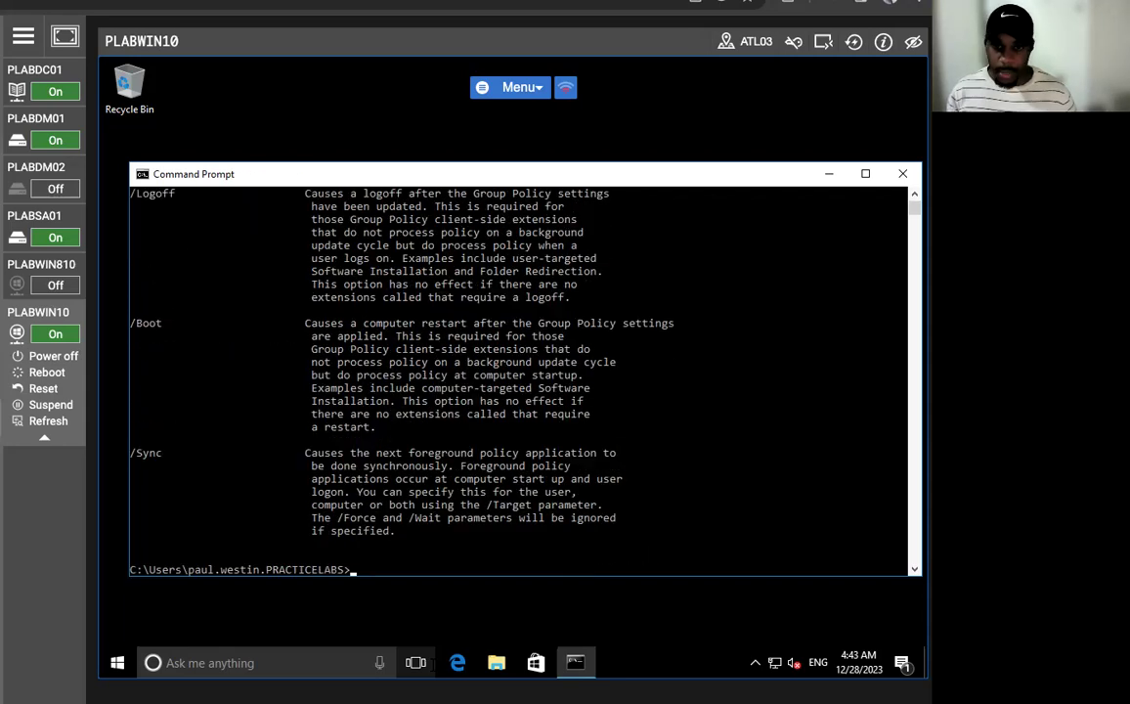
{"action": "key", "text": "Up"}
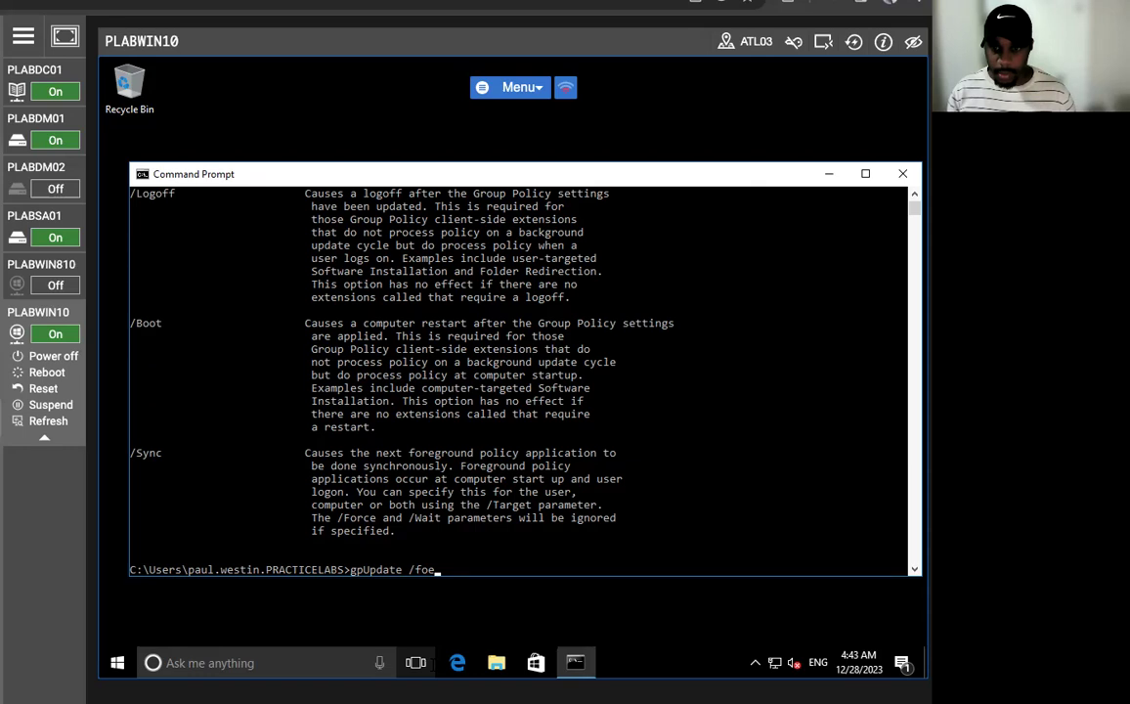
{"action": "key", "text": "BackSpace"}
{"action": "type", "text": "rce"}
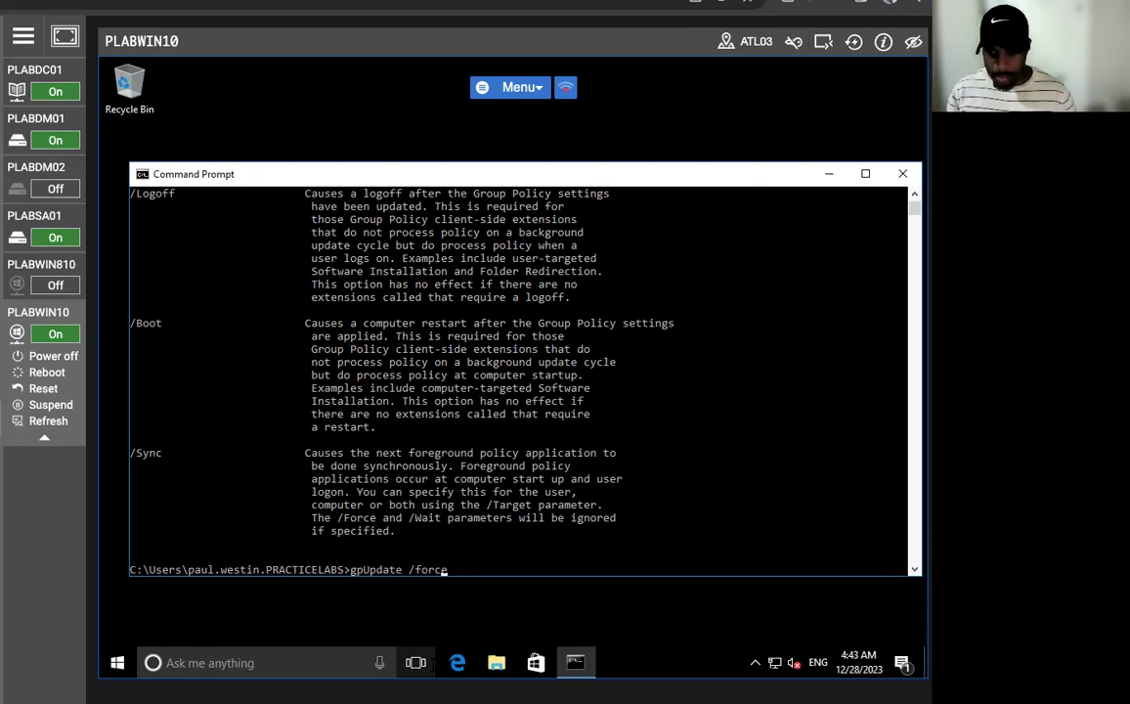
{"action": "key", "text": "Return"}
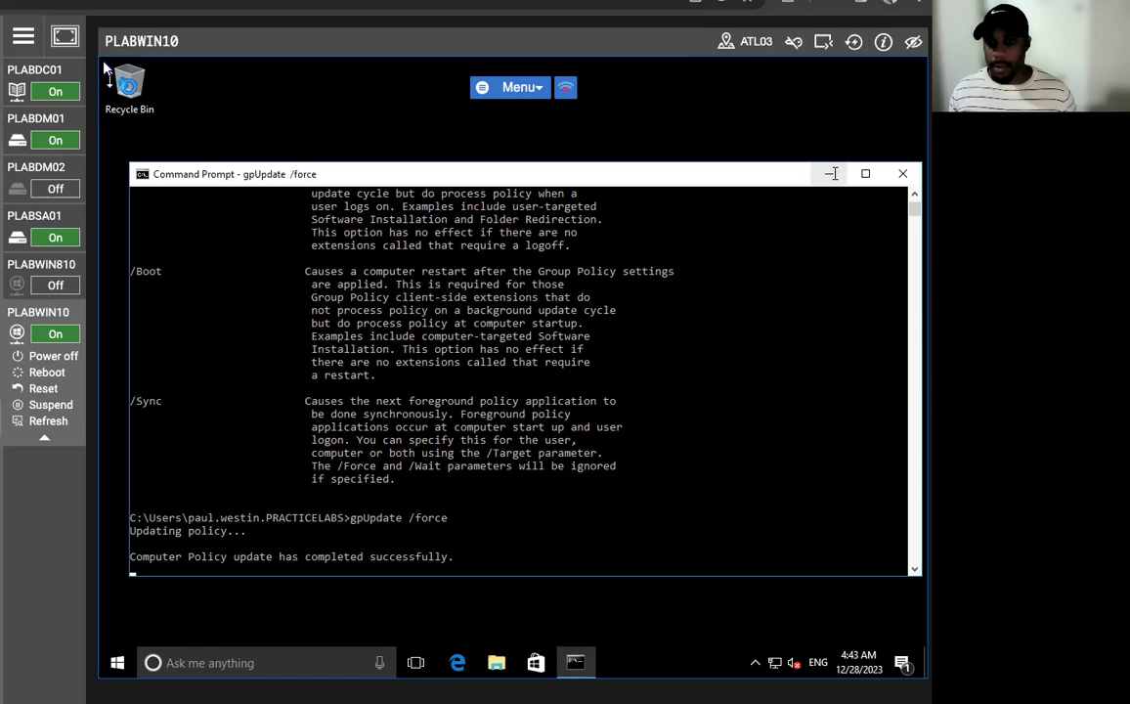
{"action": "left_click", "coordinate": [903, 174]}
{"action": "left_click", "coordinate": [497, 663]}
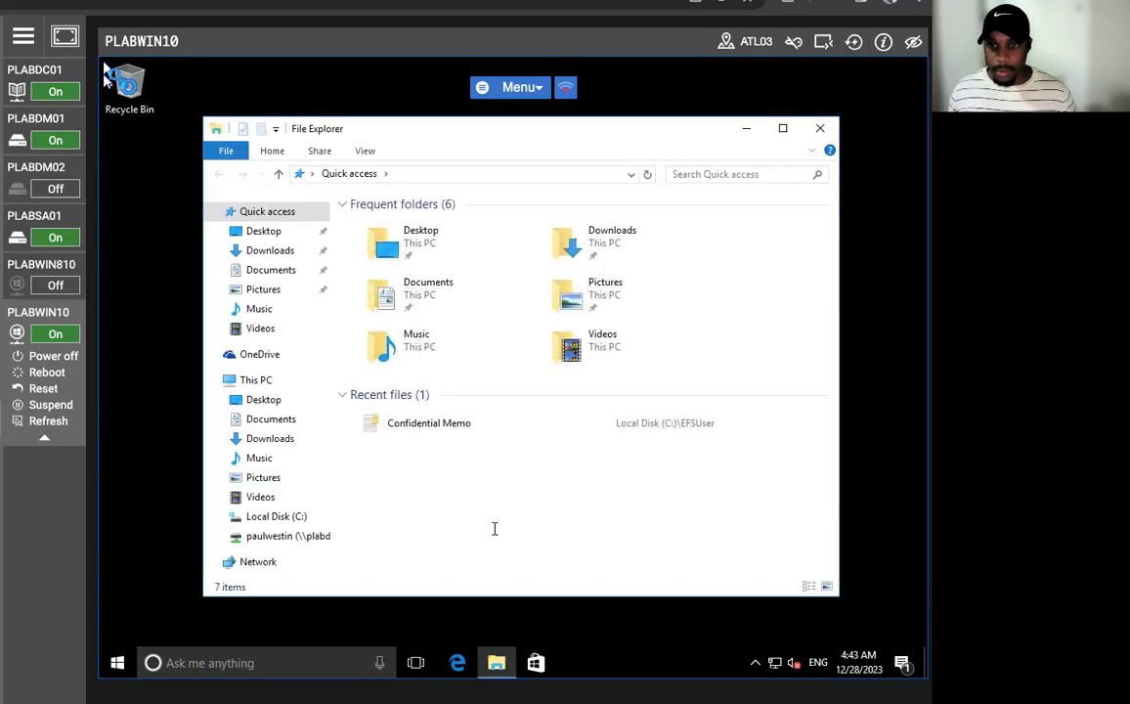
- Open Confidential Memo from recent files, get Access is denied, and close Notepad and File Explorer
{"action": "left_click", "coordinate": [428, 423]}
{"action": "double_click", "coordinate": [428, 424]}
{"action": "left_click", "coordinate": [545, 418]}
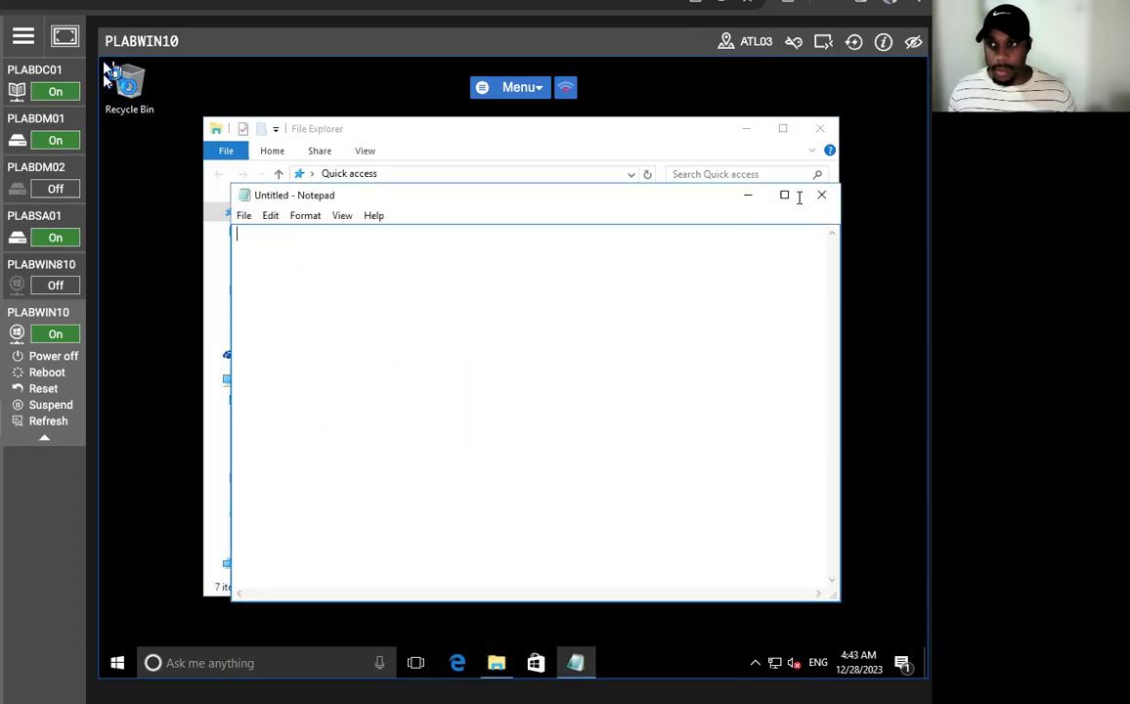
{"action": "left_click", "coordinate": [825, 196]}
{"action": "left_click", "coordinate": [819, 128]}
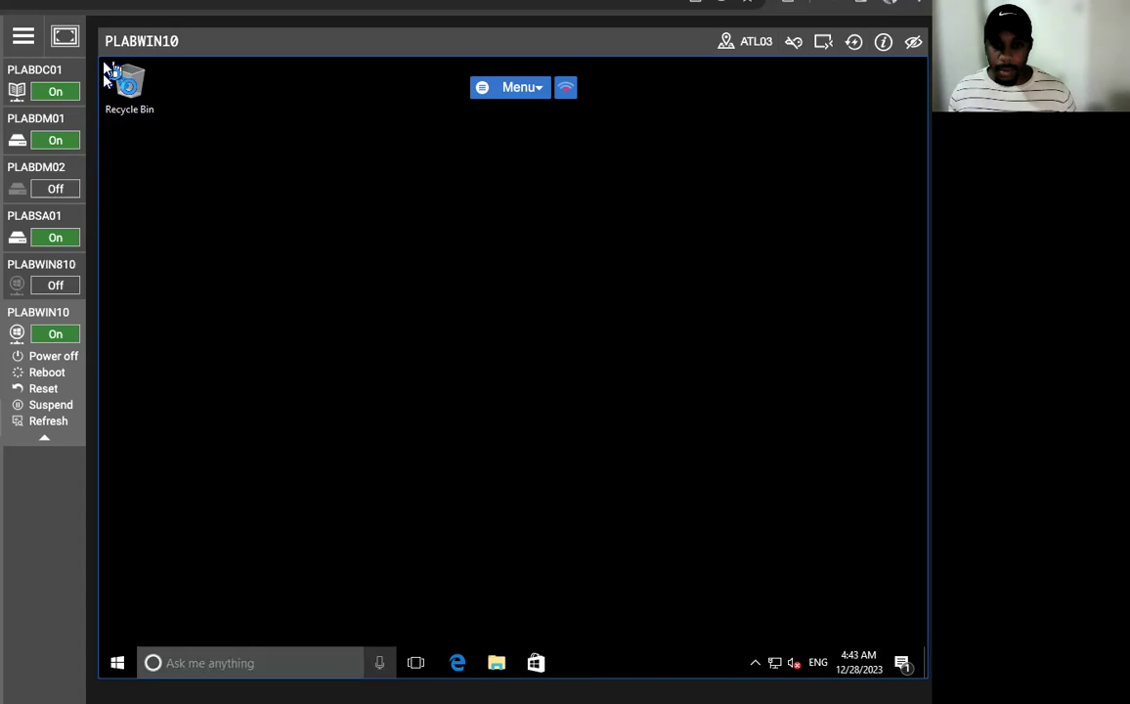
- Sign out of the current account from the Start menu's account options
{"action": "key", "text": "super"}
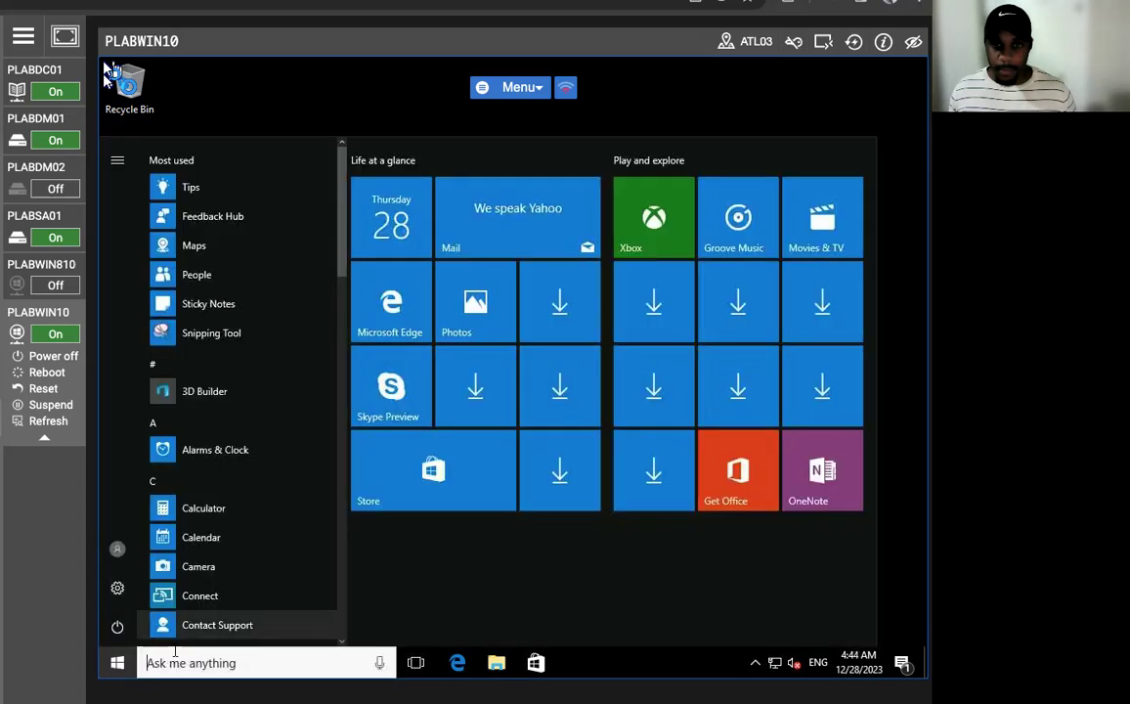
{"action": "left_click", "coordinate": [118, 627]}
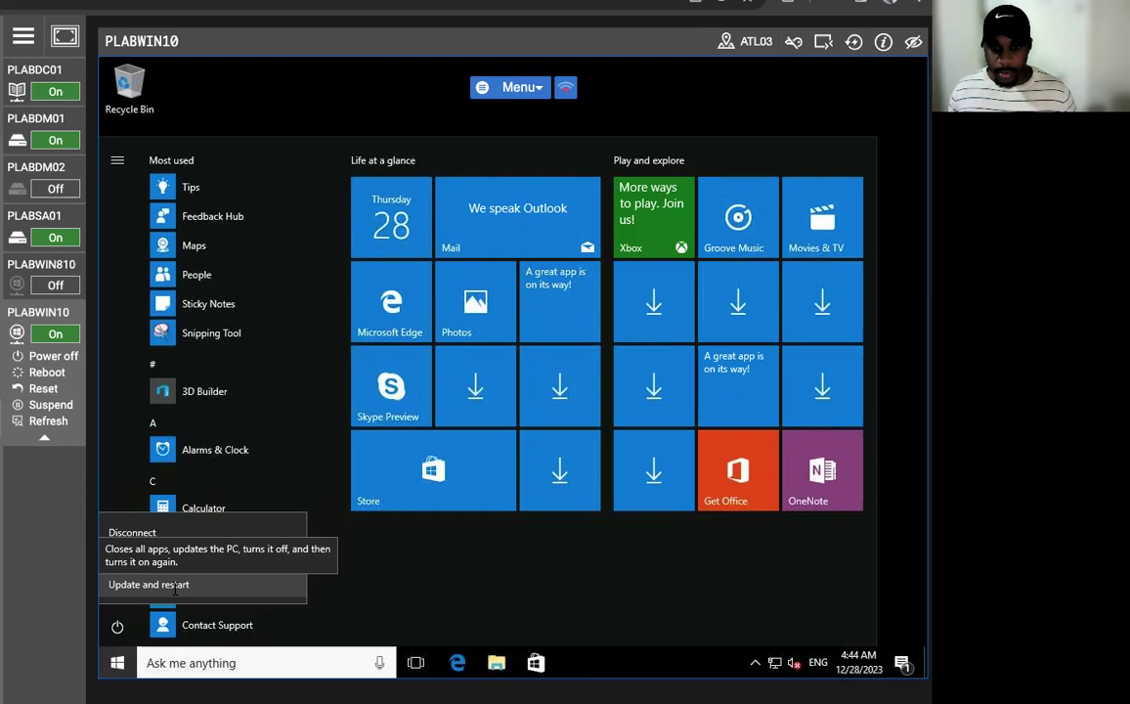
{"action": "left_click", "coordinate": [116, 626]}
{"action": "left_click", "coordinate": [117, 626]}
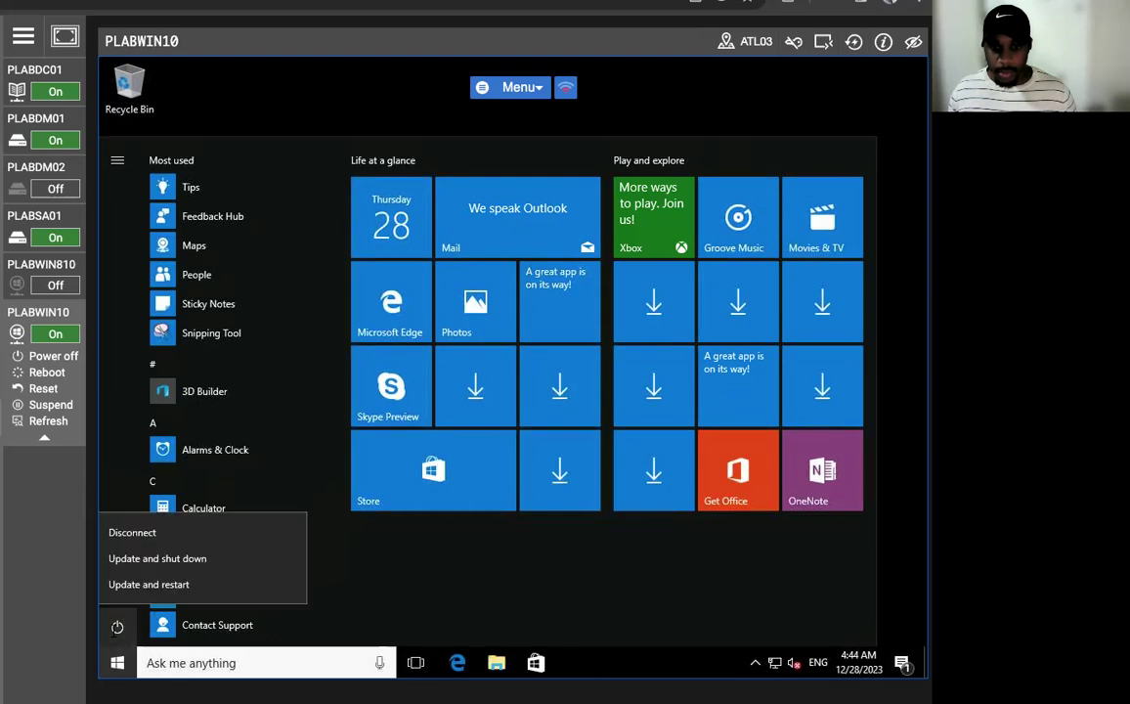
{"action": "left_click", "coordinate": [110, 509]}
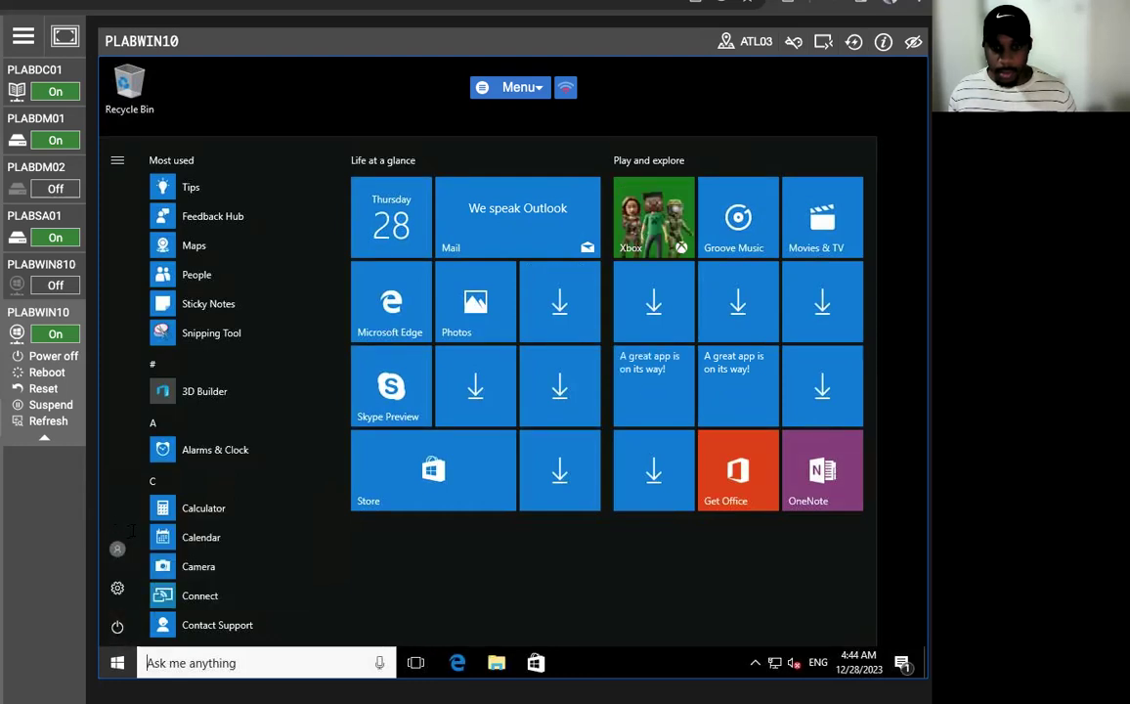
{"action": "left_click", "coordinate": [116, 549]}
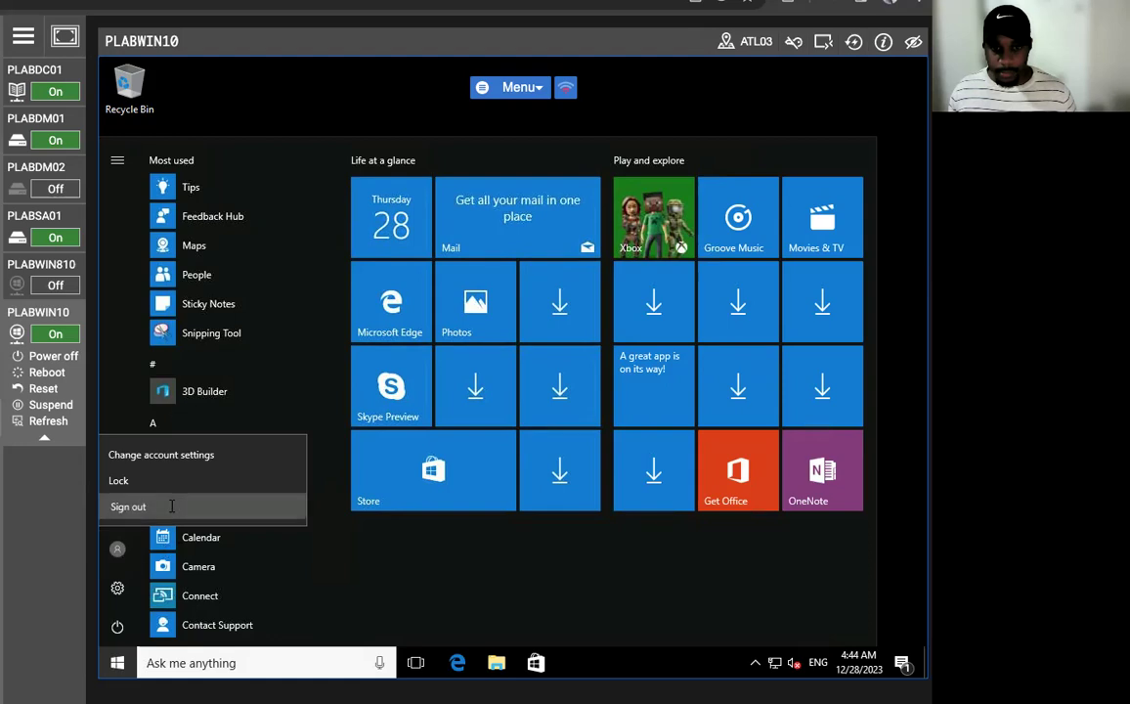
{"action": "left_click", "coordinate": [171, 505]}
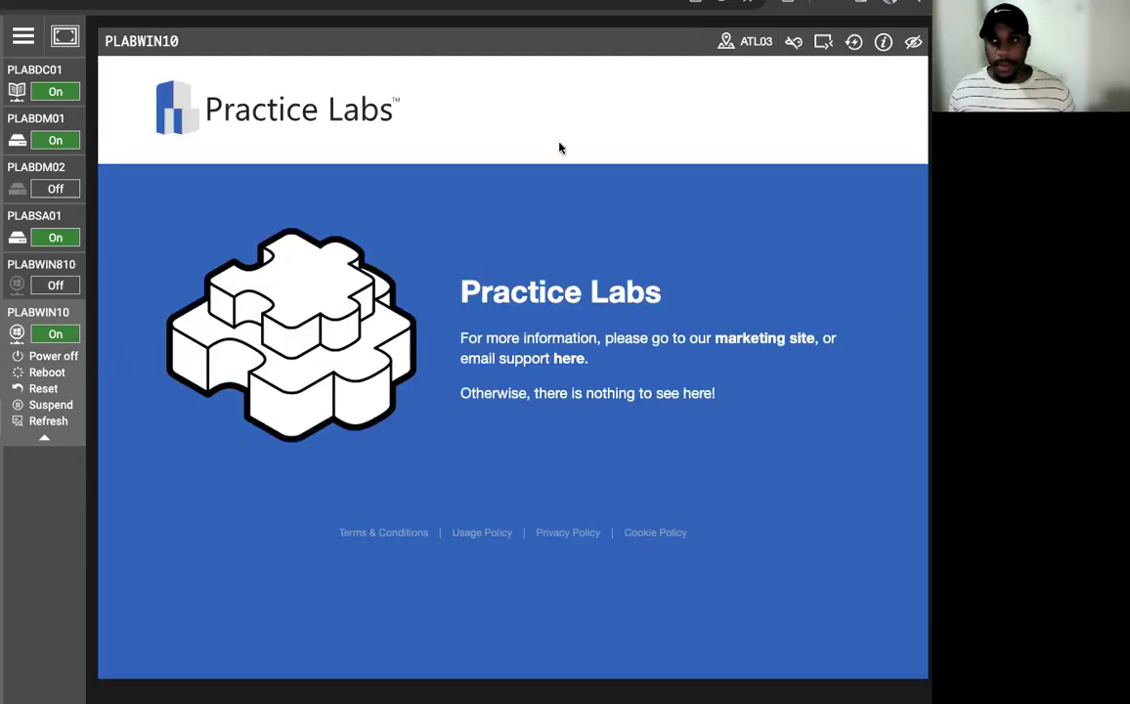
- Reconnect and sign in as Other user, entering the second domain user's name and password
{"action": "left_click", "coordinate": [826, 45]}
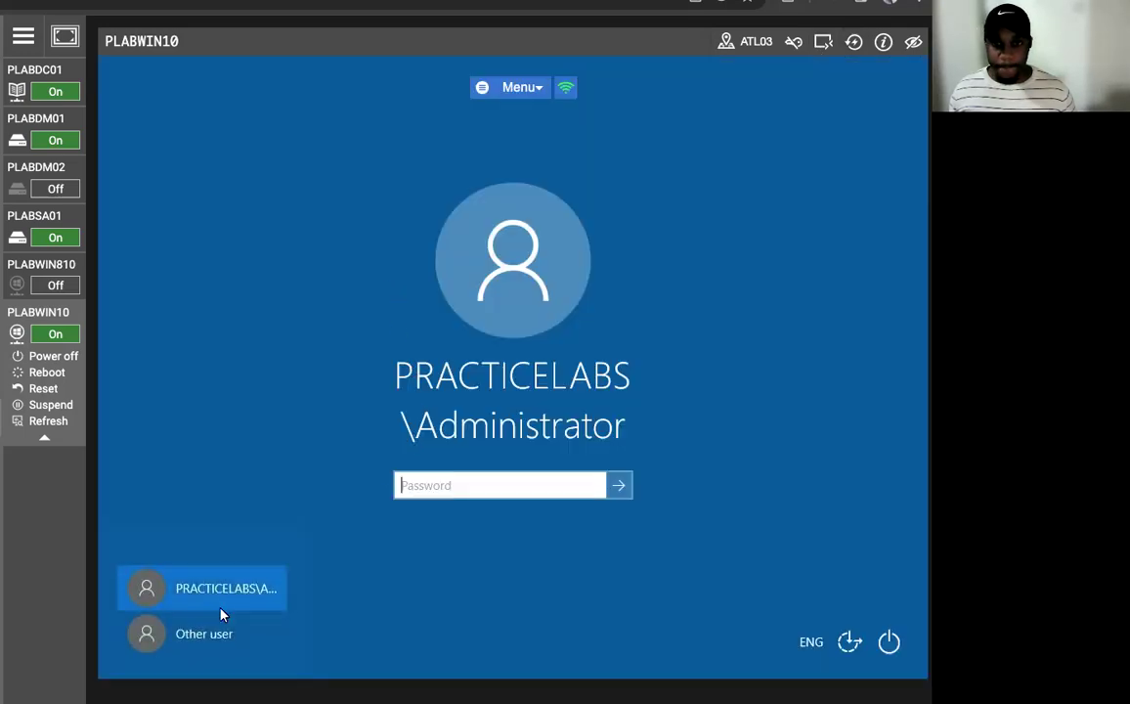
{"action": "left_click", "coordinate": [205, 631]}
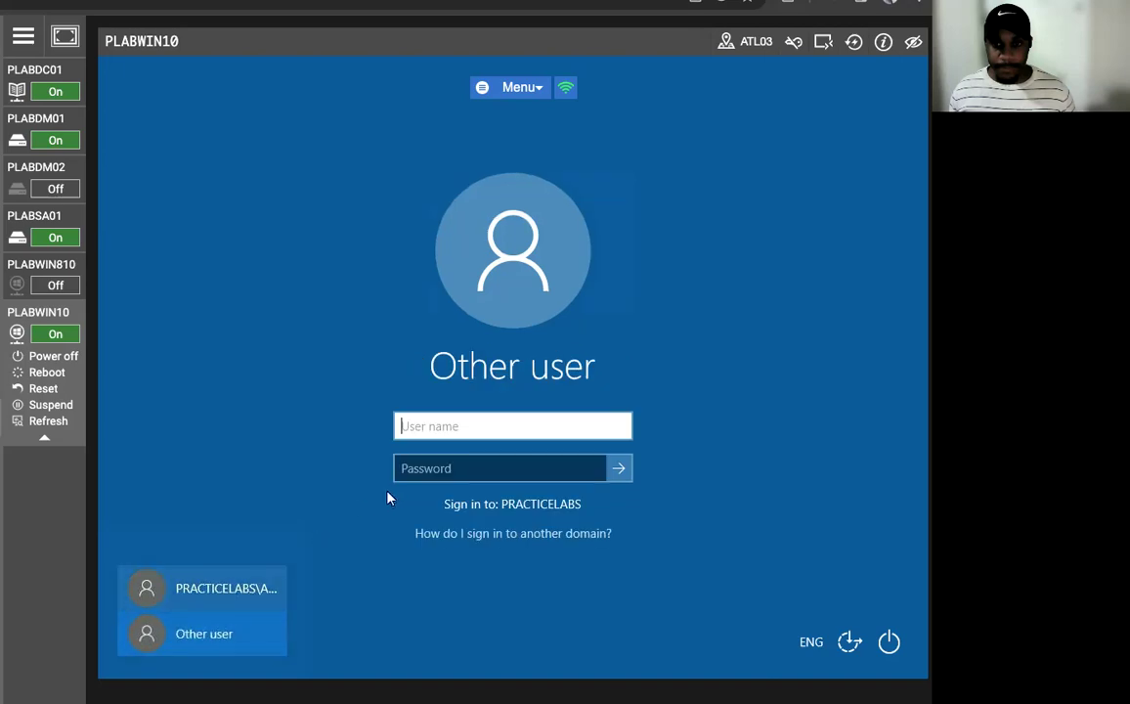
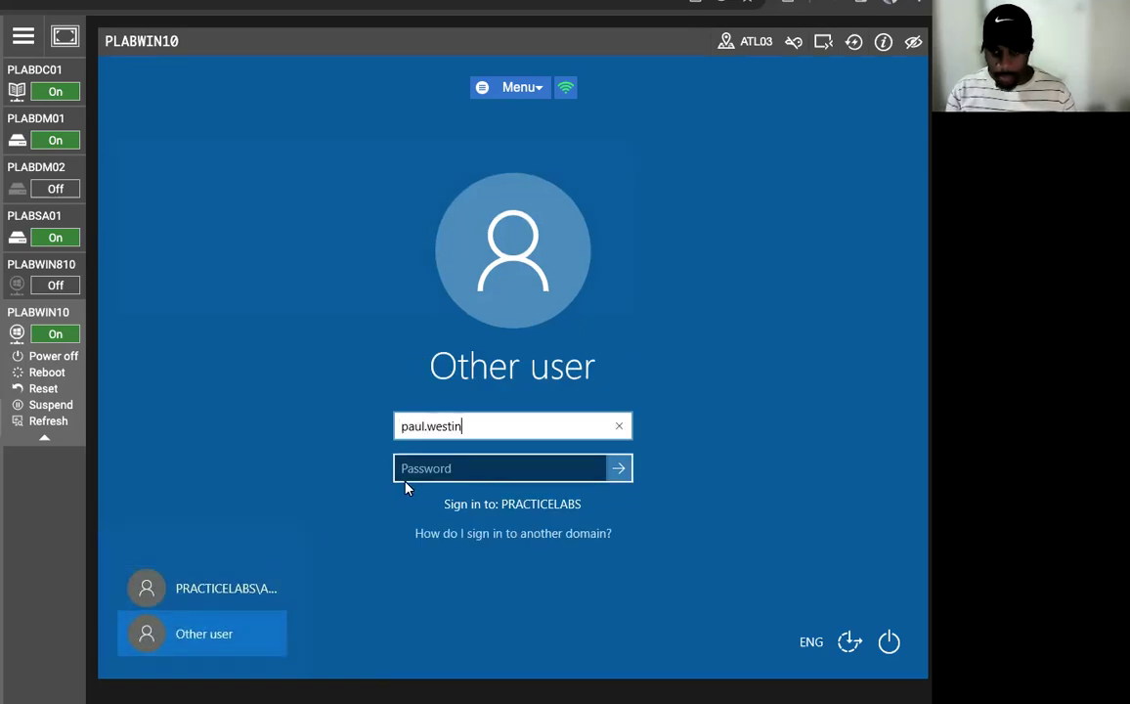
{"action": "key", "text": "Tab"}
{"action": "type", "text": "Passw0rd"}
{"action": "key", "text": "Return"}
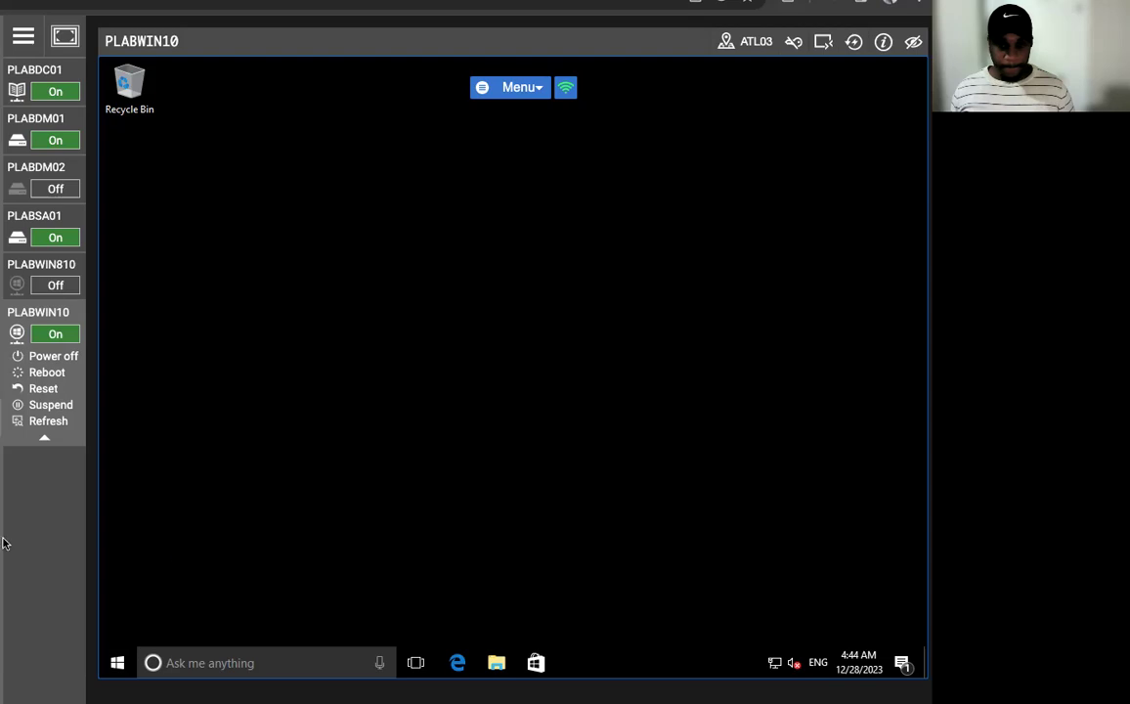
- Open Confidential Memo from Recent files (Access denied), then allow the Lab Device Client install
{"action": "key", "text": "super+e"}
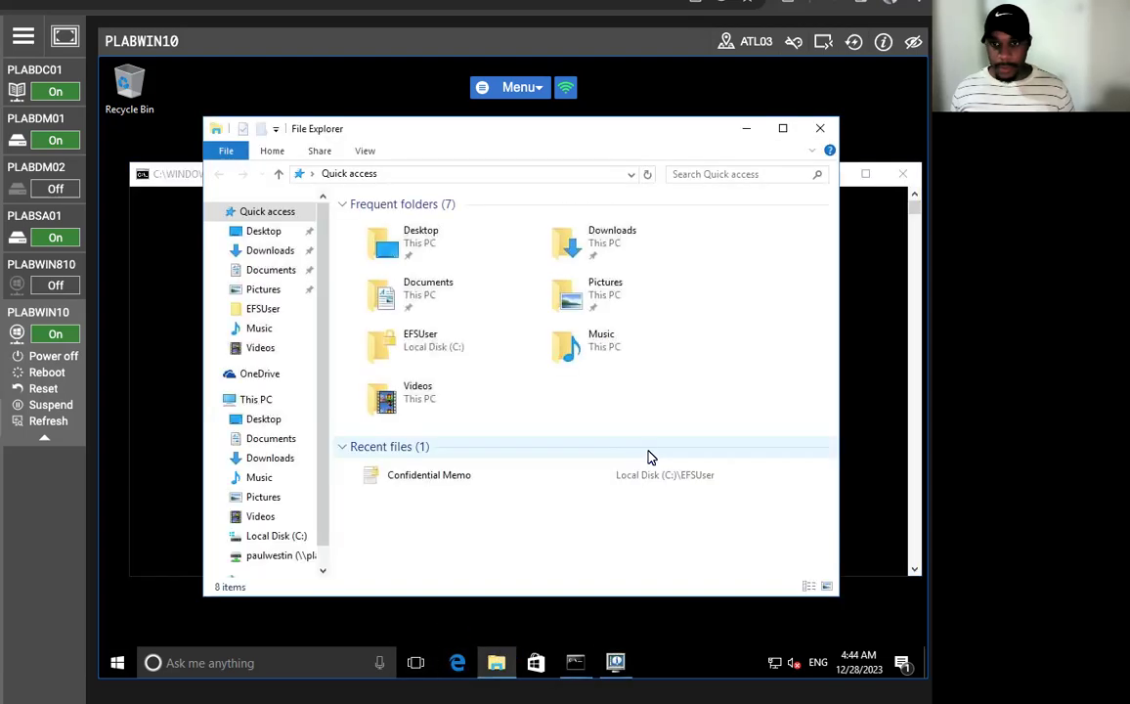
{"action": "double_click", "coordinate": [416, 476]}
{"action": "right_click", "coordinate": [438, 476]}
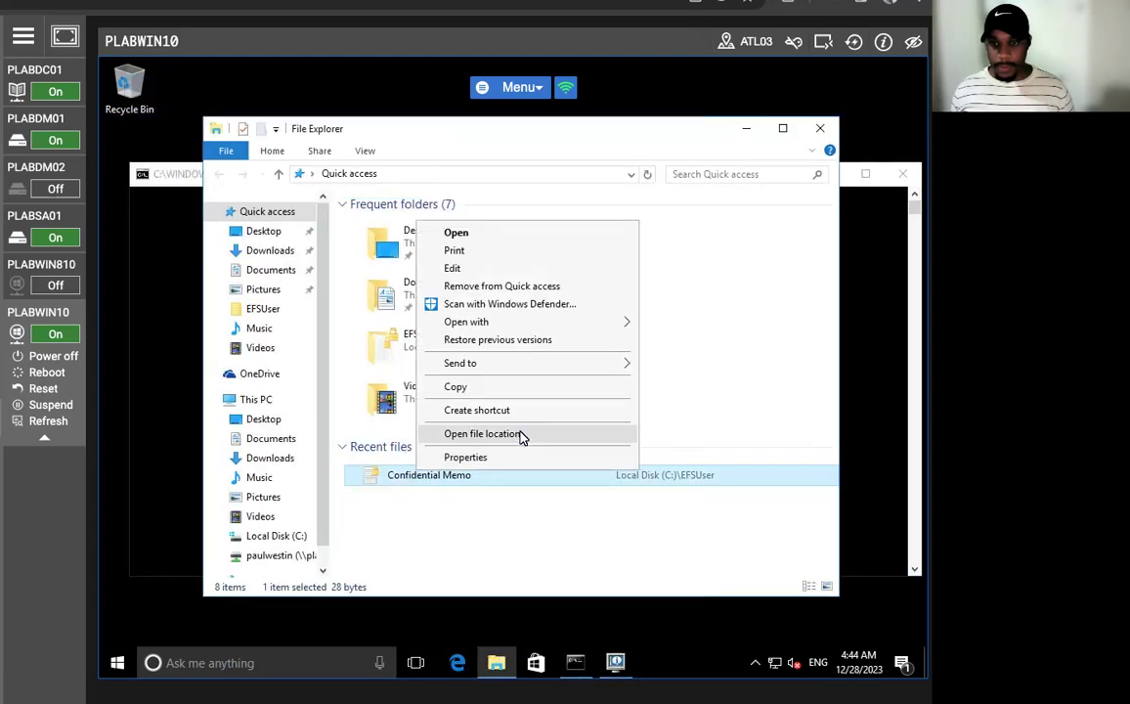
{"action": "left_click", "coordinate": [478, 232]}
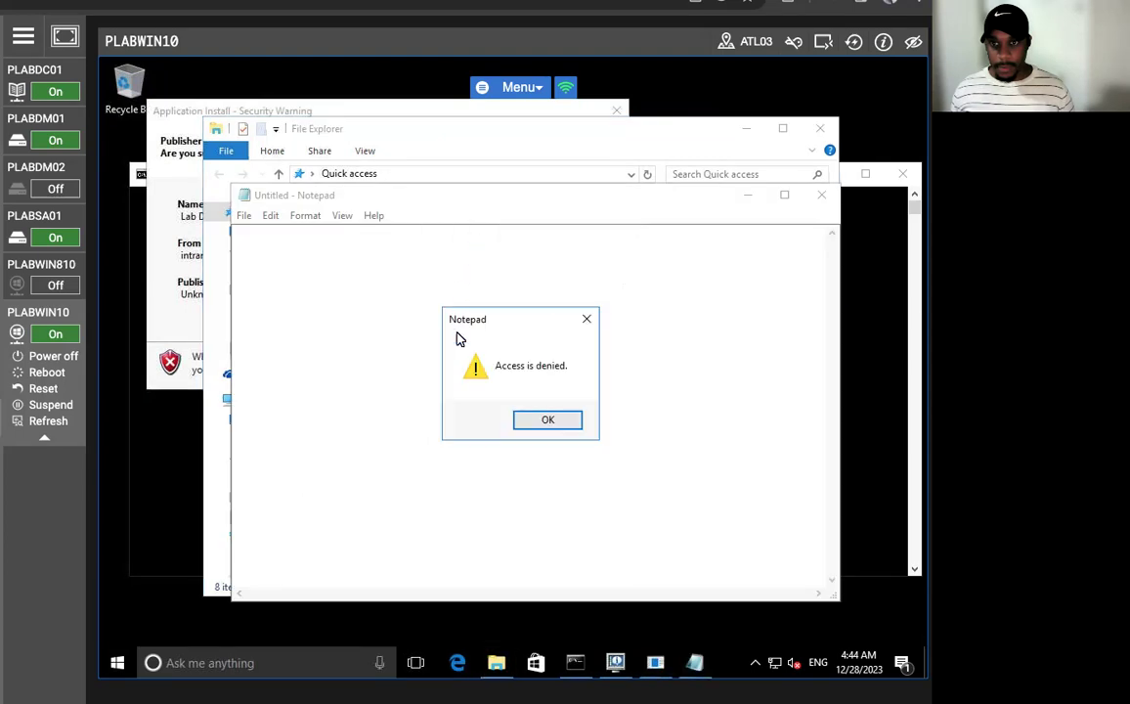
{"action": "left_click", "coordinate": [555, 422]}
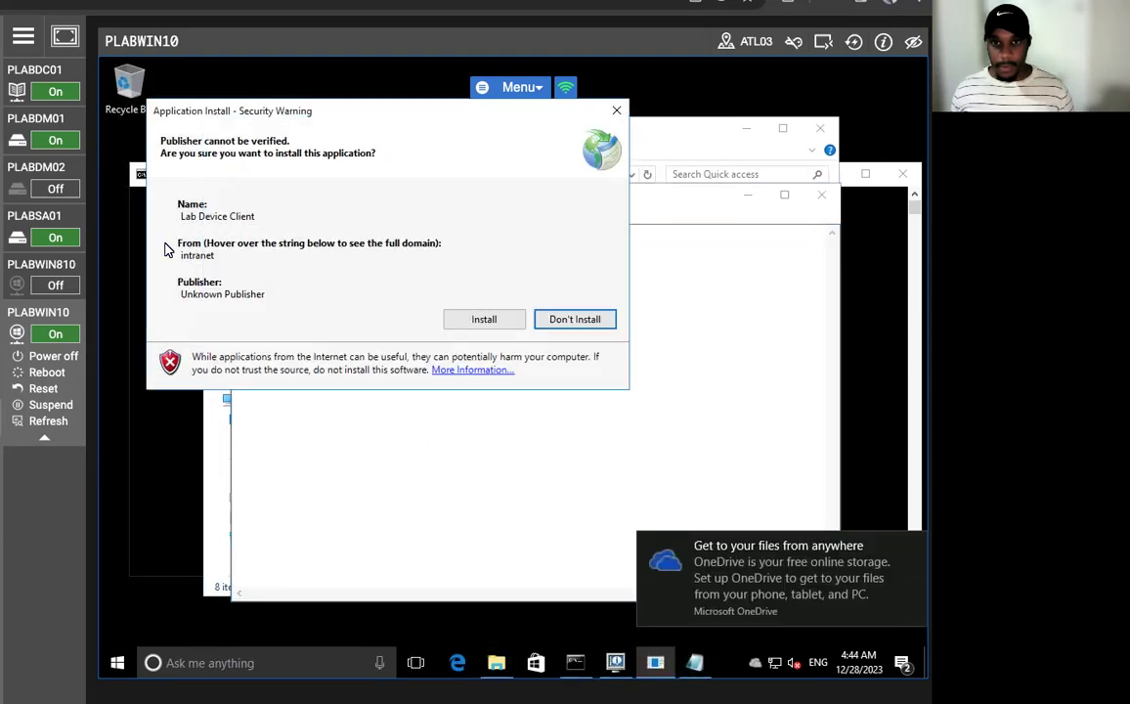
{"action": "left_click", "coordinate": [481, 322]}
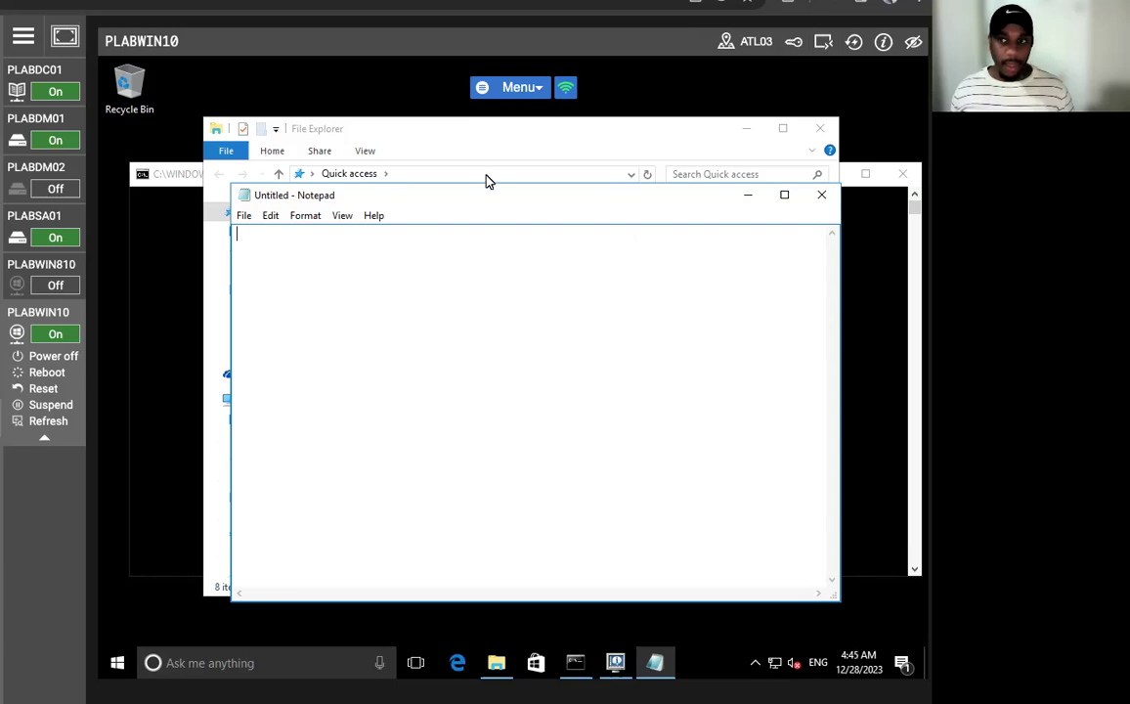
{"action": "left_click", "coordinate": [647, 149]}
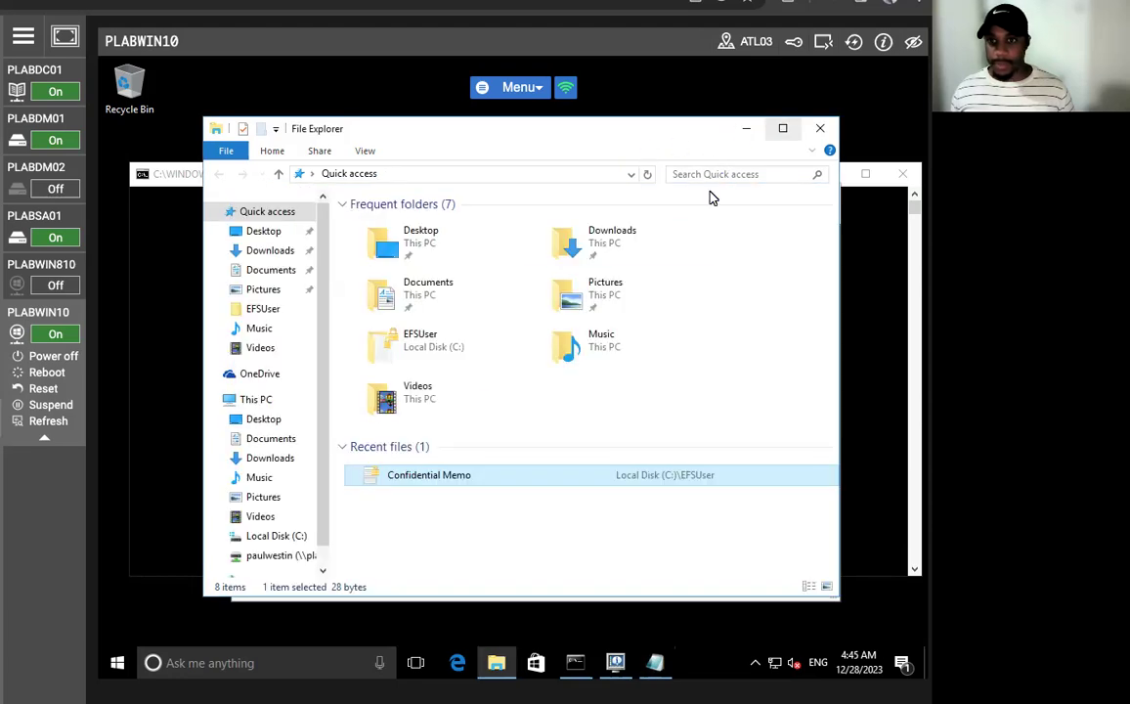
- Open the Z: drive and inspect the paul certificate file
{"action": "scroll", "coordinate": [318, 518], "scroll_direction": "down", "scroll_amount": 1}
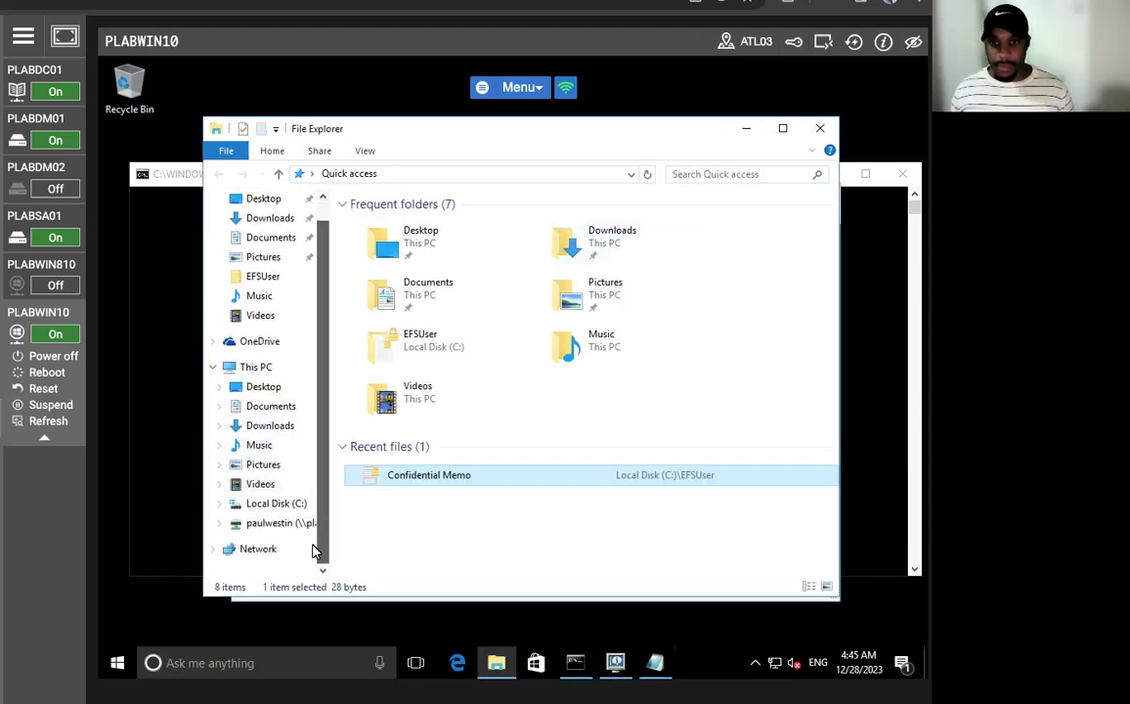
{"action": "left_click", "coordinate": [259, 525]}
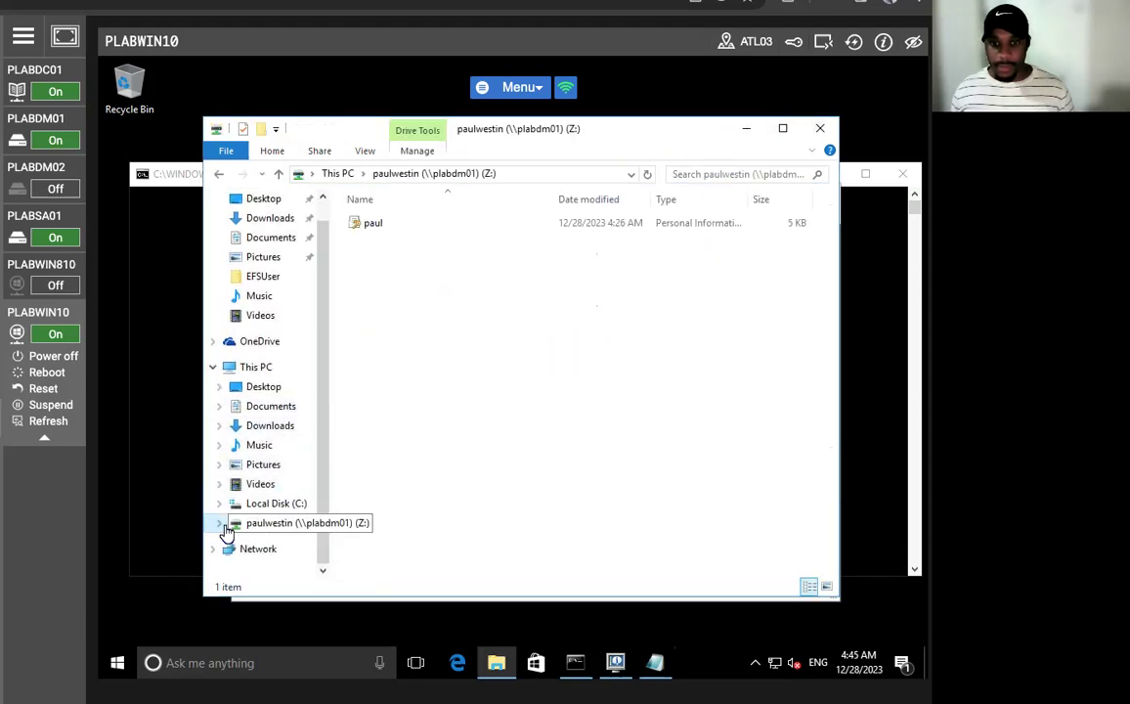
{"action": "left_click", "coordinate": [394, 228]}
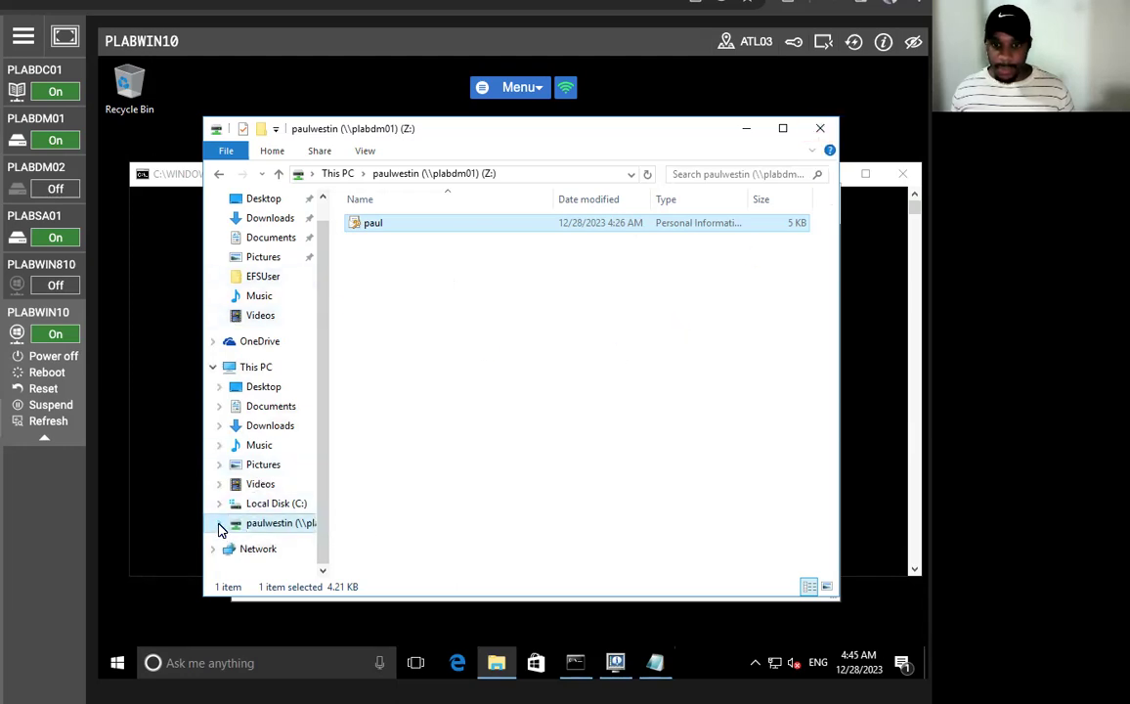
{"action": "left_click", "coordinate": [249, 525]}
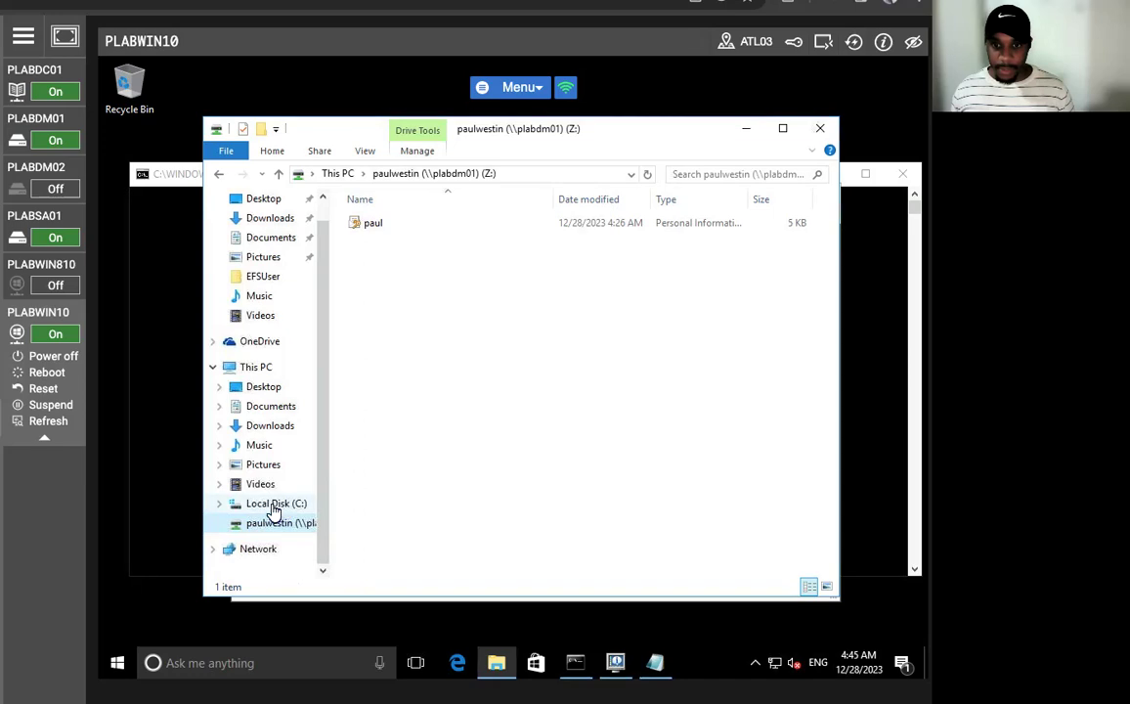
- Open Confidential Memo in EFSUser, get Access is denied again, and close Notepad and Explorer
{"action": "left_click", "coordinate": [260, 280]}
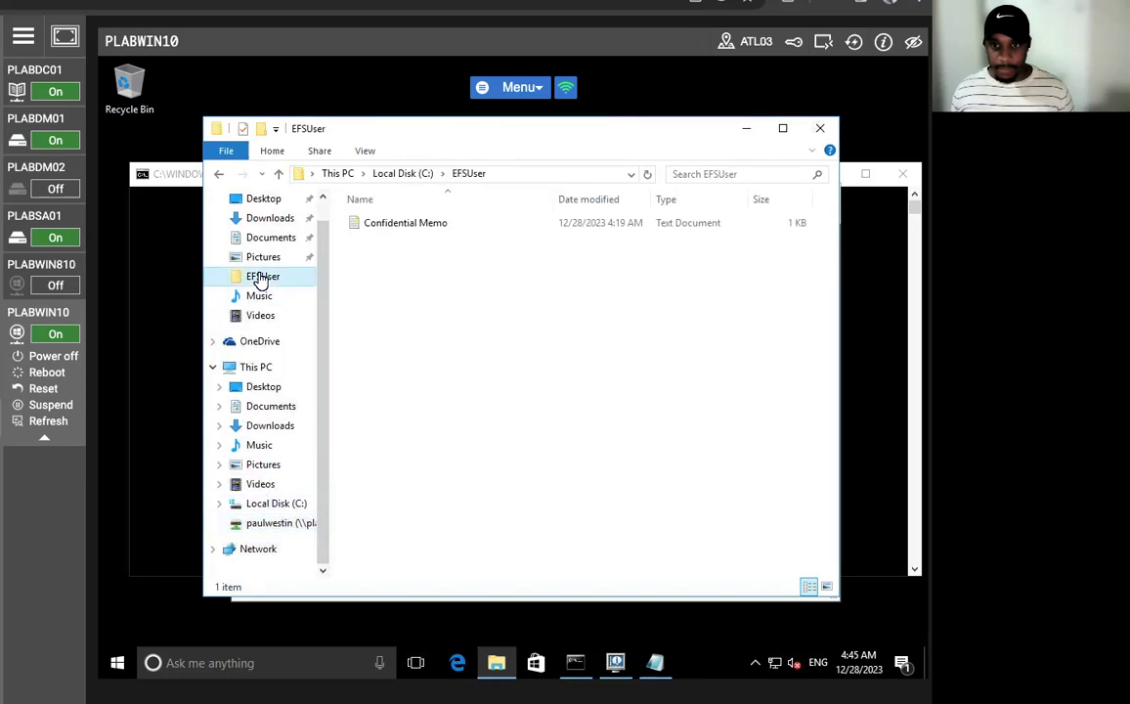
{"action": "right_click", "coordinate": [386, 225]}
{"action": "left_click", "coordinate": [445, 239]}
{"action": "left_click", "coordinate": [545, 418]}
{"action": "left_click", "coordinate": [821, 196]}
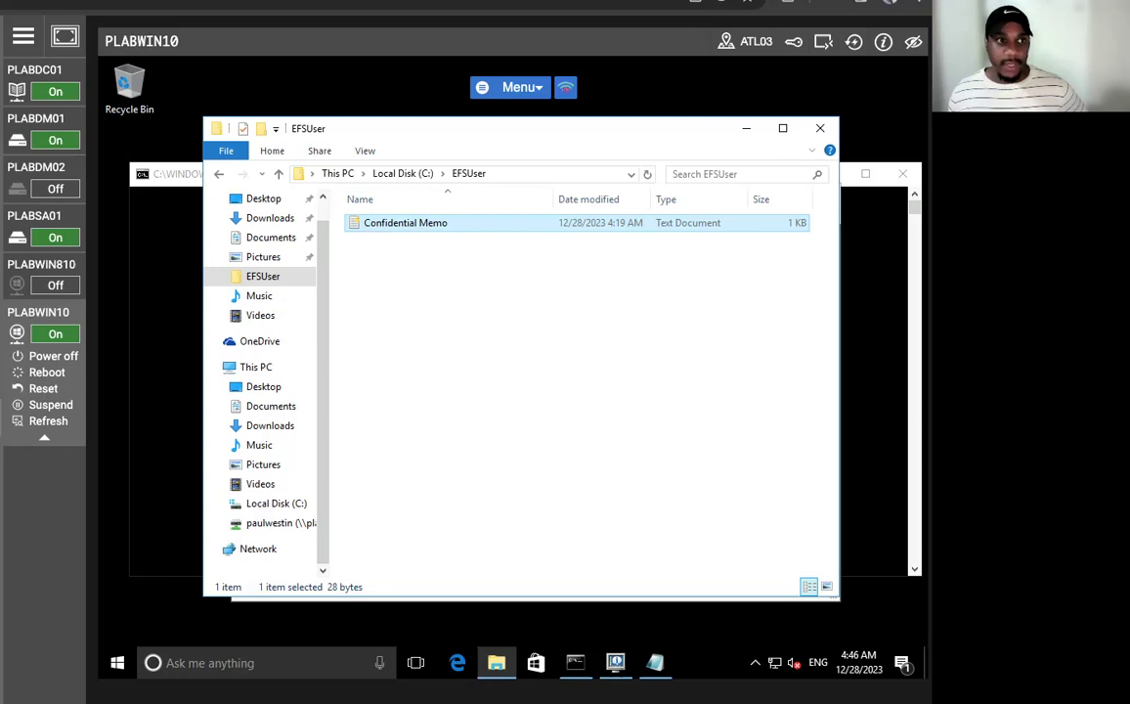
{"action": "left_click", "coordinate": [820, 128]}
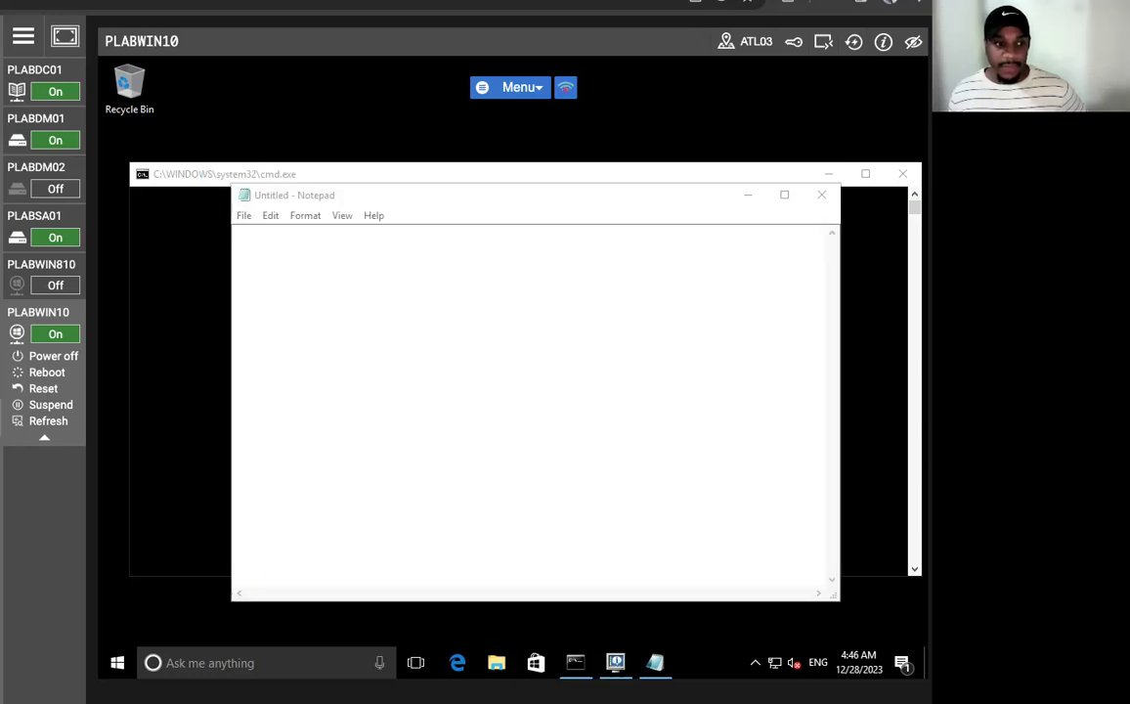